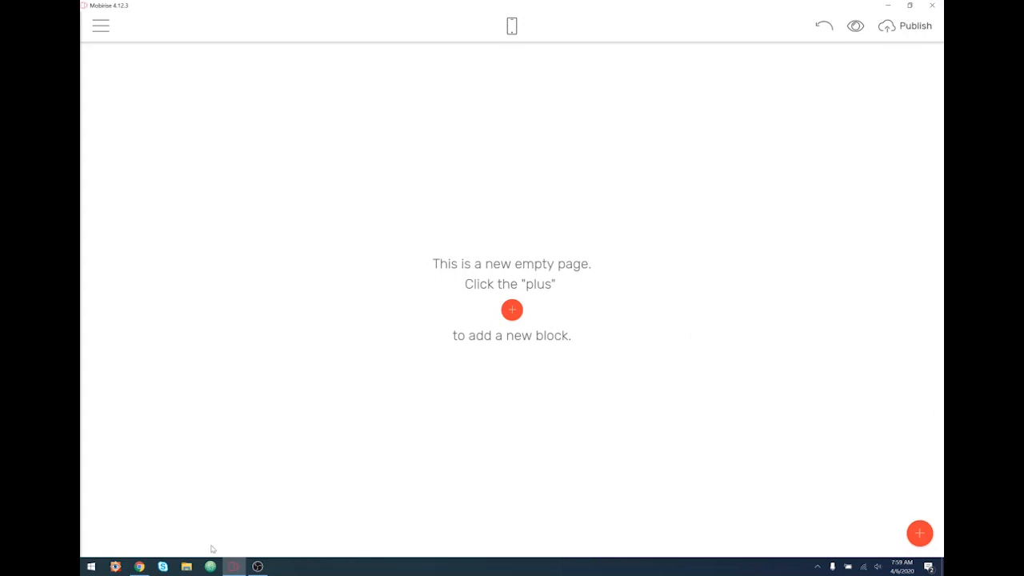
# - Switch to Chrome, open a new incognito window and load the skmmr.news site
pyautogui.click(139, 566)
pyautogui.click(140, 567)
pyautogui.rightClick(140, 567)
pyautogui.click(142, 490)
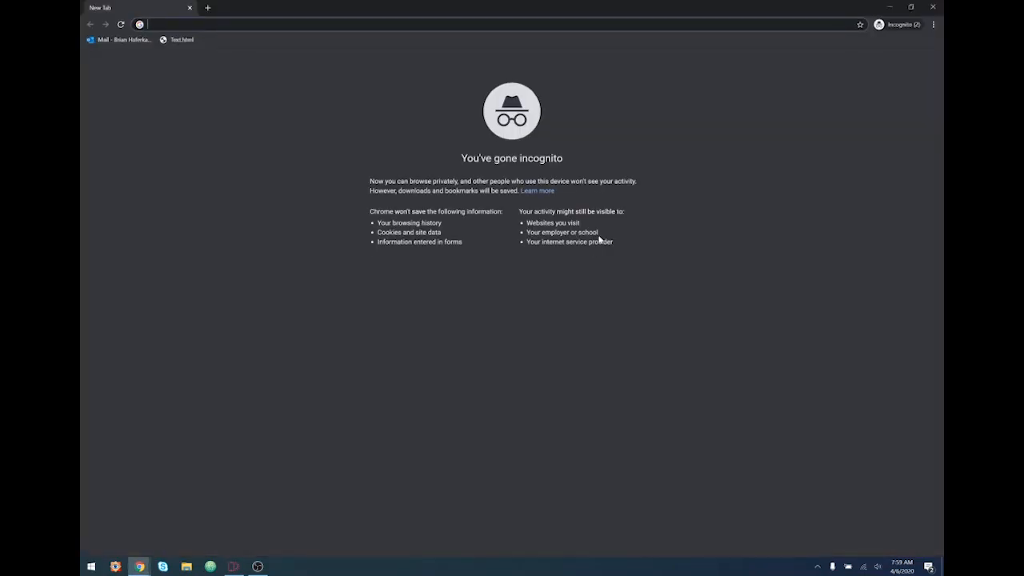
pyautogui.write('skmmr')
pyautogui.press('Return')
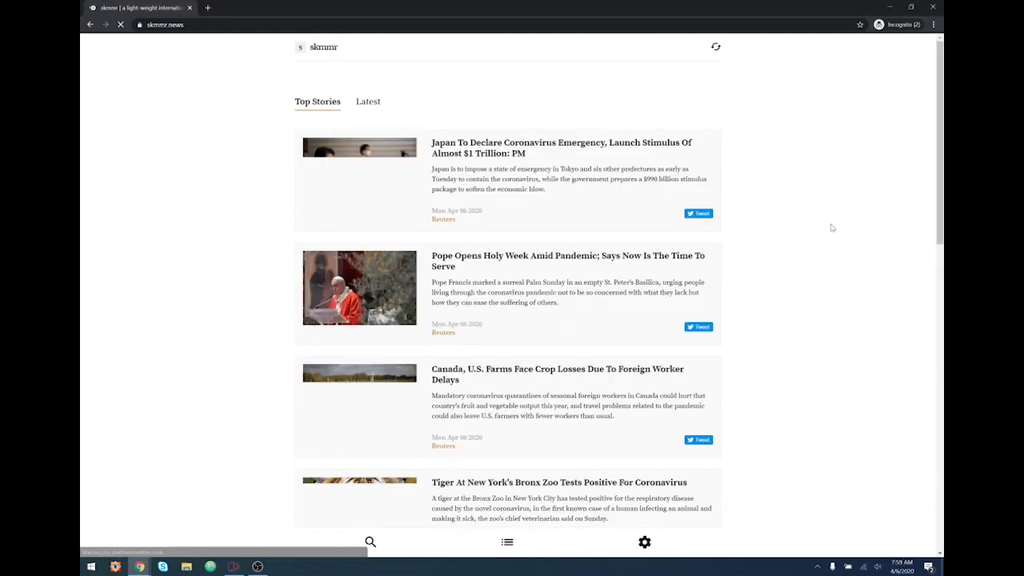
# - Look through the Top Stories feed down to the More Stories button and return to its beginning
pyautogui.scroll(-7, 813, 237)
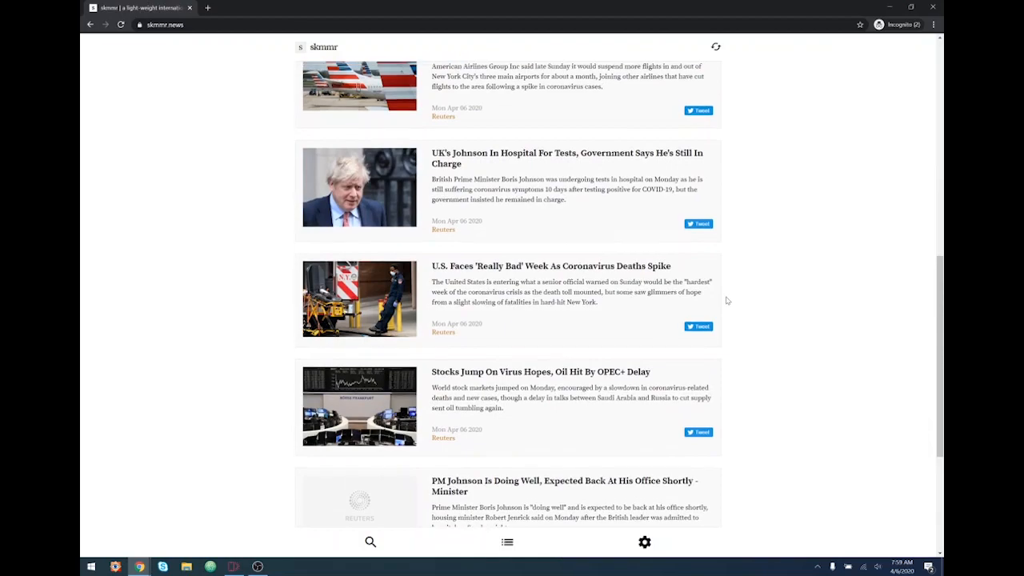
pyautogui.scroll(8, 727, 300)
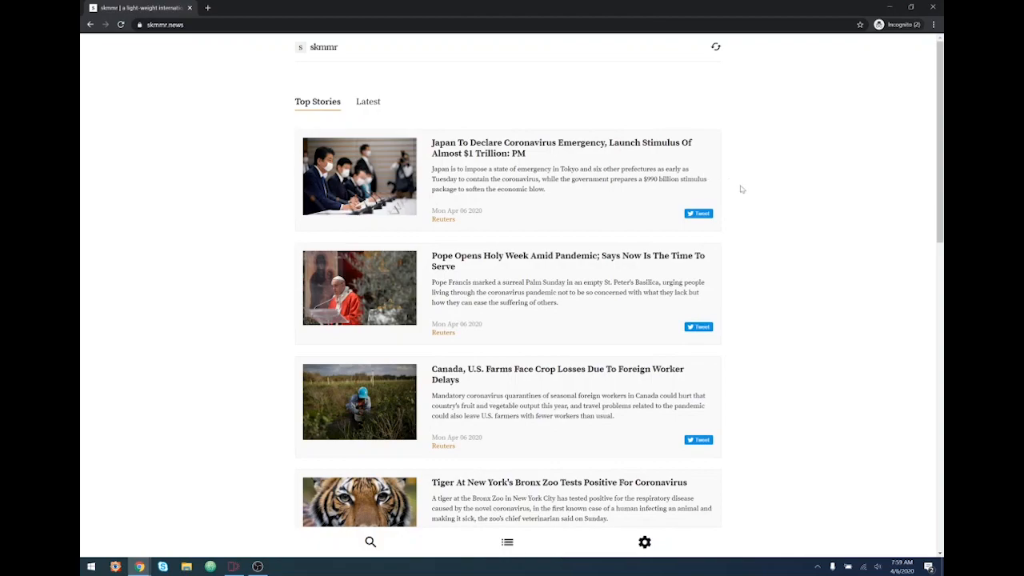
pyautogui.scroll(-3, 753, 190)
pyautogui.scroll(-10, 753, 191)
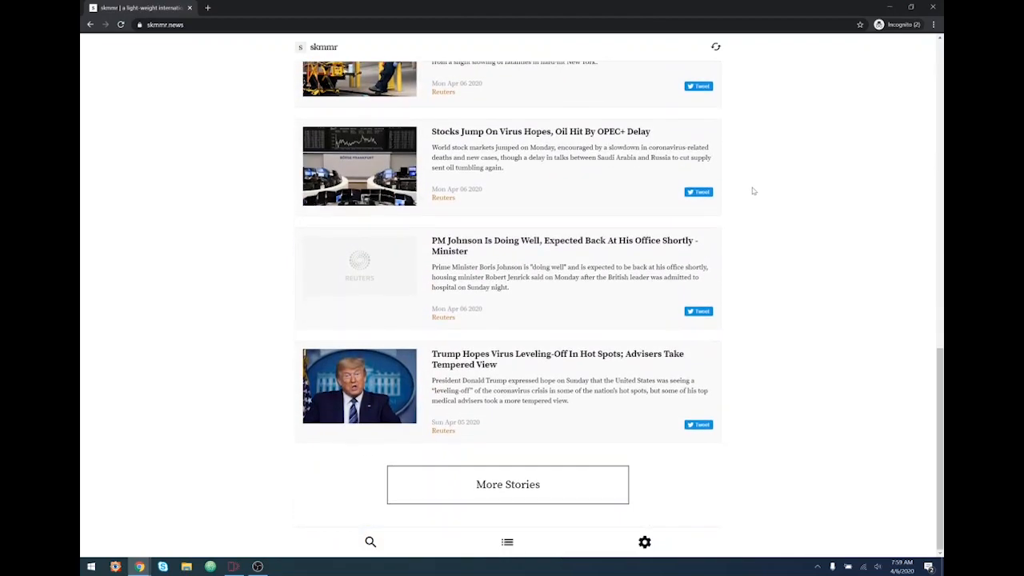
pyautogui.scroll(15, 752, 190)
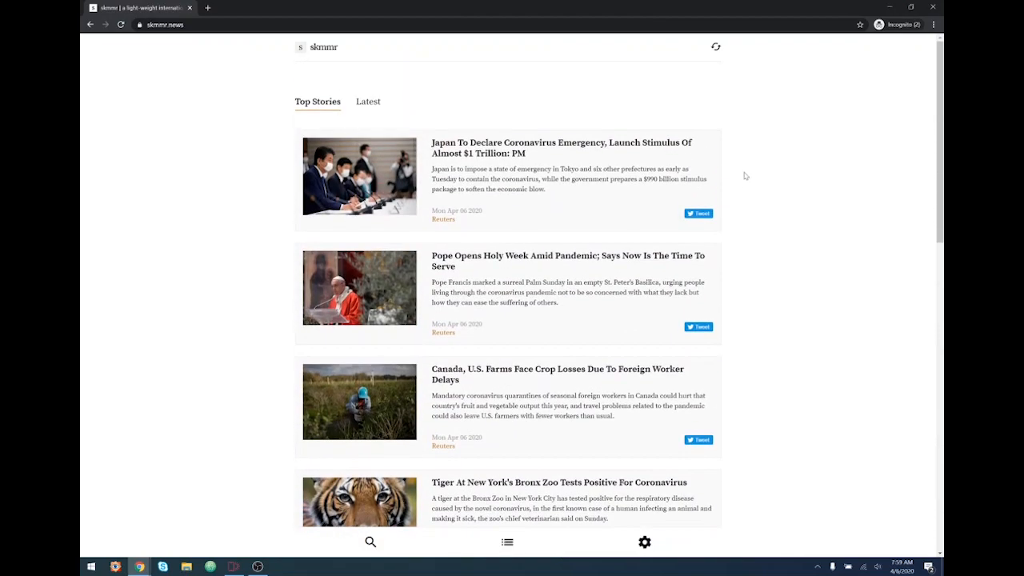
# - Open the Sources list, mark Aftenposten as a source for the personal feed and close the list
pyautogui.click(507, 542)
pyautogui.scroll(-7, 543, 267)
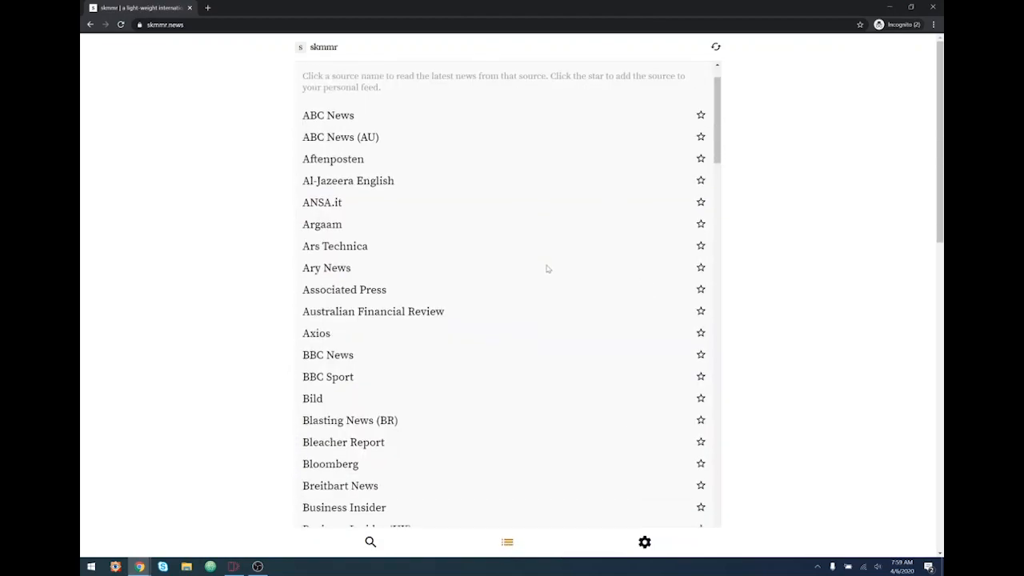
pyautogui.scroll(7, 548, 271)
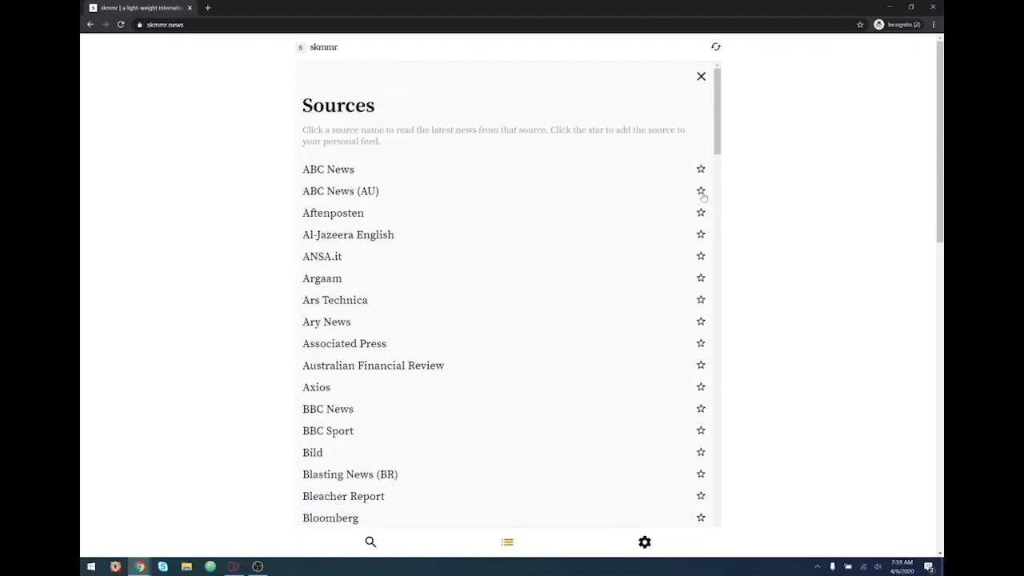
pyautogui.click(701, 214)
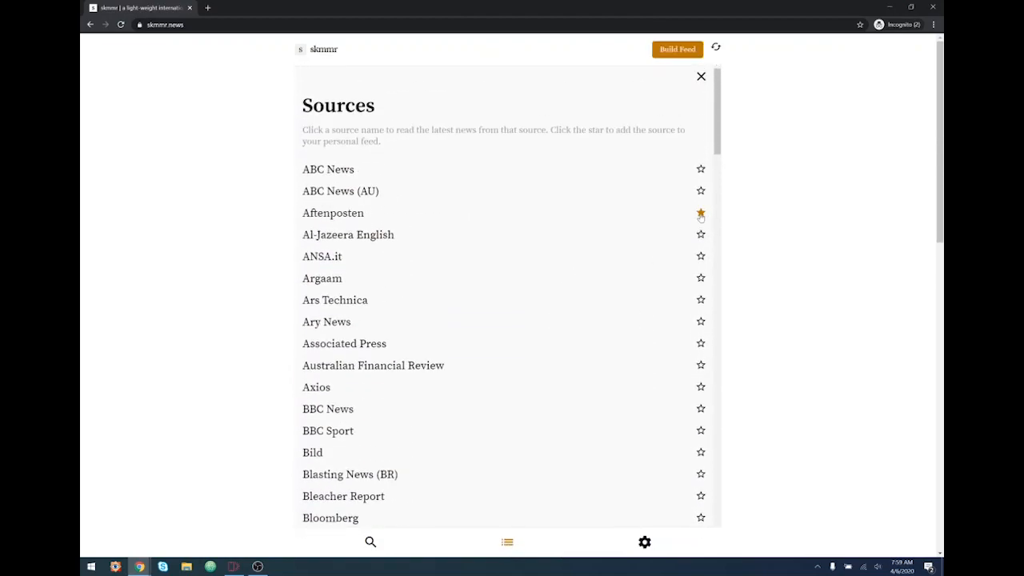
pyautogui.click(701, 77)
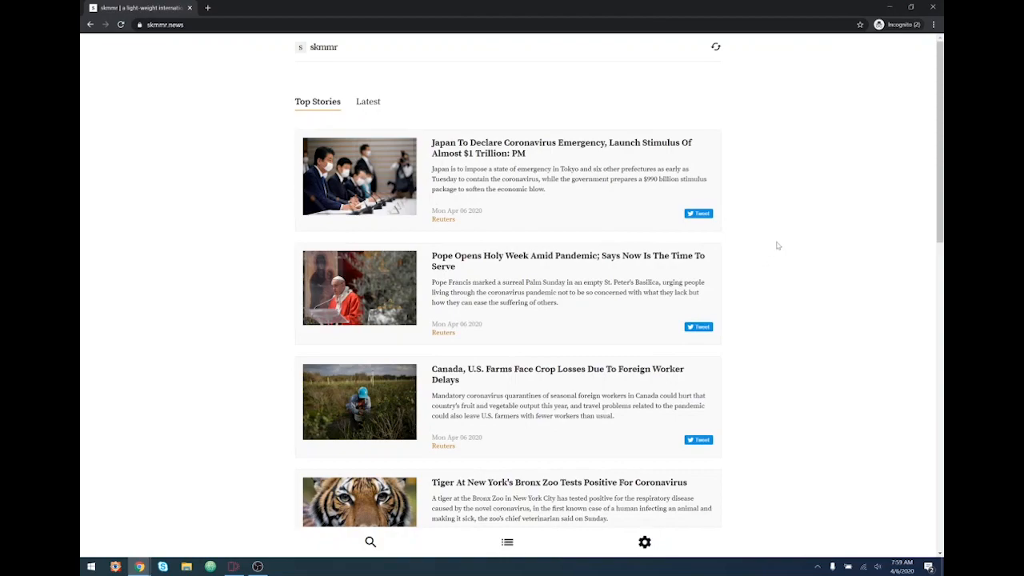
# - Open File Explorer and go to the skmmr project folder inside the Personal folder of the employee's MARKETING directory
pyautogui.click(186, 566)
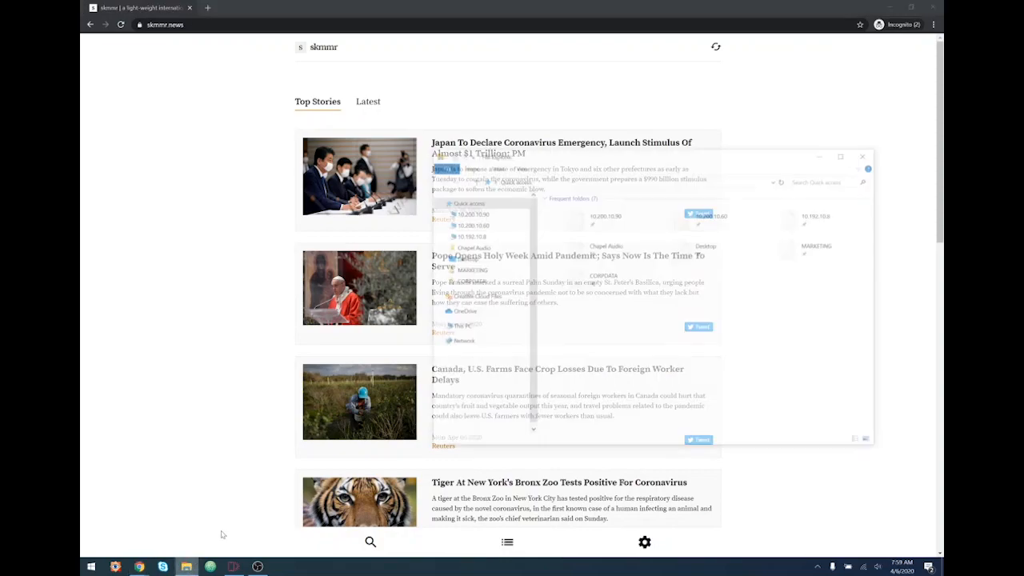
pyautogui.doubleClick(839, 264)
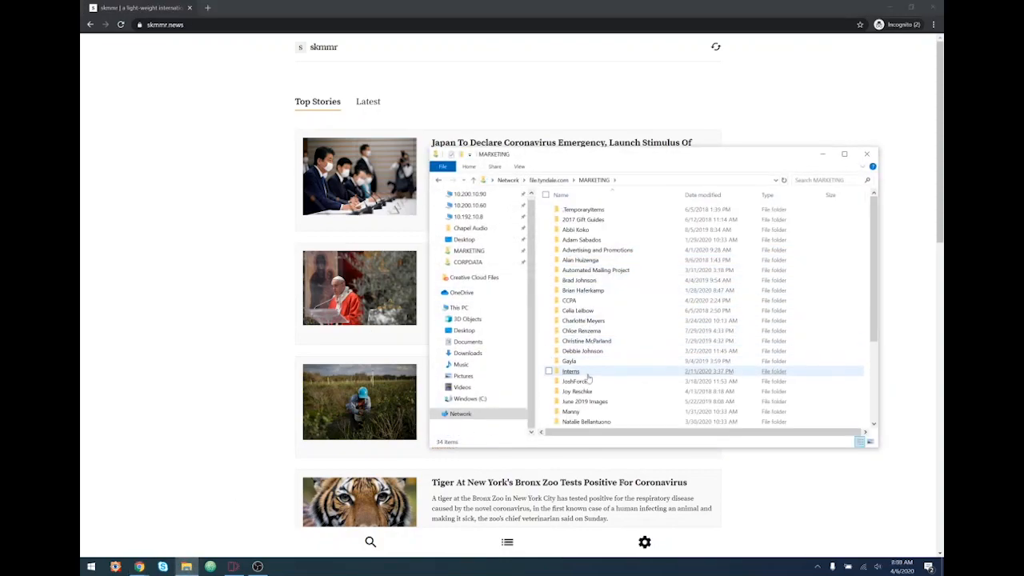
pyautogui.click(586, 291)
pyautogui.doubleClick(584, 291)
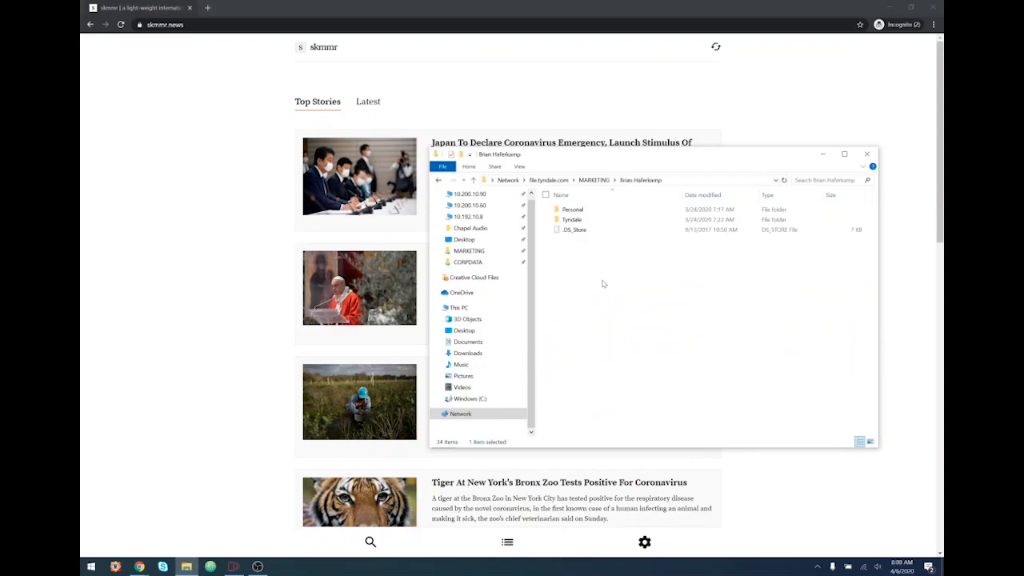
pyautogui.doubleClick(578, 210)
pyautogui.scroll(-12, 582, 388)
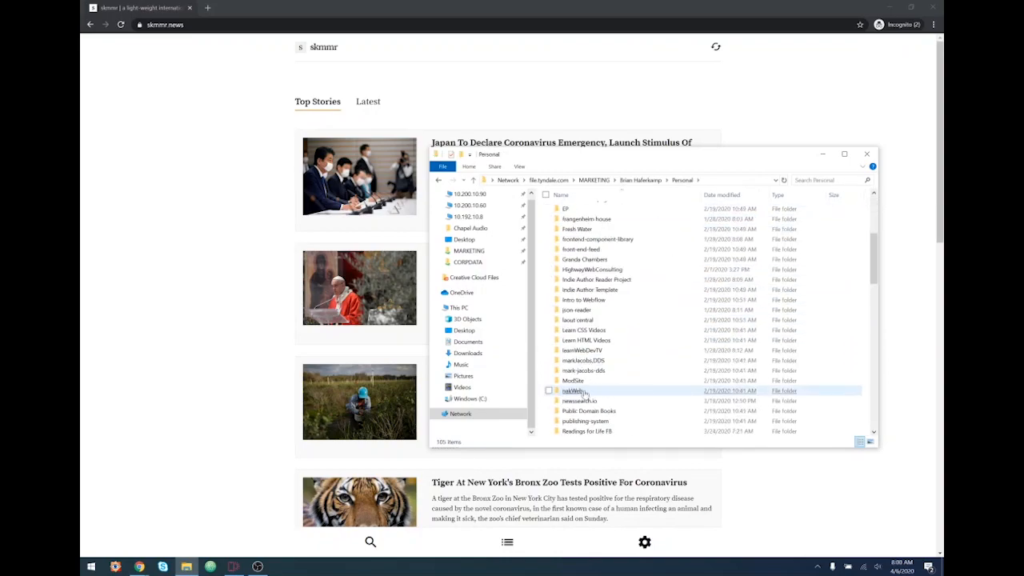
pyautogui.doubleClick(571, 340)
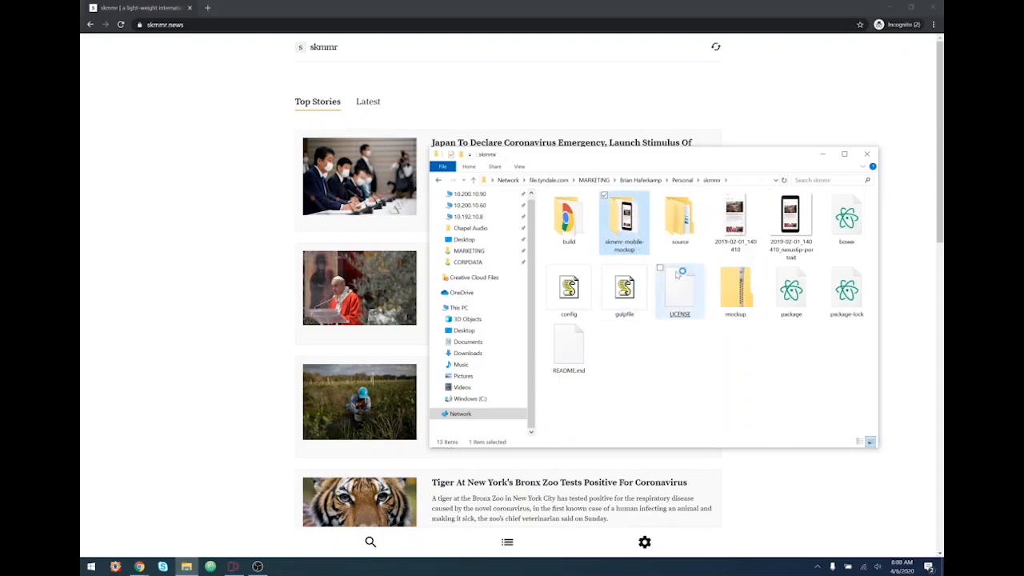
# - View the 2019-02-01_140410_nexus6p-portrait image from the skmmr-mobile-mockup folder and close the Photos viewer
pyautogui.doubleClick(624, 222)
pyautogui.click(590, 212)
pyautogui.press('Return')
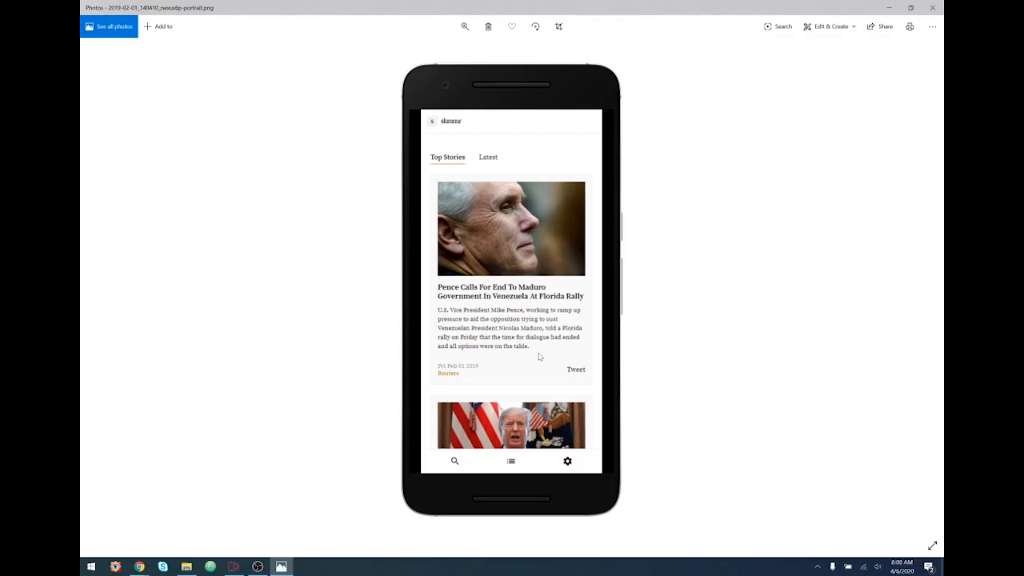
pyautogui.click(902, 8)
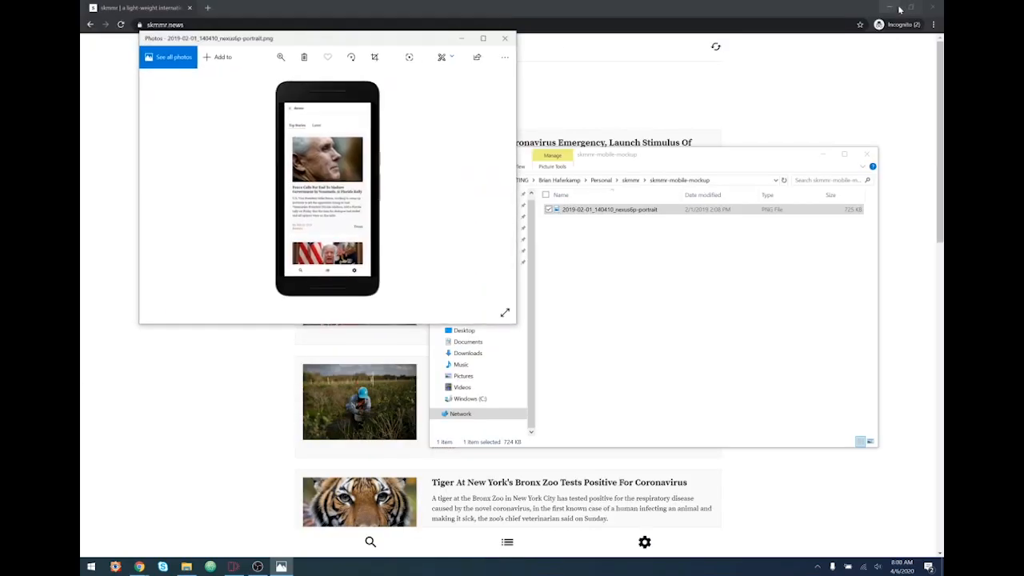
pyautogui.click(504, 38)
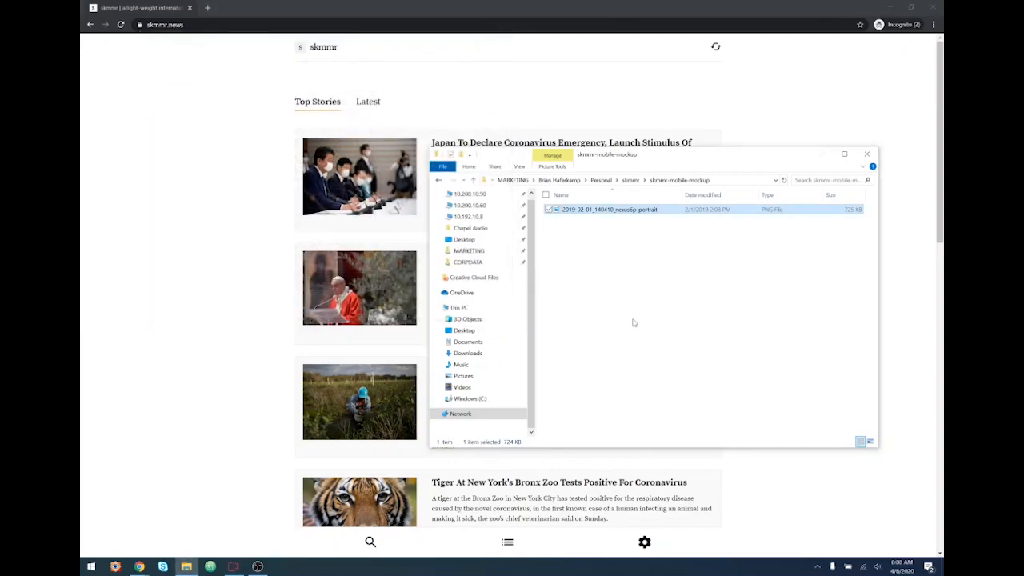
# - Return to the skmmr folder, view the 2019-02-01_140410 screenshot and close it
pyautogui.click(630, 181)
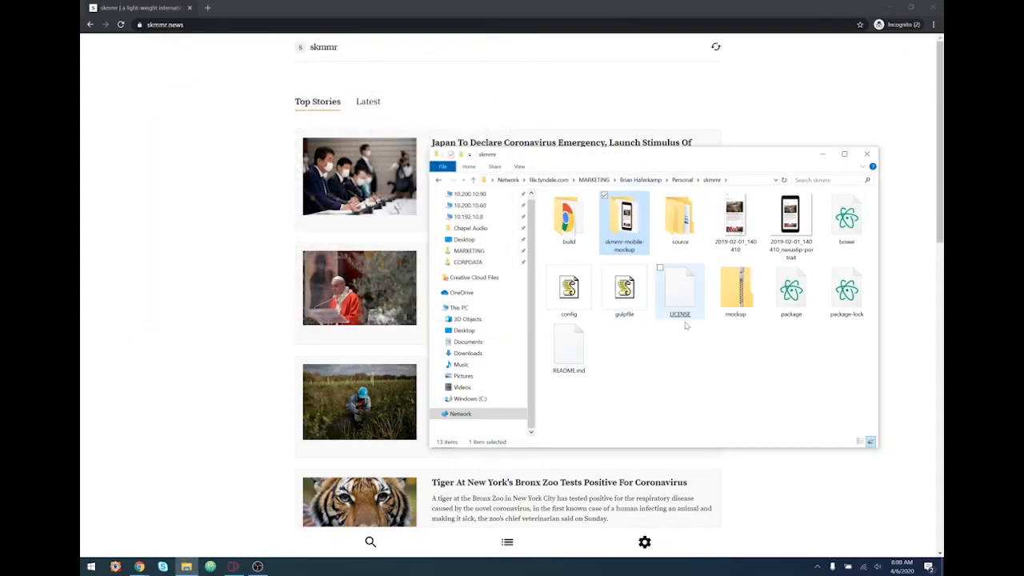
pyautogui.doubleClick(740, 239)
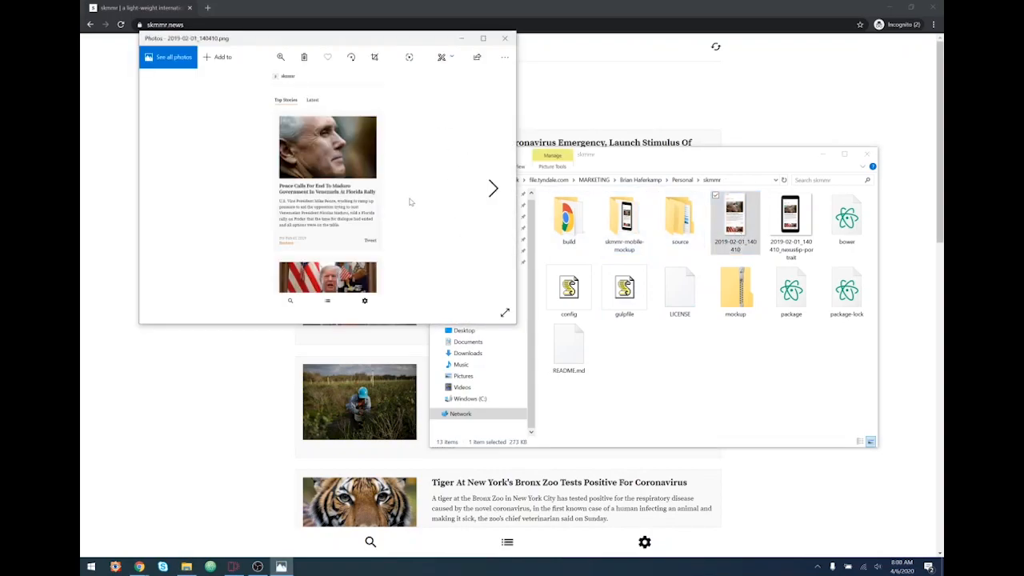
pyautogui.click(504, 38)
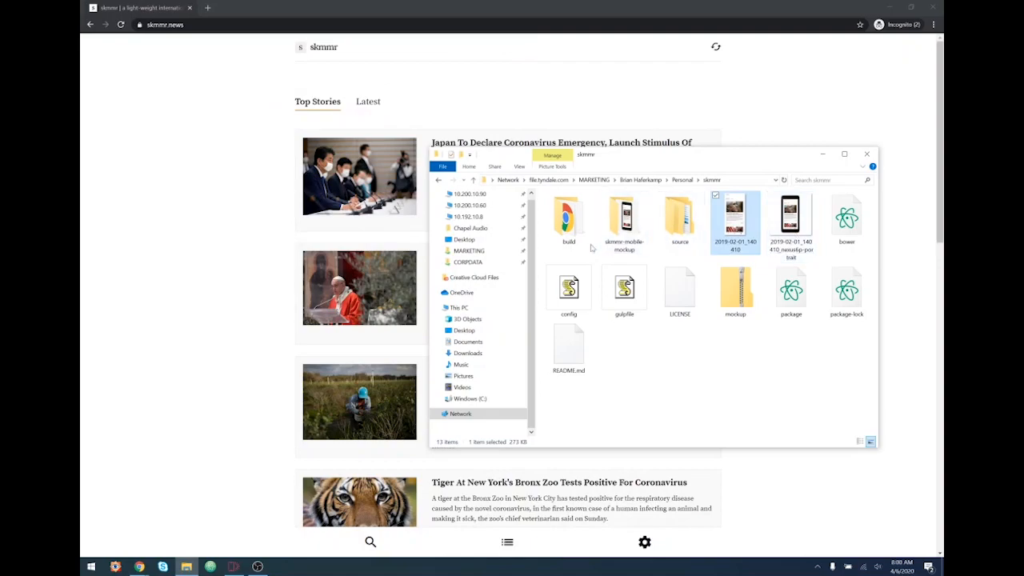
# - Examine the icon images in the build/assets/img folder as large thumbnails and close File Explorer
pyautogui.doubleClick(568, 220)
pyautogui.click(571, 211)
pyautogui.doubleClick(571, 211)
pyautogui.doubleClick(569, 219)
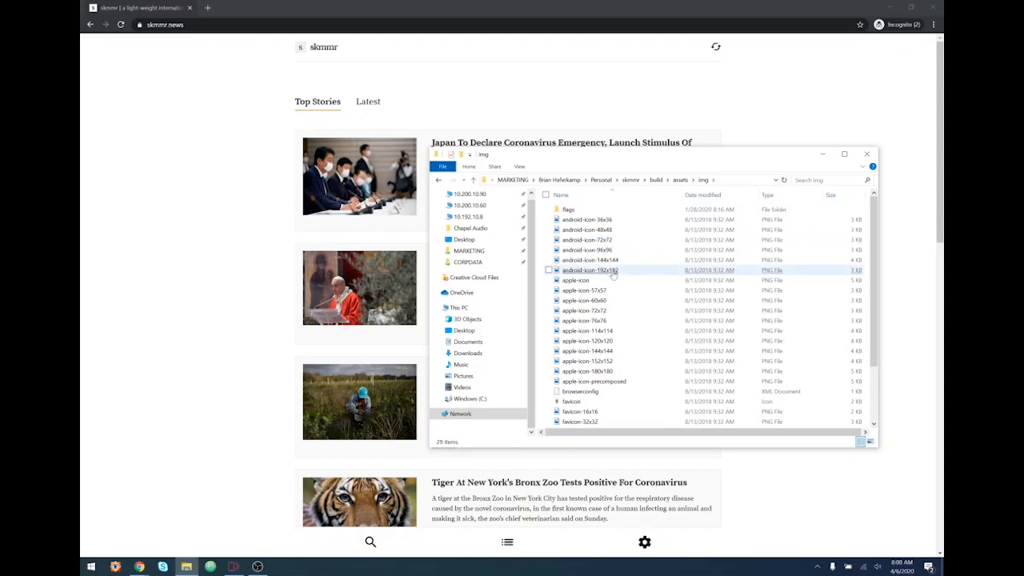
pyautogui.click(518, 168)
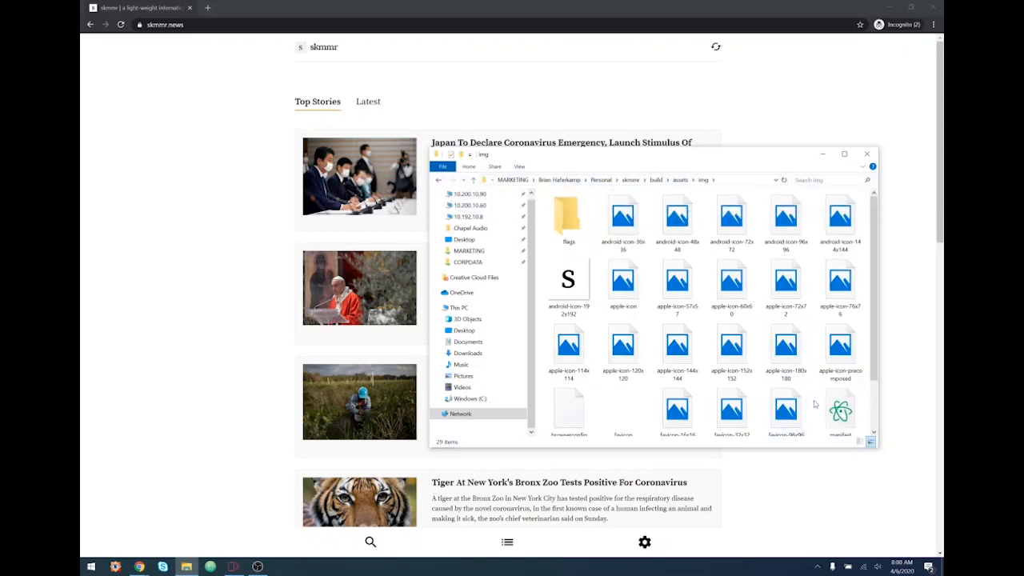
pyautogui.scroll(-2, 840, 390)
pyautogui.scroll(2, 872, 358)
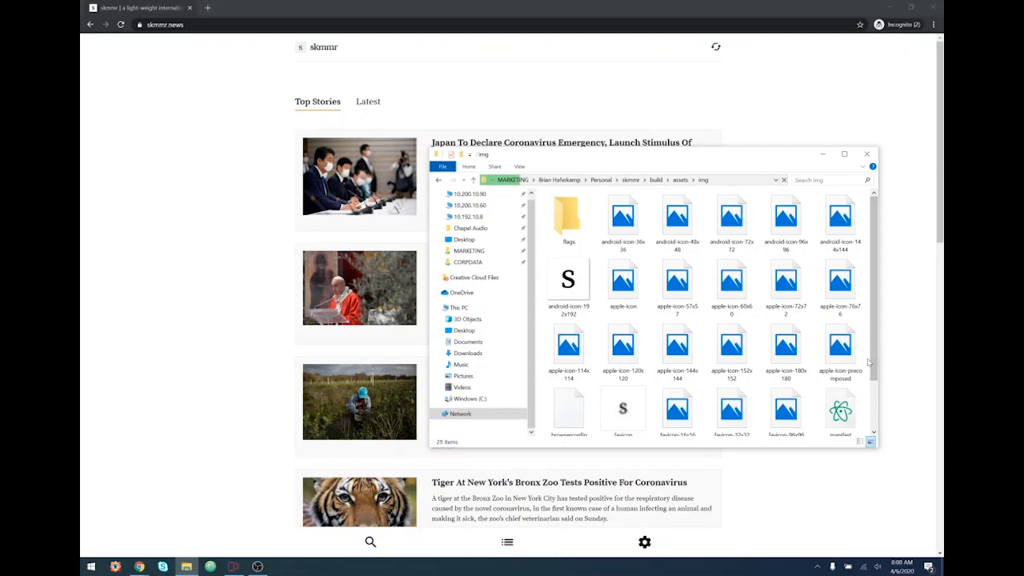
pyautogui.scroll(-1, 870, 360)
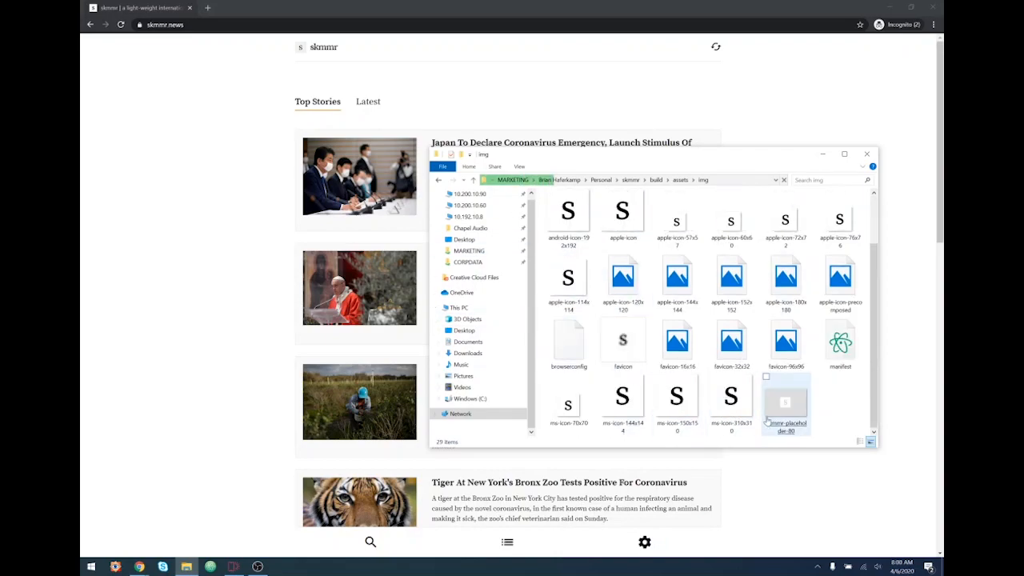
pyautogui.click(869, 156)
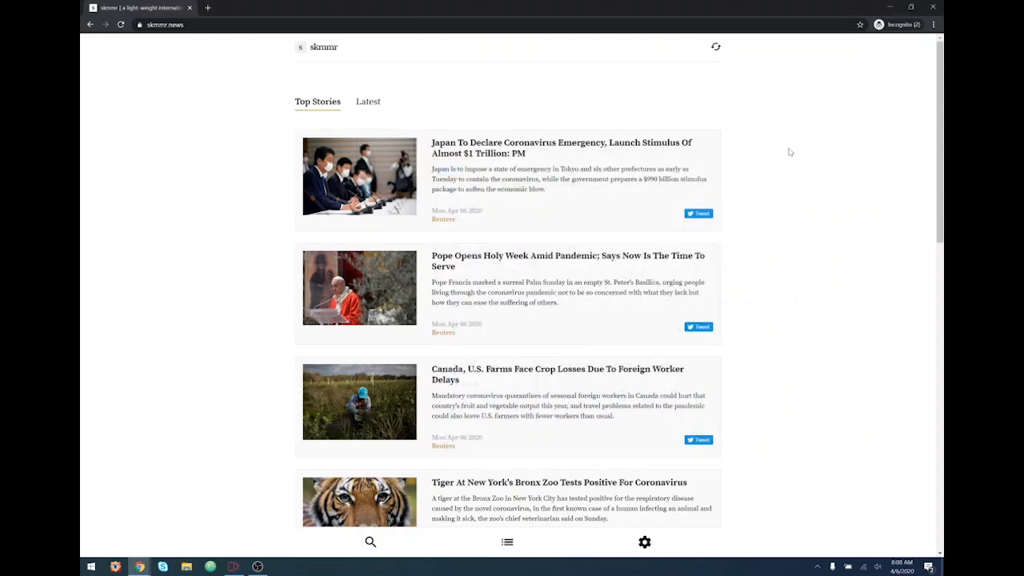
# - Inspect the first story's lead paragraph, highlight its inherited font-family declaration in the body styles and close the developer tools
pyautogui.rightClick(550, 179)
pyautogui.click(588, 288)
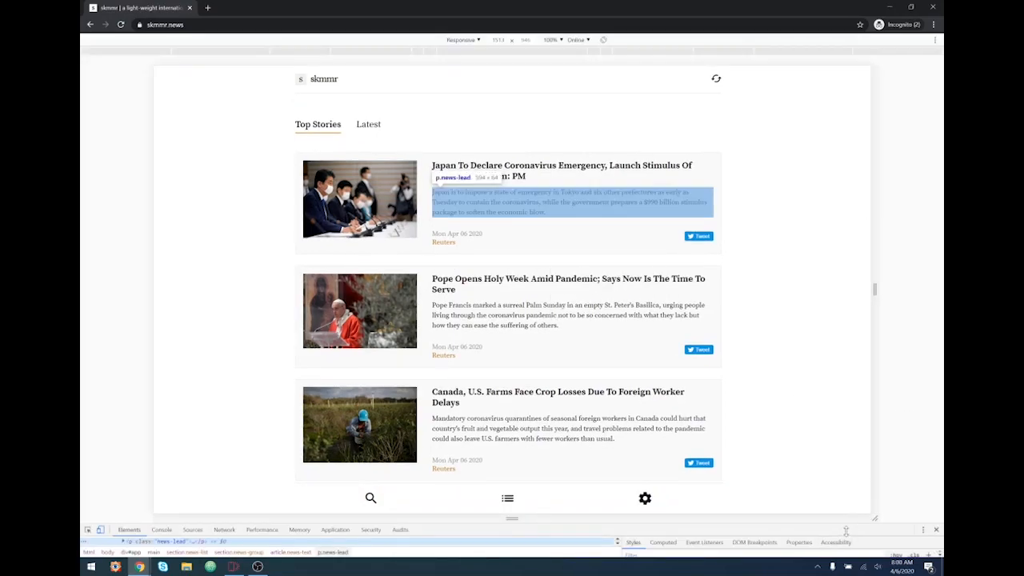
pyautogui.scroll(-1, 699, 424)
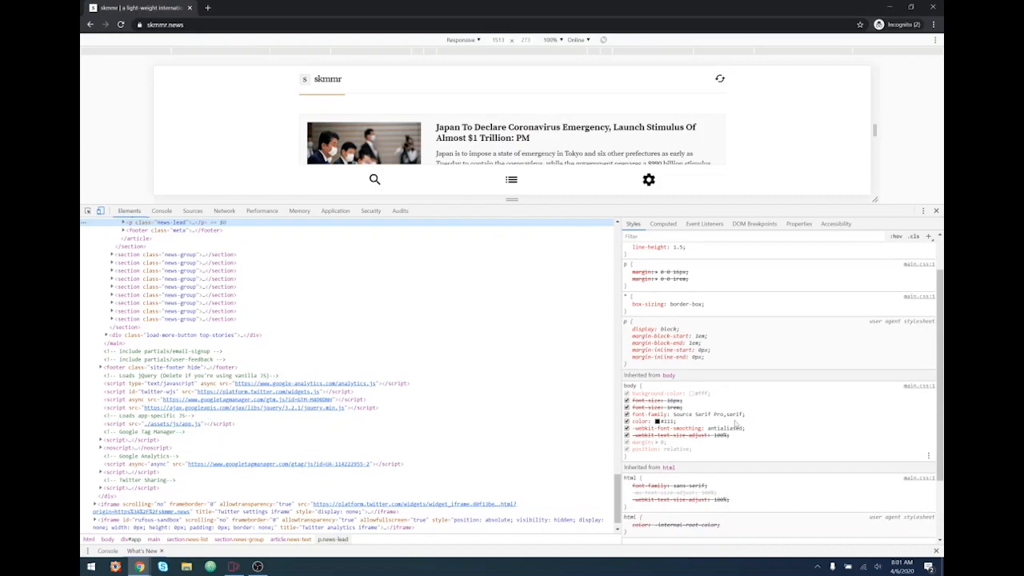
pyautogui.moveTo(746, 414); pyautogui.dragTo(632, 414)
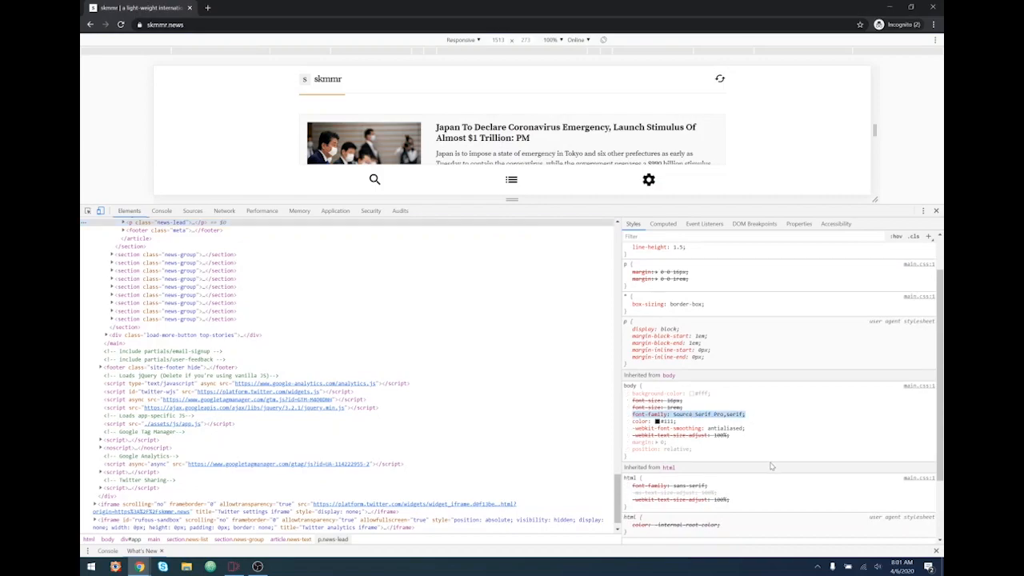
pyautogui.click(935, 211)
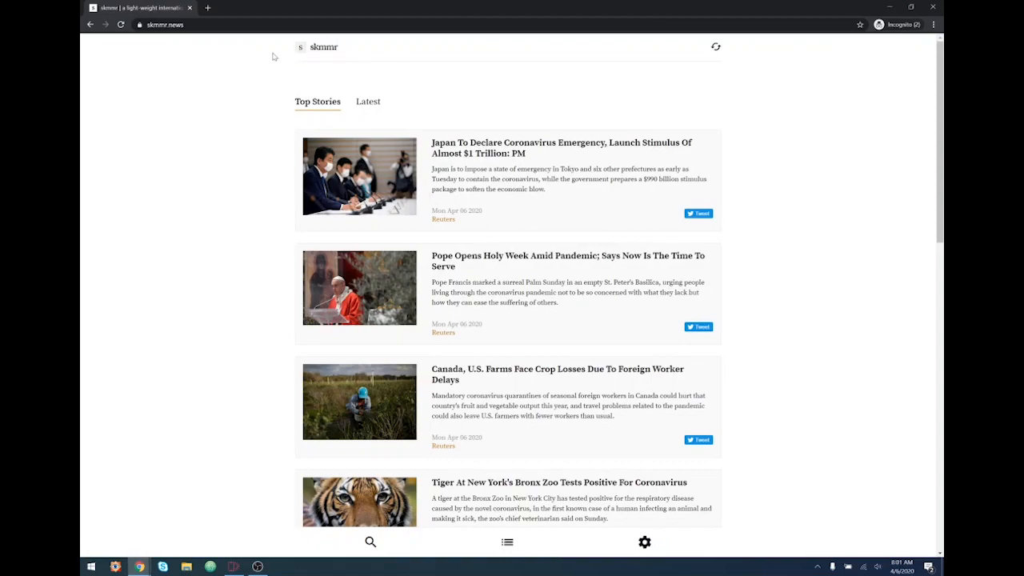
# - Highlight the skmmr logo and site name in the page header, and clear the selection
pyautogui.moveTo(294, 56); pyautogui.dragTo(337, 49)
pyautogui.click(296, 51)
pyautogui.click(207, 180)
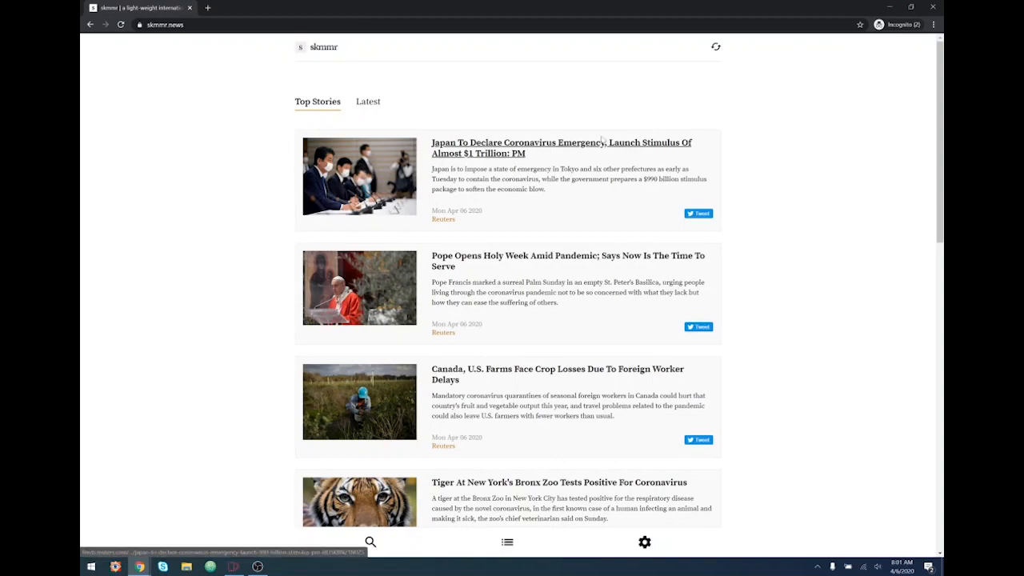
# - Minimize the browser to return to Mobirise and look at its Pages and Sites lists
pyautogui.click(892, 9)
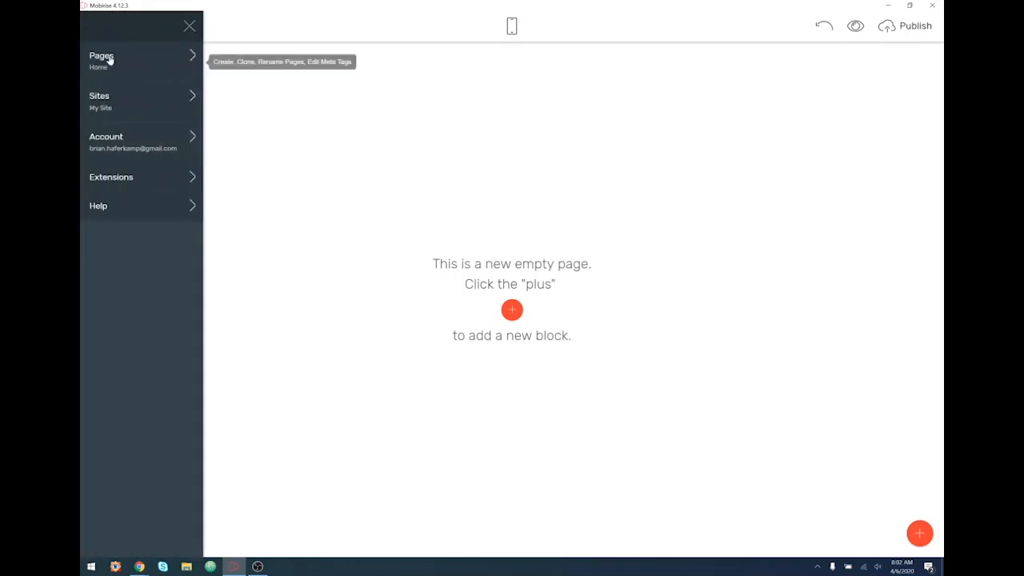
pyautogui.click(109, 61)
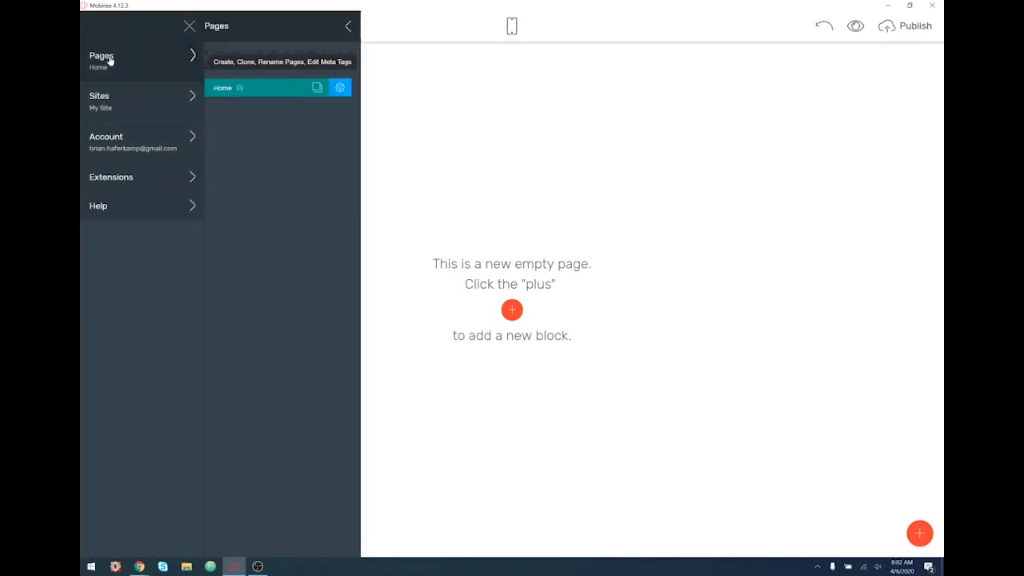
pyautogui.click(130, 108)
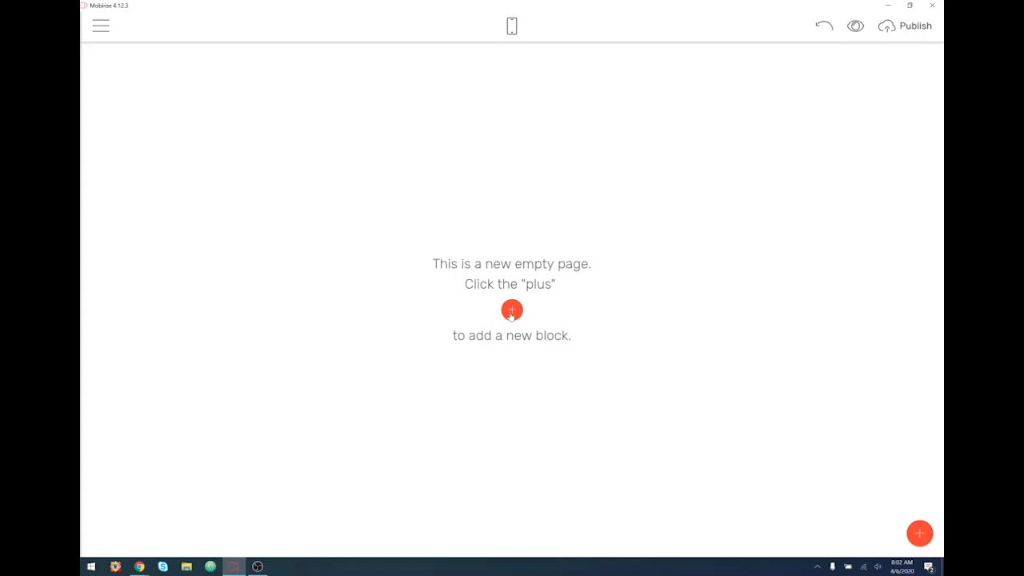
# - Add the white menu block with logo, links and phone button to the empty page and close the block library
pyautogui.click(918, 535)
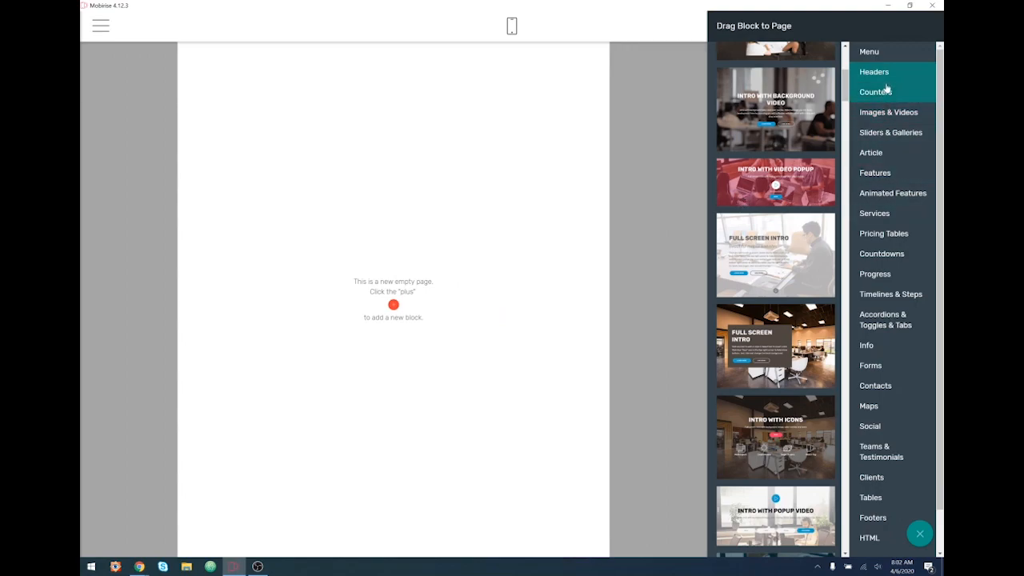
pyautogui.click(868, 51)
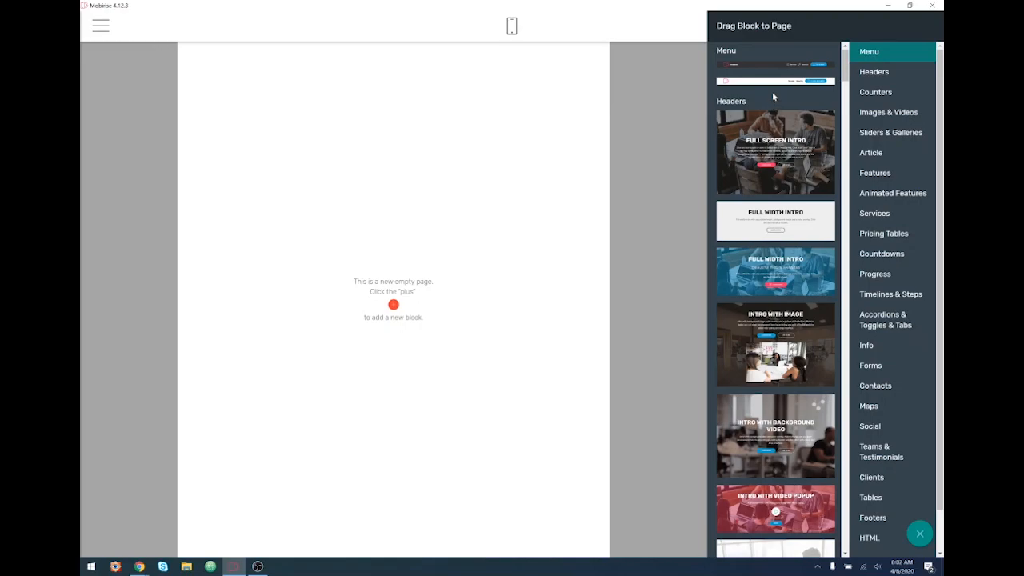
pyautogui.moveTo(773, 81); pyautogui.dragTo(484, 76)
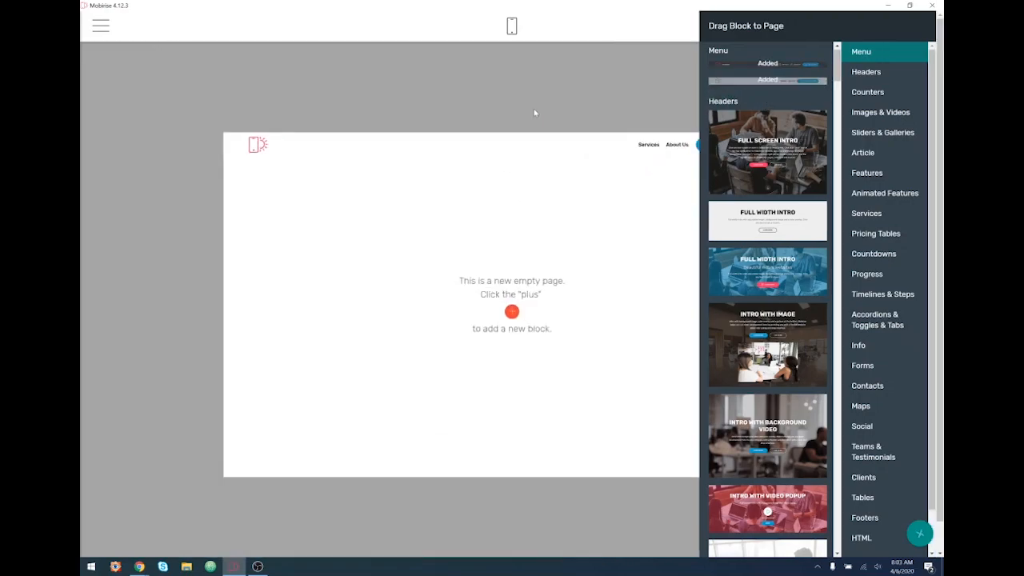
pyautogui.click(535, 114)
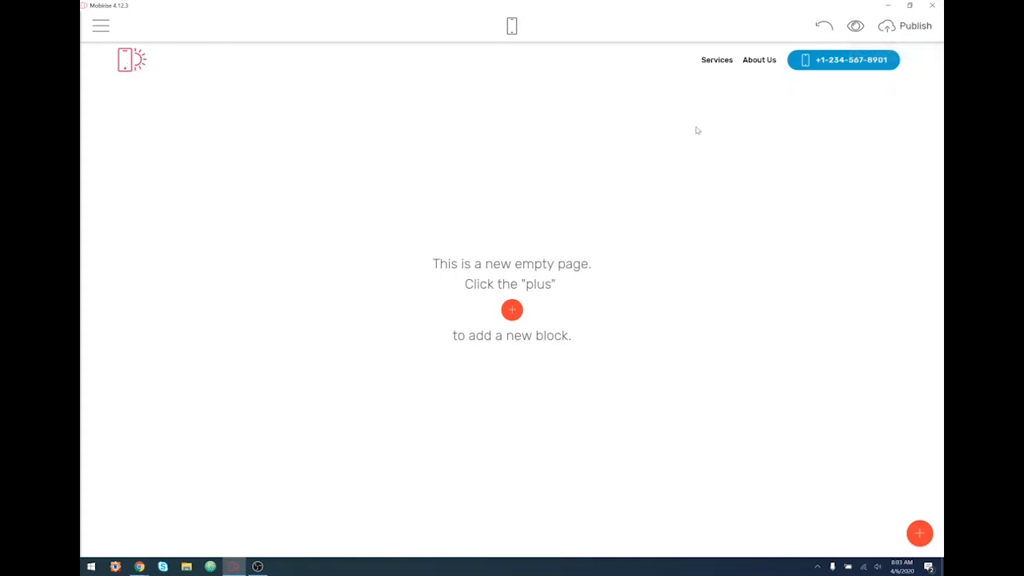
# - Look through the menu block's parameters and its HTML and CSS code, and leave the code editor without changes
pyautogui.moveTo(925, 69)
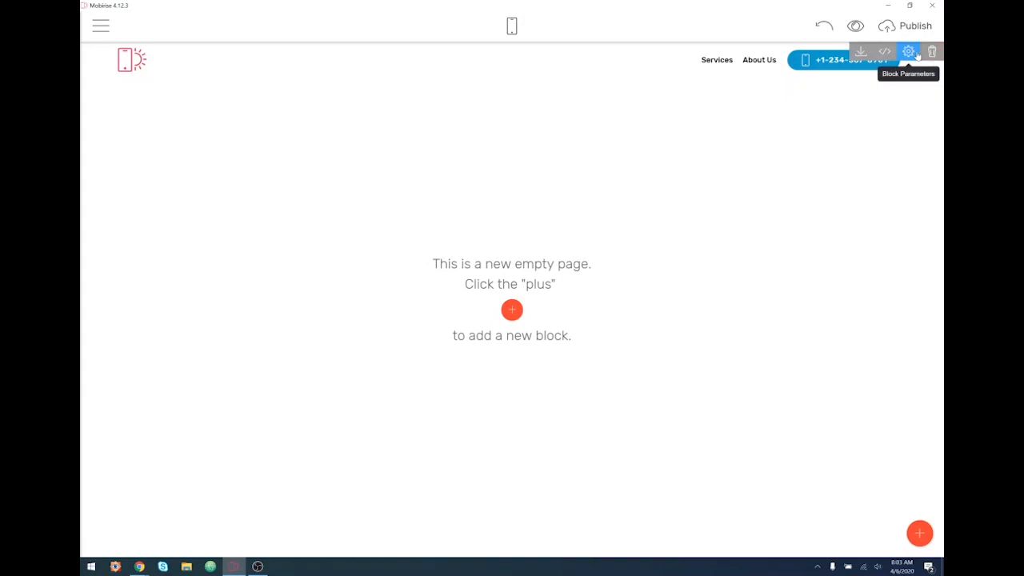
pyautogui.click(908, 52)
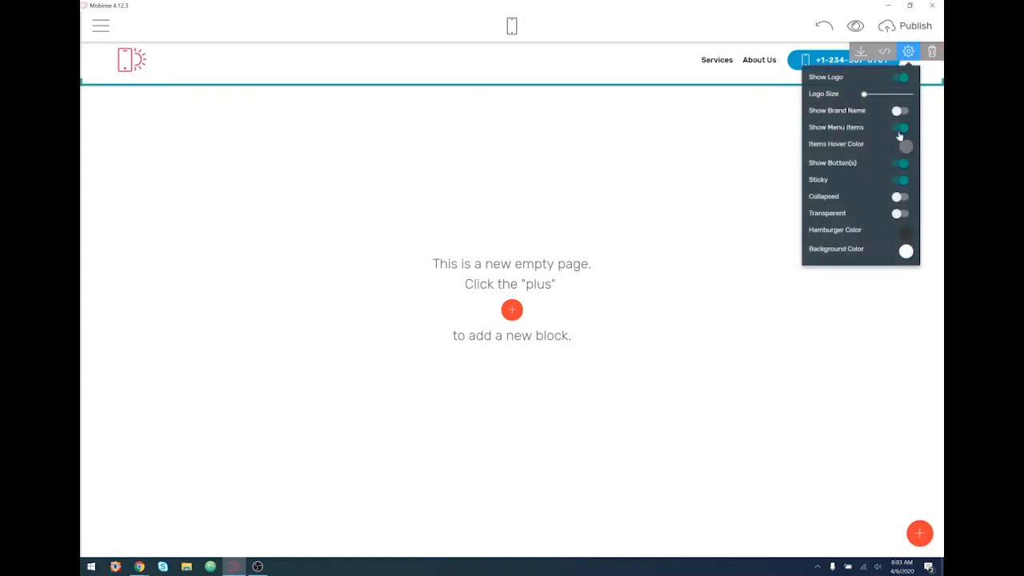
pyautogui.click(887, 56)
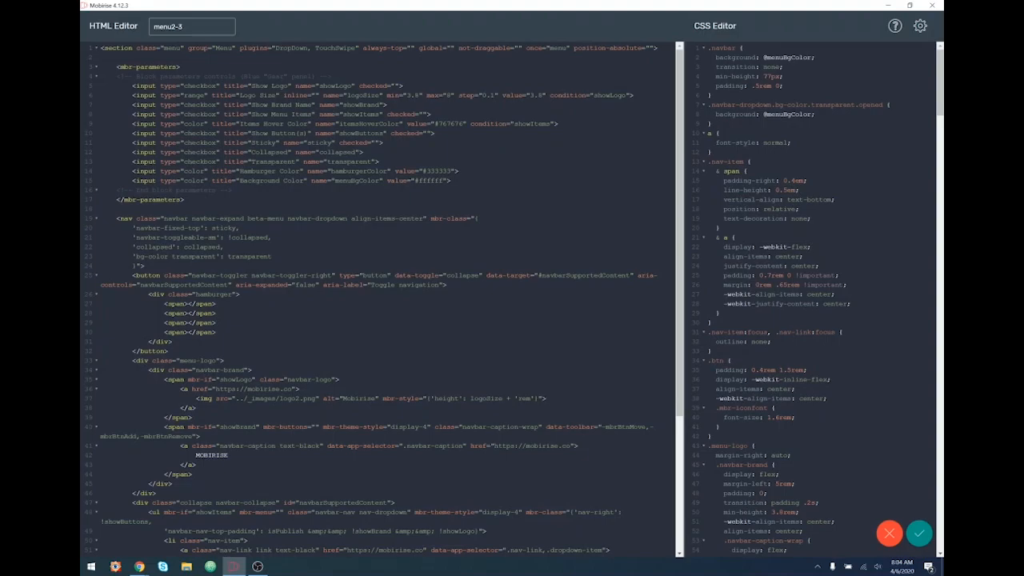
pyautogui.click(891, 539)
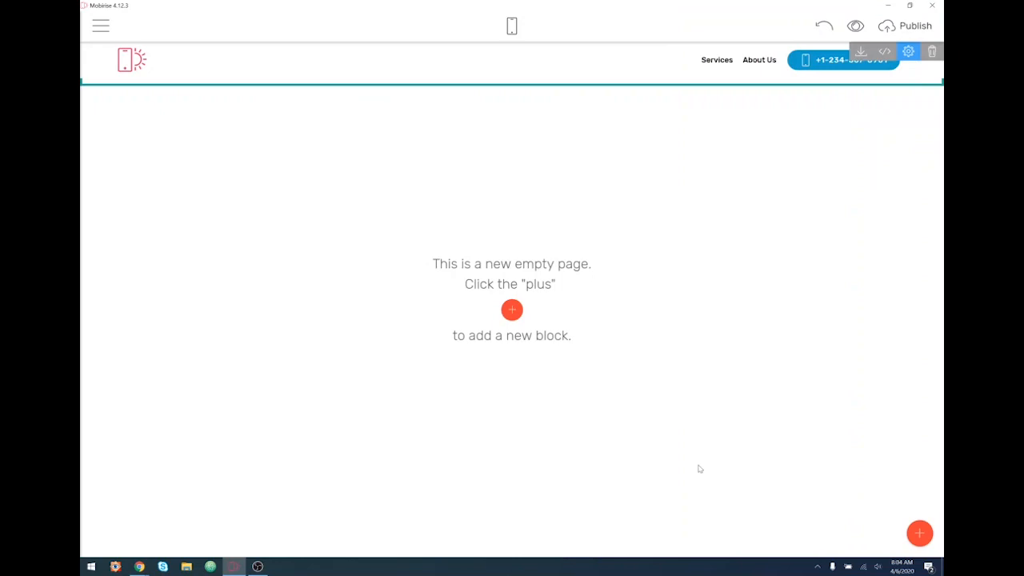
# - Hide the menu block's logo and menu items, and show its brand name
pyautogui.click(908, 52)
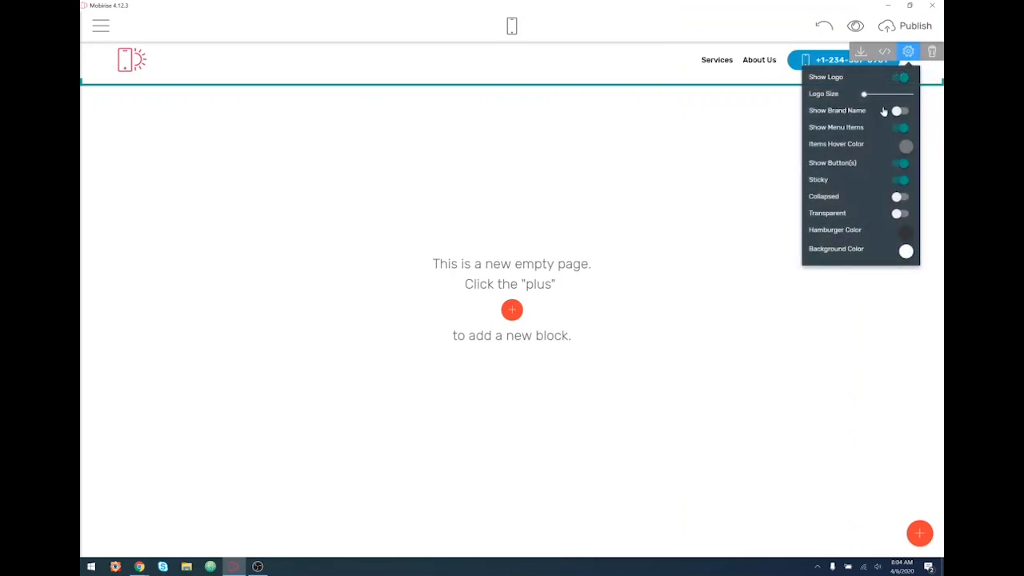
pyautogui.click(901, 77)
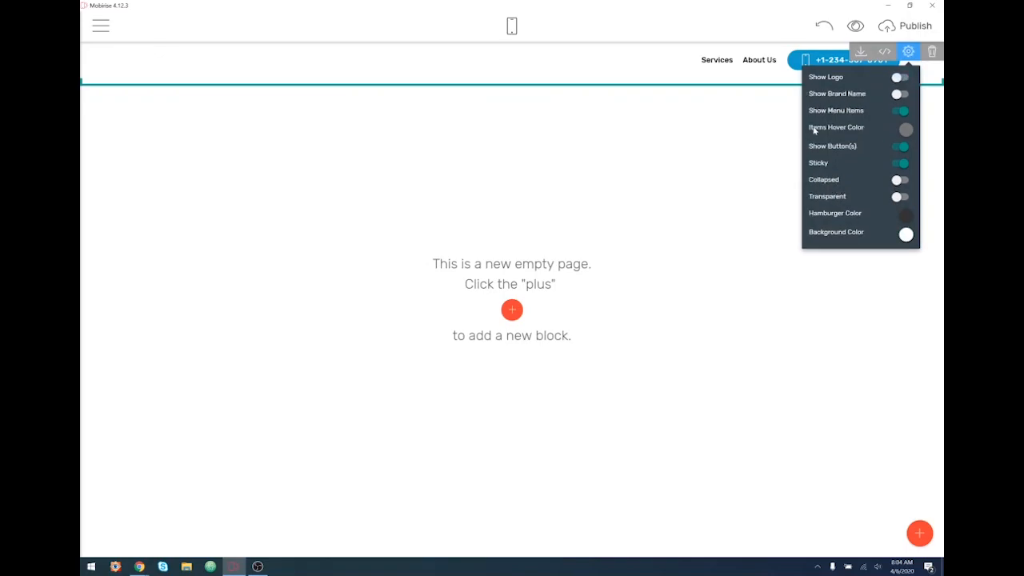
pyautogui.click(899, 94)
pyautogui.click(901, 111)
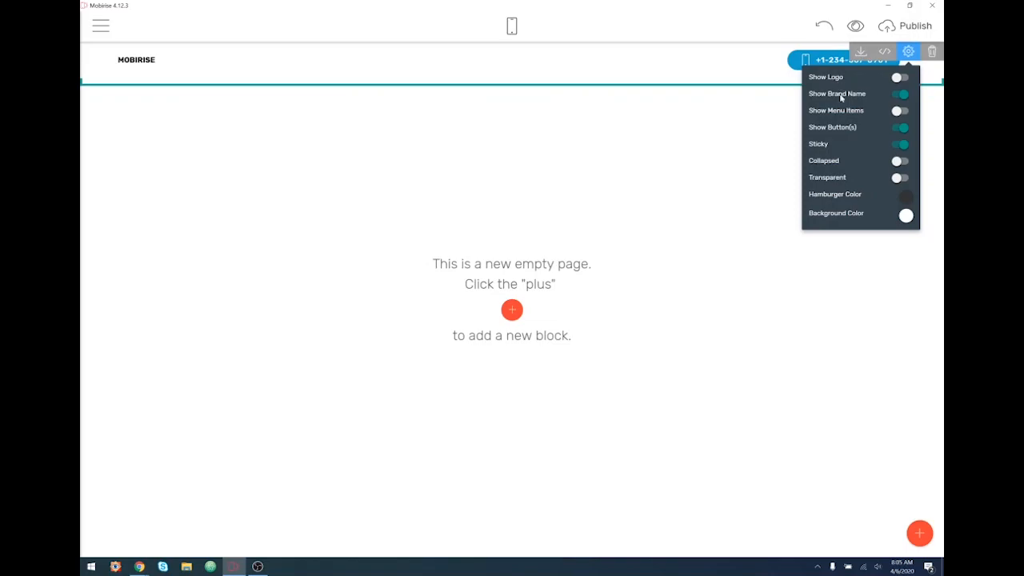
# - Try toggling the menu block's Sticky and Transparent options and restore both
pyautogui.click(904, 151)
pyautogui.click(899, 144)
pyautogui.click(896, 181)
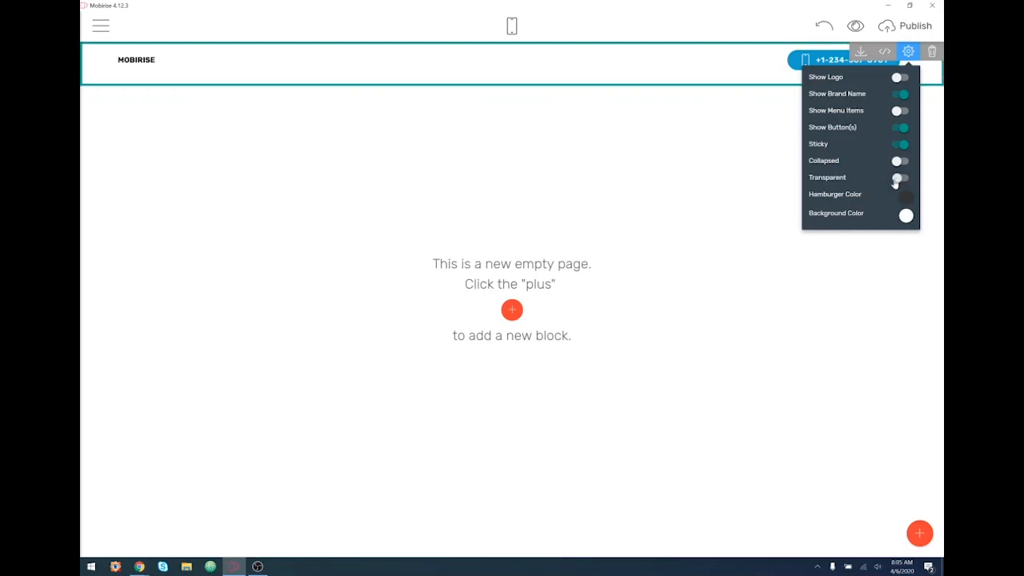
pyautogui.click(900, 179)
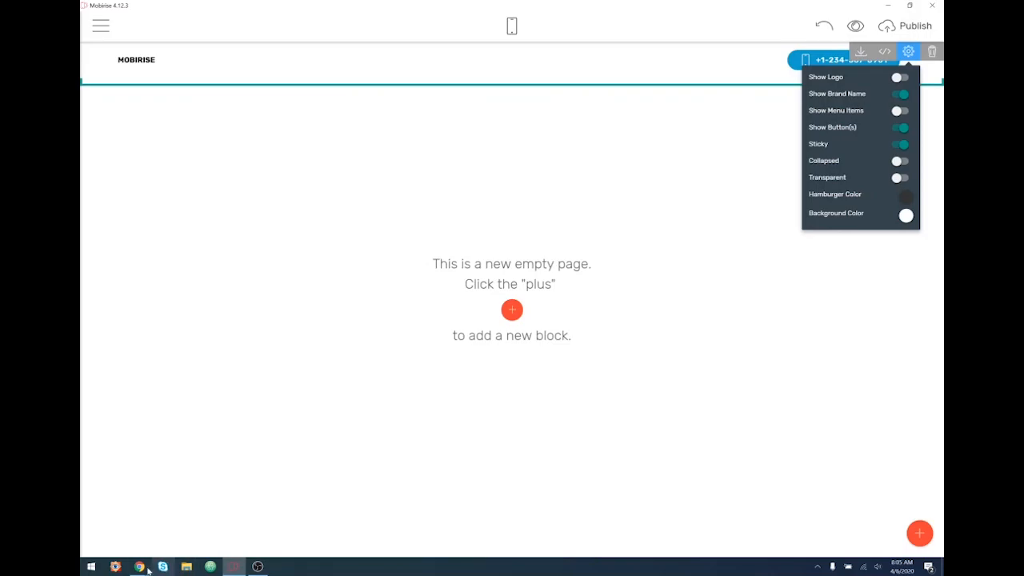
# - Switch to the skmmr site in Chrome and inspect the Top Stories and Latest filter and its page-header container in the developer tools
pyautogui.moveTo(148, 569)
pyautogui.click(155, 539)
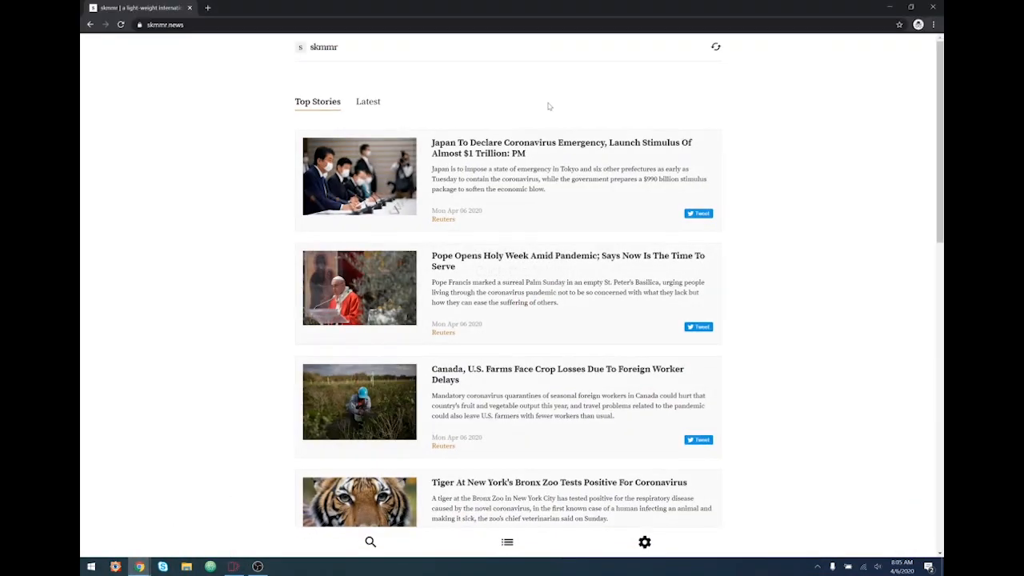
pyautogui.rightClick(329, 114)
pyautogui.click(360, 220)
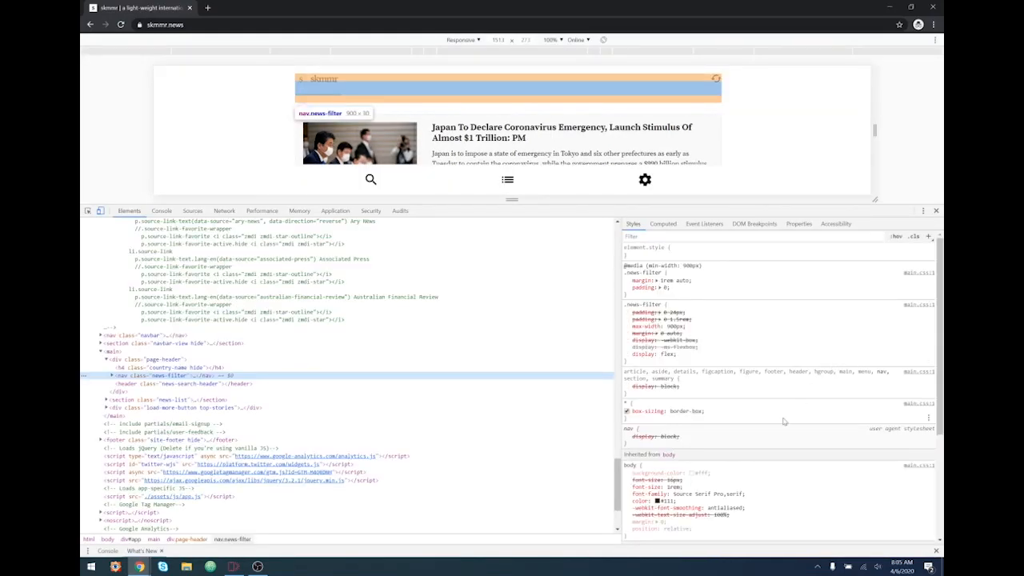
pyautogui.scroll(5, 777, 445)
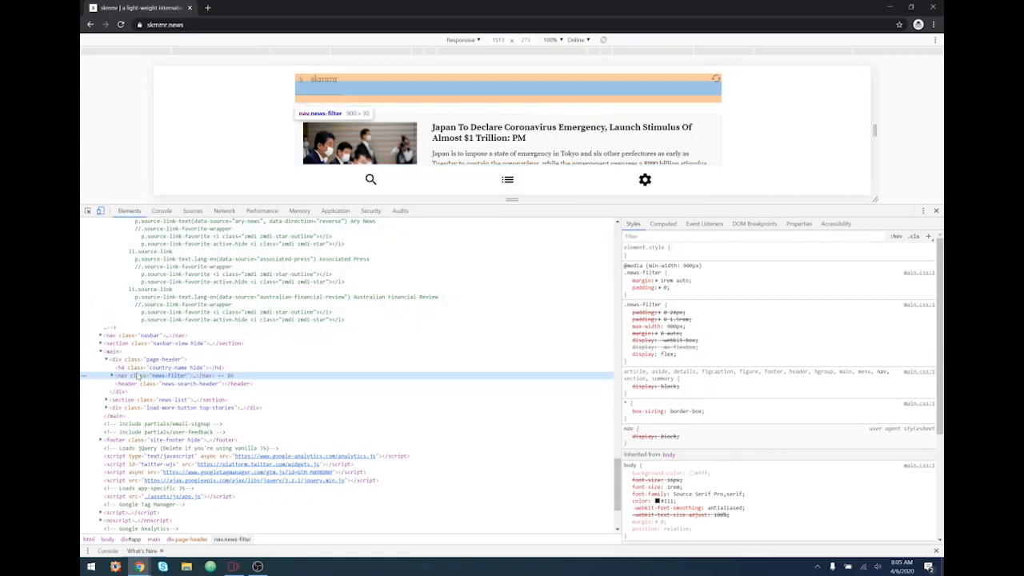
pyautogui.click(138, 369)
pyautogui.click(141, 360)
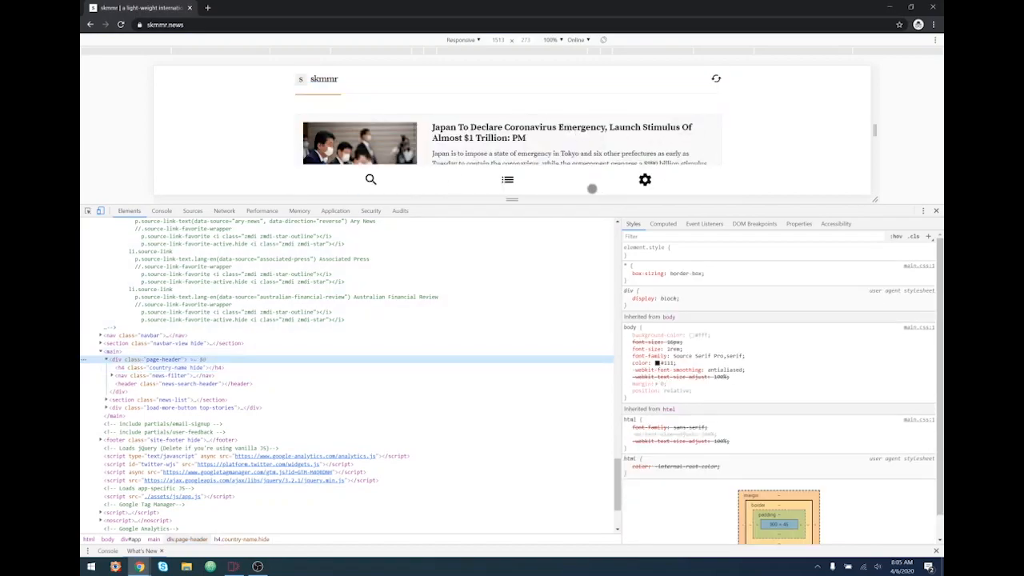
# - Open the site's Sources list, inspect the active star beside Aftenposten, select its color value and close the developer tools
pyautogui.click(509, 179)
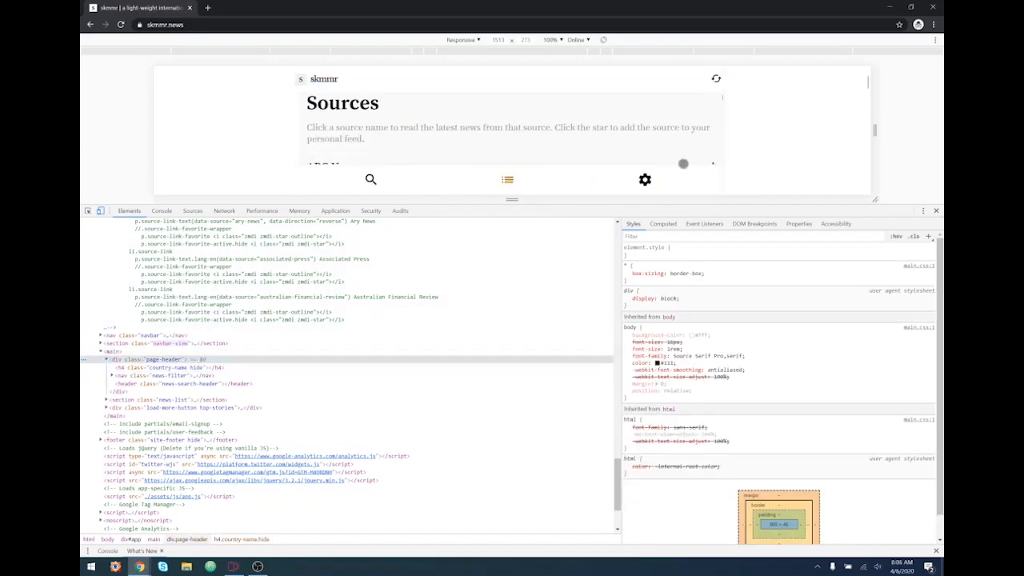
pyautogui.rightClick(712, 103)
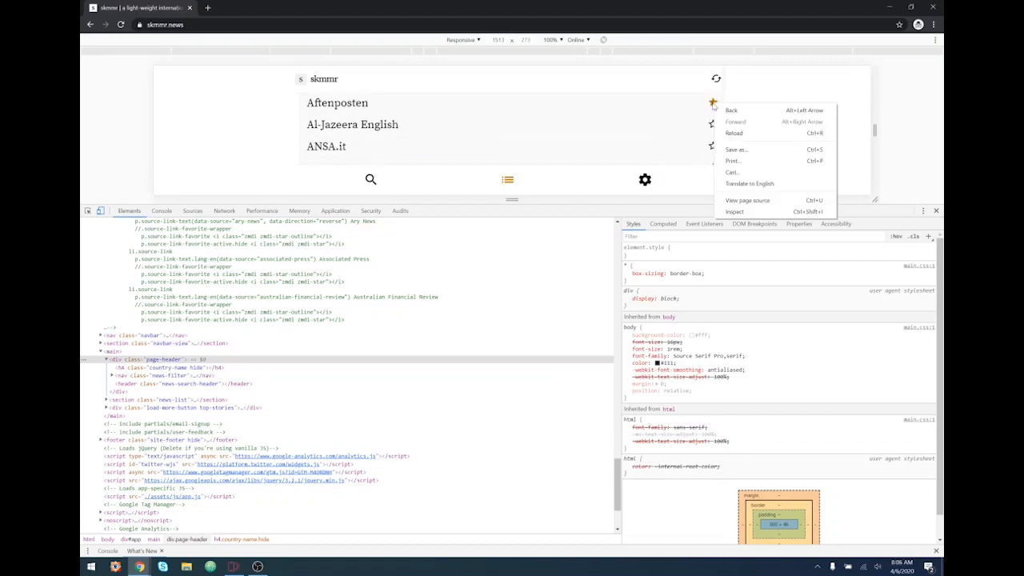
pyautogui.click(744, 211)
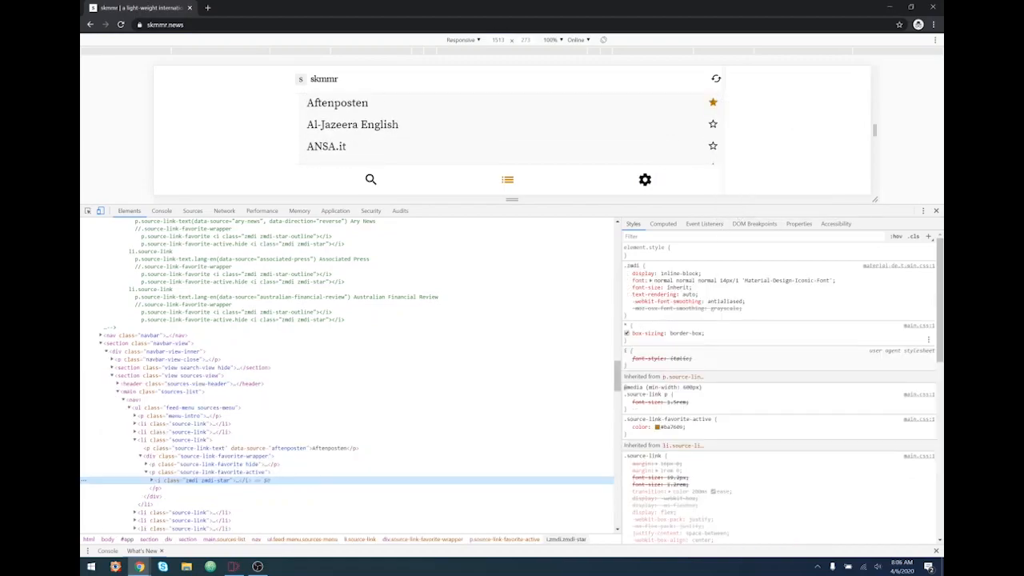
pyautogui.click(667, 427)
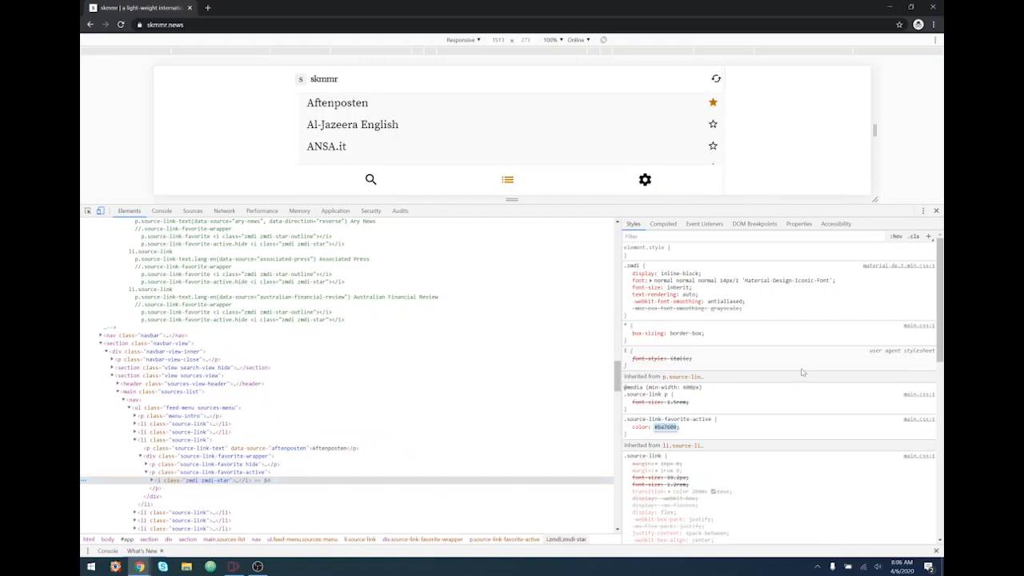
pyautogui.click(935, 211)
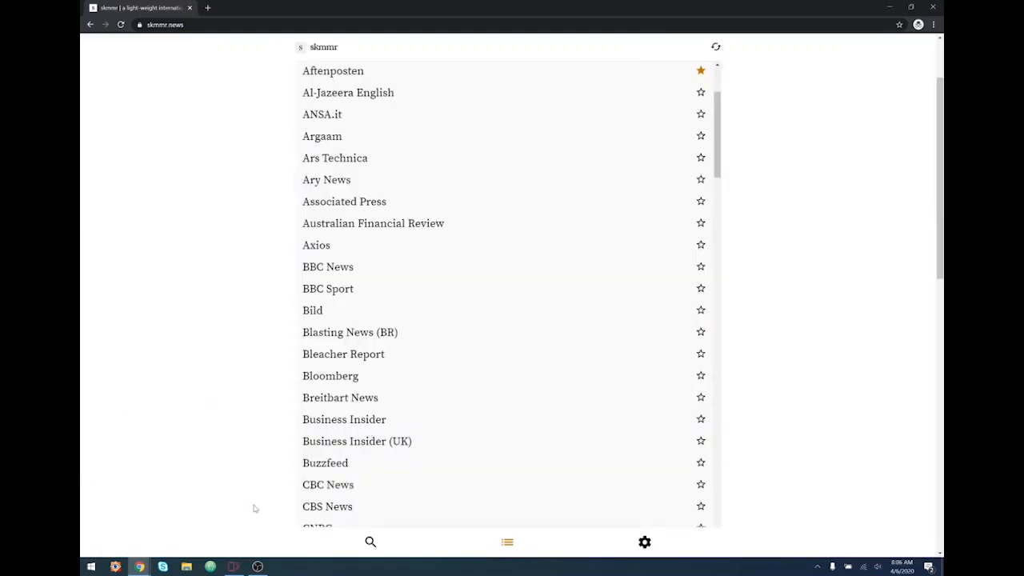
# - Return to Mobirise, set the menu block's hamburger color to #ba7609, and check it in the mobile view before restoring the desktop view
pyautogui.click(233, 566)
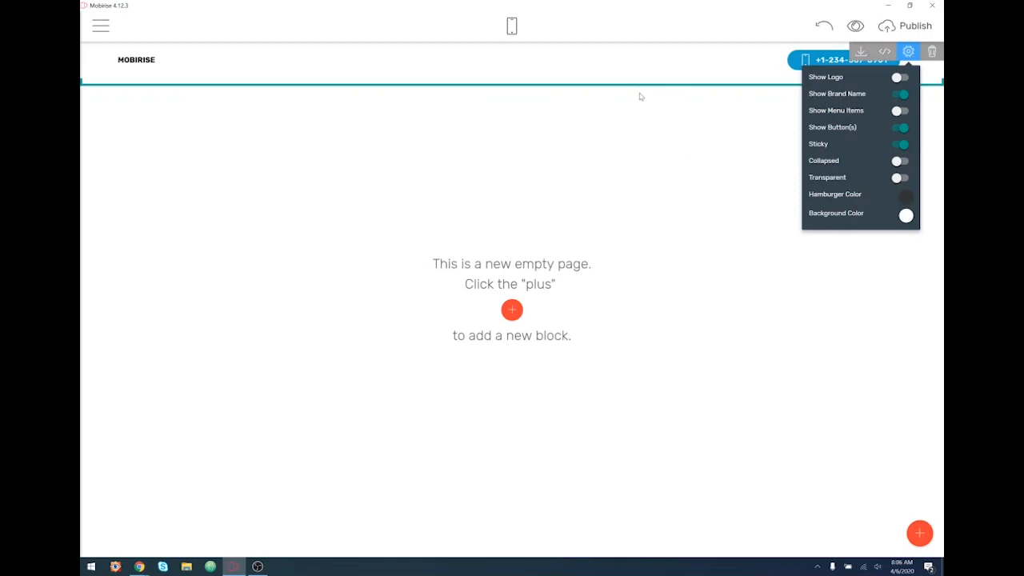
pyautogui.click(903, 197)
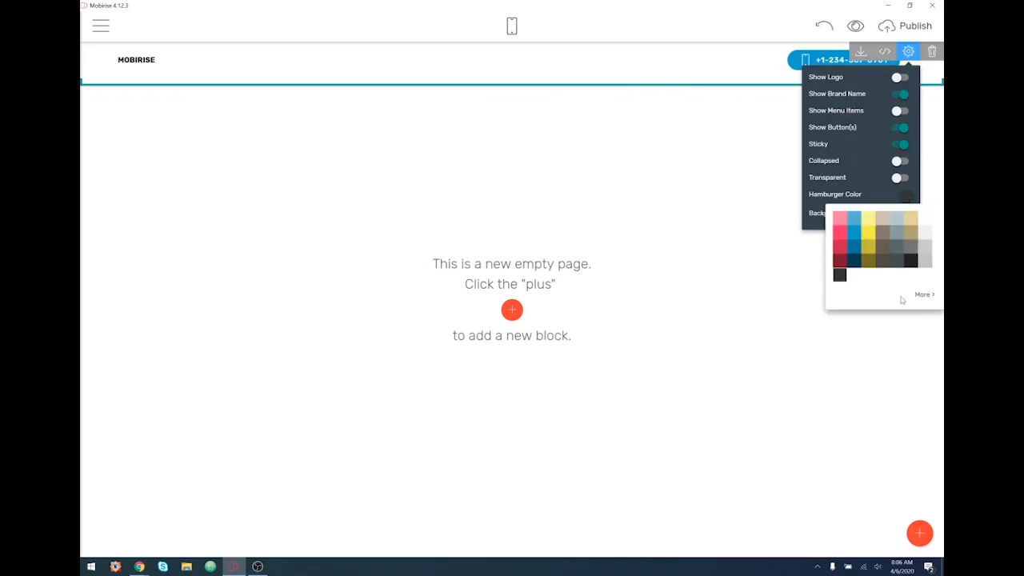
pyautogui.click(923, 294)
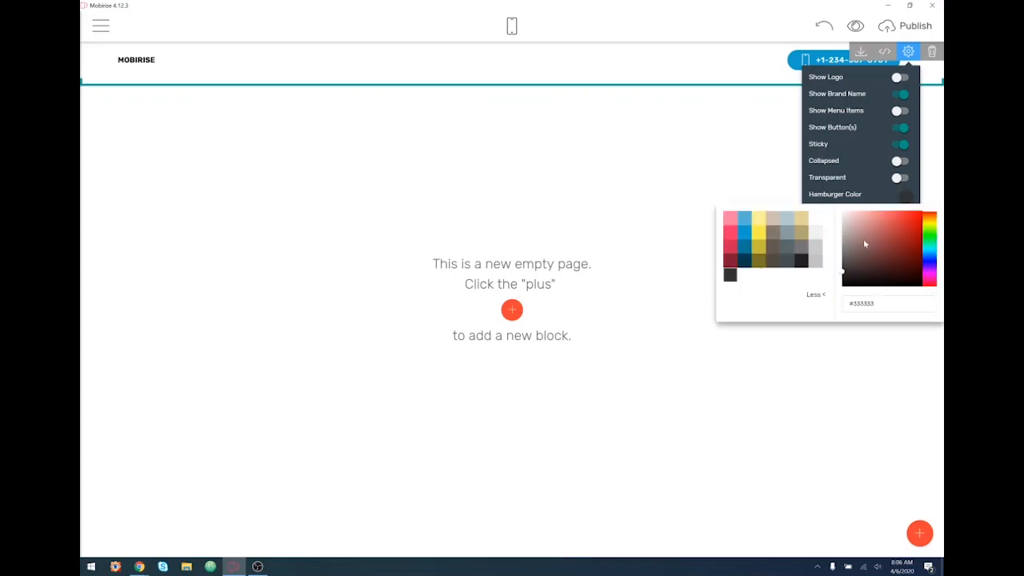
pyautogui.moveTo(888, 248); pyautogui.dragTo(898, 271)
pyautogui.moveTo(875, 304); pyautogui.dragTo(847, 303)
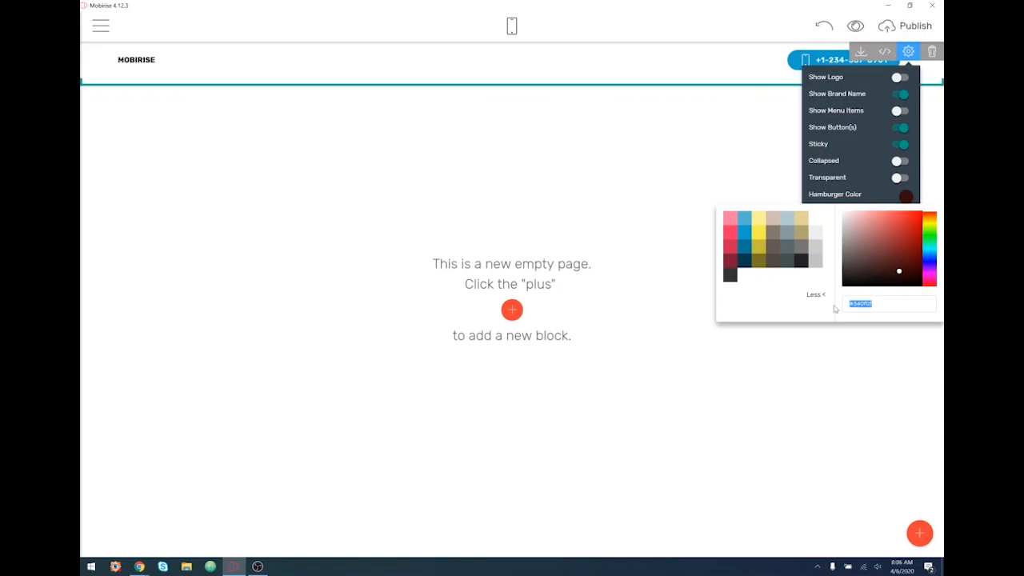
pyautogui.write('#ba7609')
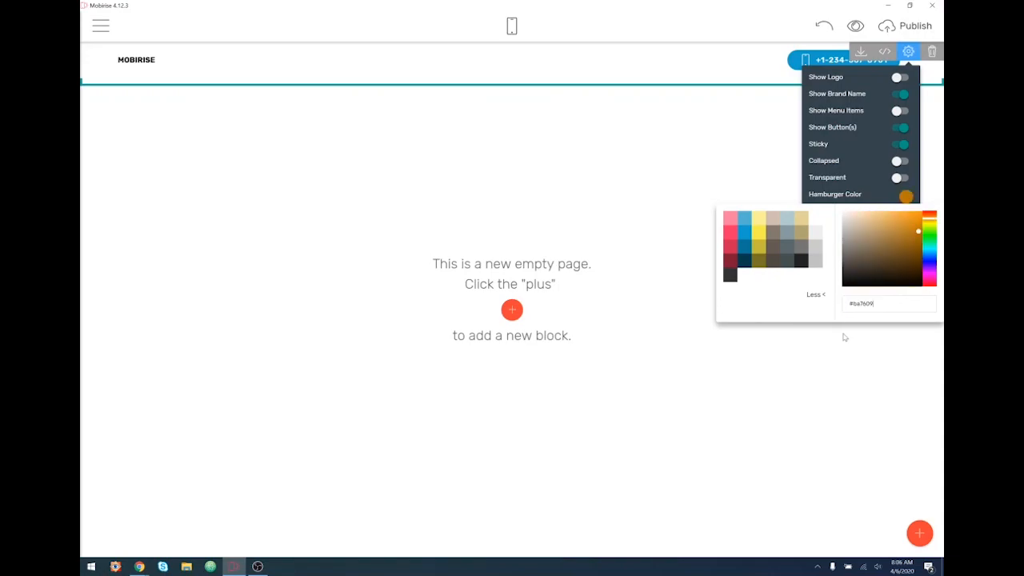
pyautogui.click(867, 376)
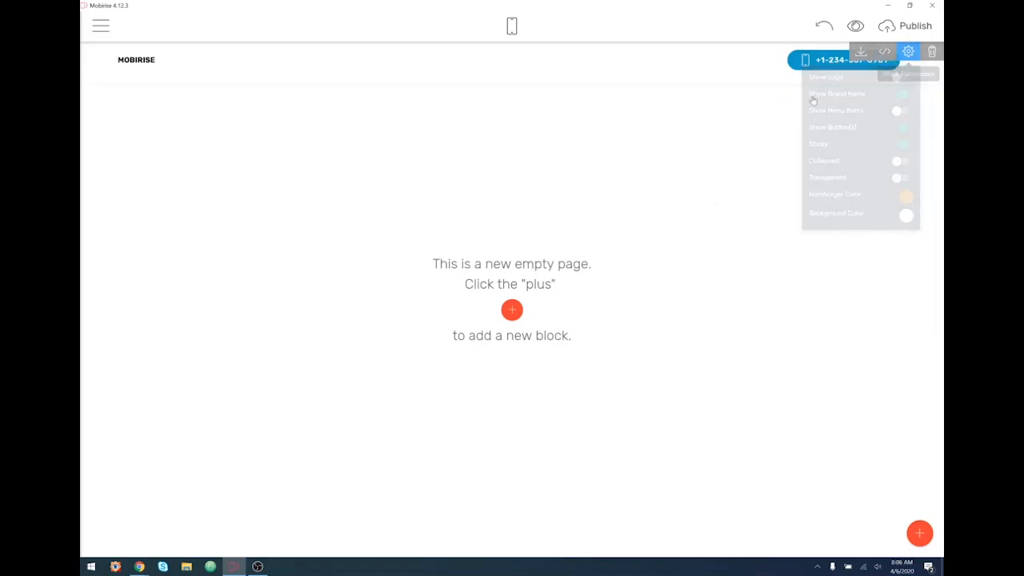
pyautogui.click(512, 27)
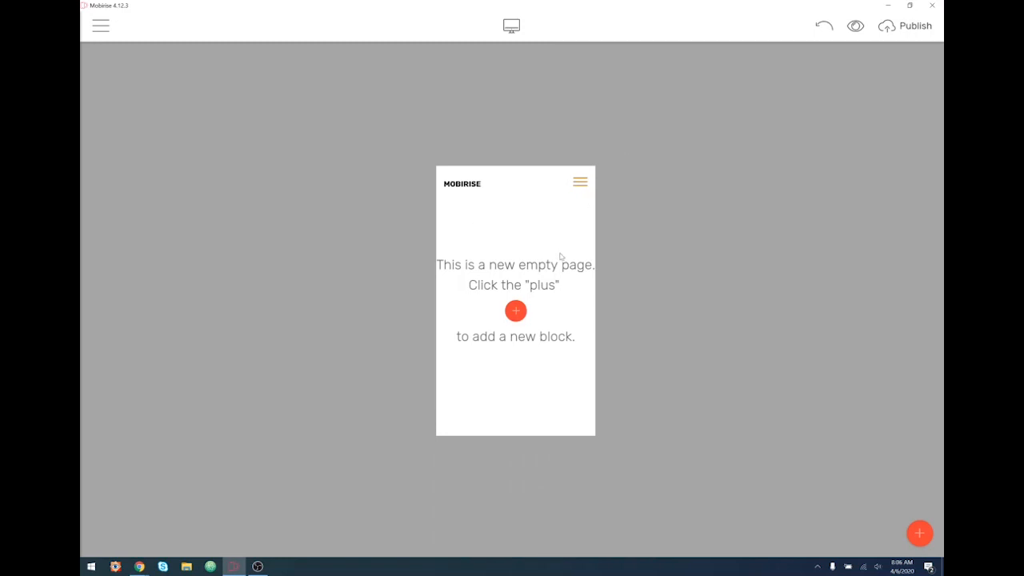
pyautogui.click(511, 25)
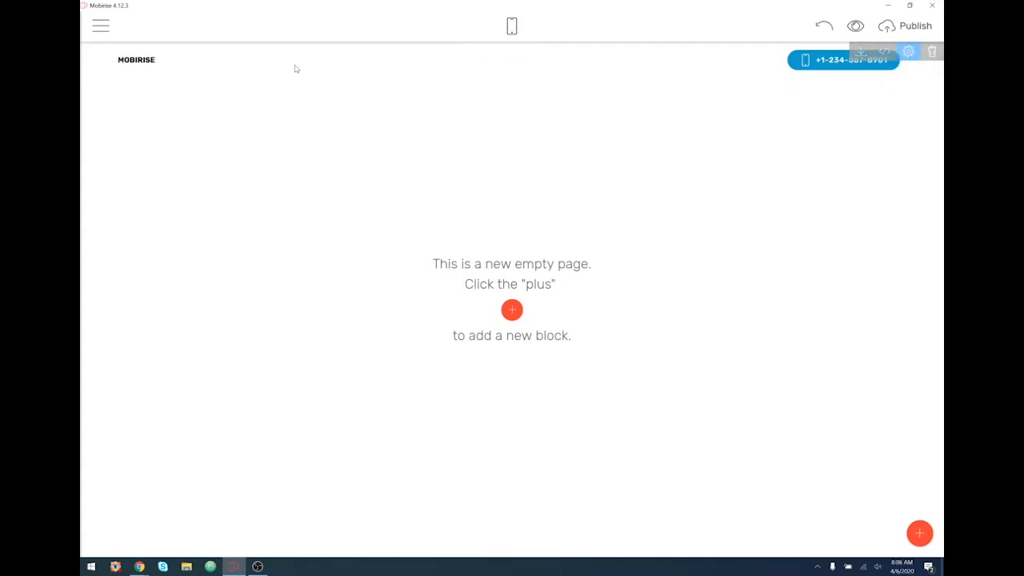
# - Replace the MOBIRISE brand name in the menu block with "skmmr"
pyautogui.click(152, 61)
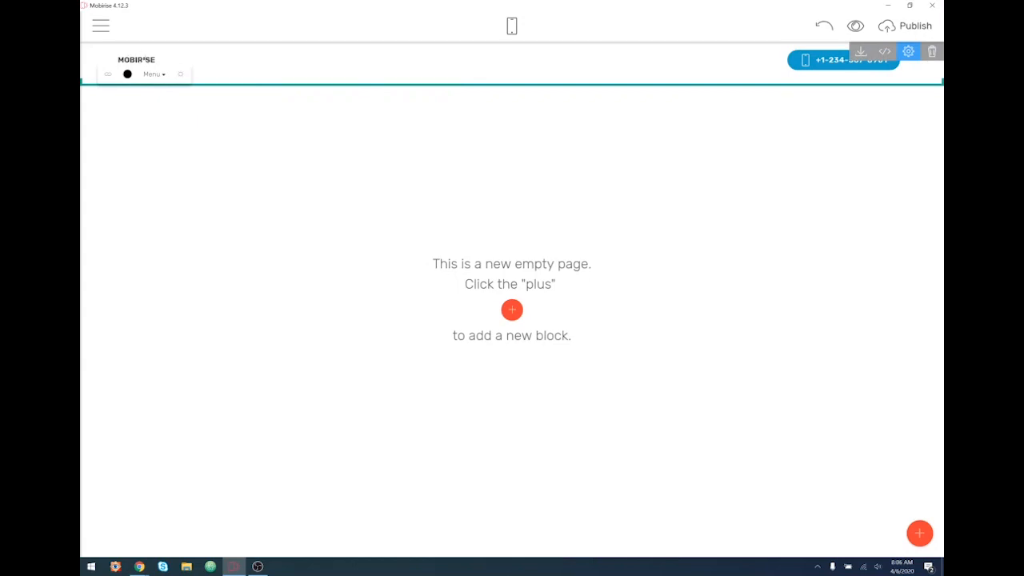
pyautogui.doubleClick(145, 59)
pyautogui.write('Skmmr')
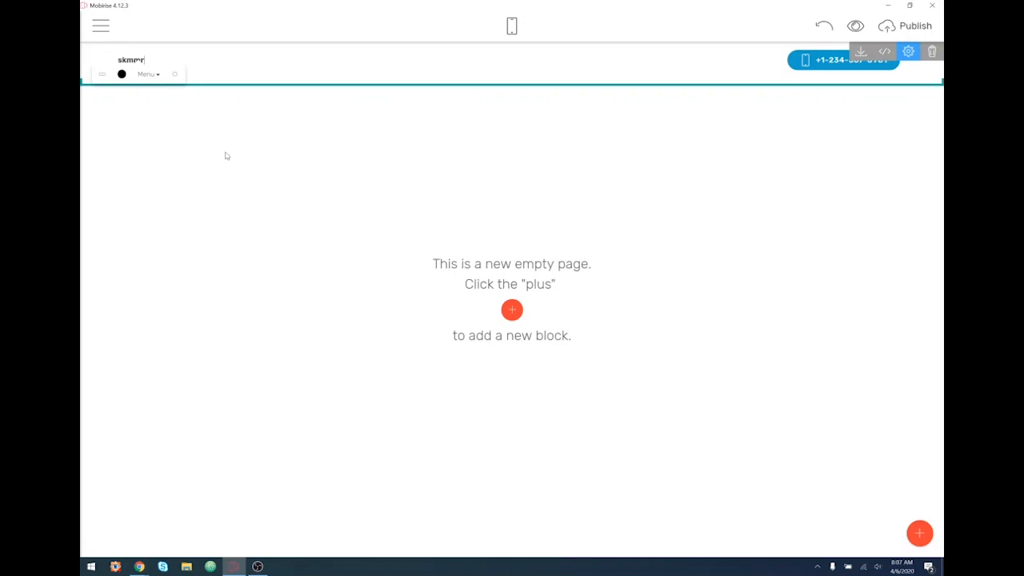
# - Add the Google font Source Serif Pro to the site styles and set it as the Menu font
pyautogui.click(153, 74)
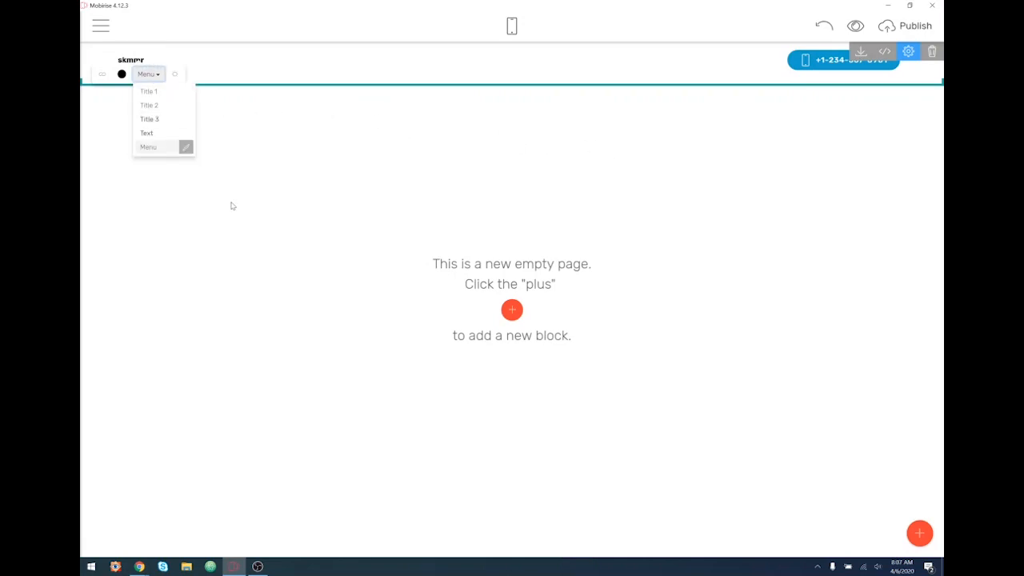
pyautogui.click(186, 148)
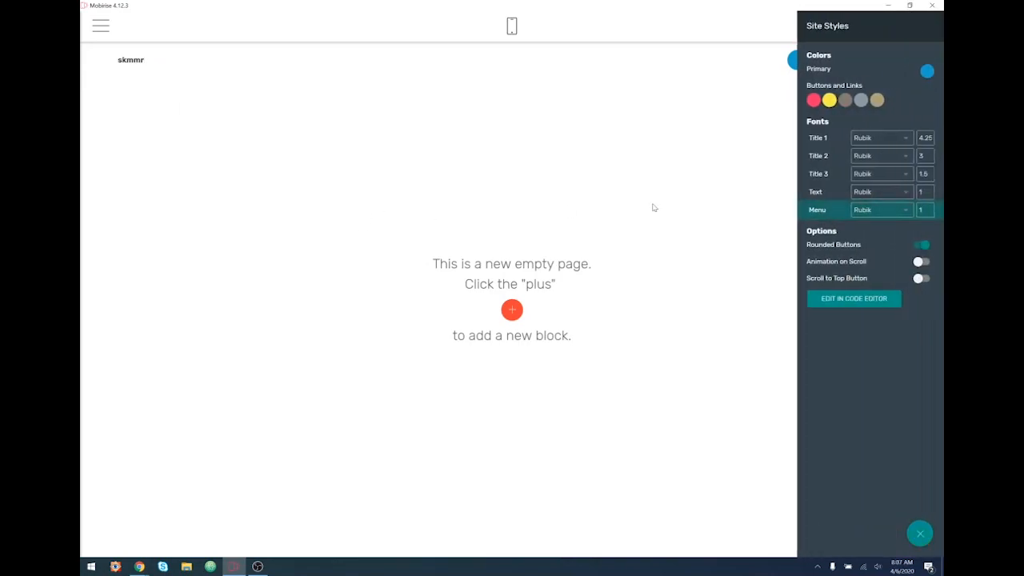
pyautogui.click(880, 210)
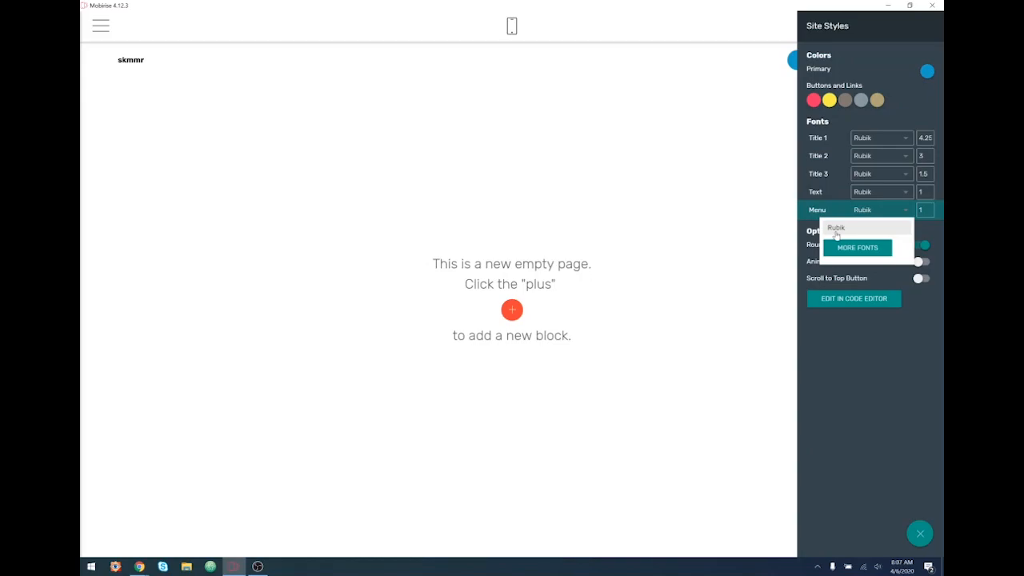
pyautogui.click(857, 248)
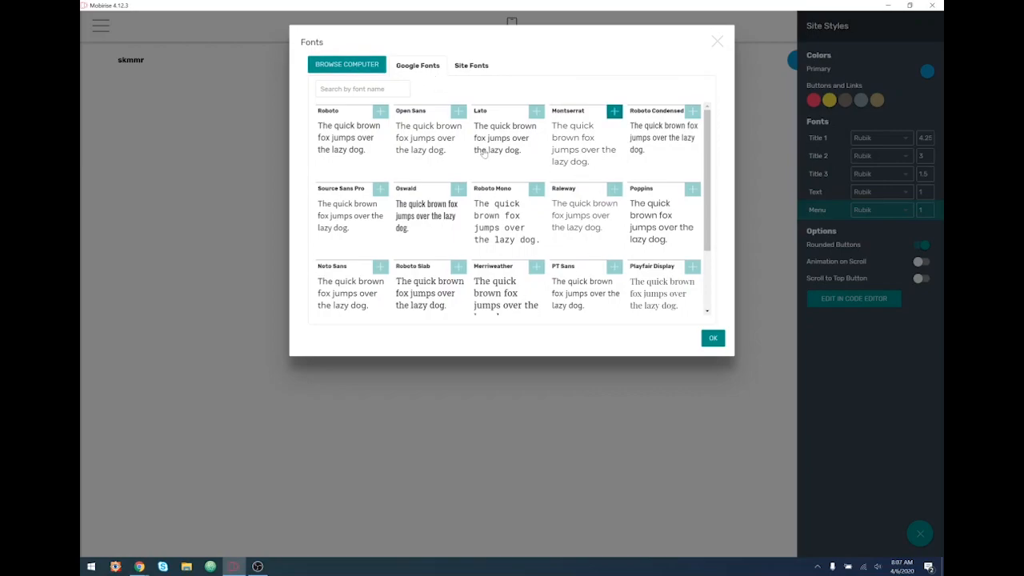
pyautogui.click(474, 69)
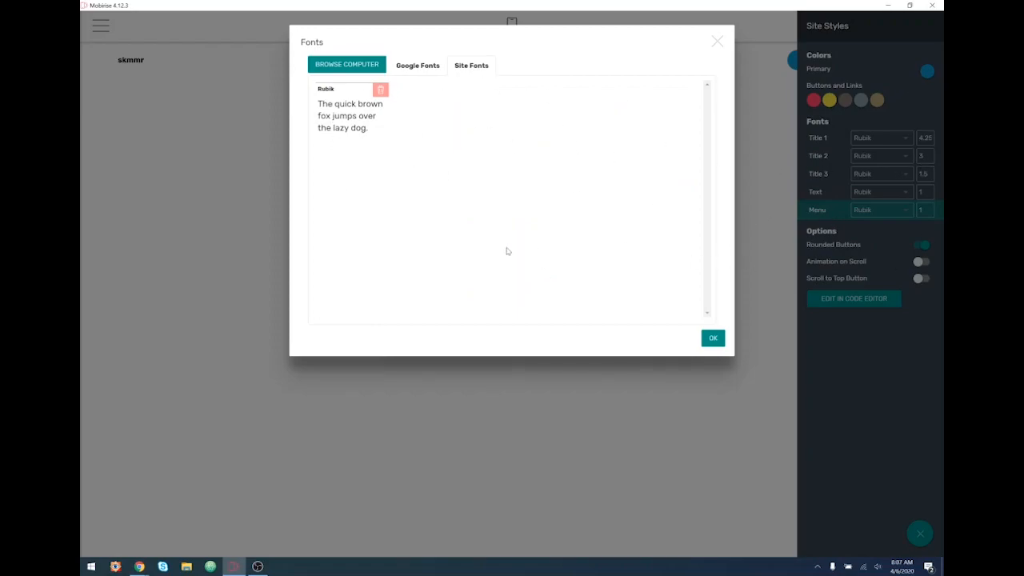
pyautogui.click(412, 69)
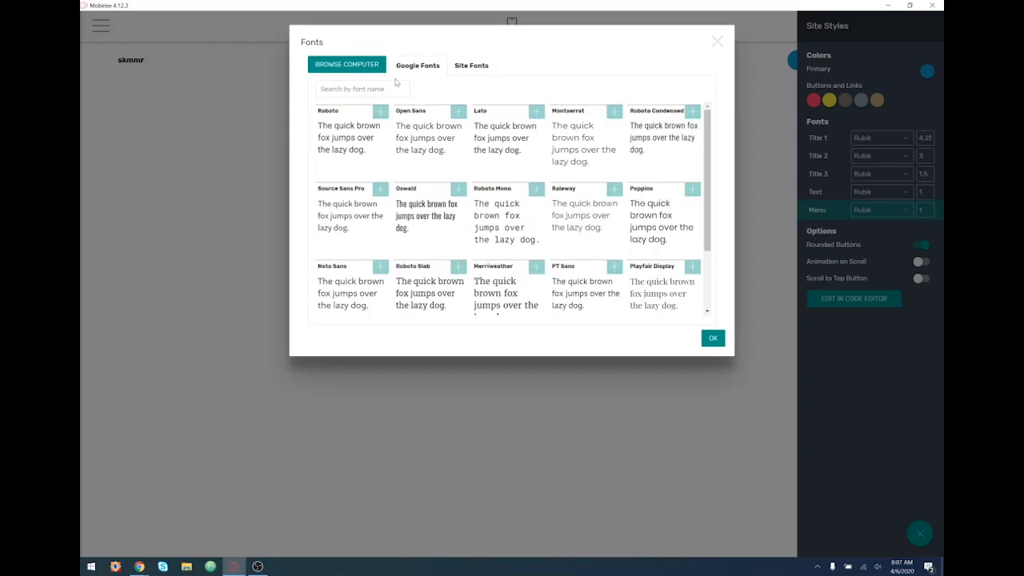
pyautogui.click(359, 89)
pyautogui.write('source')
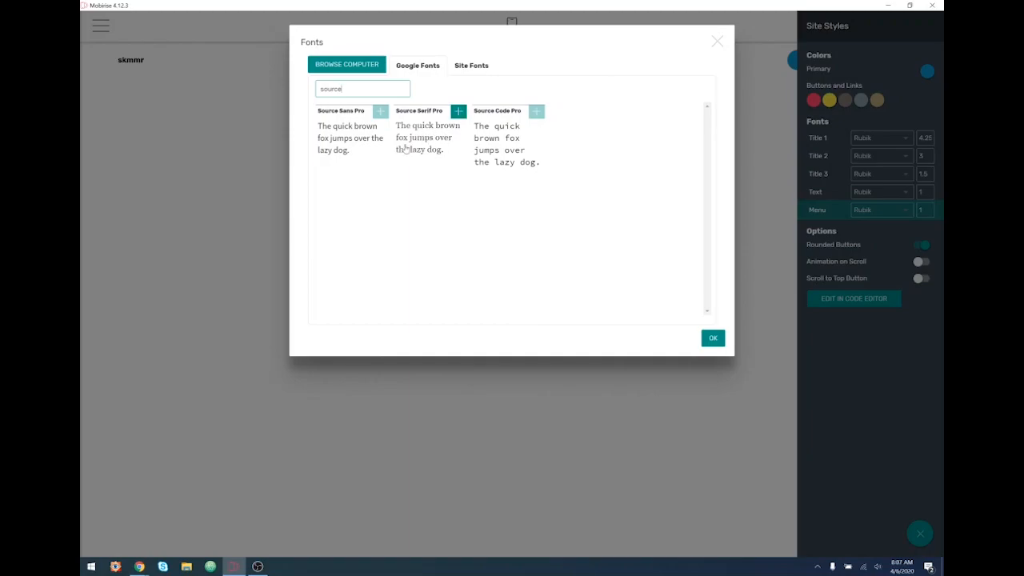
pyautogui.click(458, 112)
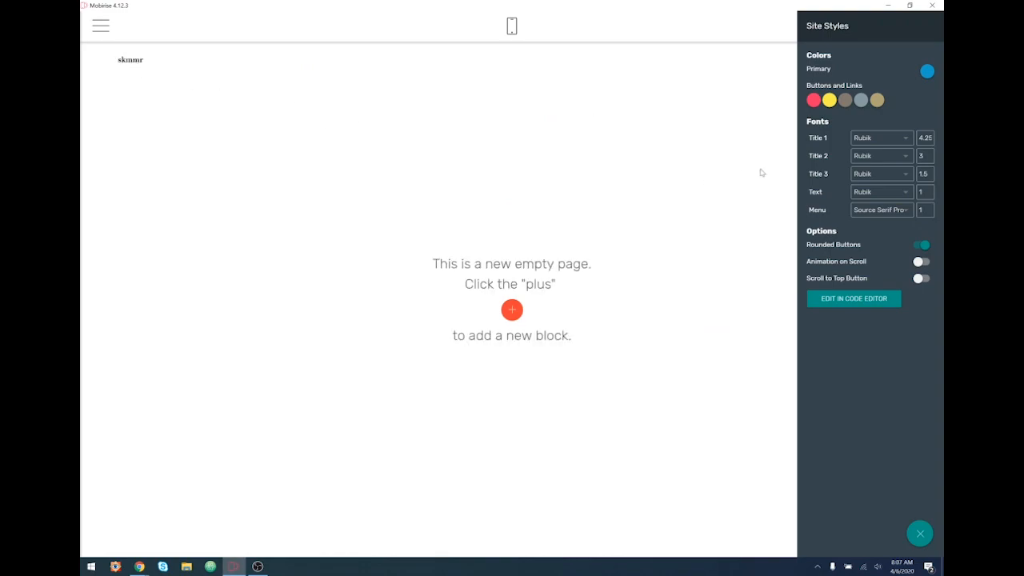
pyautogui.click(889, 212)
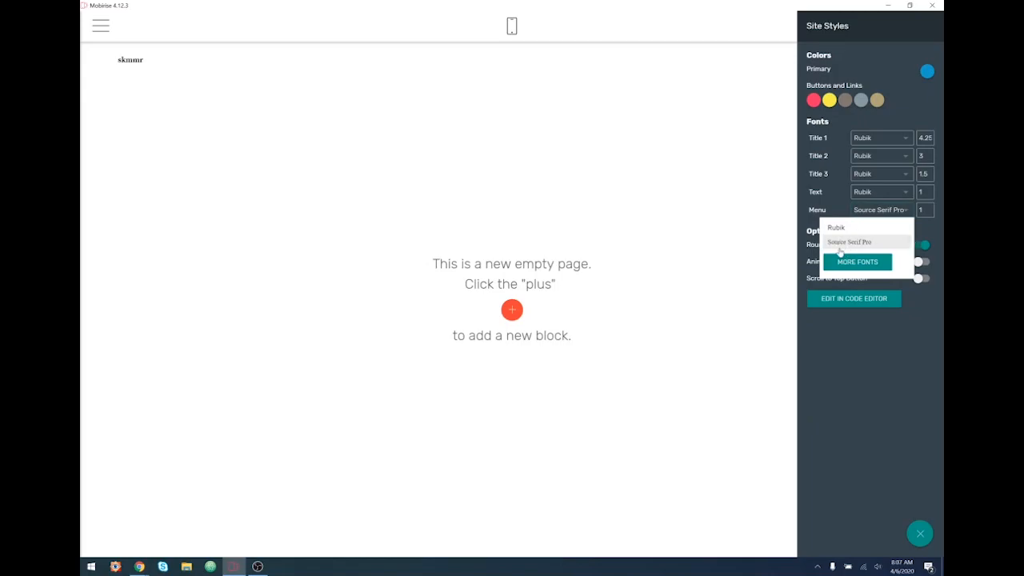
pyautogui.click(901, 373)
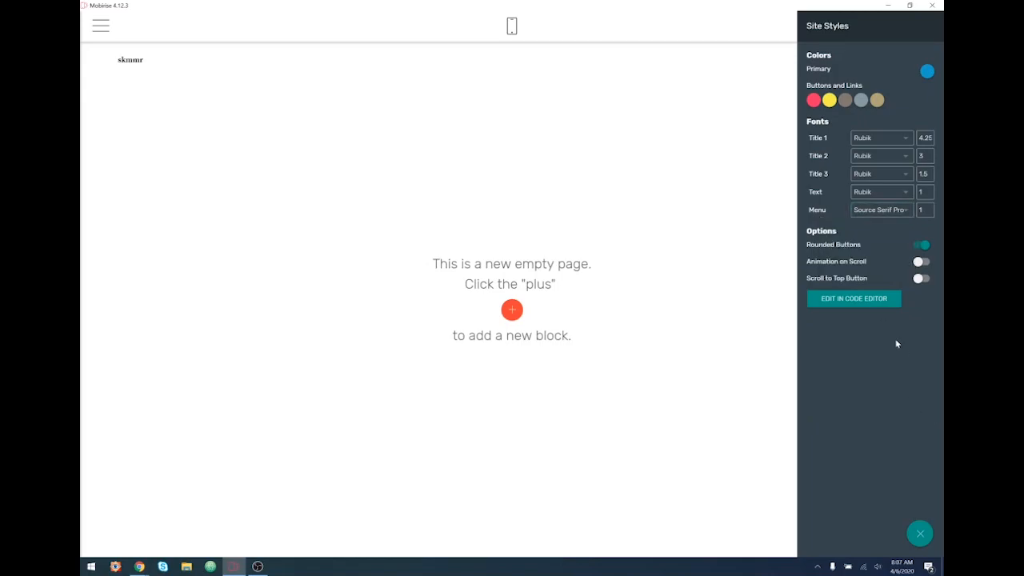
# - Set the Text, Title 3, Title 2 and Title 1 fonts to Source Serif Pro
pyautogui.click(893, 195)
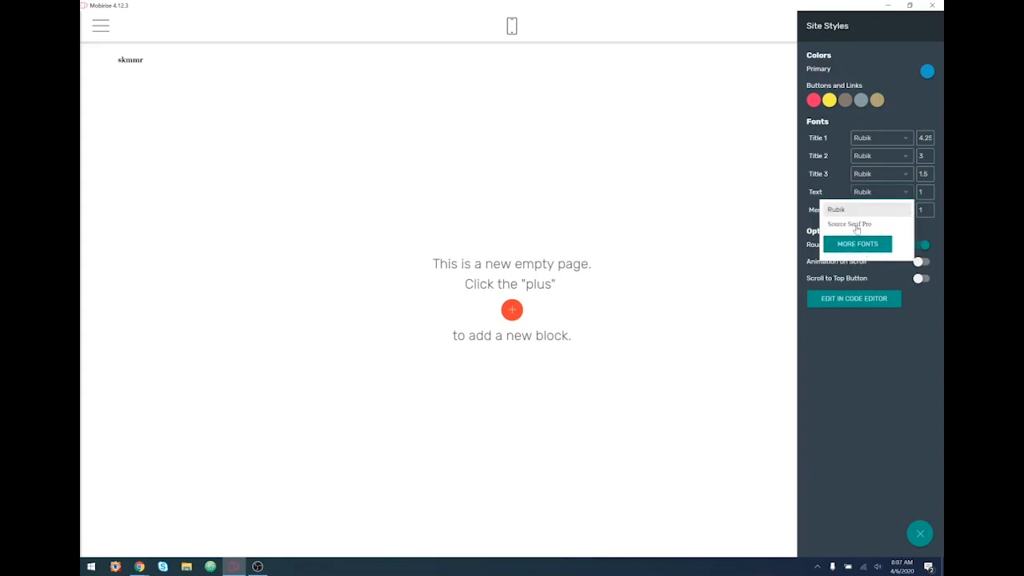
pyautogui.click(857, 223)
pyautogui.click(882, 178)
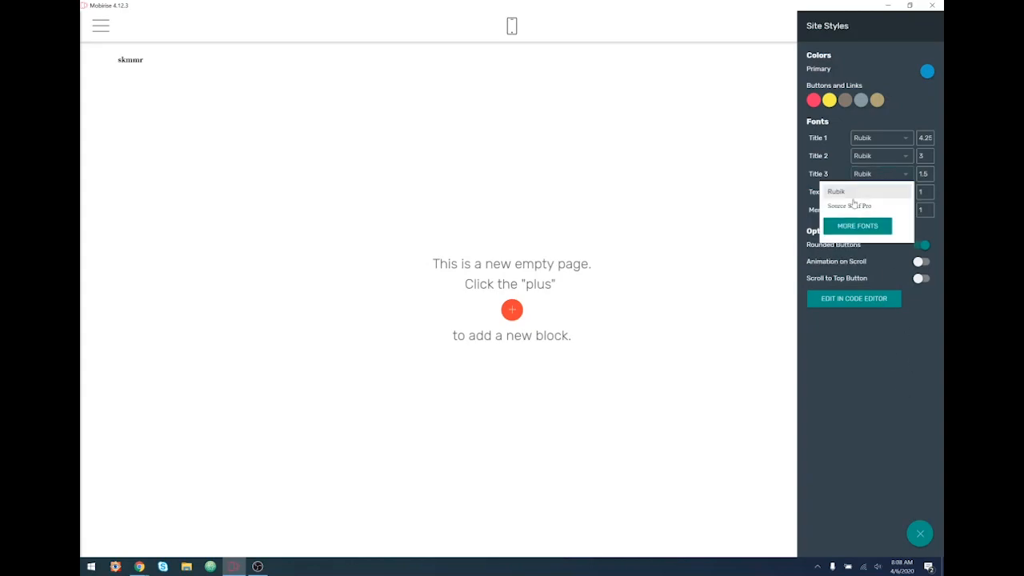
pyautogui.click(853, 206)
pyautogui.click(882, 162)
pyautogui.click(855, 187)
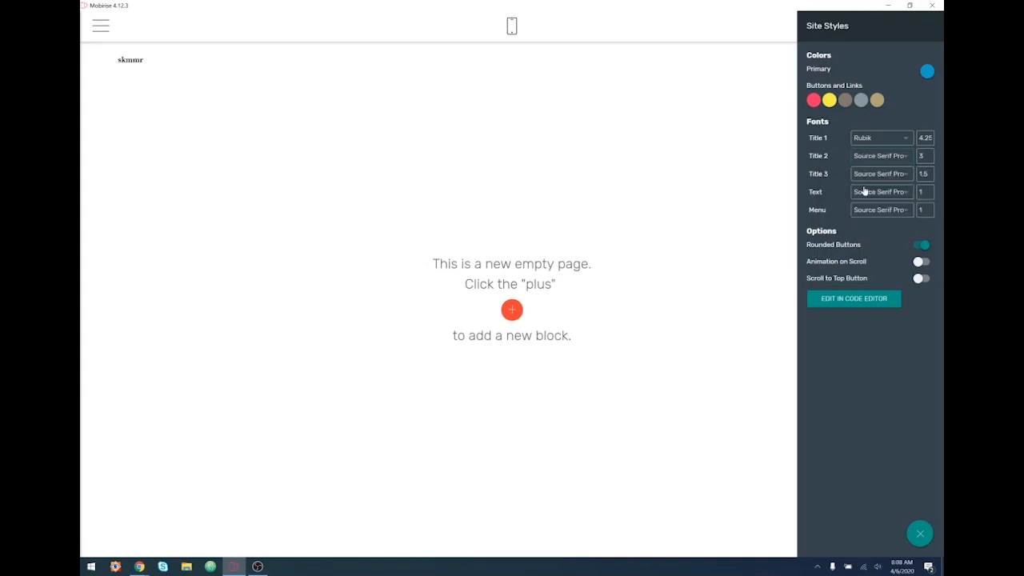
pyautogui.click(882, 139)
pyautogui.click(859, 170)
# - Set the Menu font size to 1.5 and close the site styles
pyautogui.click(924, 211)
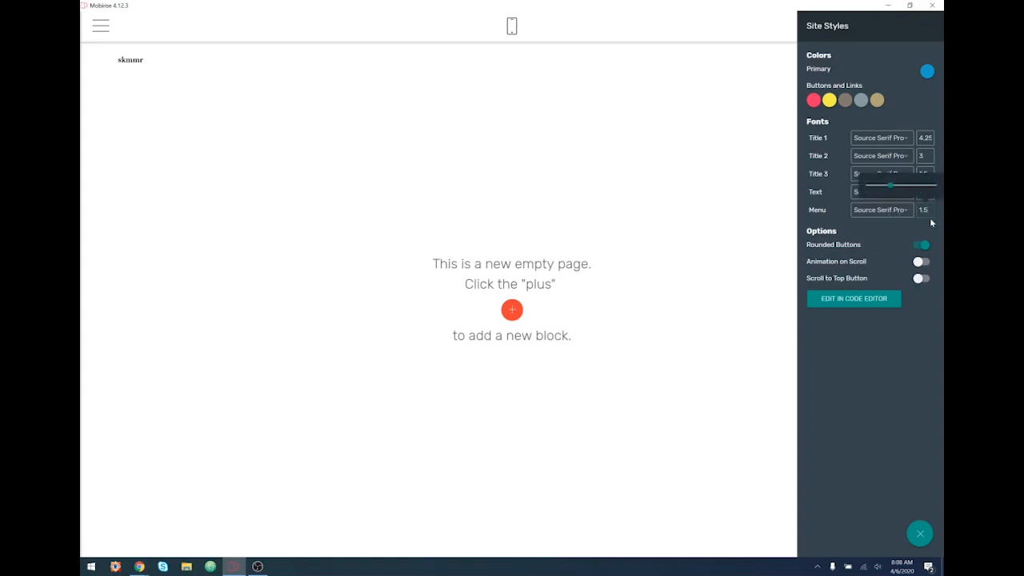
pyautogui.click(901, 332)
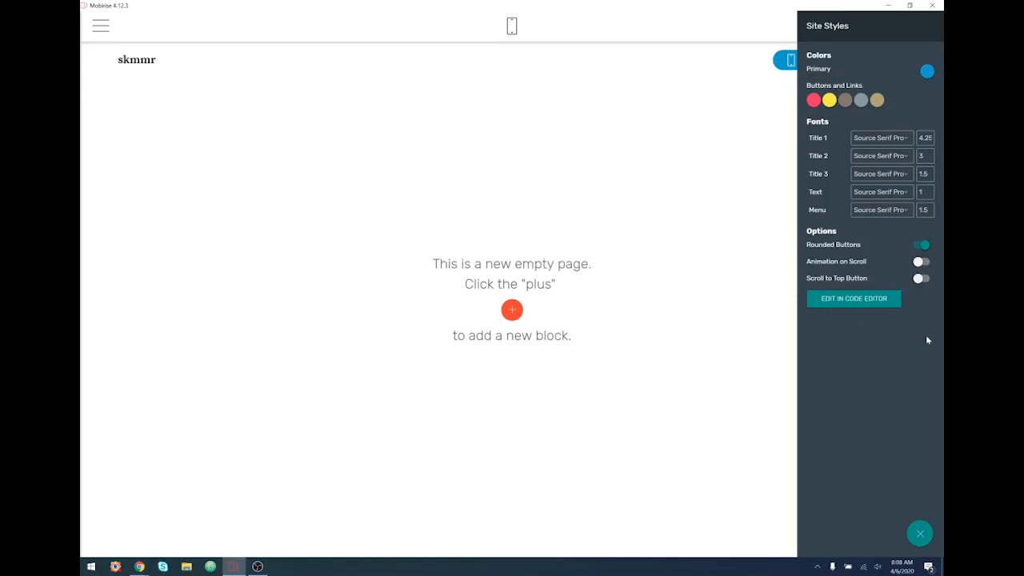
pyautogui.click(920, 533)
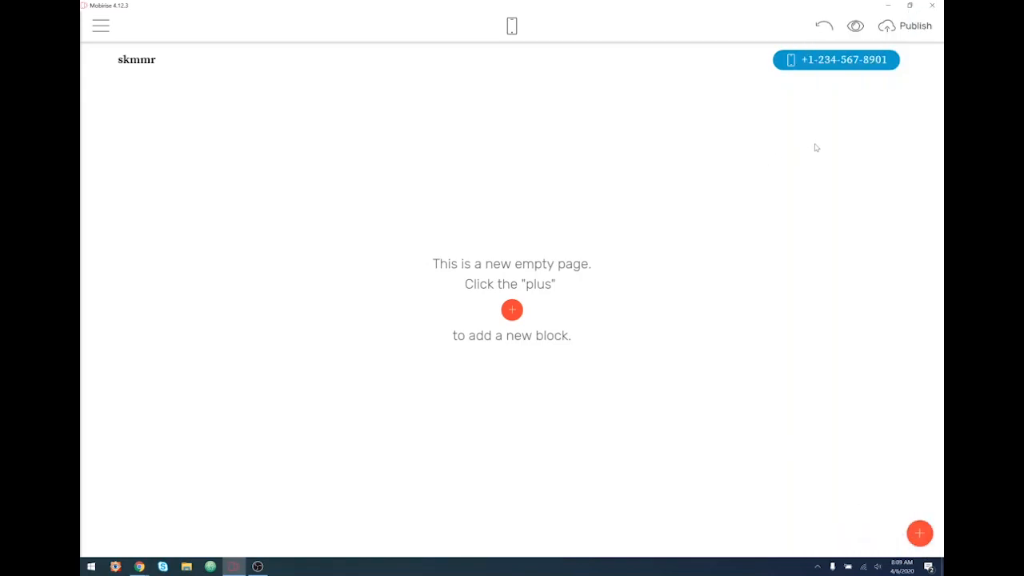
pyautogui.moveTo(814, 67)
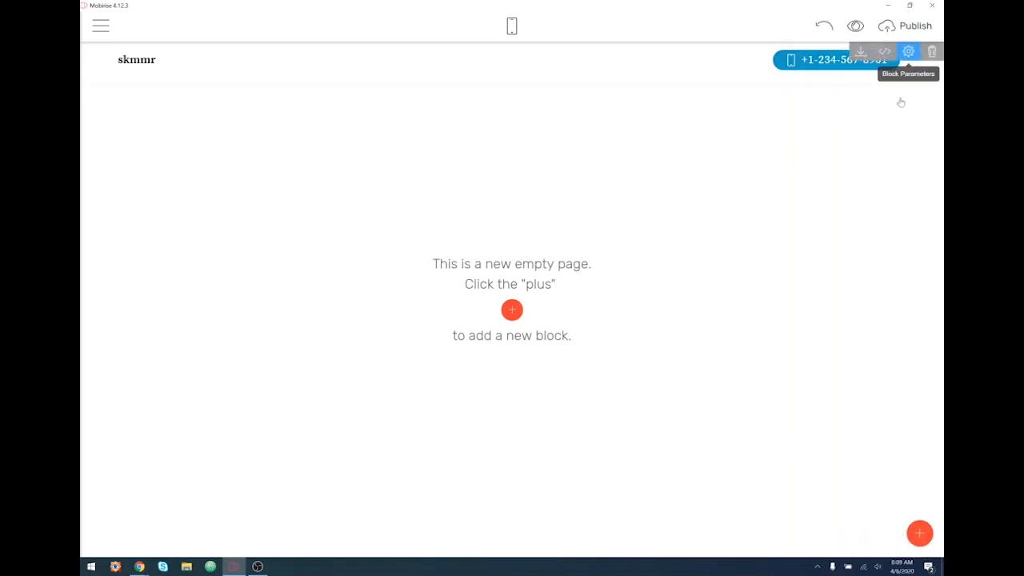
pyautogui.click(908, 51)
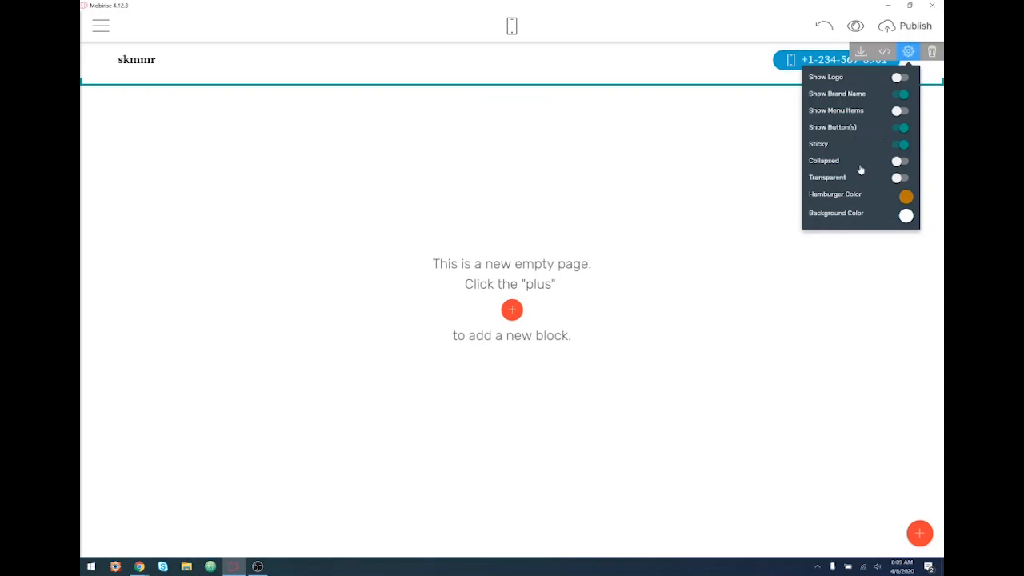
pyautogui.click(647, 72)
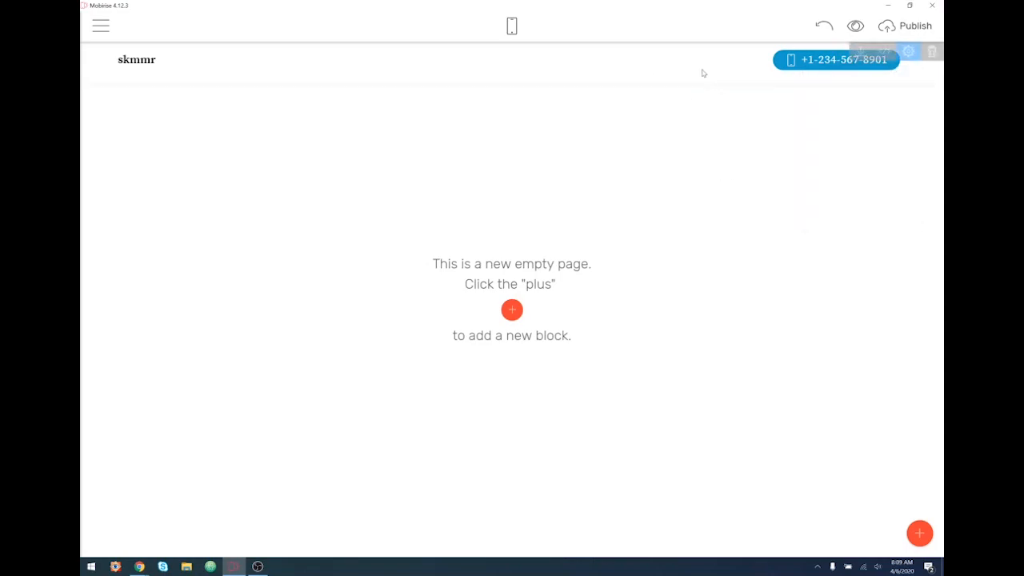
pyautogui.click(144, 60)
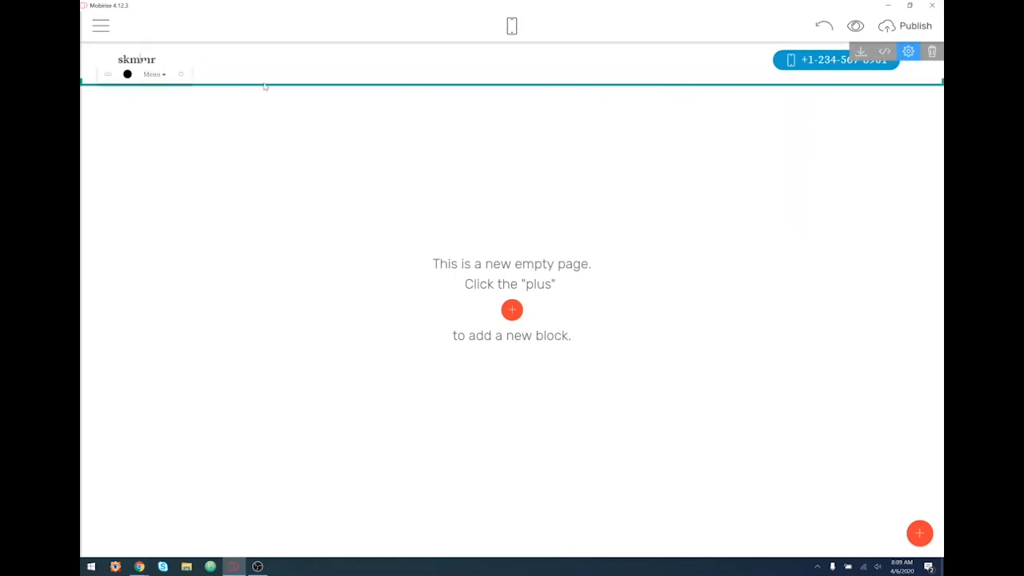
pyautogui.click(153, 73)
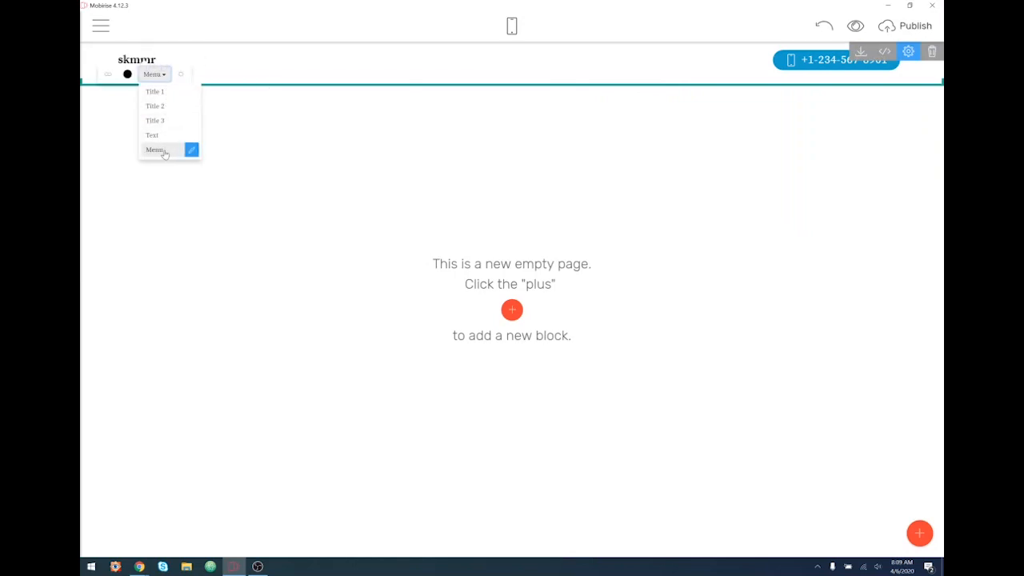
pyautogui.click(864, 143)
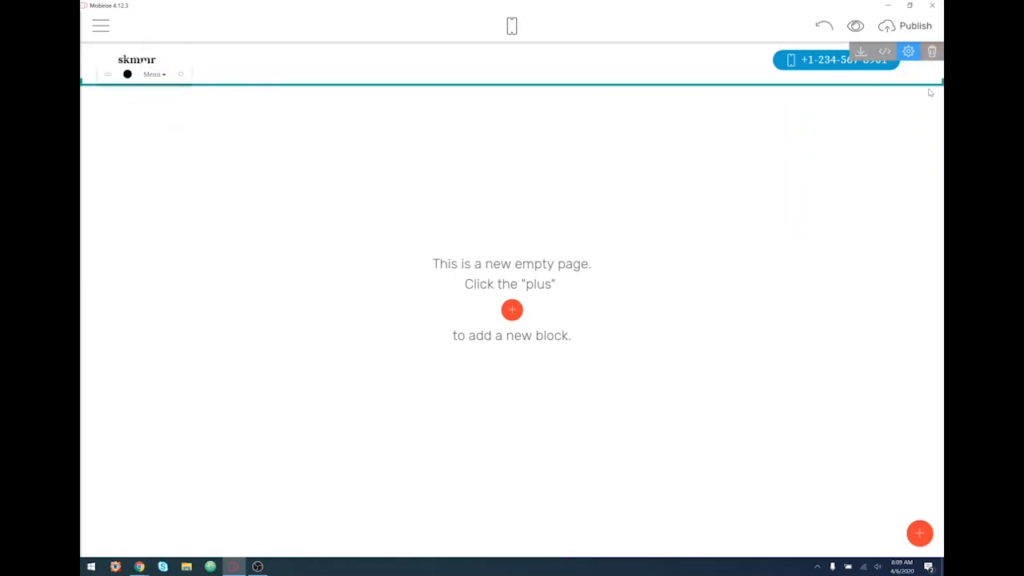
# - Change the site's primary color to the custom orange-brown swatch in the site styles, and close them
pyautogui.click(157, 77)
pyautogui.click(190, 149)
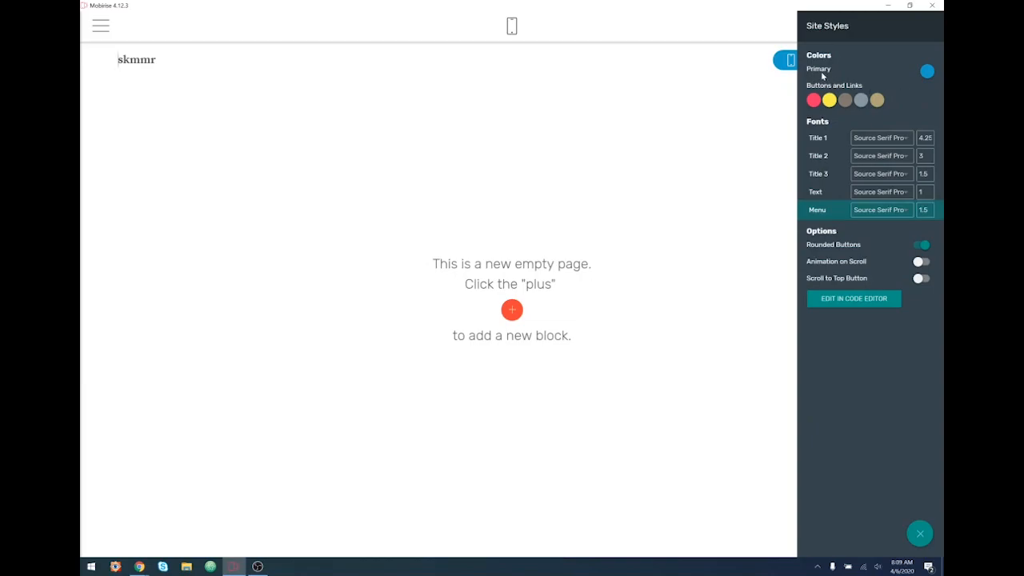
pyautogui.click(928, 73)
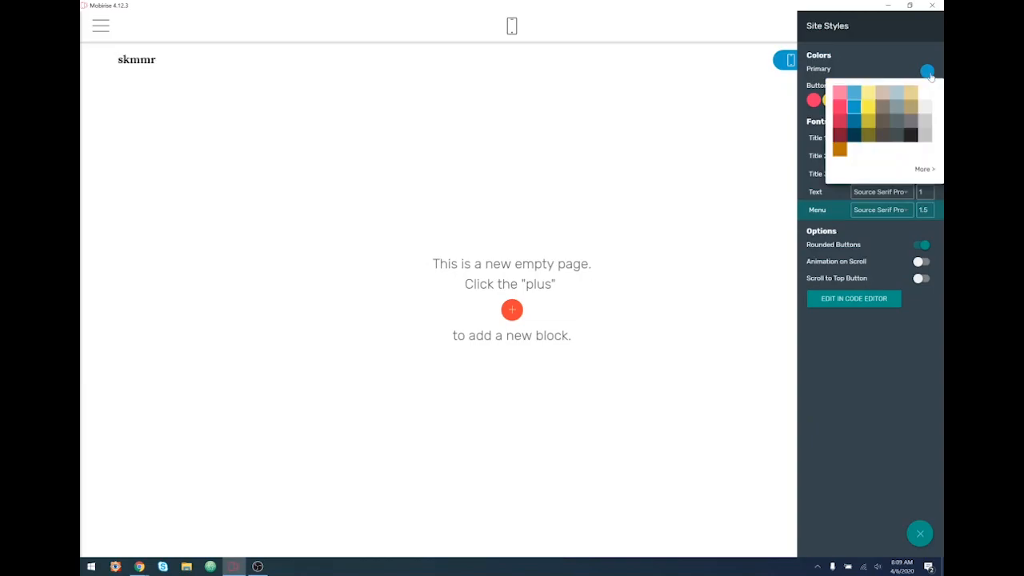
pyautogui.click(839, 149)
pyautogui.click(756, 103)
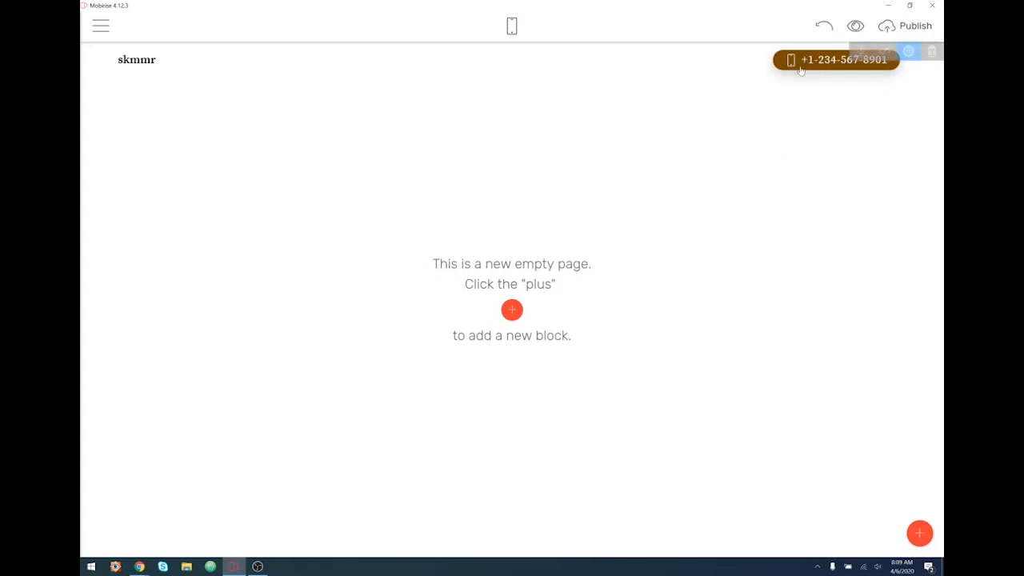
# - Replace the phone number on the menu block's button with "start skmmring"
pyautogui.click(830, 61)
pyautogui.moveTo(802, 61); pyautogui.dragTo(904, 57)
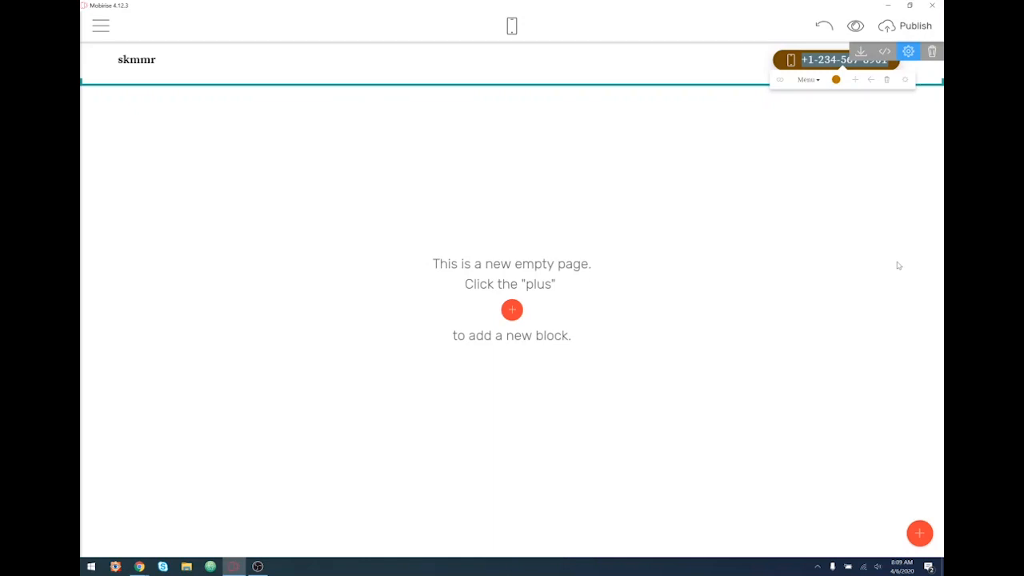
pyautogui.write('Start s')
pyautogui.press('BackSpace')
pyautogui.write('skimming')
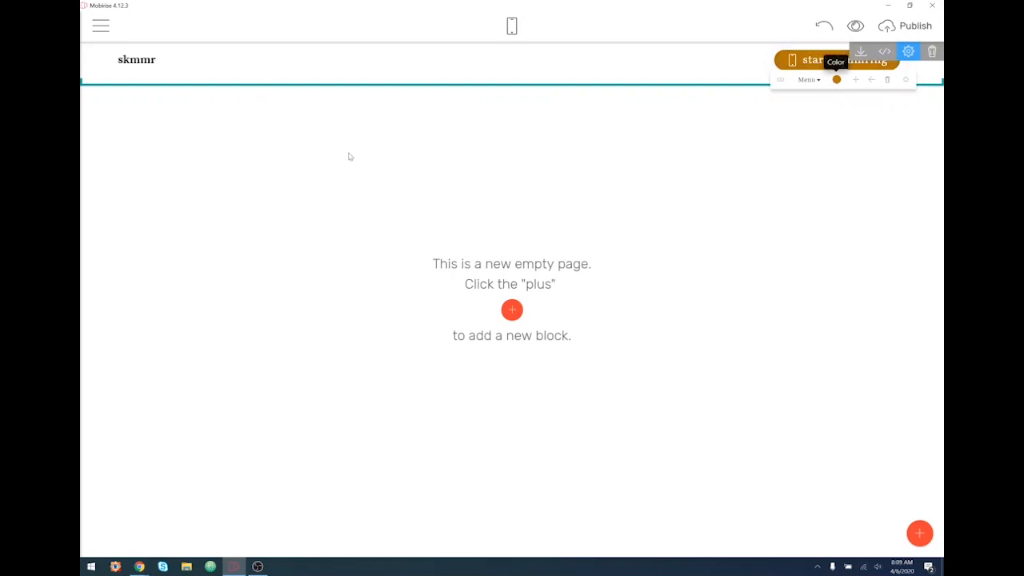
# - Remove the phone icon from the "start skmmring" button
pyautogui.click(795, 64)
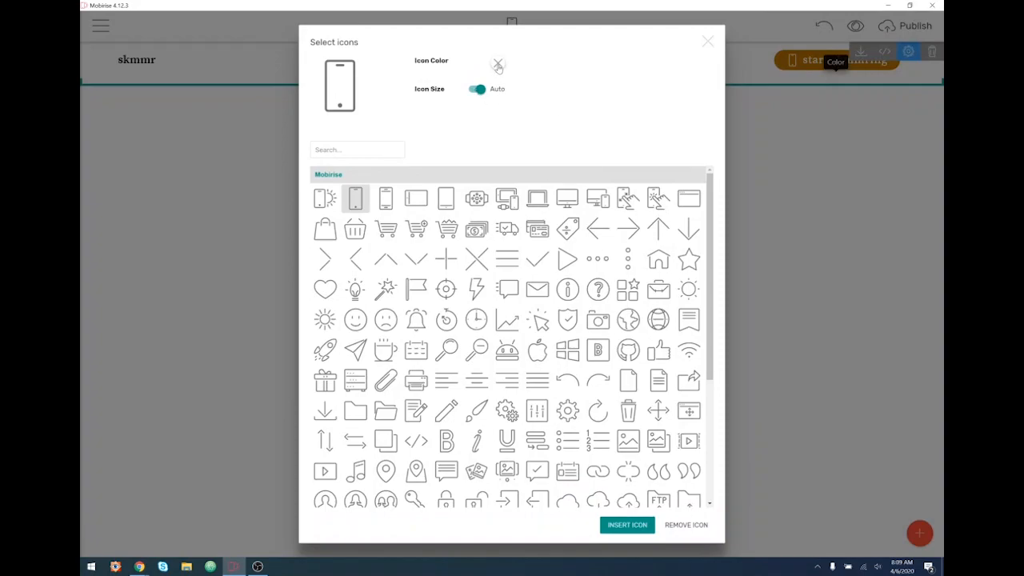
pyautogui.click(499, 64)
pyautogui.click(422, 133)
pyautogui.click(689, 529)
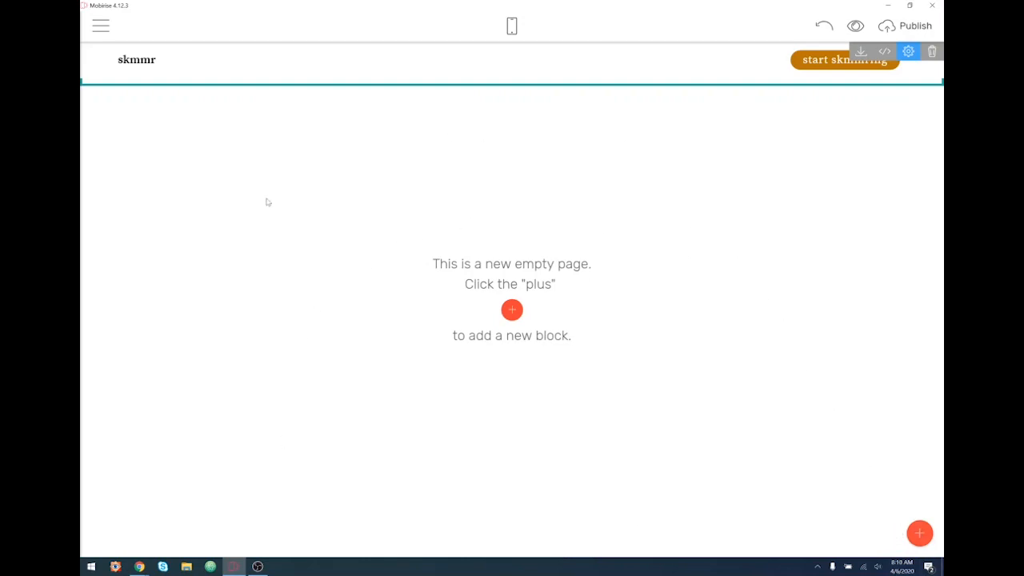
# - Browse the header blocks and add the Full Screen Intro block with the office photo below the menu
pyautogui.click(922, 533)
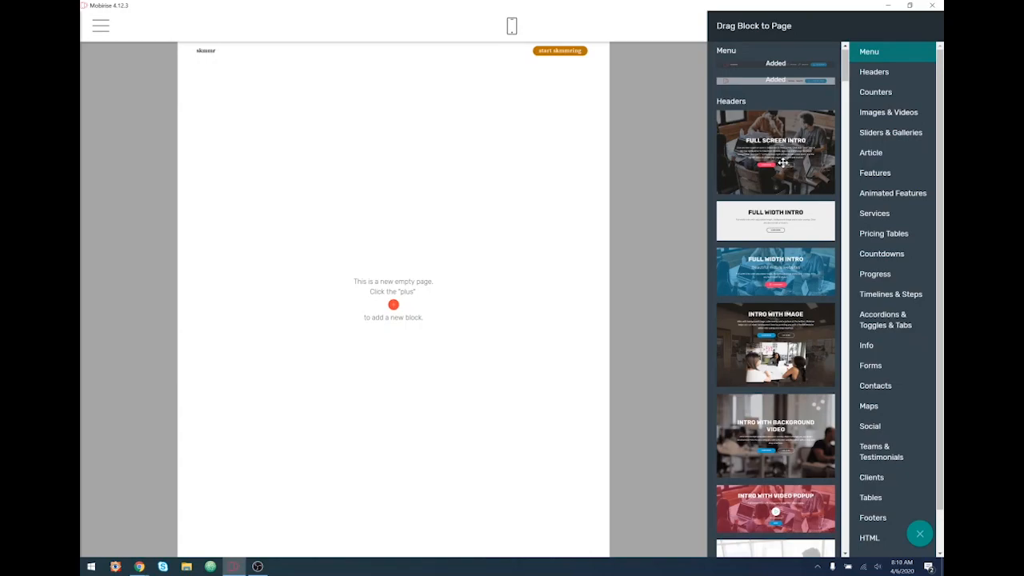
pyautogui.scroll(-3, 787, 337)
pyautogui.scroll(-2, 788, 337)
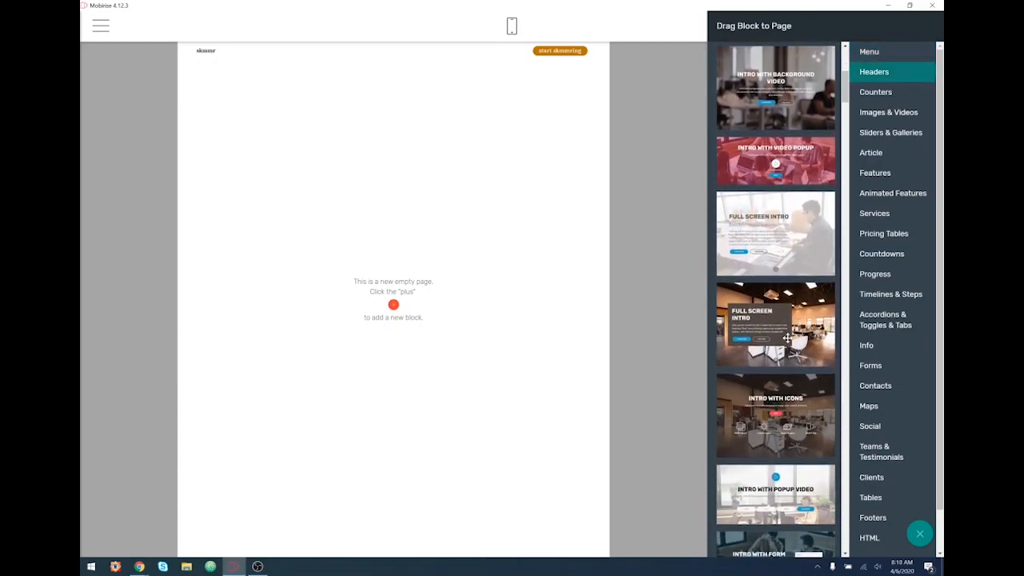
pyautogui.scroll(-2, 786, 338)
pyautogui.scroll(-2, 786, 337)
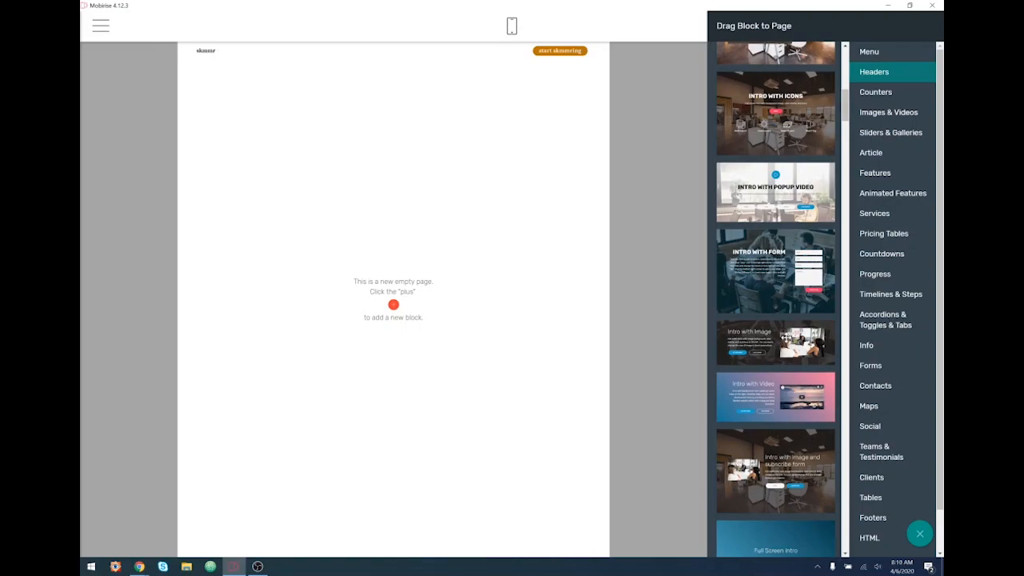
pyautogui.scroll(-2, 786, 337)
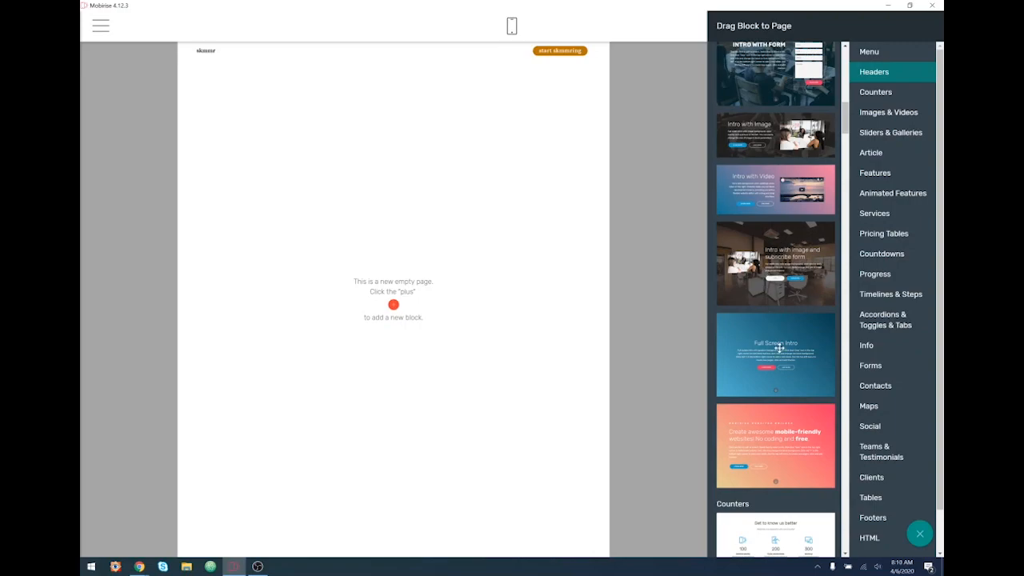
pyautogui.scroll(6, 778, 346)
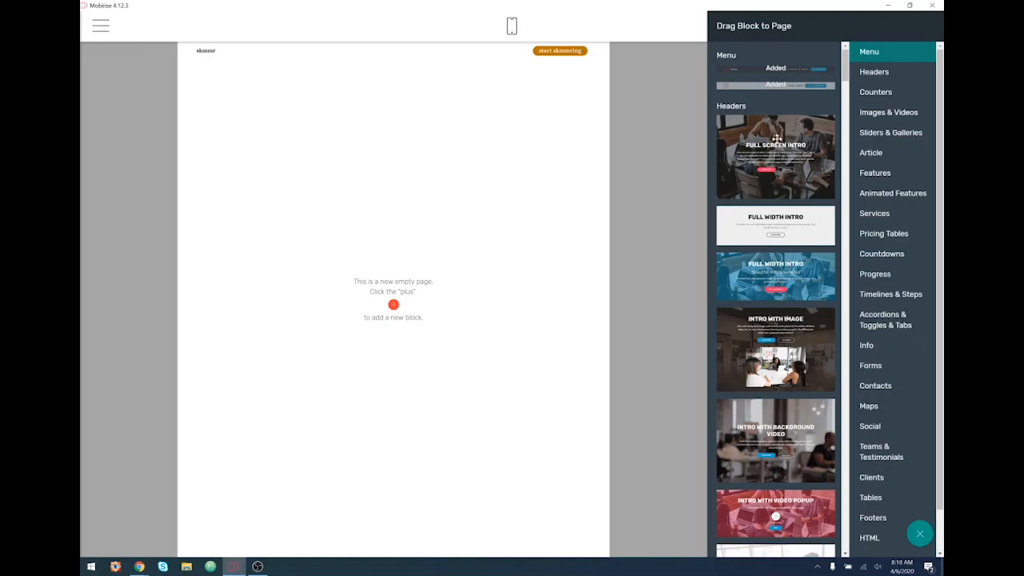
pyautogui.moveTo(801, 159); pyautogui.dragTo(436, 201)
pyautogui.click(674, 243)
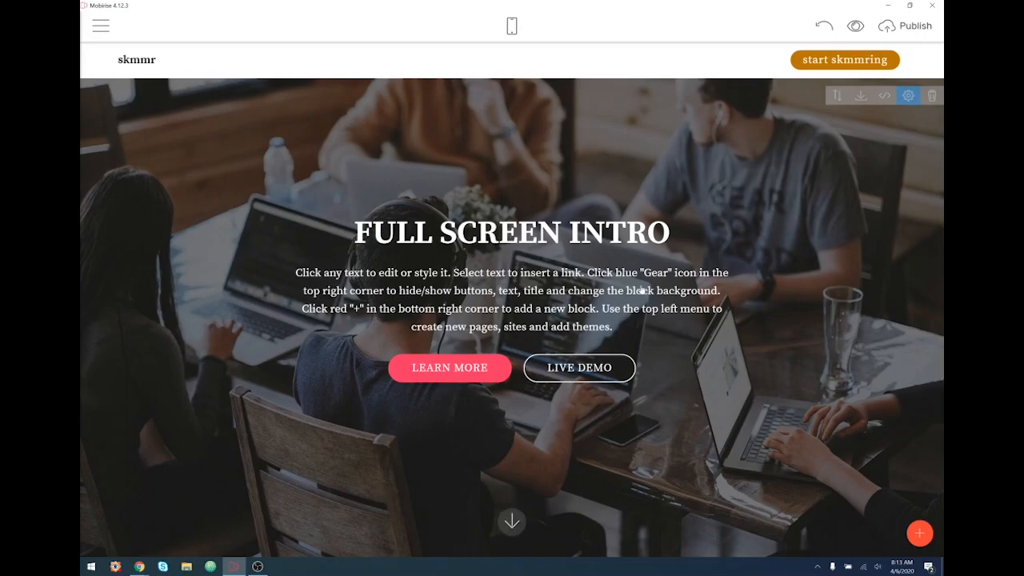
# - Correct the menu button's label to "start skmming"
pyautogui.click(846, 61)
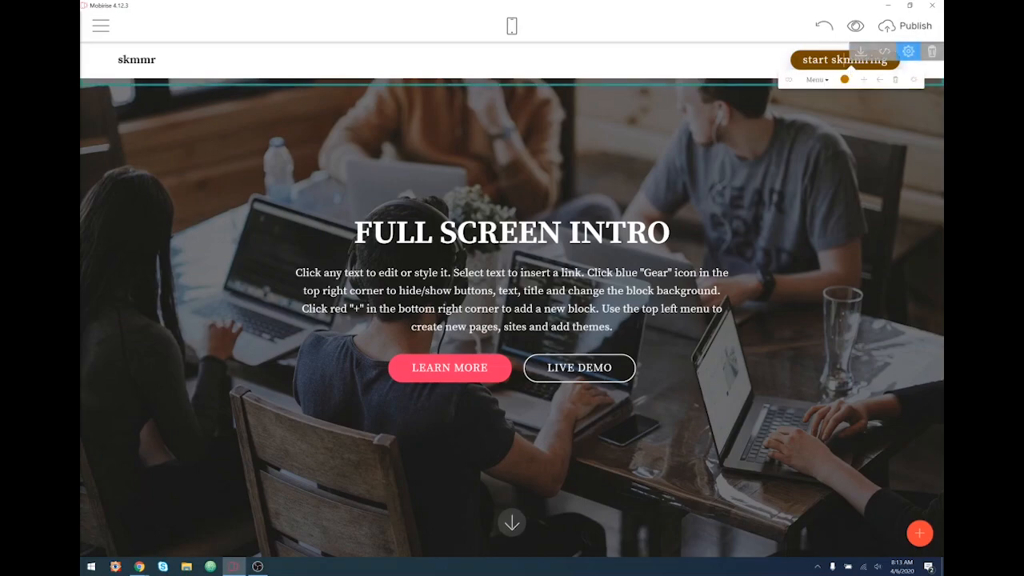
pyautogui.click(883, 79)
pyautogui.click(719, 70)
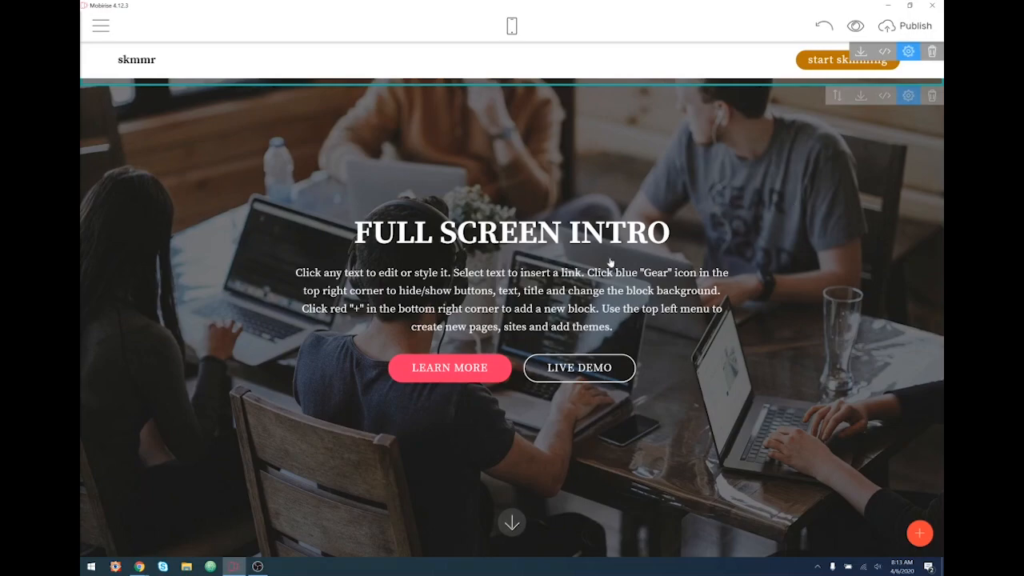
# - Switch to Chrome and review the skmmr.news app's source list and header as a reference for the page
pyautogui.click(139, 566)
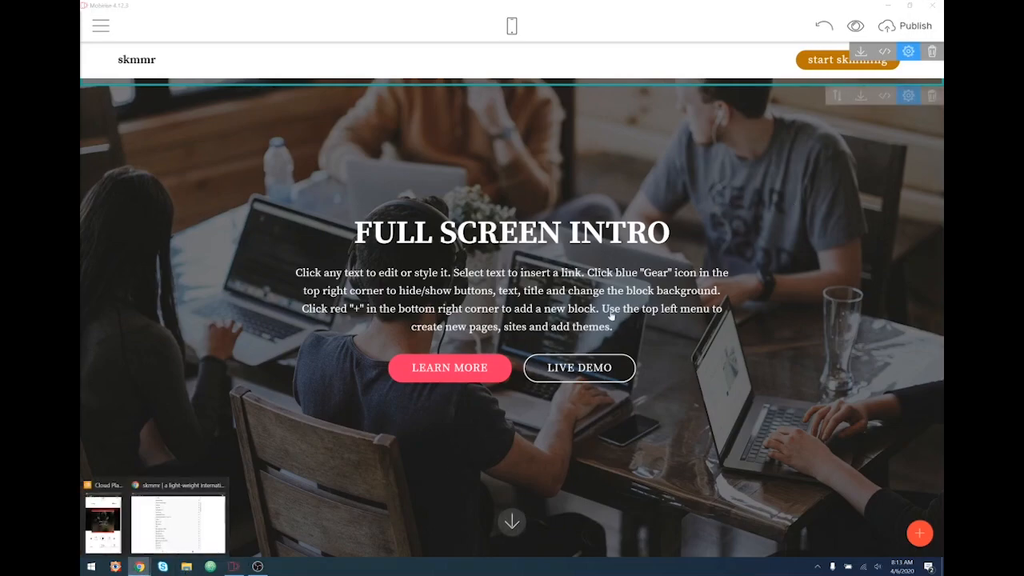
pyautogui.click(190, 542)
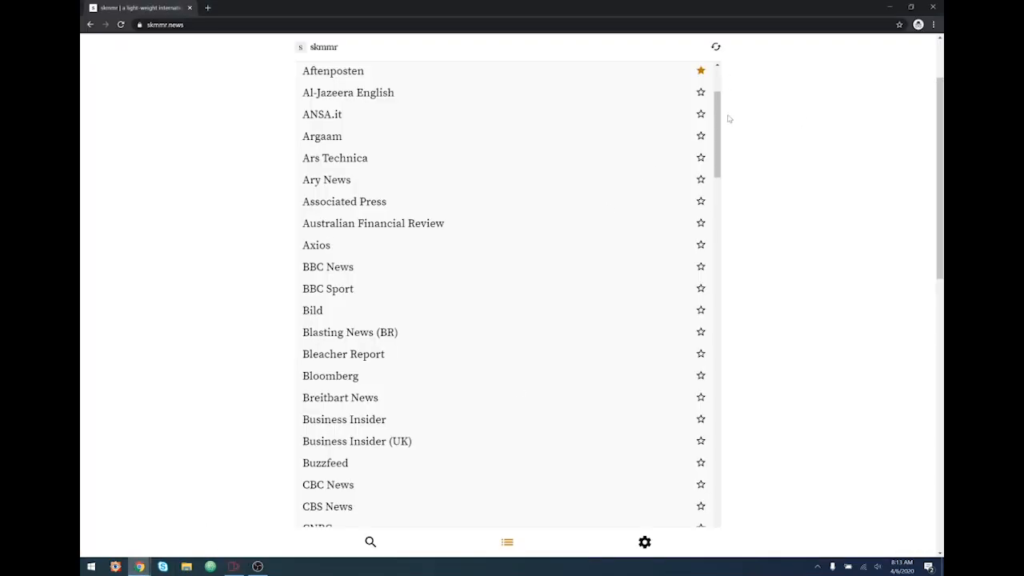
pyautogui.scroll(2, 688, 160)
pyautogui.click(707, 78)
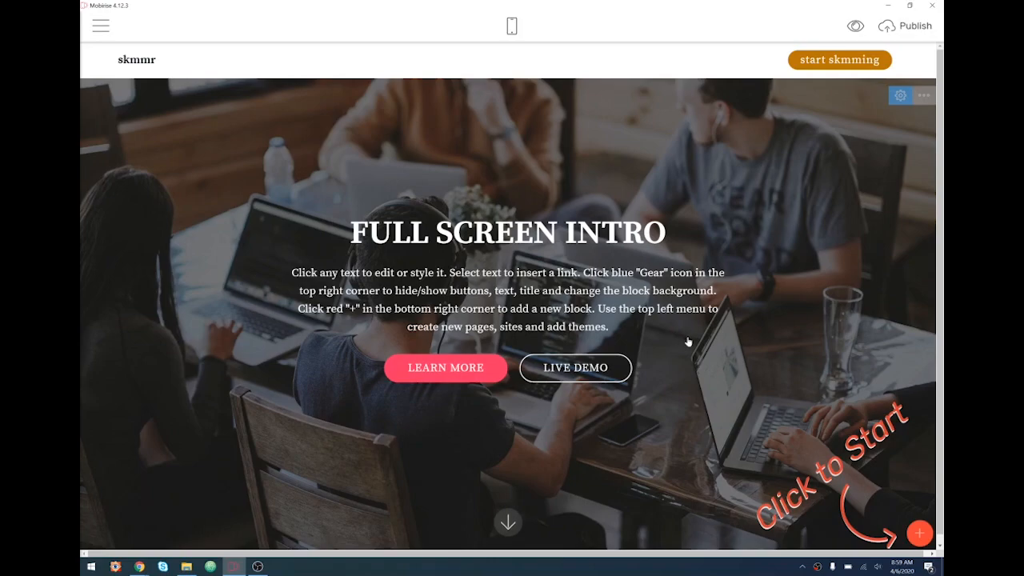
# - Try the Full Screen Intro block's full-screen and subtitle options off and on, and hide its arrow
pyautogui.click(908, 96)
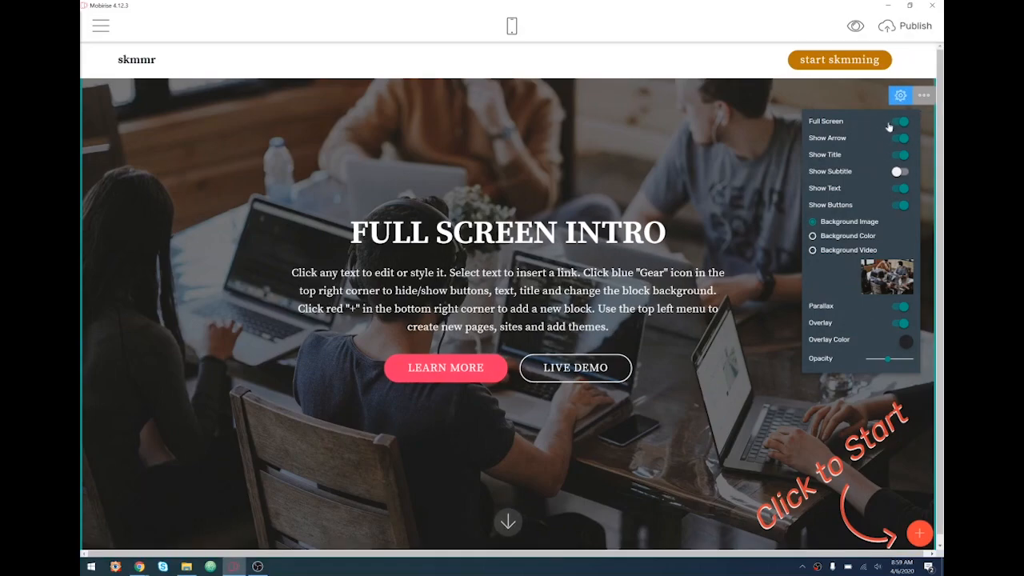
pyautogui.click(901, 123)
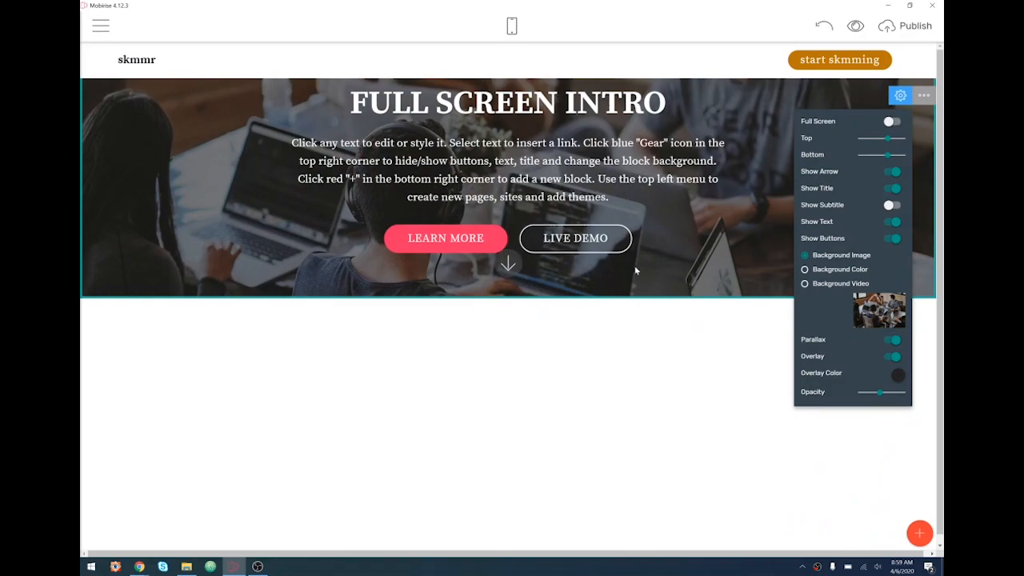
pyautogui.click(891, 124)
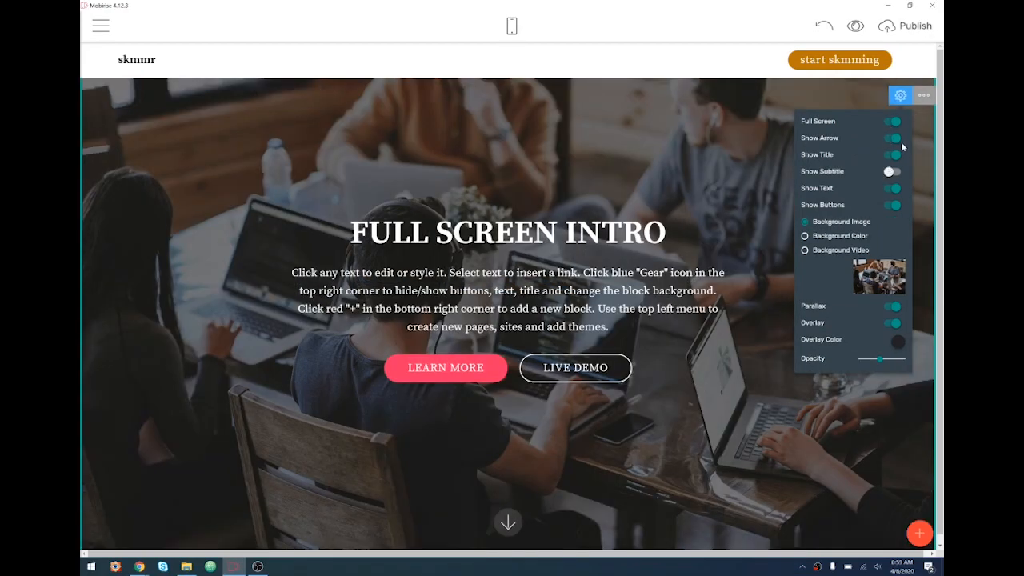
pyautogui.click(892, 138)
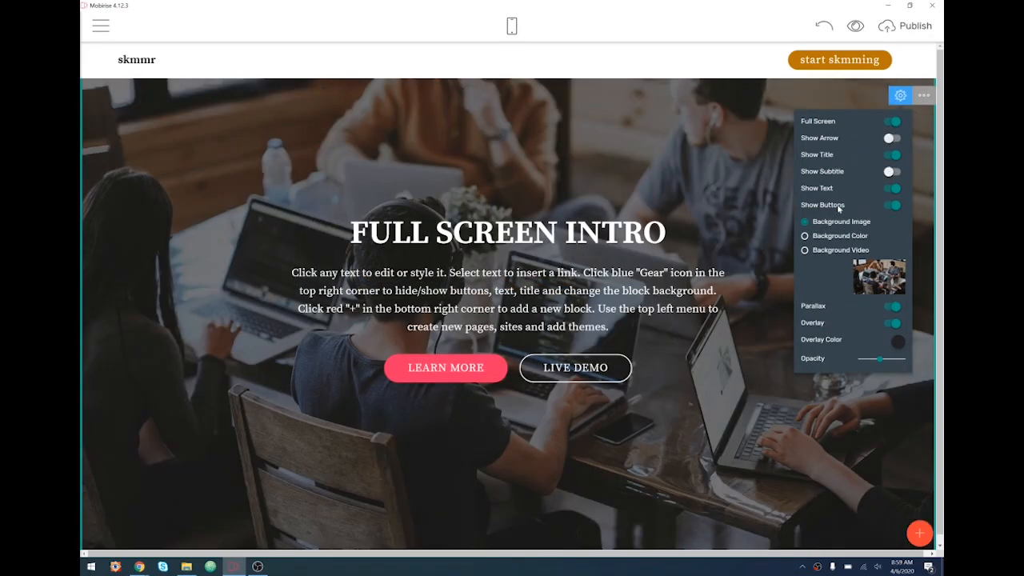
pyautogui.click(892, 174)
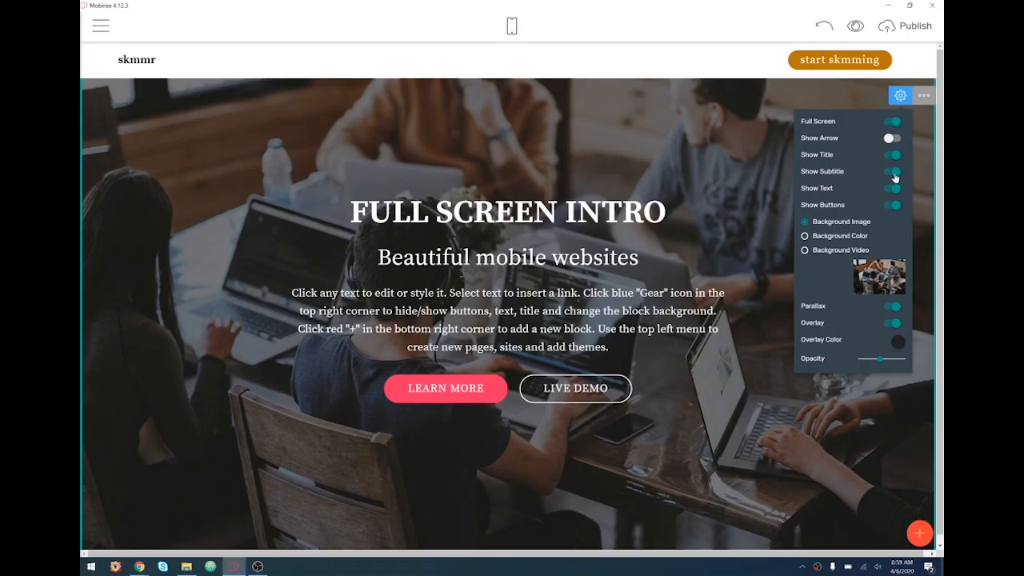
pyautogui.click(893, 174)
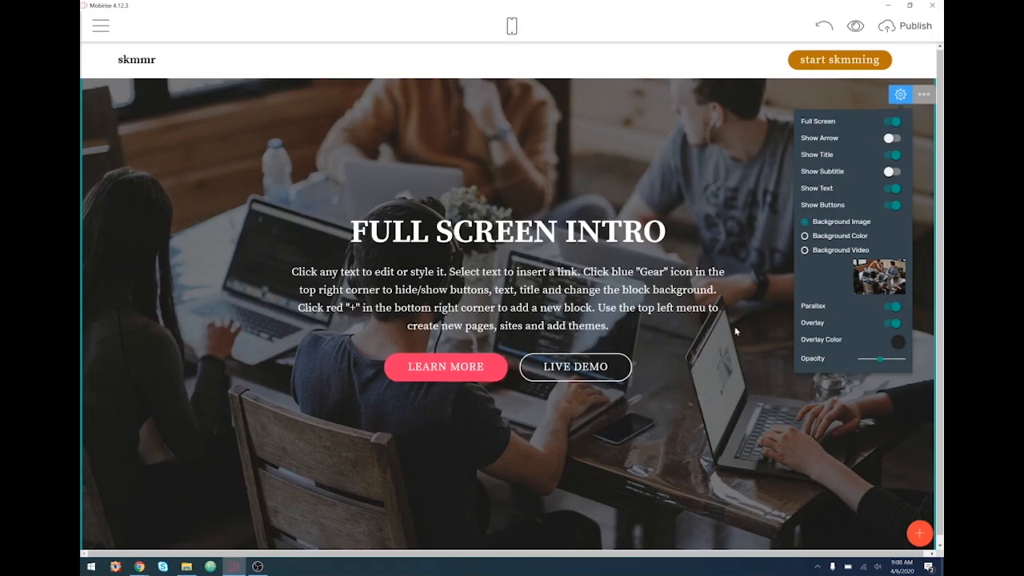
# - Compare how the intro block's background image scrolls with parallax on and off, and leave parallax on
pyautogui.scroll(-1, 736, 325)
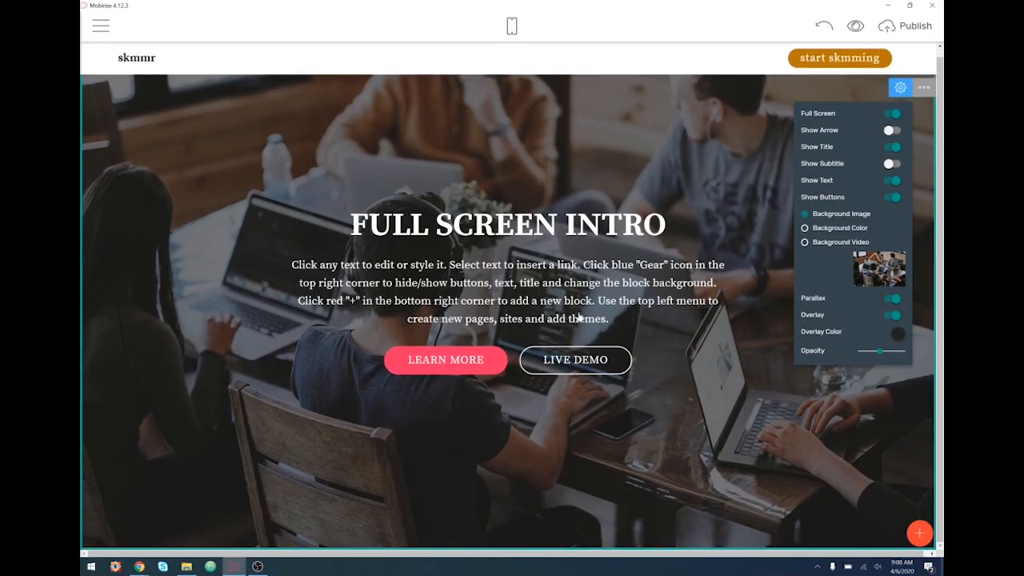
pyautogui.scroll(1, 688, 334)
pyautogui.scroll(-1, 689, 334)
pyautogui.click(892, 298)
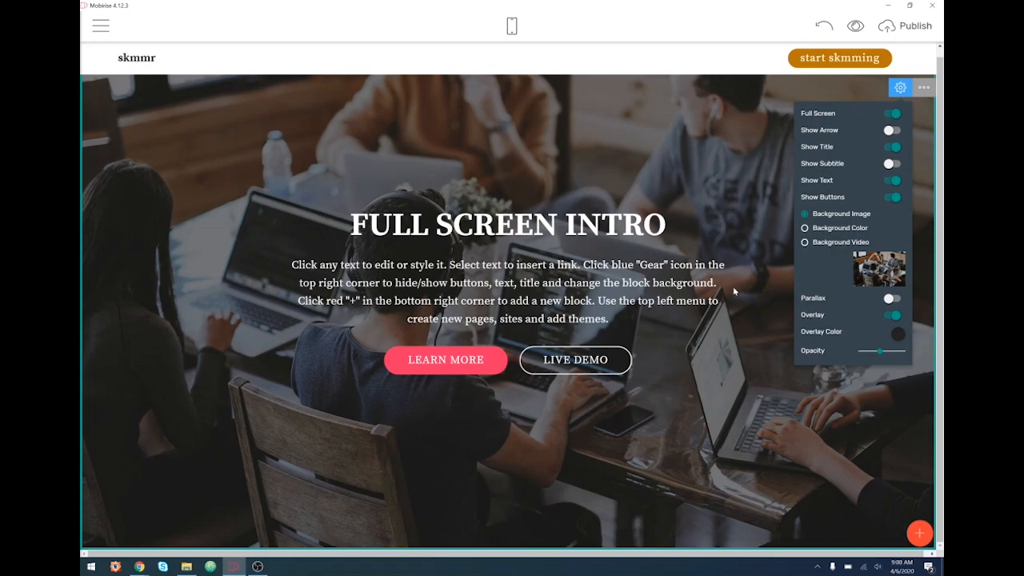
pyautogui.scroll(1, 734, 291)
pyautogui.scroll(-1, 734, 291)
pyautogui.scroll(1, 734, 291)
pyautogui.scroll(-1, 734, 291)
pyautogui.scroll(1, 734, 291)
pyautogui.scroll(-1, 734, 291)
pyautogui.scroll(1, 734, 291)
pyautogui.scroll(-1, 734, 291)
pyautogui.click(891, 298)
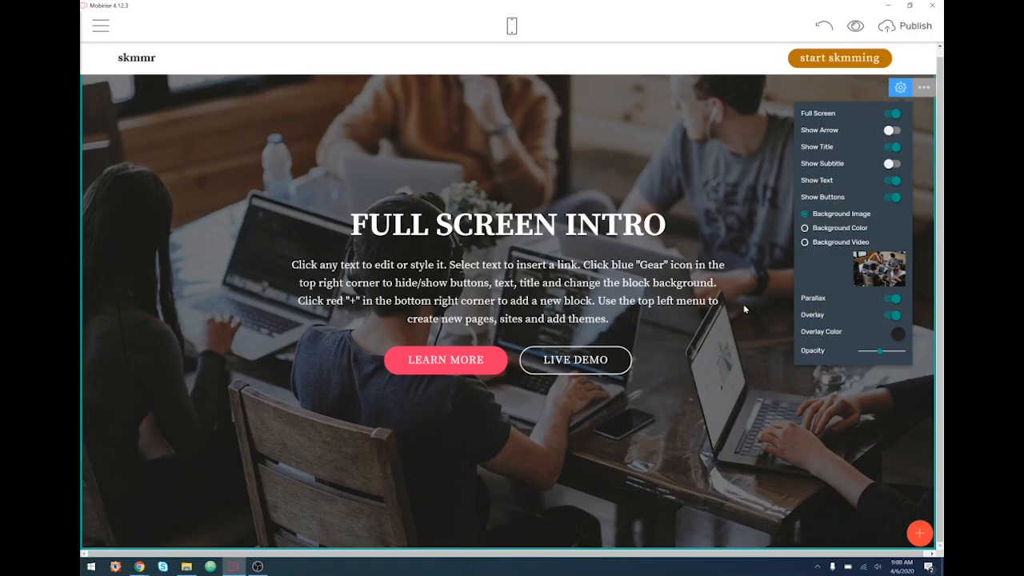
# - Turn off the intro block's overlay and switch its background from an image to a solid color
pyautogui.click(896, 319)
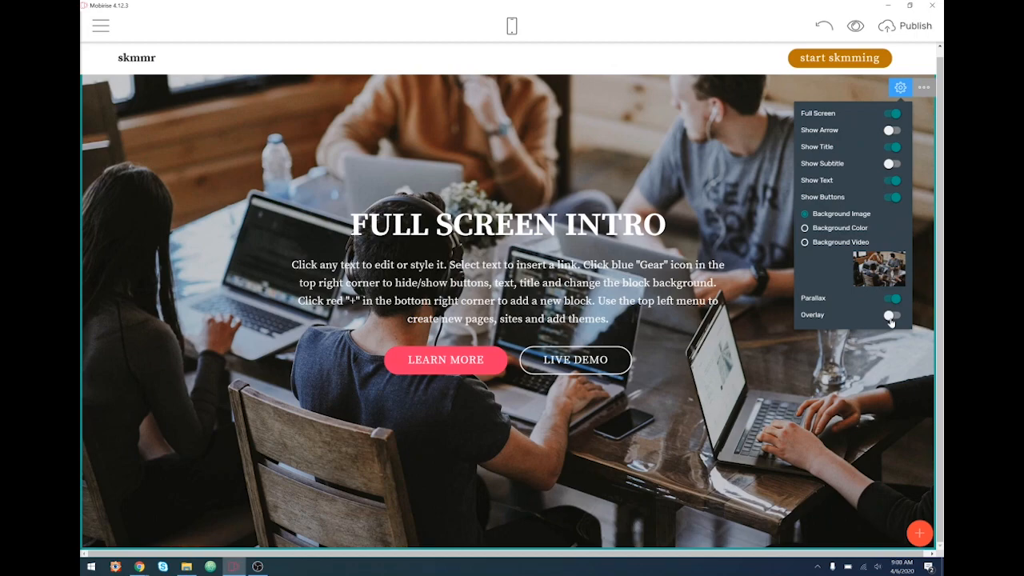
pyautogui.click(890, 320)
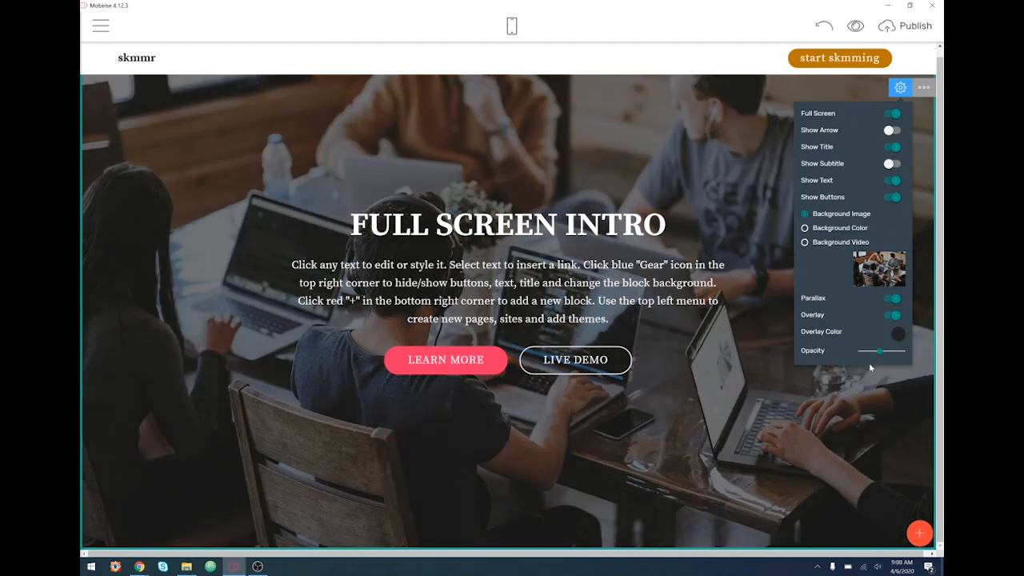
pyautogui.click(893, 318)
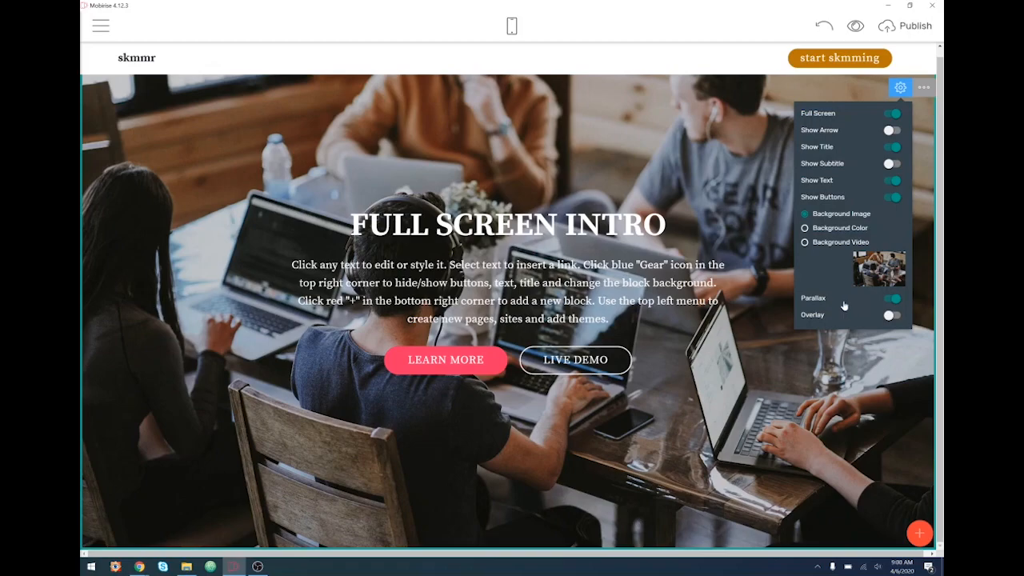
pyautogui.click(828, 229)
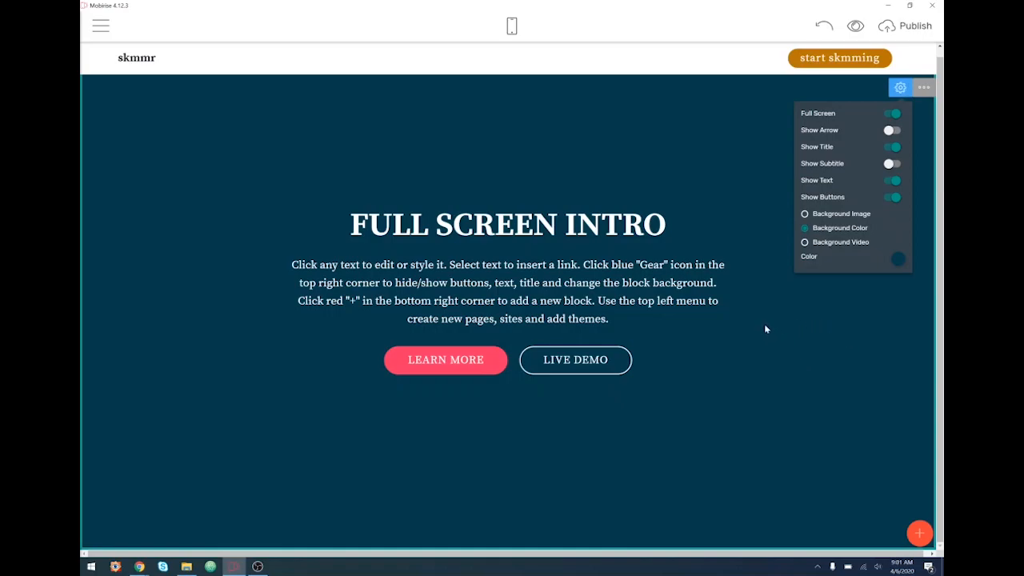
# - Delete the Full Screen Intro block from the page
pyautogui.moveTo(923, 94)
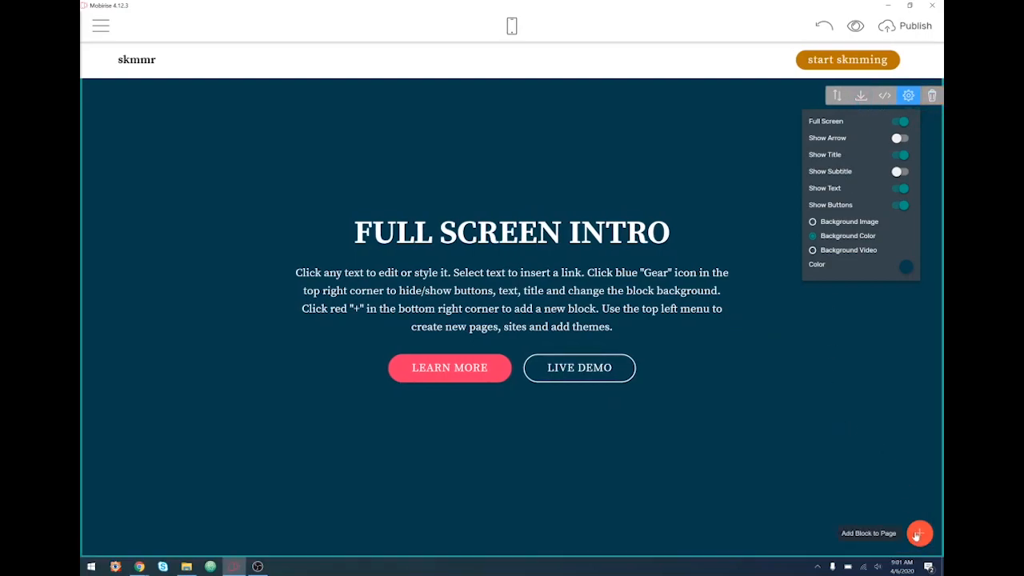
pyautogui.click(930, 96)
pyautogui.click(631, 59)
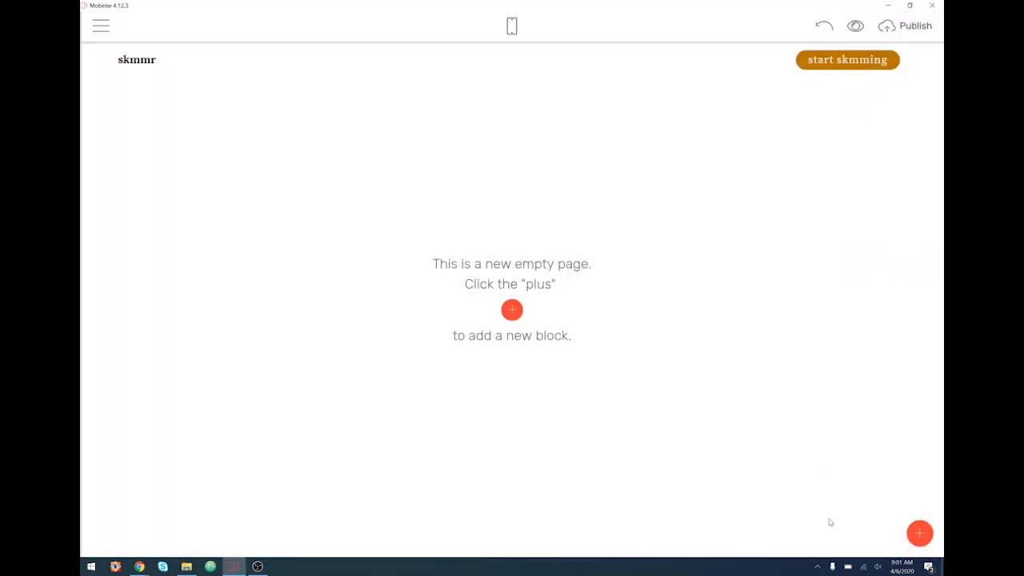
# - Browse the header blocks and add the Intro with Image block, with its picture beside the text, below the menu
pyautogui.click(918, 532)
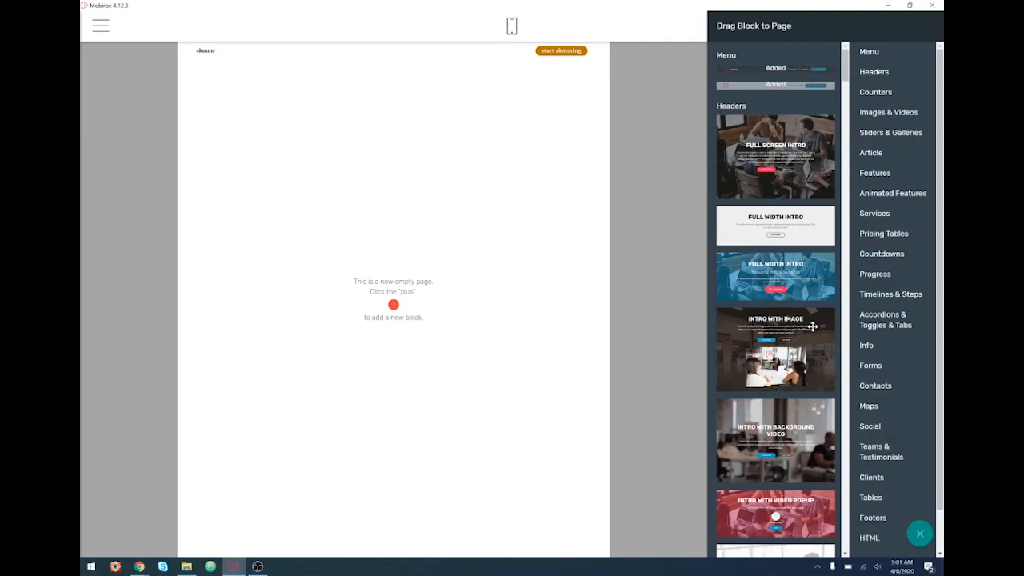
pyautogui.scroll(-3, 792, 320)
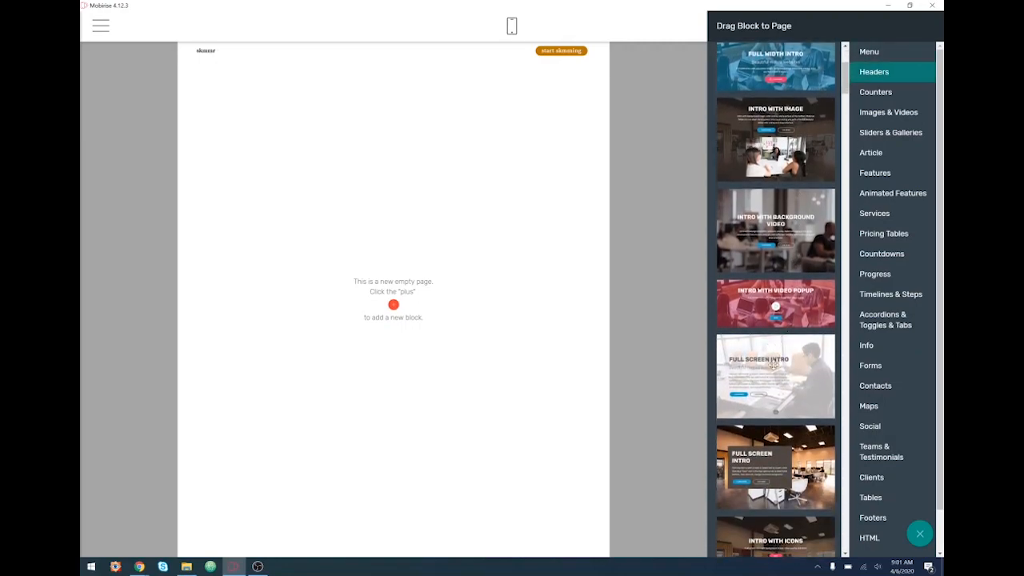
pyautogui.scroll(-3, 773, 360)
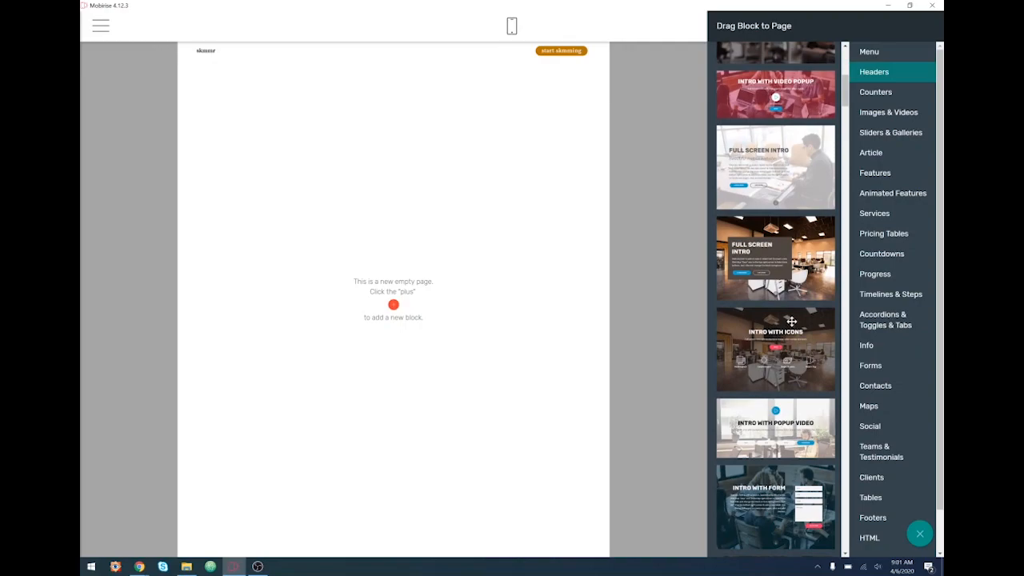
pyautogui.scroll(-1, 802, 300)
pyautogui.scroll(-5, 802, 300)
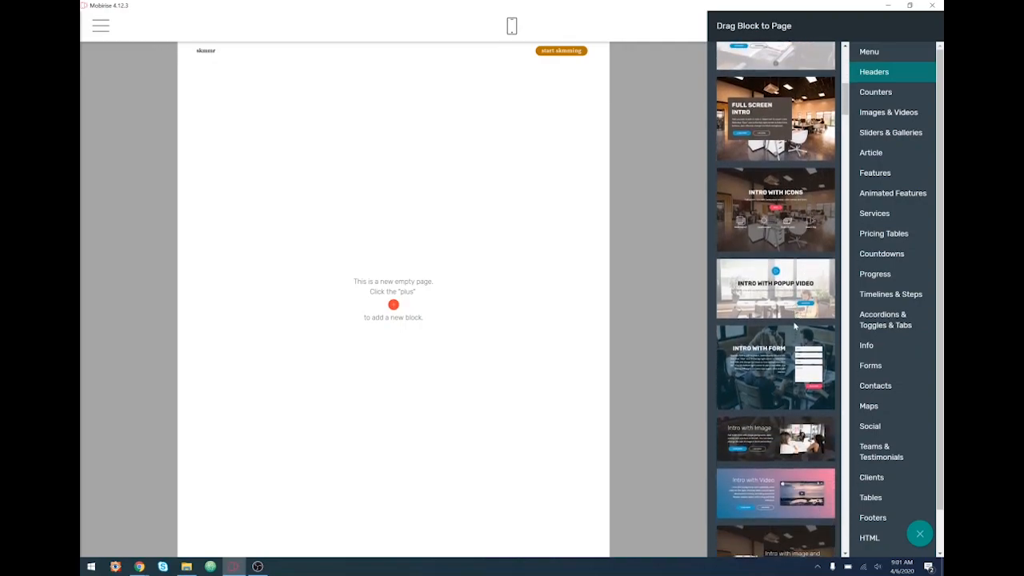
pyautogui.scroll(-2, 788, 336)
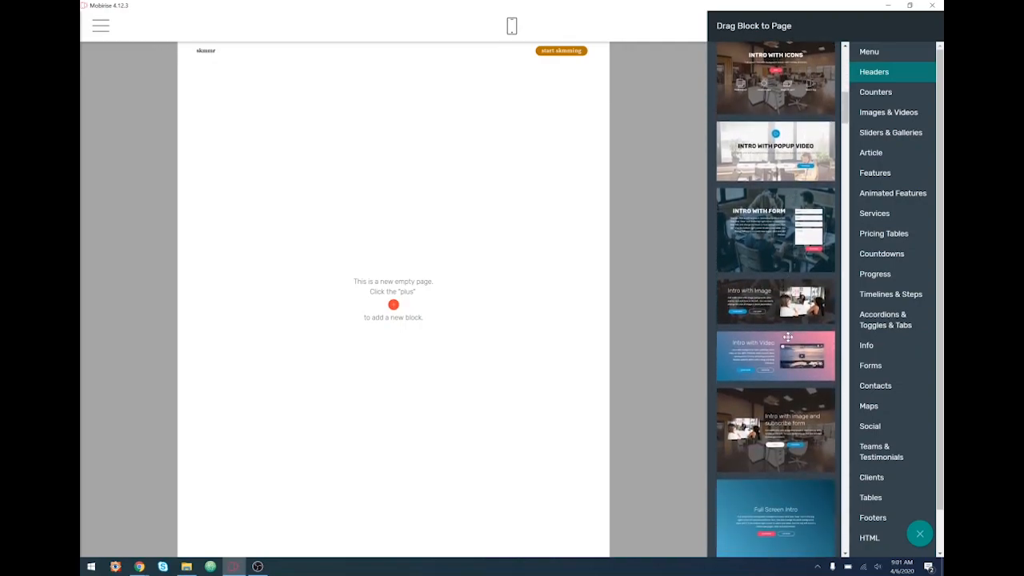
pyautogui.moveTo(765, 229); pyautogui.dragTo(464, 206)
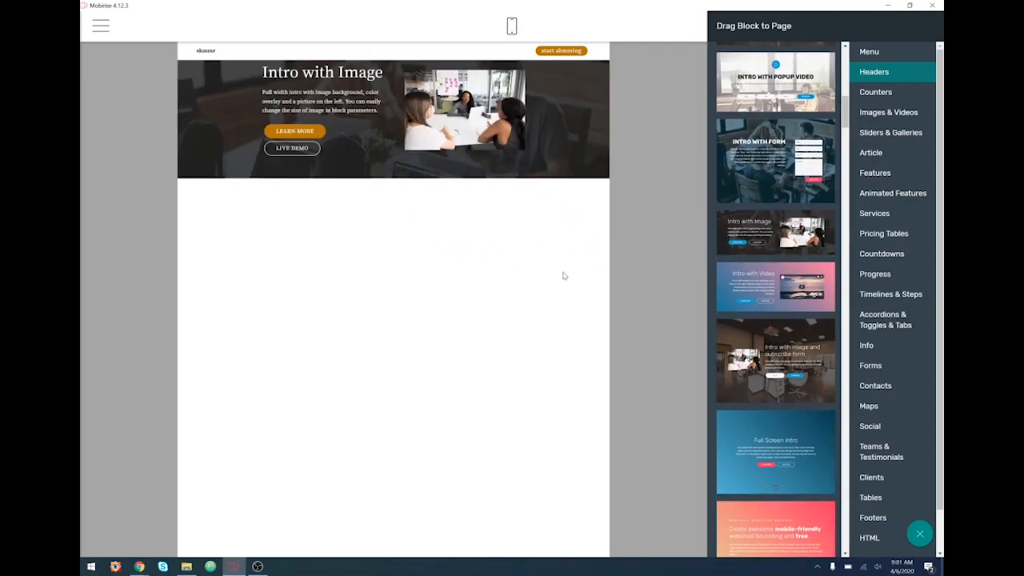
pyautogui.click(695, 264)
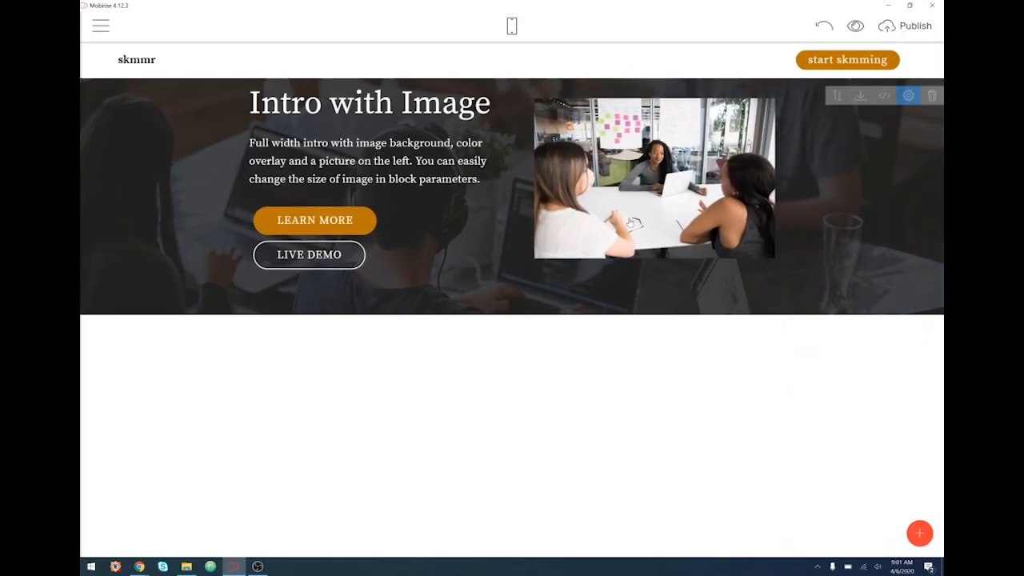
# - Make the Intro with Image block full screen and switch its background to a color
pyautogui.click(908, 96)
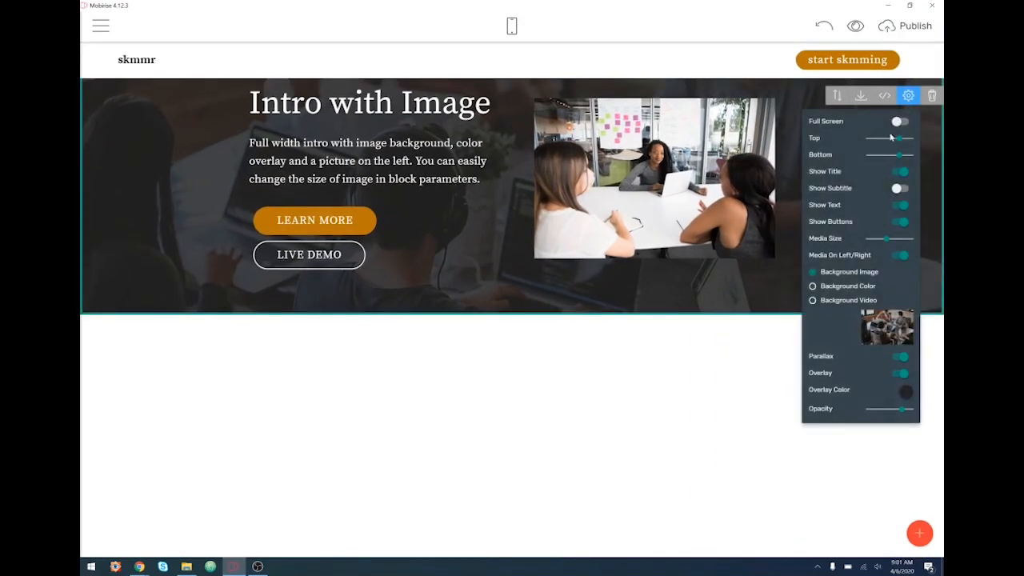
pyautogui.click(899, 122)
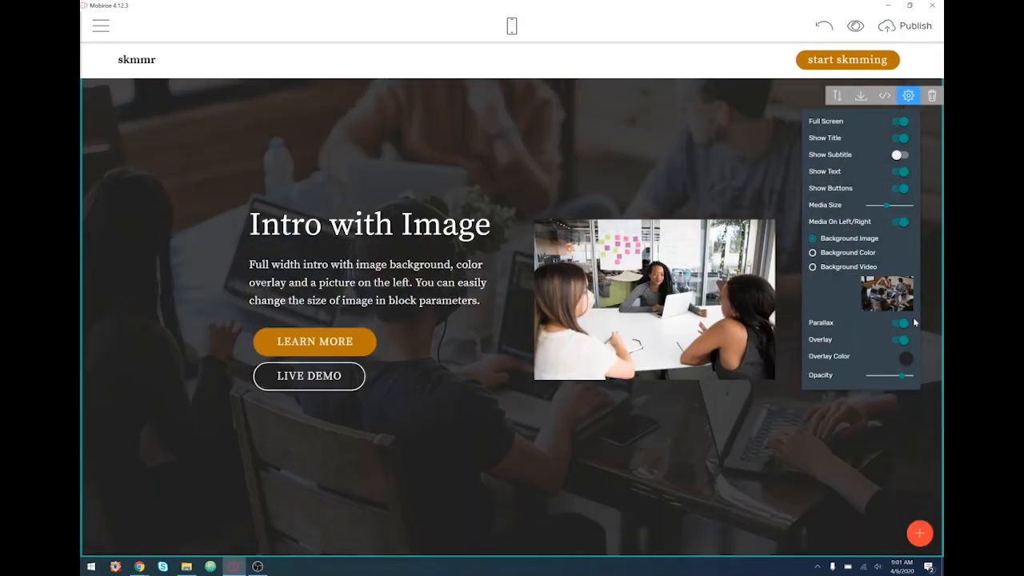
pyautogui.click(840, 252)
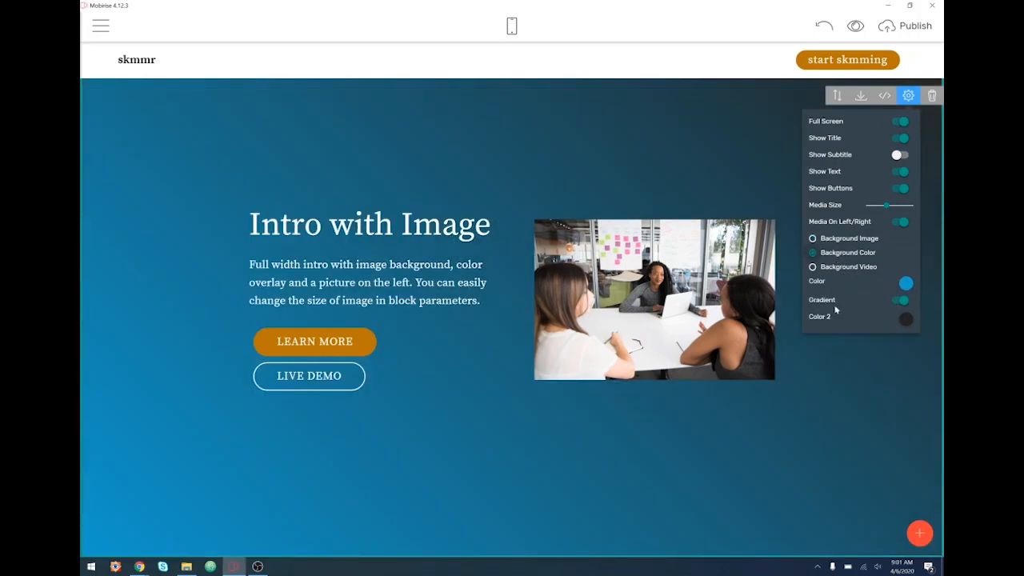
# - Replace the Intro with Image block's picture with 2019-02-01_140410_nexus6p-portrait from the skmmr-mobile-mockup folder inside the personal skmmr folder on the MARKETING drive
pyautogui.click(714, 315)
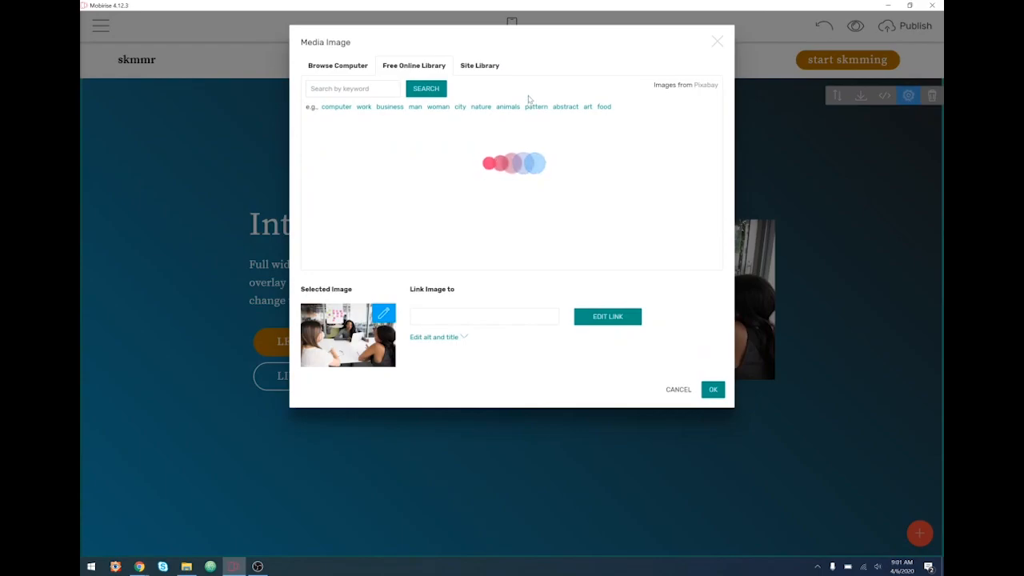
pyautogui.click(344, 66)
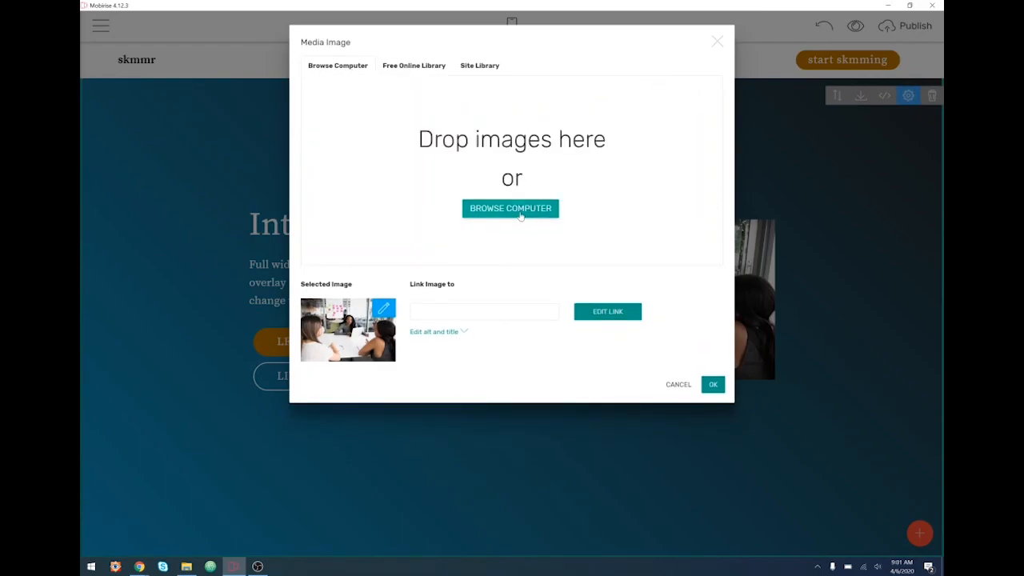
pyautogui.click(521, 210)
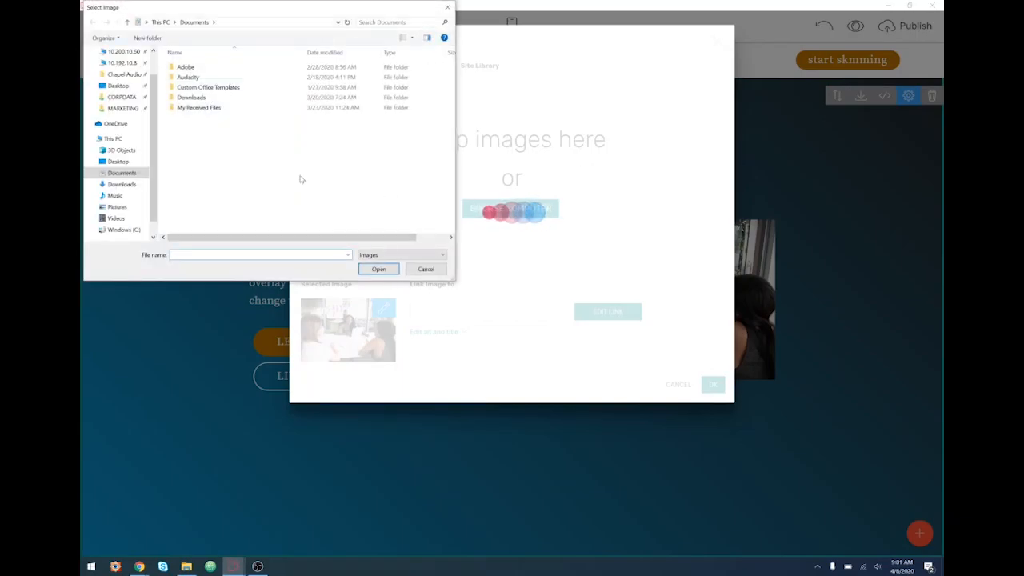
pyautogui.click(122, 108)
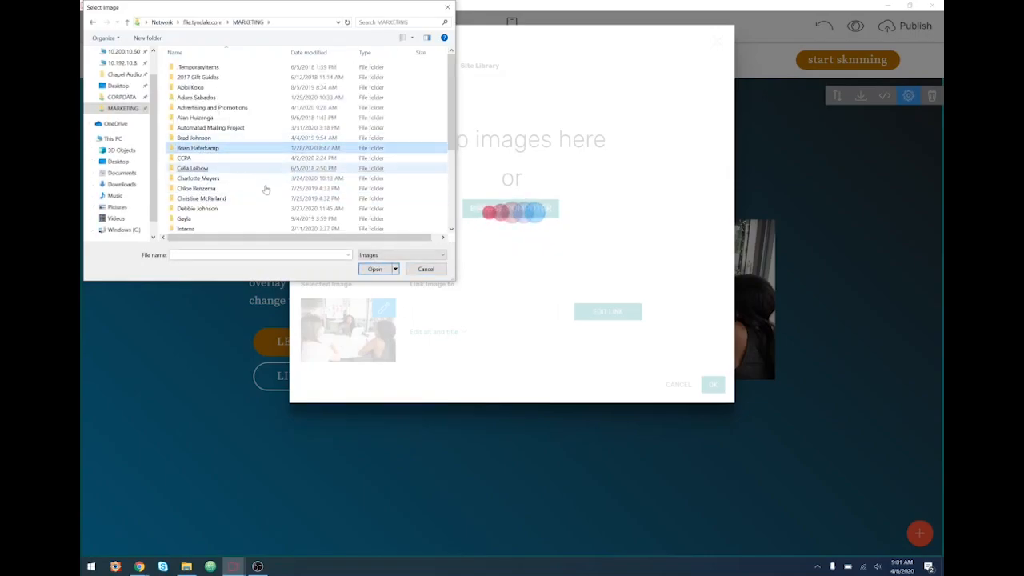
pyautogui.click(196, 69)
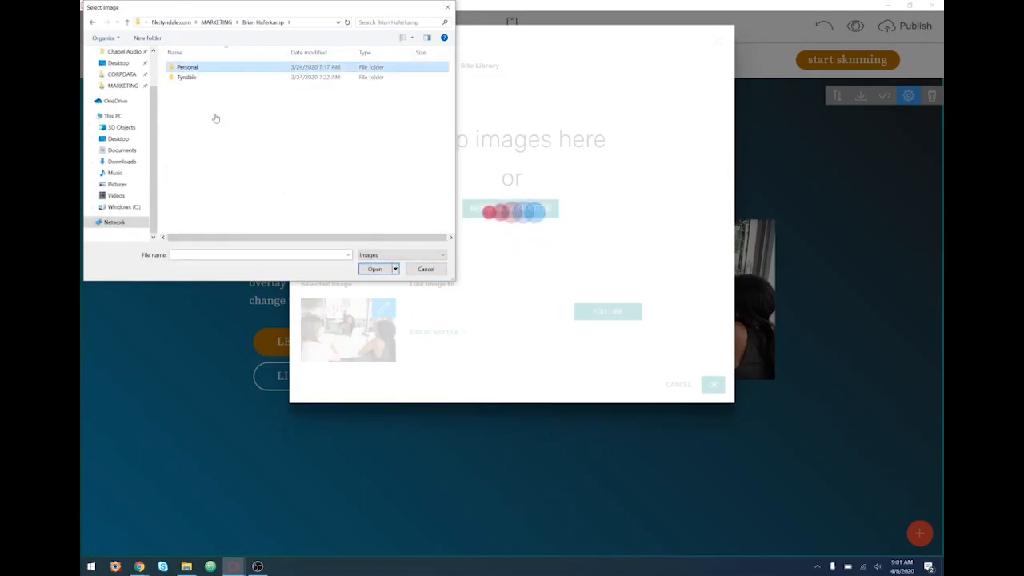
pyautogui.click(191, 71)
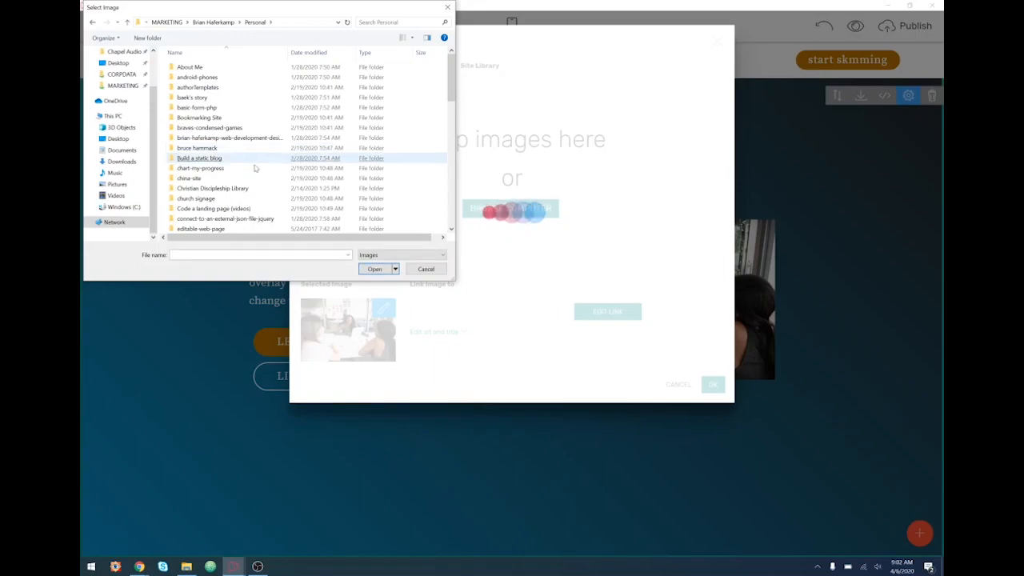
pyautogui.scroll(-10, 194, 200)
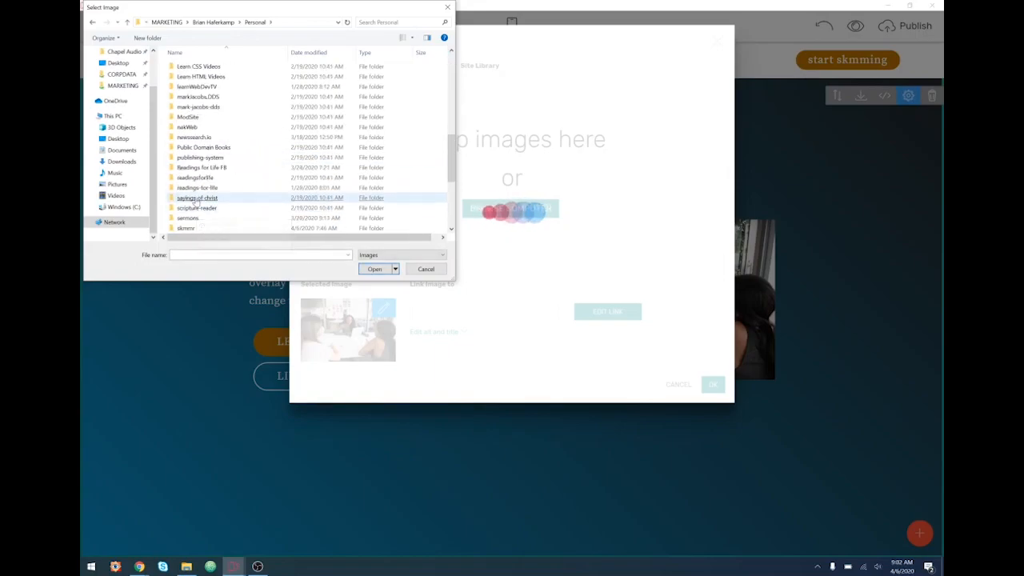
pyautogui.doubleClick(196, 228)
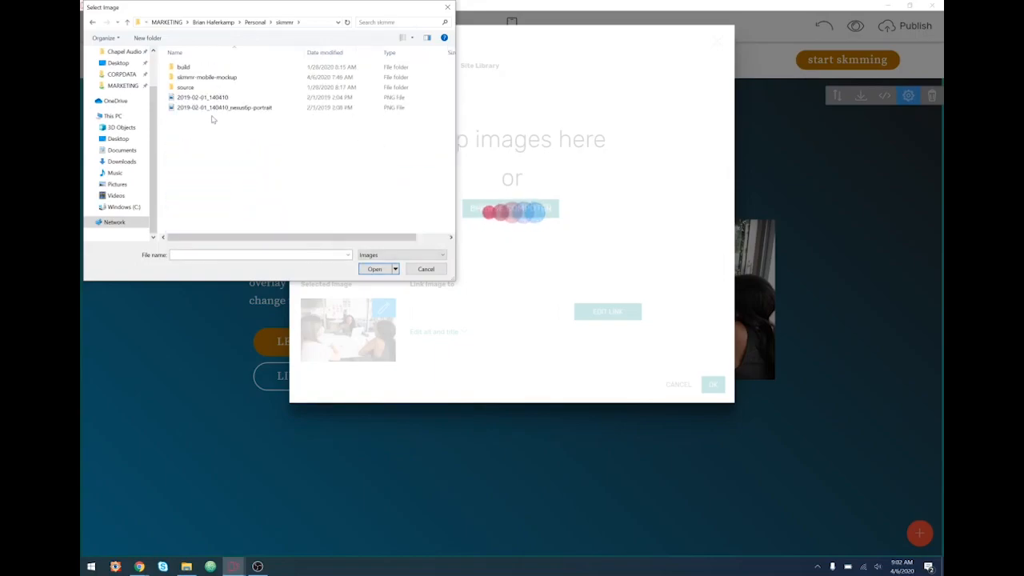
pyautogui.doubleClick(194, 78)
pyautogui.click(221, 68)
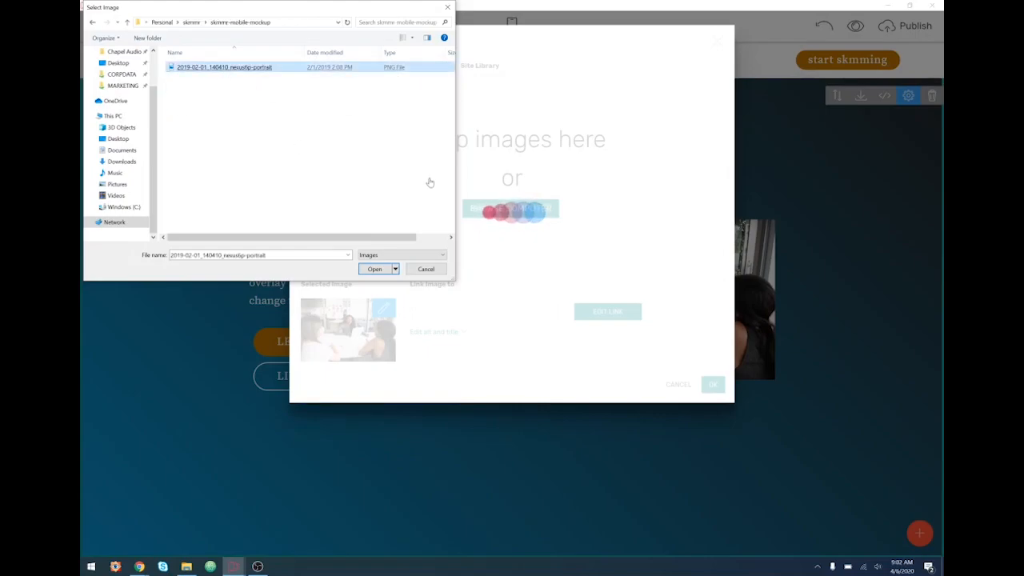
pyautogui.press('Return')
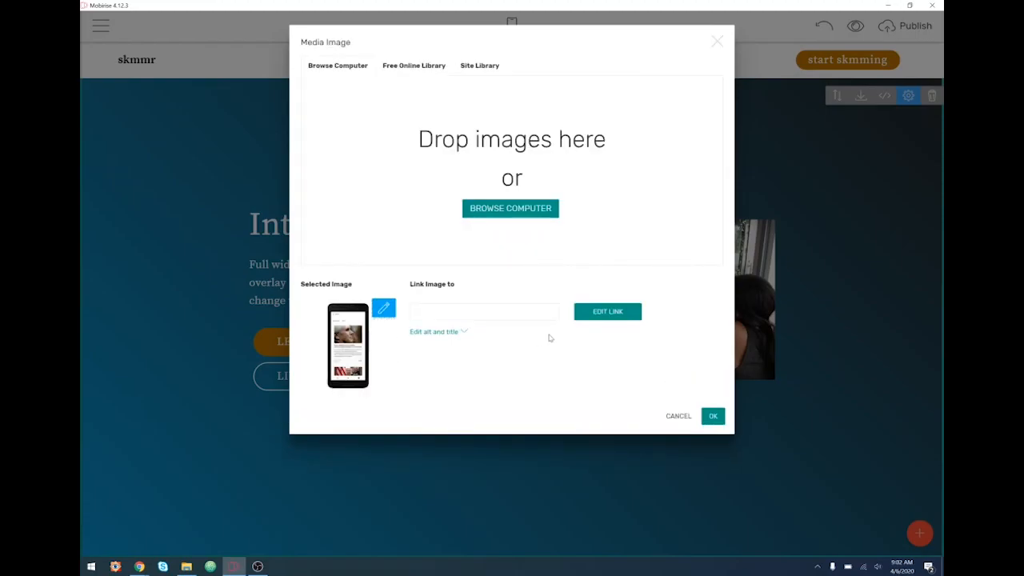
# - Set the phone picture's alt text to "skmmr news app mockup in a phone"
pyautogui.click(434, 331)
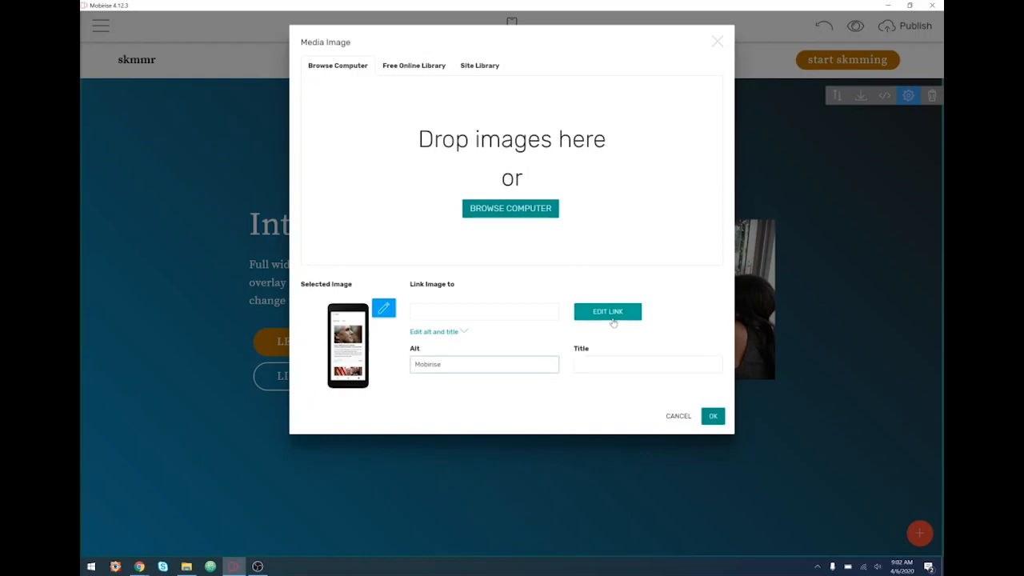
pyautogui.hotkey('ctrl', 'a')
pyautogui.press('BackSpace')
pyautogui.write('skmmr')
pyautogui.write('news app in')
pyautogui.press('BackSpace')
pyautogui.write('mockup in a phone')
pyautogui.press('Tab')
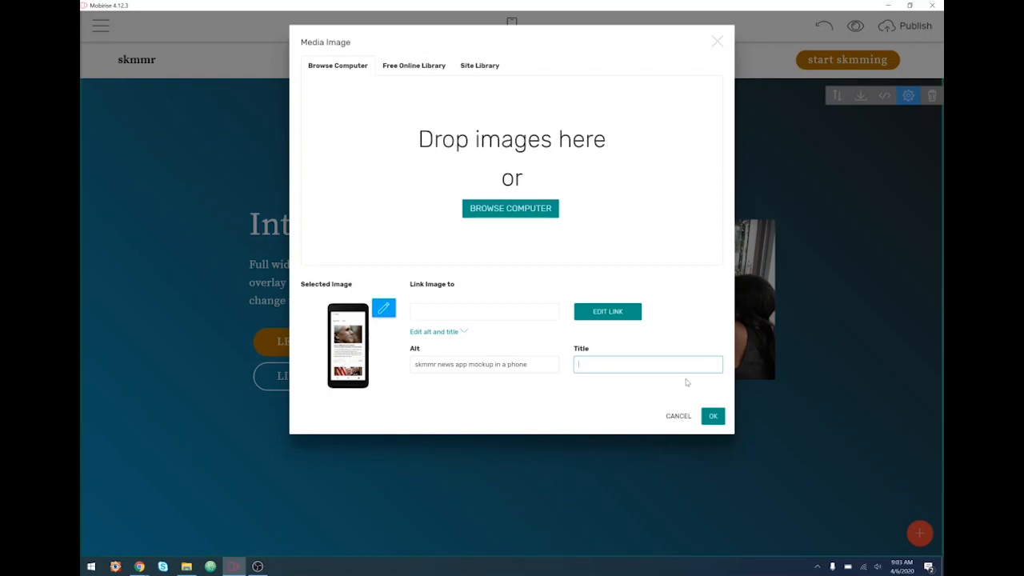
# - Give the phone picture a title naming the skmmr news app and apply the image settings
pyautogui.write('kk')
pyautogui.press('BackSpace')
pyautogui.write('mmr new app')
pyautogui.press('BackSpace')
pyautogui.press('BackSpace')
pyautogui.press('BackSpace')
pyautogui.write('app')
pyautogui.click(711, 418)
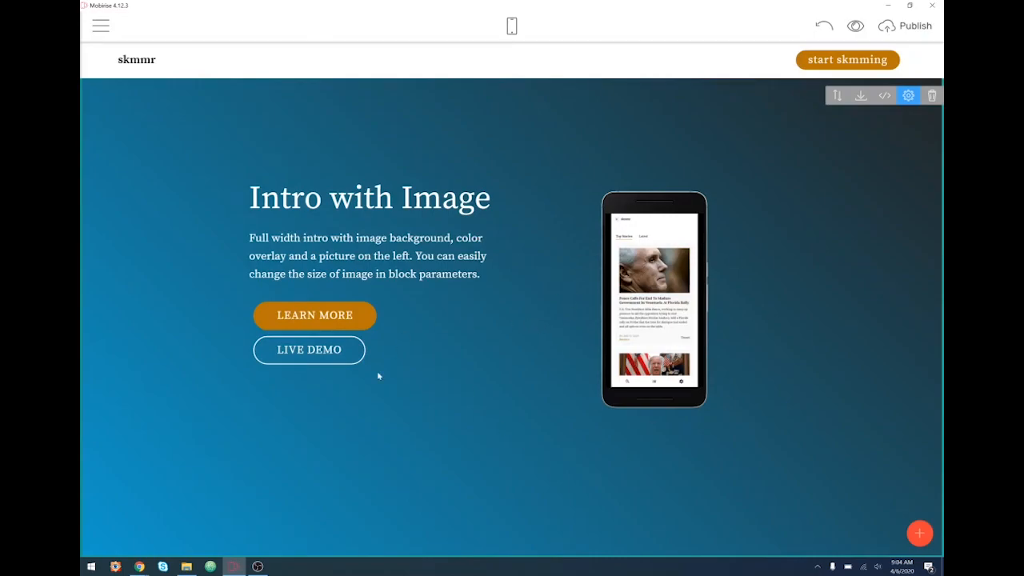
# - Replace the "Intro with Image" heading with "skmmr.news app"
pyautogui.click(395, 204)
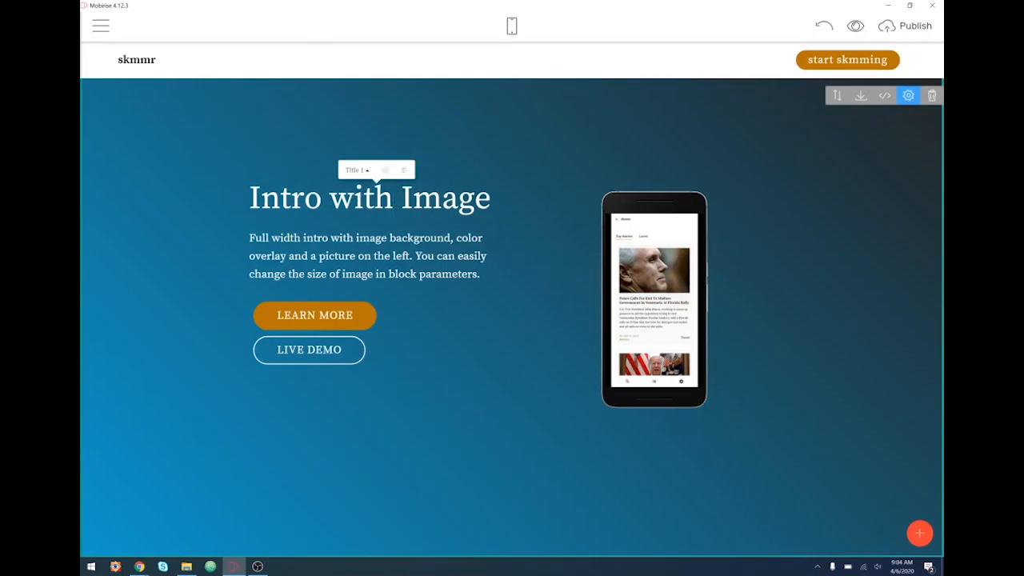
pyautogui.moveTo(491, 200); pyautogui.dragTo(246, 200)
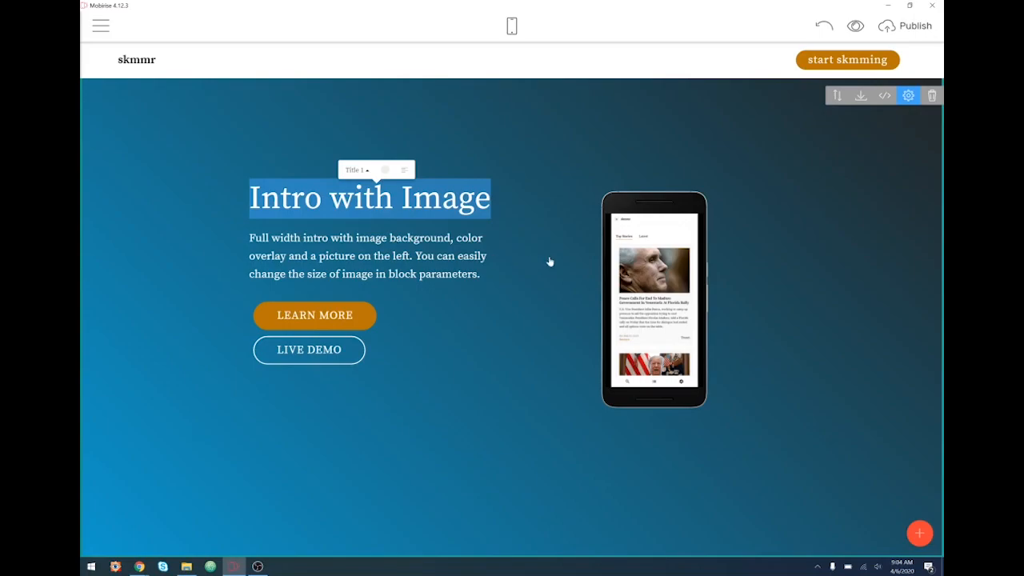
pyautogui.write('skmmr.')
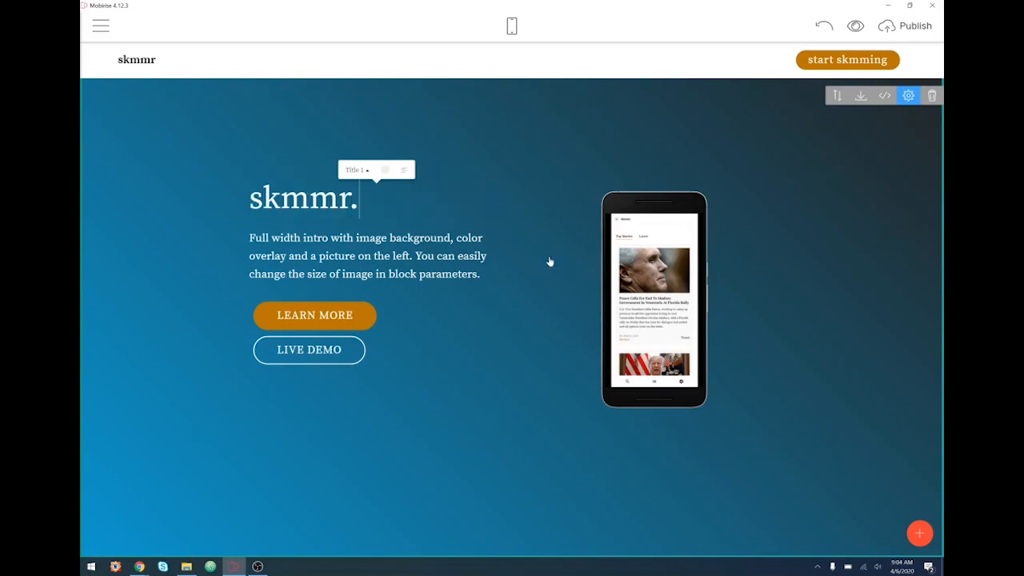
pyautogui.write('news')
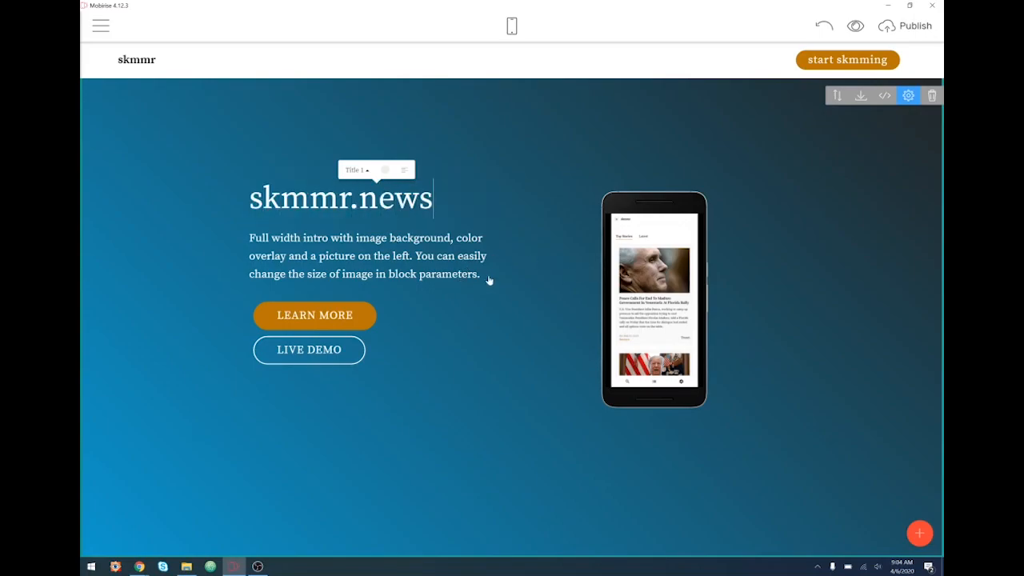
pyautogui.click(483, 276)
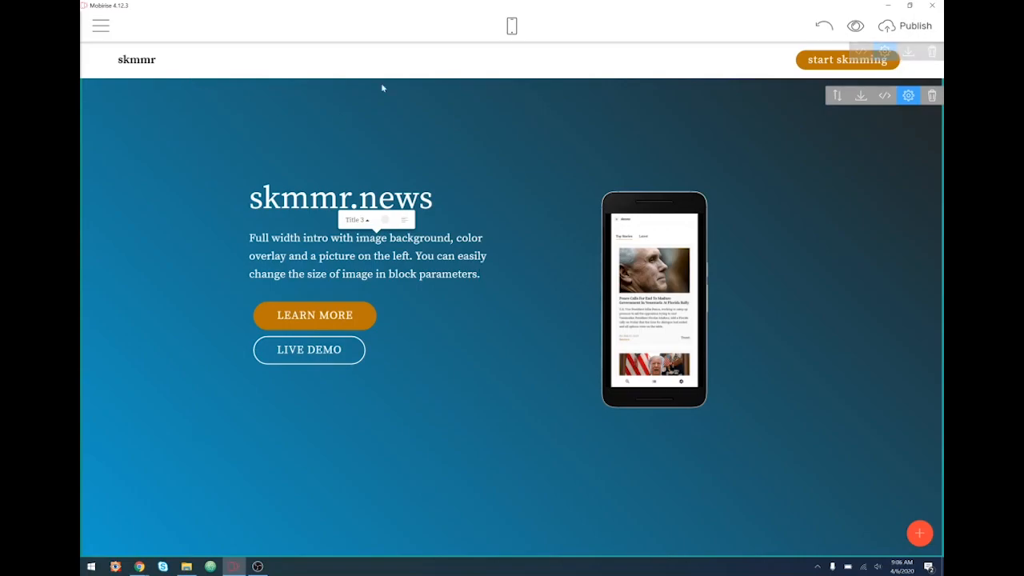
pyautogui.click(440, 206)
pyautogui.write('app')
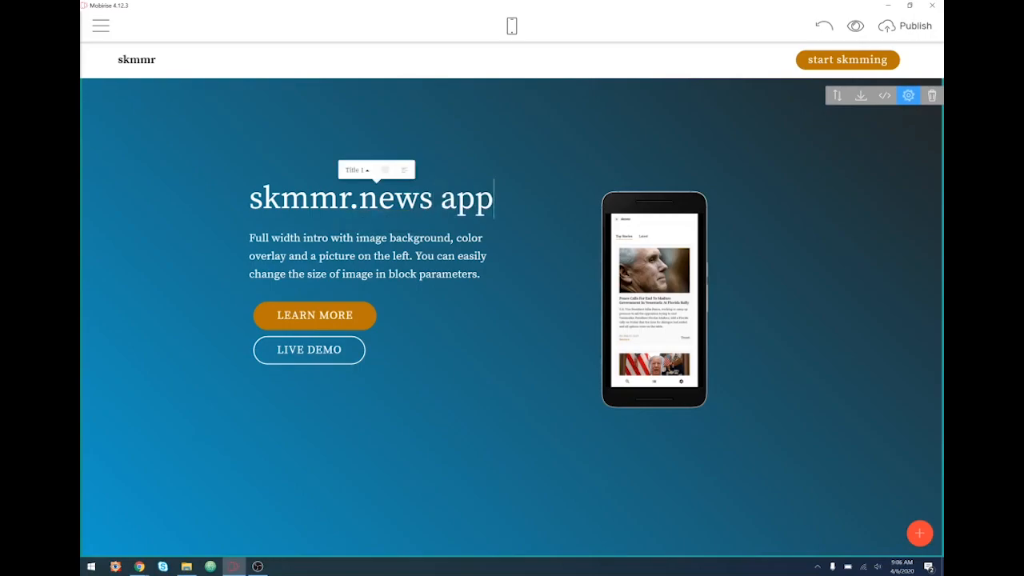
# - Replace the intro paragraph with "skmmr is an international news app that's perfect for skimming news headlines."
pyautogui.click(336, 259)
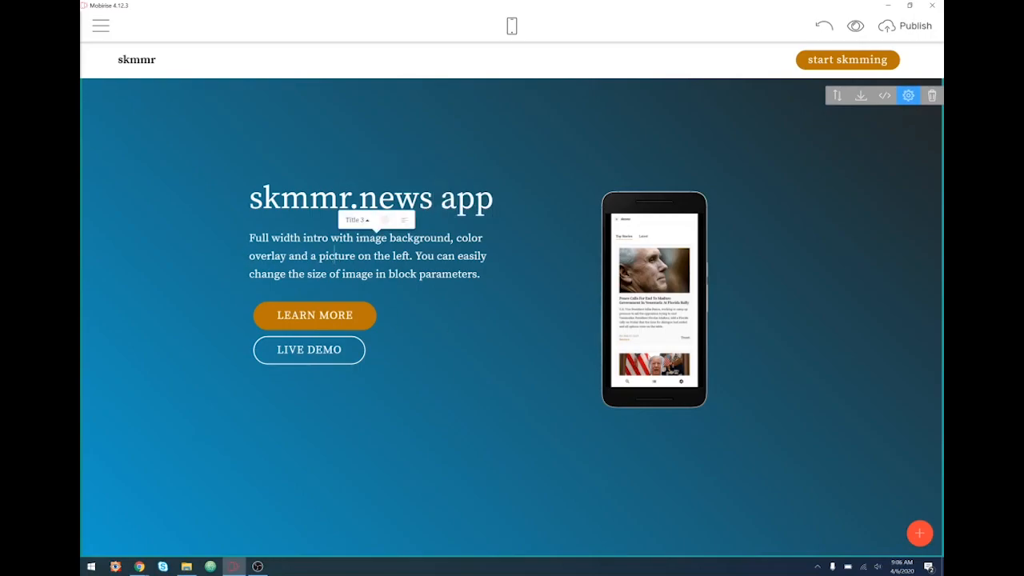
pyautogui.hotkey('ctrl', 'a')
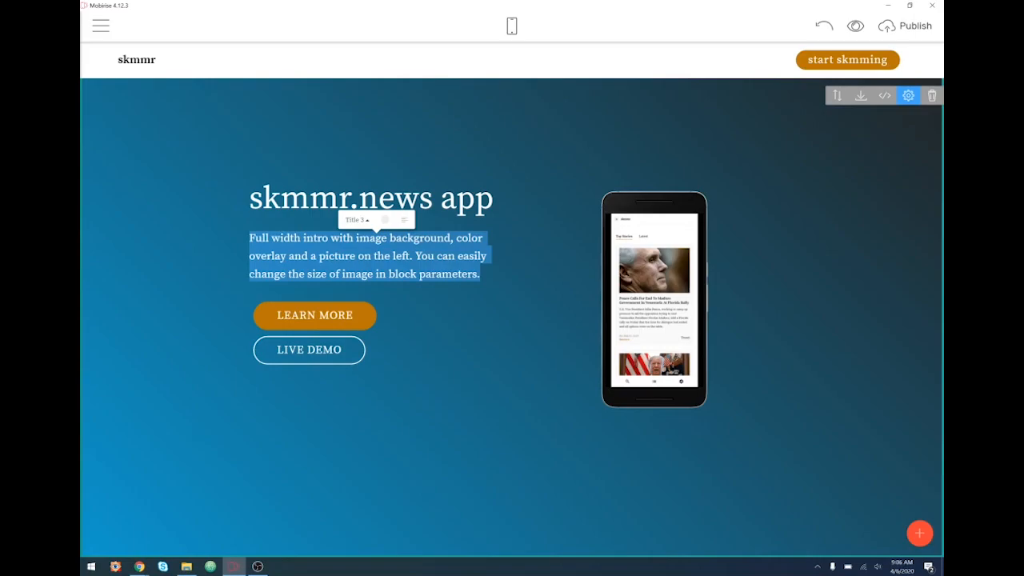
pyautogui.write('skm')
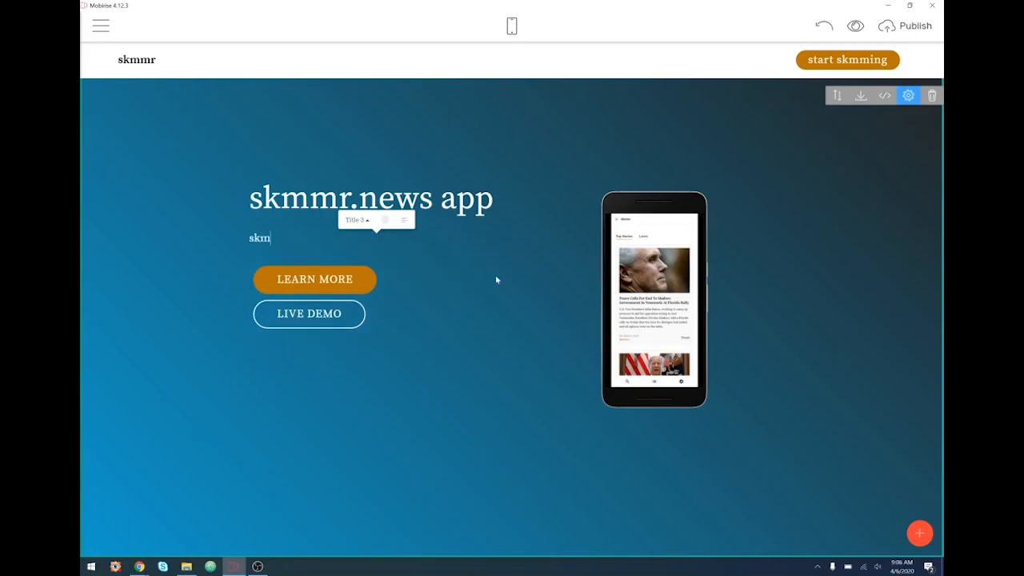
pyautogui.write('mr is a n international news app')
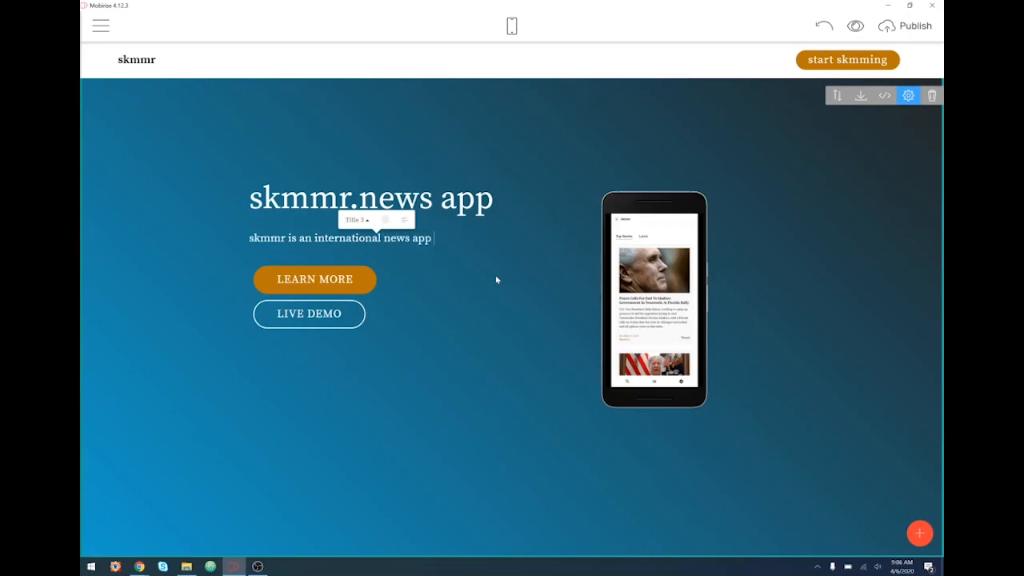
pyautogui.write(" that's perfect for skimming ")
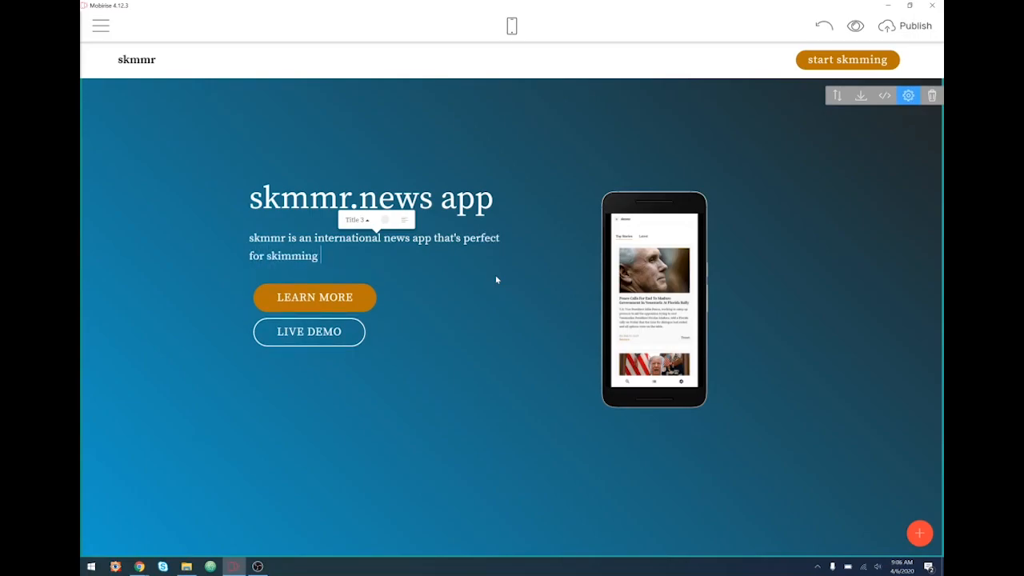
pyautogui.write('news headlines.')
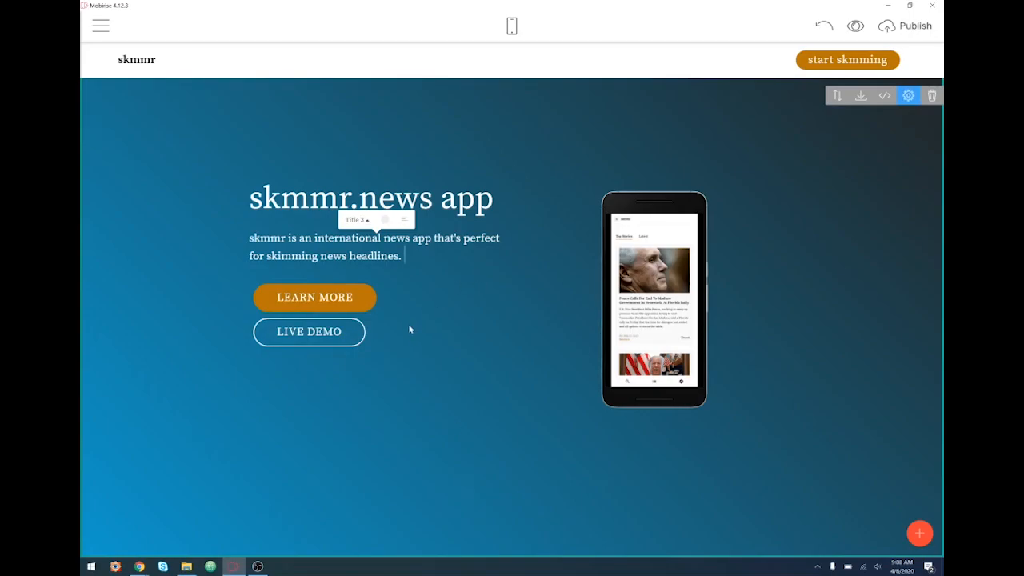
# - Place the cursor at the end of the intro paragraph, switch to Chrome and search Google for skmmr in a new tab
pyautogui.click(339, 298)
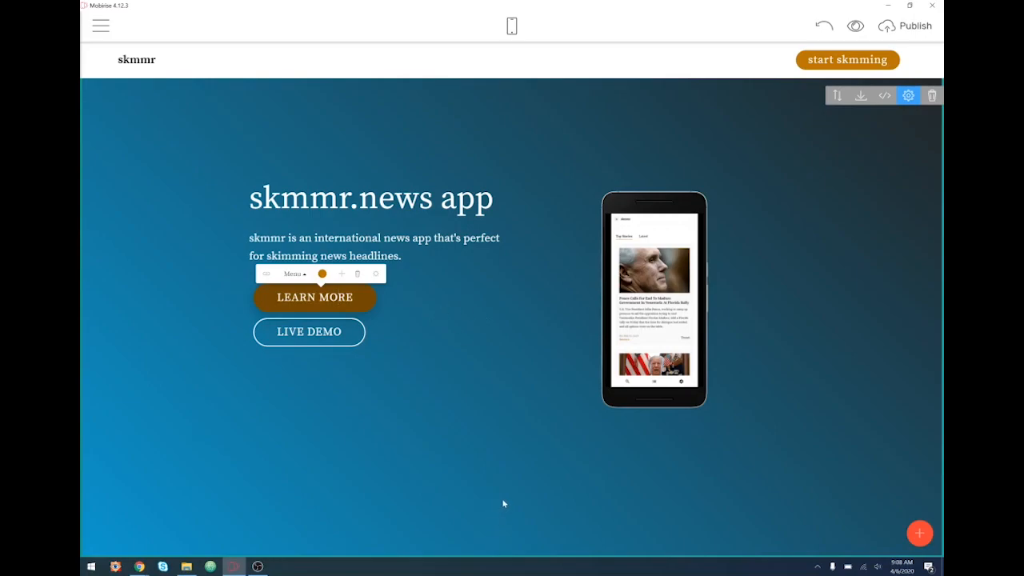
pyautogui.click(411, 259)
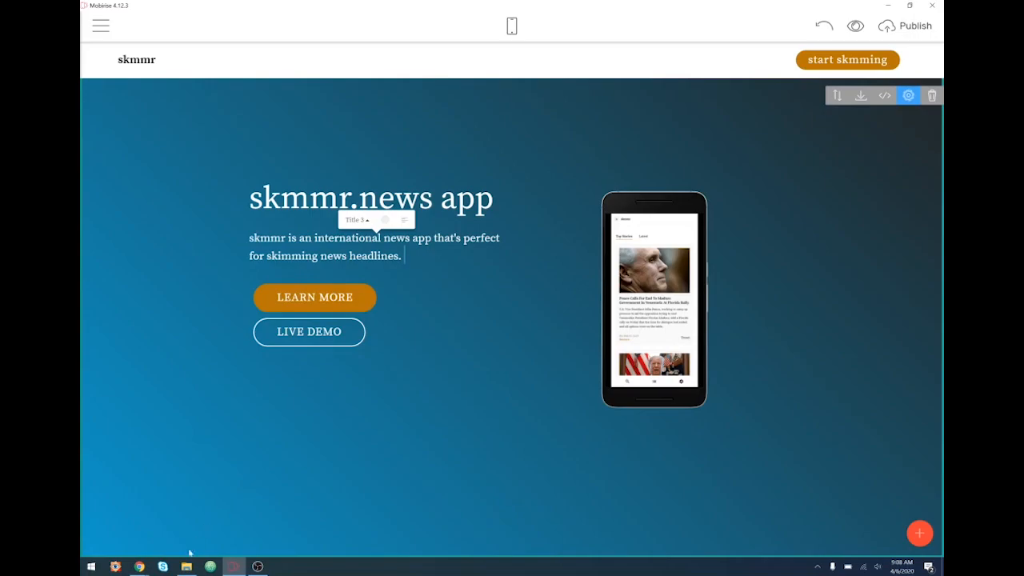
pyautogui.moveTo(141, 568)
pyautogui.click(251, 504)
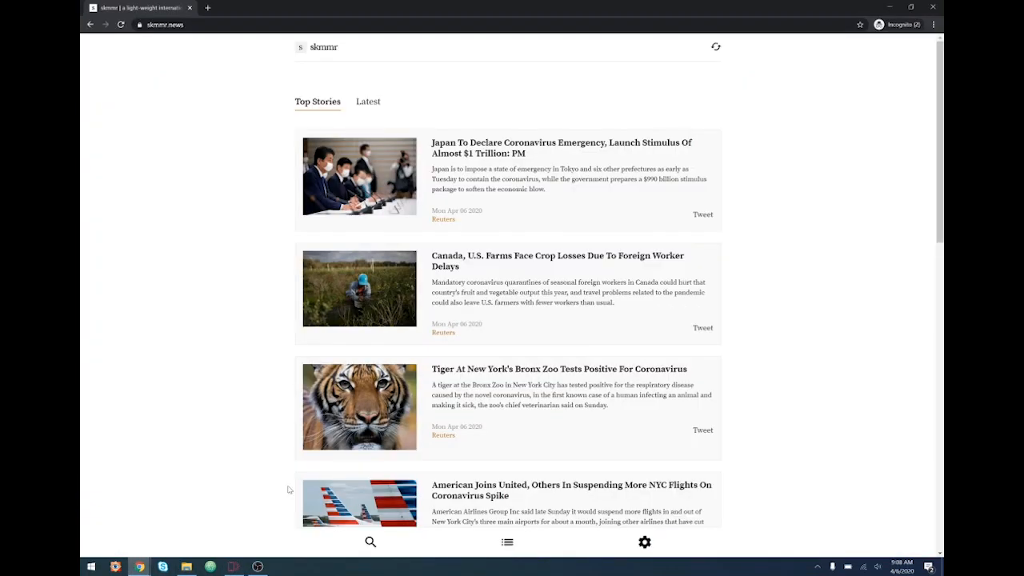
pyautogui.click(207, 7)
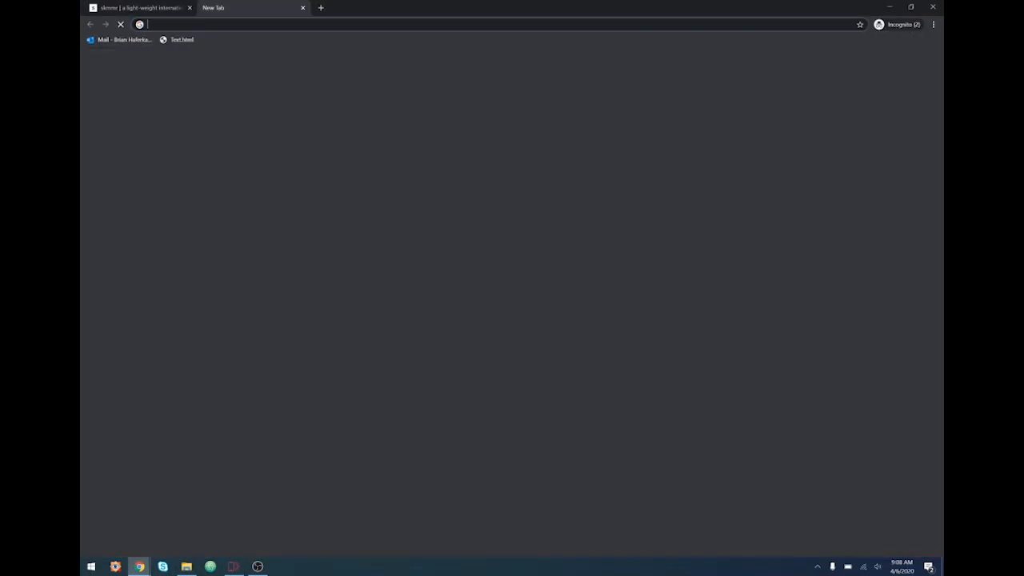
pyautogui.write('skmmr')
pyautogui.press('Delete')
pyautogui.press('Return')
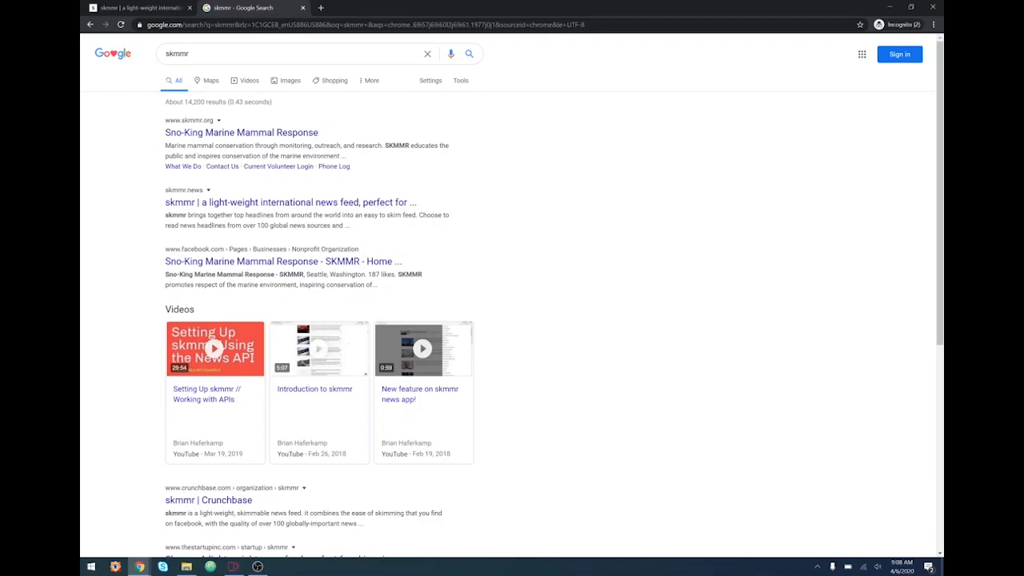
# - Copy "skmmr brings together top headlines from around the world into an easy to skim feed." from the skmmr.news result and return to Mobirise
pyautogui.moveTo(164, 214); pyautogui.dragTo(332, 236)
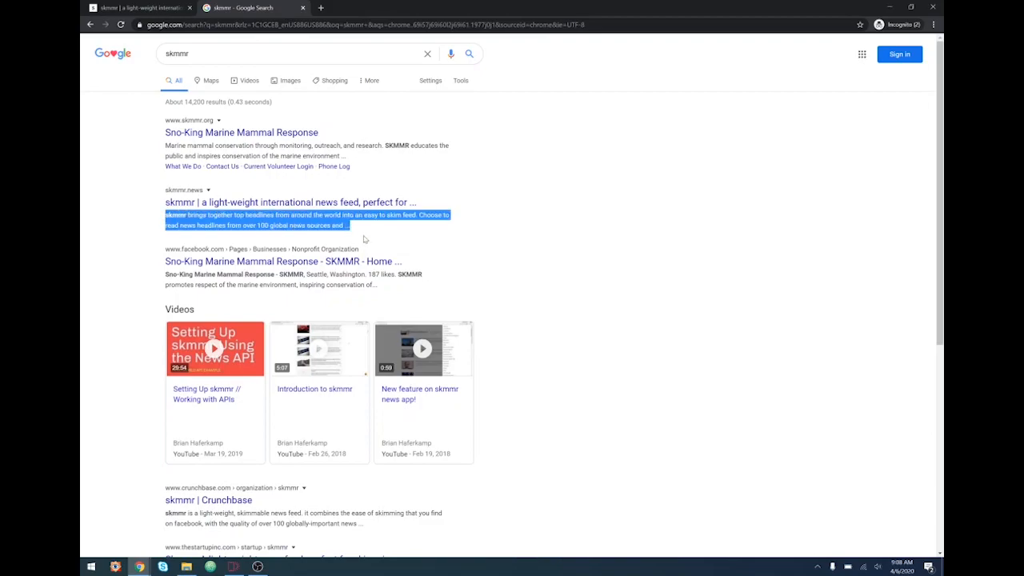
pyautogui.click(232, 236)
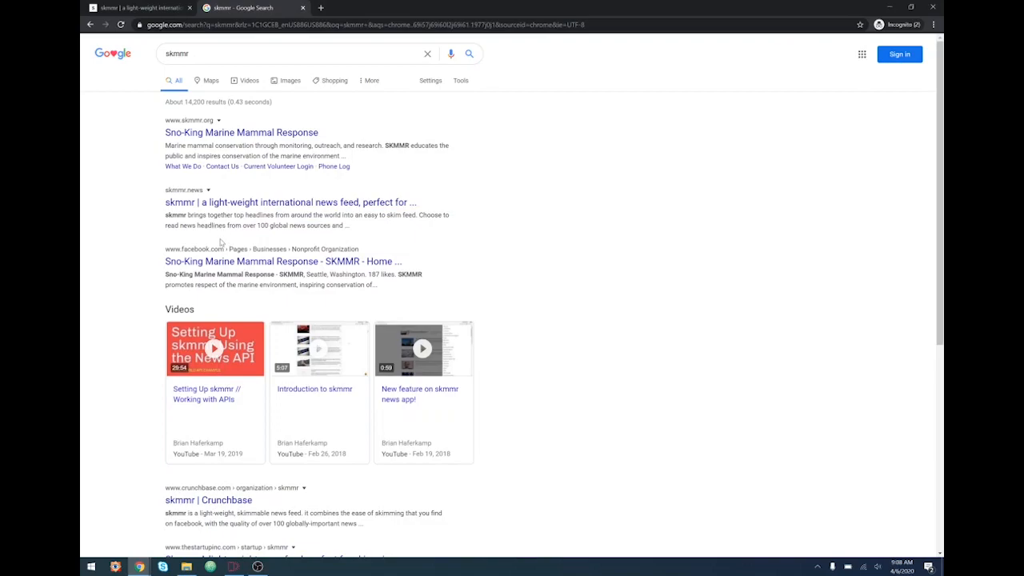
pyautogui.moveTo(164, 214); pyautogui.dragTo(418, 216)
pyautogui.hotkey('ctrl', 'c')
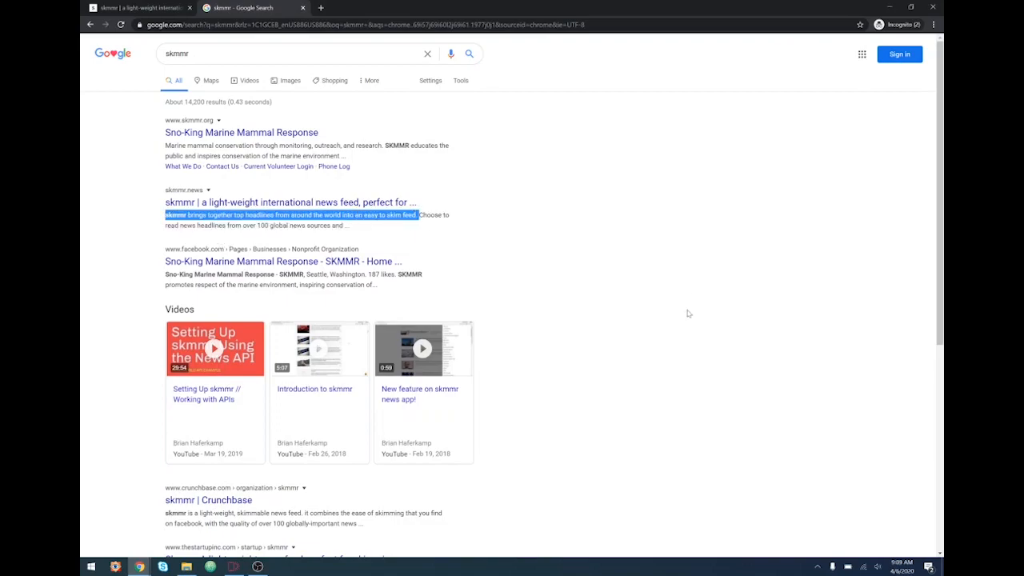
pyautogui.hotkey('ctrl', 'shift', 'Tab')
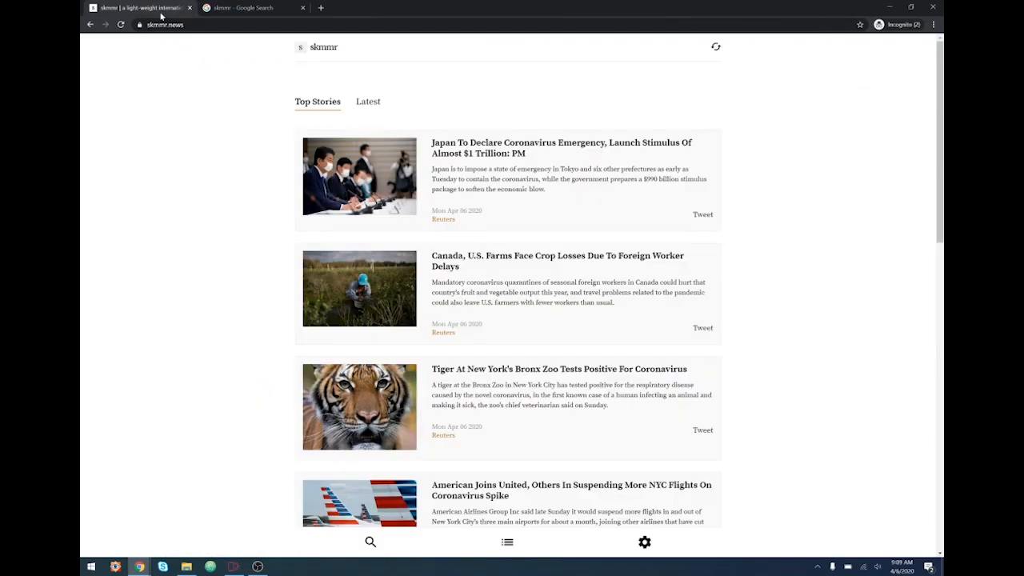
pyautogui.click(233, 566)
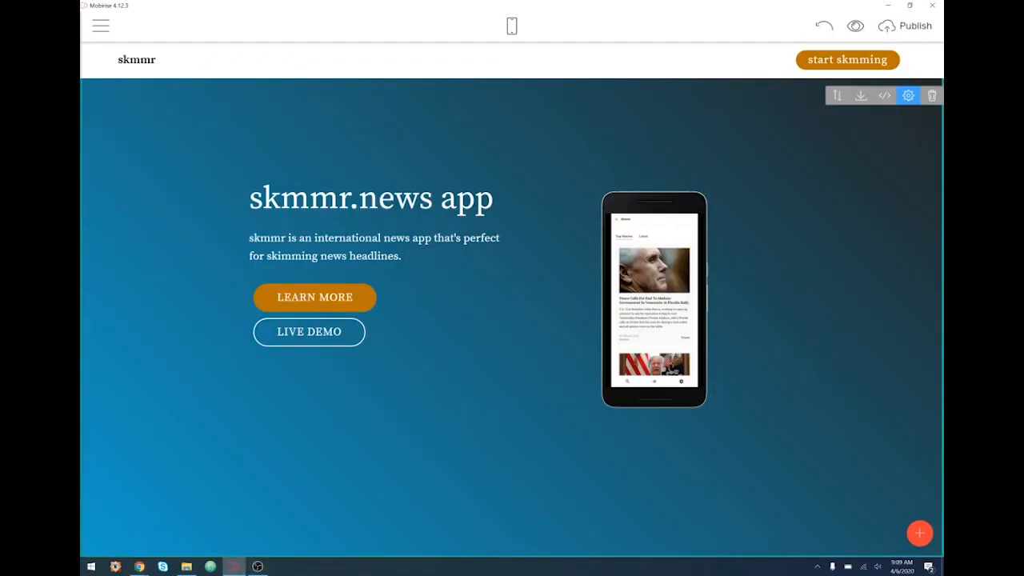
# - Edit the intro paragraph to read "skmmr is an international news app that brings together top headlines from around the world into an easy to skim feed."
pyautogui.hotkey('ctrl', 'v')
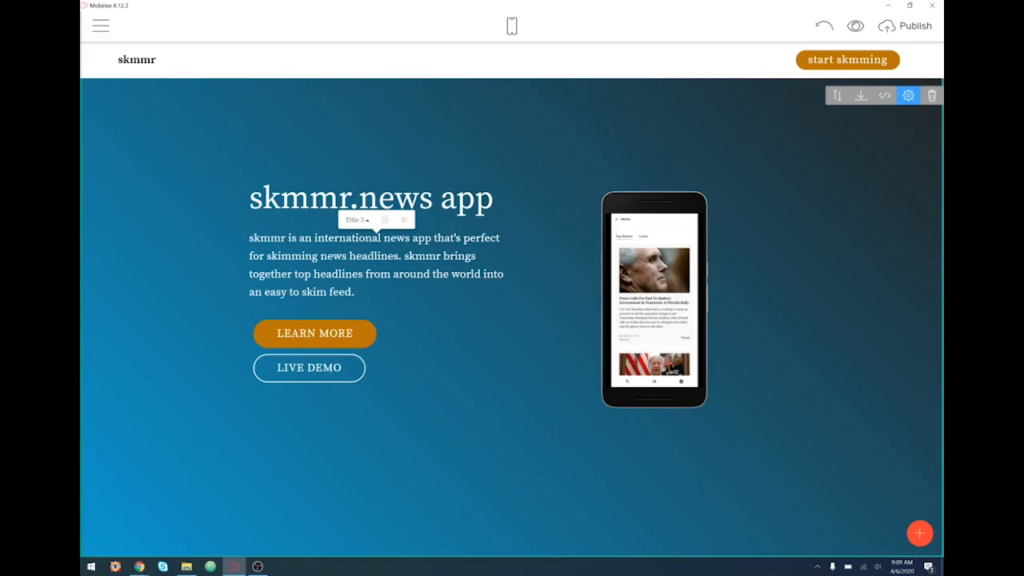
pyautogui.moveTo(443, 256); pyautogui.dragTo(431, 239)
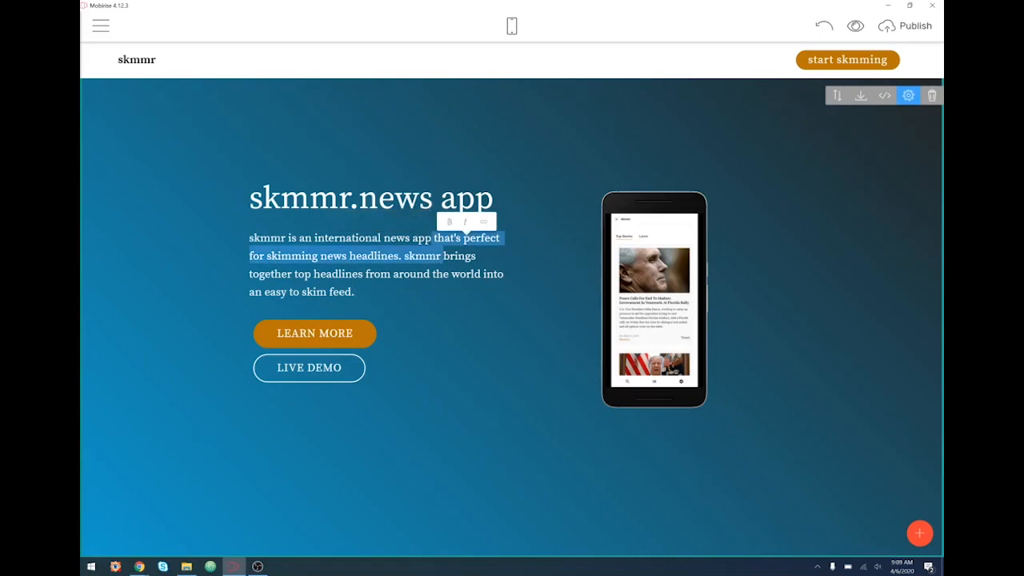
pyautogui.write('that')
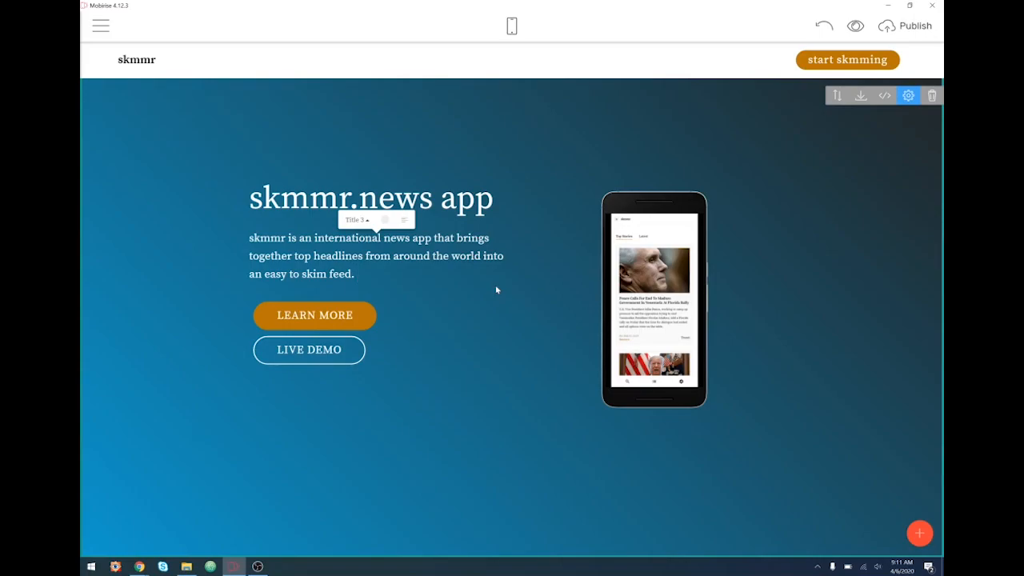
# - Add the sentence "It combines the ease a of social media feed with the news sources you trust." to the end of the intro paragraph
pyautogui.write('It combines the eas')
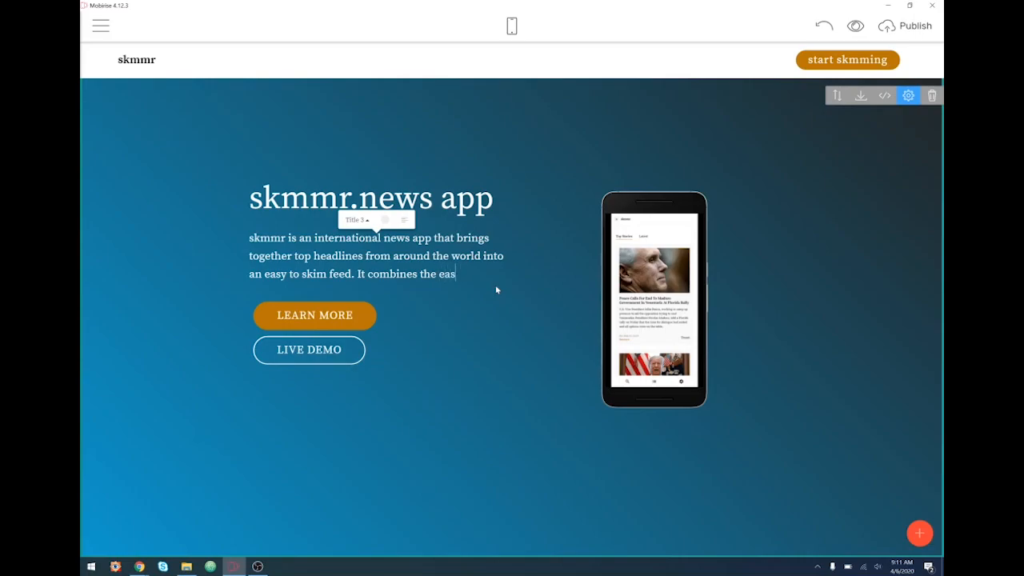
pyautogui.write('e of social')
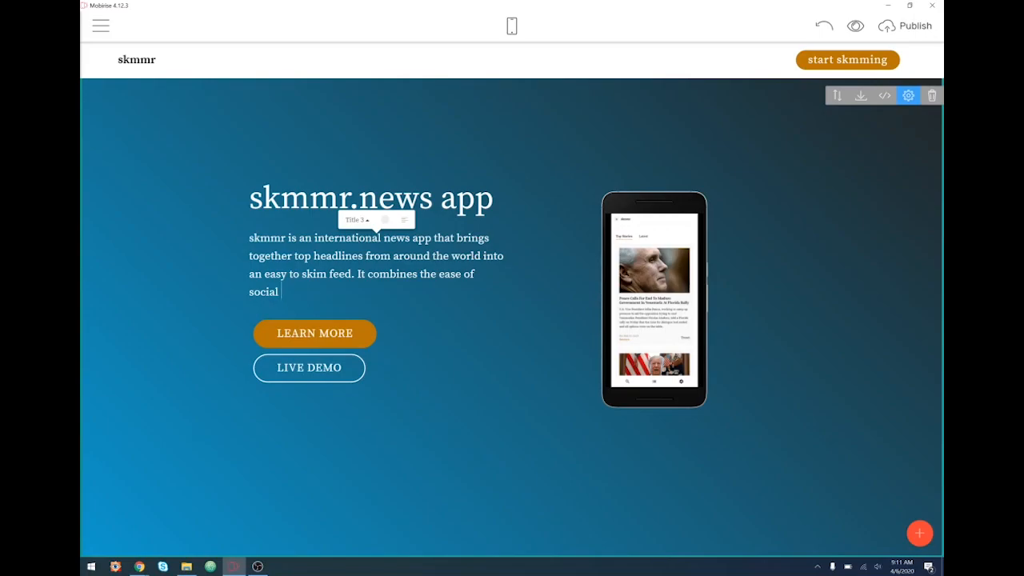
pyautogui.write('media')
pyautogui.click(464, 274)
pyautogui.write('a feed with')
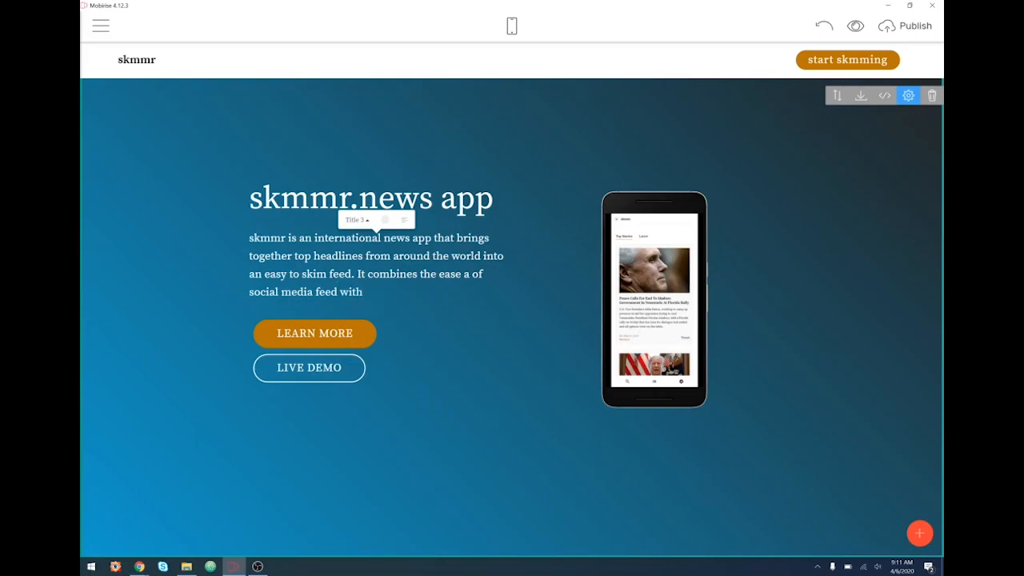
pyautogui.write('trusted news sources')
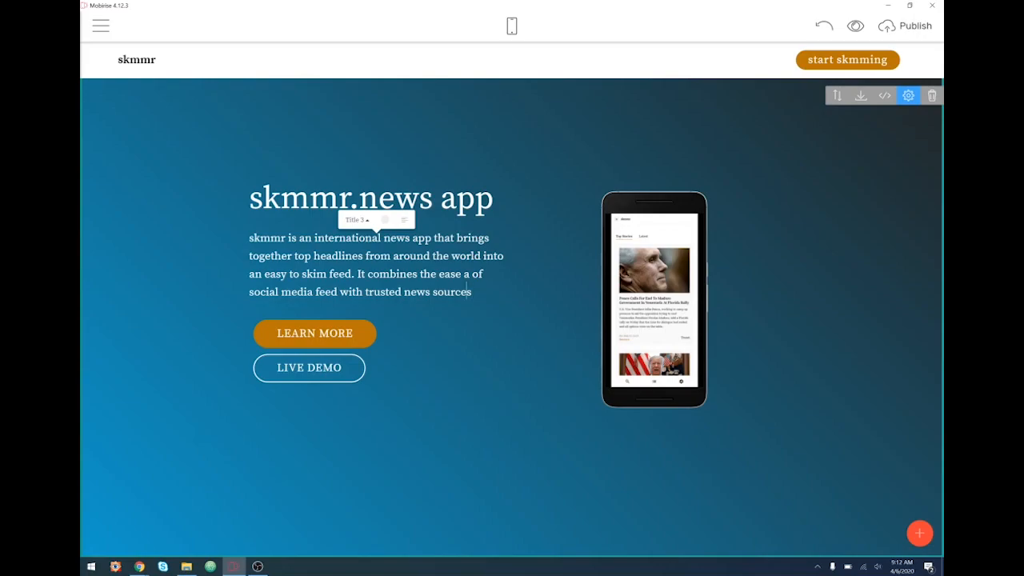
pyautogui.doubleClick(384, 292)
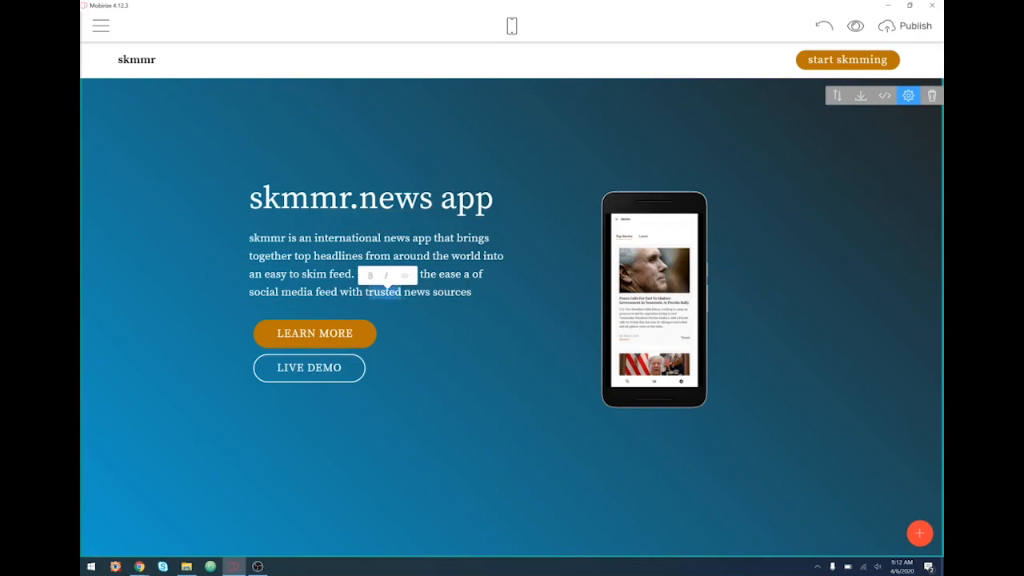
pyautogui.write('the')
pyautogui.press('BackSpace')
pyautogui.write('you trust.')
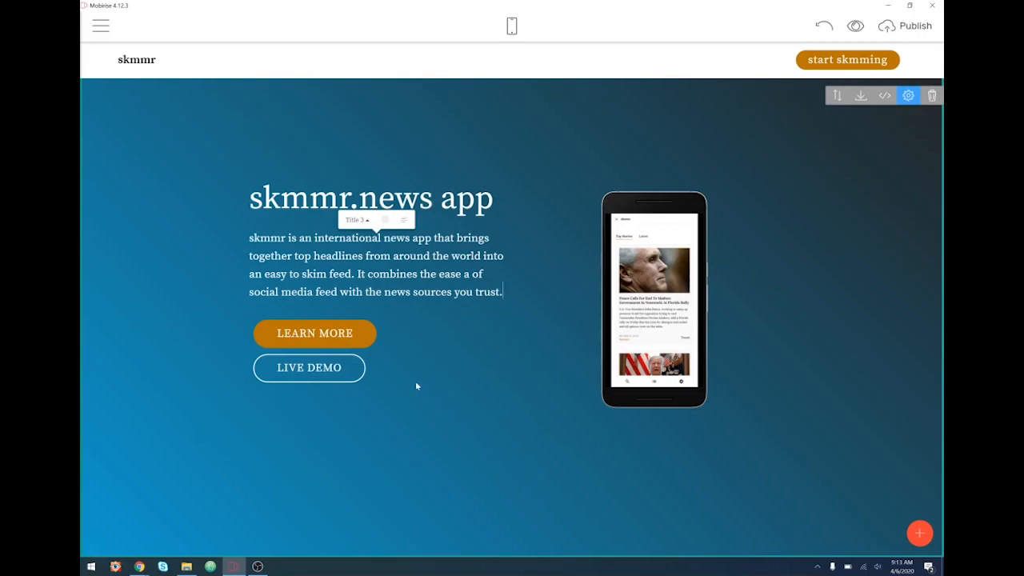
# - Relabel the LIVE DEMO button as "try skmmr"
pyautogui.click(333, 369)
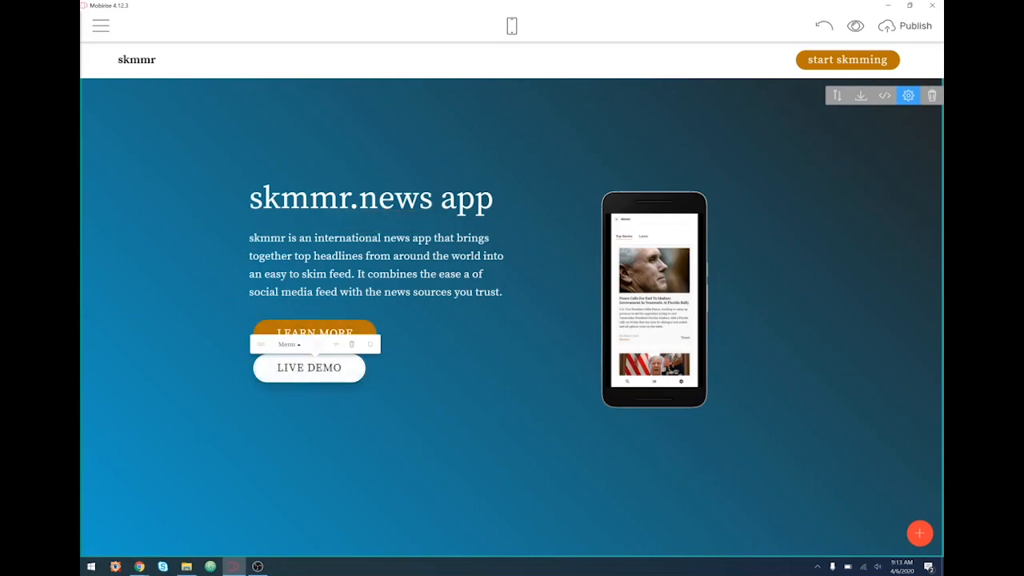
pyautogui.hotkey('ctrl', 'a')
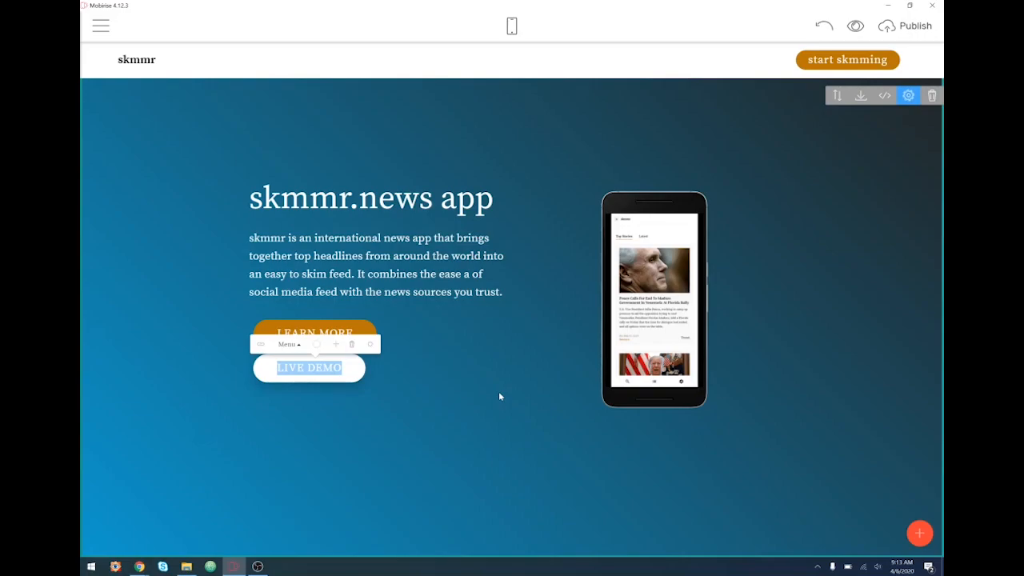
pyautogui.write('Try ')
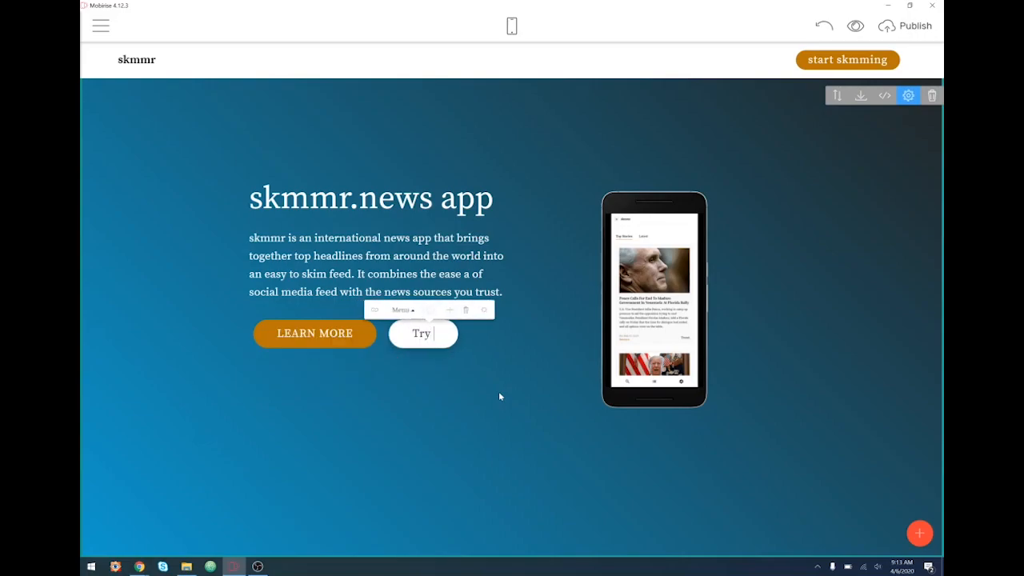
pyautogui.write('skmmr')
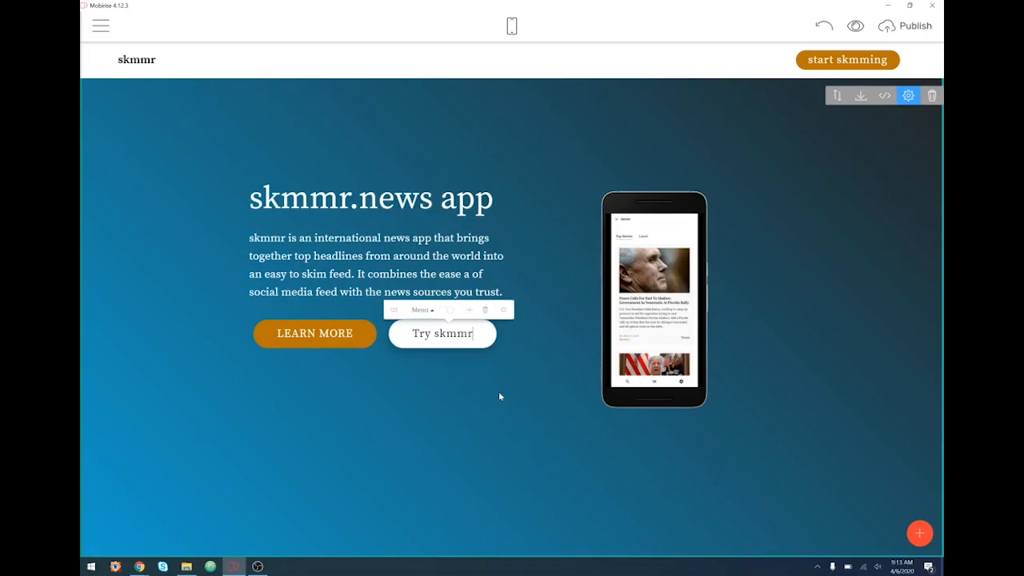
pyautogui.press('Home')
pyautogui.press('Delete')
pyautogui.write('t')
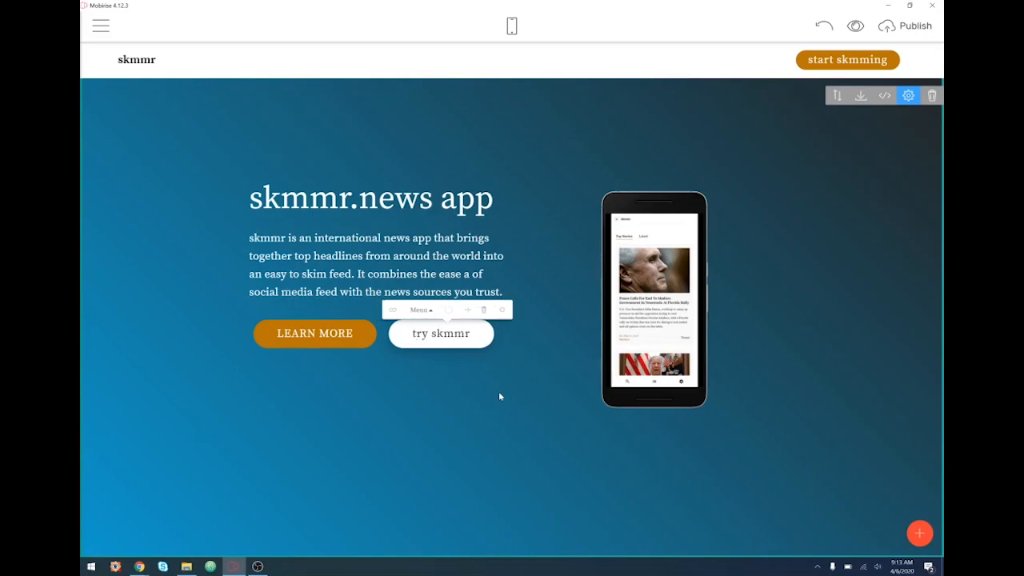
# - Relabel the LEARN MORE button in lowercase as "learn more"
pyautogui.click(290, 334)
pyautogui.moveTo(353, 334); pyautogui.dragTo(276, 333)
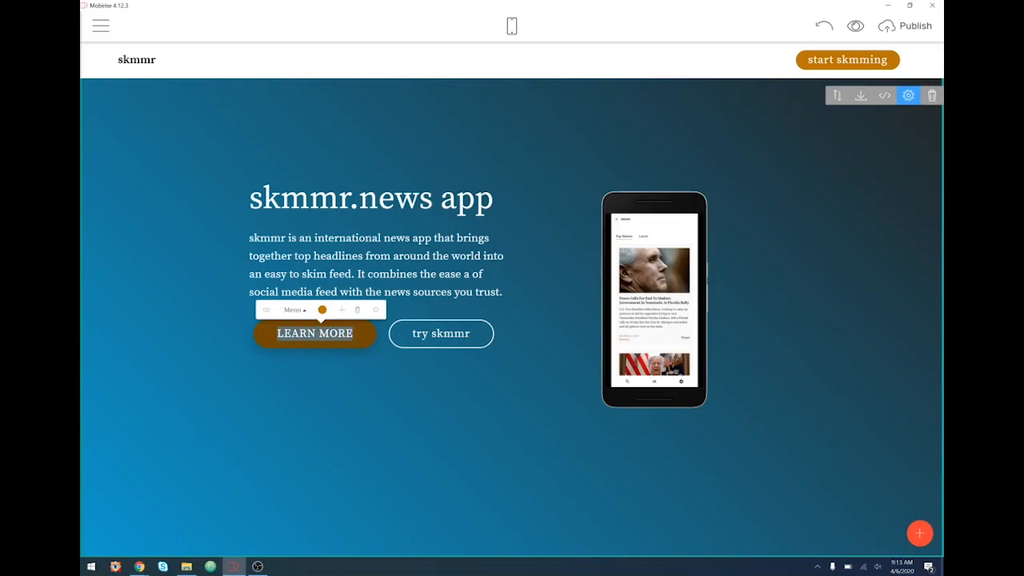
pyautogui.write('learn more')
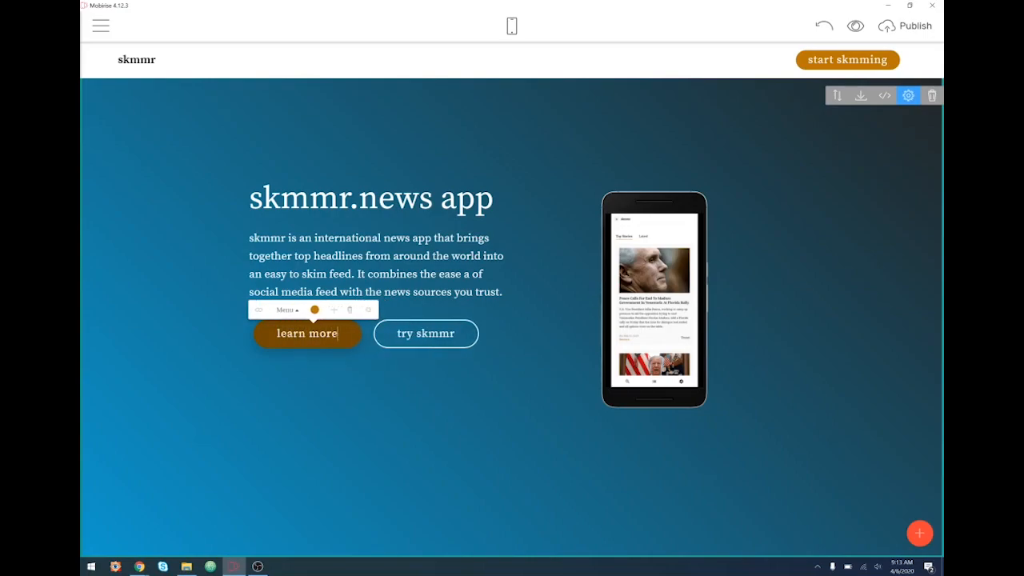
pyautogui.click(400, 423)
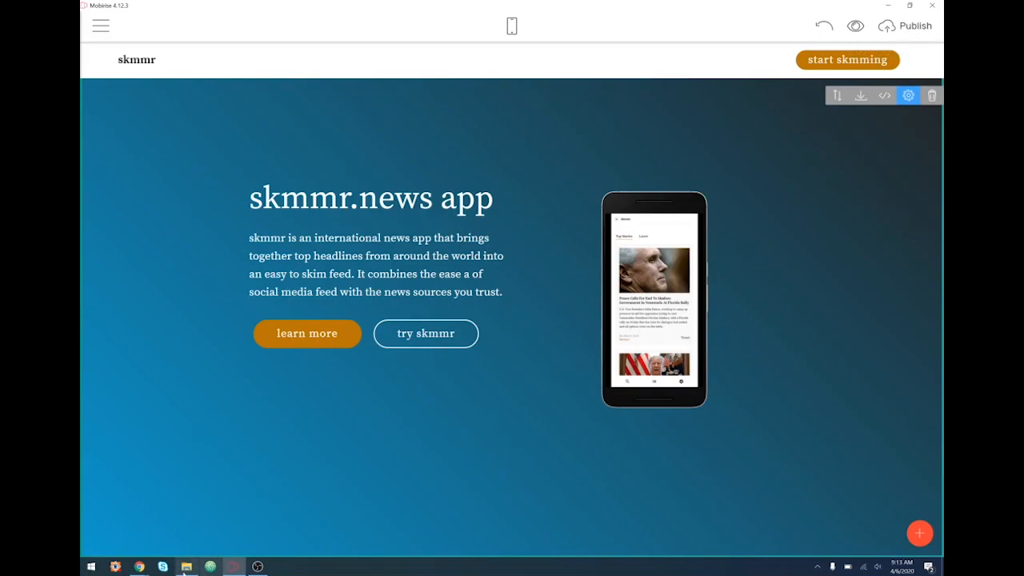
# - Switch to Chrome to check the styling of the skmmr.news site, and return to Mobirise
pyautogui.click(139, 566)
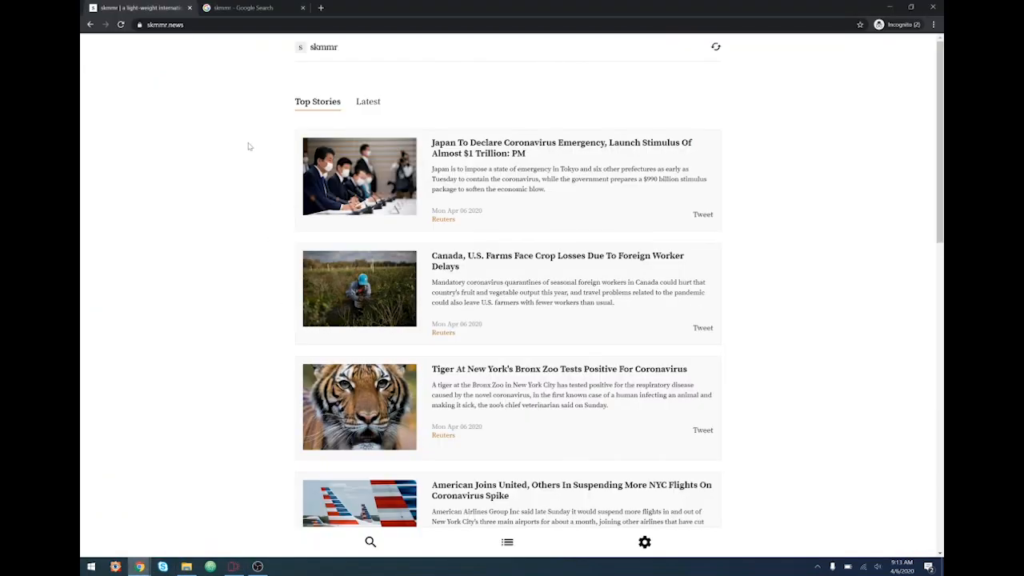
pyautogui.click(232, 520)
pyautogui.click(233, 566)
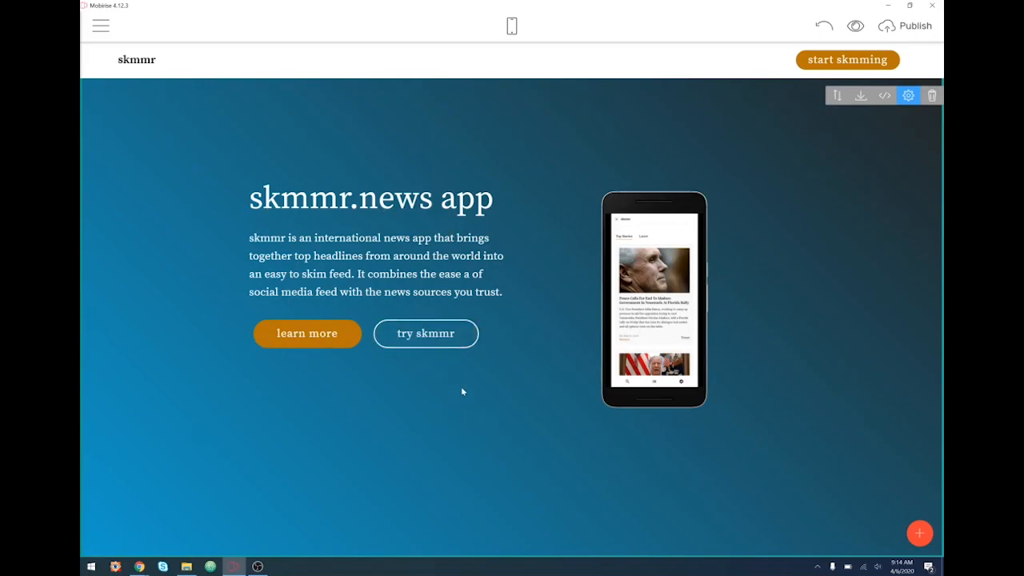
# - Change "It" to lowercase "it" at the start of the intro paragraph's second sentence
pyautogui.click(362, 274)
pyautogui.press('Delete')
pyautogui.write('i')
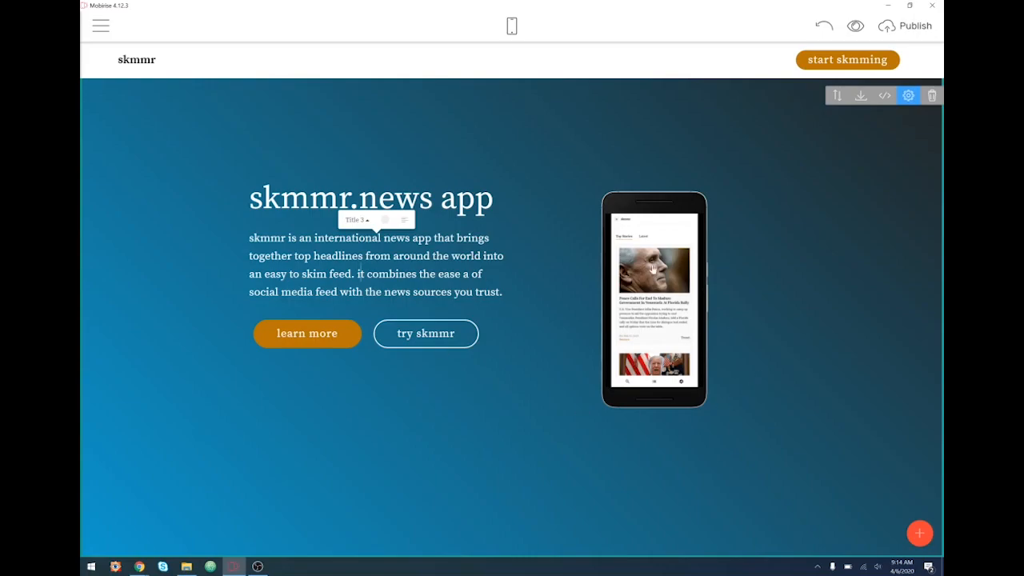
# - Check the phone mockup's image options, and try the intro block's media placement on the opposite side before restoring it
pyautogui.click(642, 342)
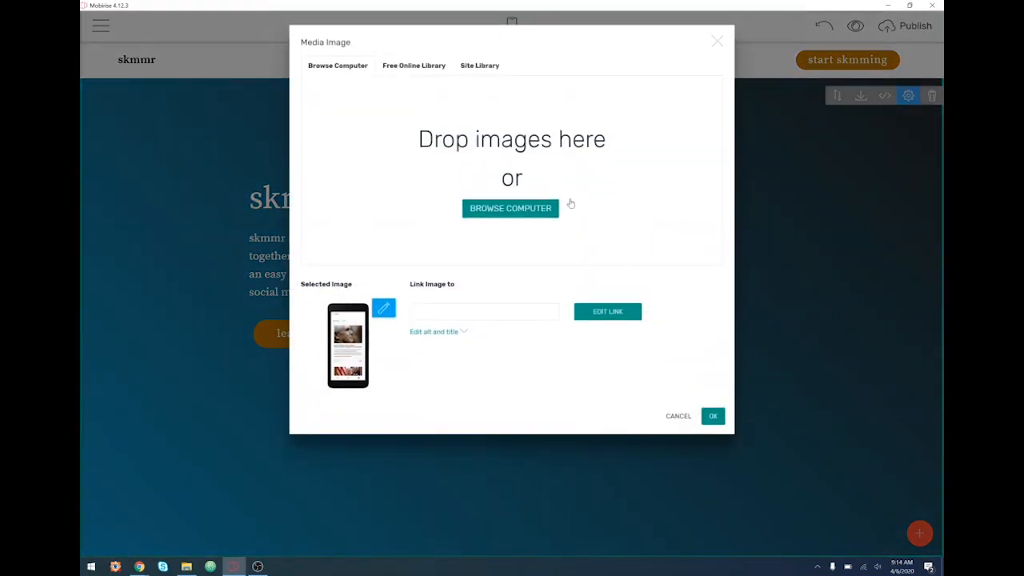
pyautogui.click(678, 417)
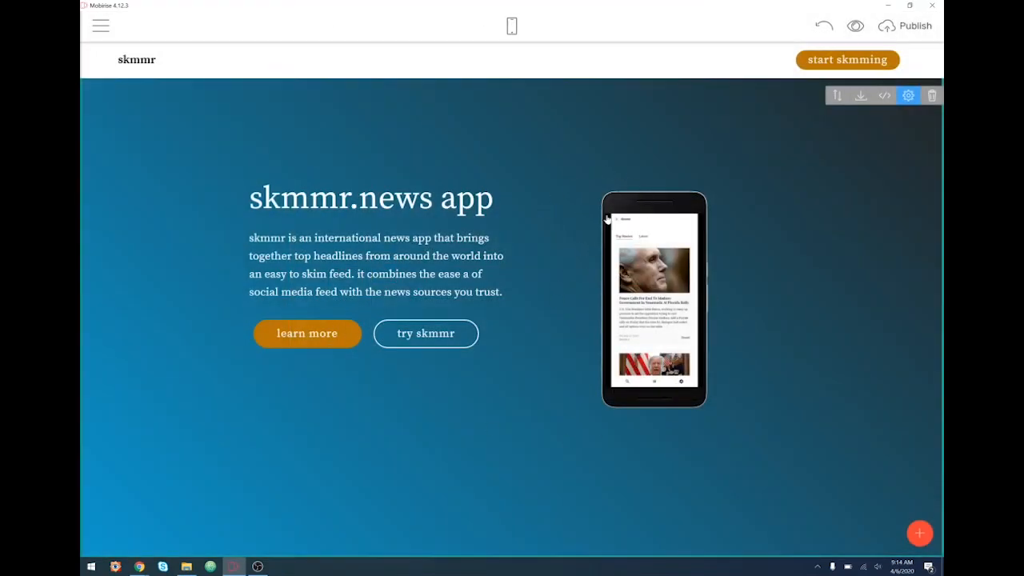
pyautogui.click(908, 95)
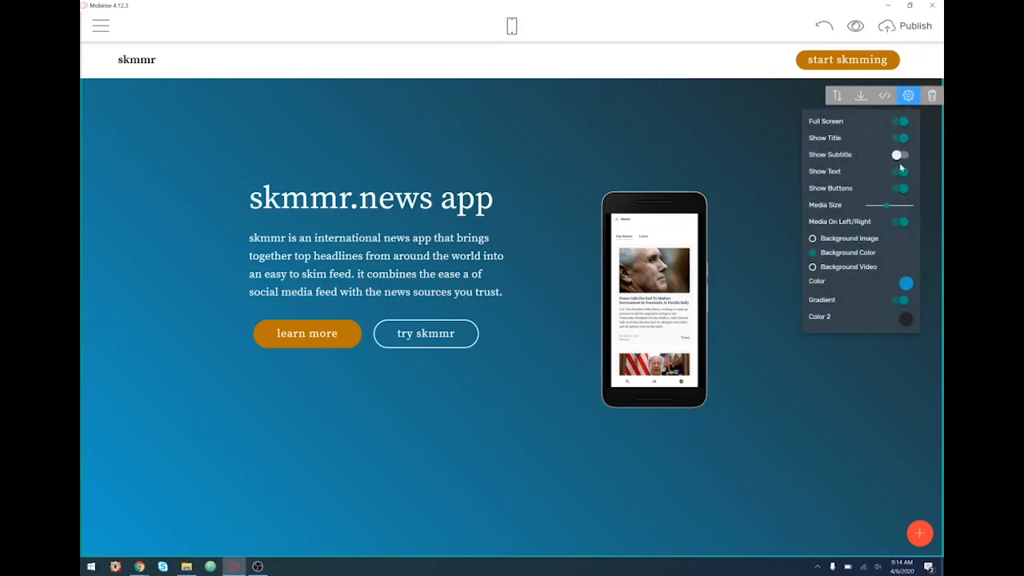
pyautogui.moveTo(886, 206)
pyautogui.mouseDown()
pyautogui.moveTo(910, 206)
pyautogui.moveTo(886, 212)
pyautogui.mouseUp()
pyautogui.moveTo(887, 212); pyautogui.dragTo(886, 209)
pyautogui.click(900, 223)
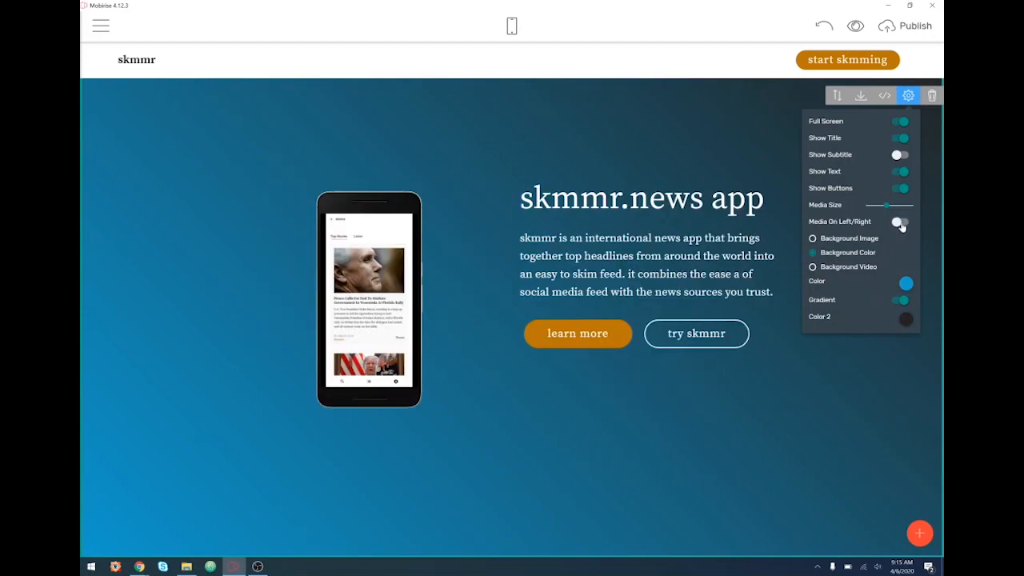
pyautogui.click(900, 223)
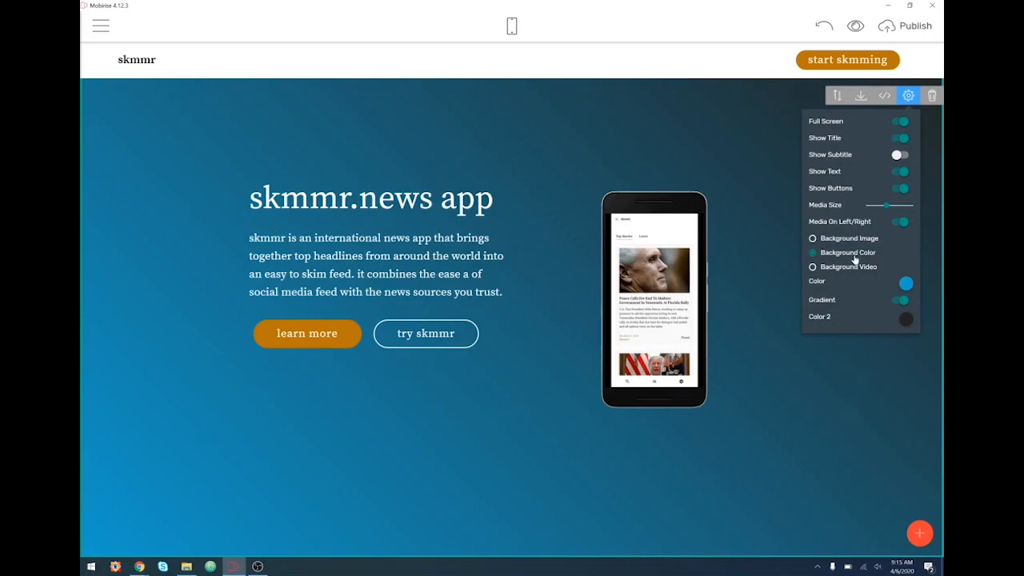
# - Turn off the intro block's background gradient and set its background color to light gray
pyautogui.click(901, 301)
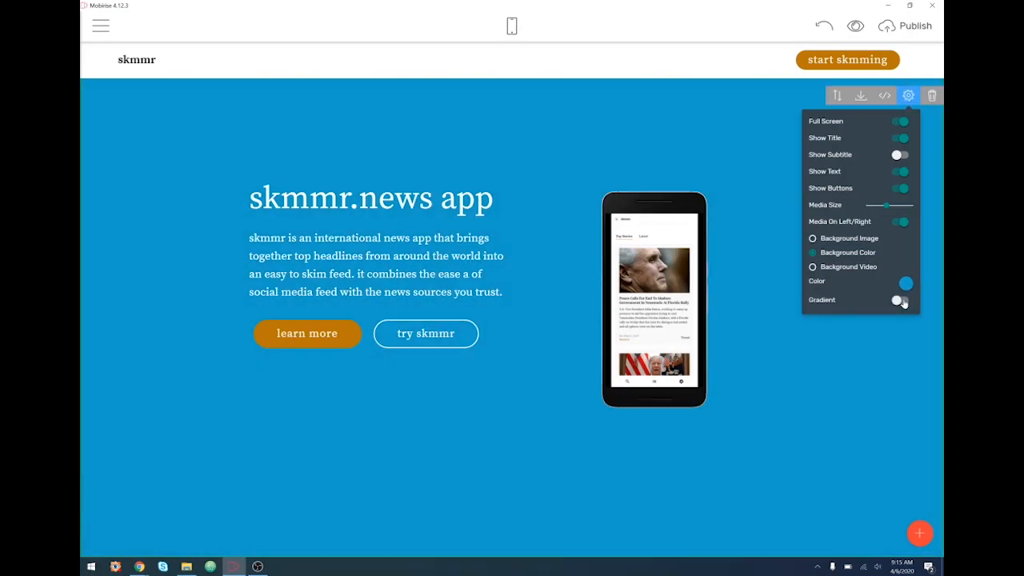
pyautogui.click(905, 286)
pyautogui.click(925, 348)
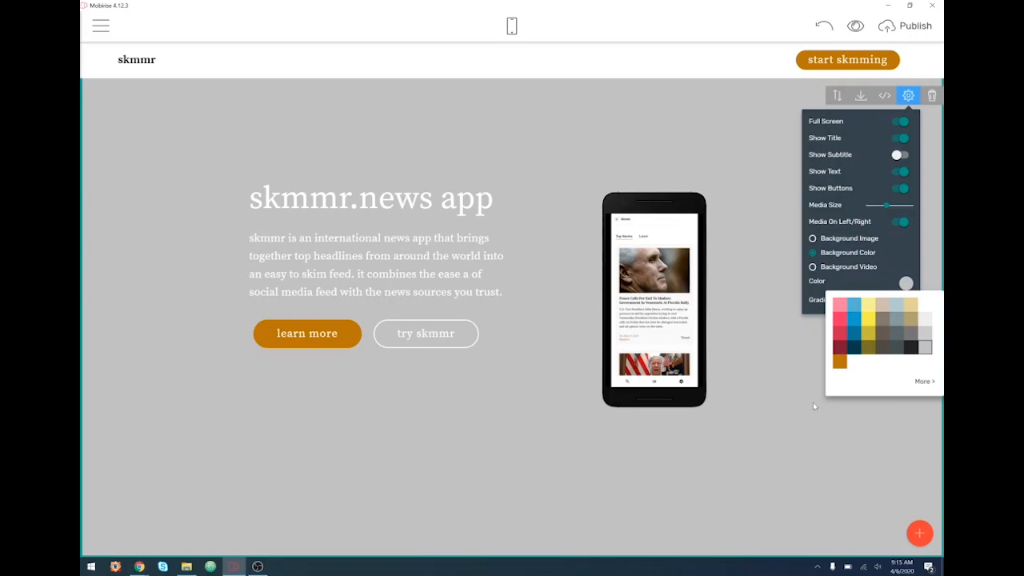
# - Set the text color of the intro heading and the intro paragraph to black
pyautogui.click(384, 204)
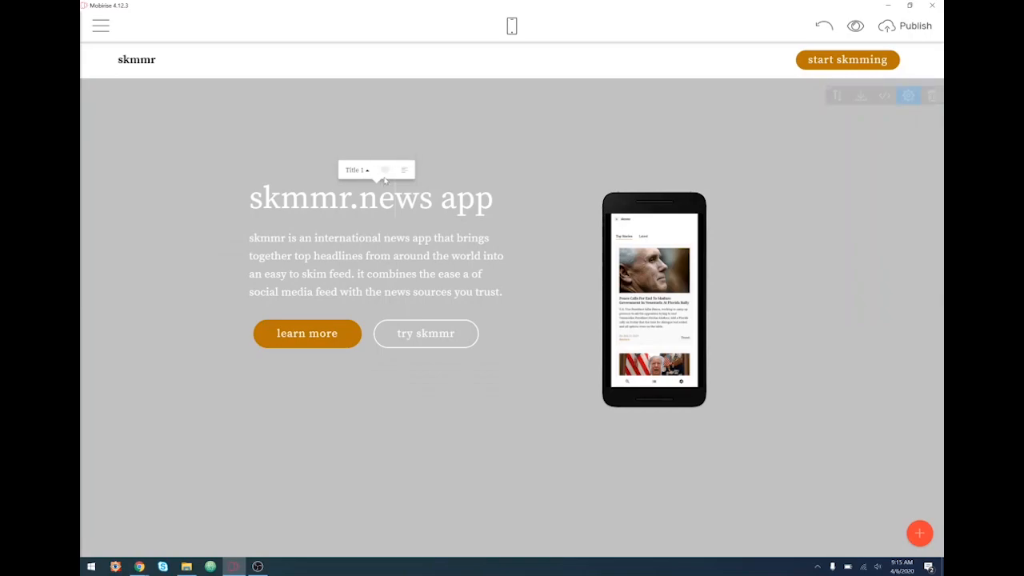
pyautogui.click(384, 172)
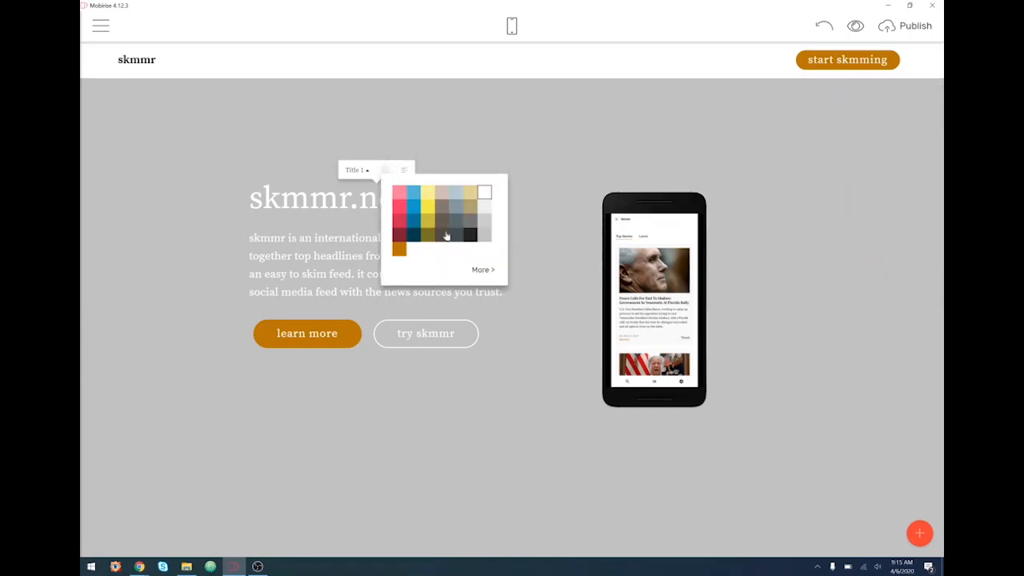
pyautogui.click(469, 233)
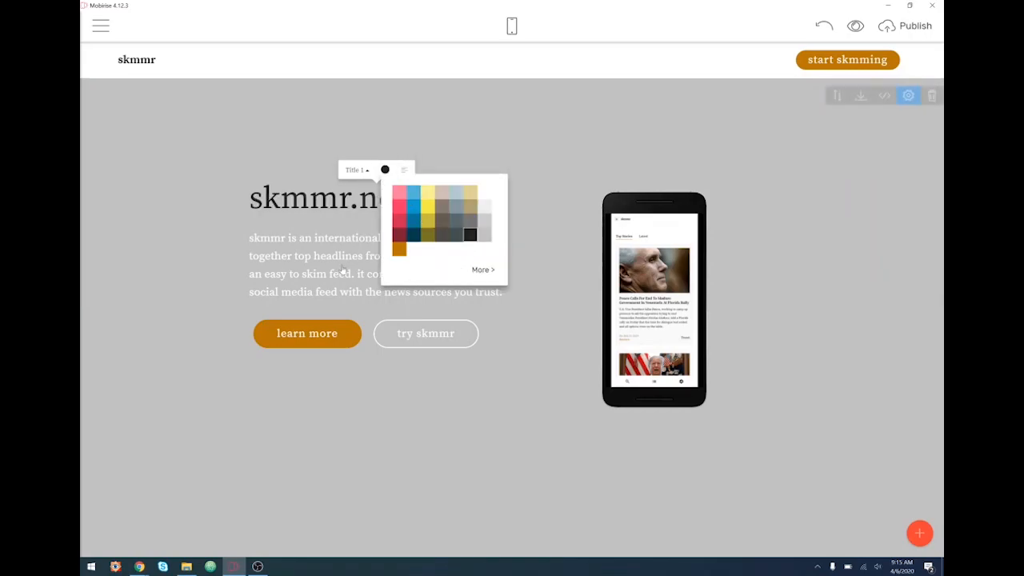
pyautogui.click(343, 270)
pyautogui.click(385, 219)
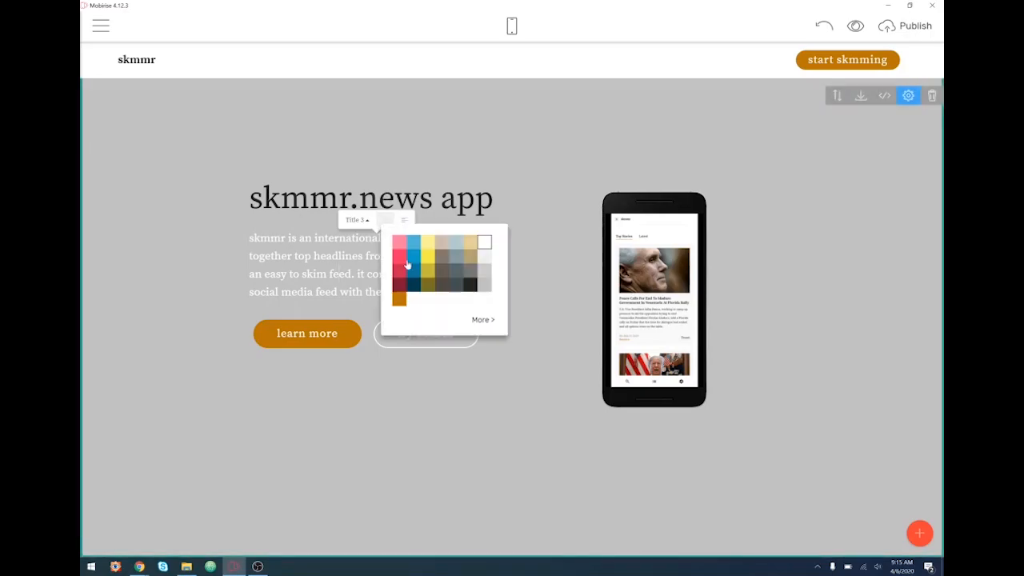
pyautogui.click(469, 285)
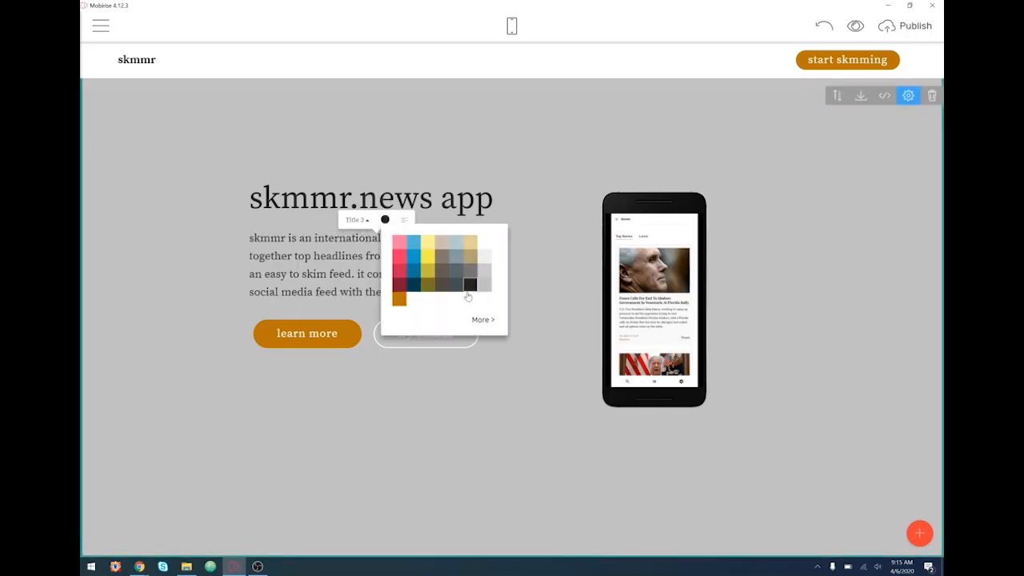
pyautogui.click(439, 377)
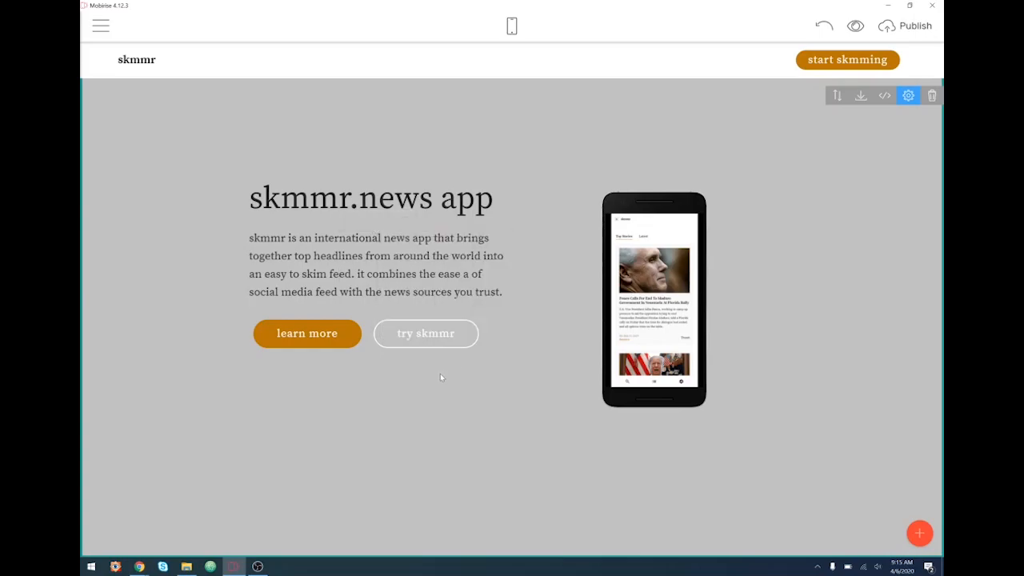
# - Try the black outline color style on the intro block's "try skmmr" button
pyautogui.click(439, 334)
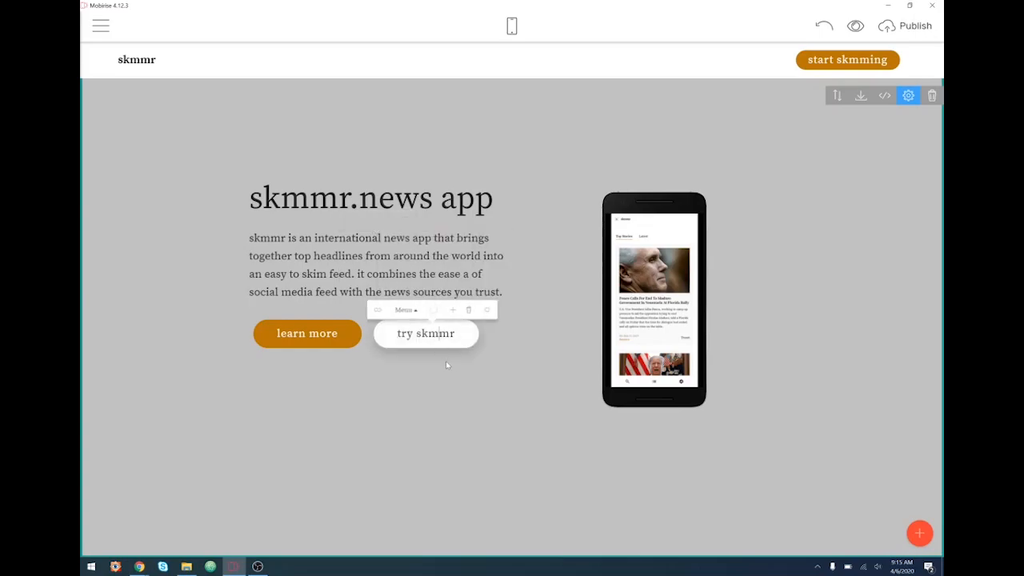
pyautogui.click(433, 310)
pyautogui.click(467, 277)
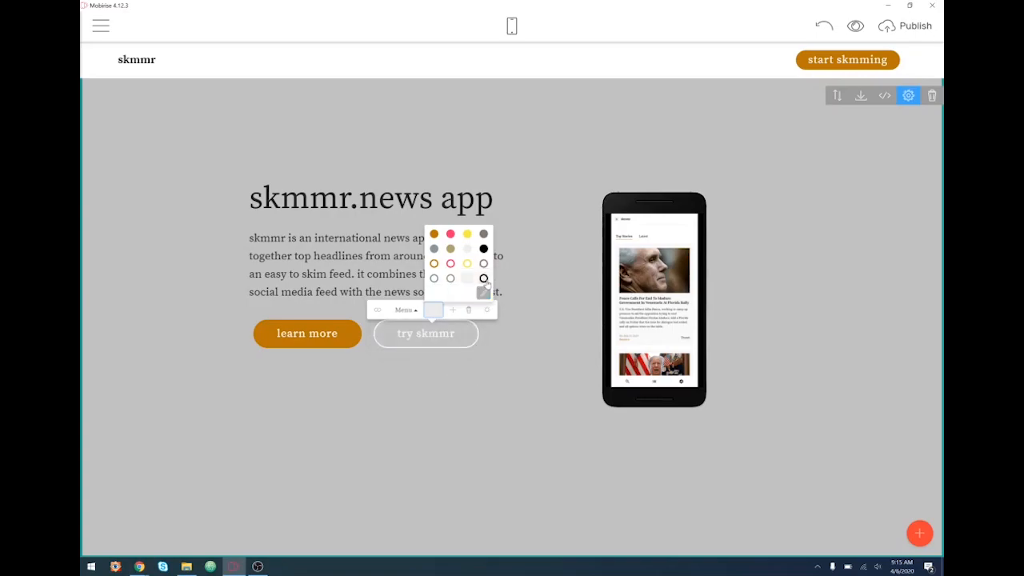
pyautogui.click(483, 277)
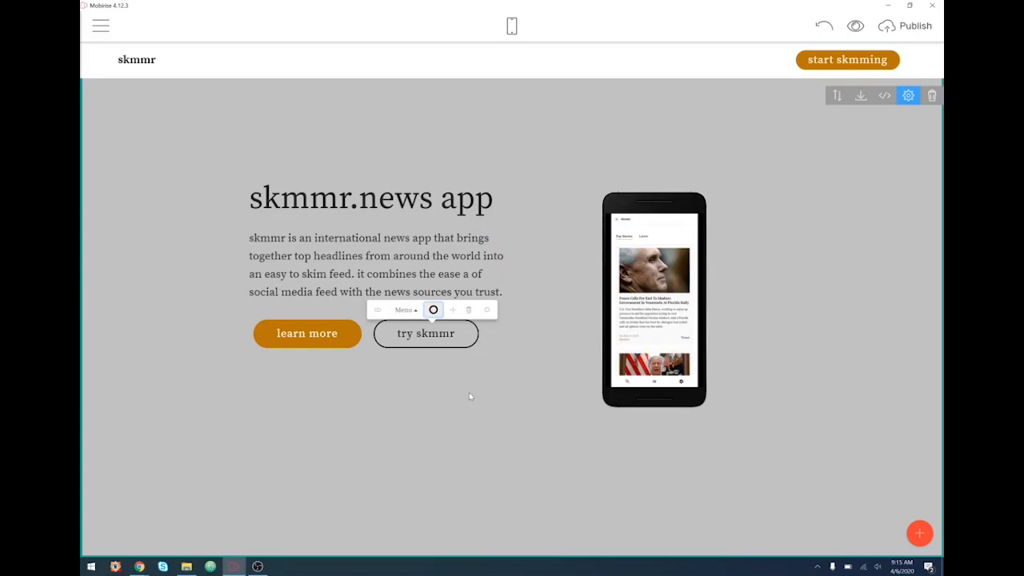
# - Compare the pink outline and solid gray styles on the "try skmmr" button, and return it to the black outline
pyautogui.click(433, 311)
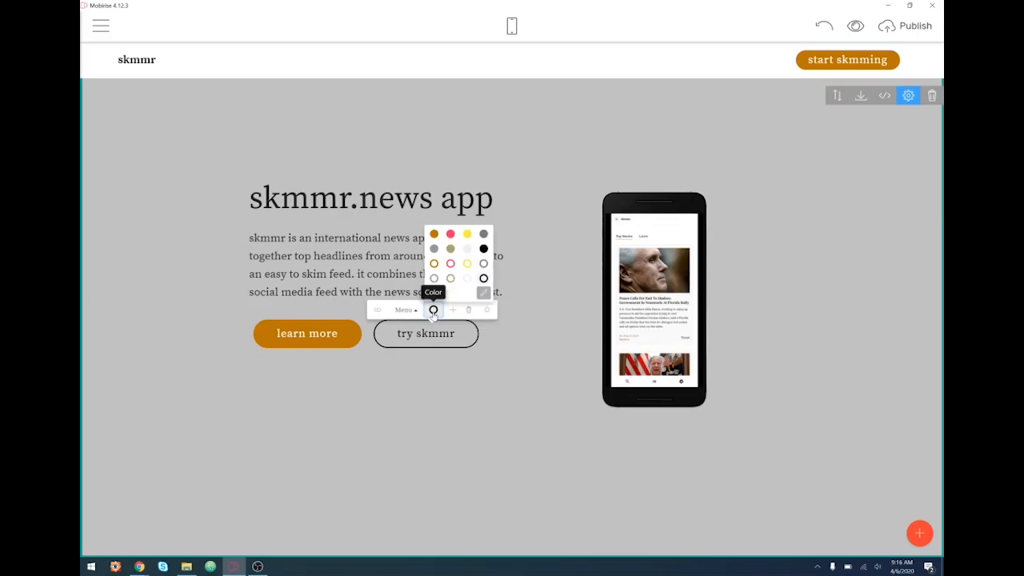
pyautogui.click(452, 272)
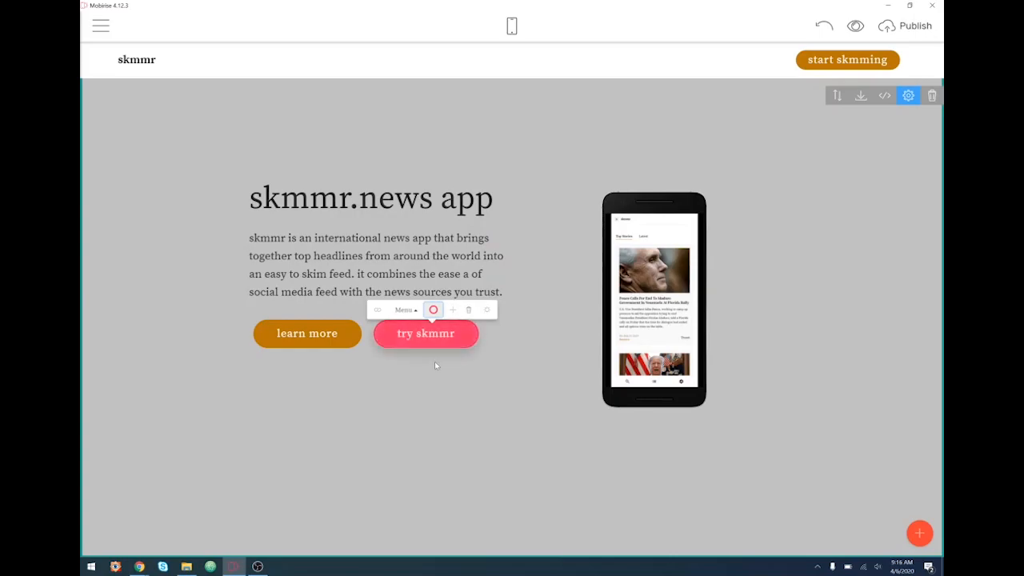
pyautogui.click(432, 309)
pyautogui.click(483, 277)
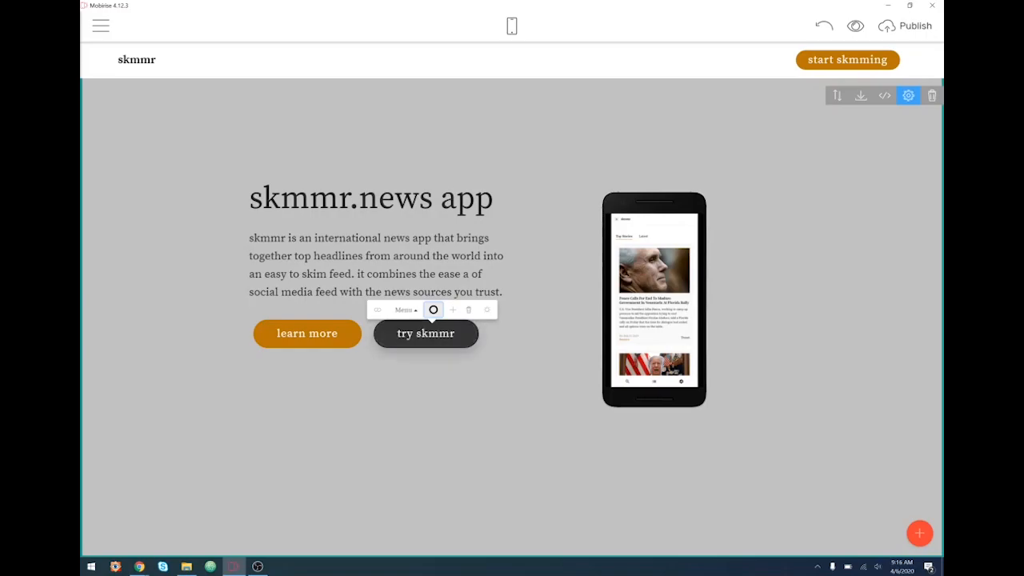
pyautogui.click(433, 310)
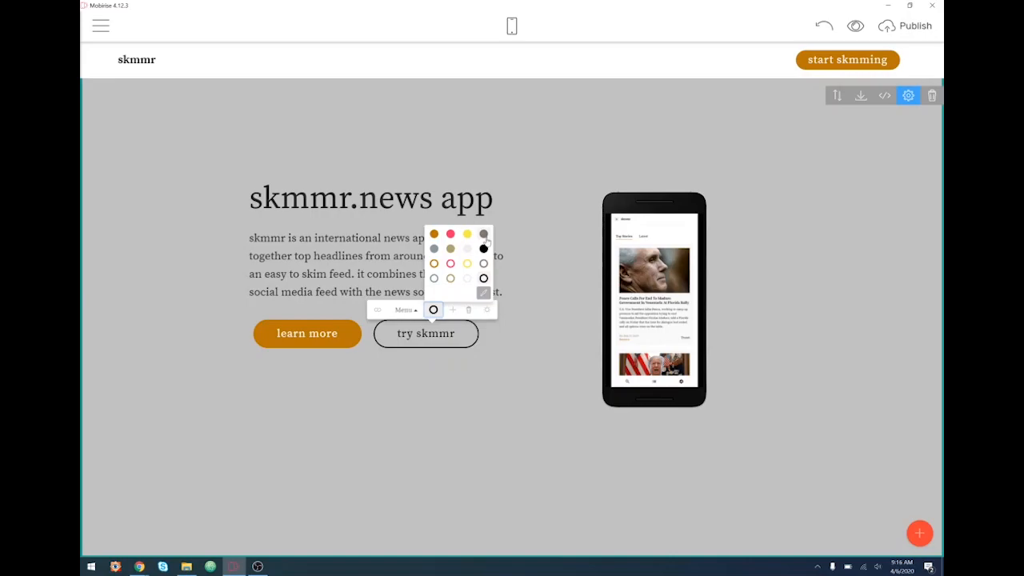
pyautogui.click(483, 233)
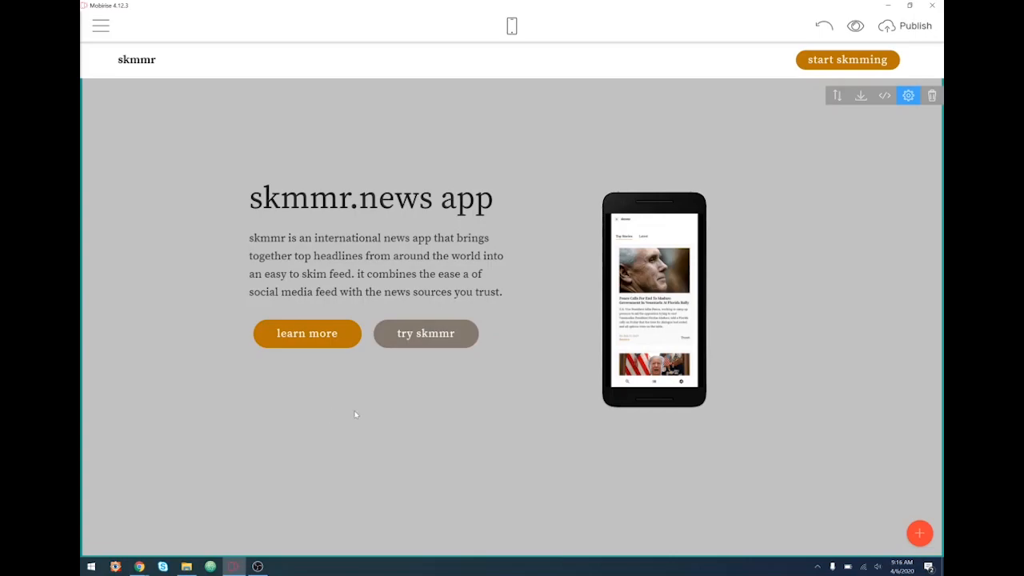
pyautogui.rightClick(436, 337)
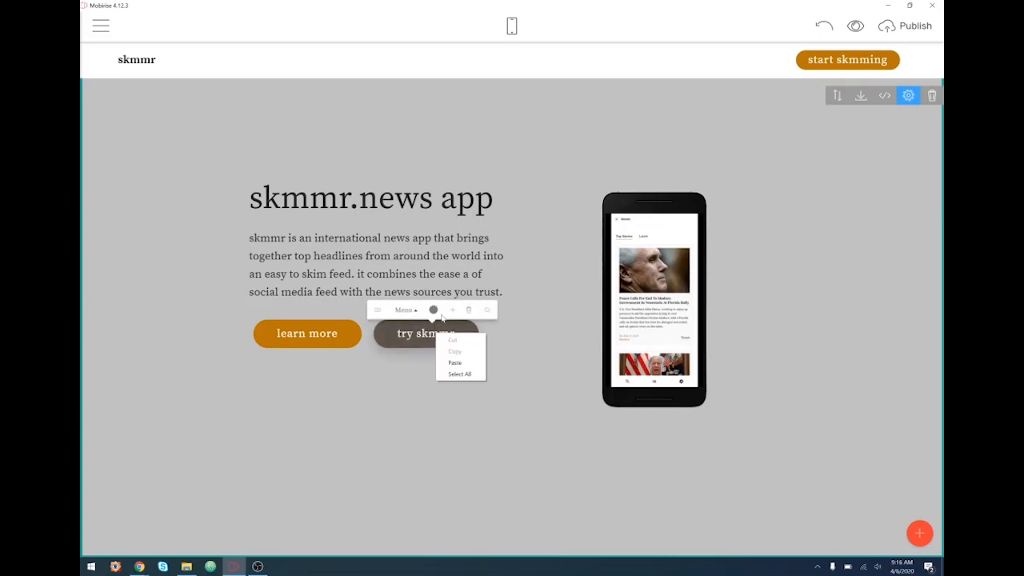
pyautogui.click(433, 310)
pyautogui.click(432, 309)
pyautogui.click(484, 279)
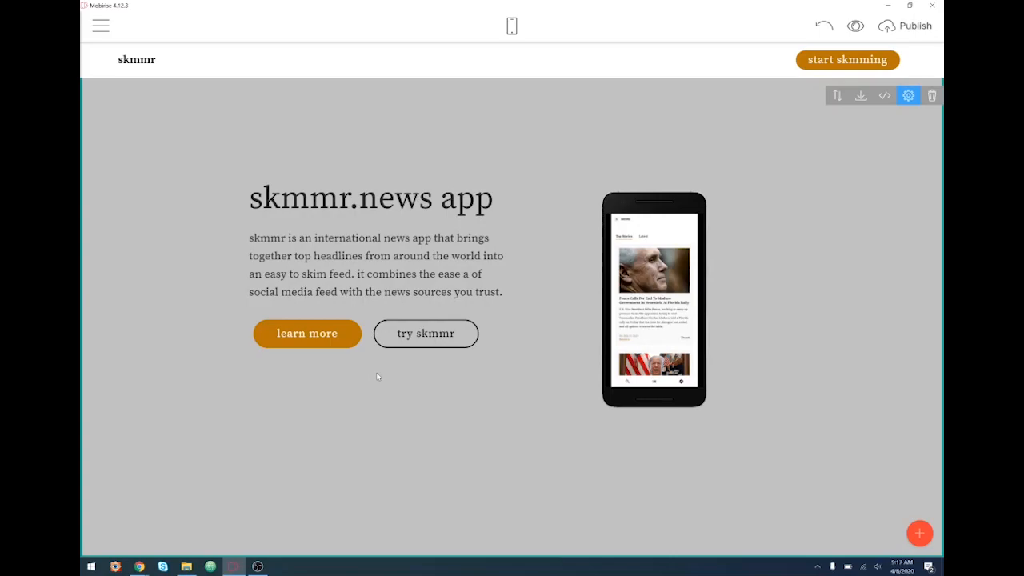
# - Try the blue-gray outline and the brownish-gray outline on the "try skmmr" button
pyautogui.click(425, 334)
pyautogui.click(433, 311)
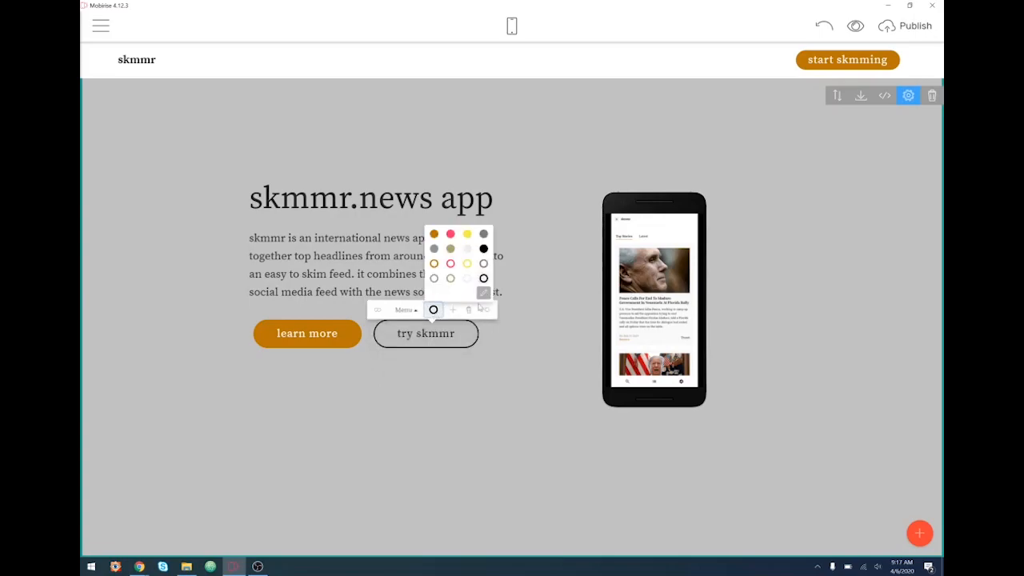
pyautogui.click(433, 279)
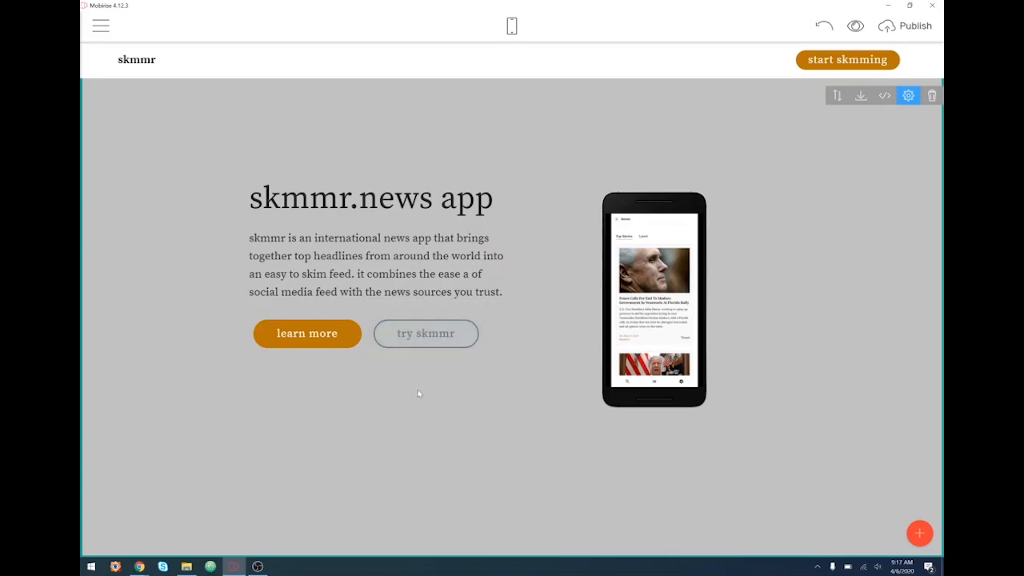
pyautogui.click(436, 336)
pyautogui.click(435, 309)
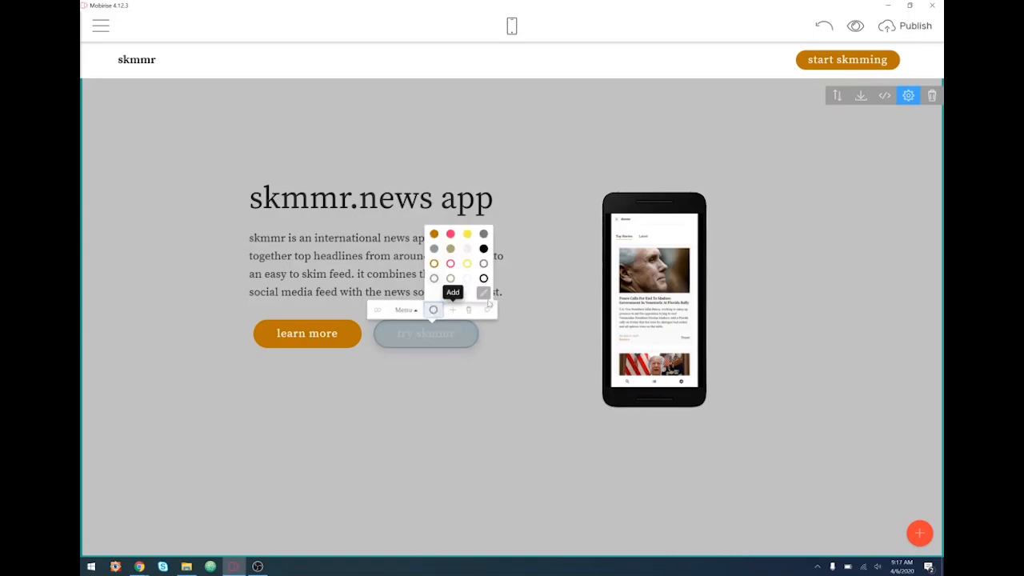
pyautogui.click(436, 400)
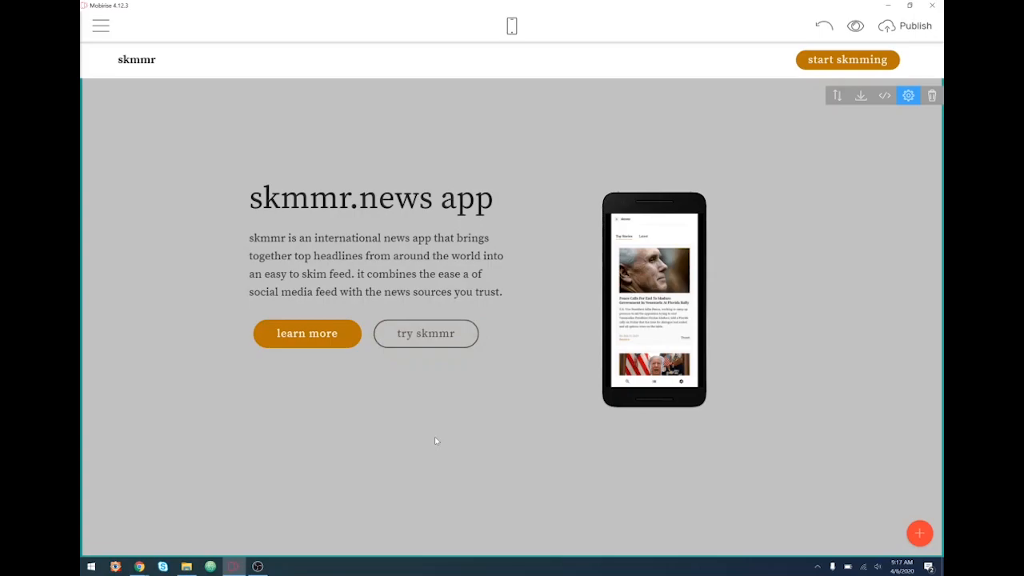
# - Change the blue-gray color for buttons and links in the site styles to light gray
pyautogui.click(447, 336)
pyautogui.click(433, 311)
pyautogui.click(478, 292)
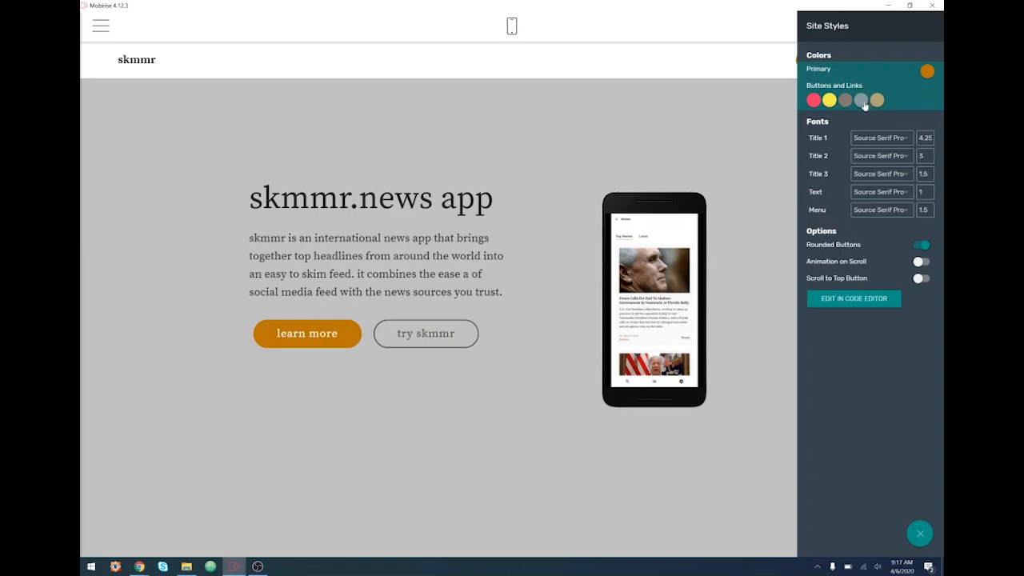
pyautogui.click(863, 104)
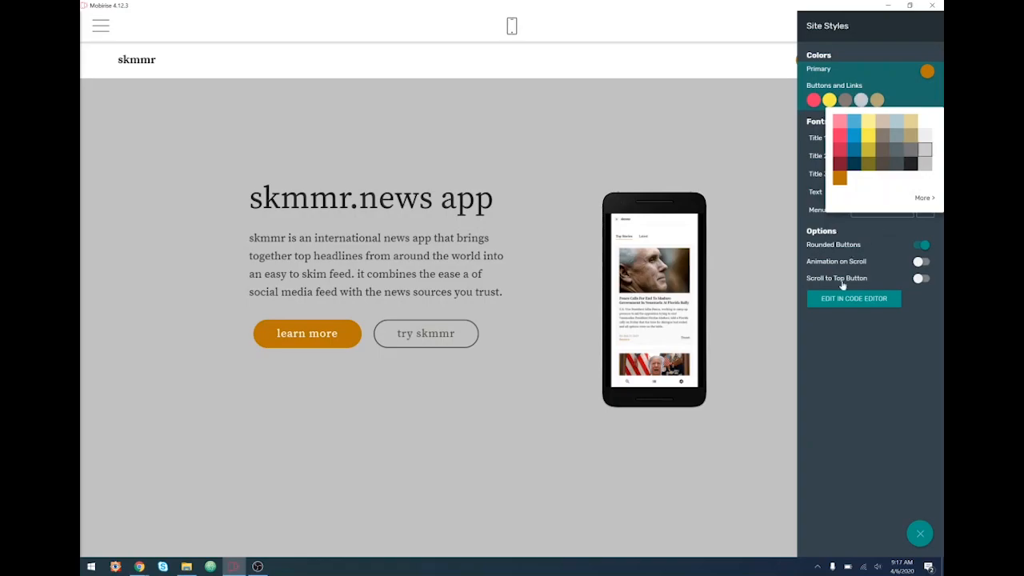
pyautogui.click(420, 436)
# - Test the white outline on the "try skmmr" button, and settle on the black outline style
pyautogui.click(424, 339)
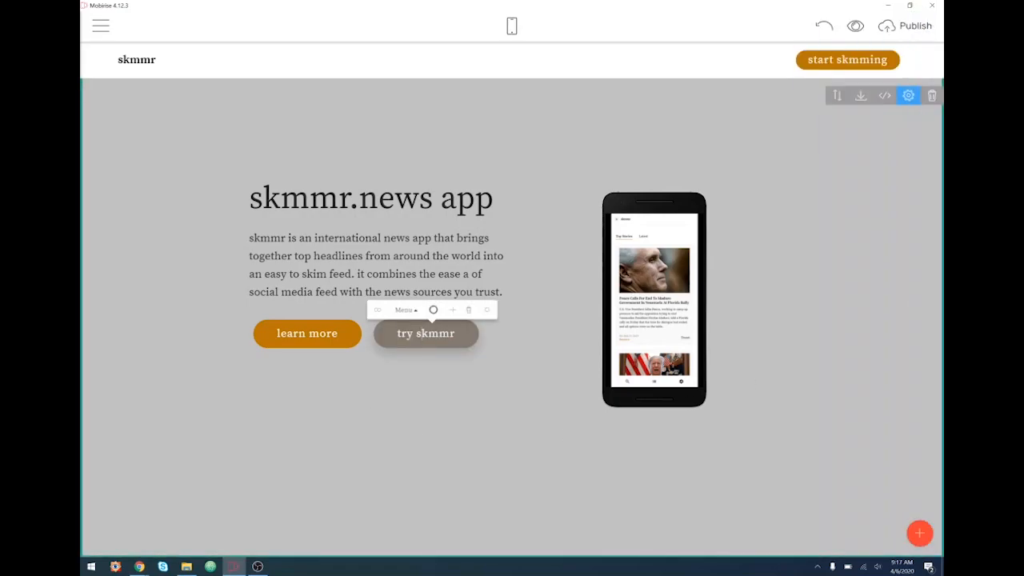
pyautogui.click(433, 309)
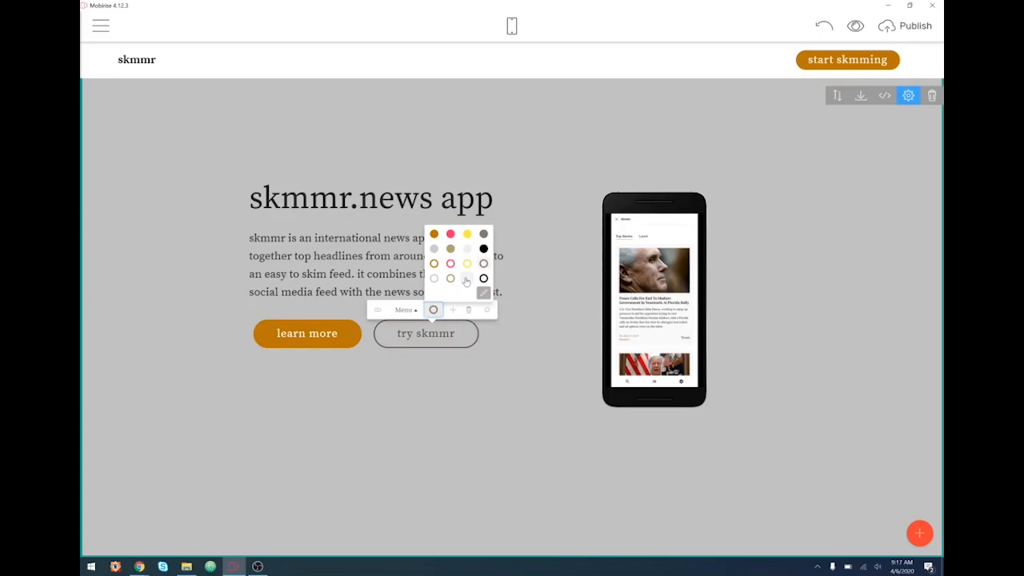
pyautogui.click(467, 280)
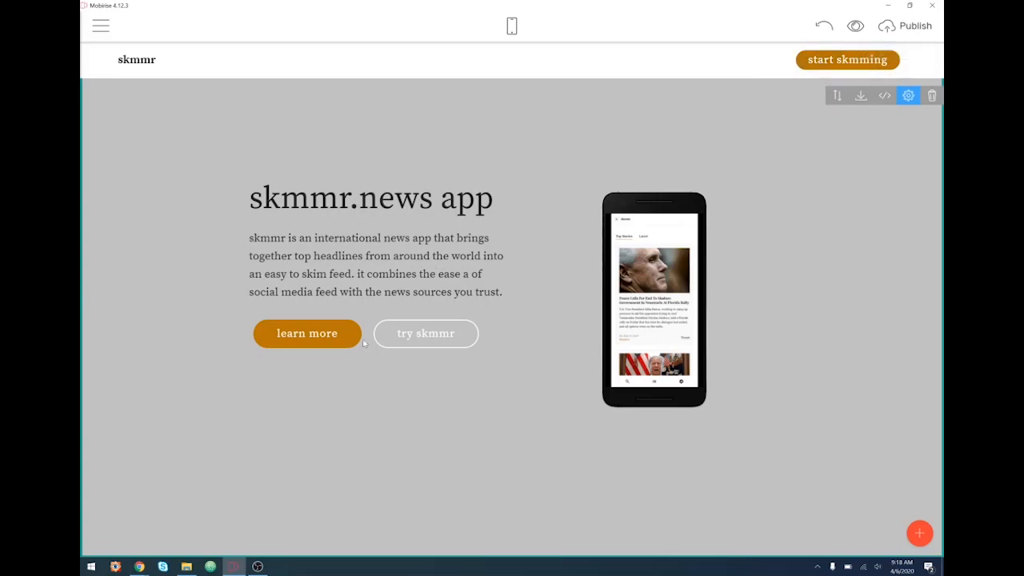
pyautogui.click(434, 338)
pyautogui.click(432, 310)
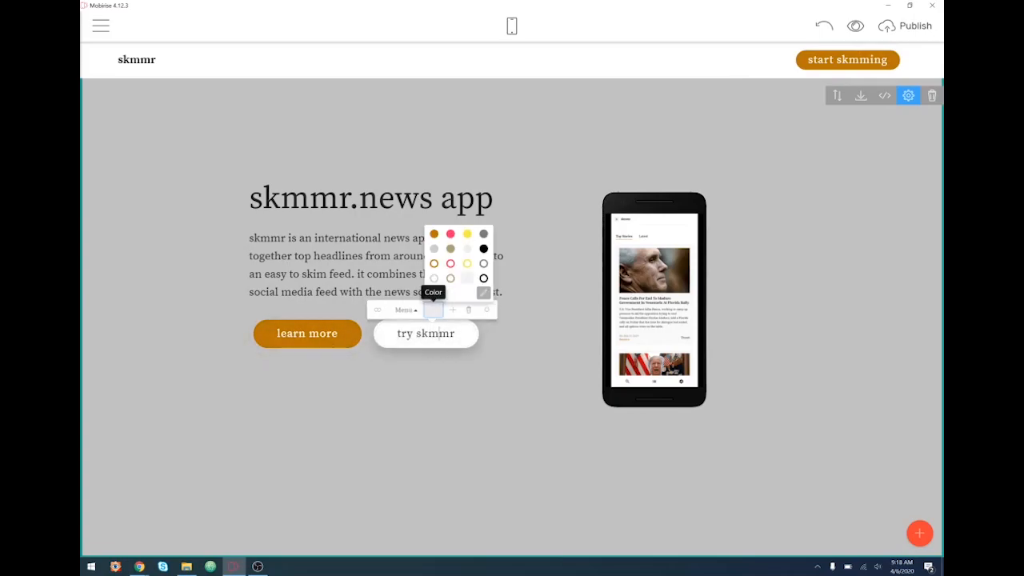
pyautogui.click(483, 278)
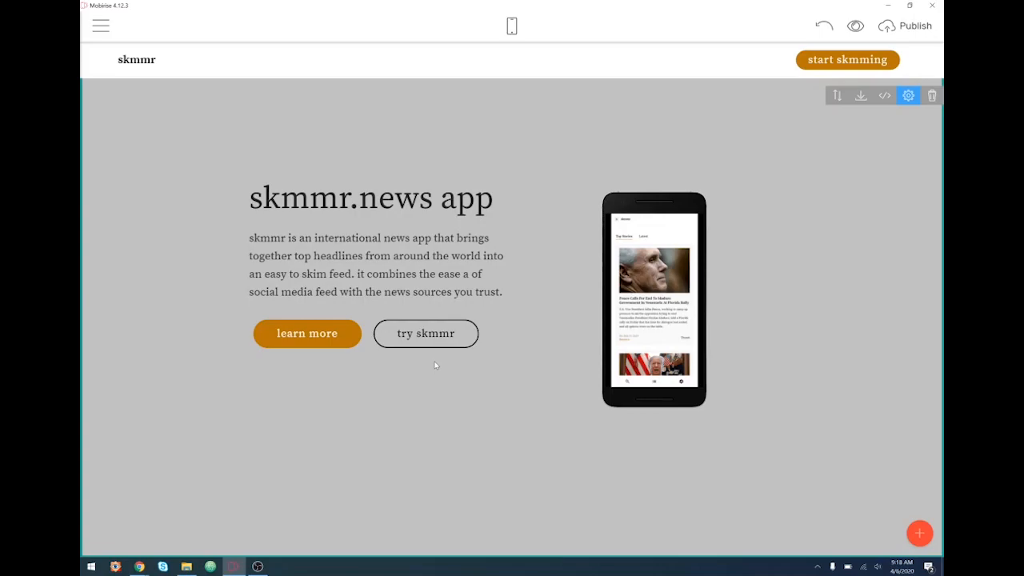
pyautogui.click(439, 335)
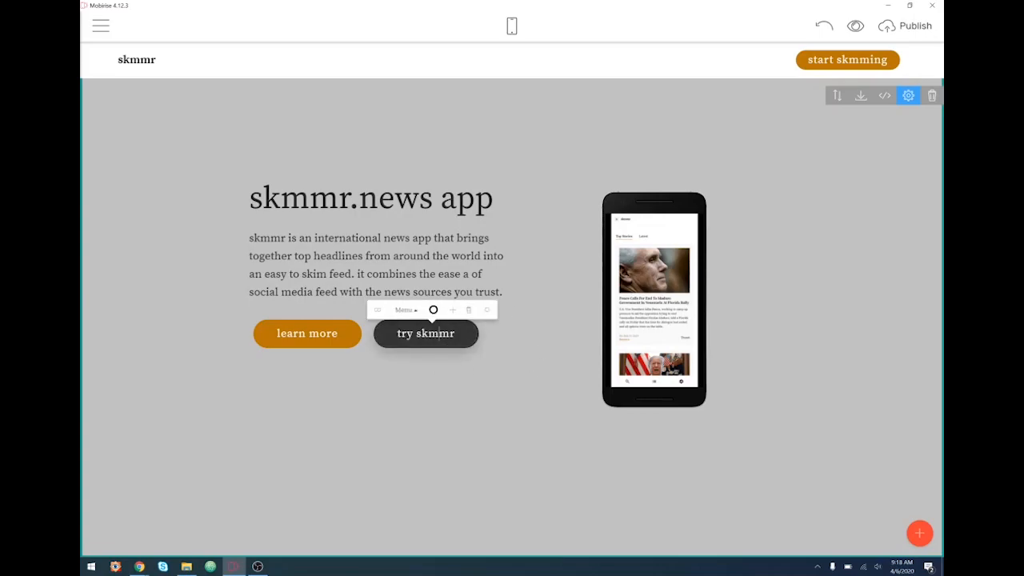
pyautogui.click(377, 311)
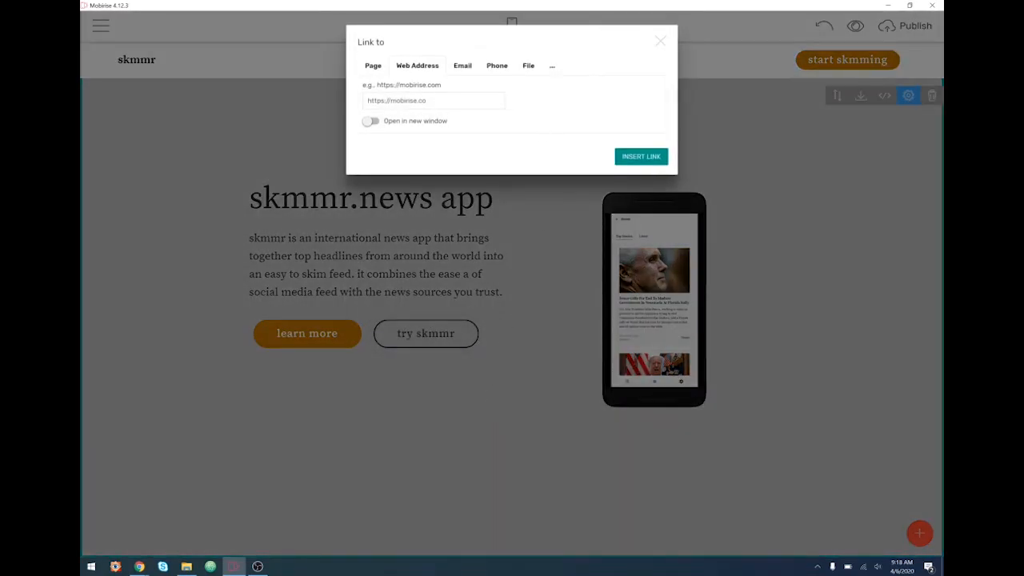
pyautogui.write('ht')
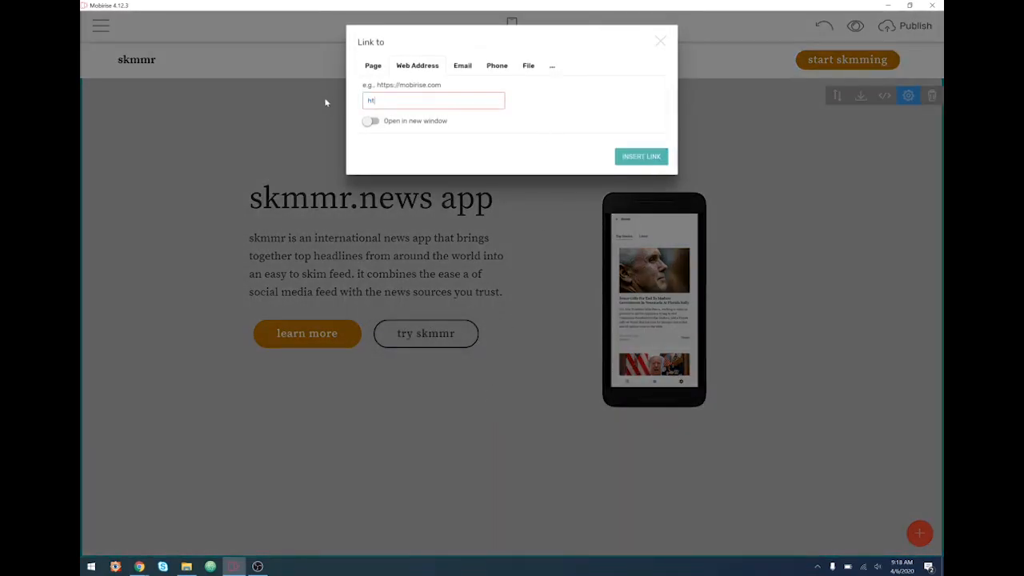
pyautogui.write('tps://skmmr.news')
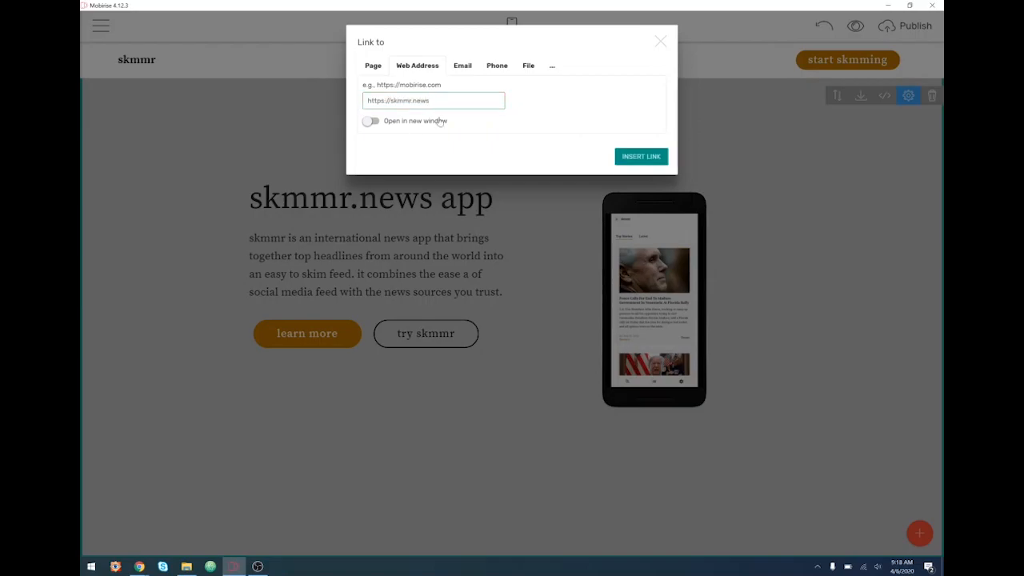
pyautogui.click(370, 121)
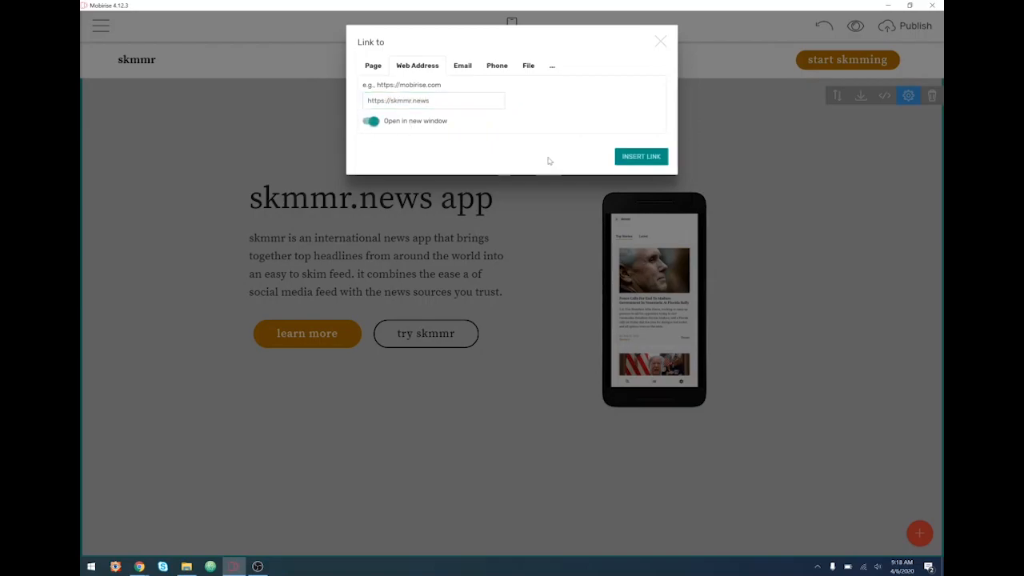
pyautogui.click(639, 157)
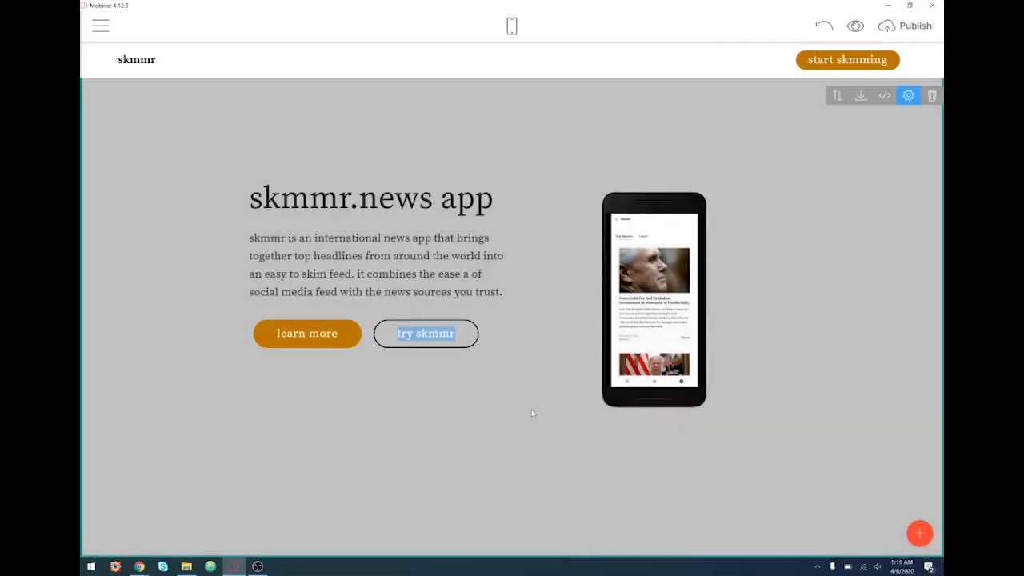
pyautogui.click(427, 339)
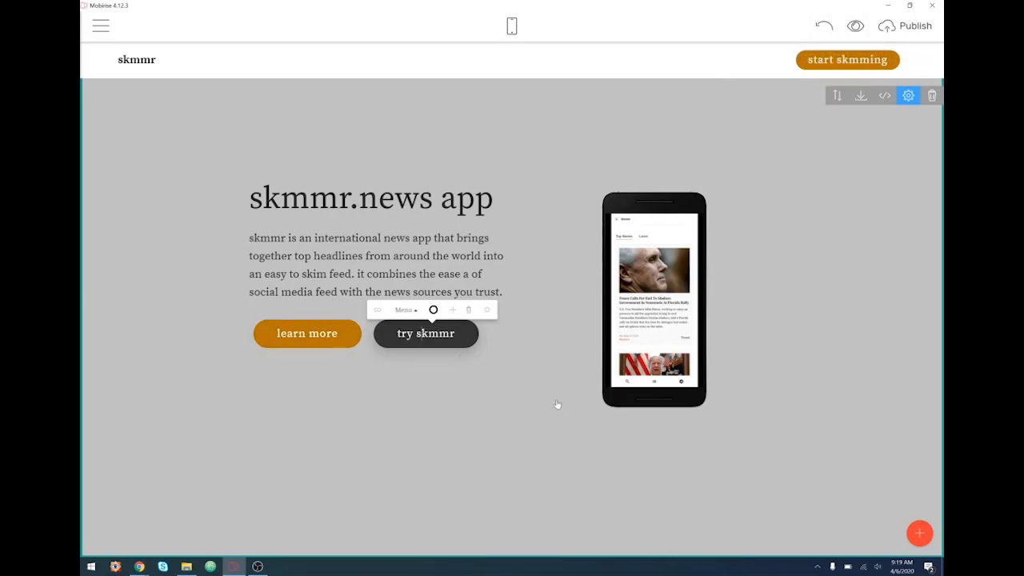
# - Preview the page in the browser, test the links of the "try skmmr" and "learn more" buttons, and close the preview
pyautogui.click(857, 27)
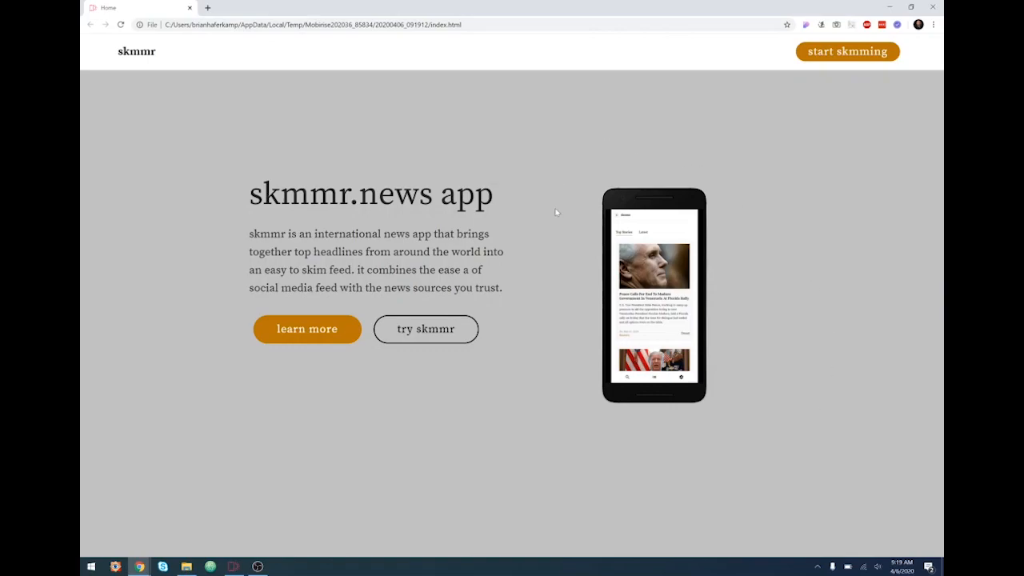
pyautogui.click(431, 336)
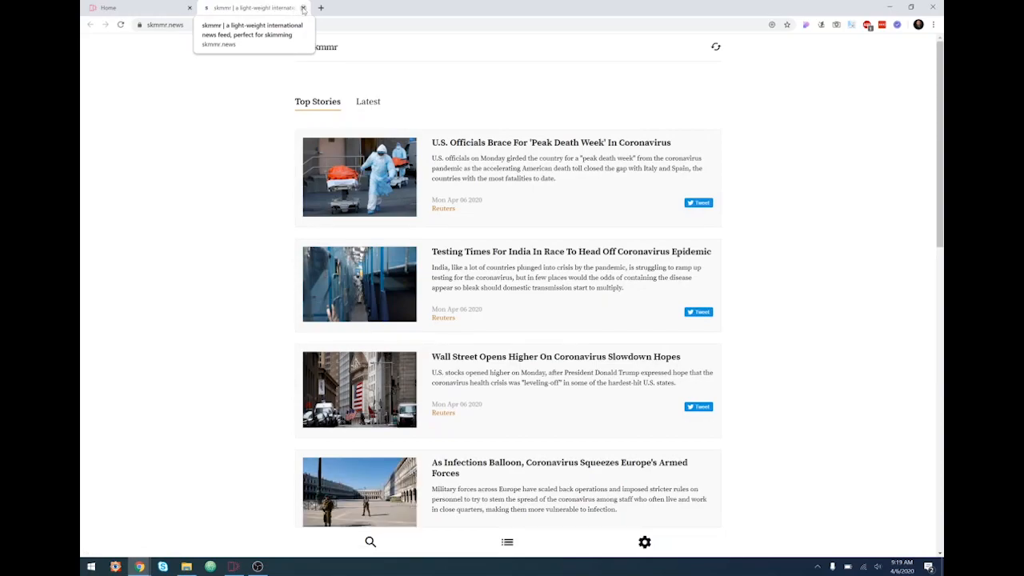
pyautogui.click(112, 8)
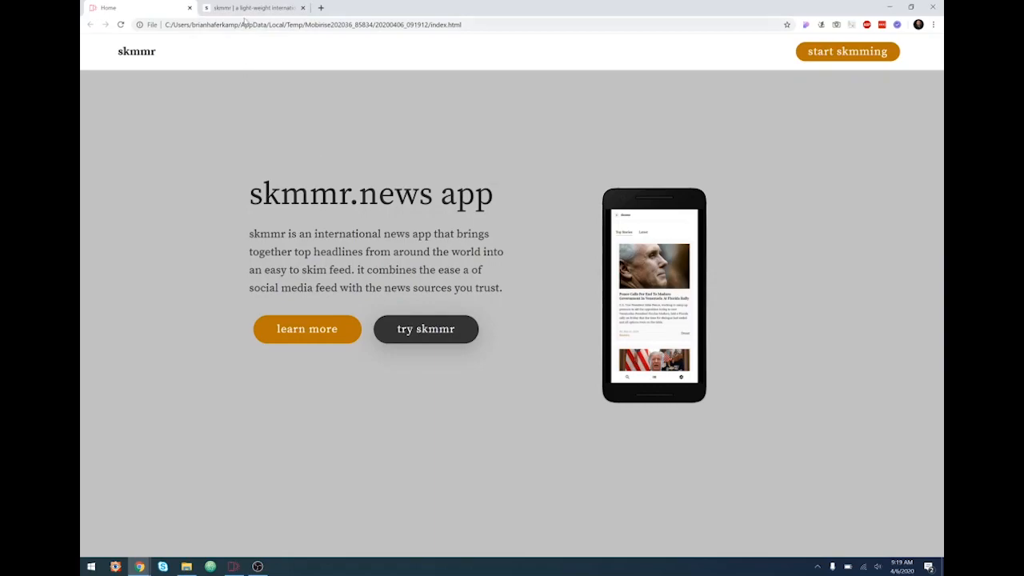
pyautogui.click(306, 8)
pyautogui.click(304, 8)
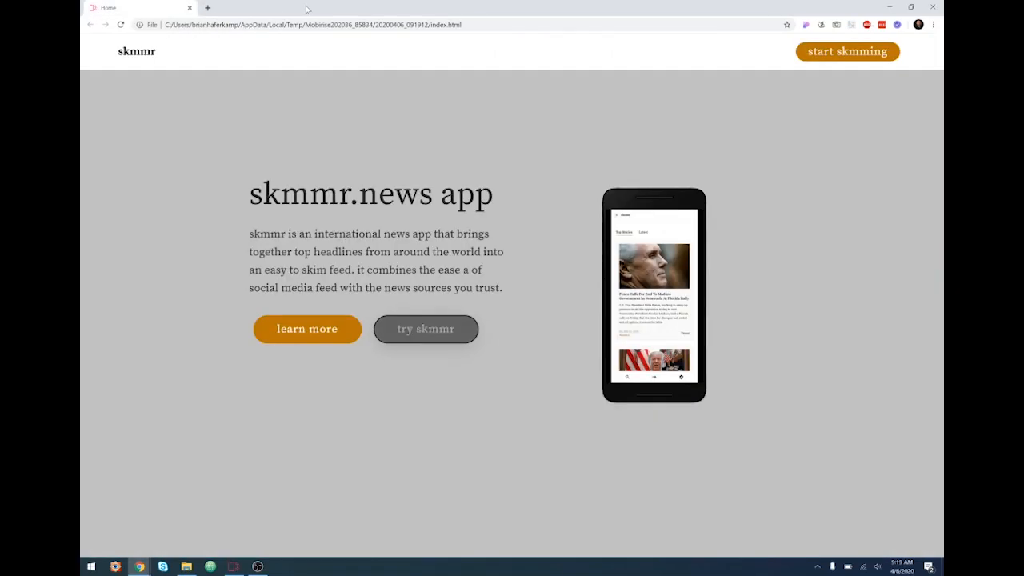
pyautogui.click(324, 334)
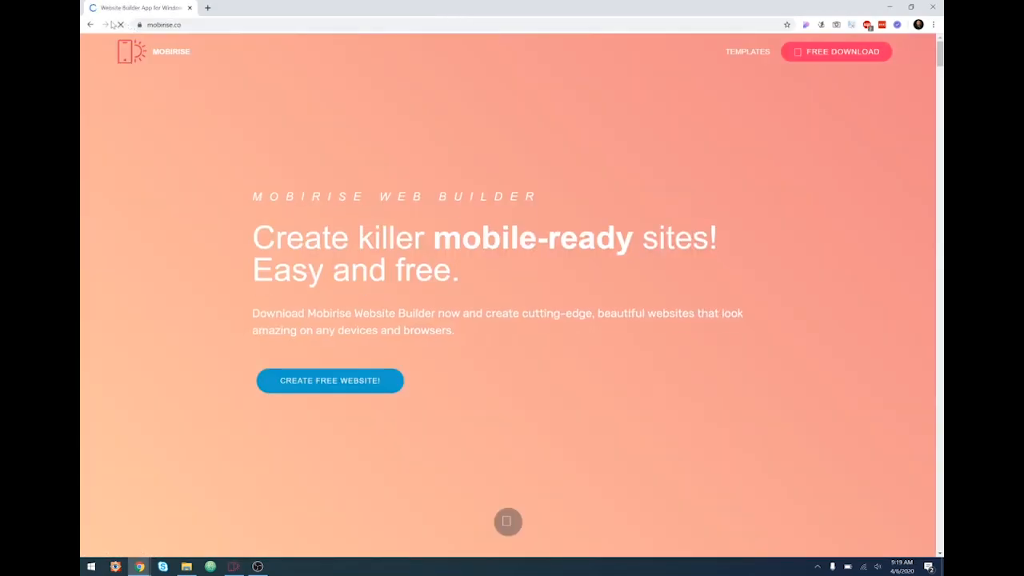
pyautogui.hotkey('alt', 'Left')
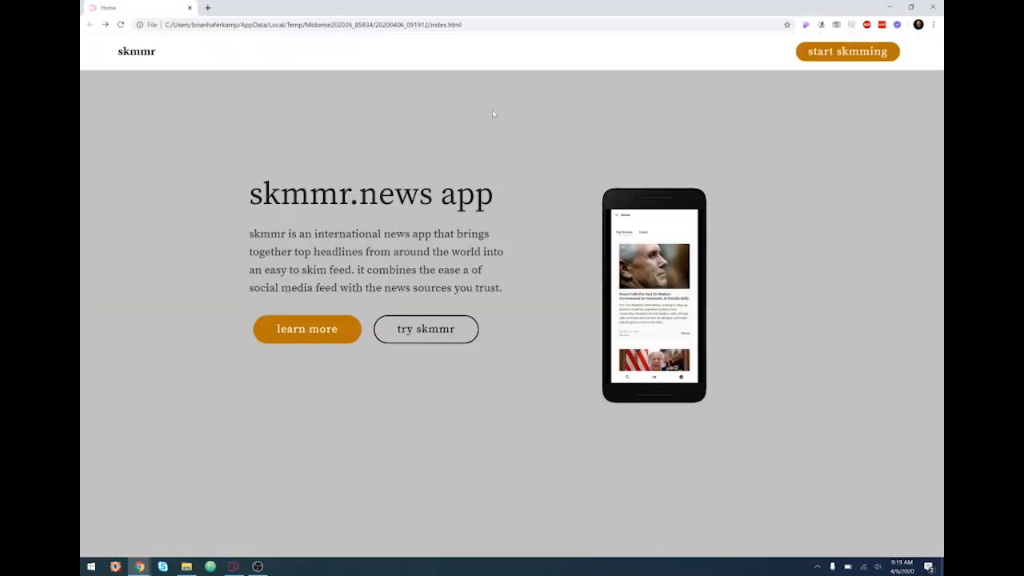
pyautogui.click(189, 8)
pyautogui.click(839, 62)
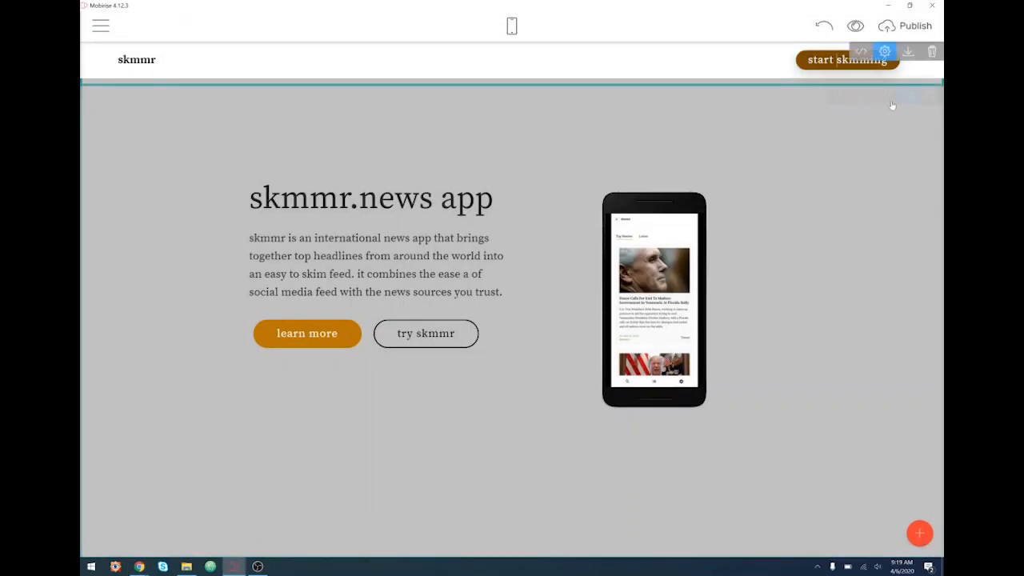
pyautogui.click(792, 81)
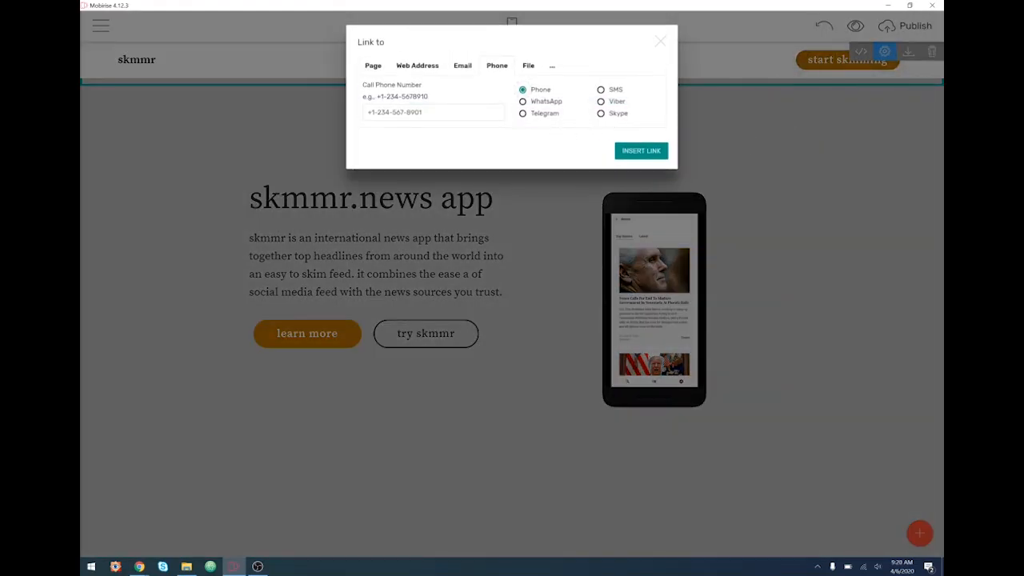
pyautogui.click(418, 67)
pyautogui.write('https://skmmr.news')
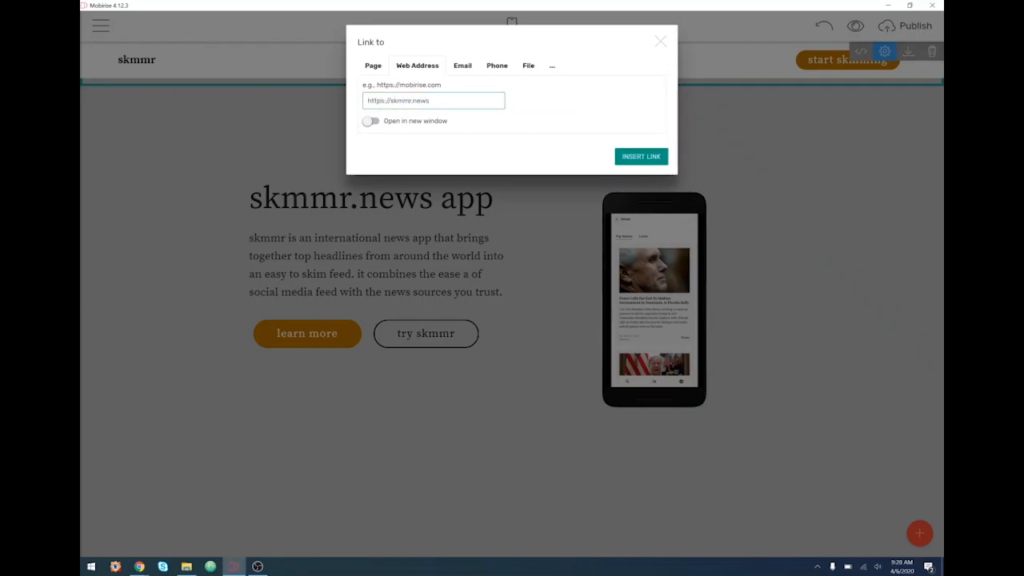
pyautogui.click(369, 121)
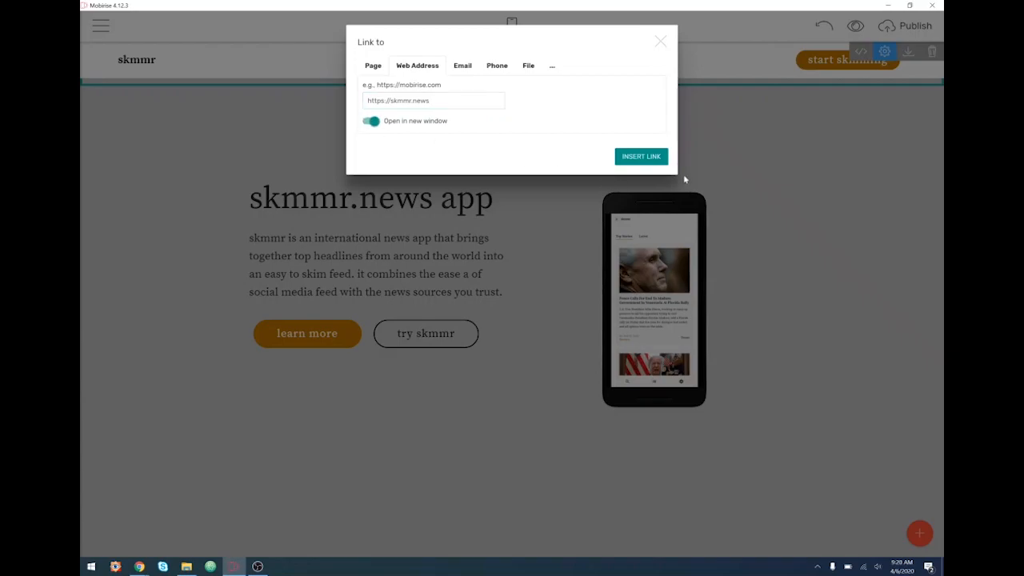
pyautogui.click(640, 157)
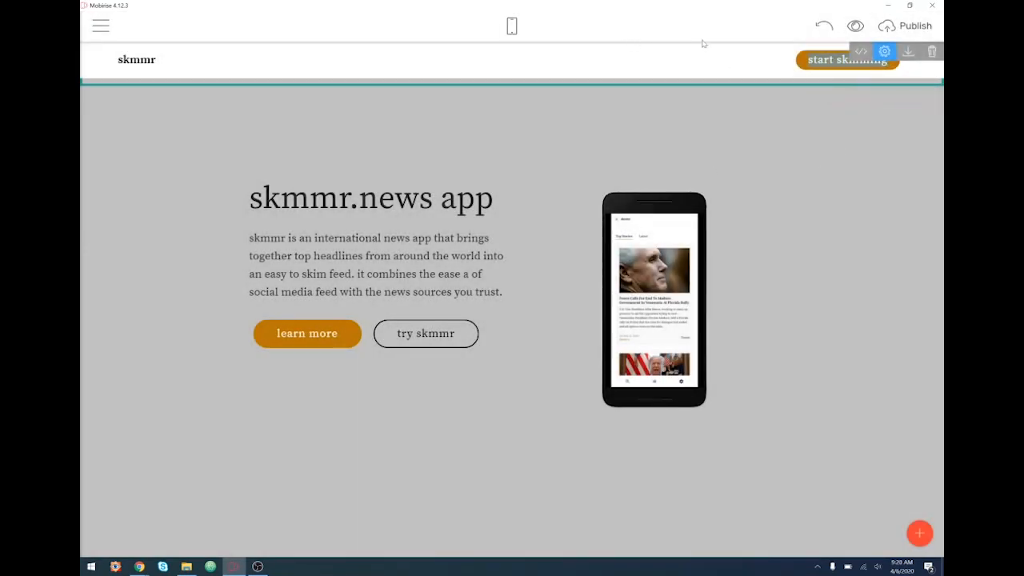
# - Preview the page in the browser, test the menu button's link and review the intro text, closing the preview at the end
pyautogui.click(855, 25)
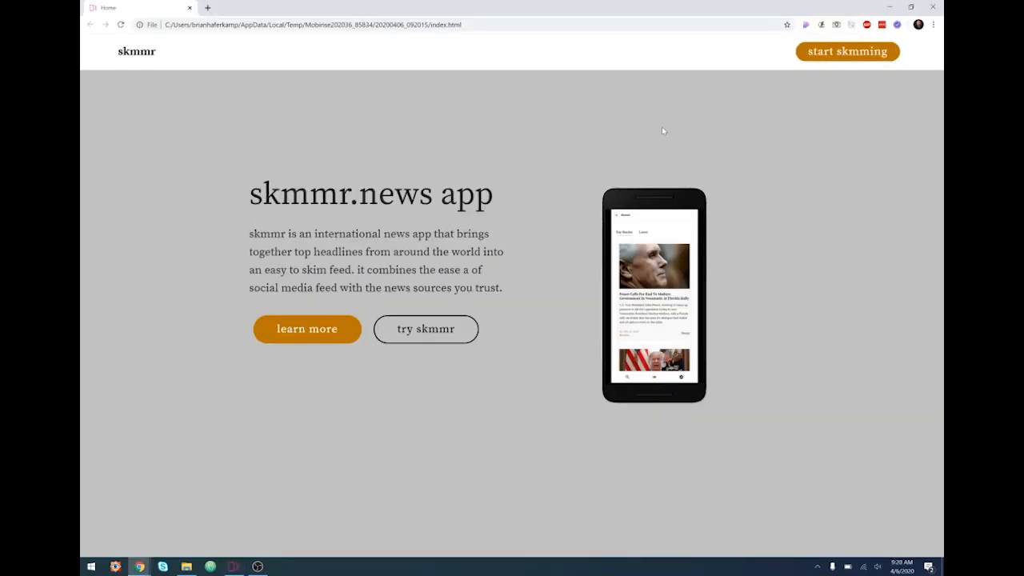
pyautogui.click(861, 54)
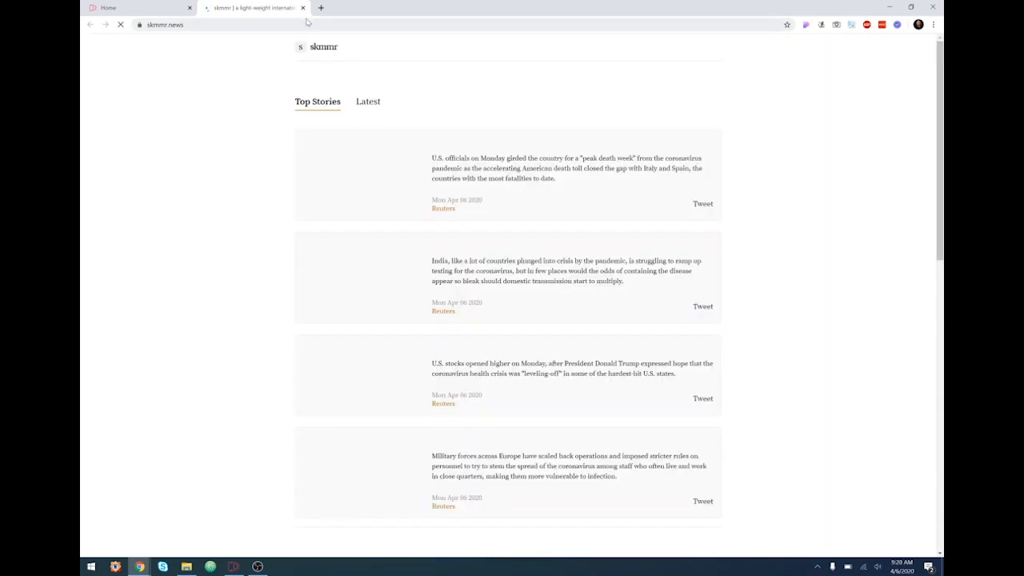
pyautogui.click(302, 7)
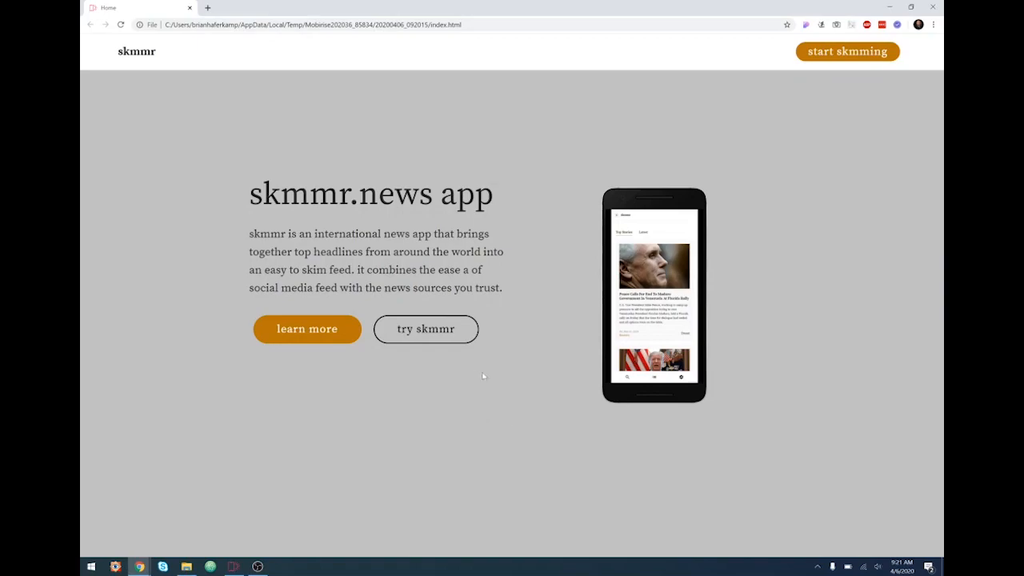
pyautogui.moveTo(356, 270); pyautogui.dragTo(499, 288)
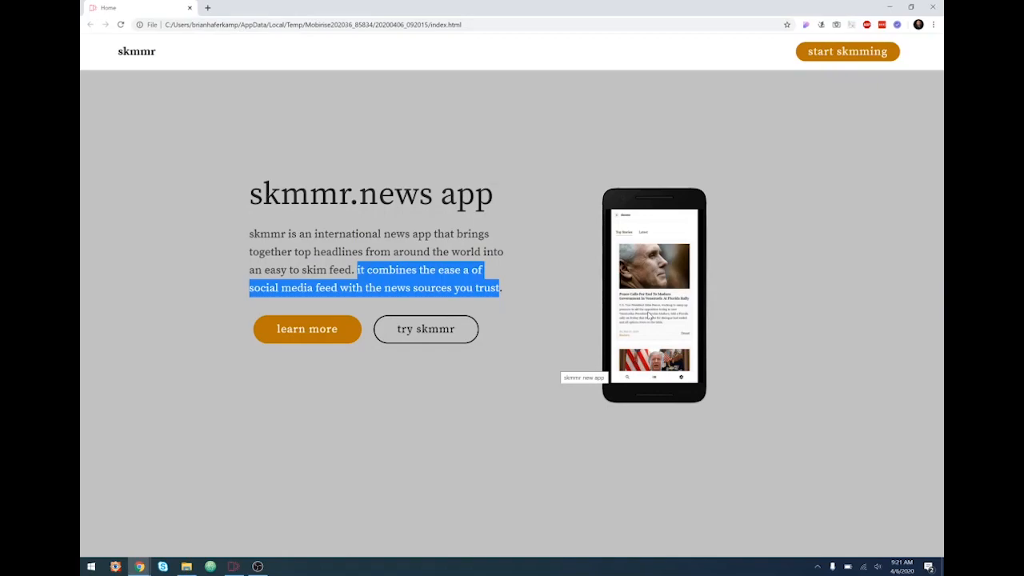
pyautogui.click(415, 284)
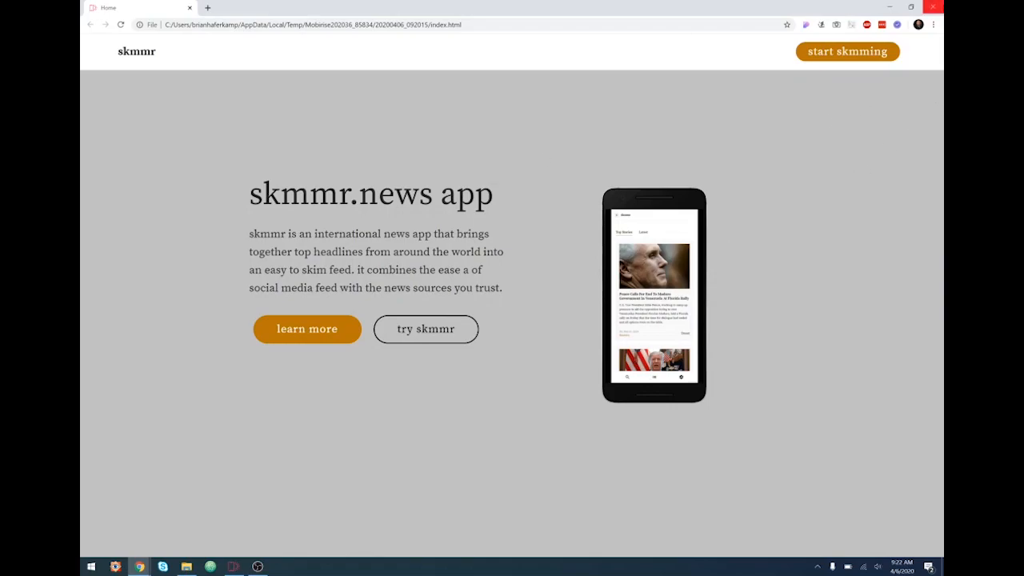
pyautogui.click(931, 6)
pyautogui.click(908, 95)
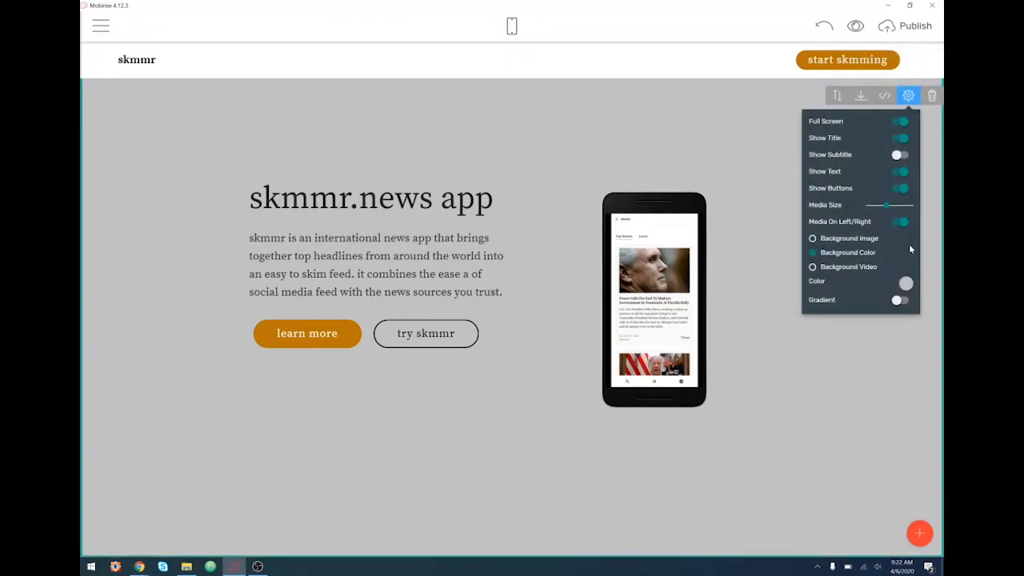
pyautogui.moveTo(886, 205)
pyautogui.mouseDown()
pyautogui.moveTo(897, 205)
pyautogui.moveTo(884, 205)
pyautogui.mouseUp()
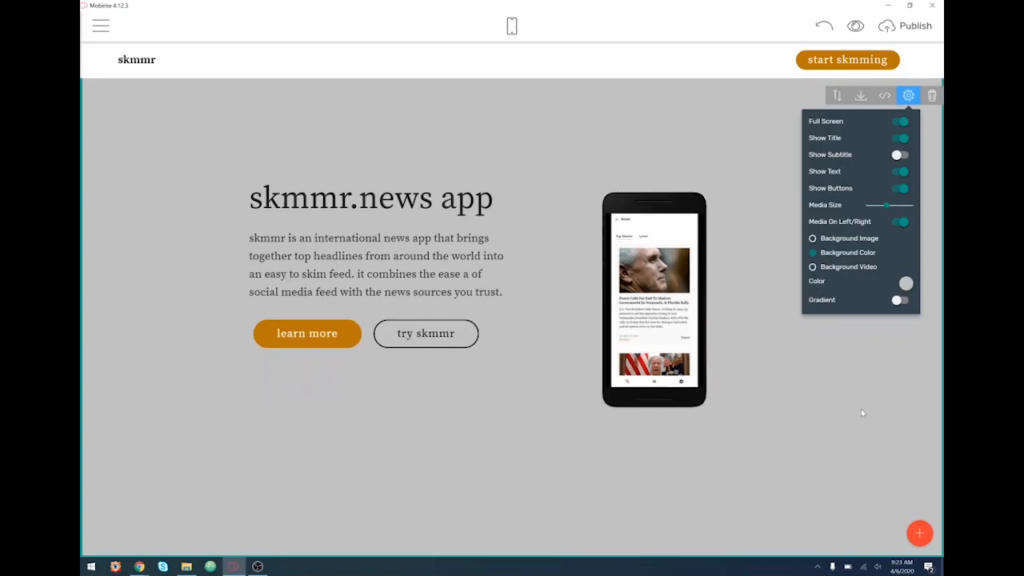
pyautogui.click(837, 429)
# - Compare the light gray swatches for the intro header's background color, and settle on the very light gray
pyautogui.click(908, 96)
pyautogui.click(906, 283)
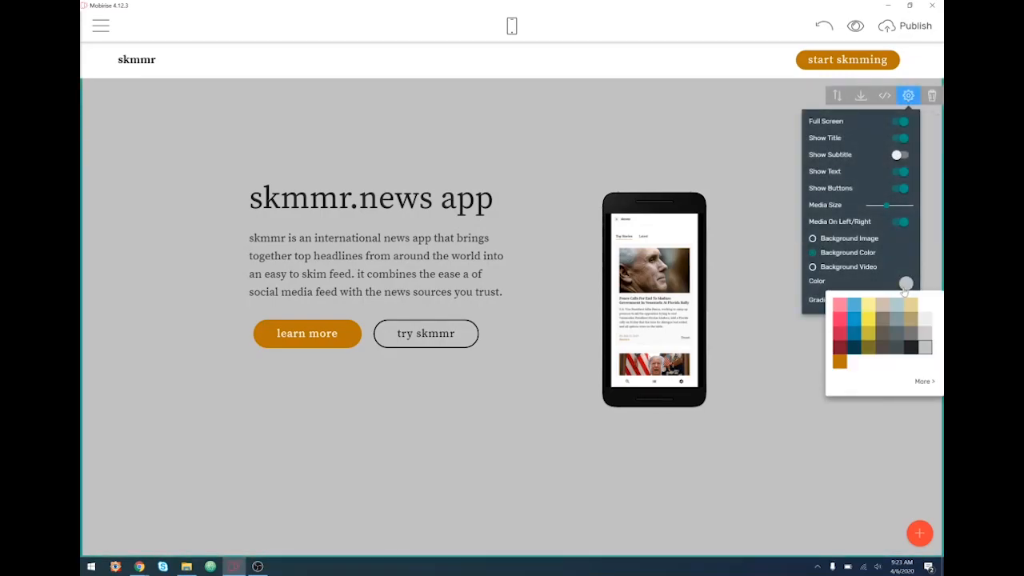
pyautogui.click(926, 321)
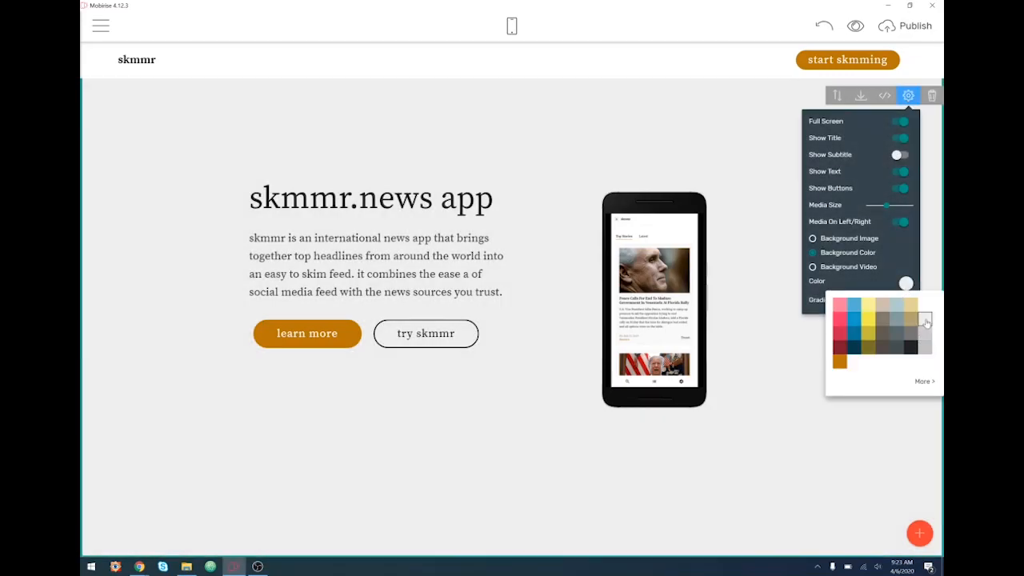
pyautogui.click(925, 325)
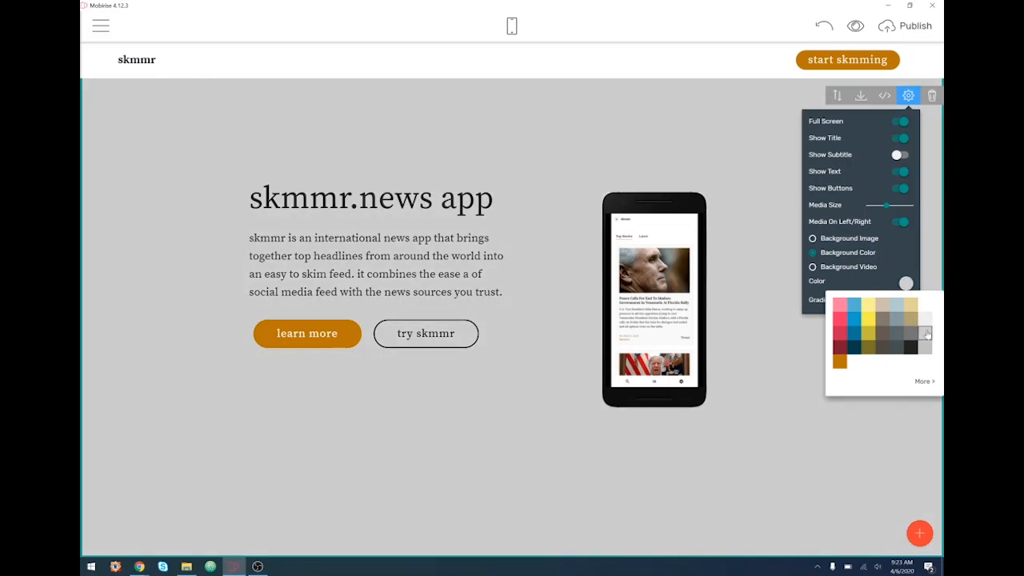
pyautogui.click(925, 318)
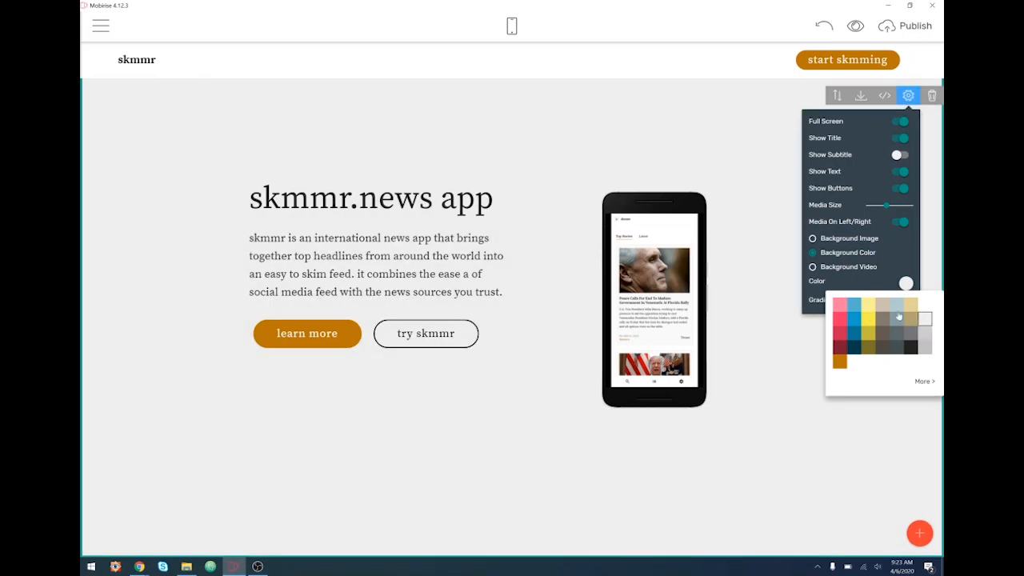
pyautogui.click(790, 330)
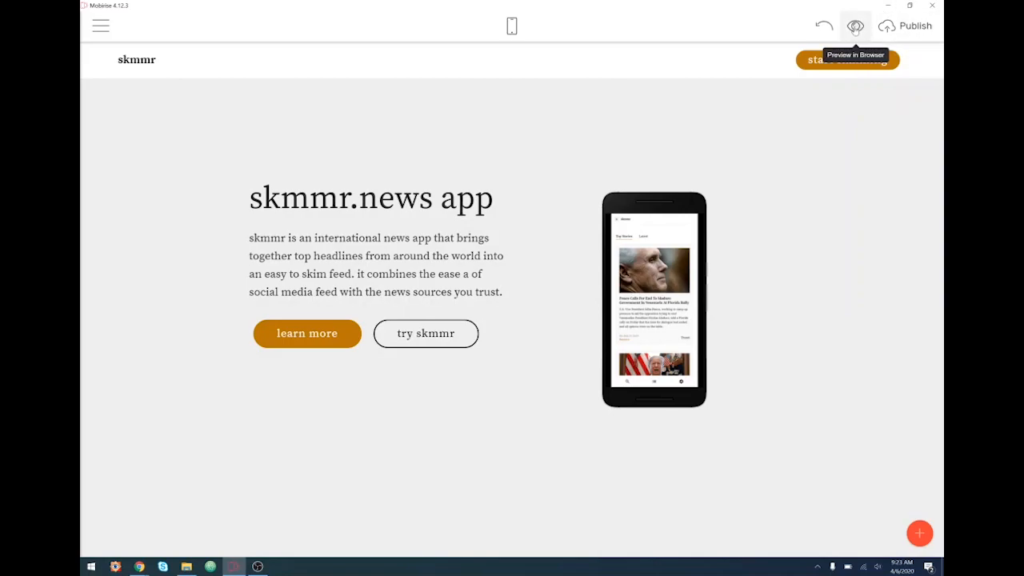
# - Preview the page, follow the "try skmmr" link, and compare the live app's stories and Sources list with the landing page
pyautogui.click(852, 27)
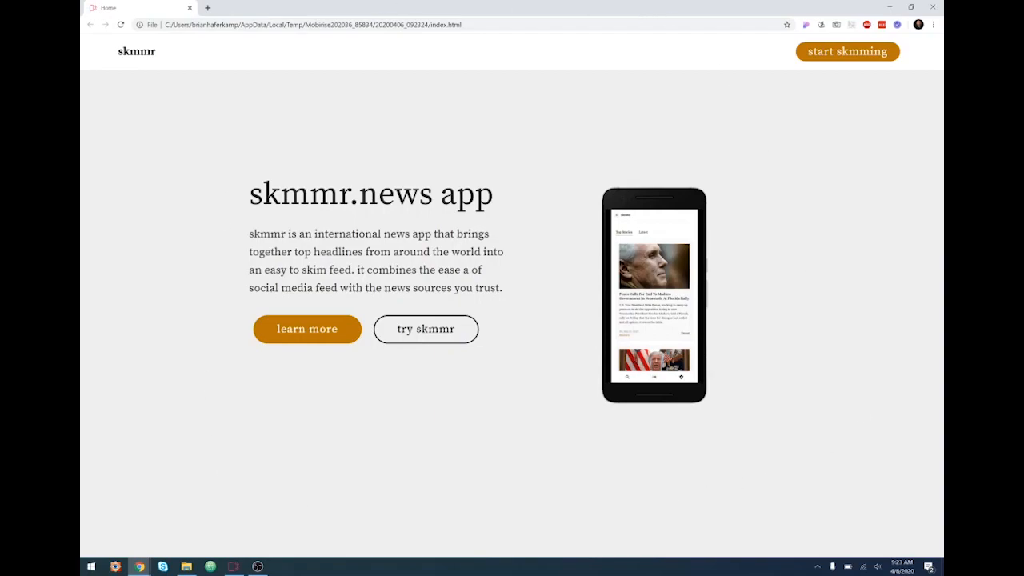
pyautogui.click(425, 330)
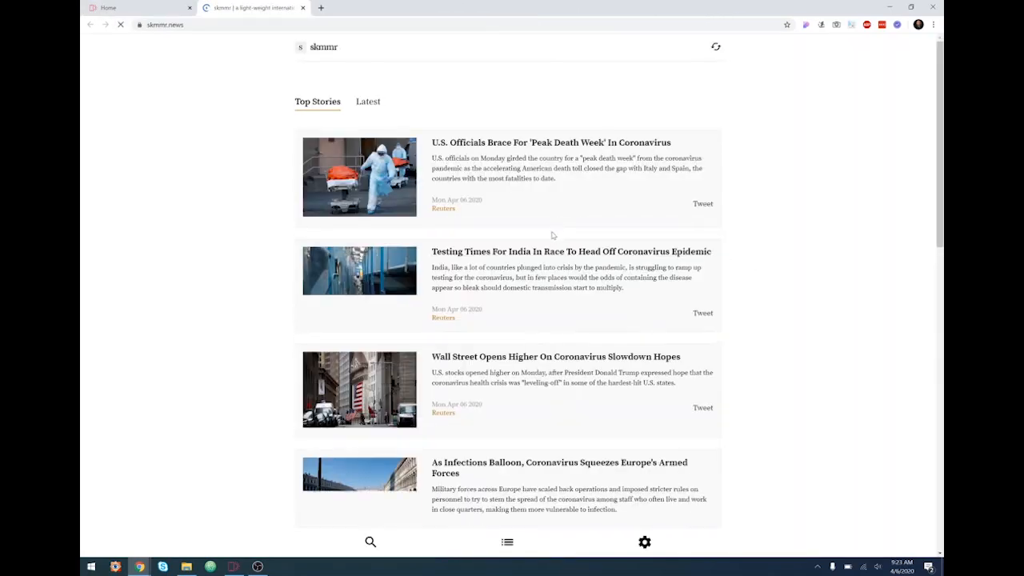
pyautogui.scroll(-4, 803, 252)
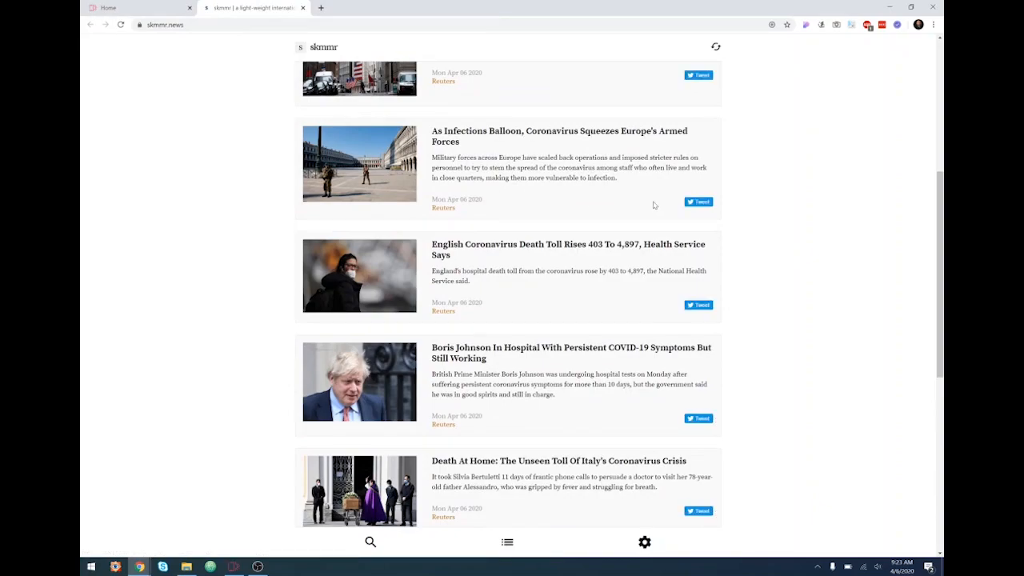
pyautogui.scroll(-4, 783, 285)
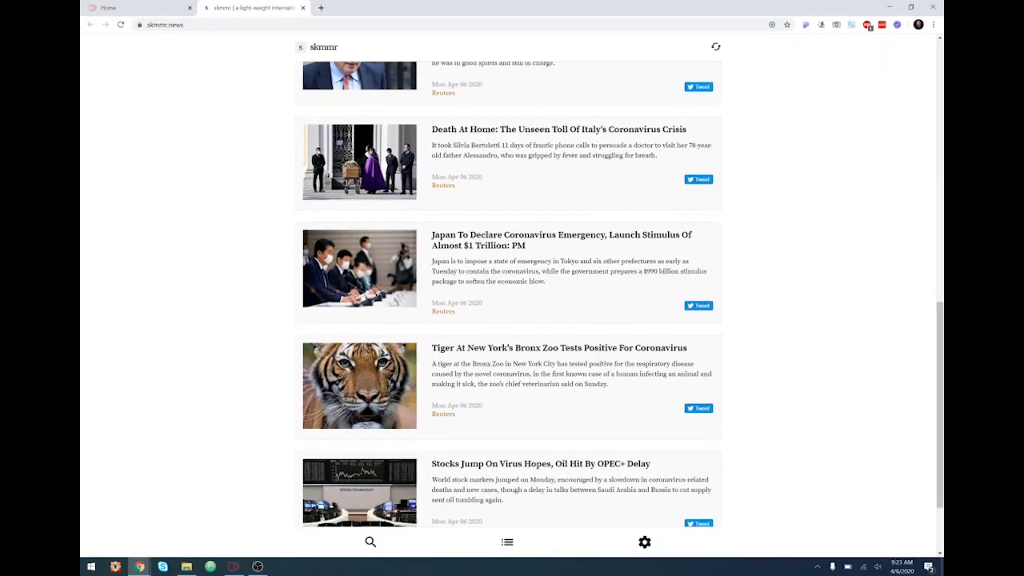
pyautogui.scroll(-2, 543, 359)
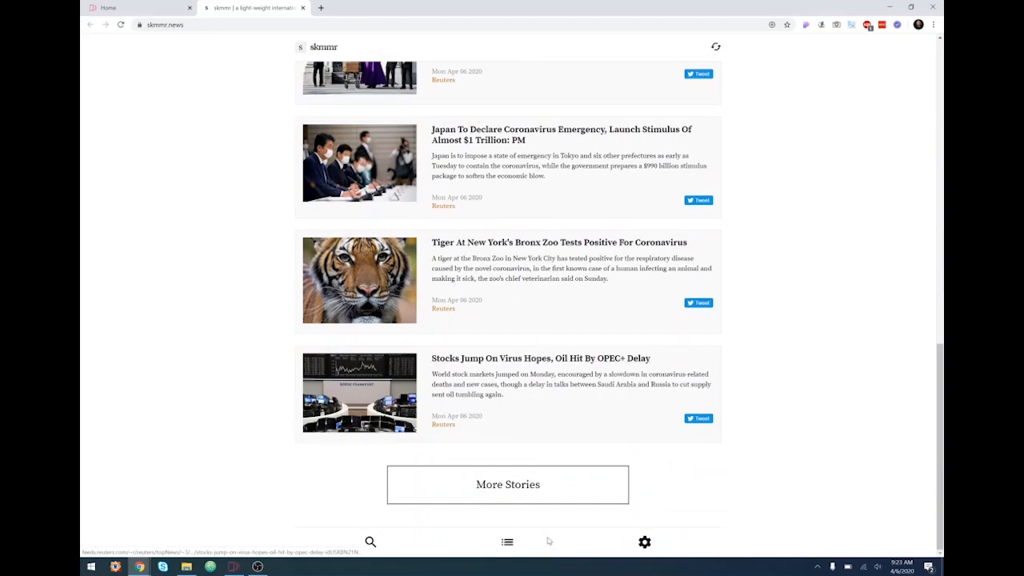
pyautogui.click(507, 542)
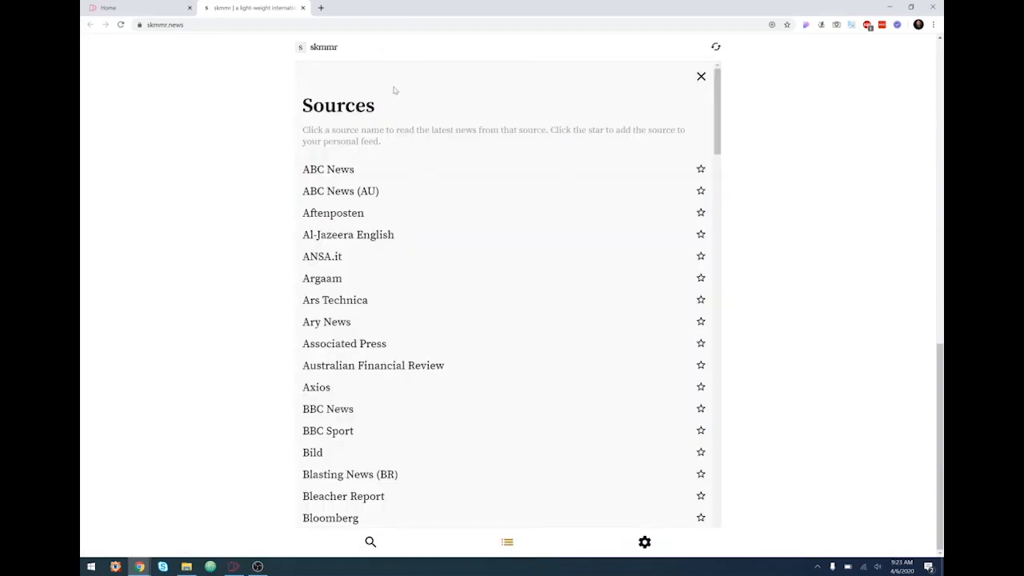
pyautogui.click(164, 8)
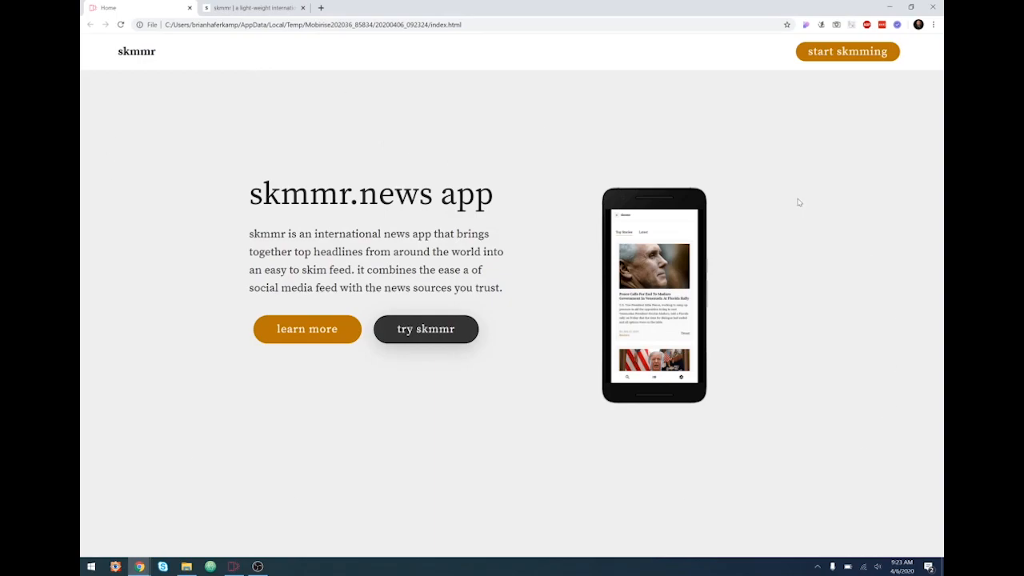
pyautogui.hotkey('ctrl', 'Tab')
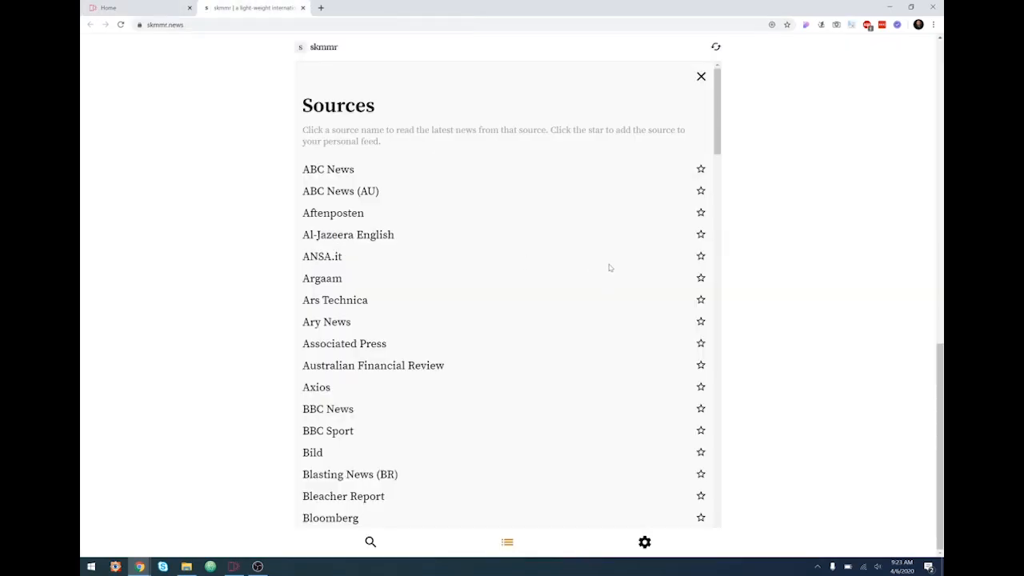
# - Inspect the live app's Sources list and its parent elements up to the navbar-view section for the background color, comparing it with the preview
pyautogui.rightClick(593, 243)
pyautogui.click(651, 362)
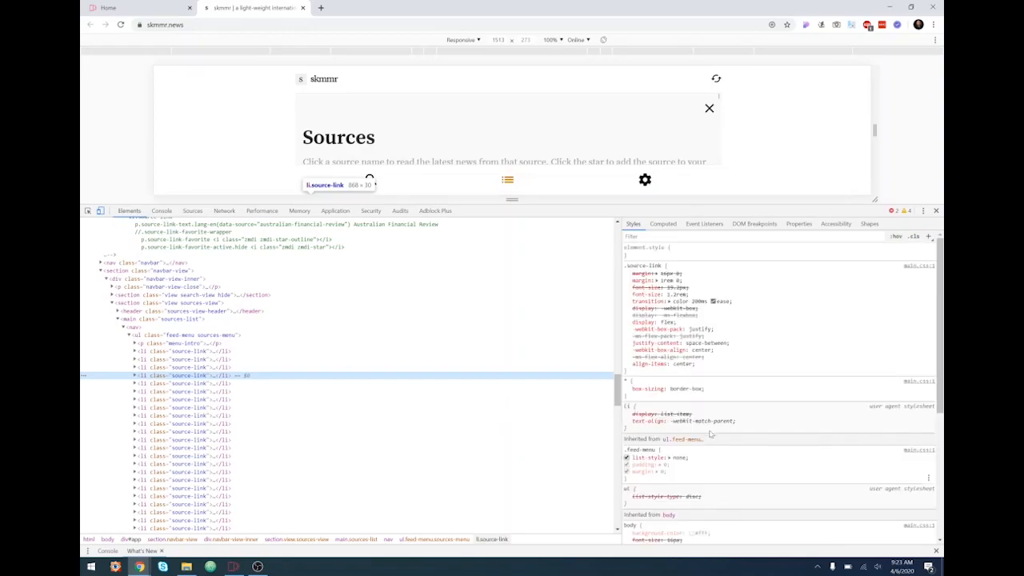
pyautogui.scroll(-3, 736, 412)
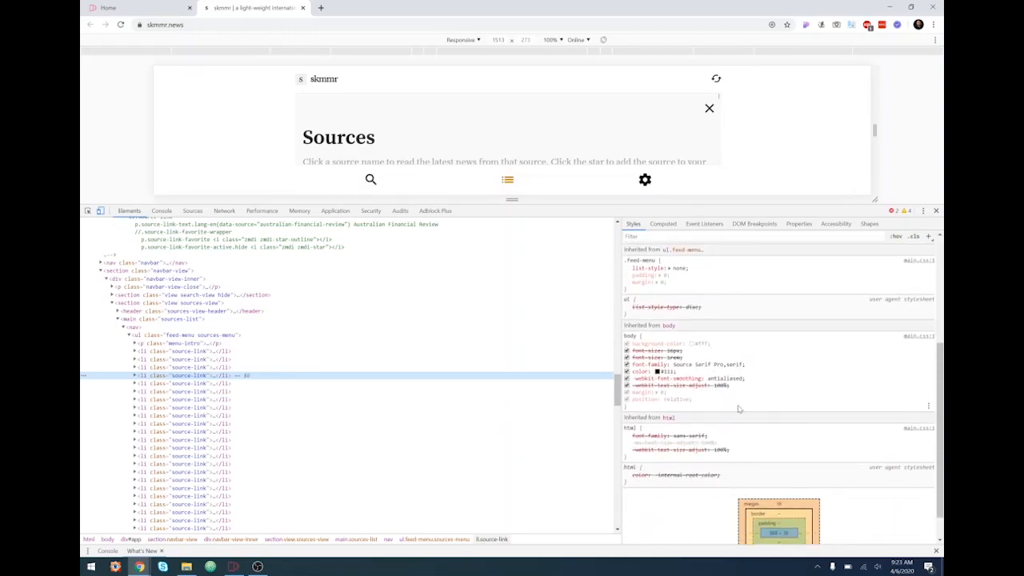
pyautogui.scroll(5, 738, 409)
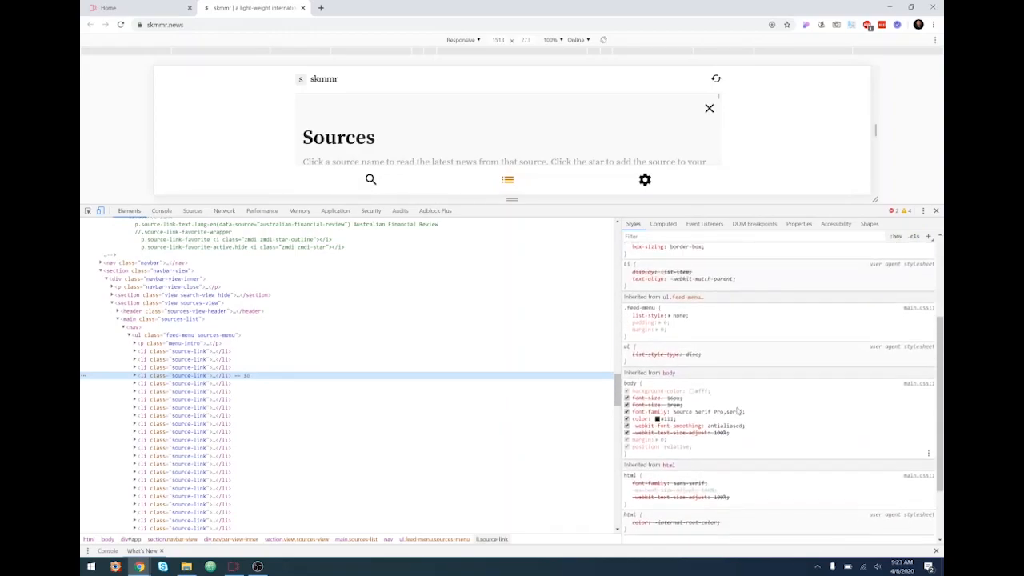
pyautogui.click(169, 337)
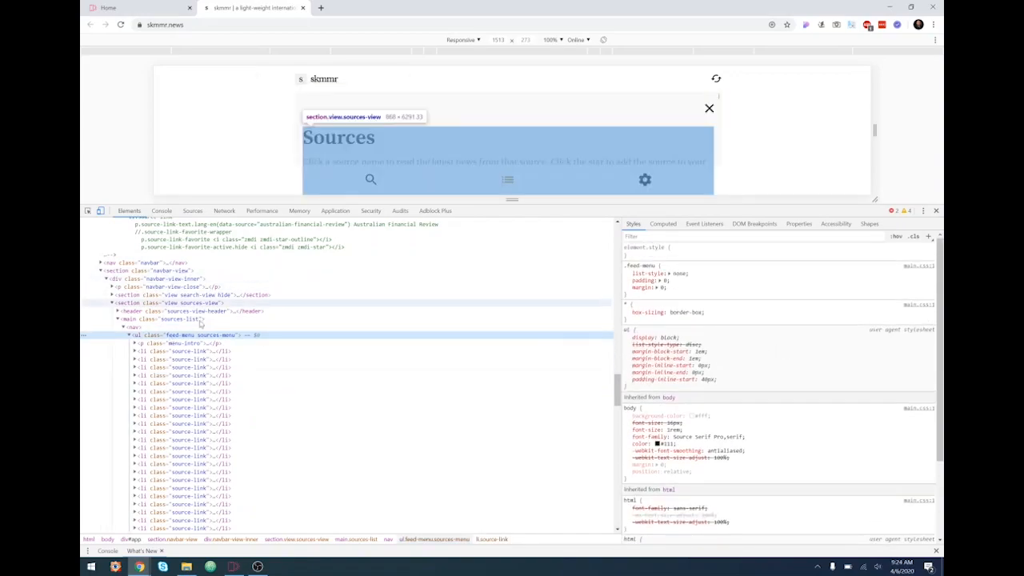
pyautogui.click(186, 328)
pyautogui.click(196, 320)
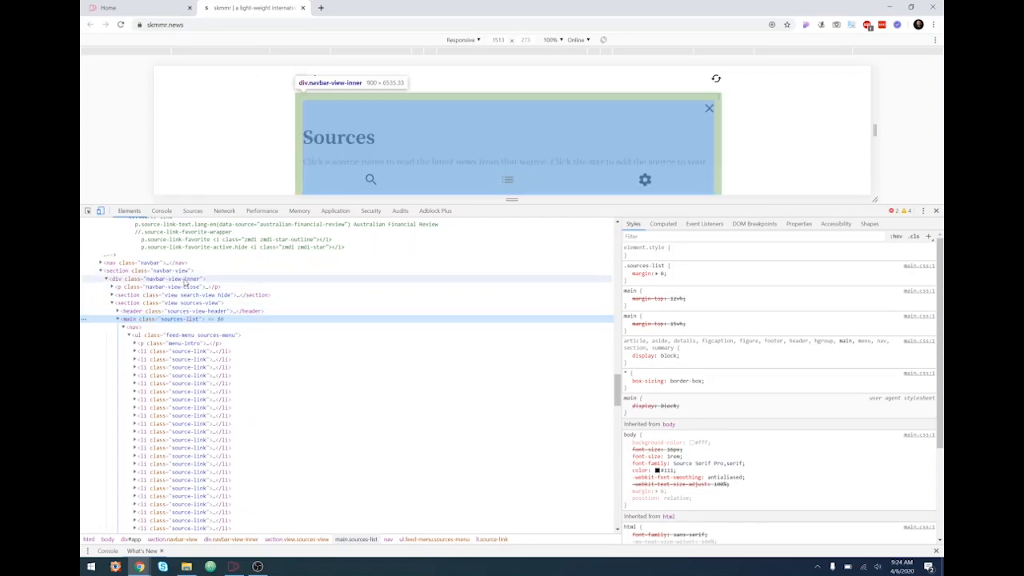
pyautogui.click(185, 280)
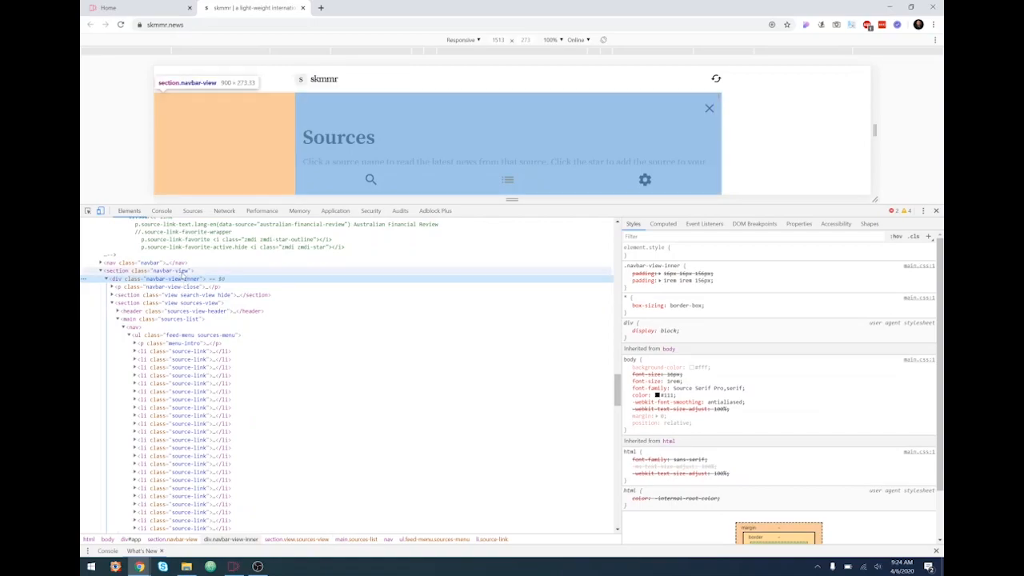
pyautogui.click(183, 272)
pyautogui.scroll(-2, 758, 331)
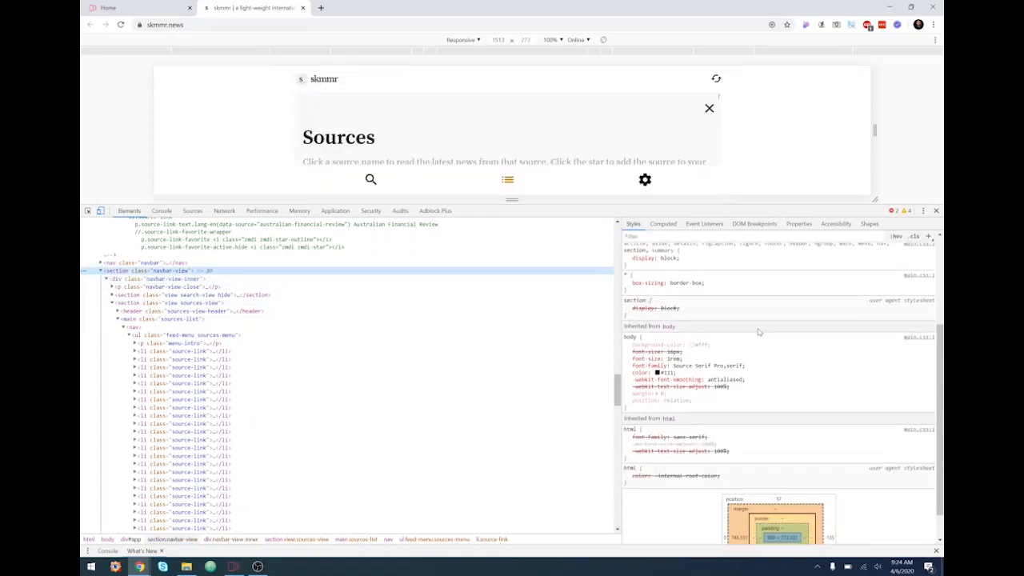
pyautogui.scroll(2, 756, 334)
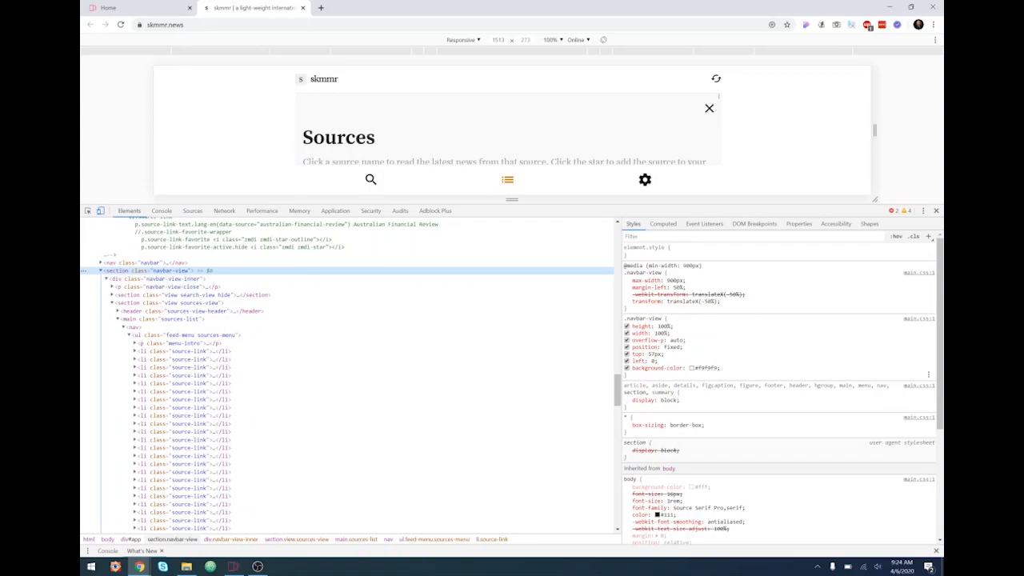
pyautogui.click(152, 10)
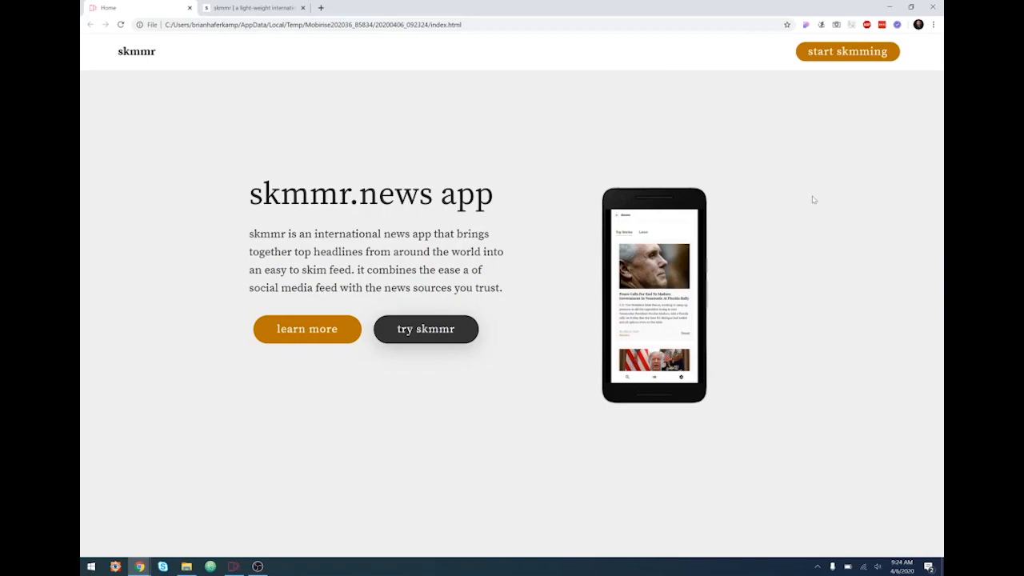
pyautogui.click(263, 9)
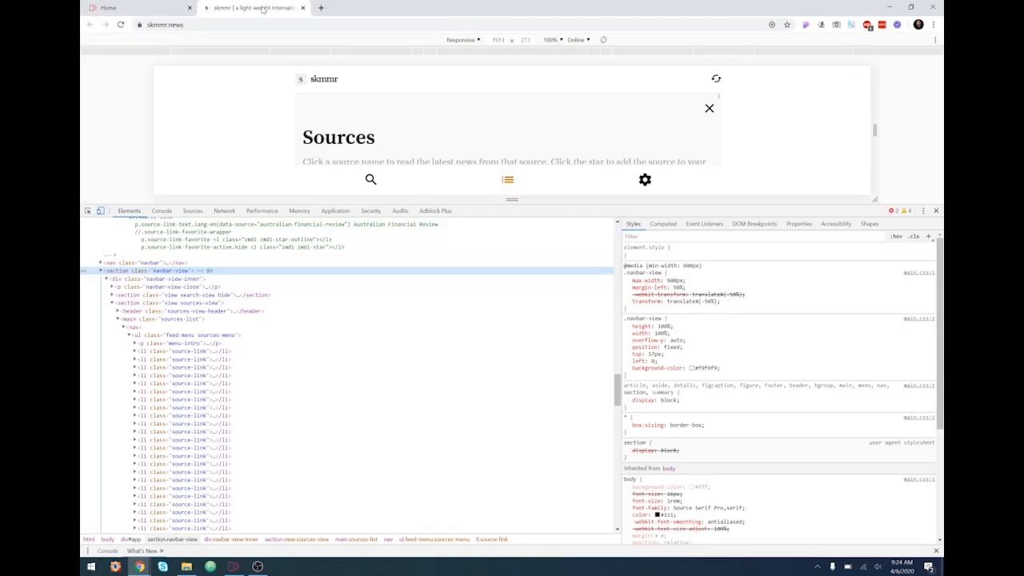
# - Close the live app and the page preview, and add the Our Clients logo carousel block below the intro header
pyautogui.click(303, 9)
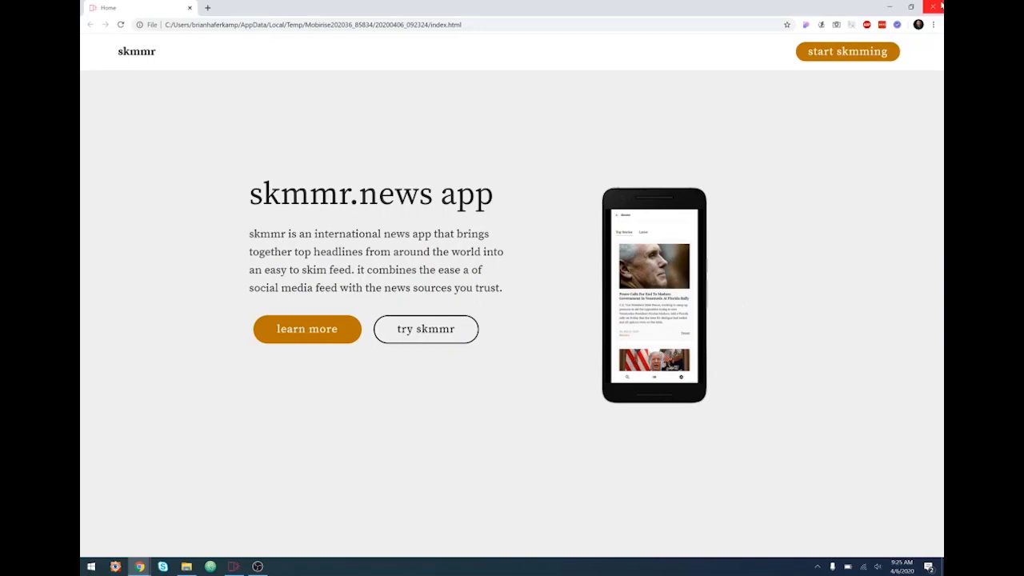
pyautogui.click(933, 6)
pyautogui.click(919, 532)
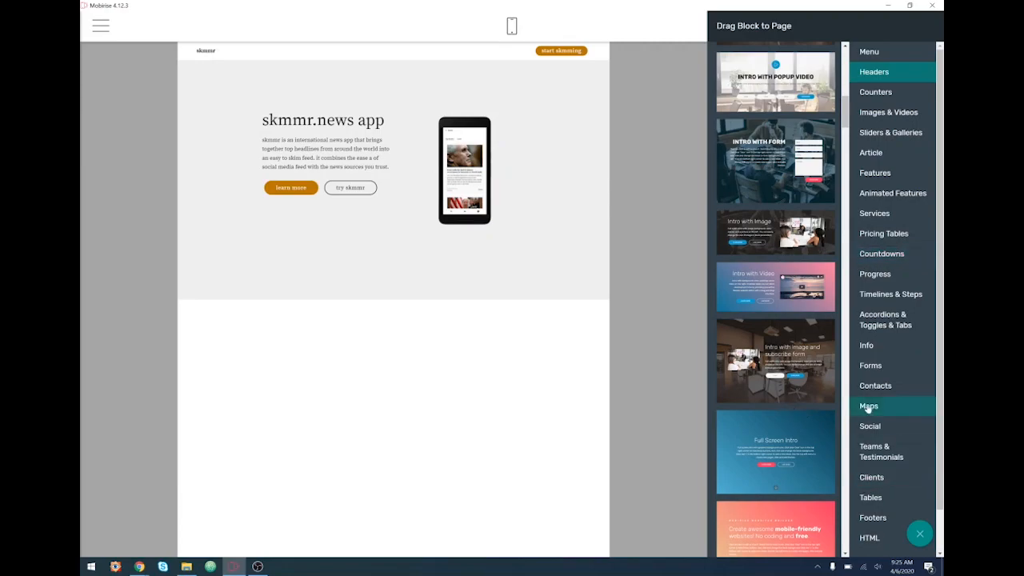
pyautogui.scroll(-3, 821, 372)
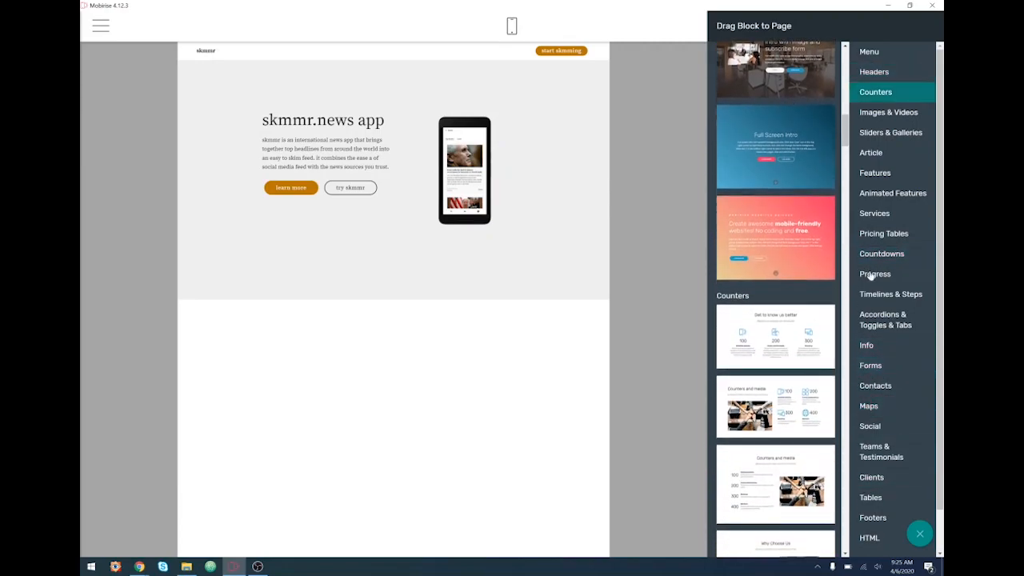
pyautogui.click(885, 175)
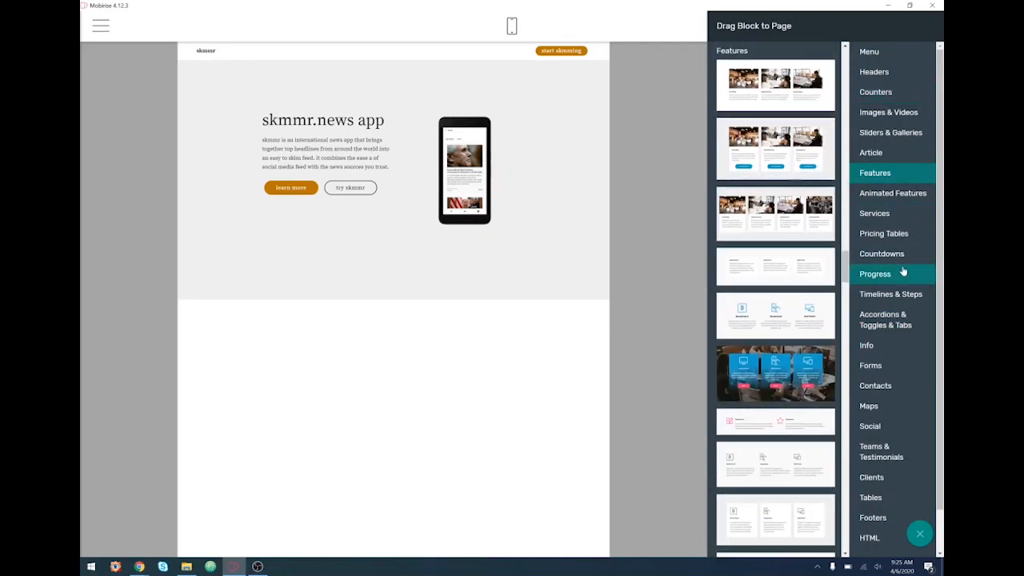
pyautogui.scroll(-5, 802, 358)
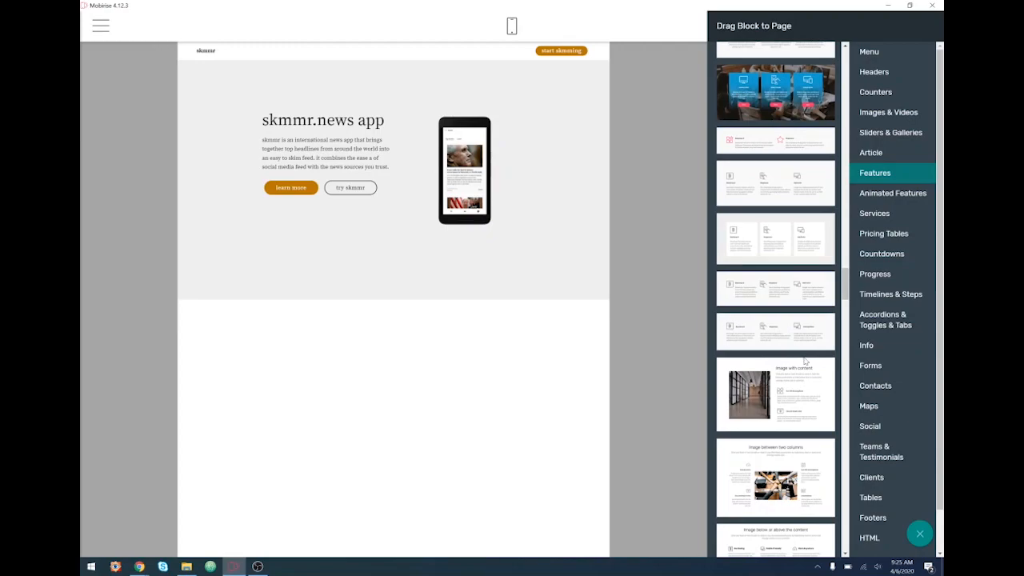
pyautogui.click(891, 480)
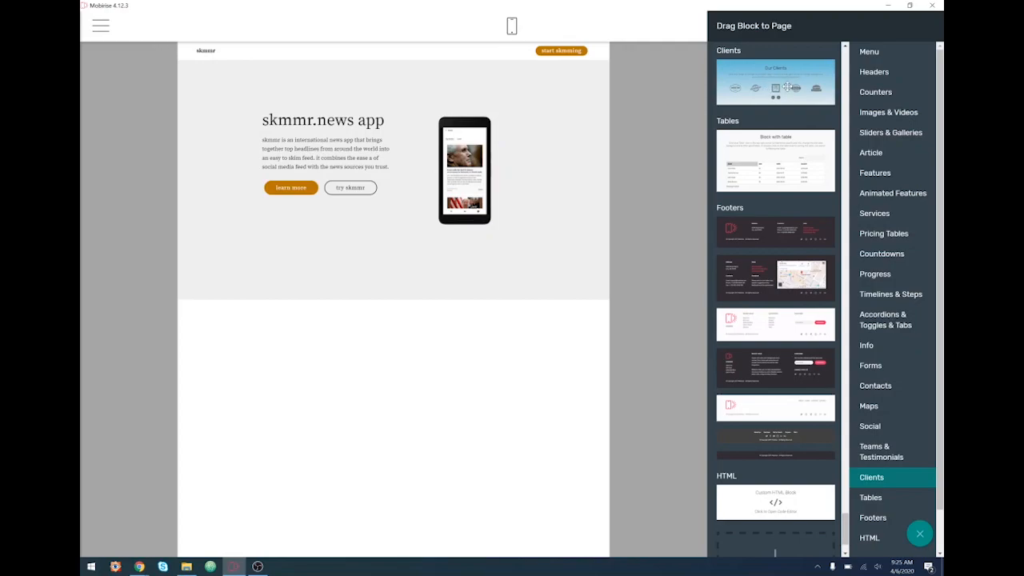
pyautogui.scroll(2, 776, 164)
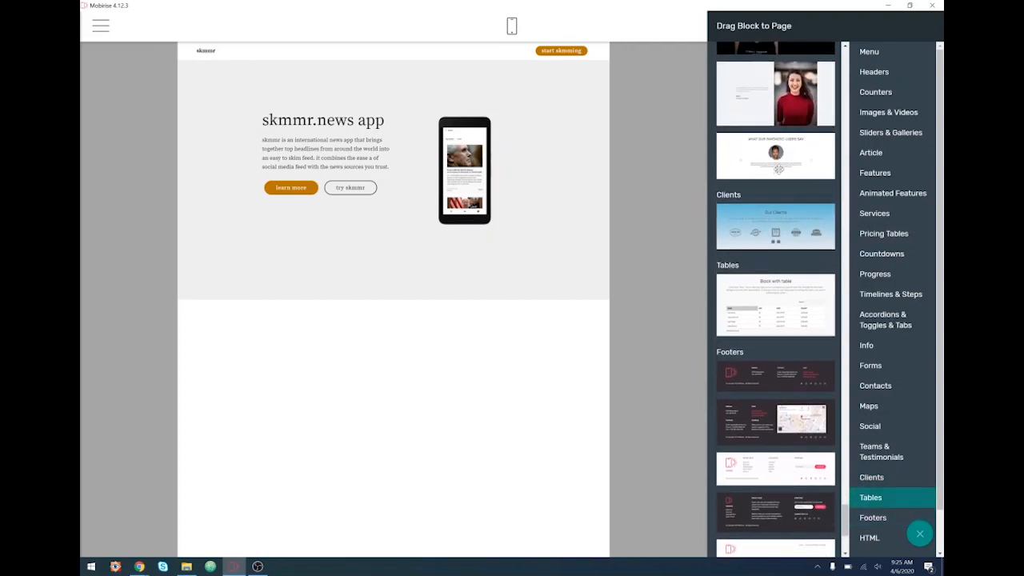
pyautogui.moveTo(778, 160); pyautogui.dragTo(409, 339)
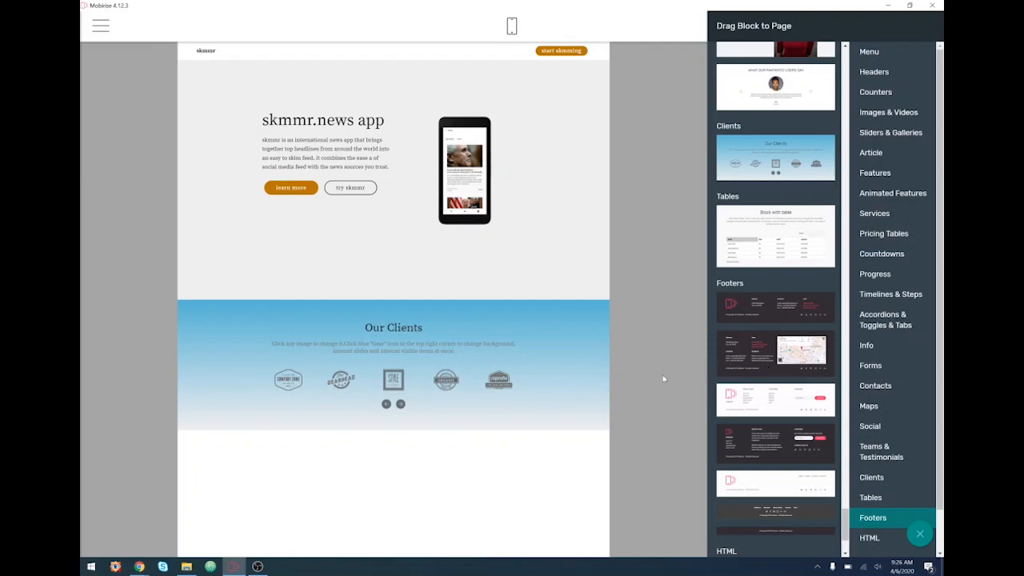
pyautogui.click(599, 380)
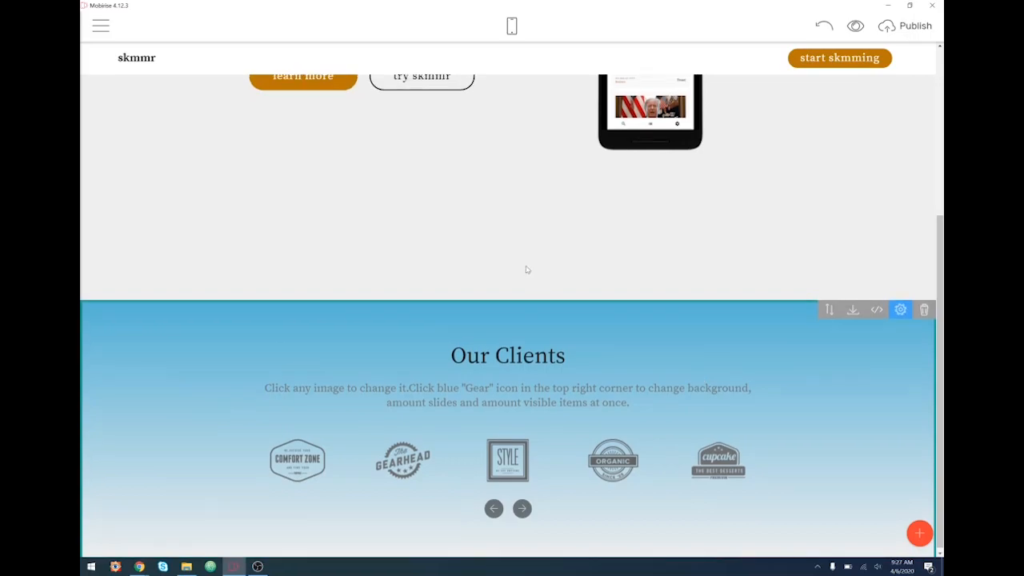
pyautogui.scroll(3, 530, 269)
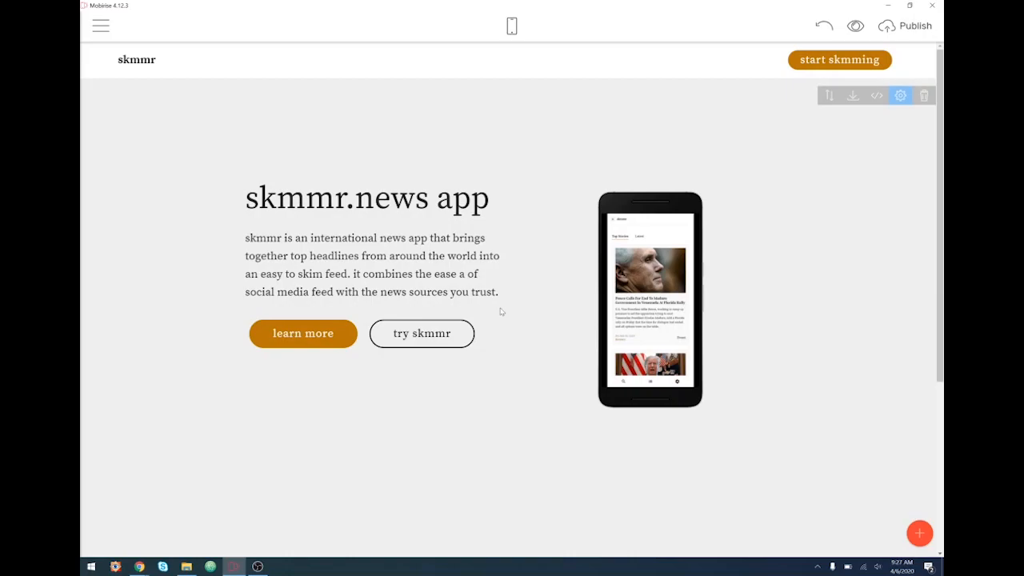
pyautogui.click(318, 338)
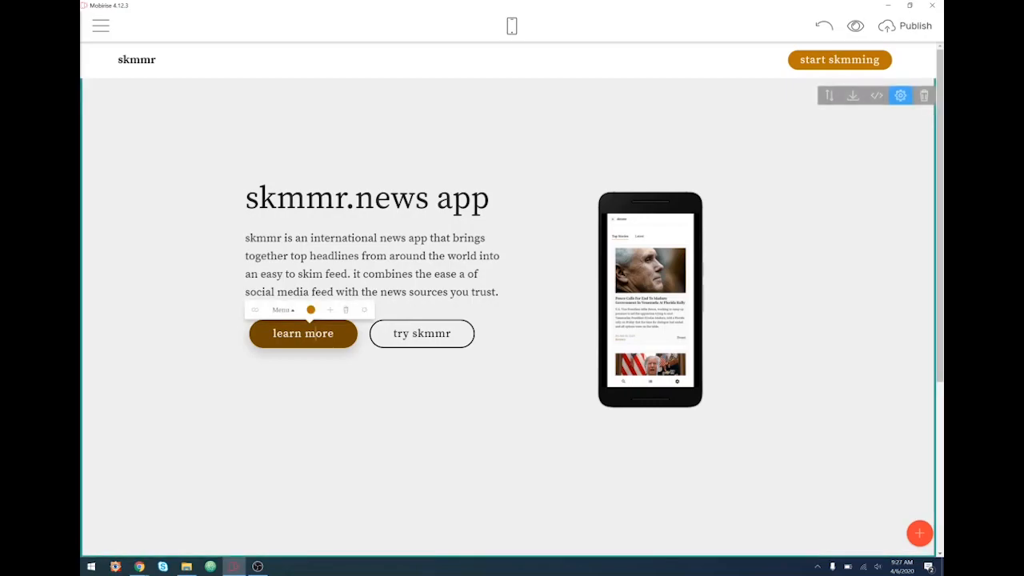
pyautogui.click(255, 310)
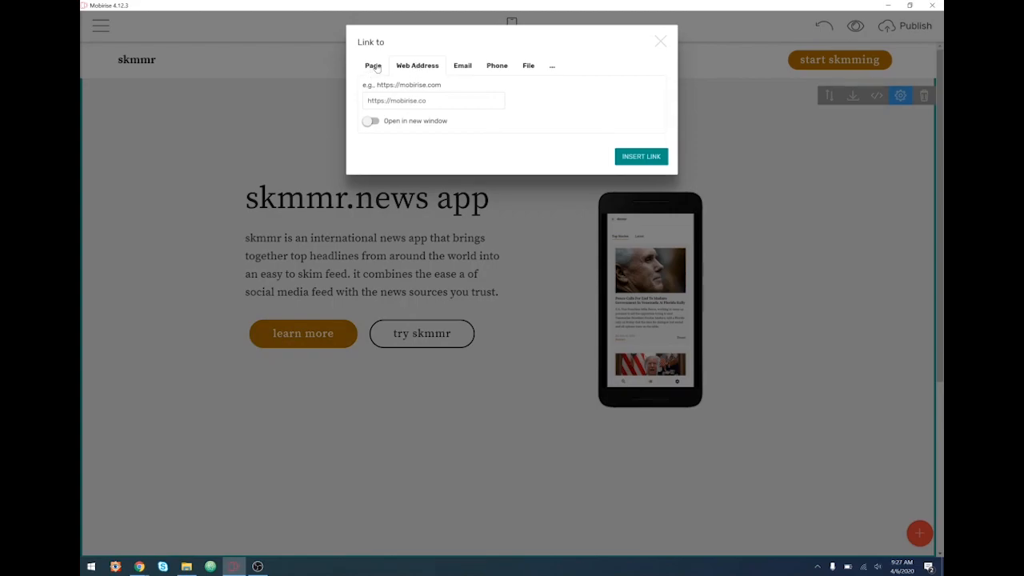
pyautogui.click(552, 70)
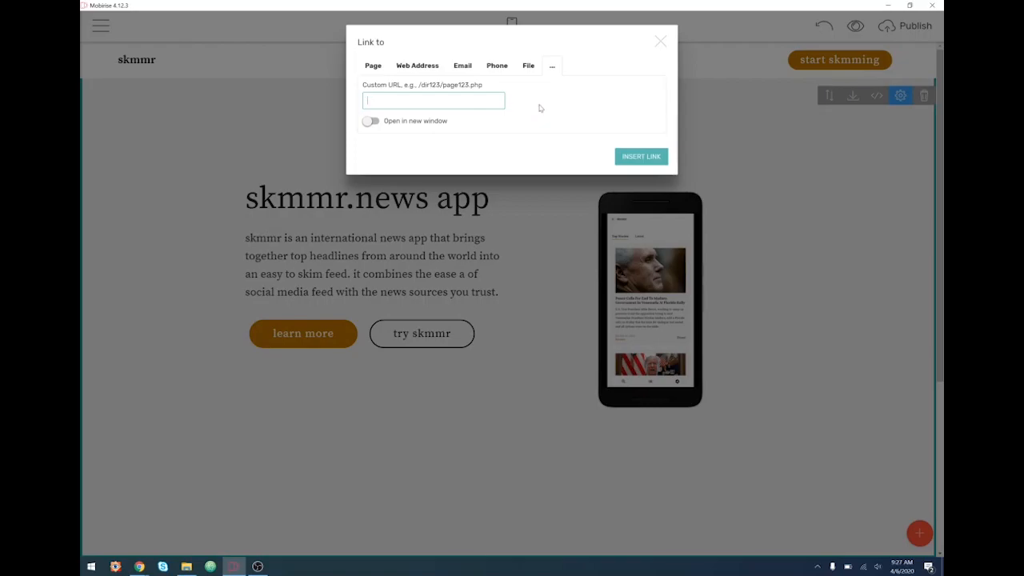
pyautogui.click(660, 40)
# - Inspect the Our Clients block's parameters and its HTML and CSS code, discarding the code editor at the end
pyautogui.scroll(-3, 797, 279)
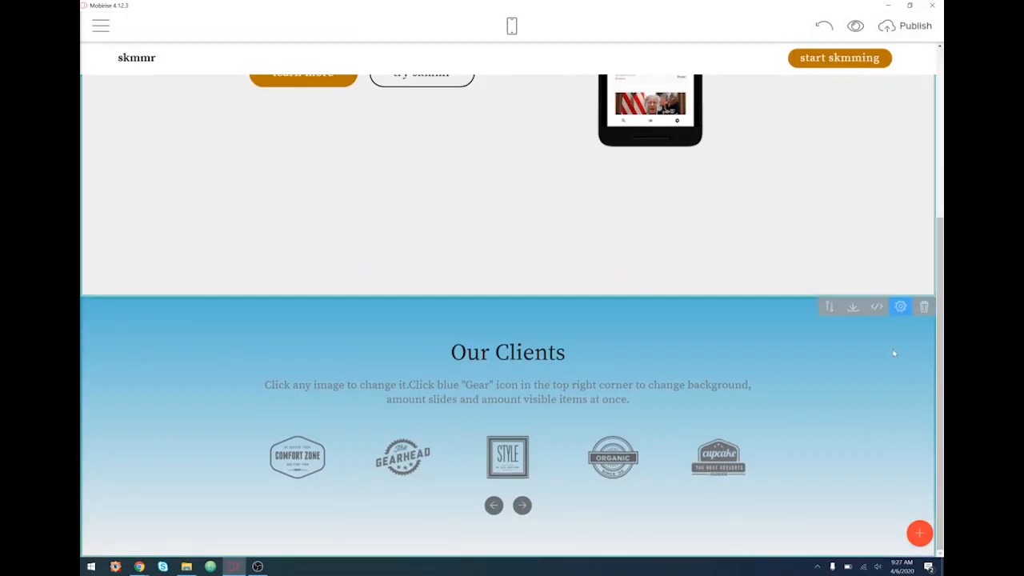
pyautogui.click(898, 308)
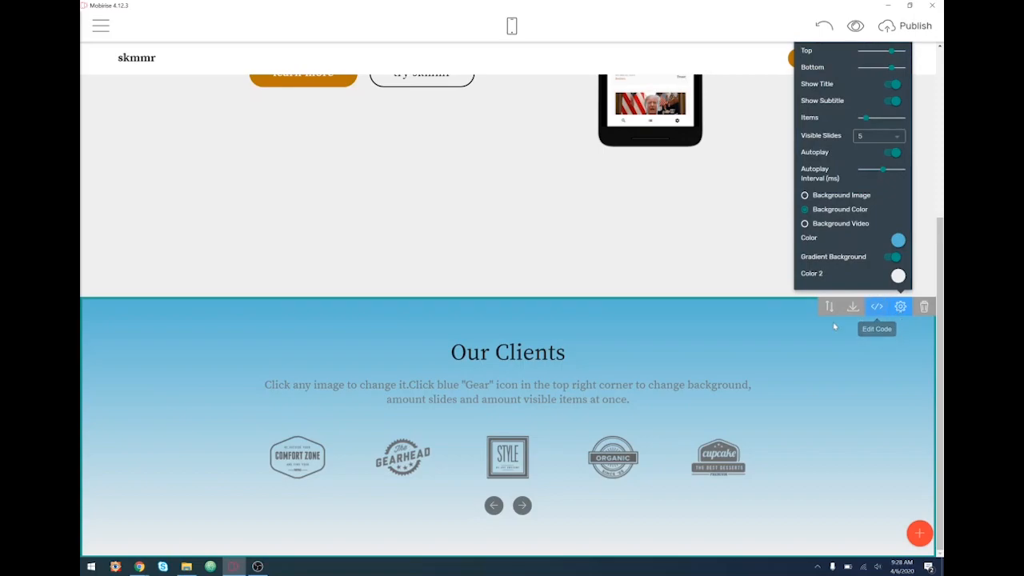
pyautogui.click(876, 307)
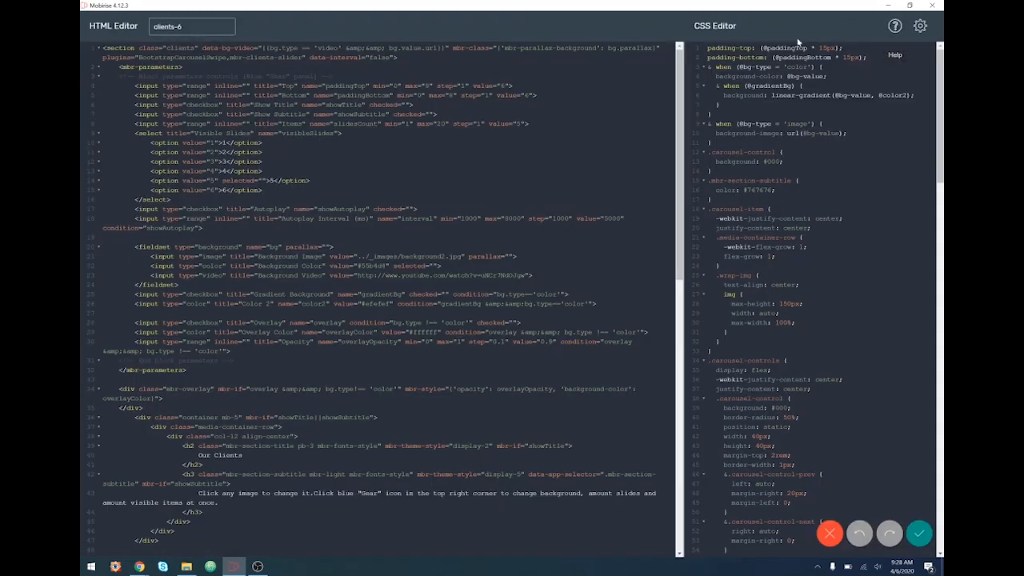
pyautogui.click(827, 534)
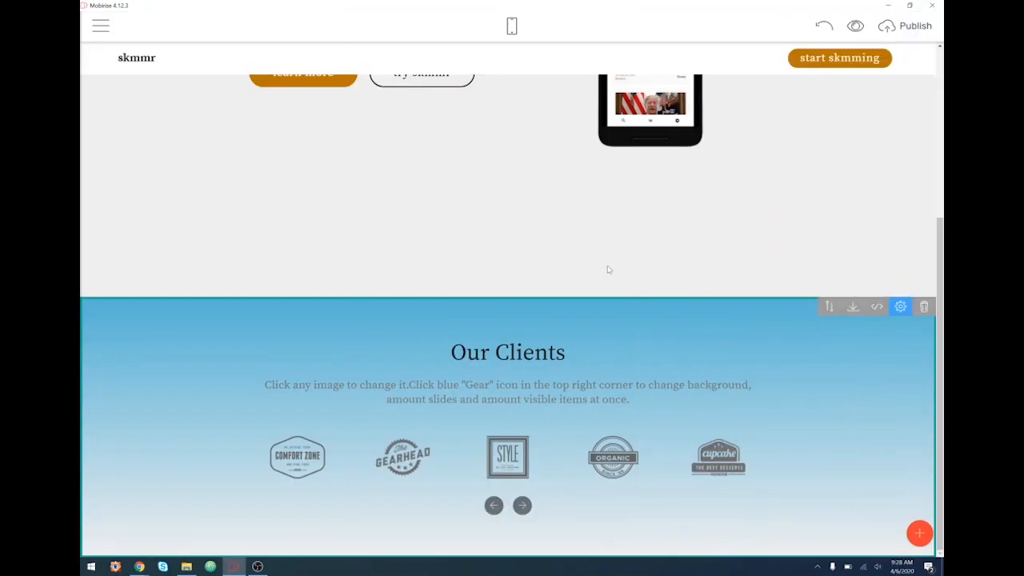
# - Link the intro header's "learn more" button to the Clients- 6 block on the Home page
pyautogui.scroll(3, 628, 237)
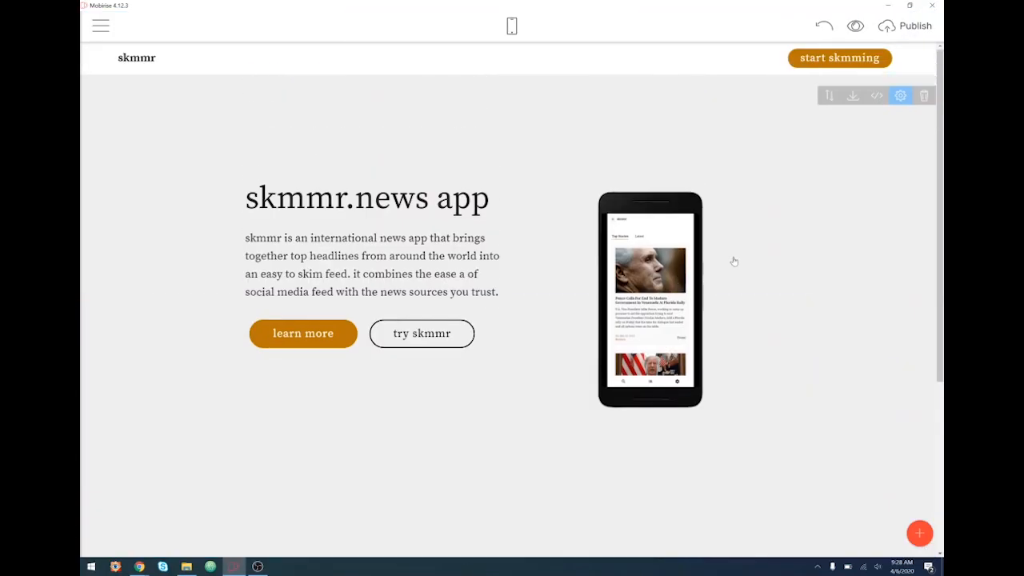
pyautogui.click(302, 333)
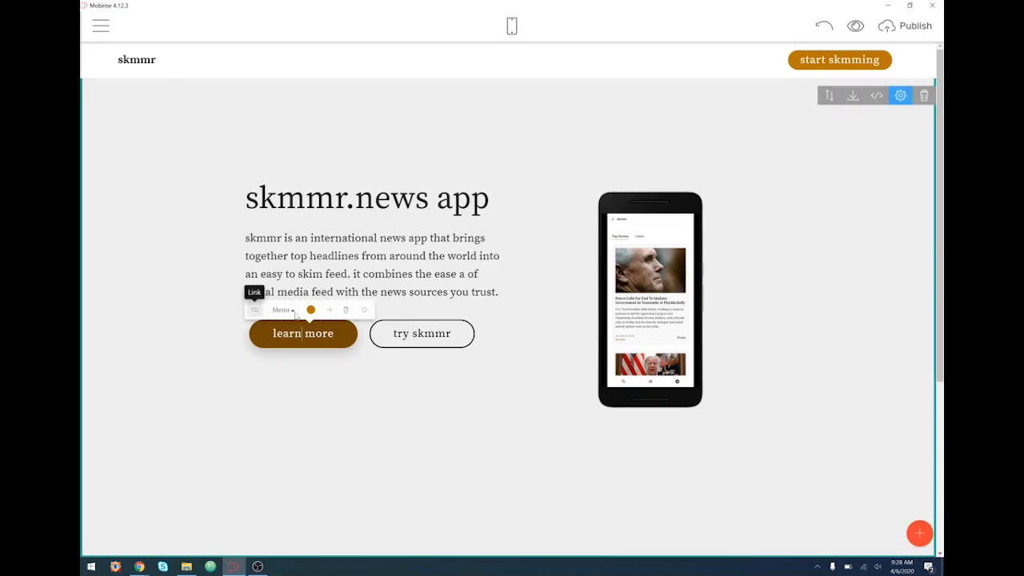
pyautogui.click(254, 311)
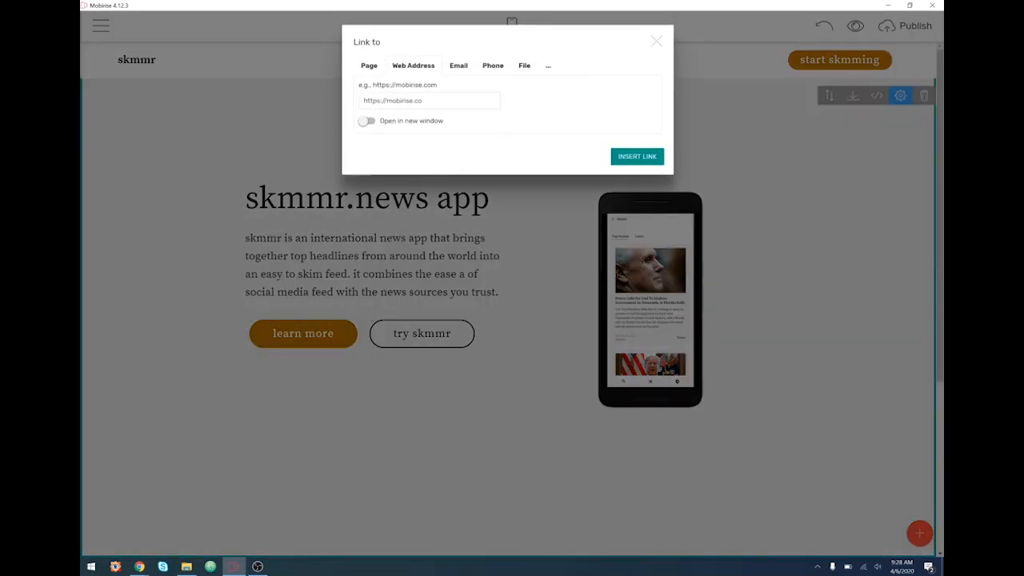
pyautogui.click(523, 67)
pyautogui.click(370, 67)
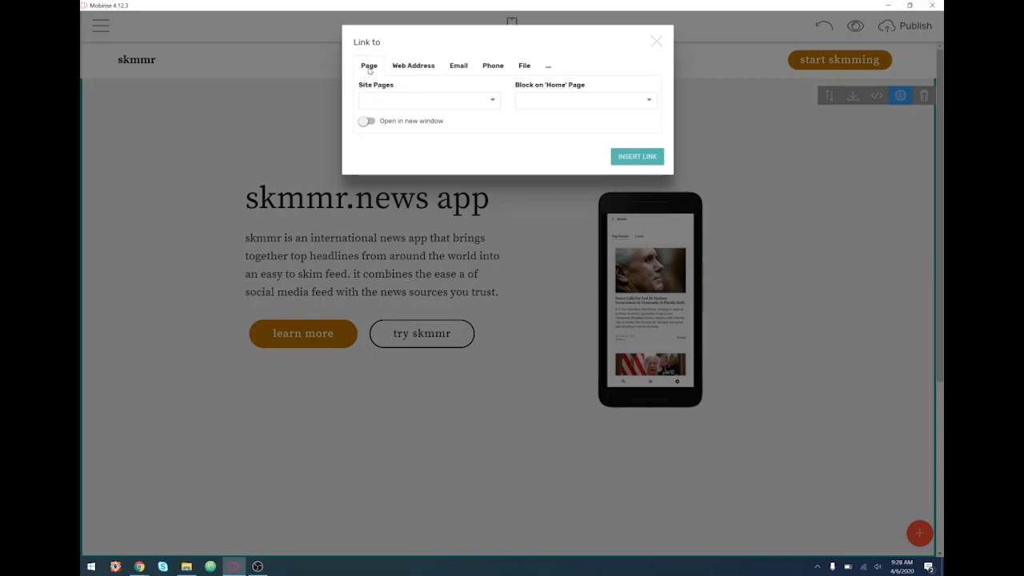
pyautogui.click(448, 106)
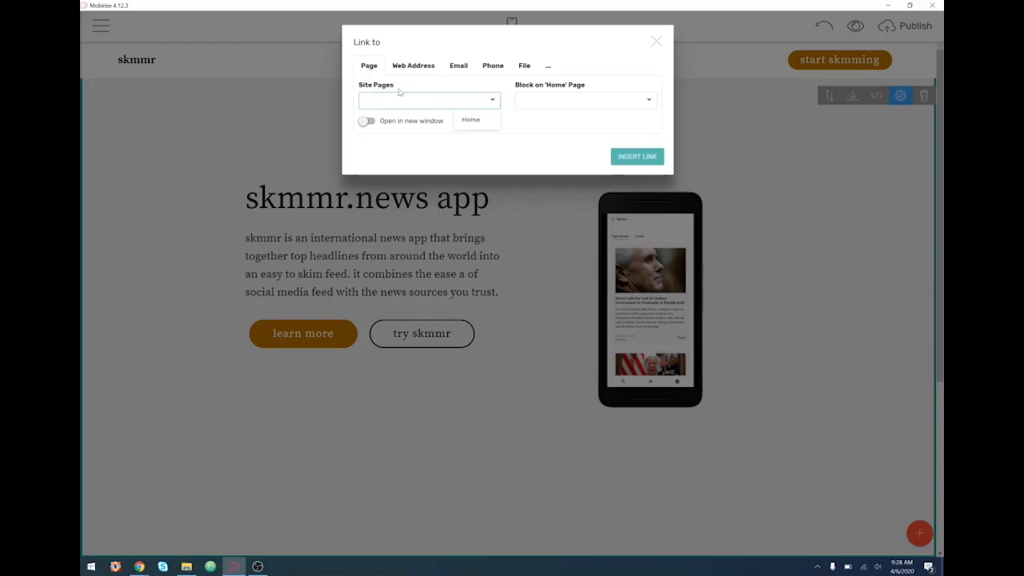
pyautogui.click(550, 128)
pyautogui.click(581, 104)
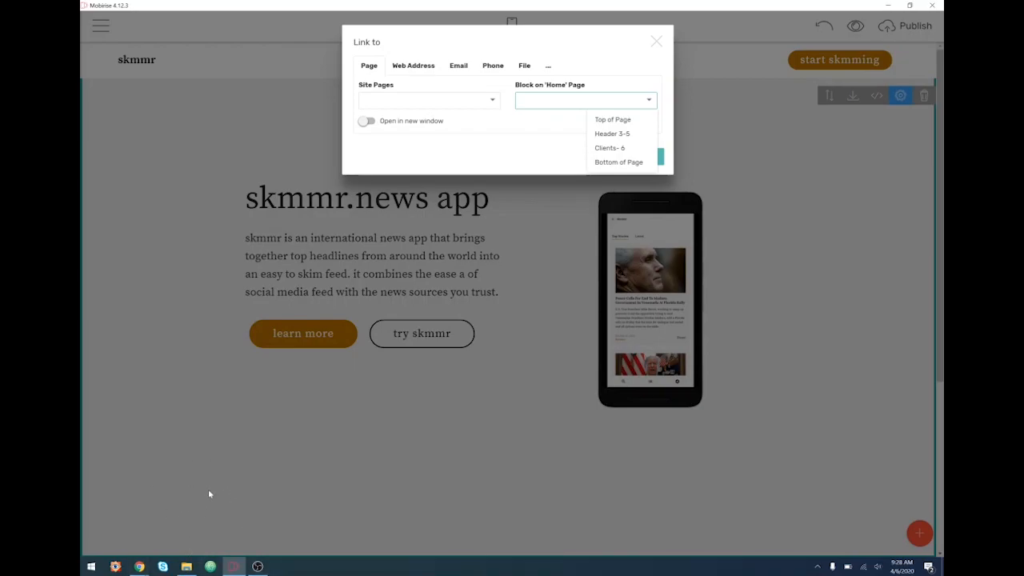
pyautogui.moveTo(608, 151)
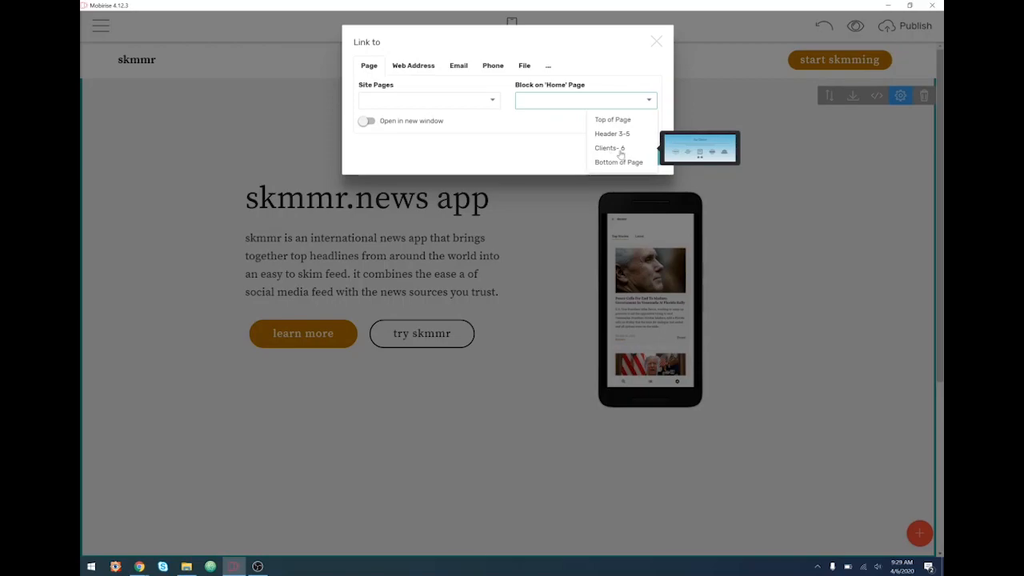
pyautogui.click(621, 150)
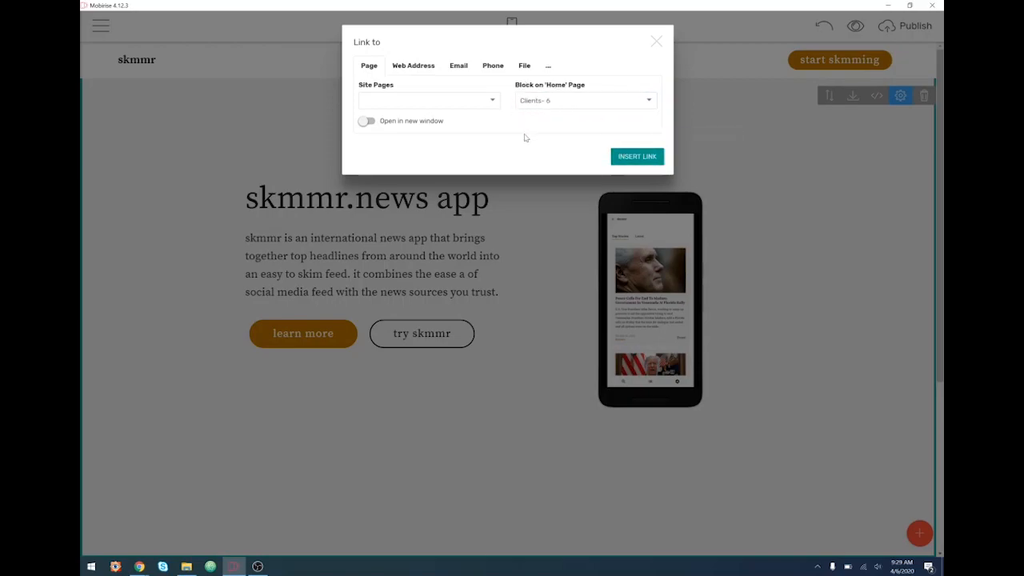
pyautogui.click(637, 157)
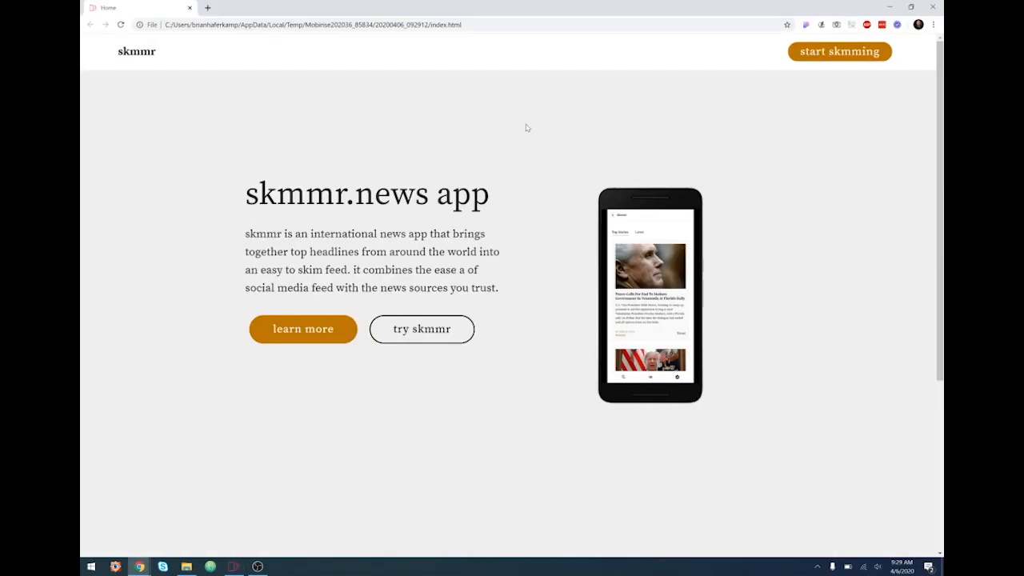
# - Test the "learn more" link in the browser preview and review the intro text and Our Clients section, closing the preview at the end
pyautogui.click(330, 338)
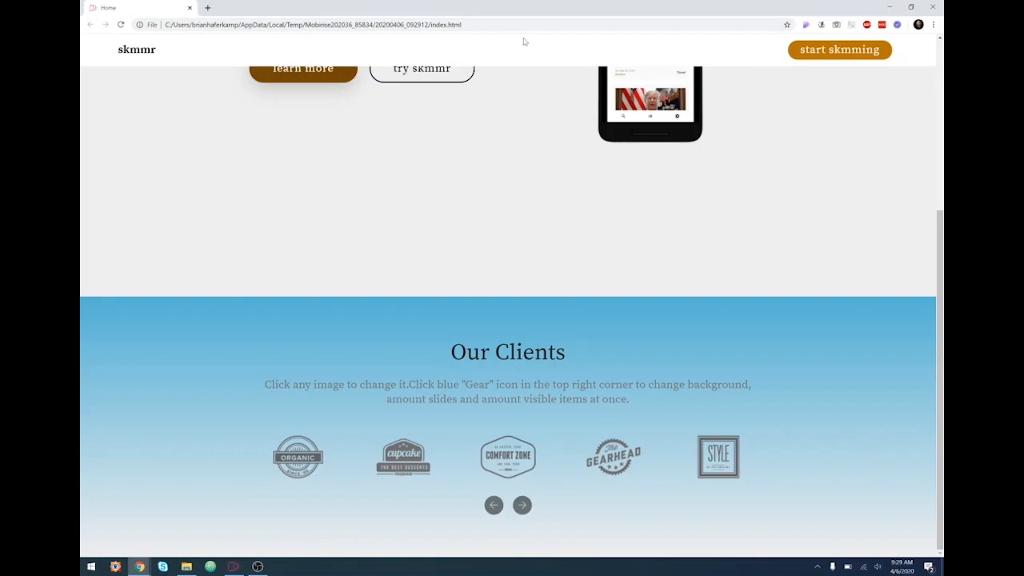
pyautogui.scroll(3, 345, 163)
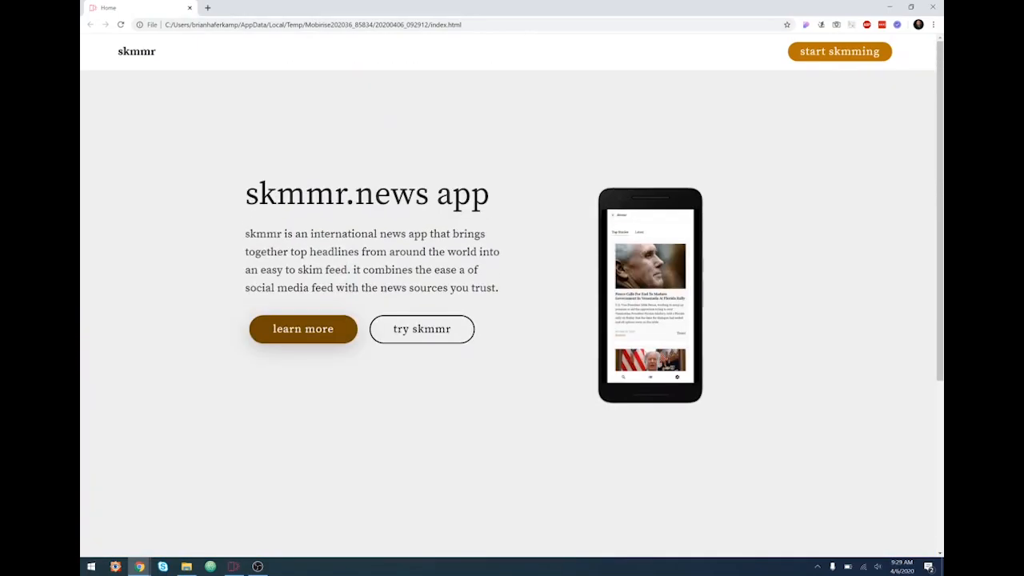
pyautogui.scroll(-3, 598, 413)
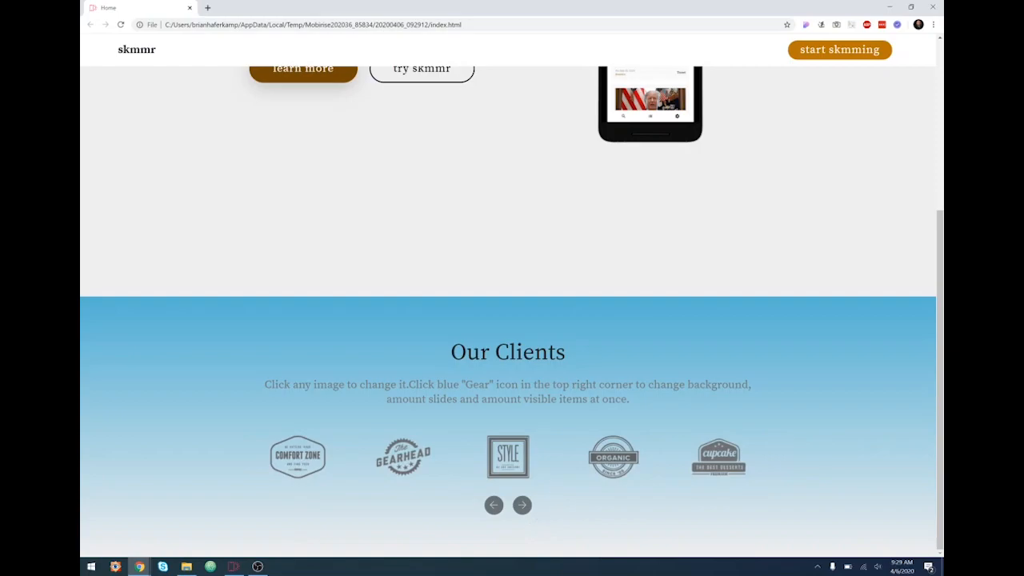
pyautogui.scroll(3, 282, 272)
pyautogui.moveTo(387, 288); pyautogui.dragTo(321, 287)
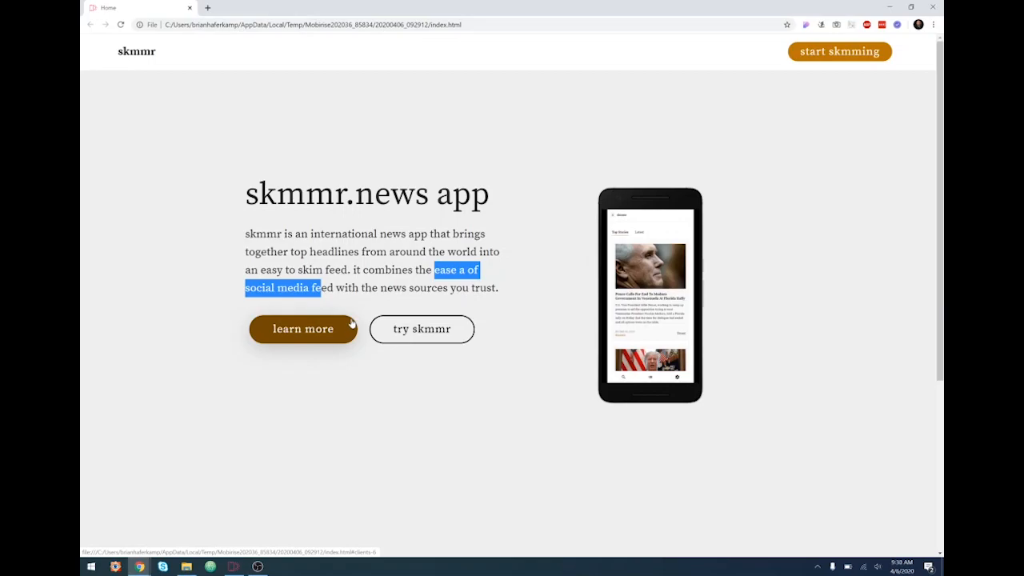
pyautogui.moveTo(393, 288); pyautogui.dragTo(491, 300)
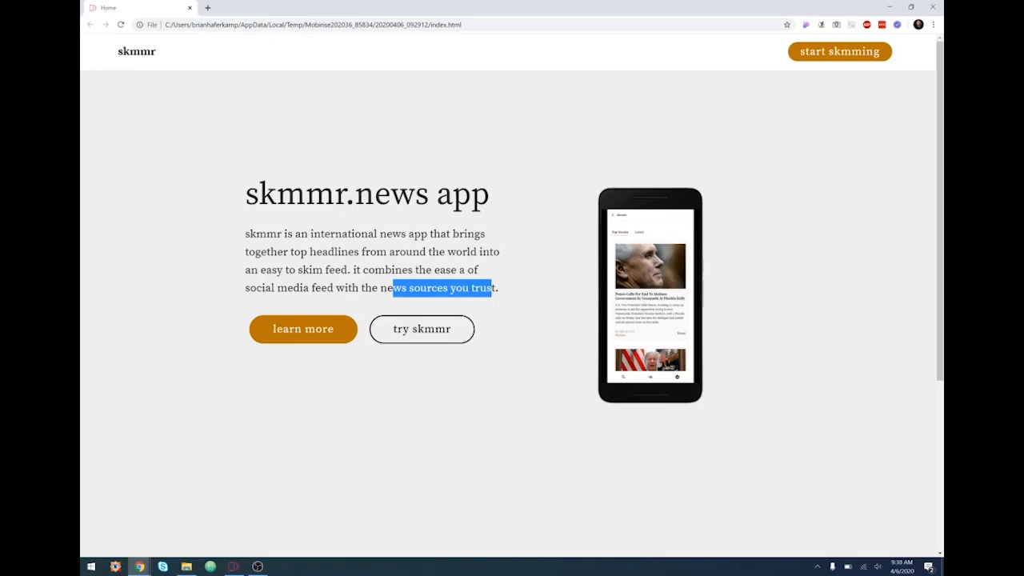
pyautogui.scroll(-3, 525, 311)
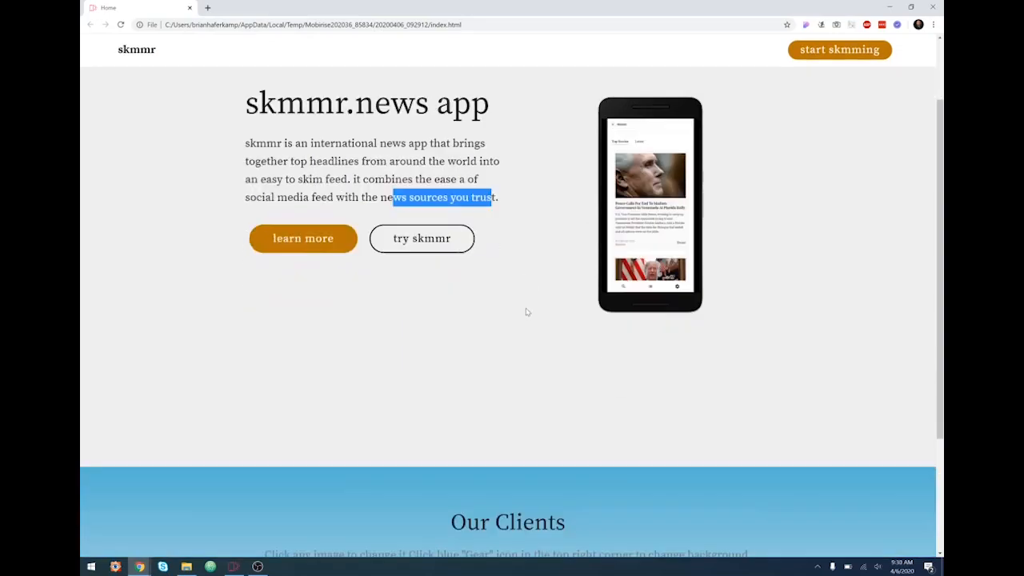
pyautogui.click(931, 6)
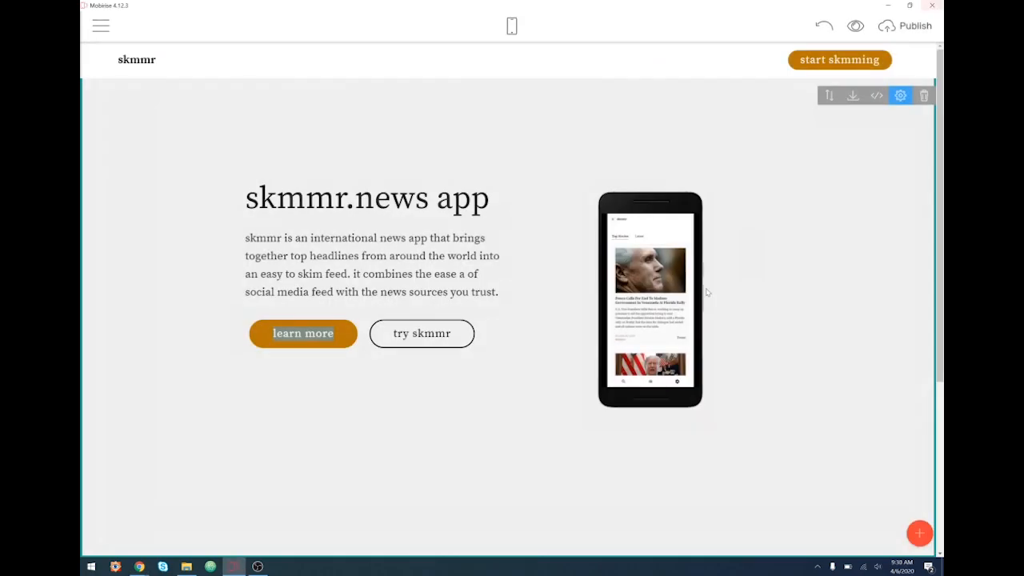
# - Try the Our Clients block's top spacing at its minimum, and set both the top and bottom spacing to the maximum
pyautogui.scroll(-3, 422, 489)
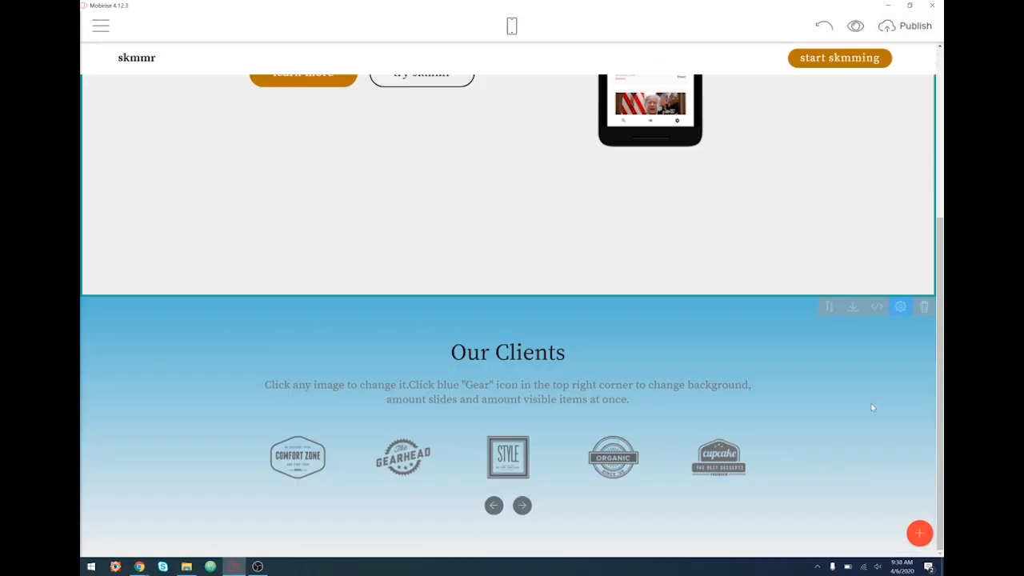
pyautogui.click(900, 306)
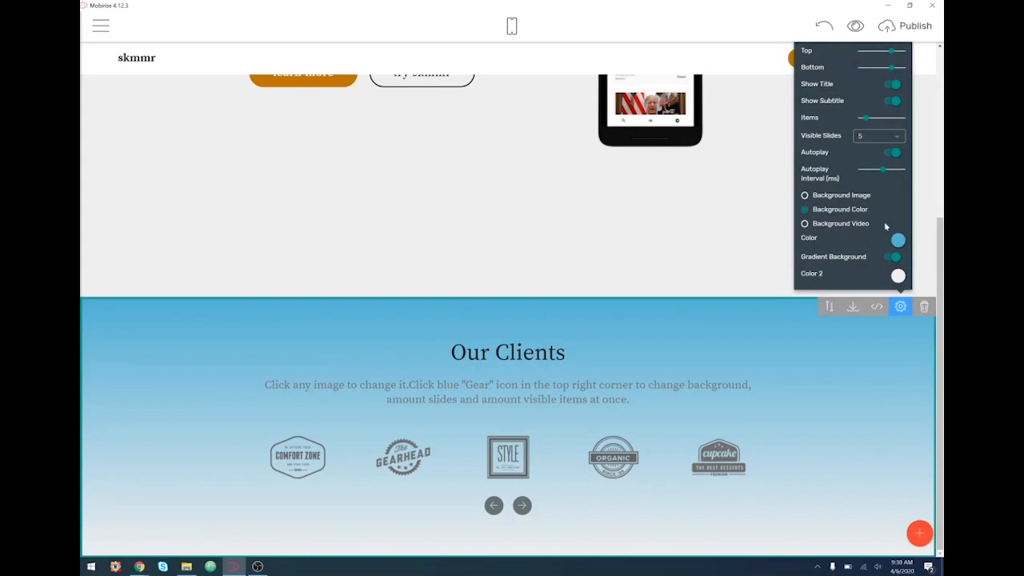
pyautogui.moveTo(892, 51); pyautogui.dragTo(820, 76)
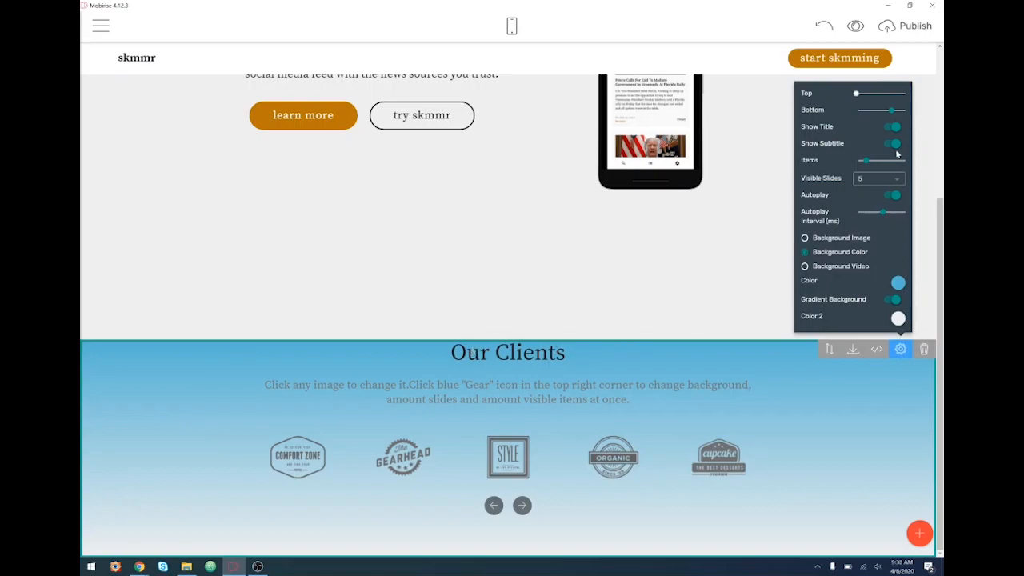
pyautogui.moveTo(857, 93); pyautogui.dragTo(903, 67)
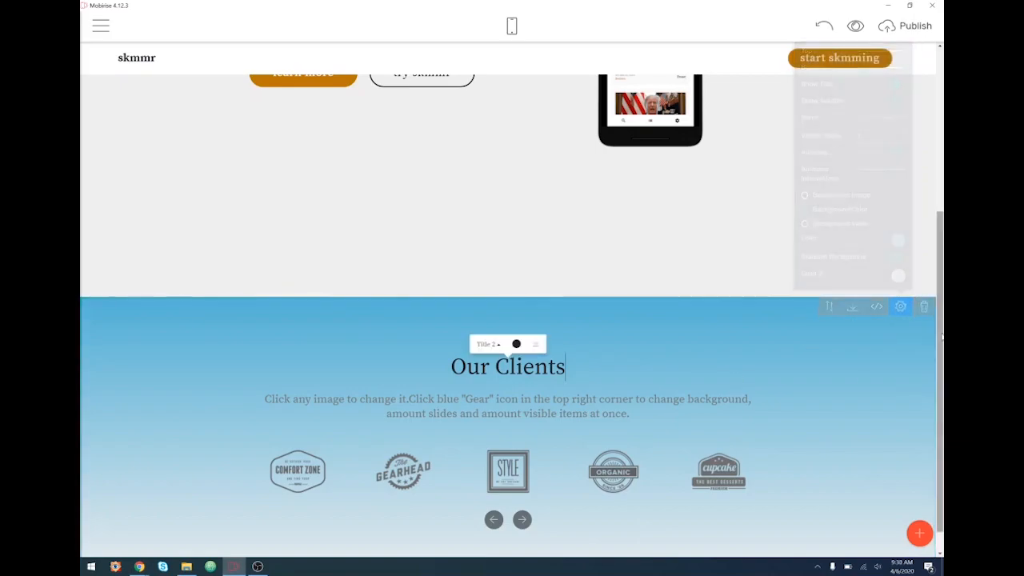
pyautogui.click(564, 367)
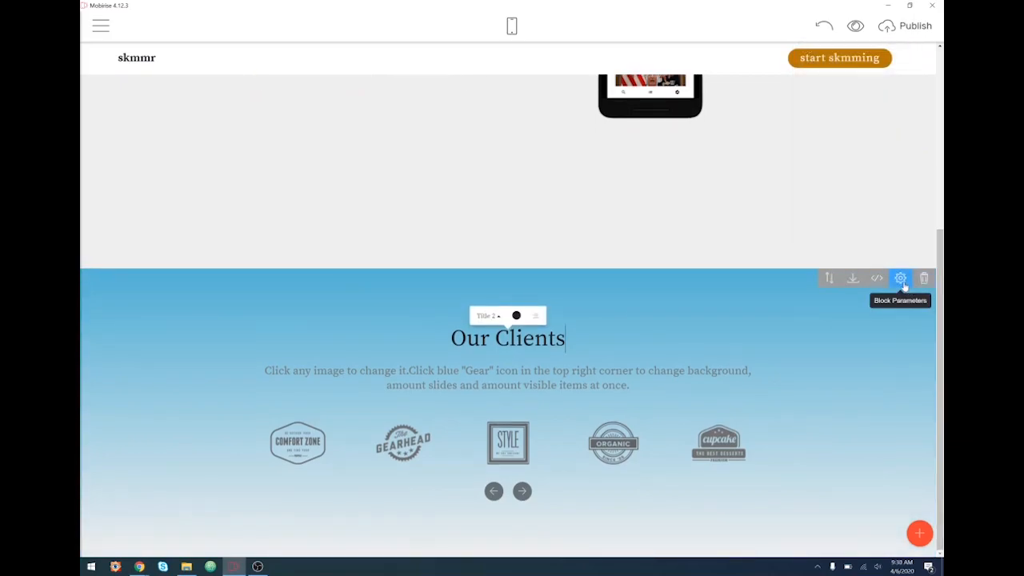
# - Toggle the Our Clients block's title off and back on, and hide its subtitle
pyautogui.click(900, 283)
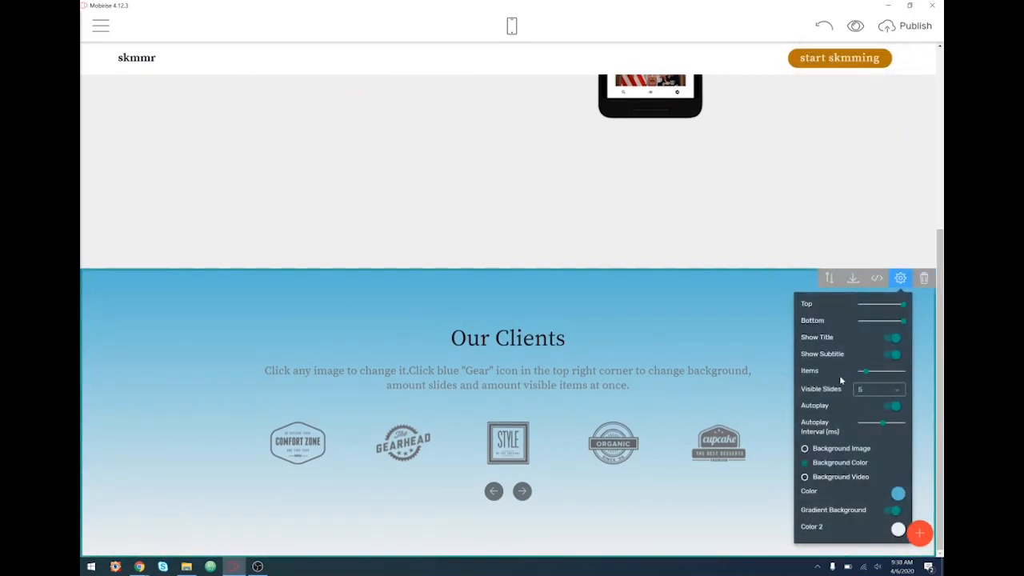
pyautogui.click(894, 339)
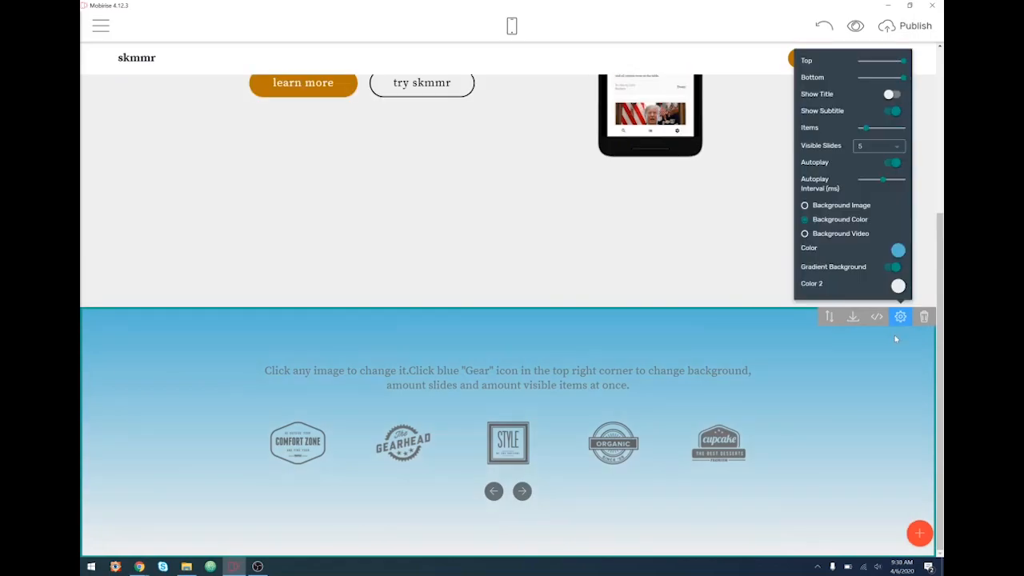
pyautogui.click(890, 94)
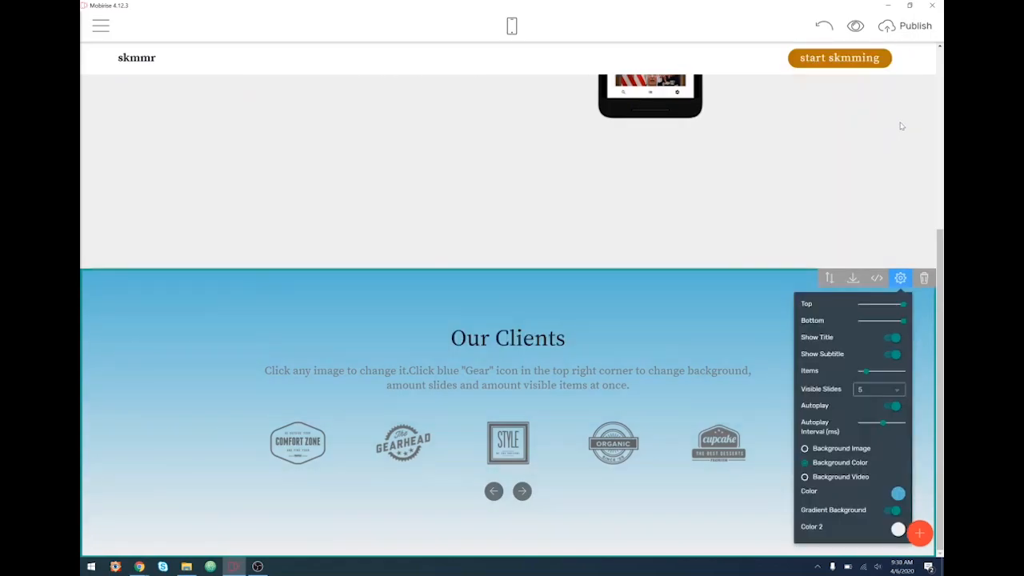
pyautogui.click(894, 355)
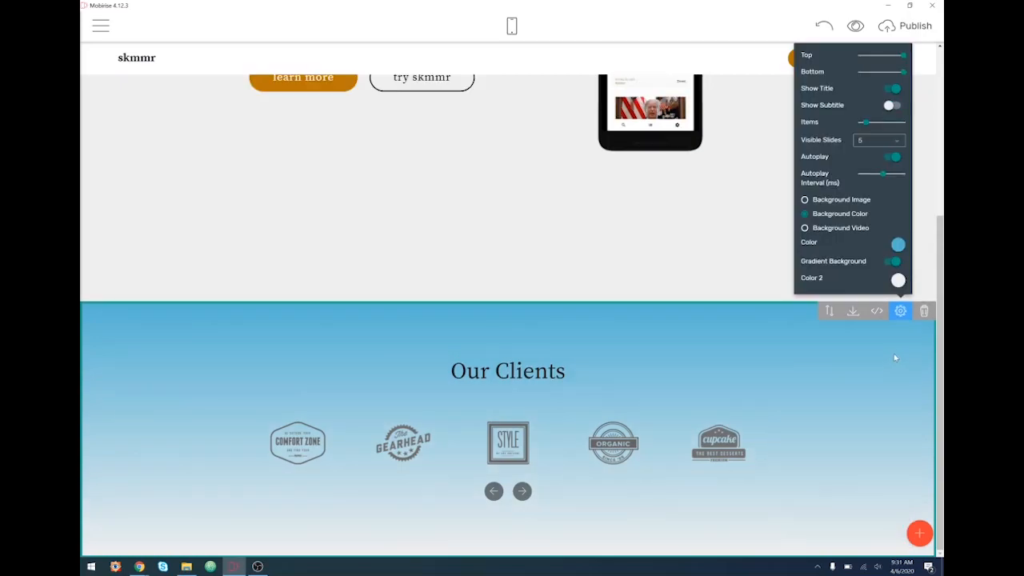
# - Replace the Our Clients heading with "skmm the news sources you trust" and select its opening text
pyautogui.click(510, 376)
pyautogui.hotkey('ctrl', 'a')
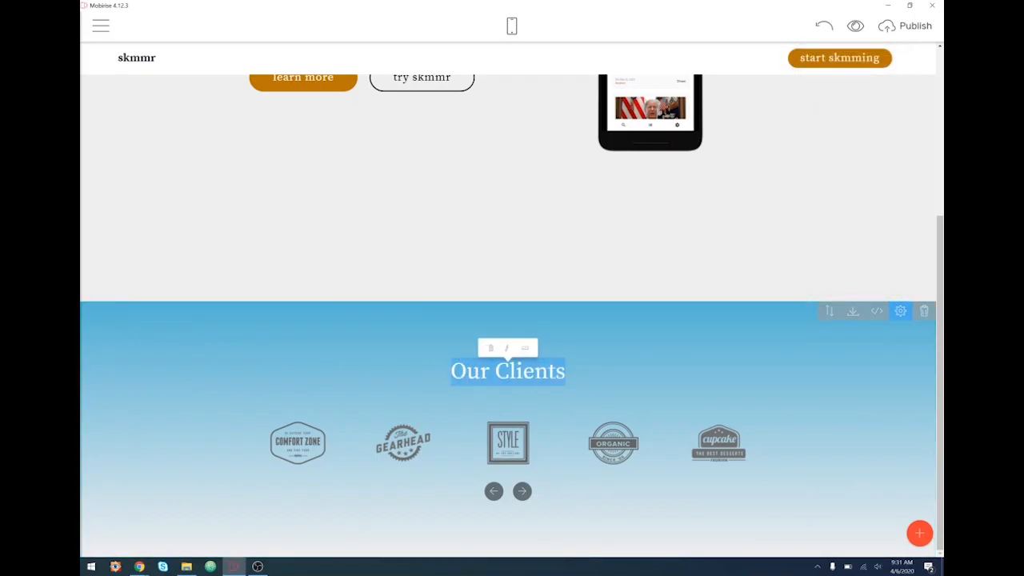
pyautogui.write('skm')
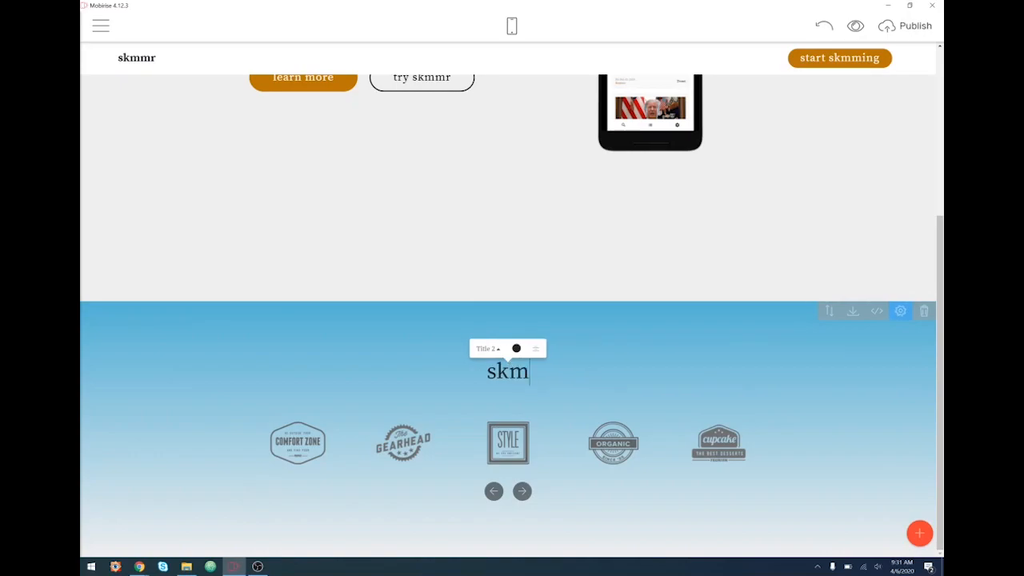
pyautogui.write('m the ne')
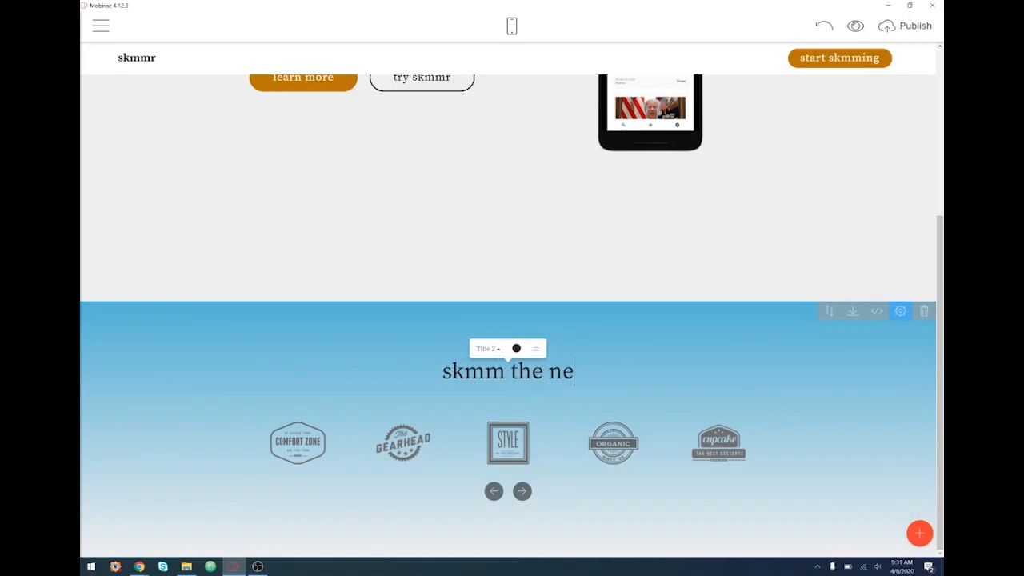
pyautogui.write('ws sources y')
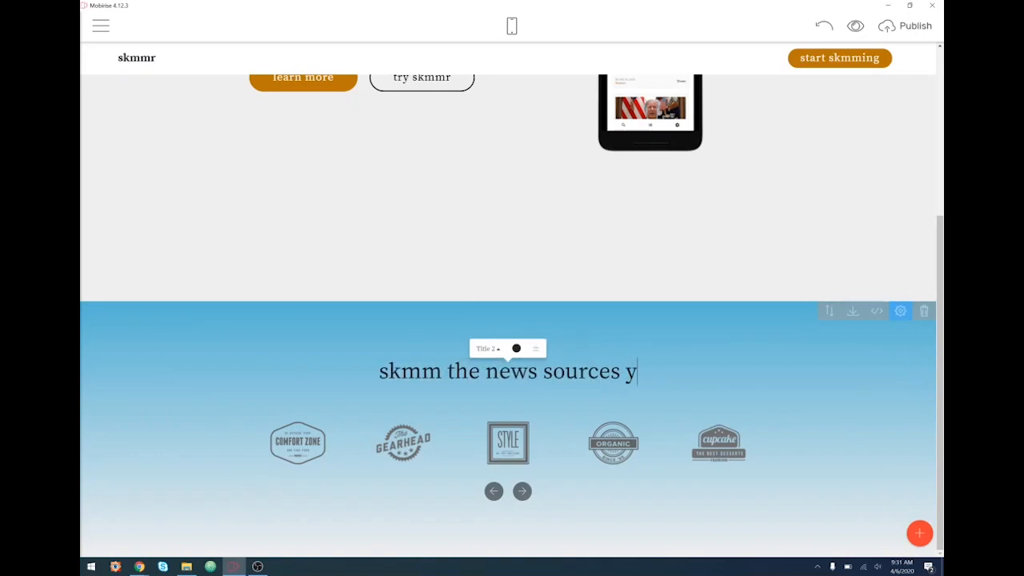
pyautogui.write('ou trust')
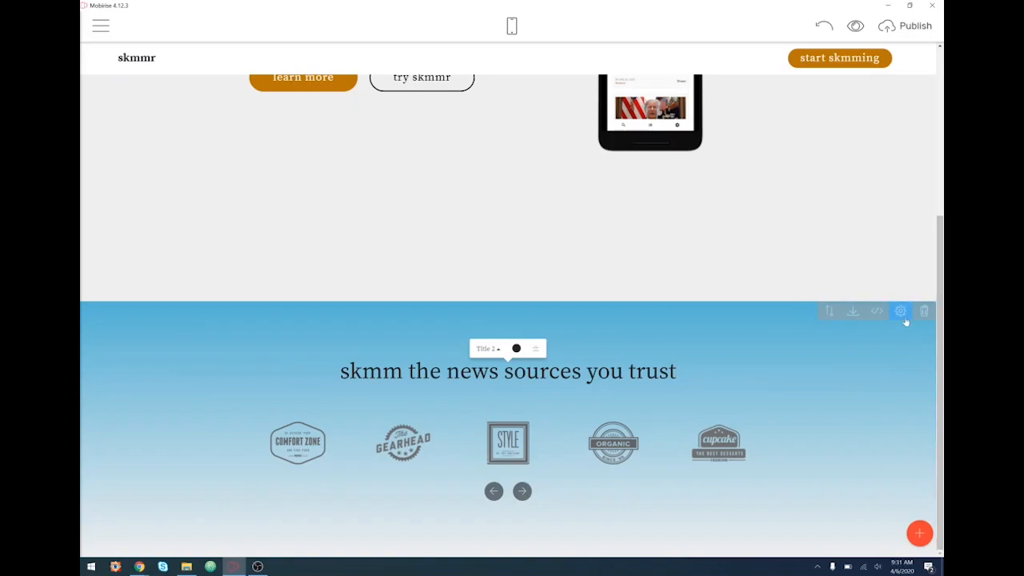
pyautogui.moveTo(415, 372); pyautogui.dragTo(337, 371)
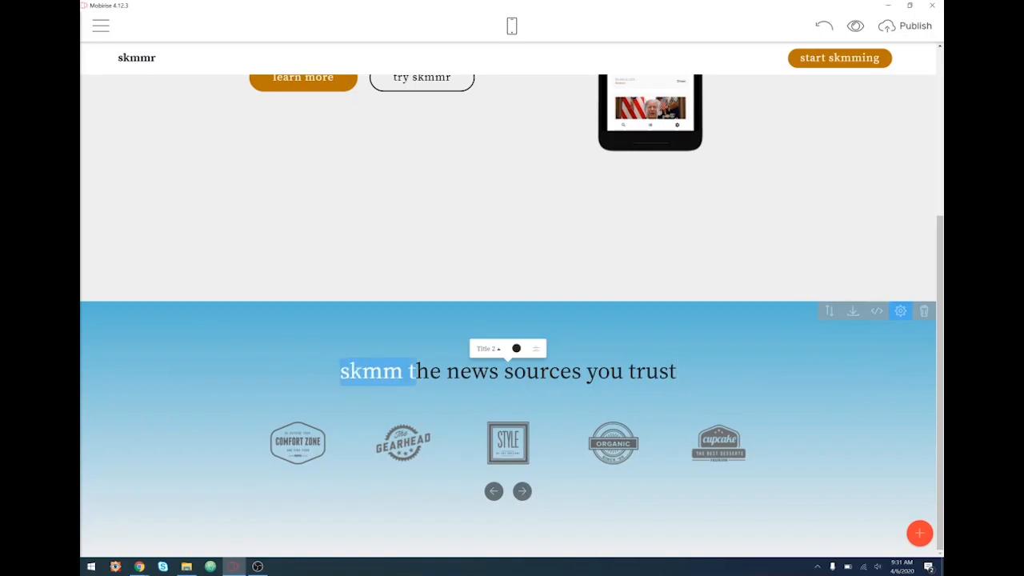
# - Shorten the clients block's title to "the news sources you trust" and turn on its subtitle
pyautogui.press('BackSpace')
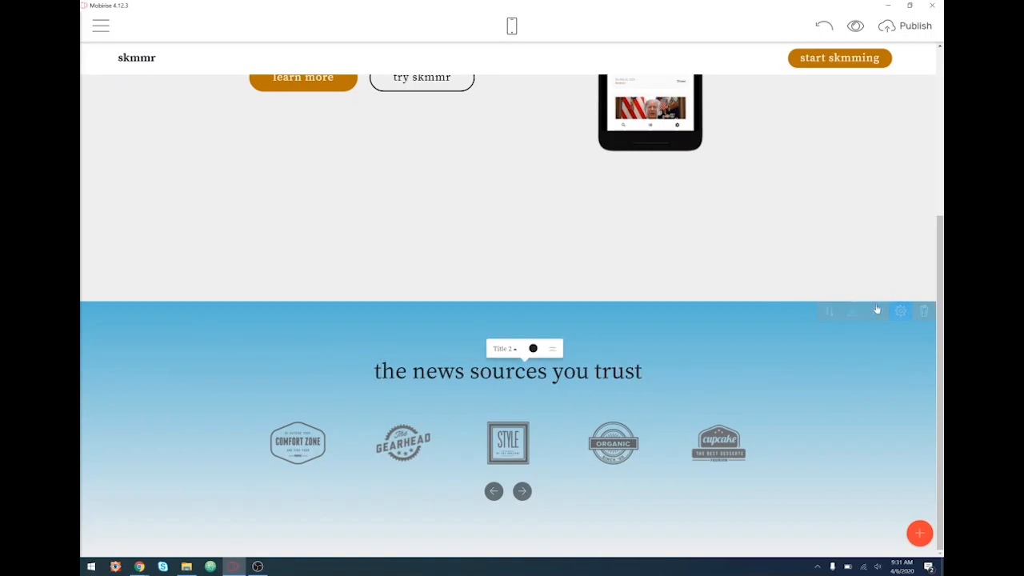
pyautogui.click(900, 310)
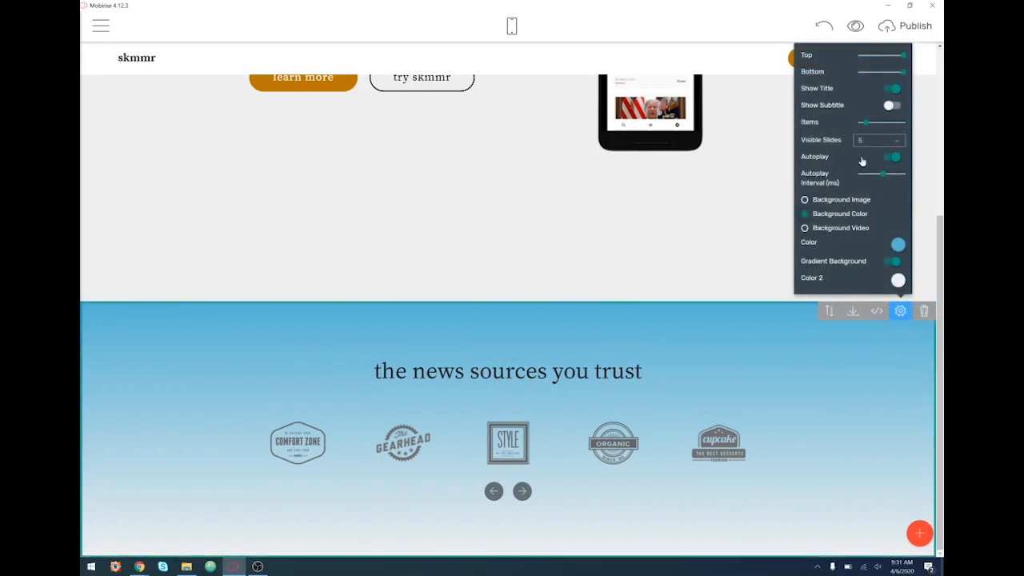
pyautogui.click(889, 107)
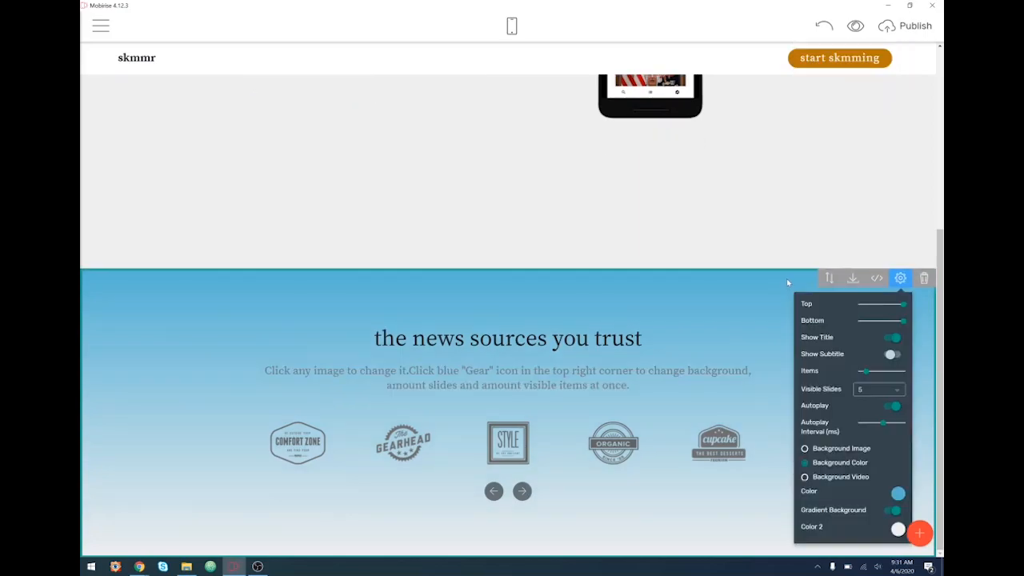
# - Replace the placeholder subtitle with "skmm over 100 of the top news sources from around teh world."
pyautogui.click(628, 384)
pyautogui.moveTo(630, 385); pyautogui.dragTo(264, 371)
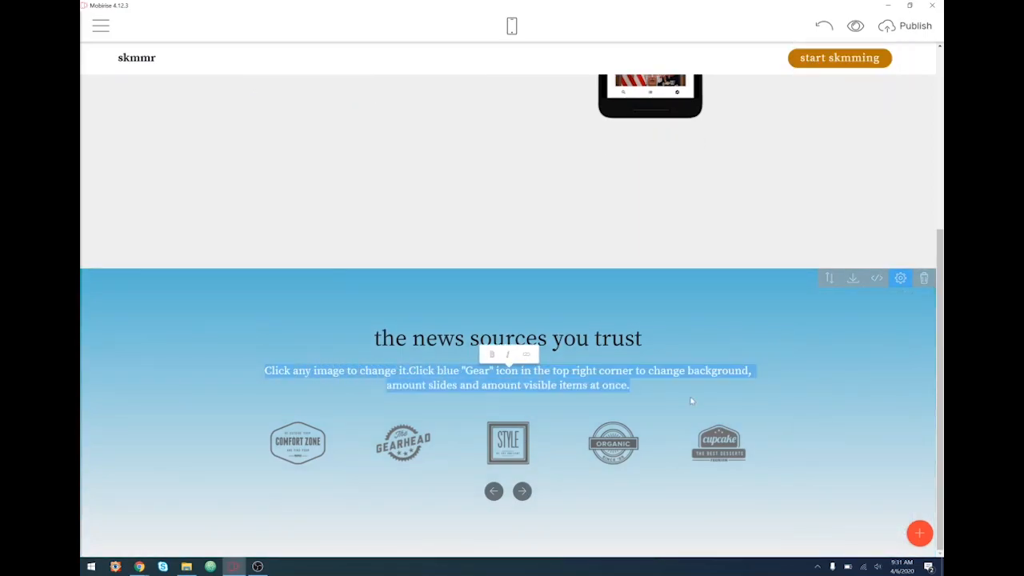
pyautogui.write('skmmr')
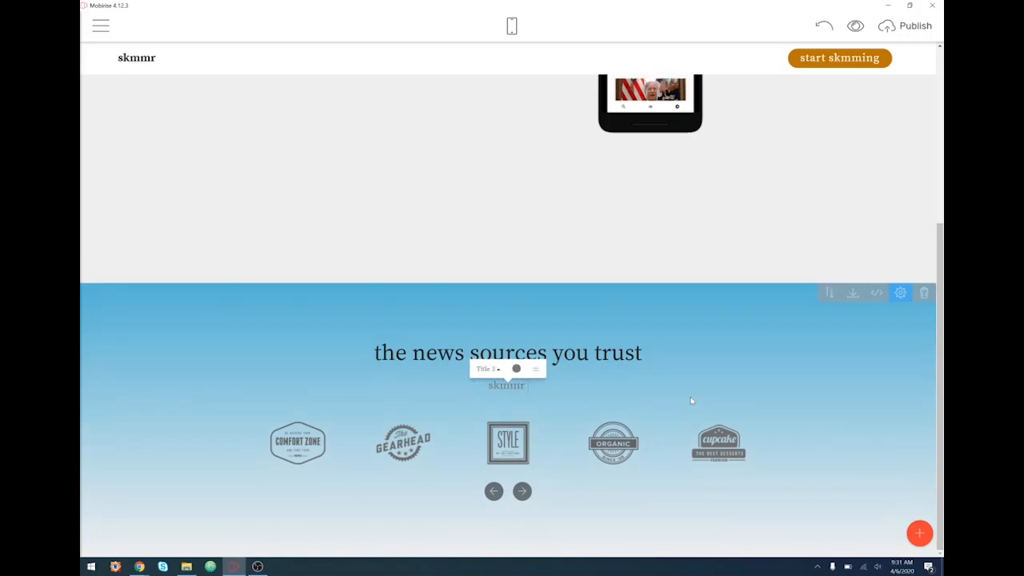
pyautogui.write(' allows you t')
pyautogui.write('o')
pyautogui.press('BackSpace')
pyautogui.press('BackSpace')
pyautogui.press('BackSpace')
pyautogui.press('BackSpace')
pyautogui.press('BackSpace')
pyautogui.press('BackSpace')
pyautogui.press('BackSpace')
pyautogui.press('BackSpace')
pyautogui.press('BackSpace')
pyautogui.press('BackSpace')
pyautogui.press('BackSpace')
pyautogui.press('BackSpace')
pyautogui.press('BackSpace')
pyautogui.press('BackSpace')
pyautogui.press('BackSpace')
pyautogui.press('BackSpace')
pyautogui.press('BackSpace')
pyautogui.write('m the')
pyautogui.press('BackSpace')
pyautogui.write('100')
pyautogui.press('BackSpace')
pyautogui.press('BackSpace')
pyautogui.press('BackSpace')
pyautogui.write('100 of the top news sou')
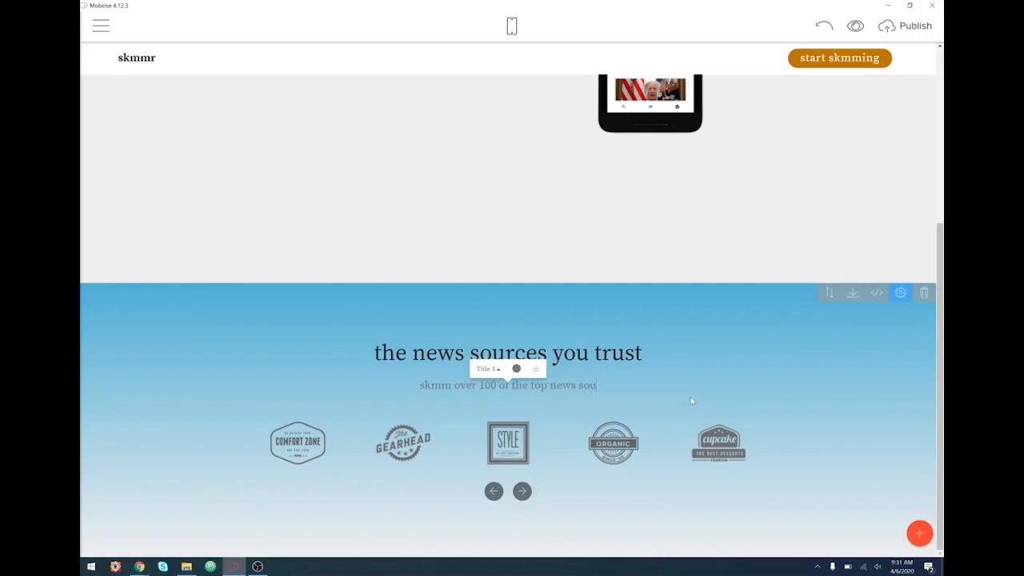
pyautogui.write('rces from around teh world.')
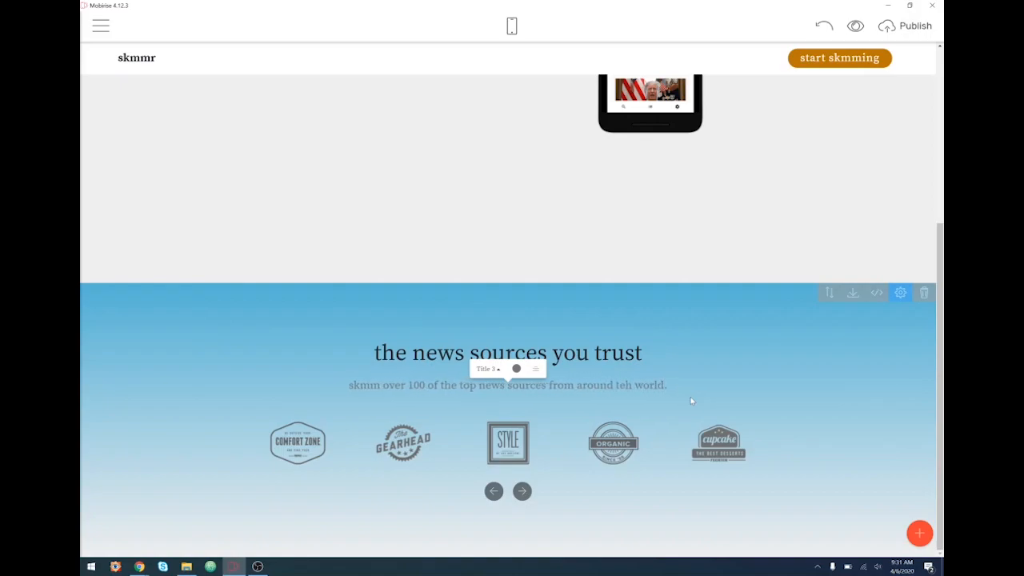
# - Edit the subtitle to read "skmm headlines from over 100 of the top news sources from around the world"
pyautogui.press('BackSpace')
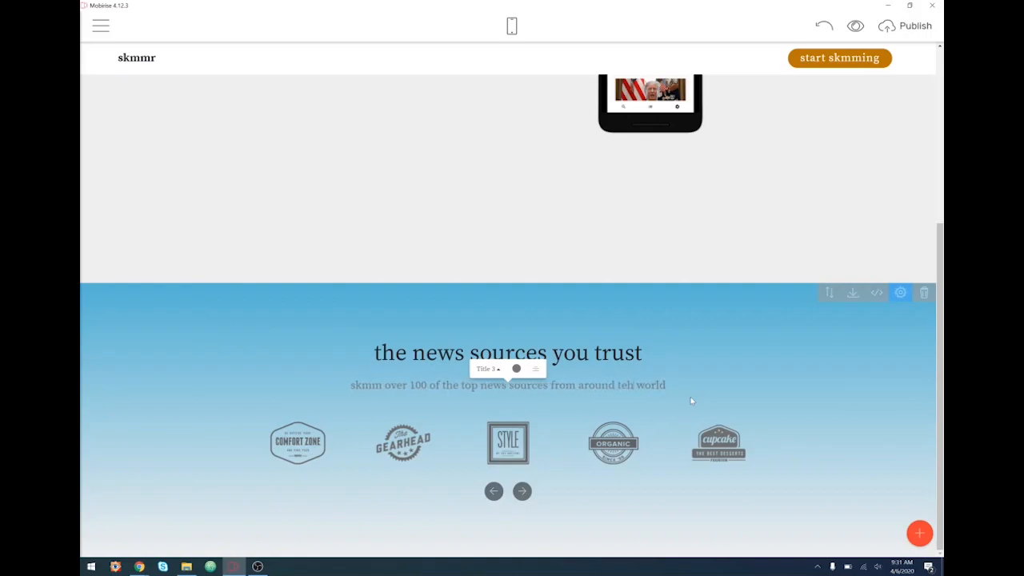
pyautogui.press('BackSpace')
pyautogui.write('h')
pyautogui.write('headlines')
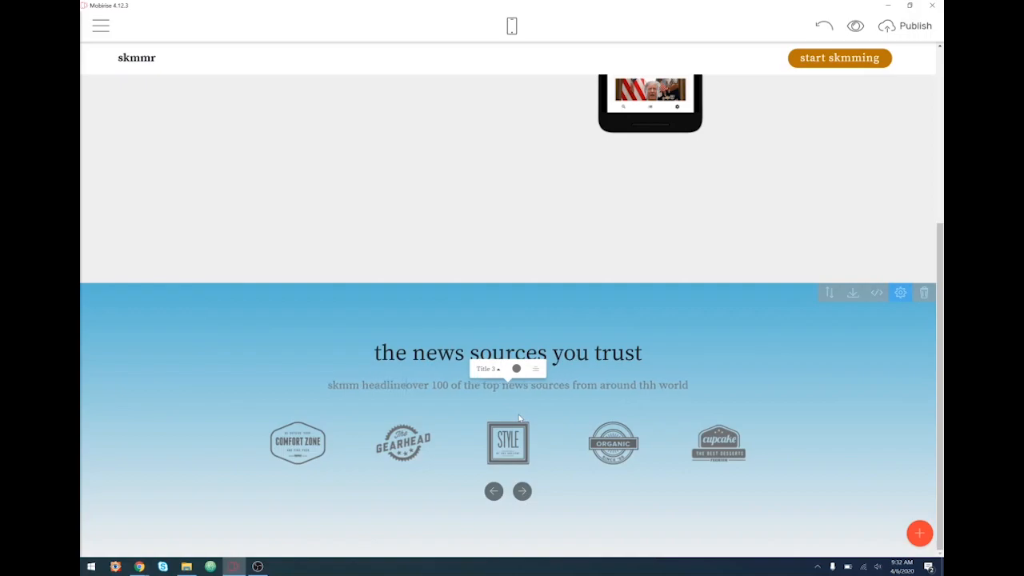
pyautogui.write(' from')
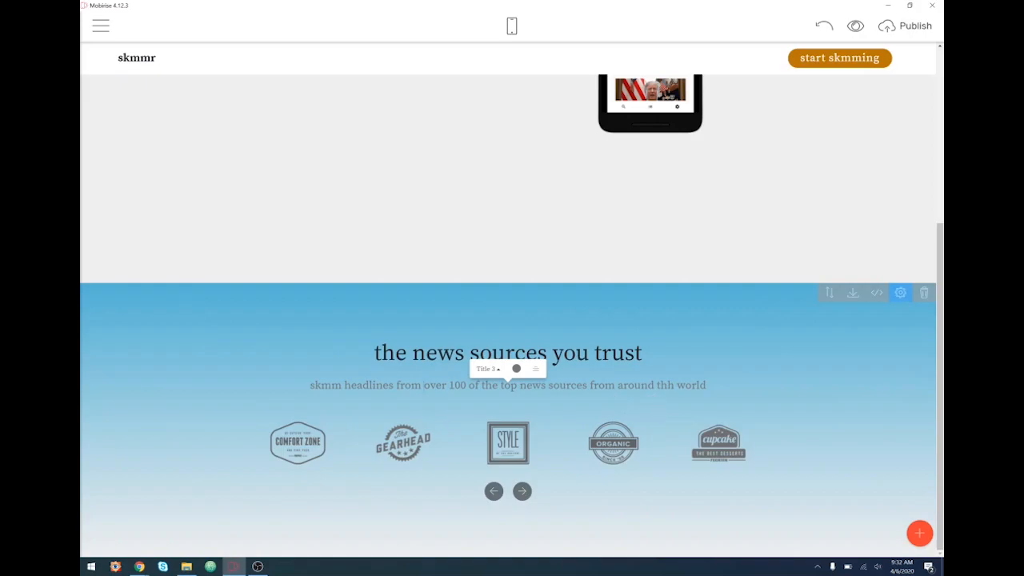
pyautogui.press('BackSpace')
pyautogui.write('e')
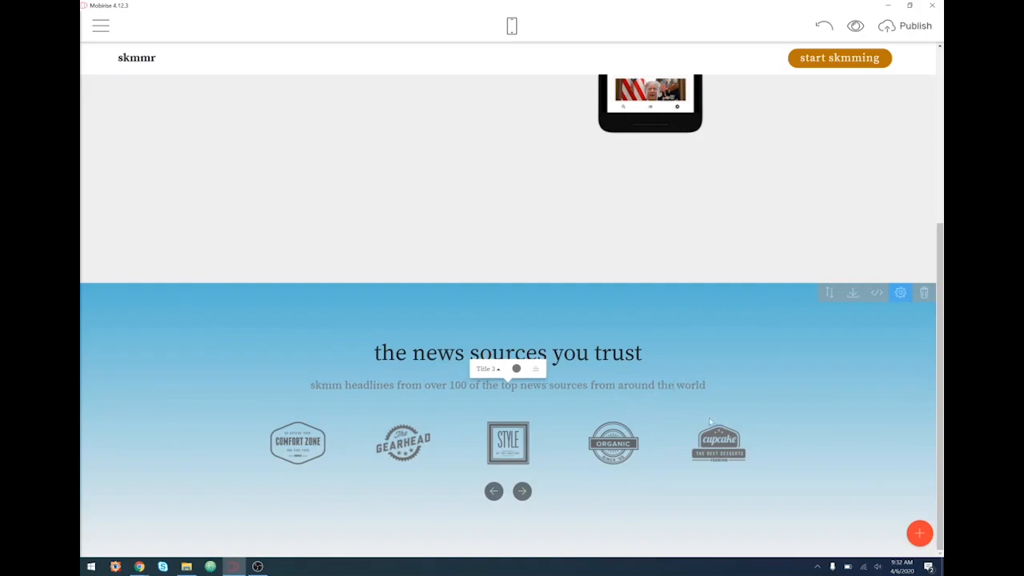
pyautogui.click(899, 293)
pyautogui.click(547, 352)
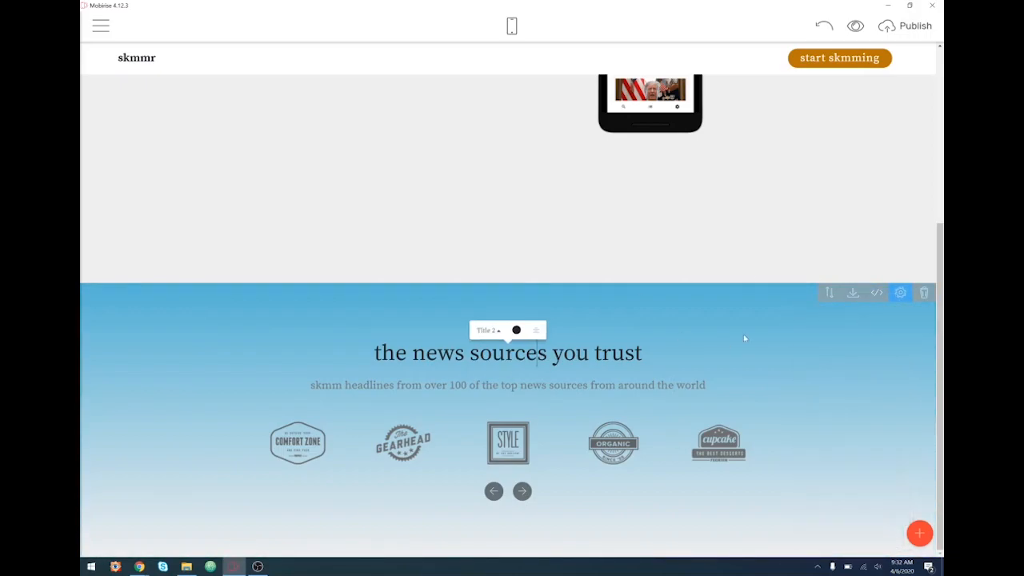
pyautogui.scroll(4, 802, 315)
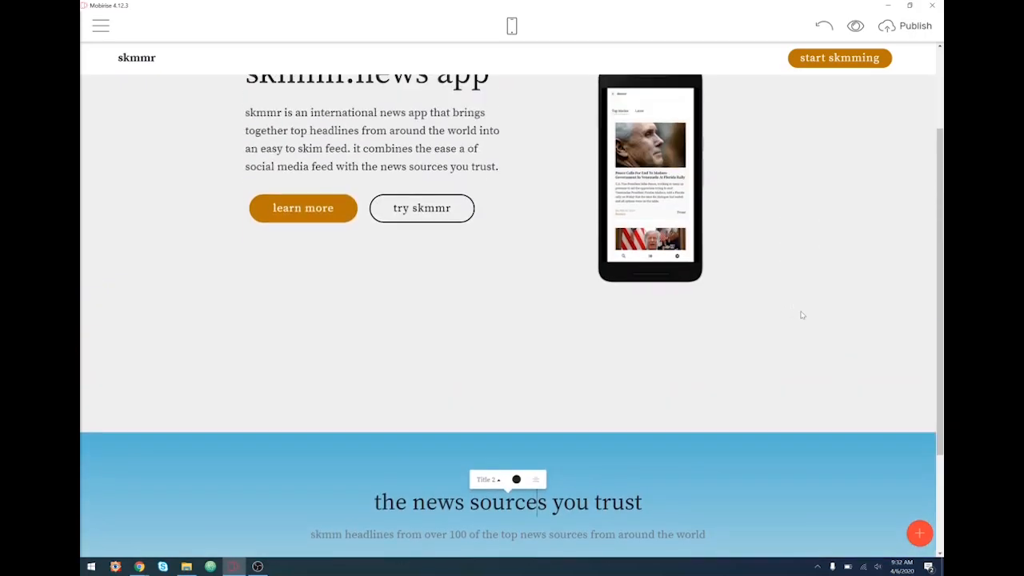
pyautogui.scroll(-4, 802, 314)
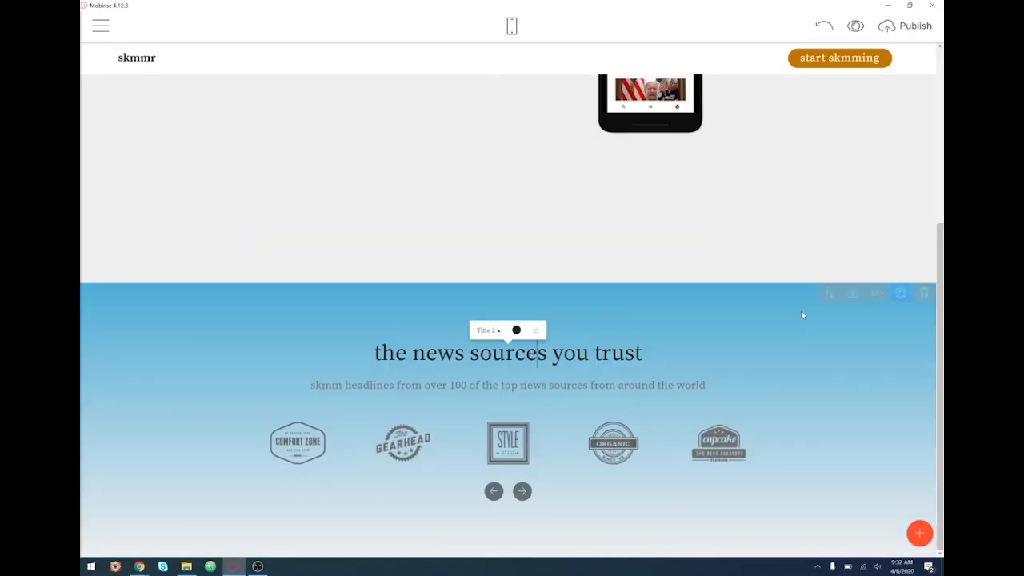
# - Set the first background color of the news sources block to white
pyautogui.click(899, 295)
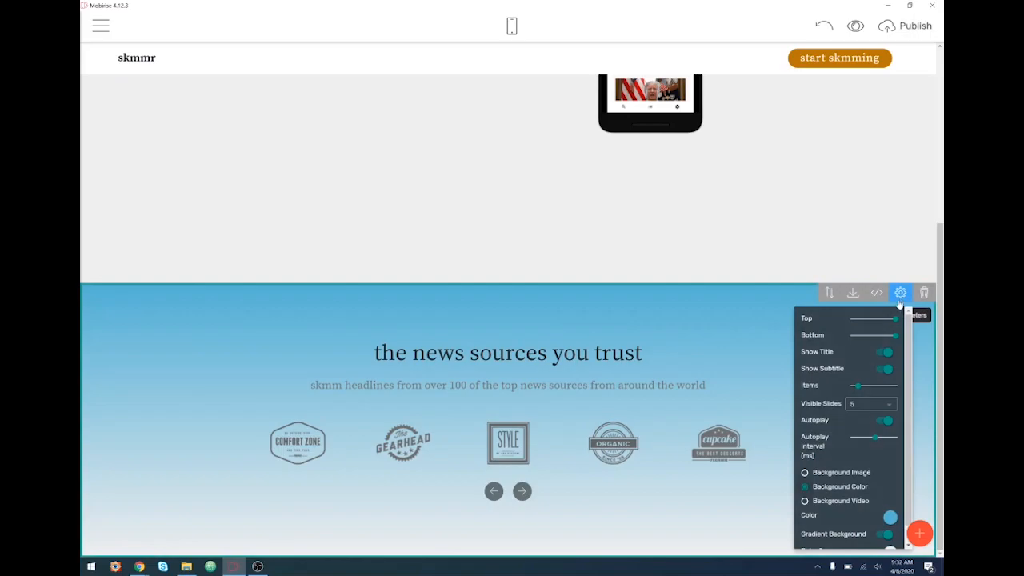
pyautogui.click(890, 518)
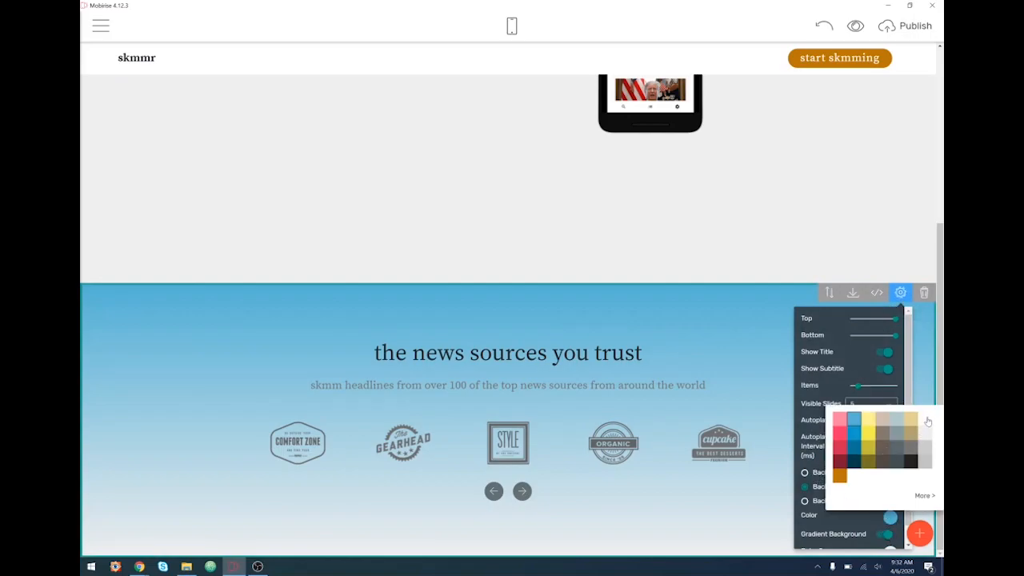
pyautogui.click(925, 420)
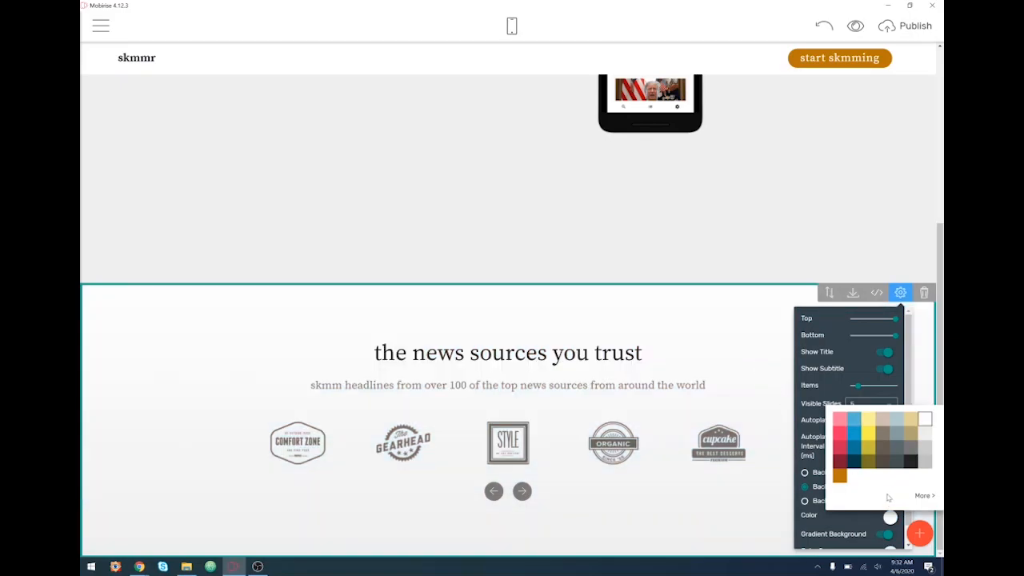
pyautogui.click(901, 294)
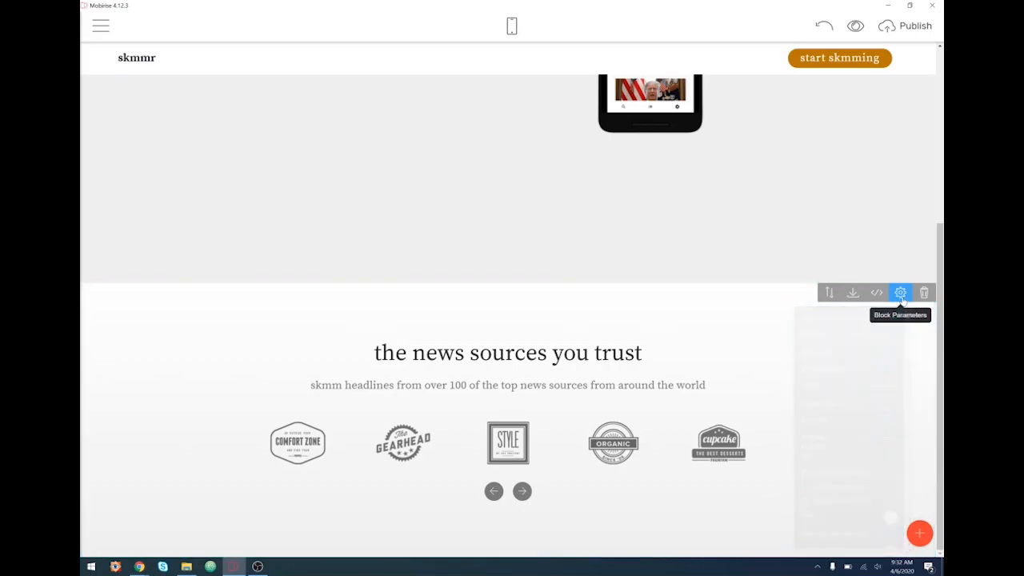
# - Turn off autoplay for the logo carousel in the news sources block
pyautogui.click(900, 295)
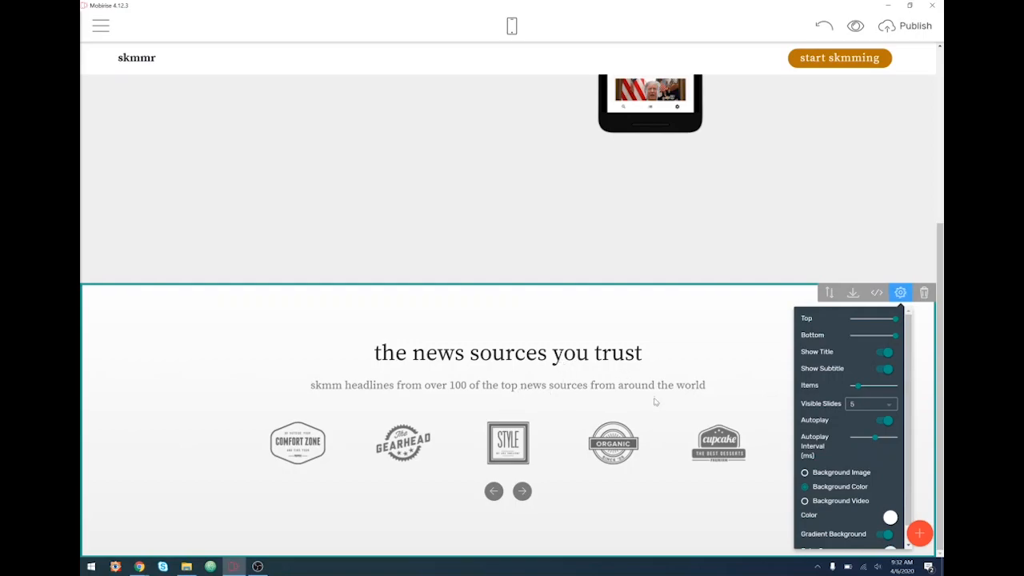
pyautogui.scroll(-1, 860, 463)
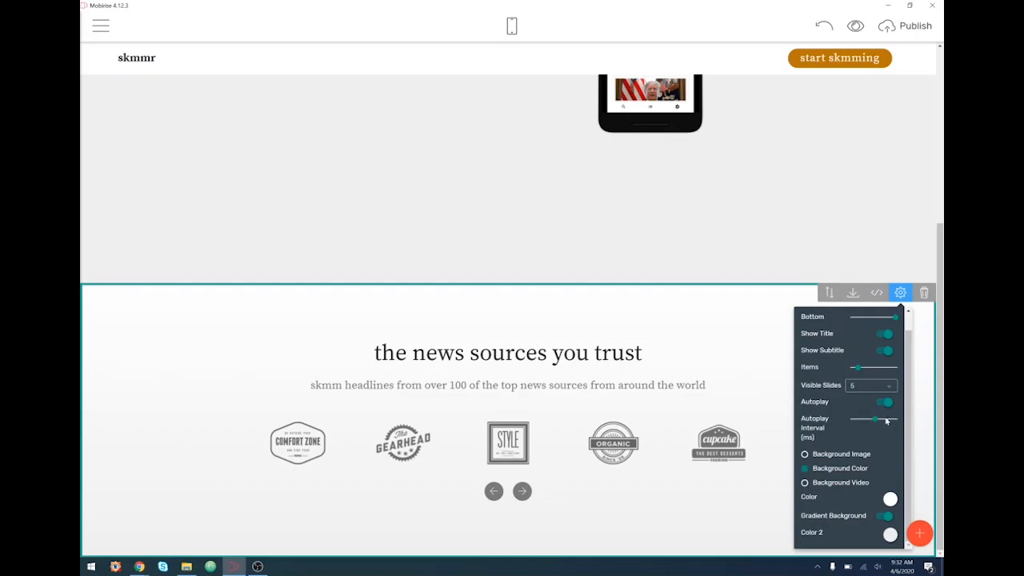
pyautogui.click(885, 402)
# - Set the logo carousel's visible slides to 6 and slightly increase its number of items
pyautogui.click(880, 407)
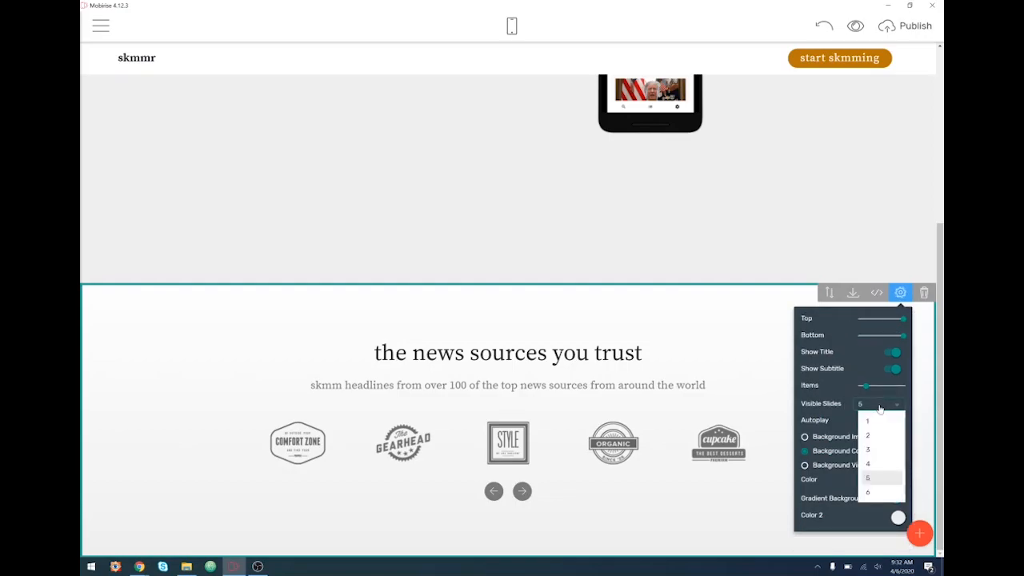
pyautogui.click(873, 450)
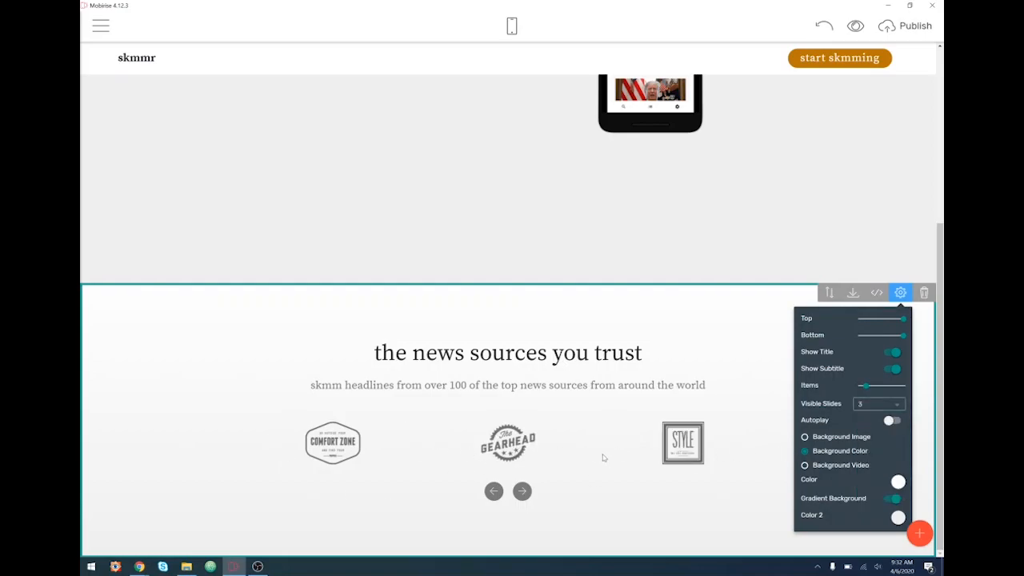
pyautogui.click(880, 412)
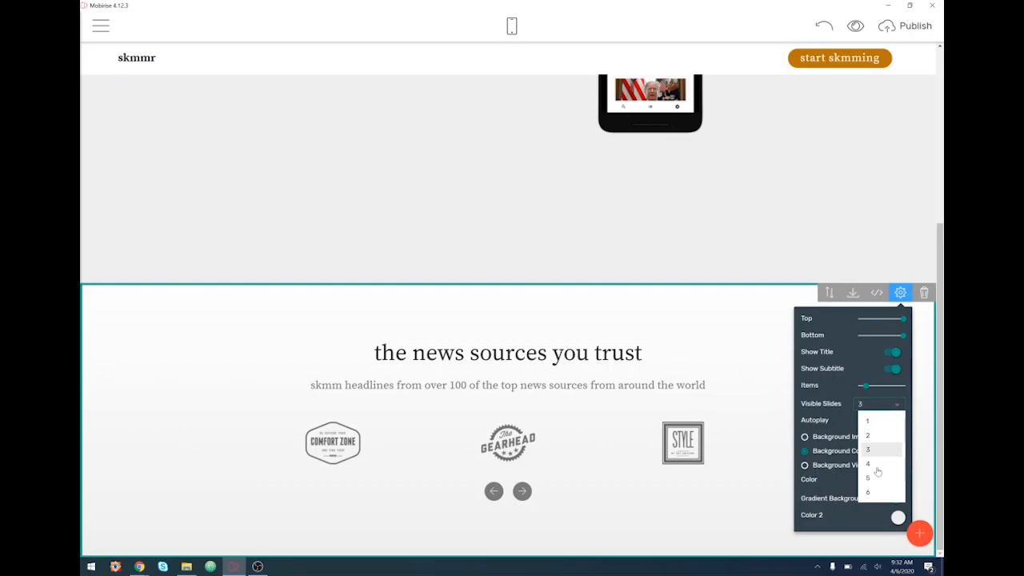
pyautogui.click(873, 491)
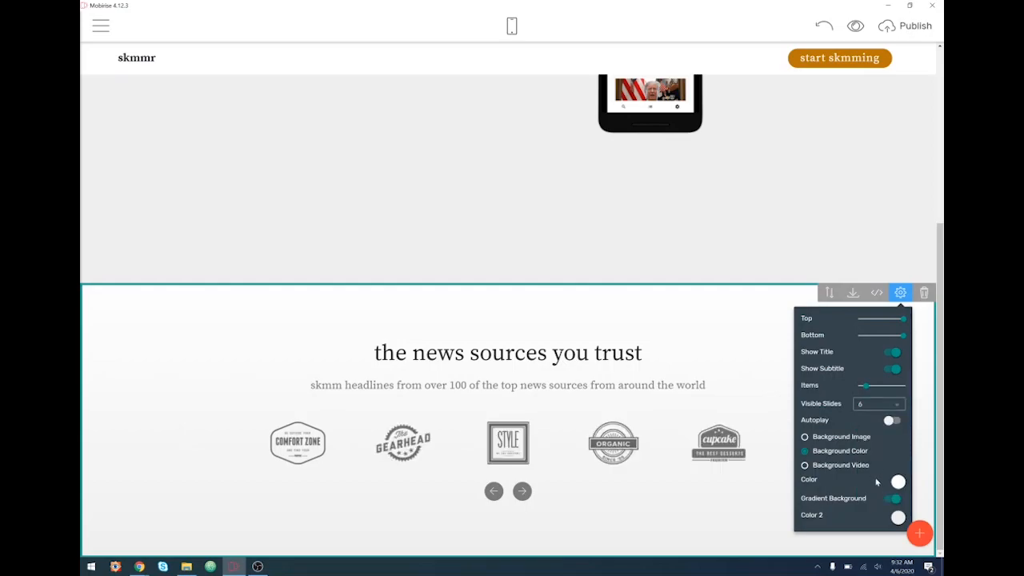
pyautogui.moveTo(866, 385)
pyautogui.mouseDown()
pyautogui.moveTo(887, 390)
pyautogui.moveTo(860, 386)
pyautogui.moveTo(869, 386)
pyautogui.mouseUp()
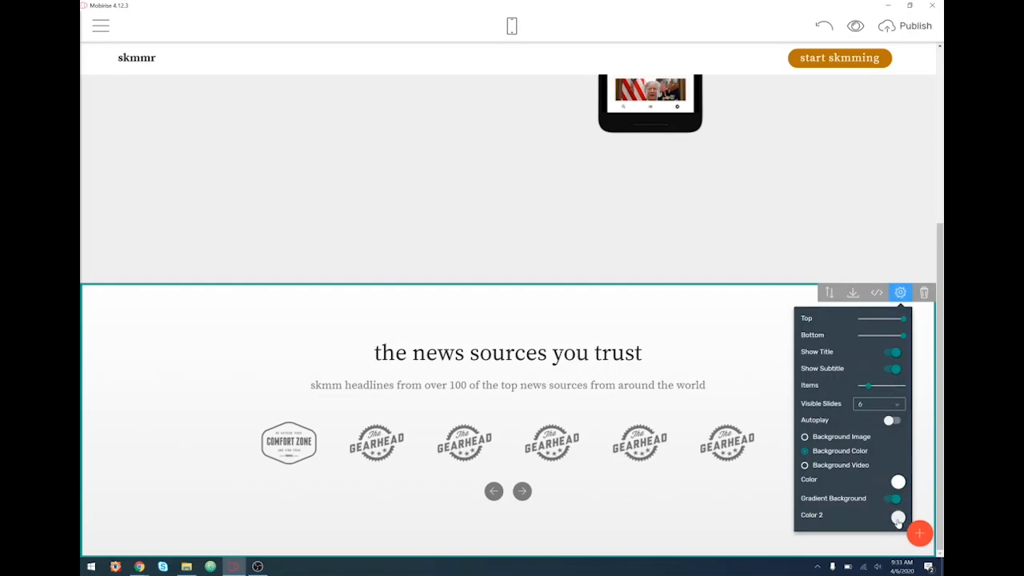
# - Try a dark yellow as the second color of the block's background gradient
pyautogui.click(898, 518)
pyautogui.click(869, 454)
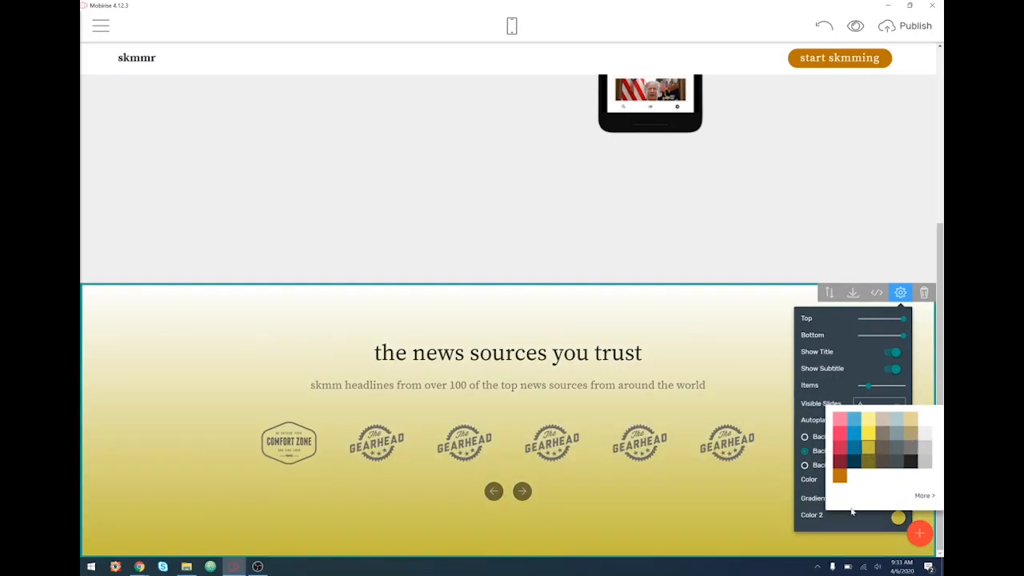
pyautogui.click(898, 519)
# - Turn off the gradient background of the news sources block and close its parameters
pyautogui.click(892, 499)
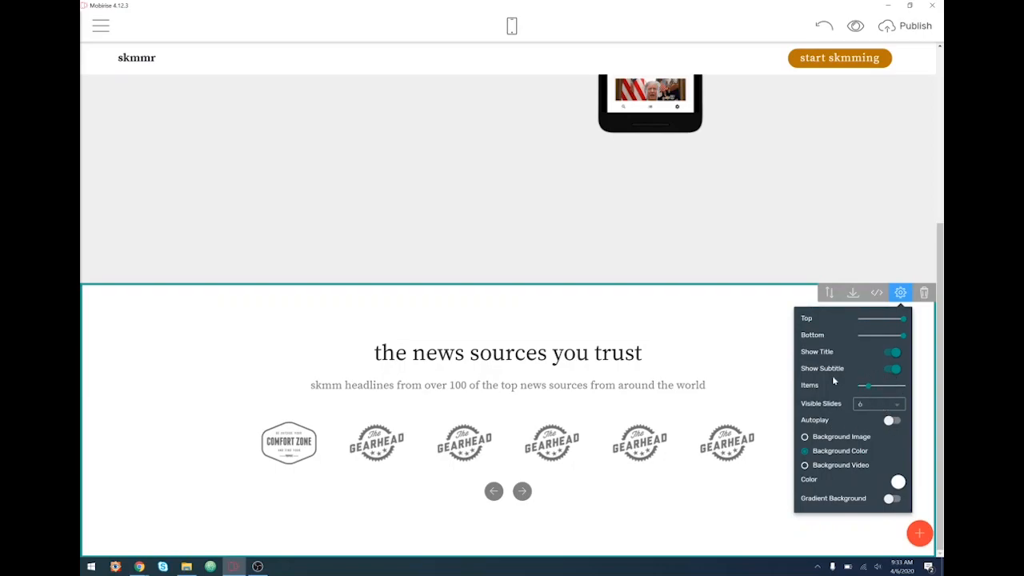
pyautogui.click(899, 293)
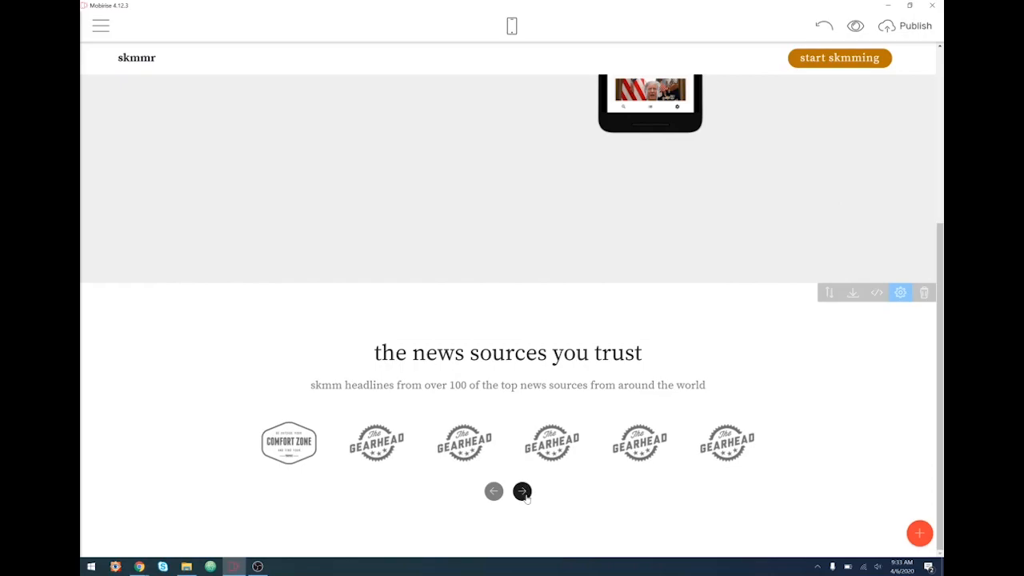
# - Page the logo carousel forward several times to check how the logos cycle, and reopen the block's parameters
pyautogui.click(522, 491)
pyautogui.click(522, 491)
pyautogui.click(522, 491)
pyautogui.click(521, 491)
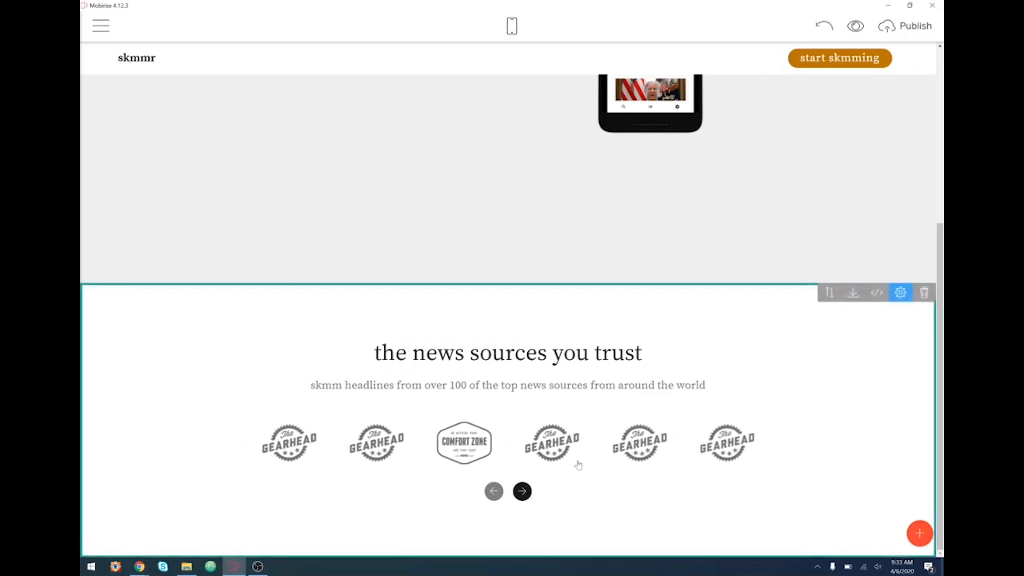
pyautogui.click(899, 294)
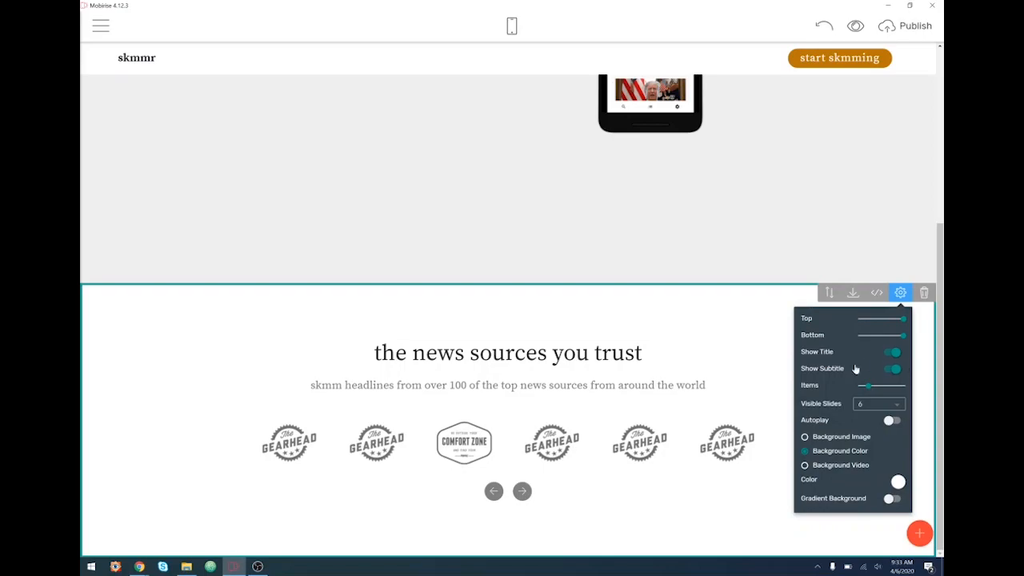
# - Look through the block library's categories, including Features, Services, Pricing Tables, Forms and Maps, for a block to add, and close the library
pyautogui.click(919, 533)
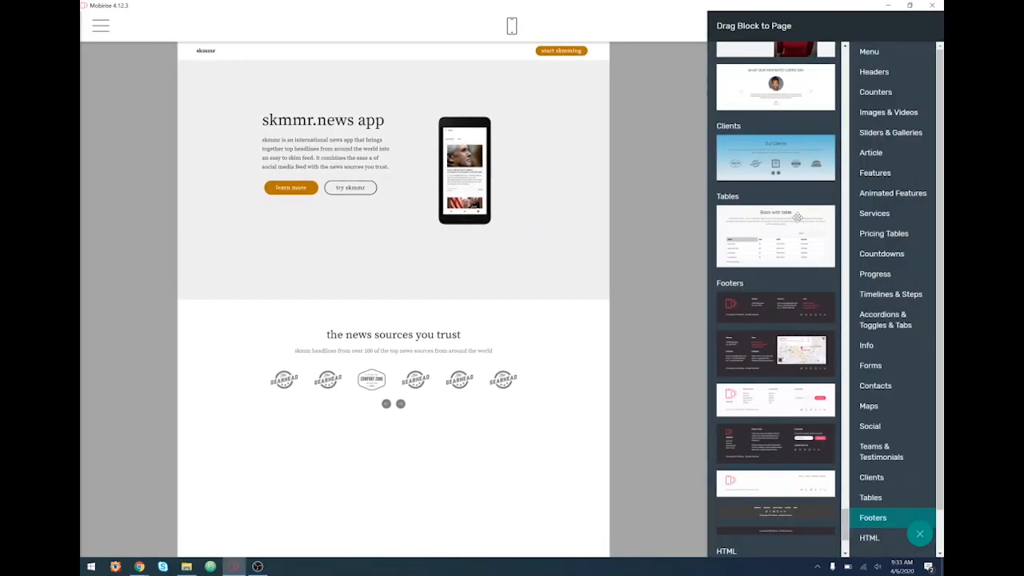
pyautogui.scroll(-3, 800, 308)
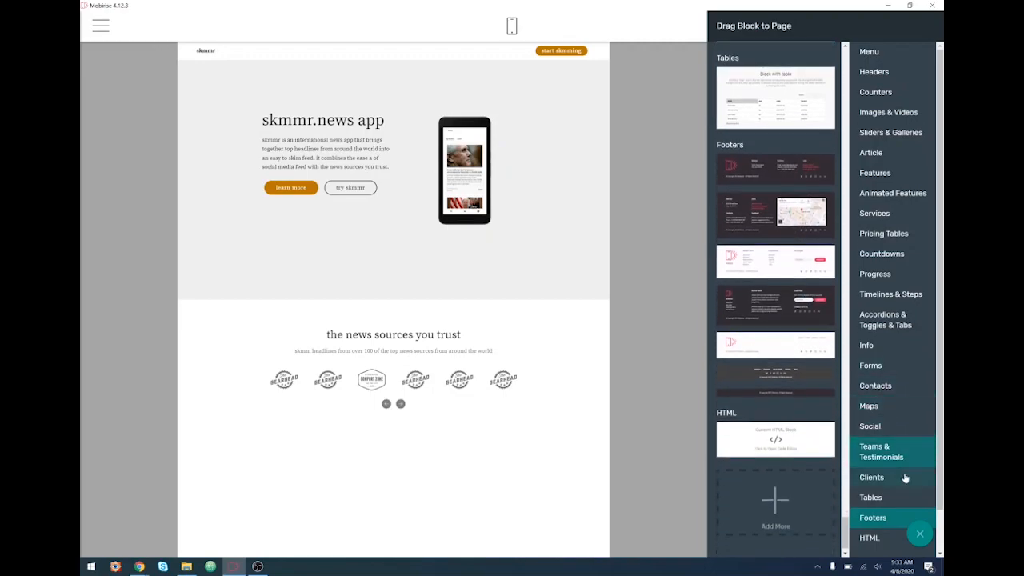
pyautogui.click(900, 348)
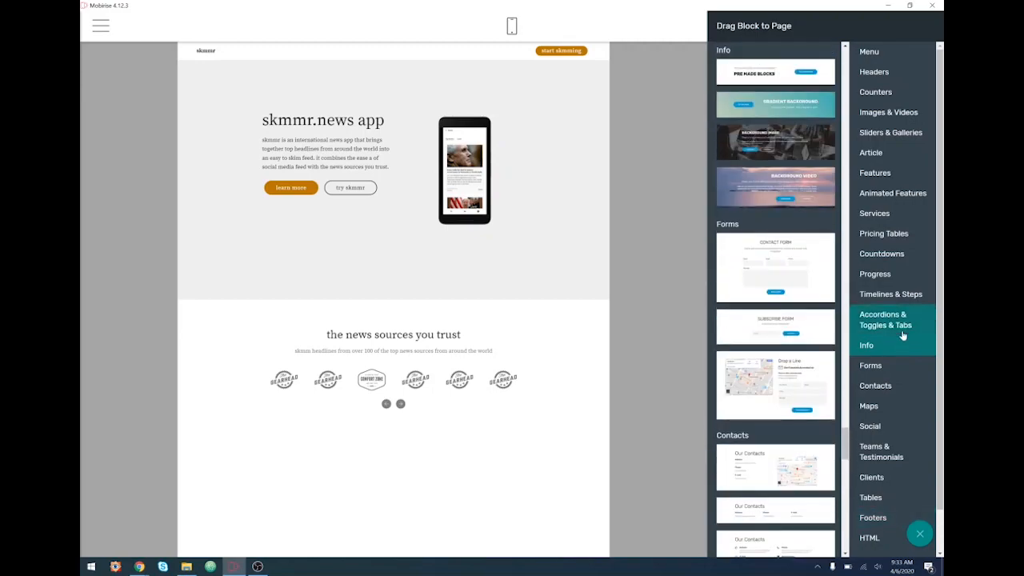
pyautogui.click(893, 174)
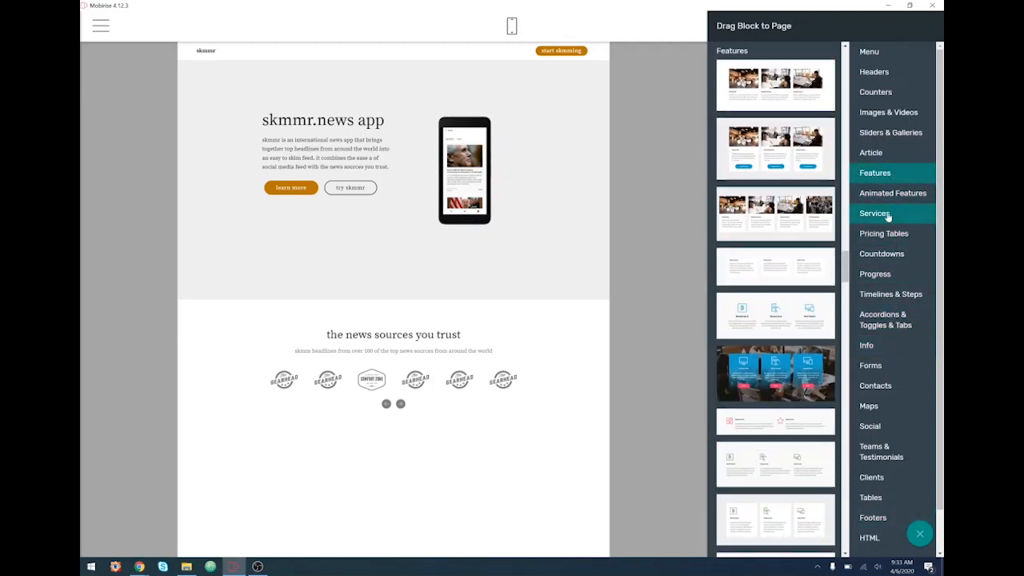
pyautogui.click(886, 214)
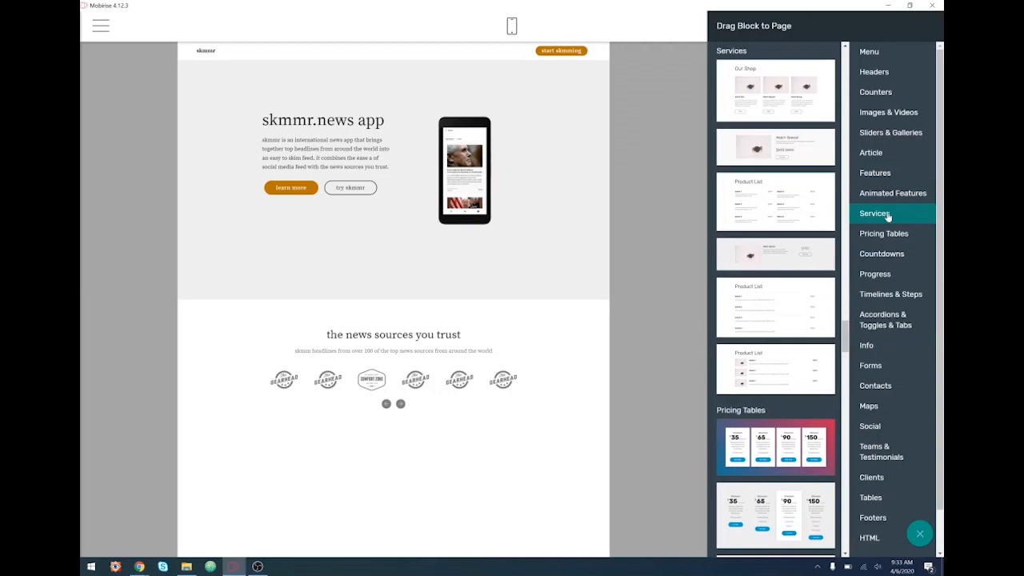
pyautogui.click(890, 298)
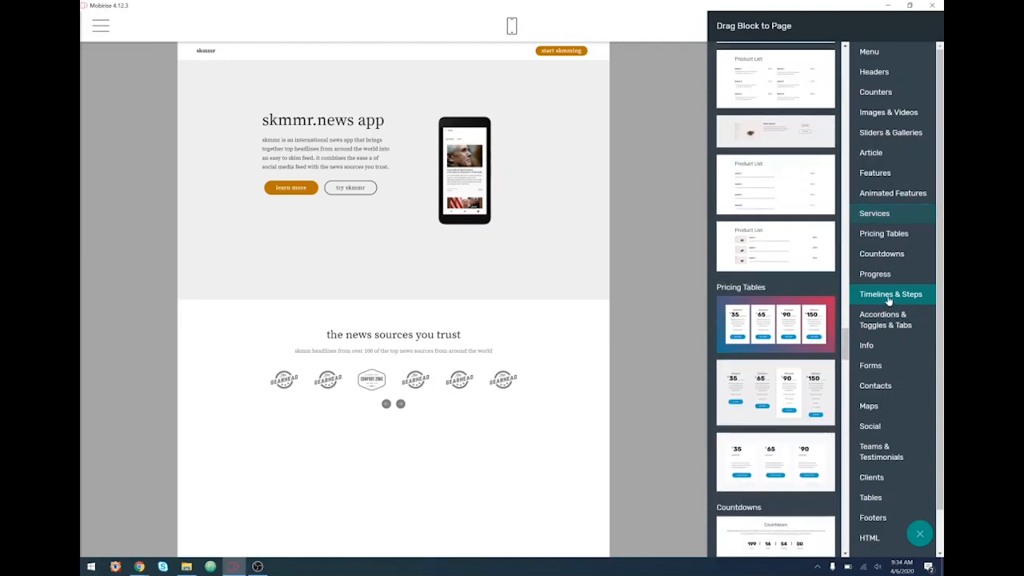
pyautogui.click(883, 278)
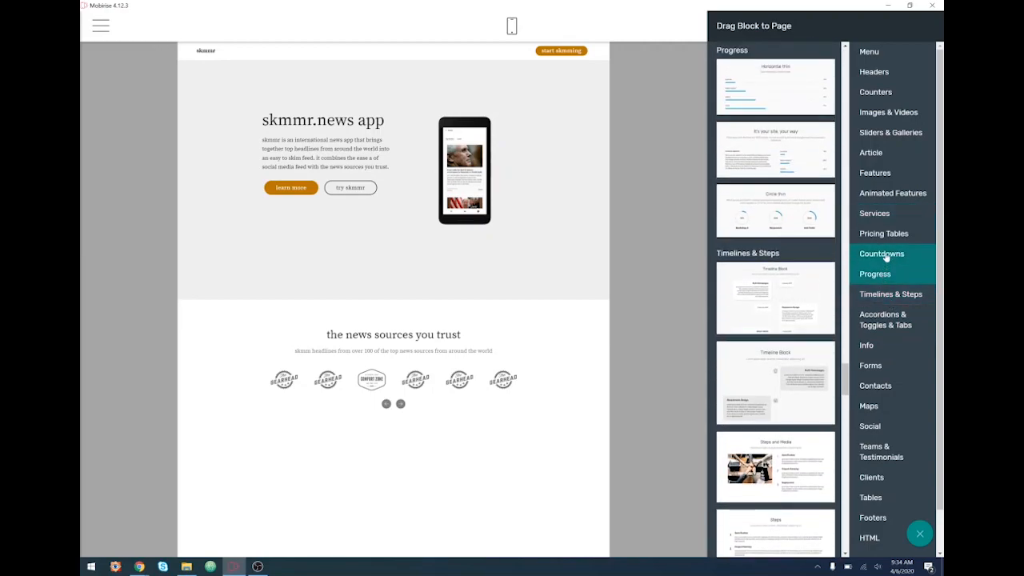
pyautogui.click(886, 254)
pyautogui.click(884, 234)
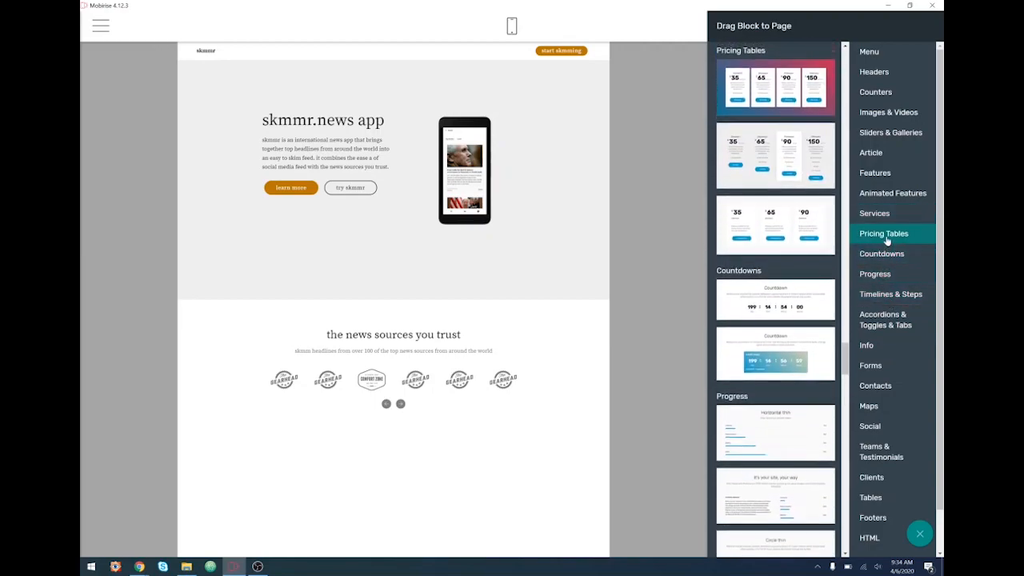
pyautogui.click(873, 367)
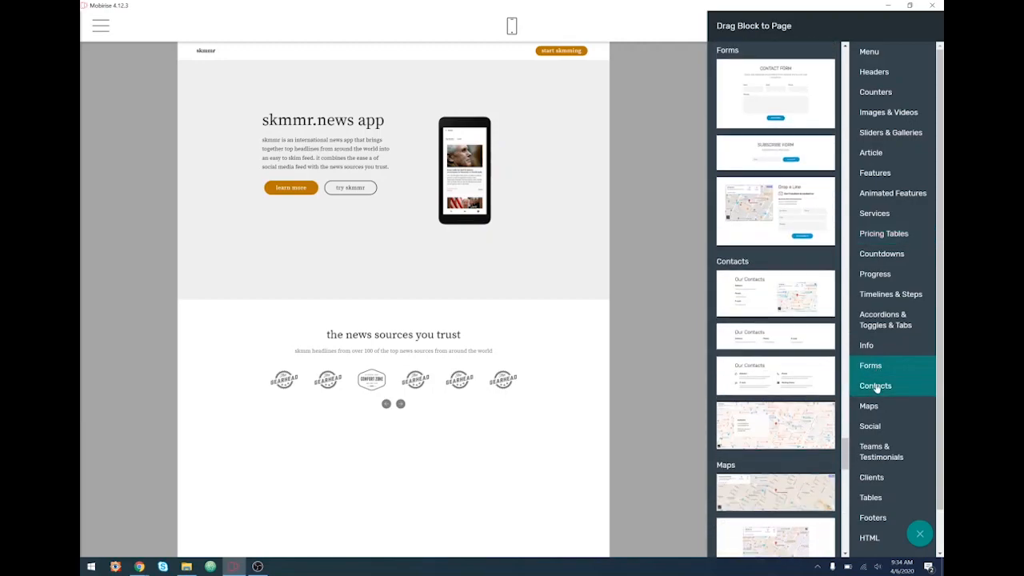
pyautogui.click(875, 385)
pyautogui.click(869, 407)
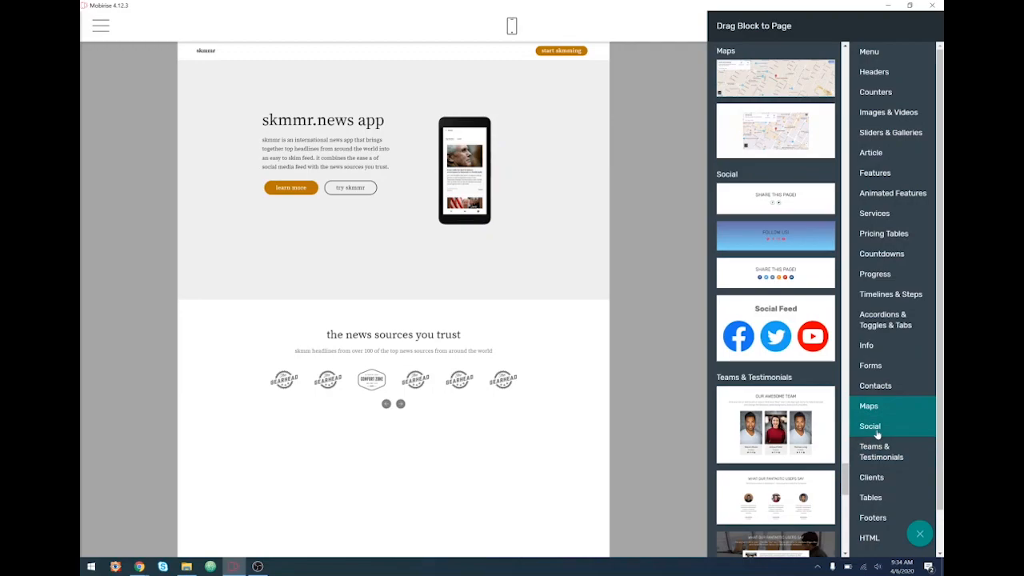
pyautogui.click(683, 391)
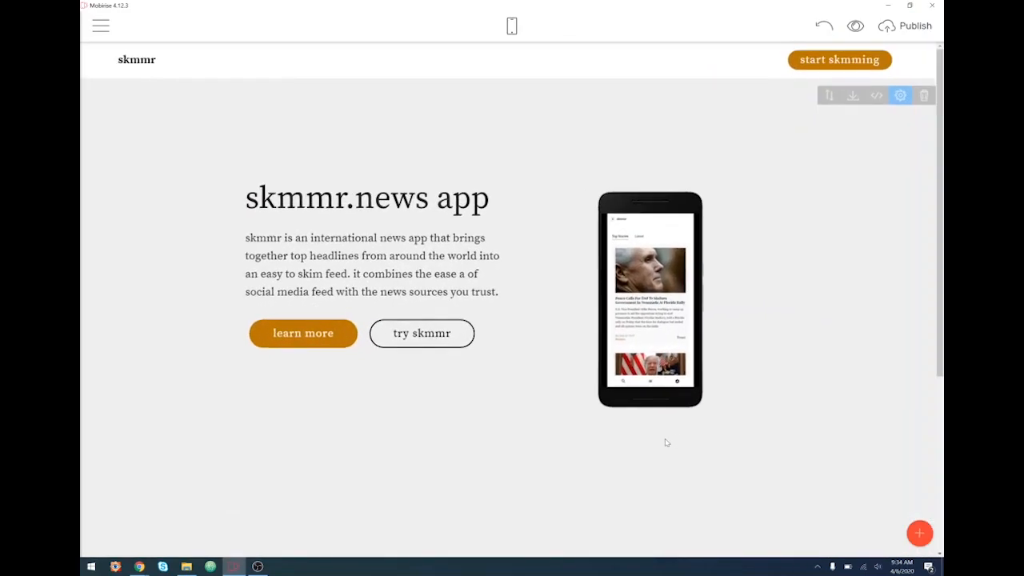
pyautogui.scroll(-4, 608, 439)
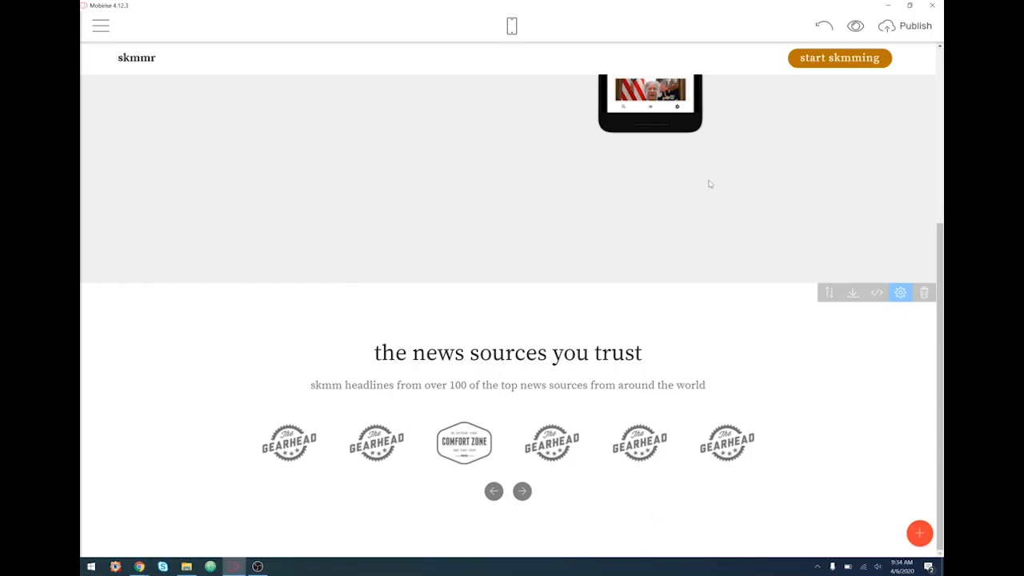
# - Switch to the skmmr.news site in Chrome, open its list of news sources and read through it to the end
pyautogui.click(139, 566)
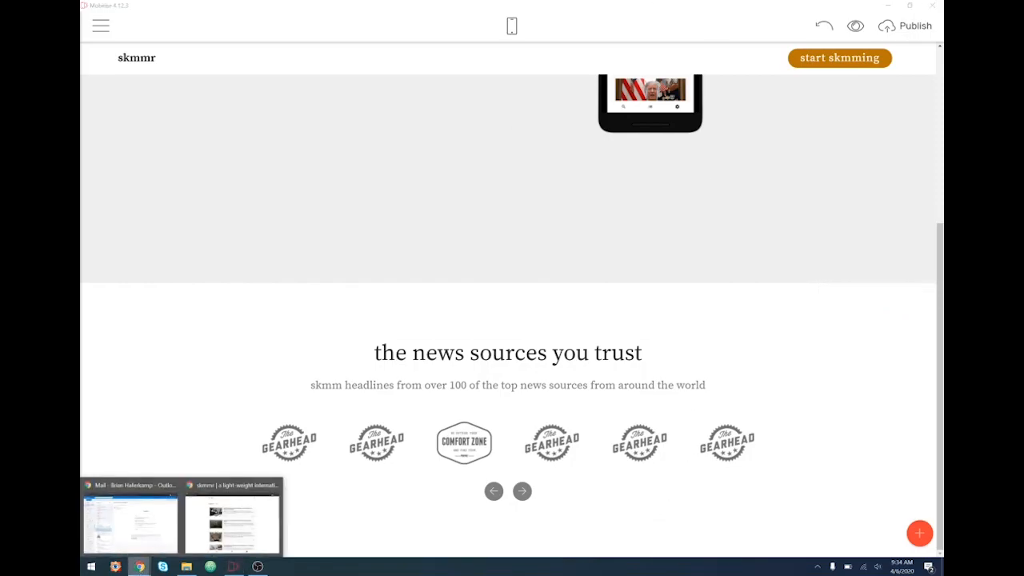
pyautogui.click(232, 520)
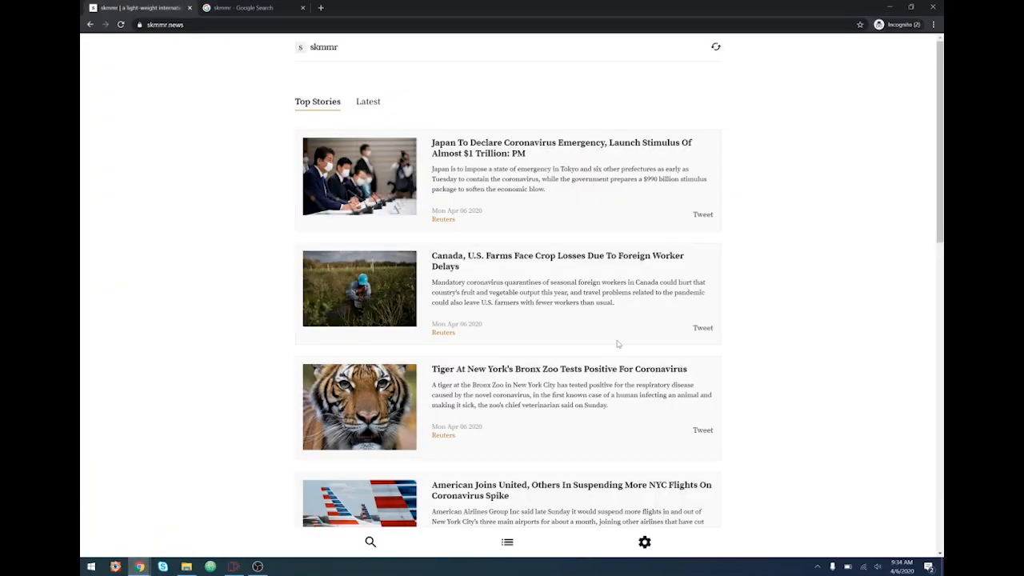
pyautogui.click(507, 543)
pyautogui.scroll(-1, 489, 263)
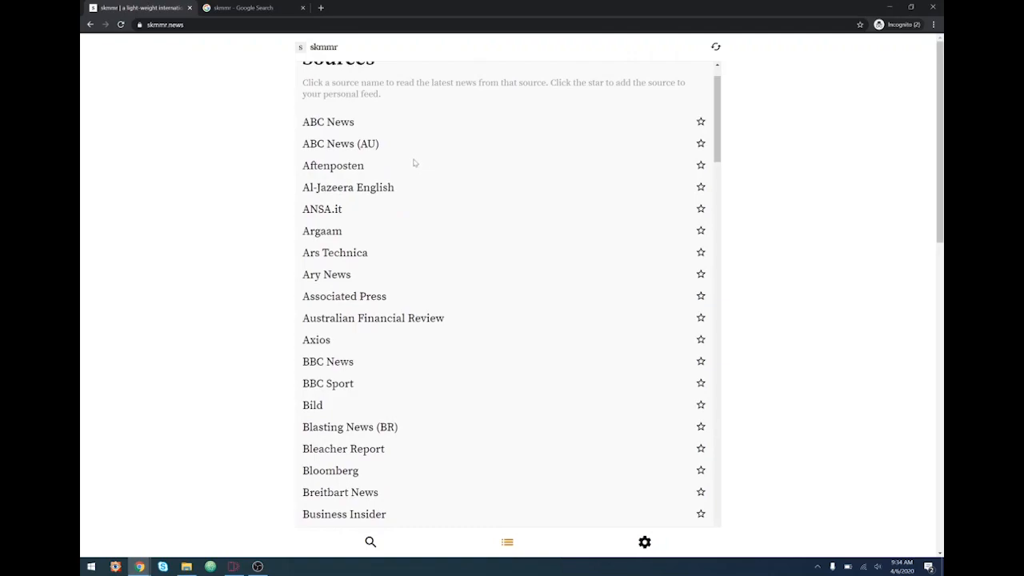
pyautogui.scroll(-2, 434, 241)
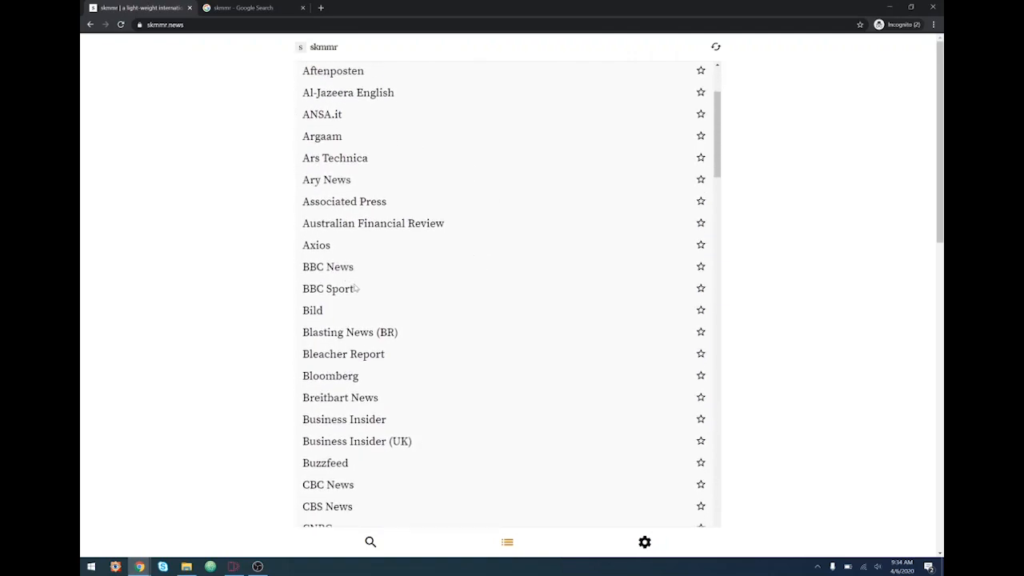
pyautogui.scroll(-4, 540, 297)
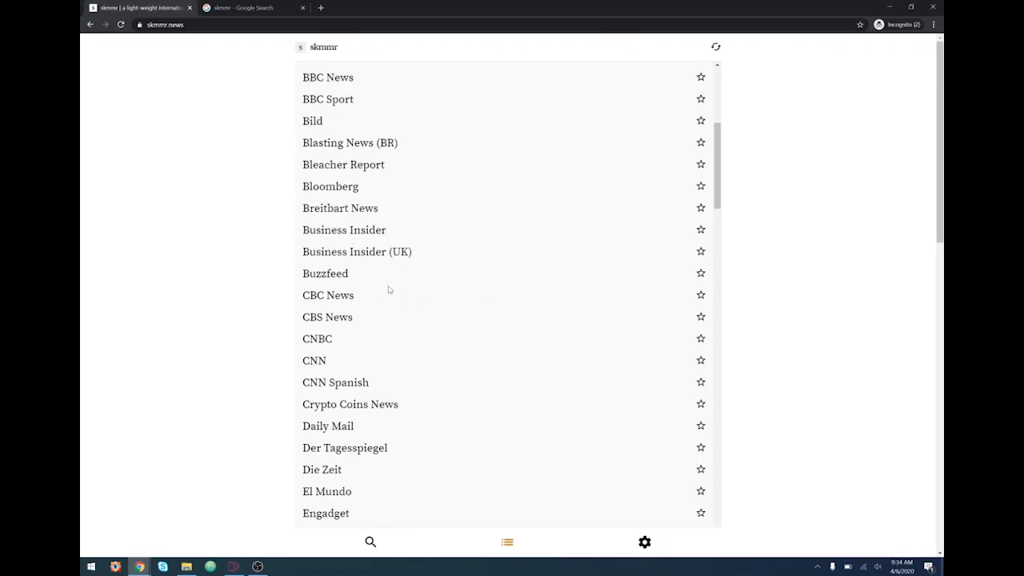
pyautogui.scroll(-3, 491, 324)
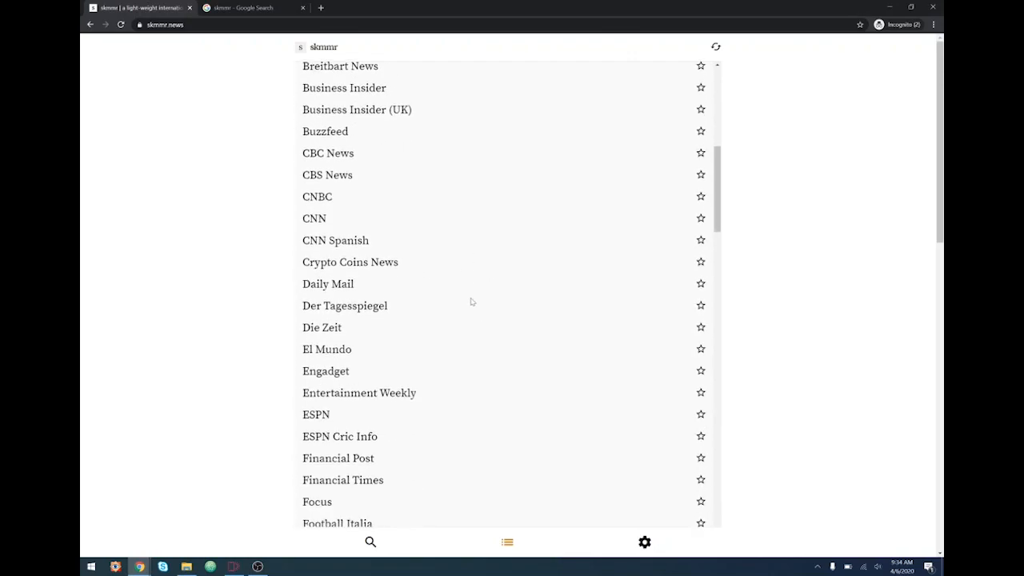
pyautogui.scroll(-10, 596, 330)
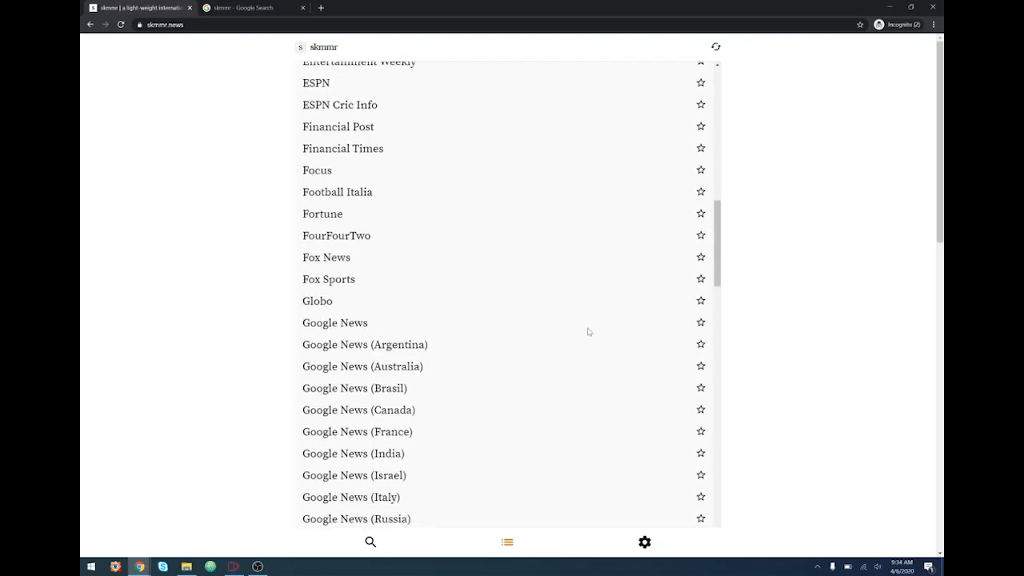
pyautogui.scroll(-3, 585, 324)
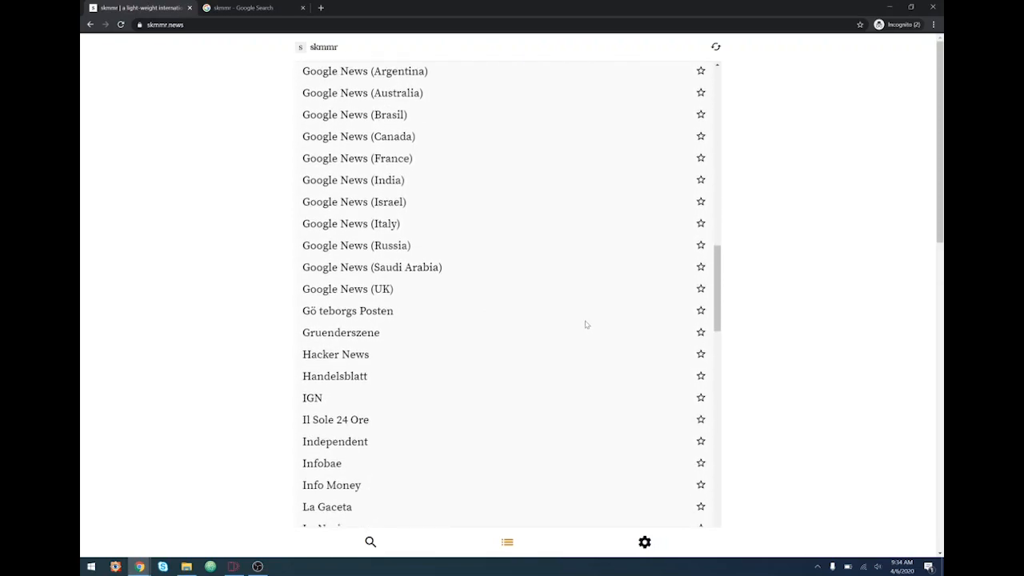
pyautogui.scroll(-15, 585, 324)
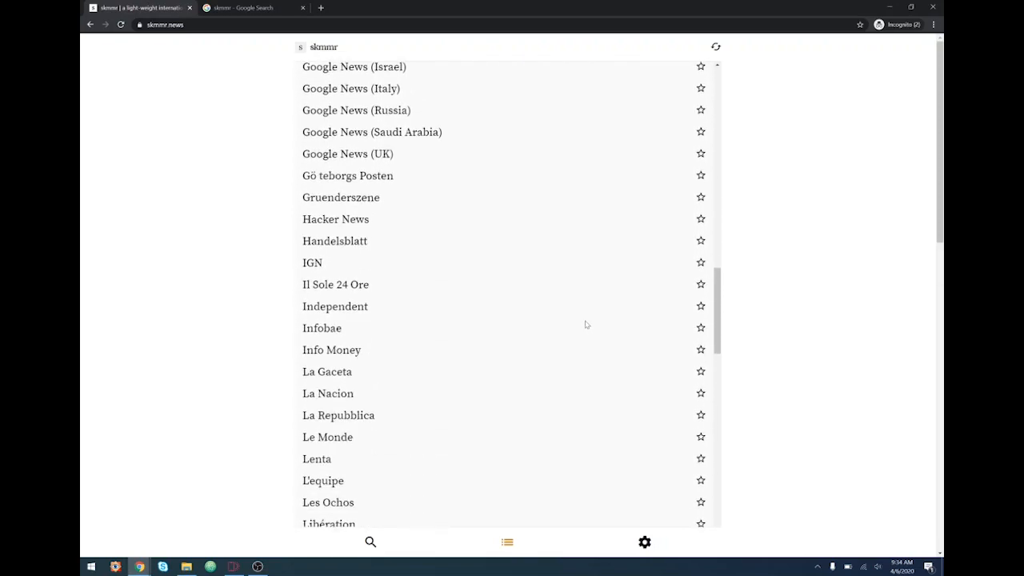
pyautogui.scroll(-9, 586, 324)
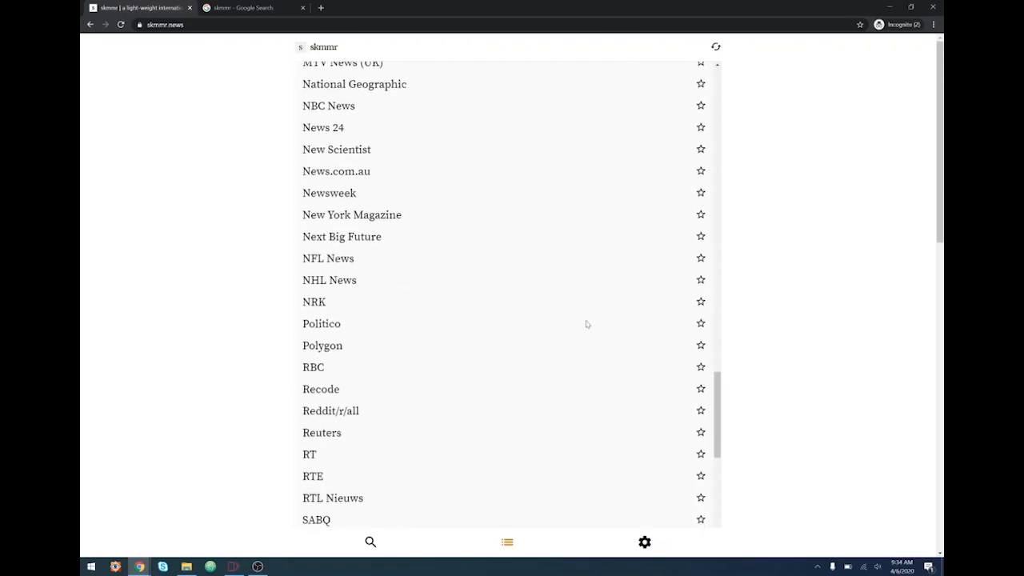
pyautogui.scroll(7, 585, 325)
pyautogui.scroll(-11, 585, 324)
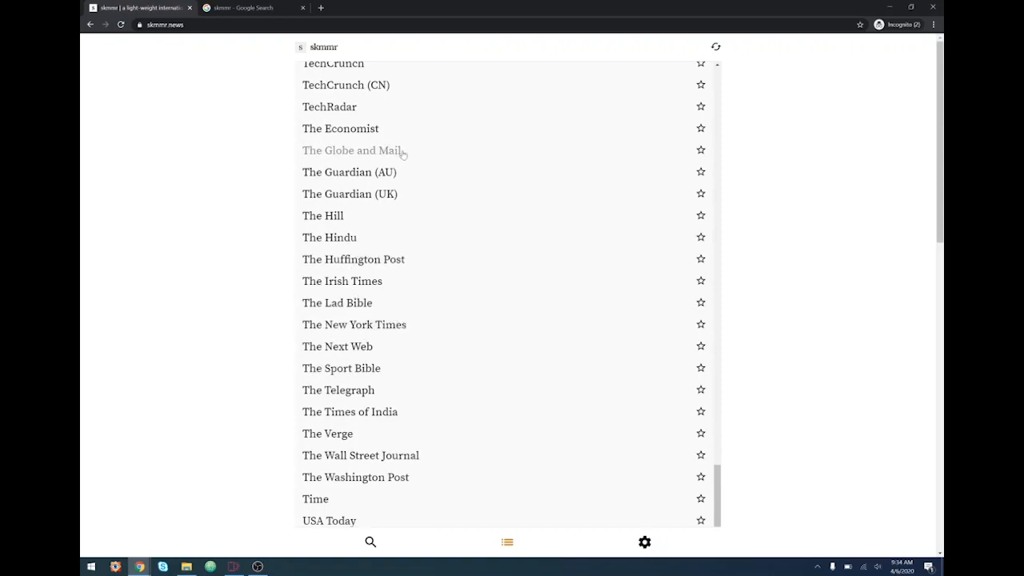
pyautogui.scroll(-3, 537, 321)
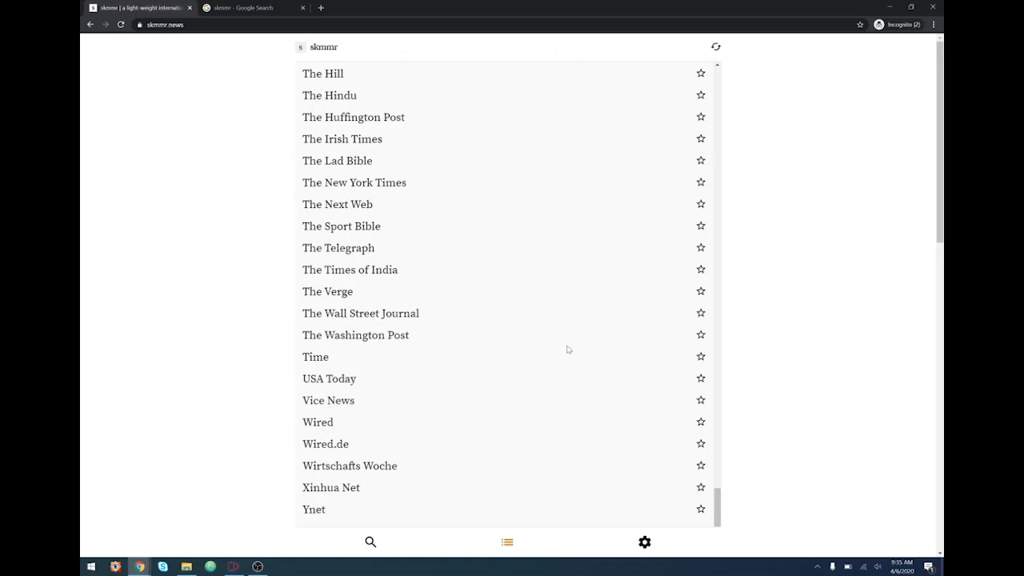
pyautogui.scroll(-1, 564, 357)
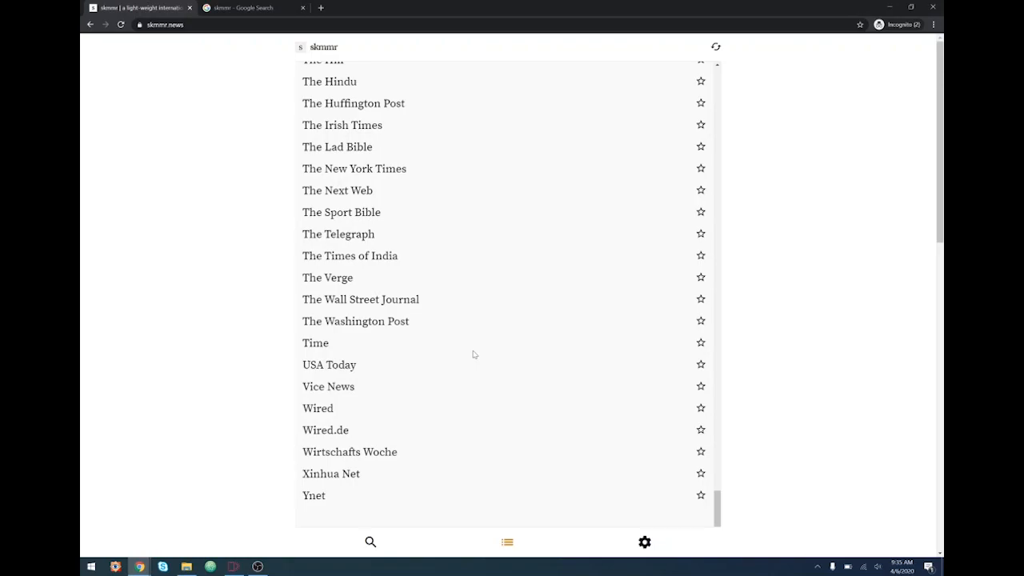
# - View the top stories from the Göteborgs-Posten source and from Aftenposten on the skmmr.news site
pyautogui.scroll(15, 473, 354)
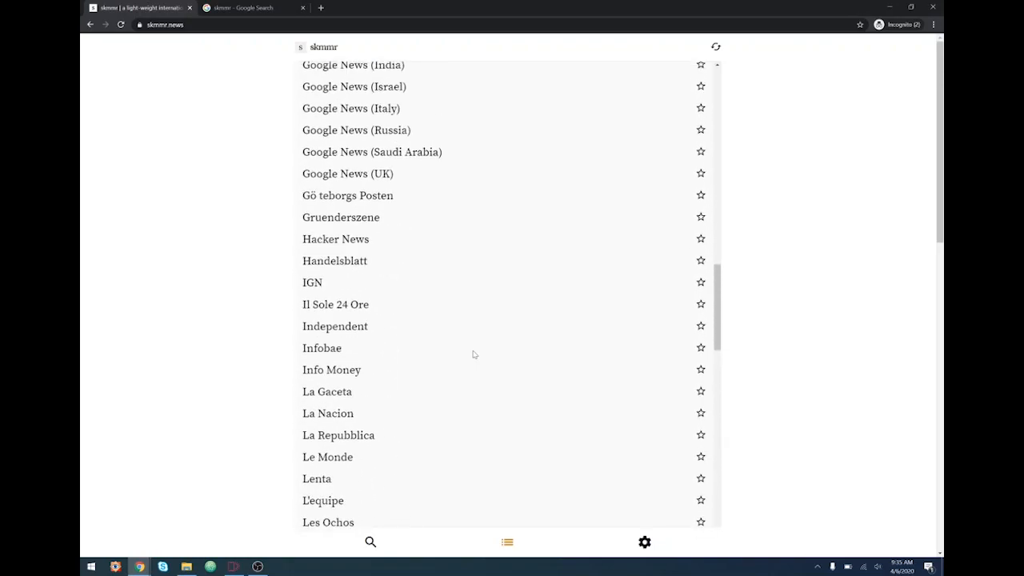
pyautogui.scroll(1, 474, 355)
pyautogui.click(352, 242)
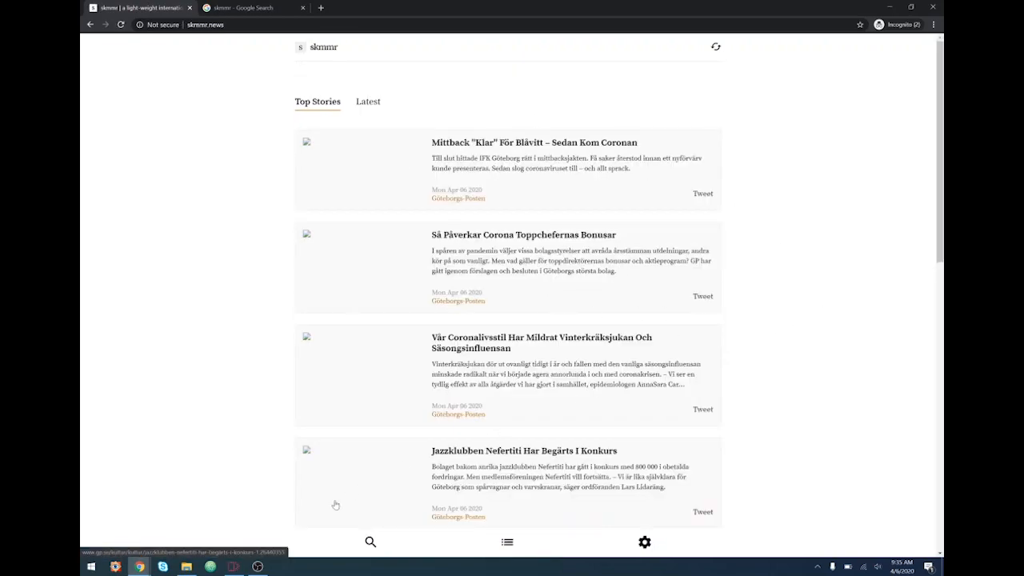
pyautogui.click(507, 543)
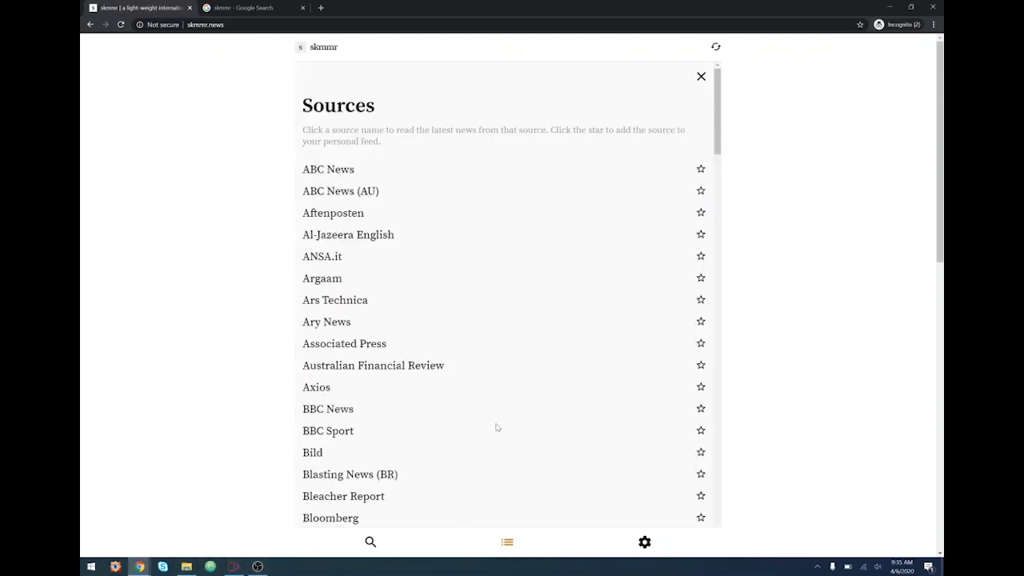
pyautogui.click(360, 222)
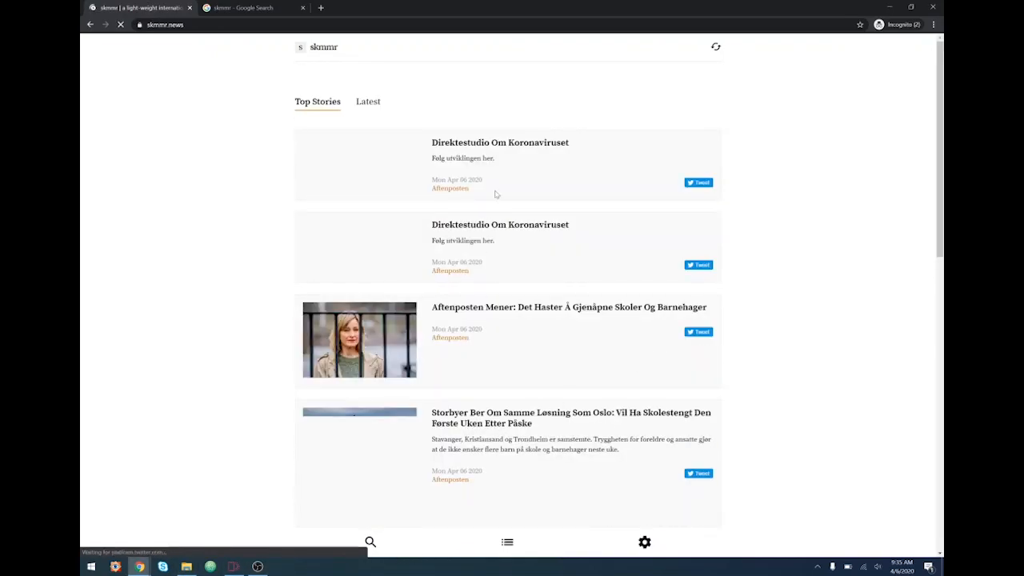
pyautogui.scroll(-2, 532, 448)
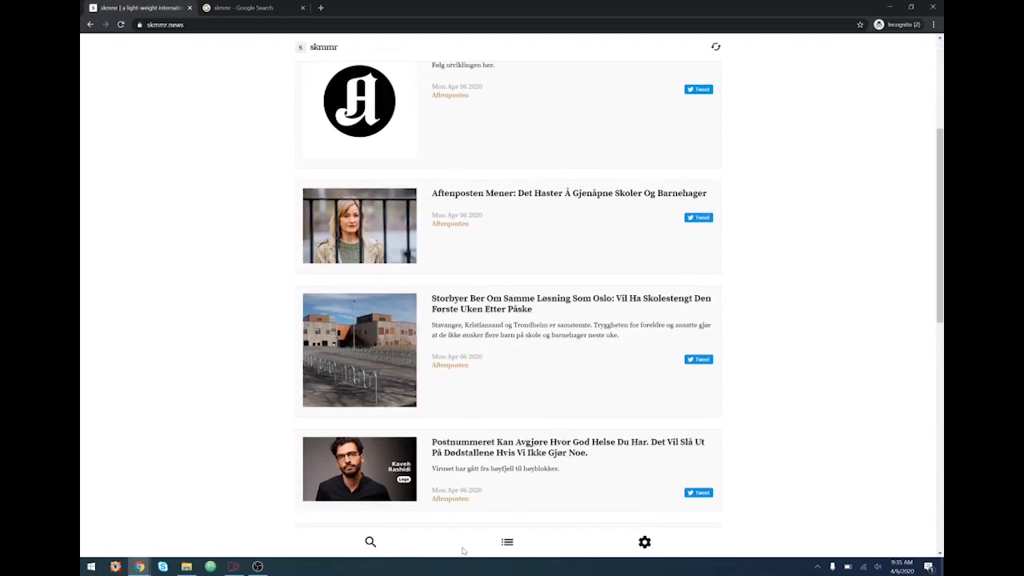
# - View the top stories from Argaam and from Al-Jazeera English through the sources list
pyautogui.click(507, 543)
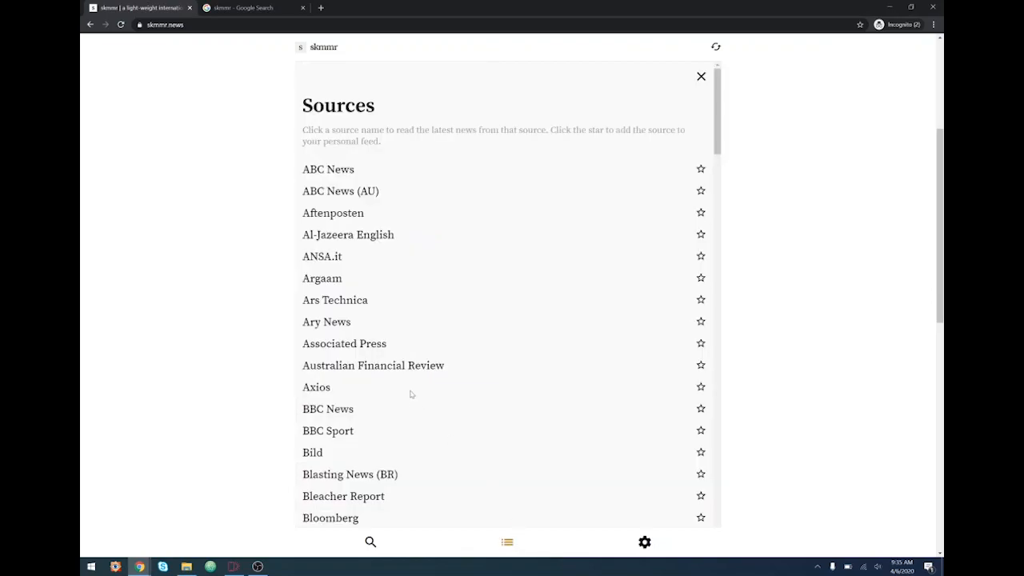
pyautogui.click(348, 282)
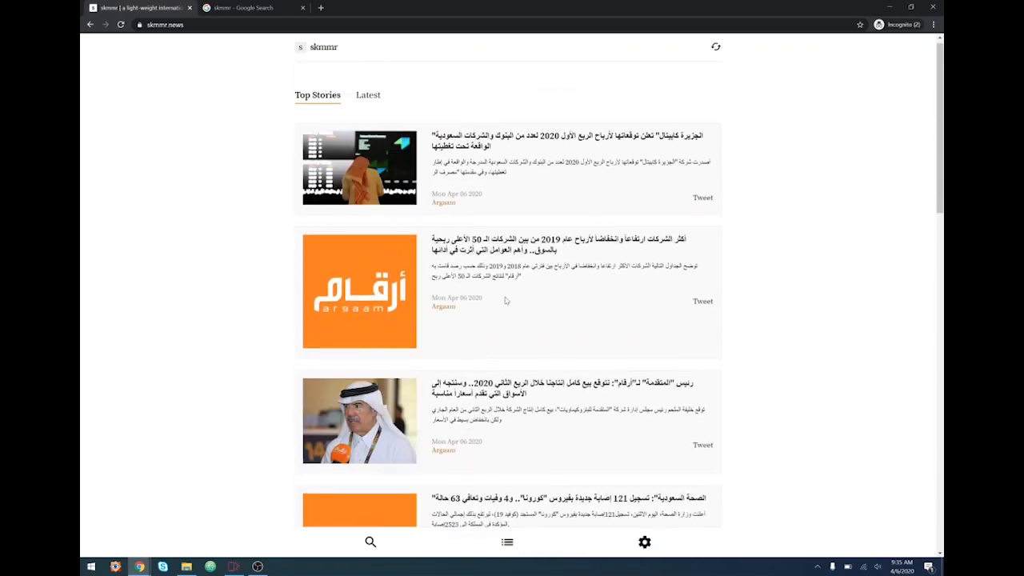
pyautogui.click(507, 543)
pyautogui.click(385, 241)
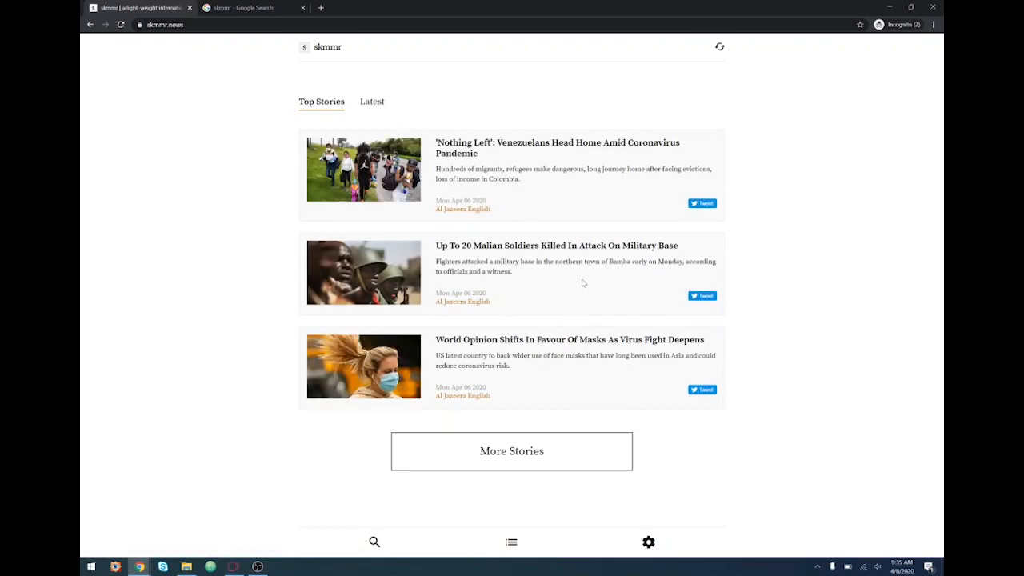
# - View the top stories from the Reuters source through the skmmr.news sources list
pyautogui.click(512, 542)
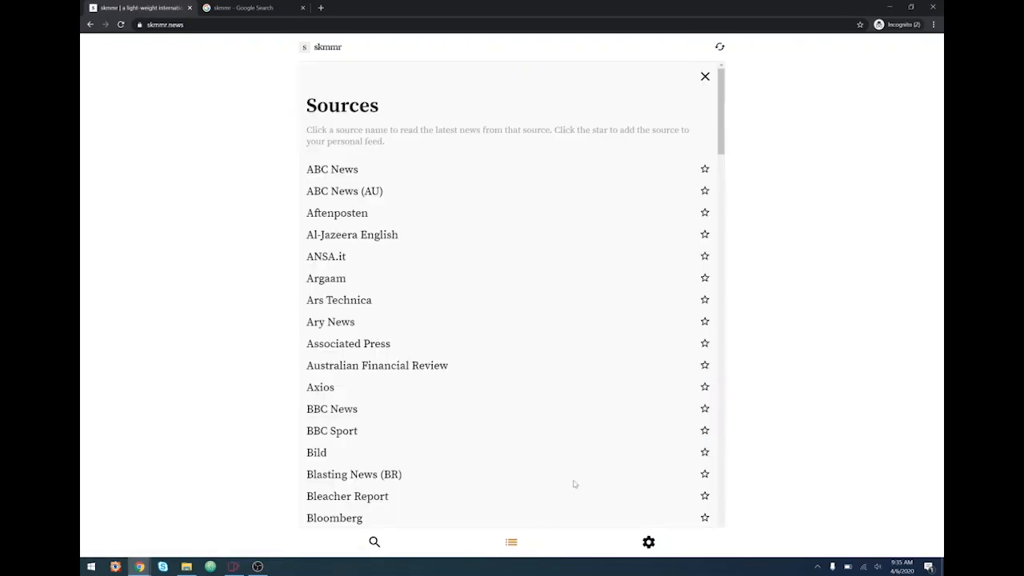
pyautogui.scroll(-15, 459, 296)
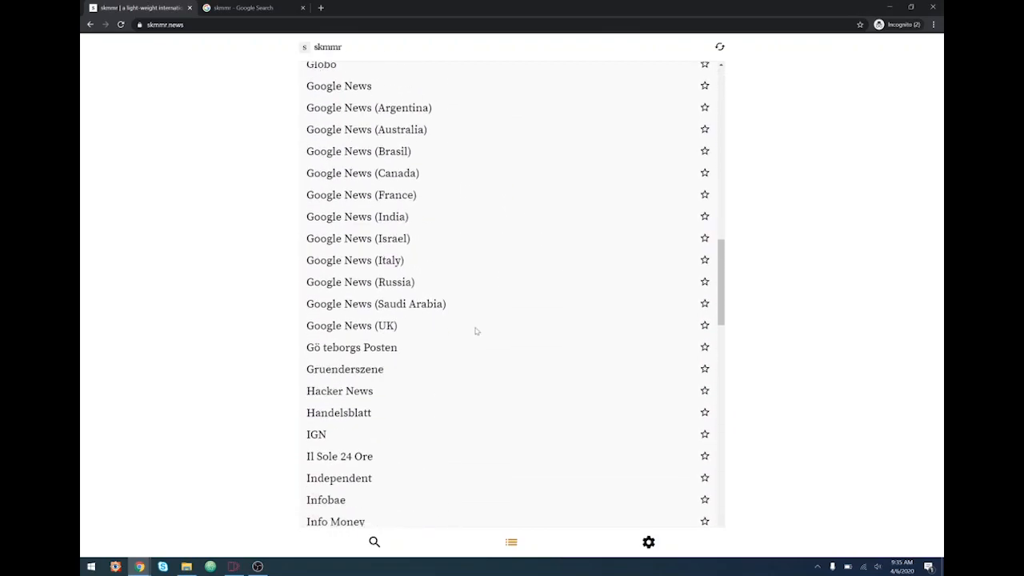
pyautogui.scroll(-7, 457, 355)
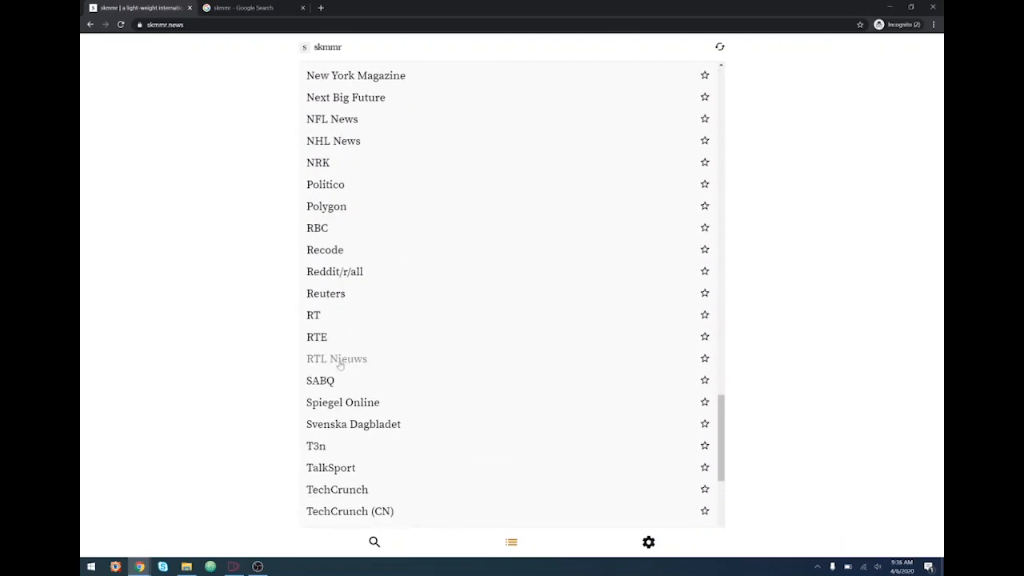
pyautogui.click(329, 296)
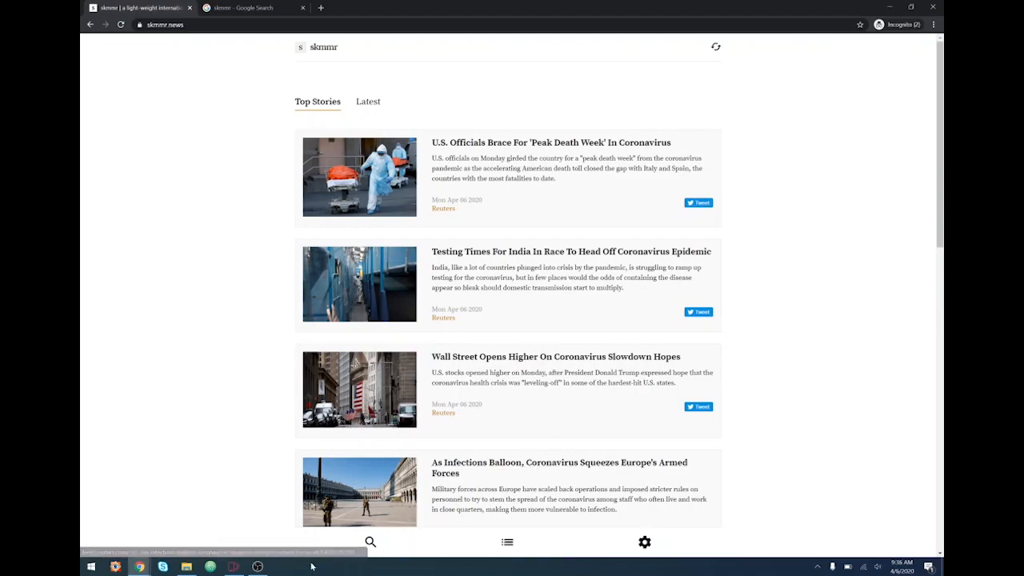
# - Switch to Mobirise to check the placeholder logos under "the news sources you trust", and return to the skmmr.news site in Chrome
pyautogui.click(232, 566)
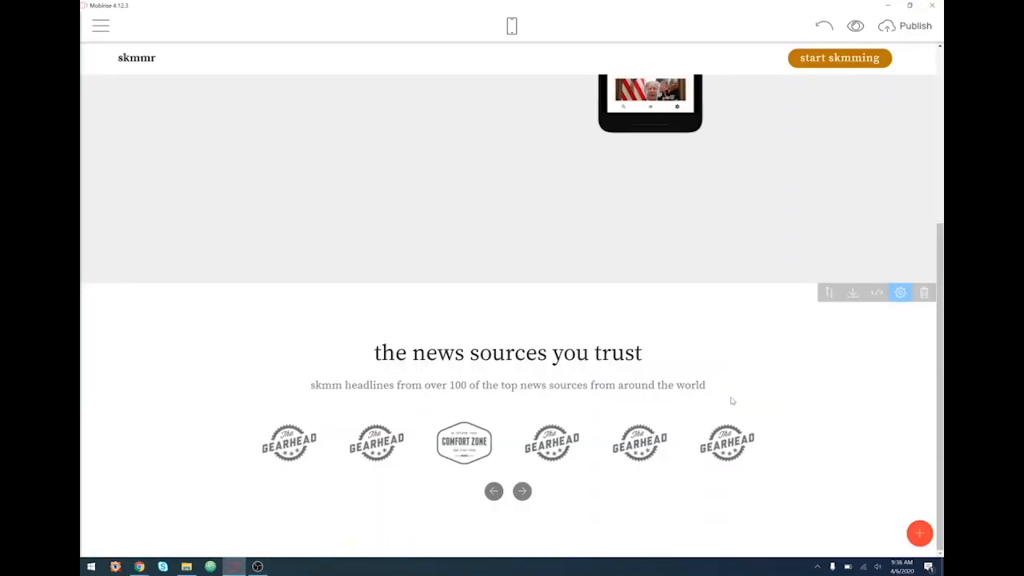
pyautogui.moveTo(140, 566)
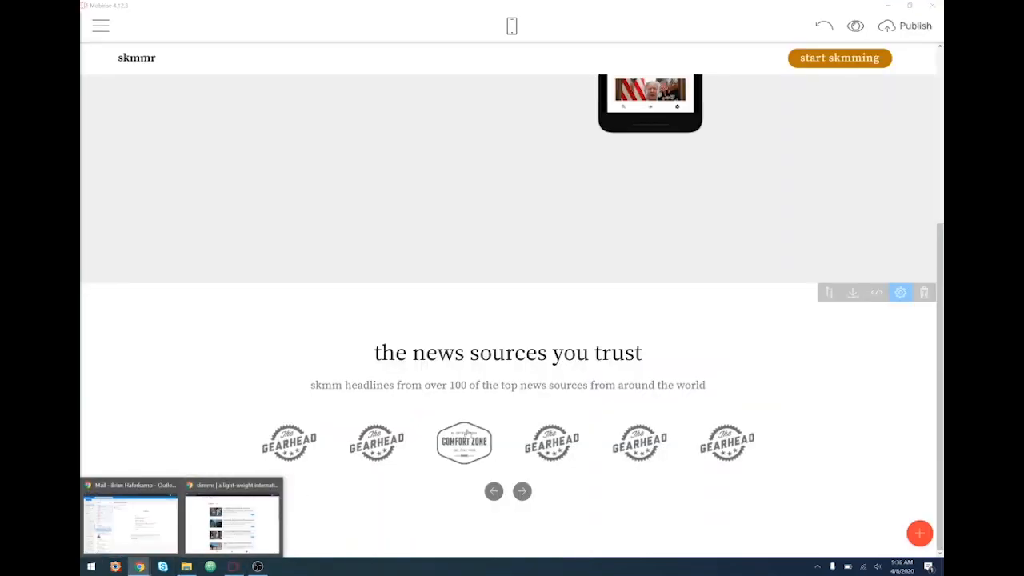
pyautogui.click(224, 526)
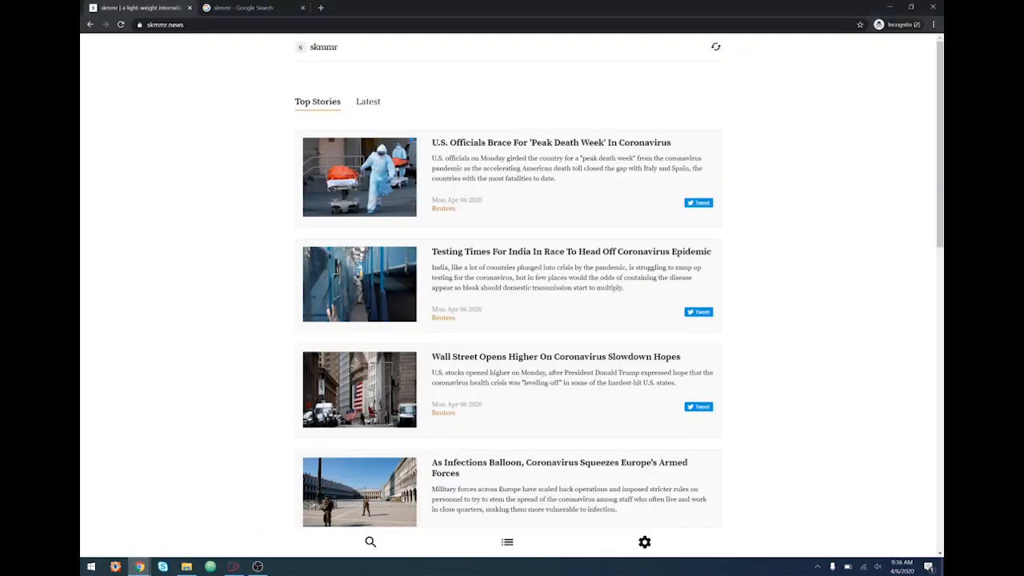
# - Read through the skmmr.news sources list from ABC News to USA Today for well-known outlets whose logos could be used
pyautogui.click(507, 543)
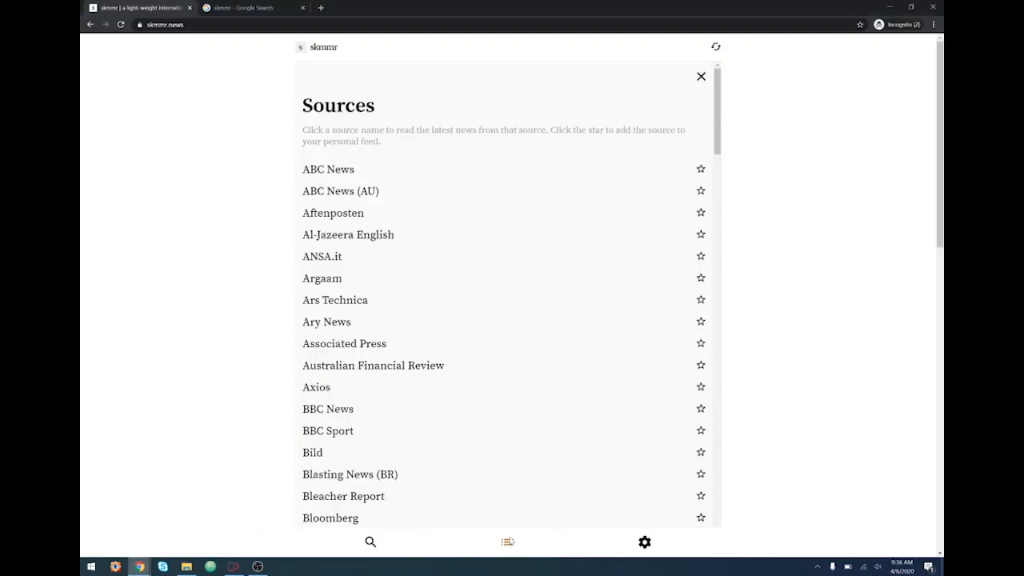
pyautogui.scroll(-2, 559, 421)
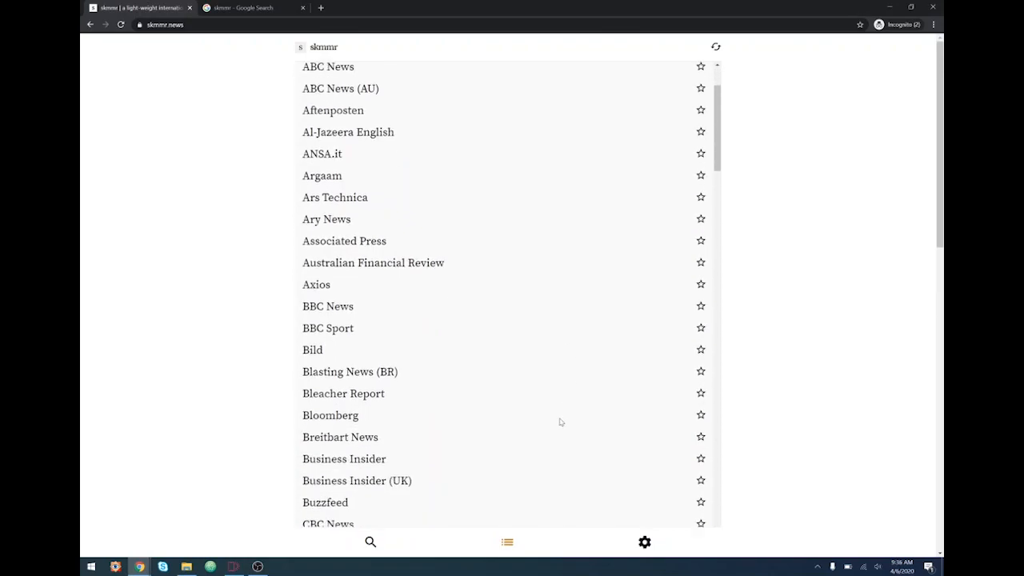
pyautogui.scroll(-1, 555, 421)
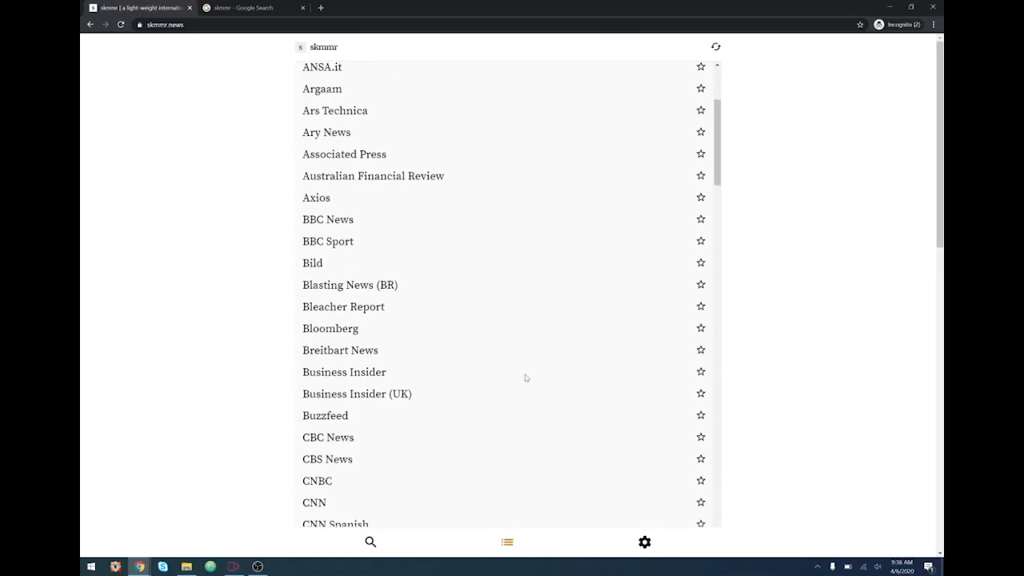
pyautogui.scroll(-3, 537, 380)
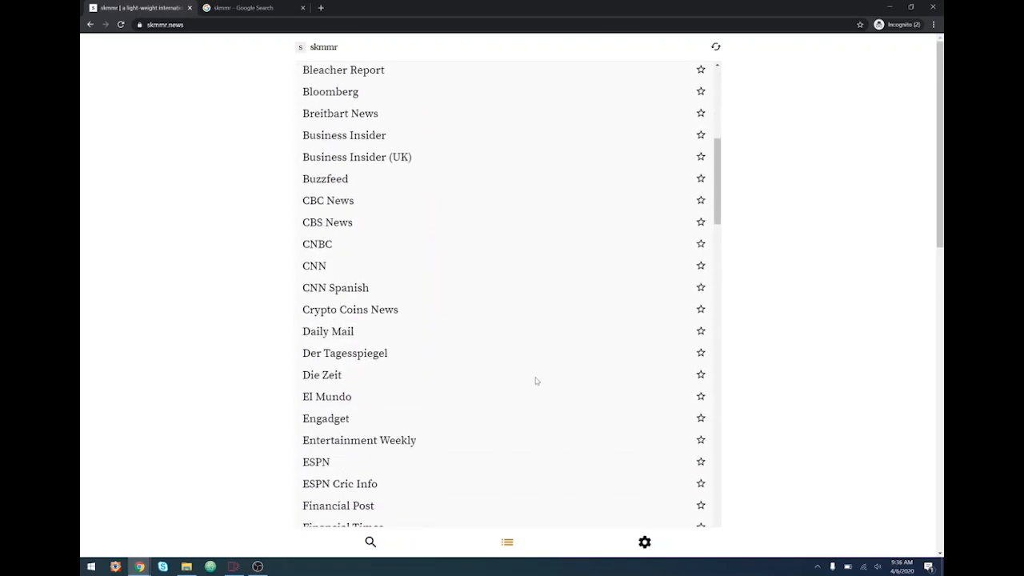
pyautogui.scroll(-3, 631, 404)
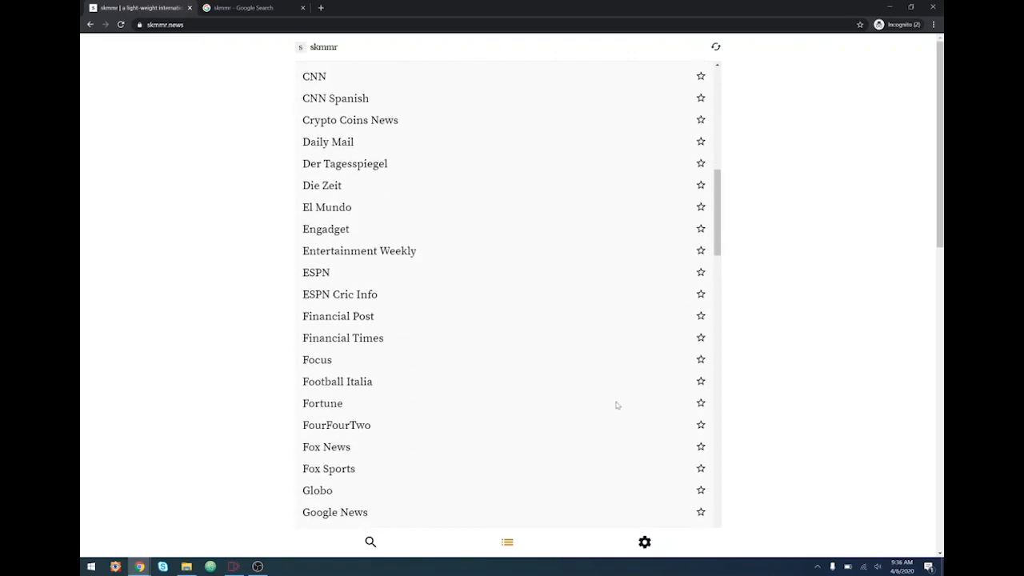
pyautogui.scroll(-2, 612, 405)
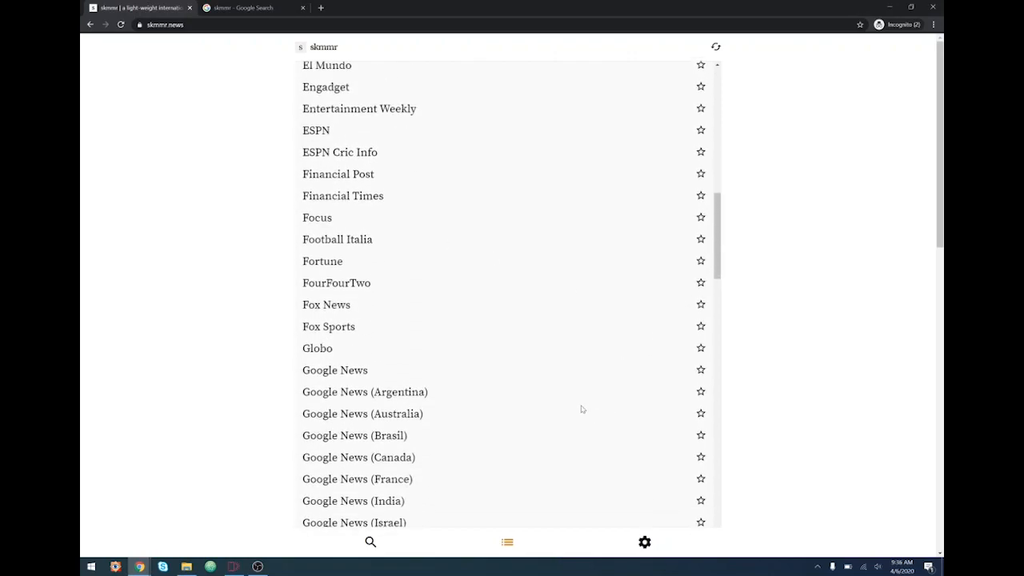
pyautogui.scroll(-2, 546, 457)
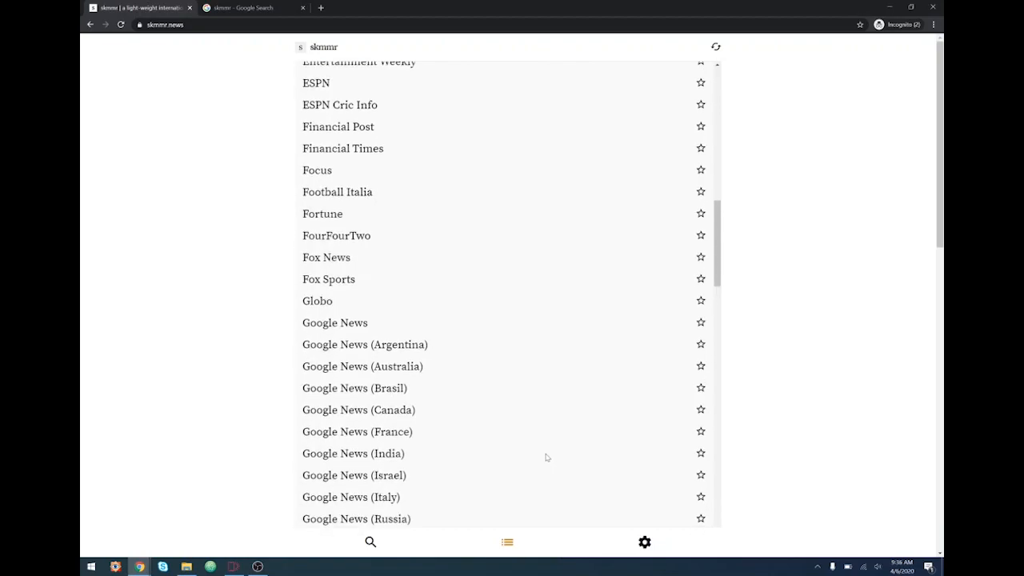
pyautogui.scroll(-1, 557, 443)
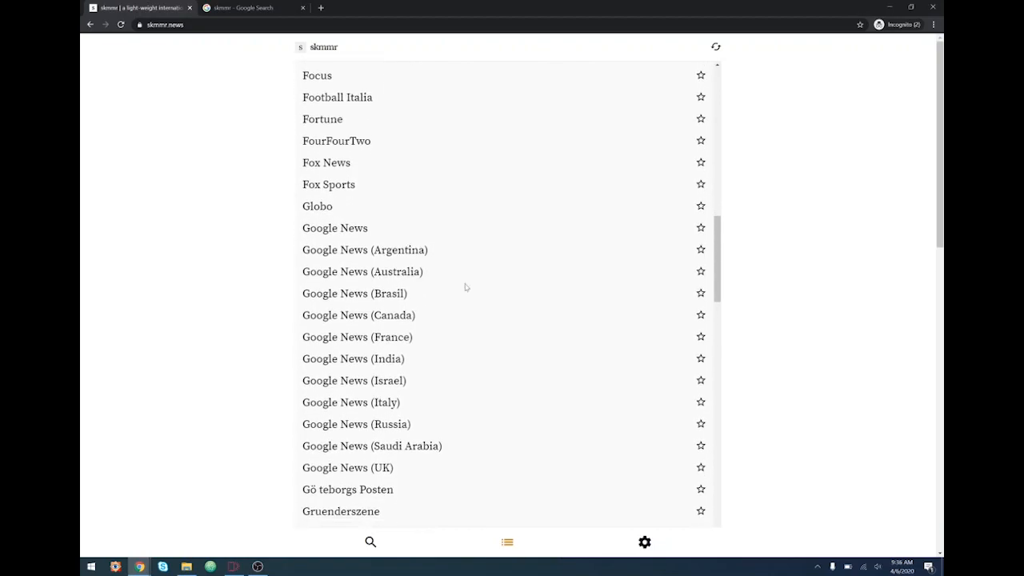
pyautogui.scroll(-3, 535, 376)
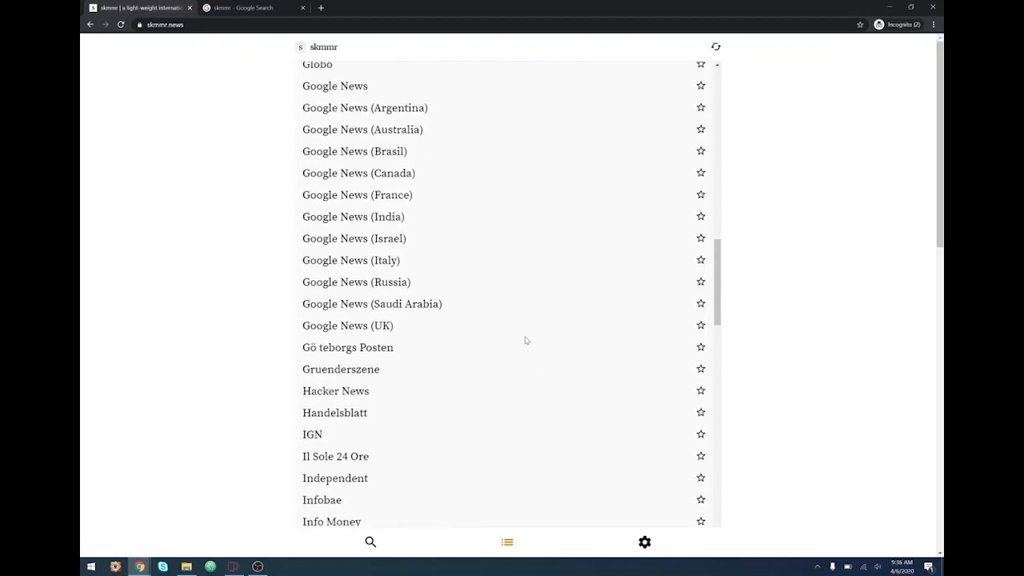
pyautogui.scroll(-4, 525, 340)
pyautogui.scroll(-2, 527, 352)
pyautogui.scroll(-3, 528, 357)
pyautogui.scroll(-2, 528, 359)
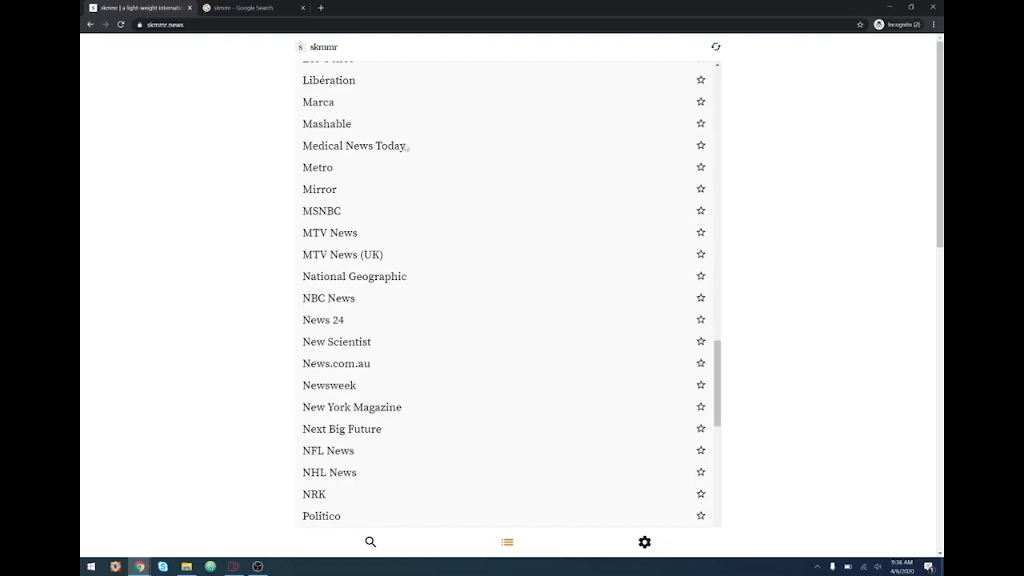
pyautogui.scroll(-1, 590, 383)
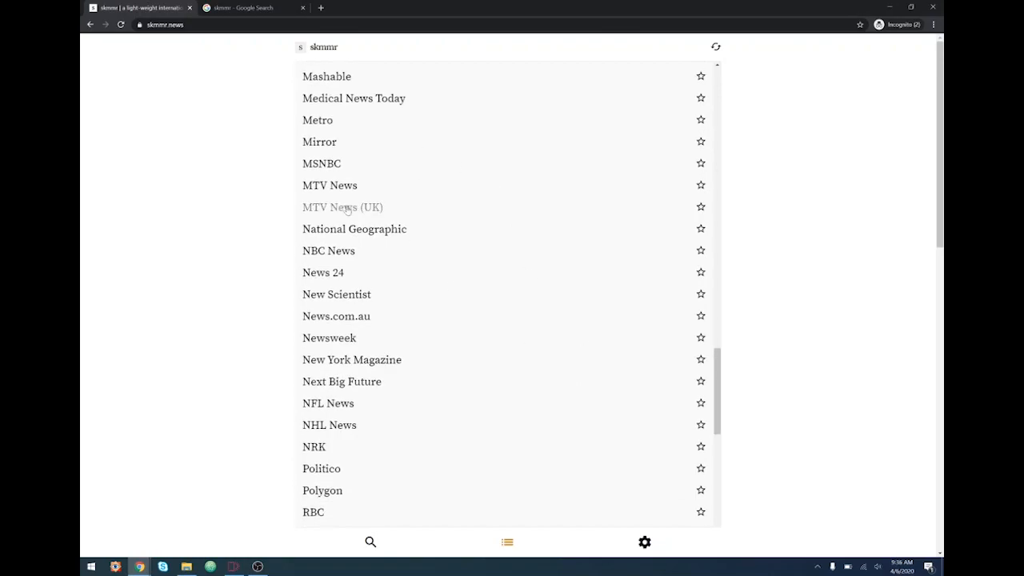
pyautogui.scroll(-2, 535, 388)
pyautogui.scroll(-2, 551, 389)
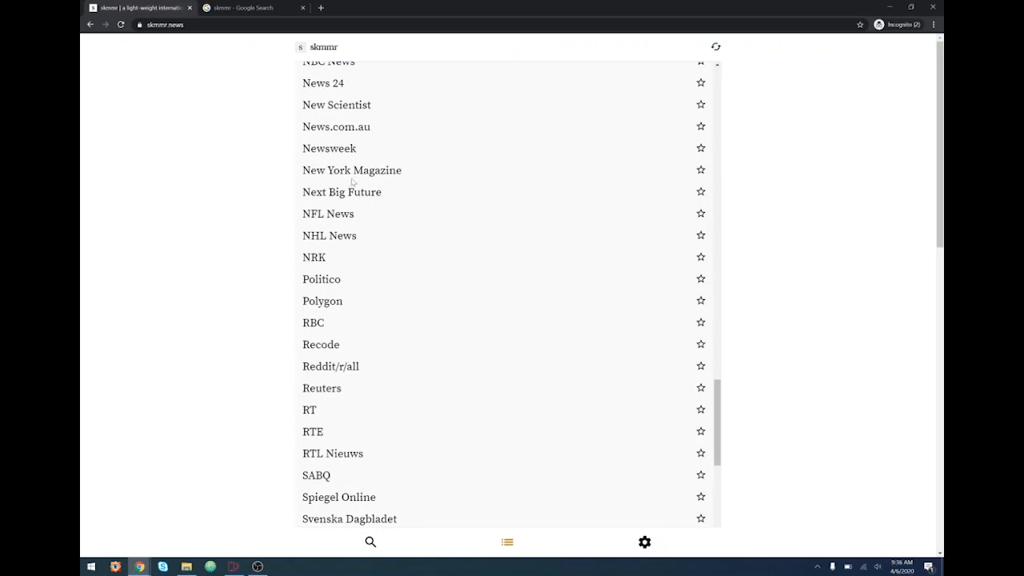
pyautogui.scroll(-2, 544, 456)
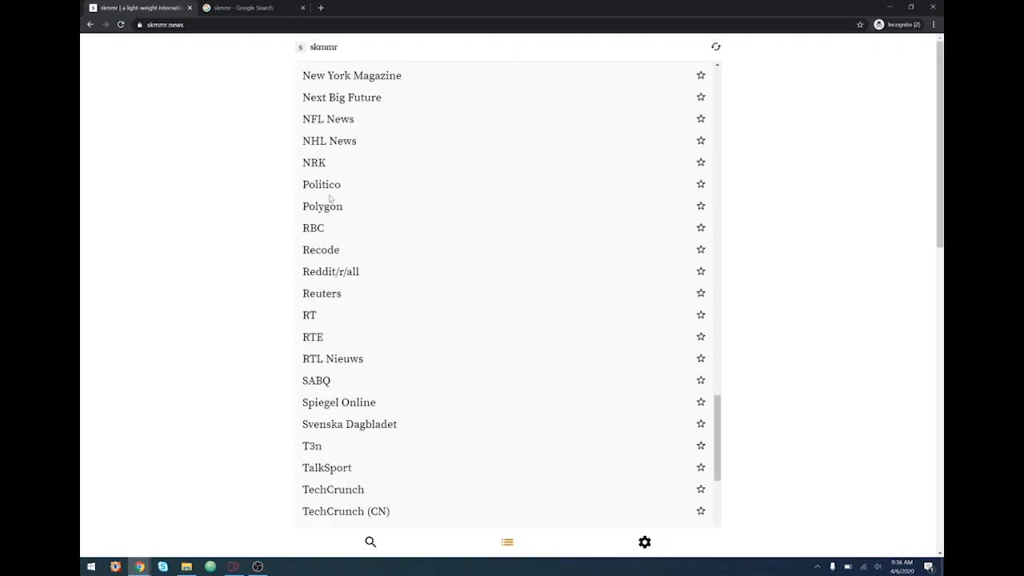
pyautogui.scroll(-9, 556, 370)
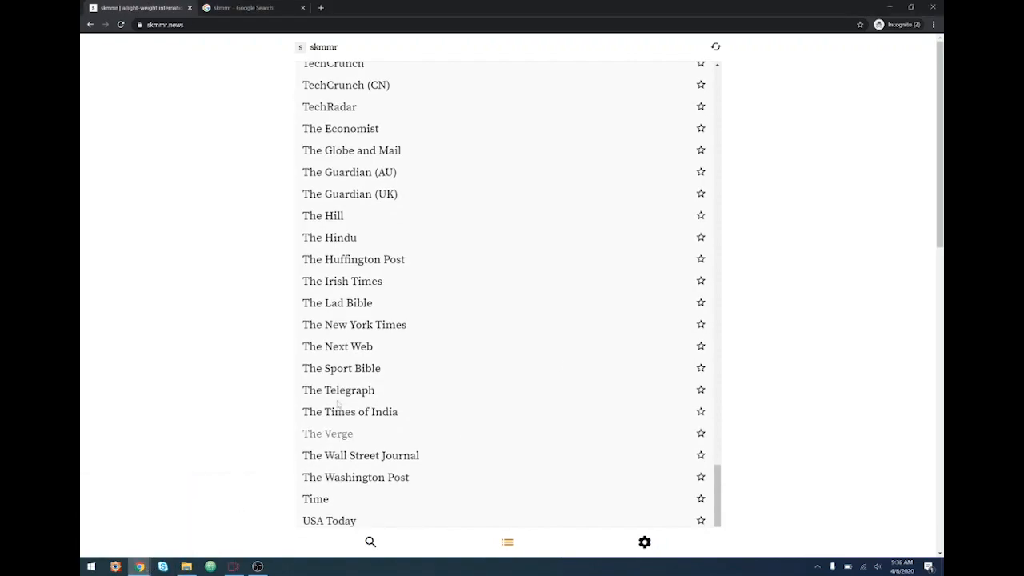
# - Open Google Images in a new browser tab and search for "cnn logo"
pyautogui.click(321, 7)
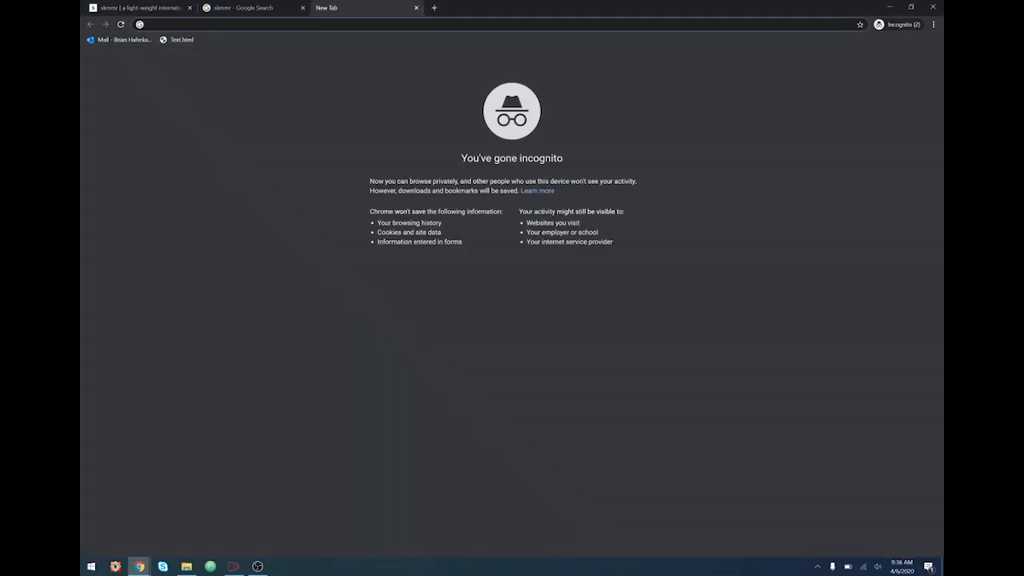
pyautogui.write('images')
pyautogui.press('Return')
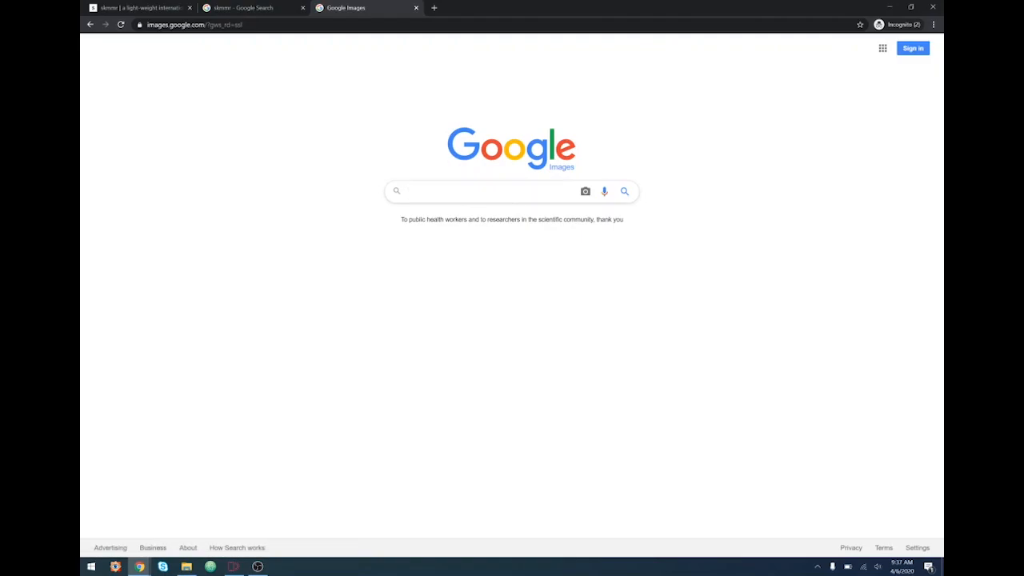
pyautogui.write('cnn logo')
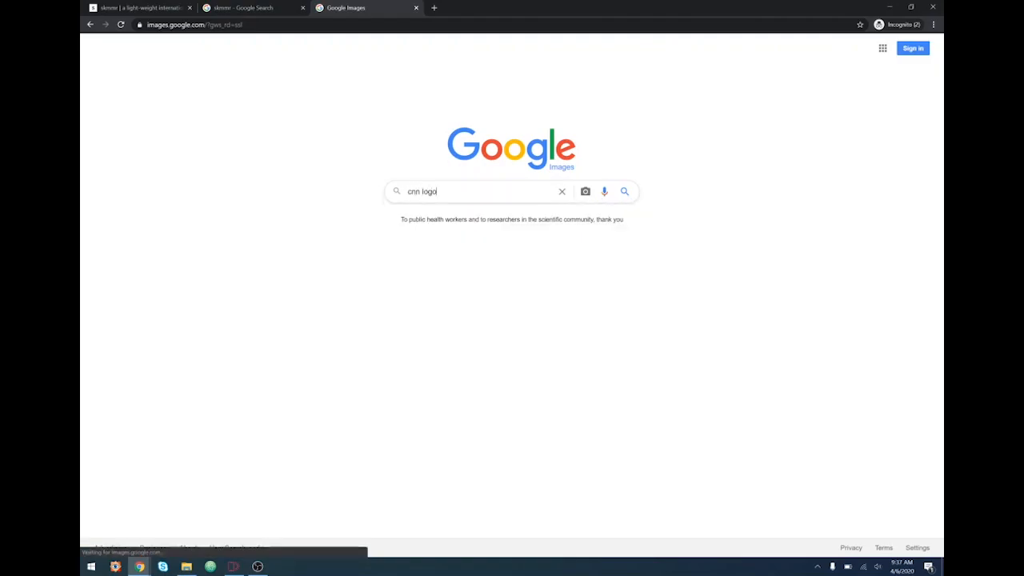
pyautogui.press('Return')
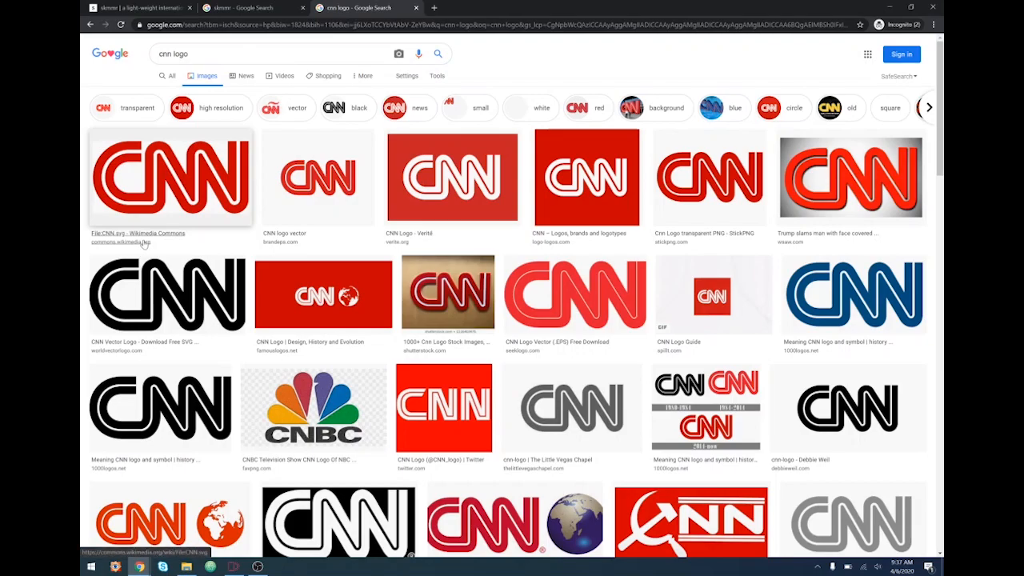
# - Preview the red CNN logo from Wikimedia Commons and start saving the image to the Desktop
pyautogui.click(182, 202)
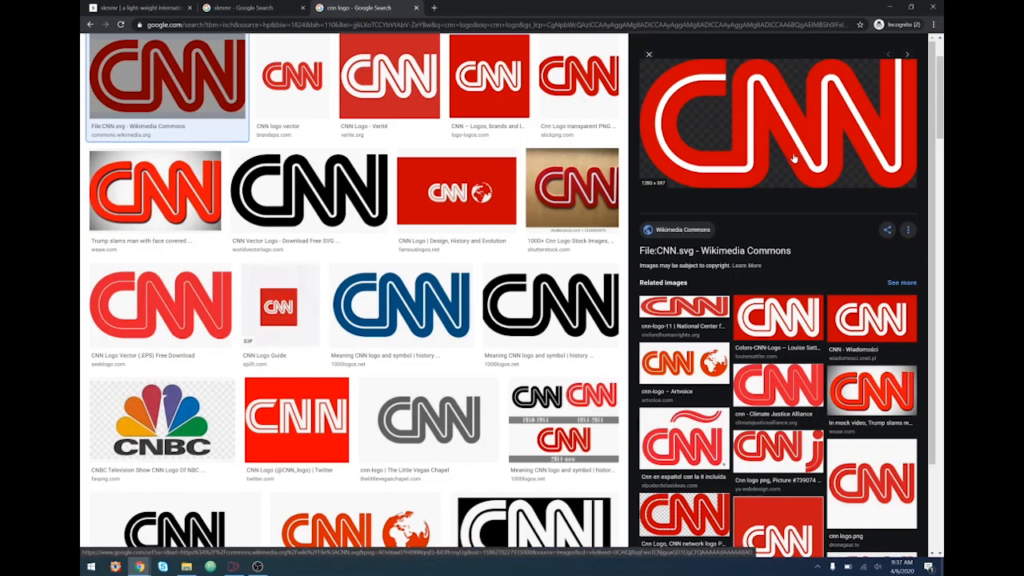
pyautogui.rightClick(794, 157)
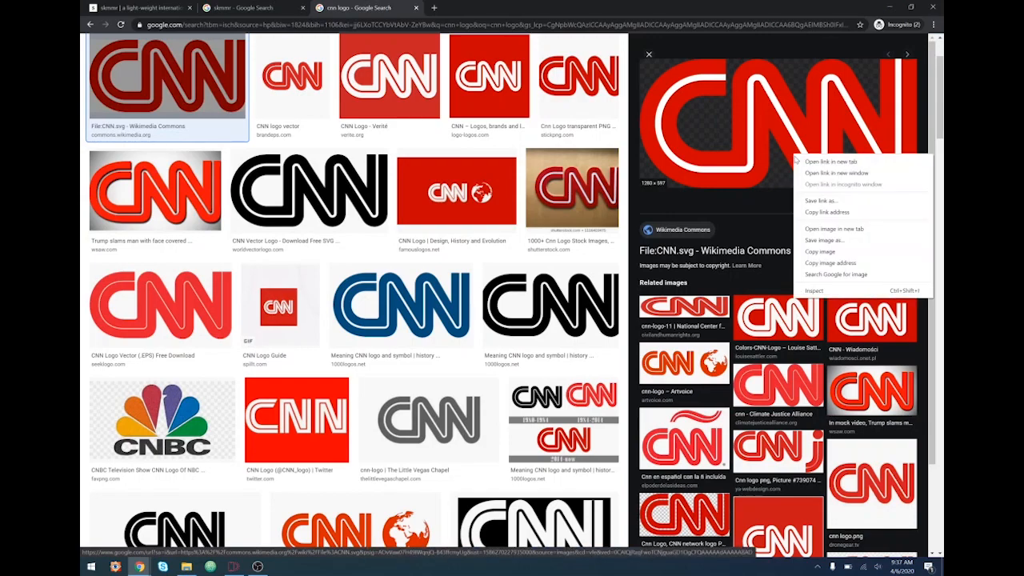
pyautogui.click(819, 242)
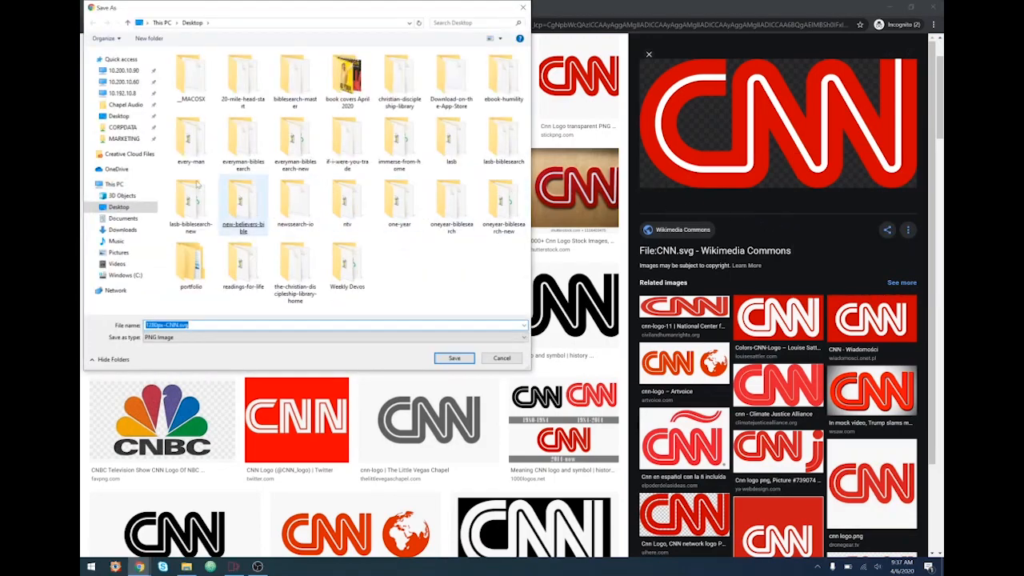
pyautogui.click(121, 116)
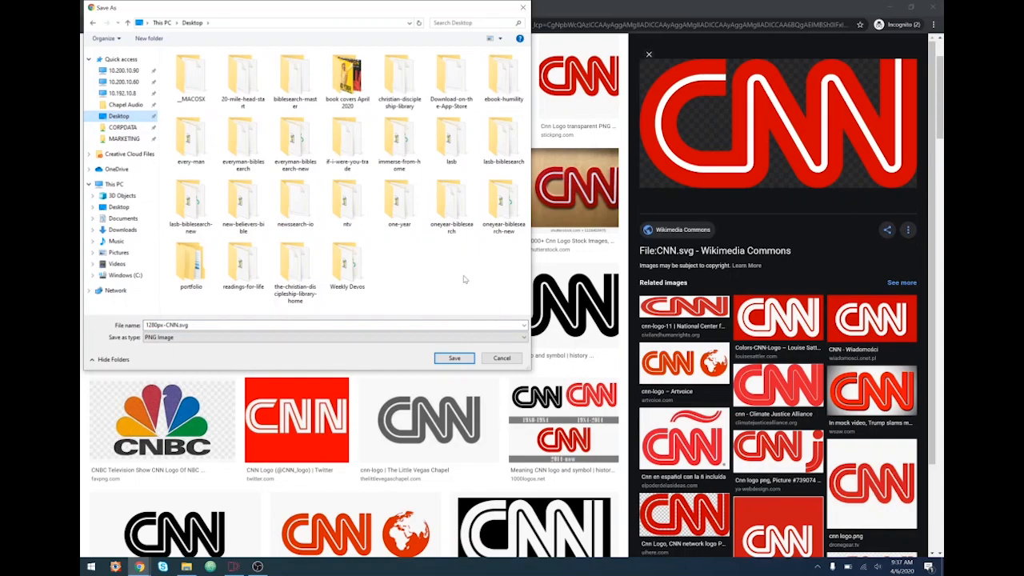
# - Create a Desktop folder named "news logos" and save the CNN logo in it as PNG image 1280px-CNN.svg
pyautogui.click(149, 38)
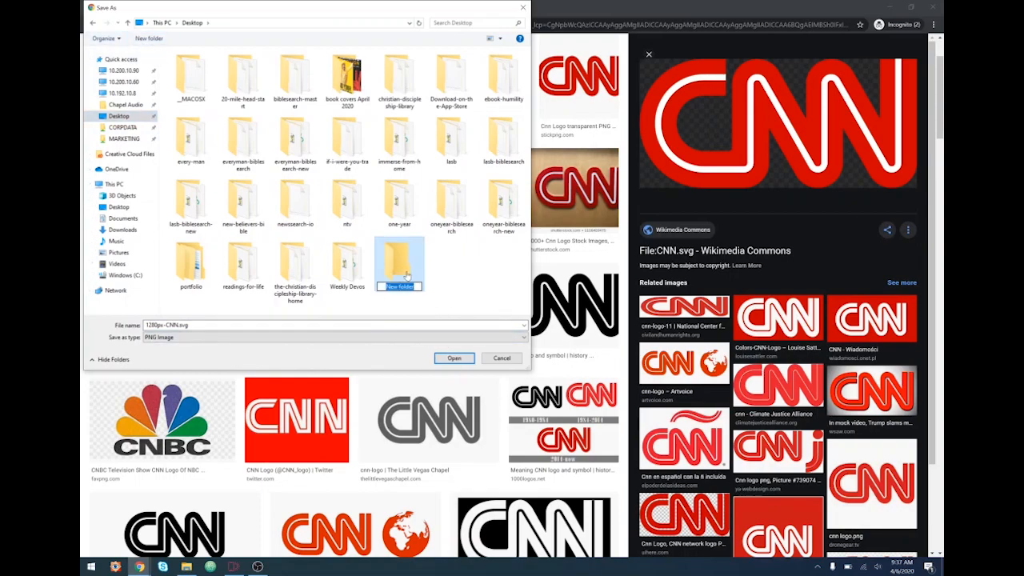
pyautogui.write('news logos')
pyautogui.press('Return')
pyautogui.rightClick(407, 277)
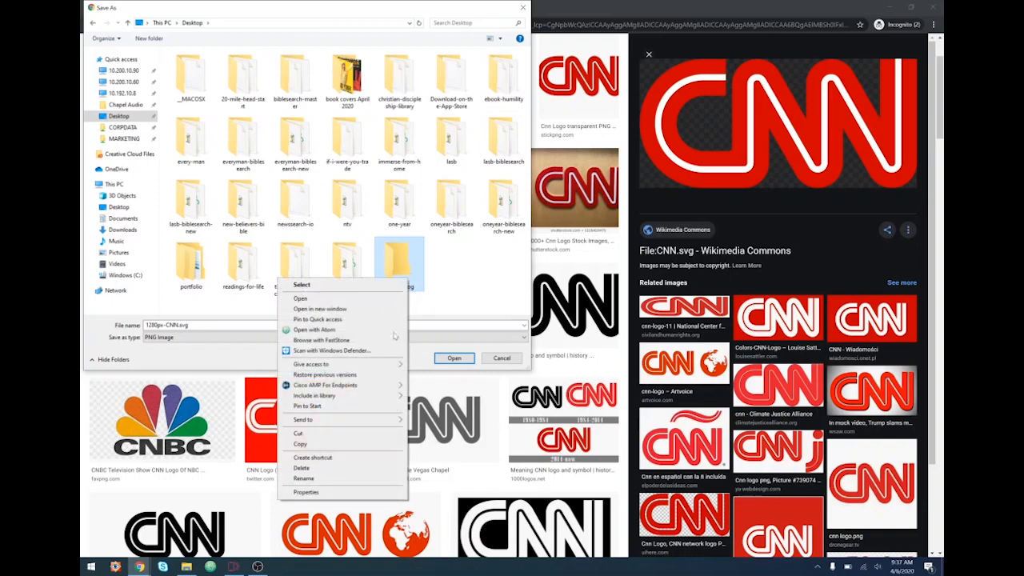
pyautogui.click(348, 480)
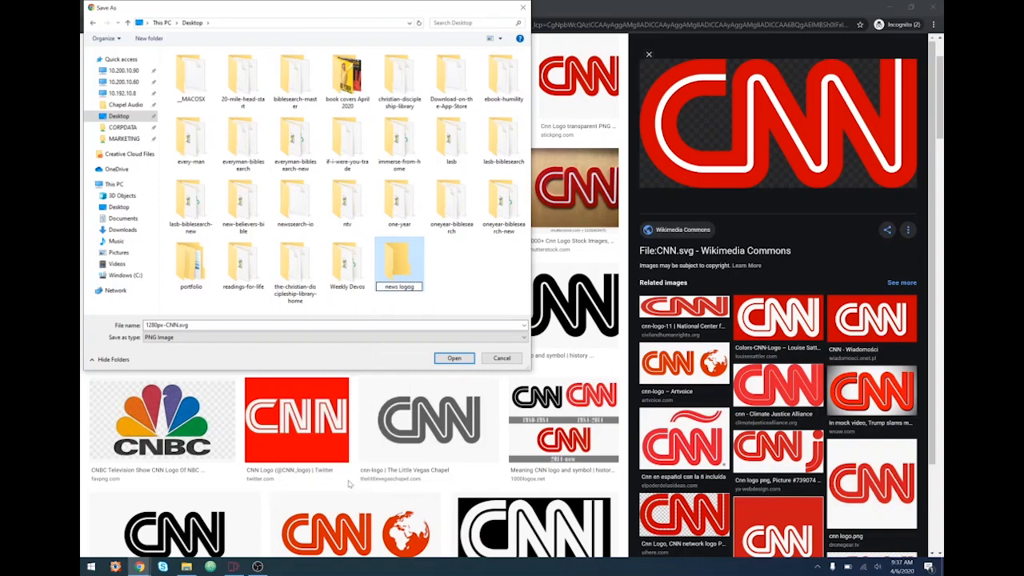
pyautogui.press('Return')
pyautogui.press('Return')
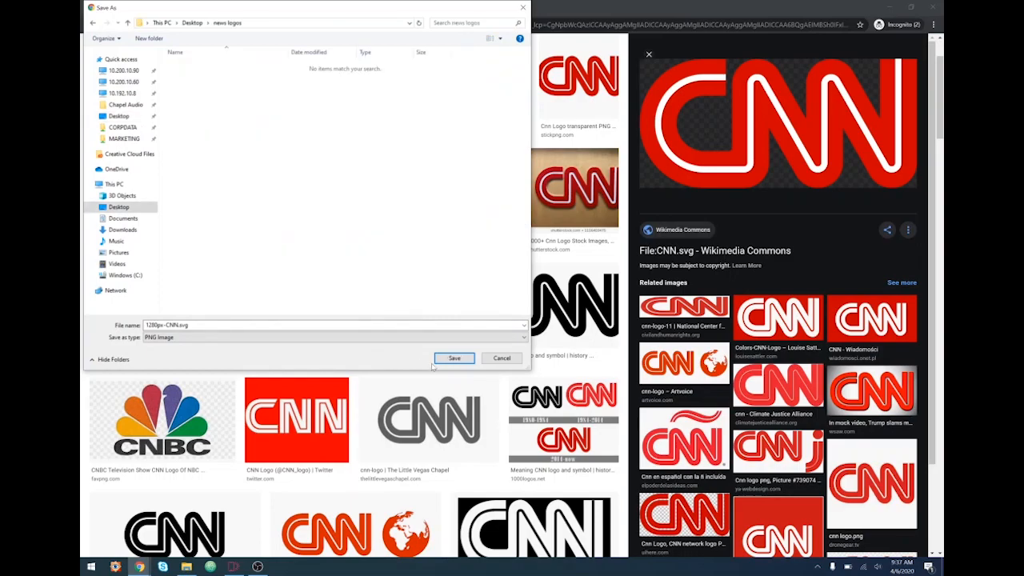
pyautogui.click(454, 359)
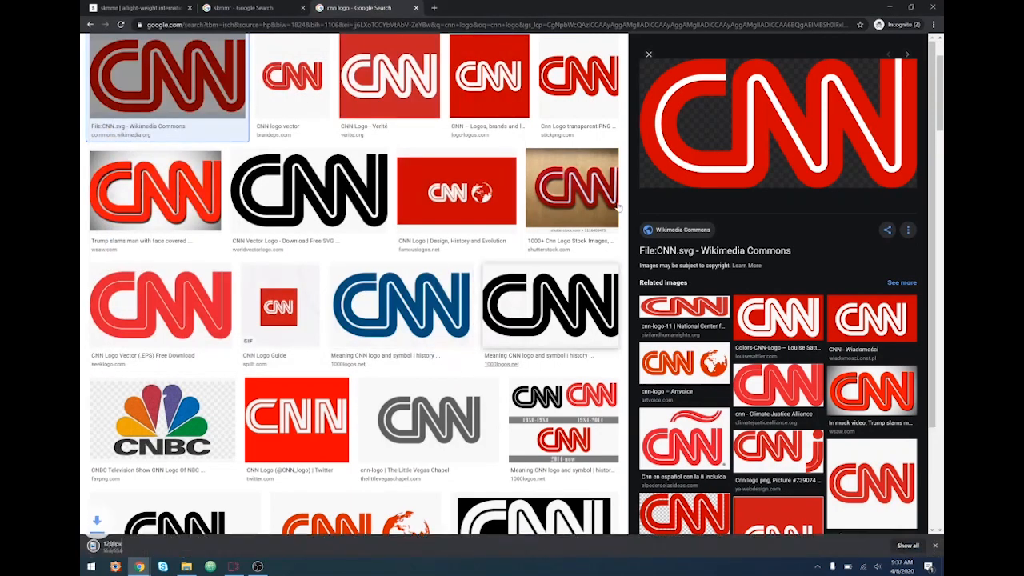
pyautogui.doubleClick(648, 56)
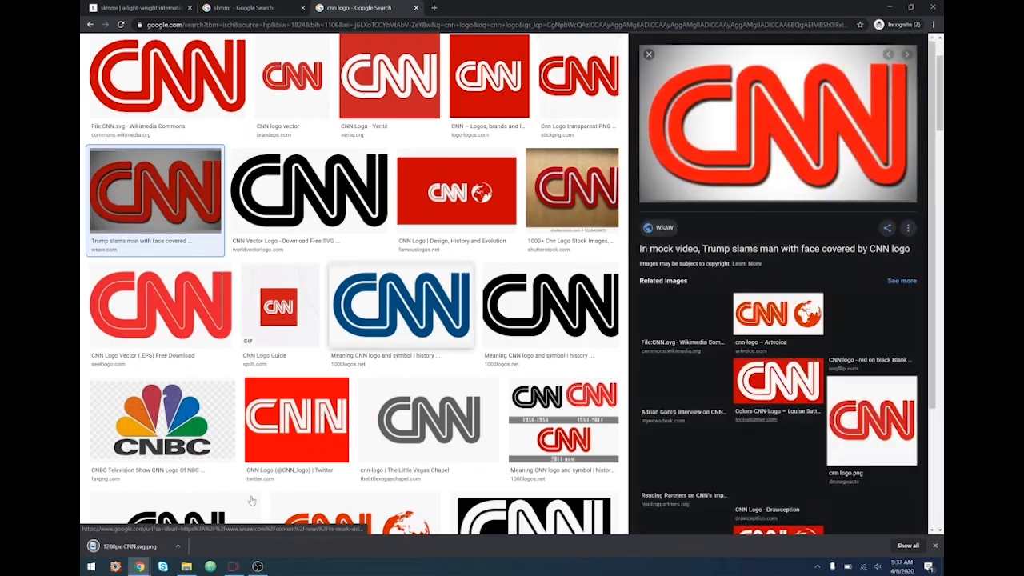
# - Switch to Mobirise and replace the first Gearhead placeholder with the 1280px-CNN.svg image from the Desktop folder "news logos"
pyautogui.click(235, 566)
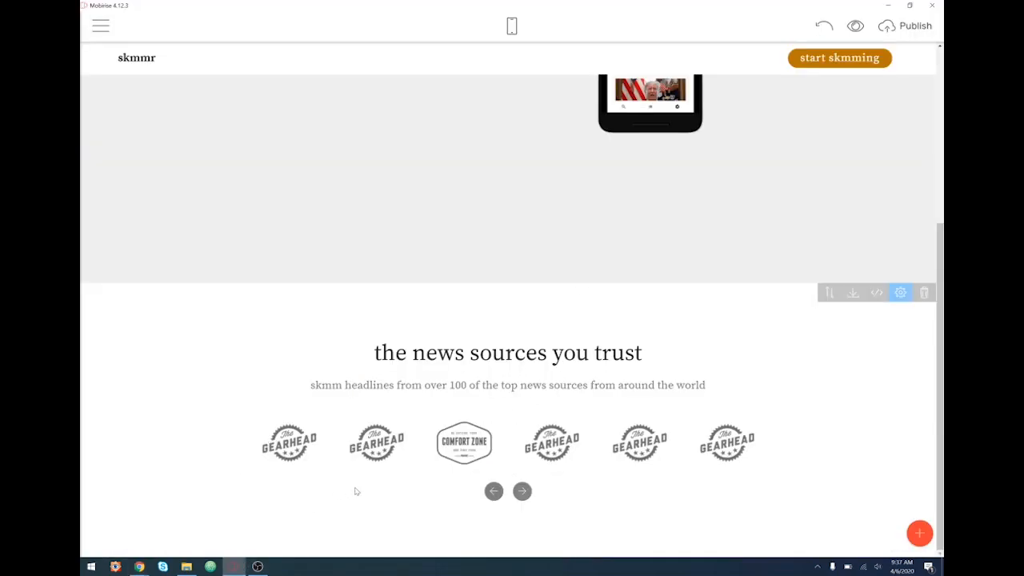
pyautogui.click(290, 448)
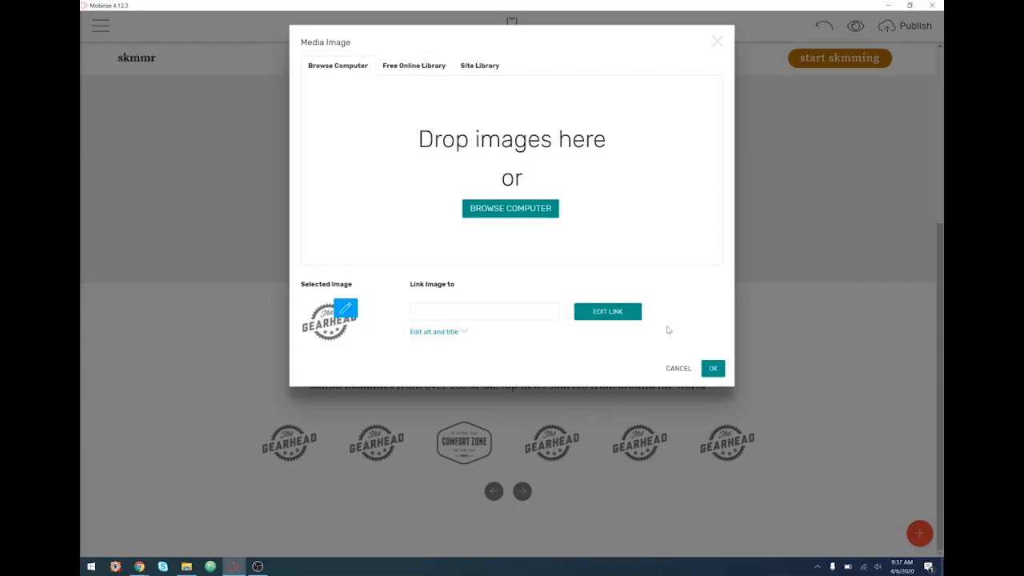
pyautogui.click(347, 310)
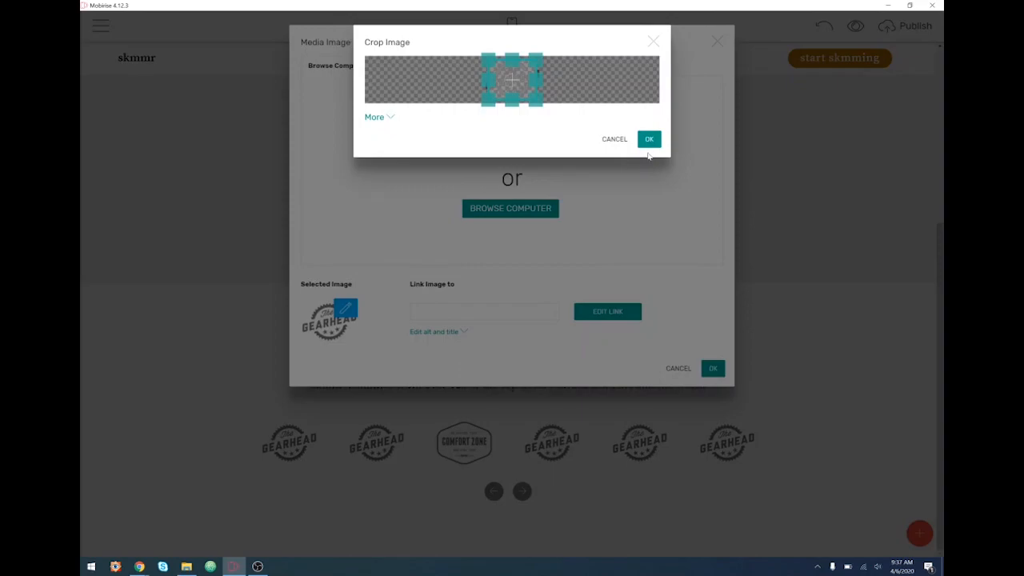
pyautogui.click(649, 140)
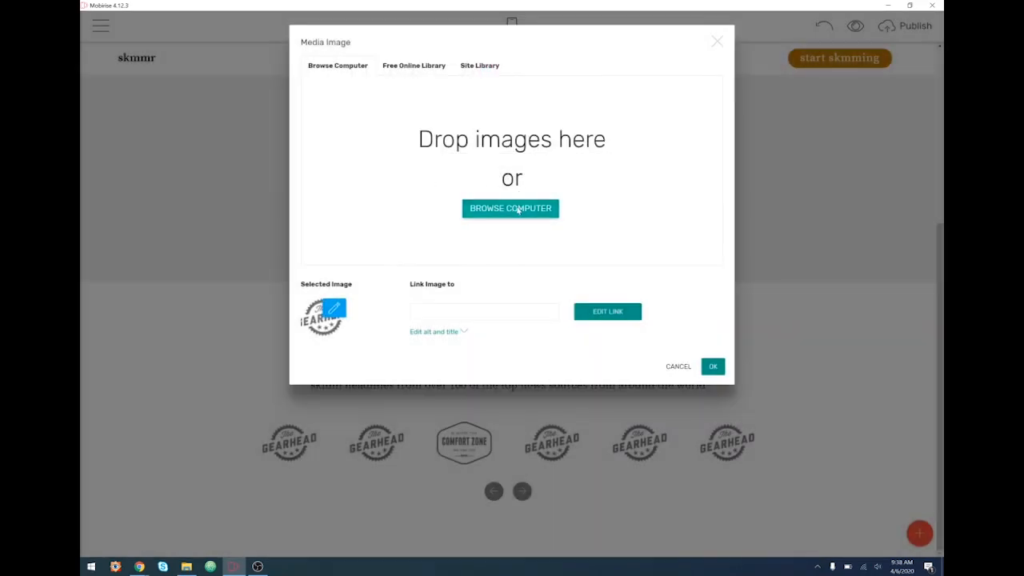
pyautogui.click(516, 208)
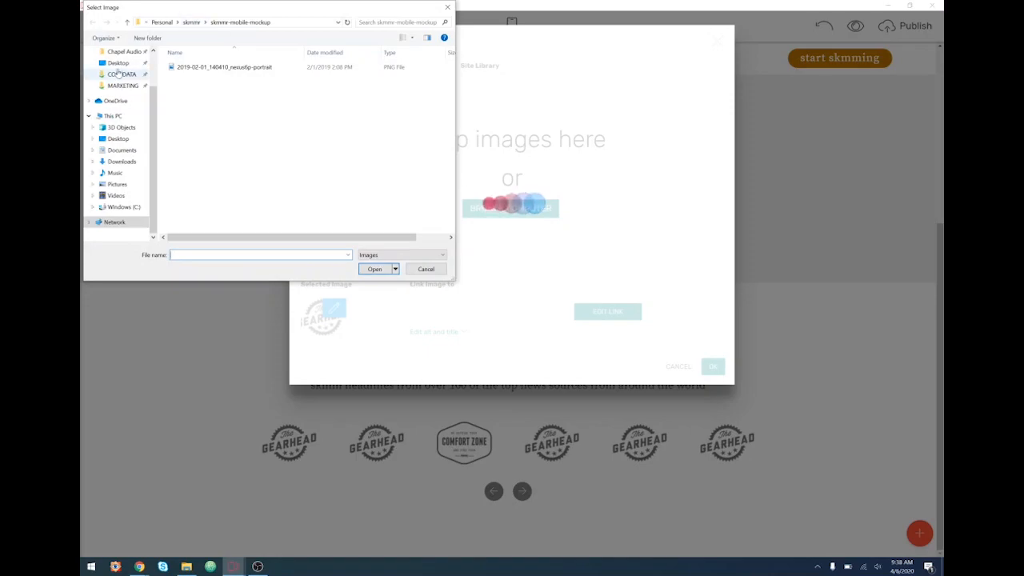
pyautogui.click(117, 62)
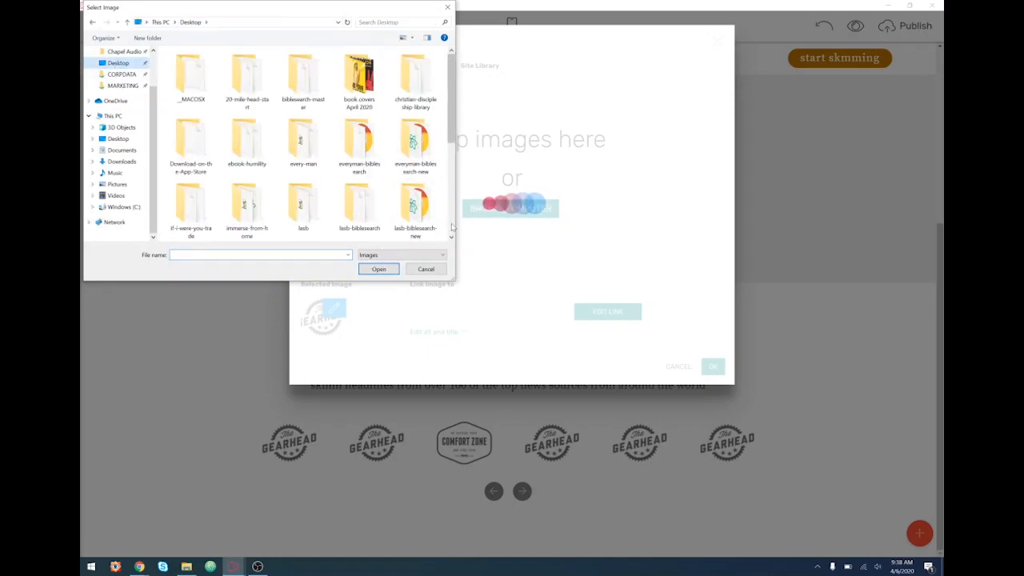
pyautogui.scroll(-2, 407, 217)
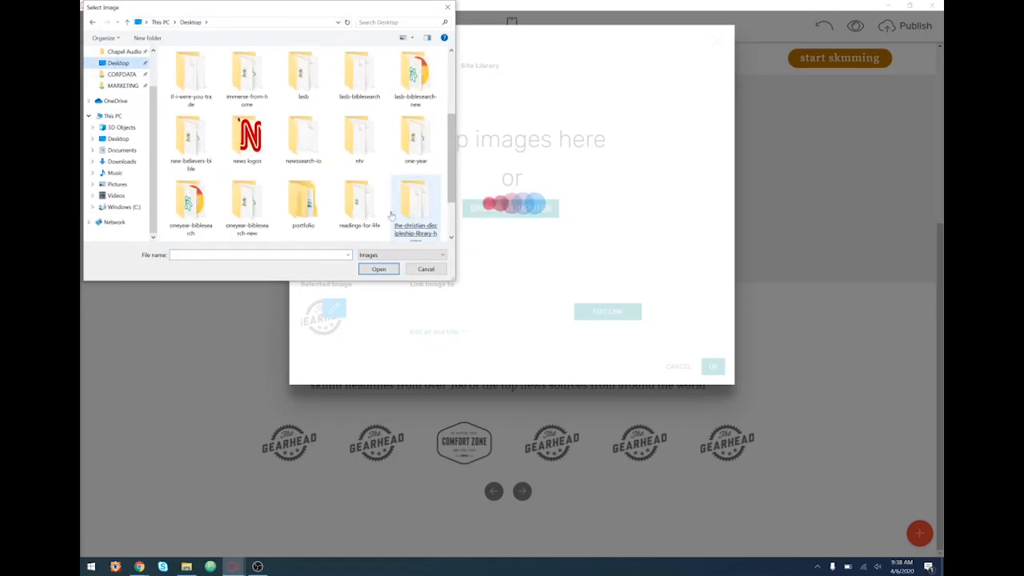
pyautogui.doubleClick(248, 137)
pyautogui.doubleClick(190, 84)
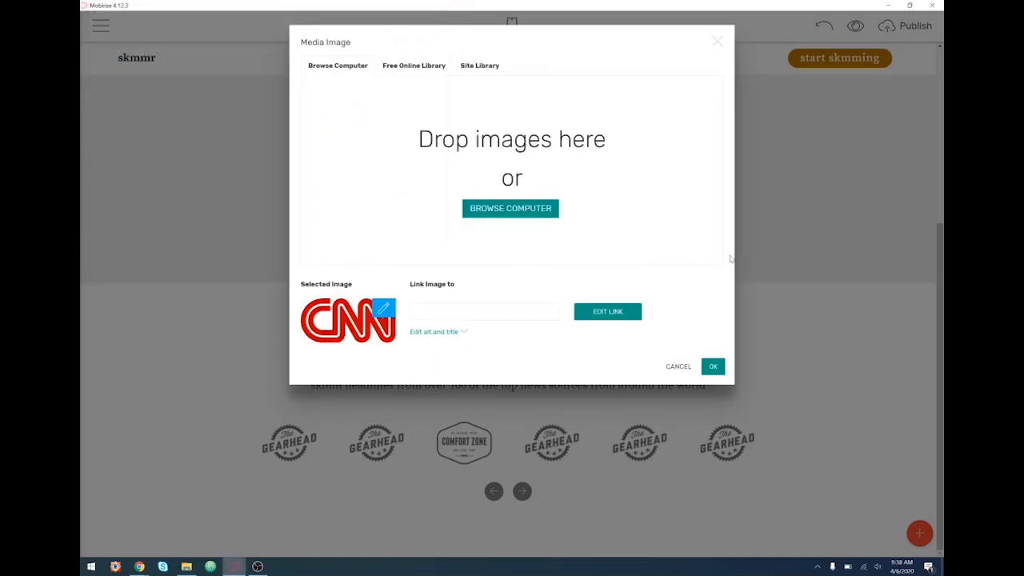
pyautogui.click(712, 366)
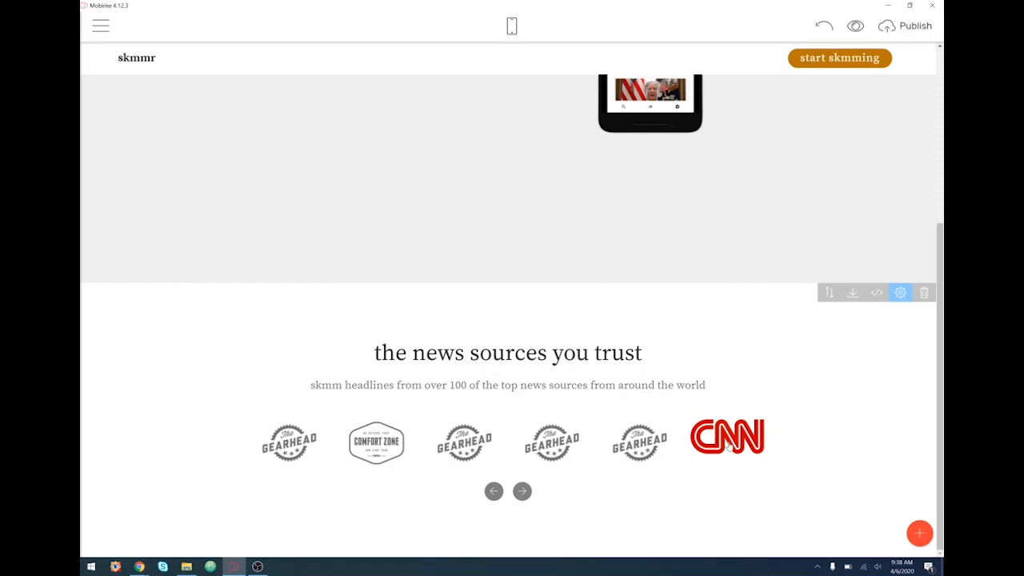
# - Advance the news sources logo carousel and open the Gearhead placeholder following the CNN logo for image replacement
pyautogui.click(522, 492)
pyautogui.click(522, 492)
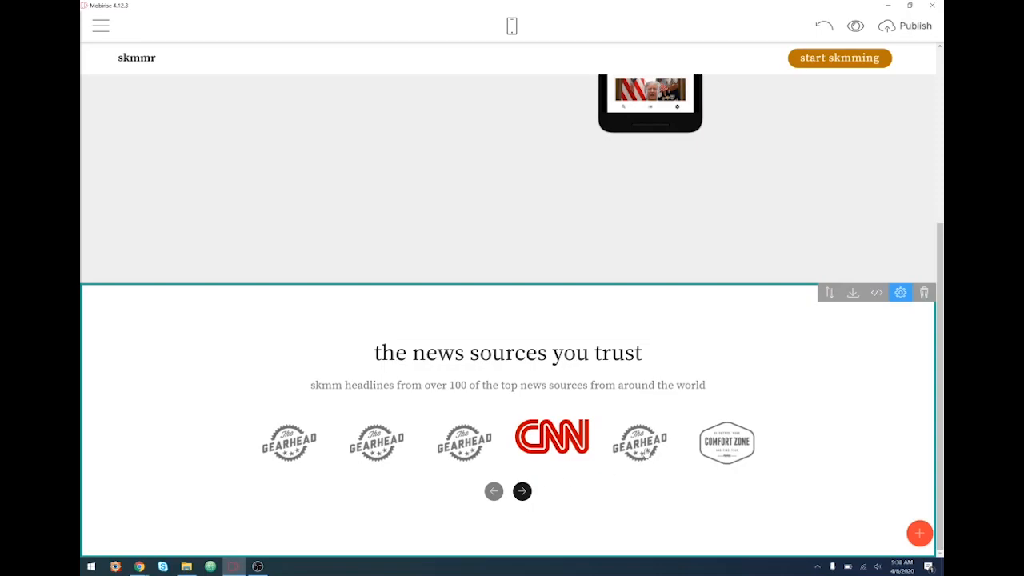
pyautogui.click(643, 460)
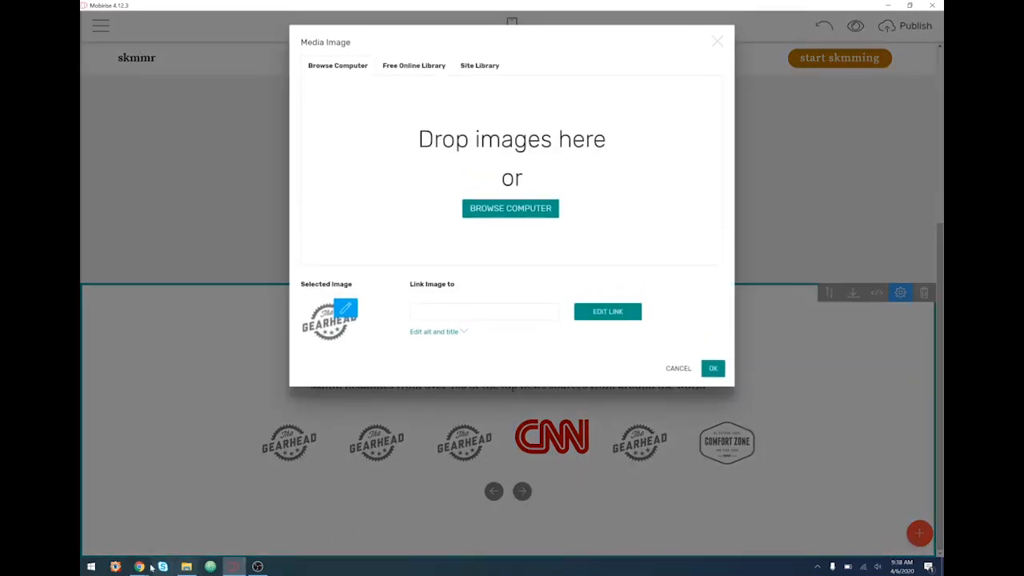
# - Switch to Chrome, close the CNN image preview and search Google Images for "cnbc logo"
pyautogui.moveTo(139, 566)
pyautogui.click(232, 514)
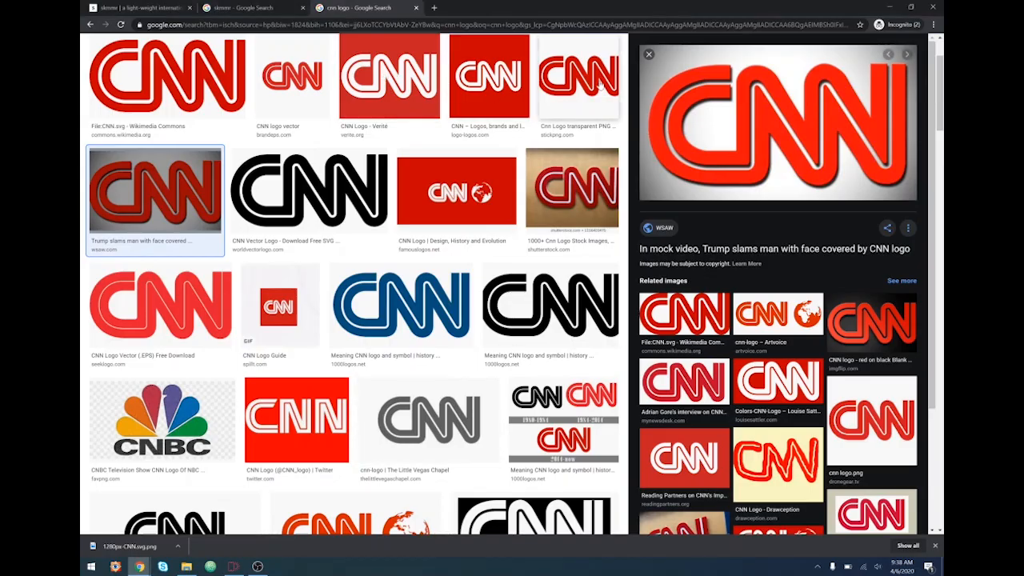
pyautogui.click(649, 54)
pyautogui.scroll(2, 127, 251)
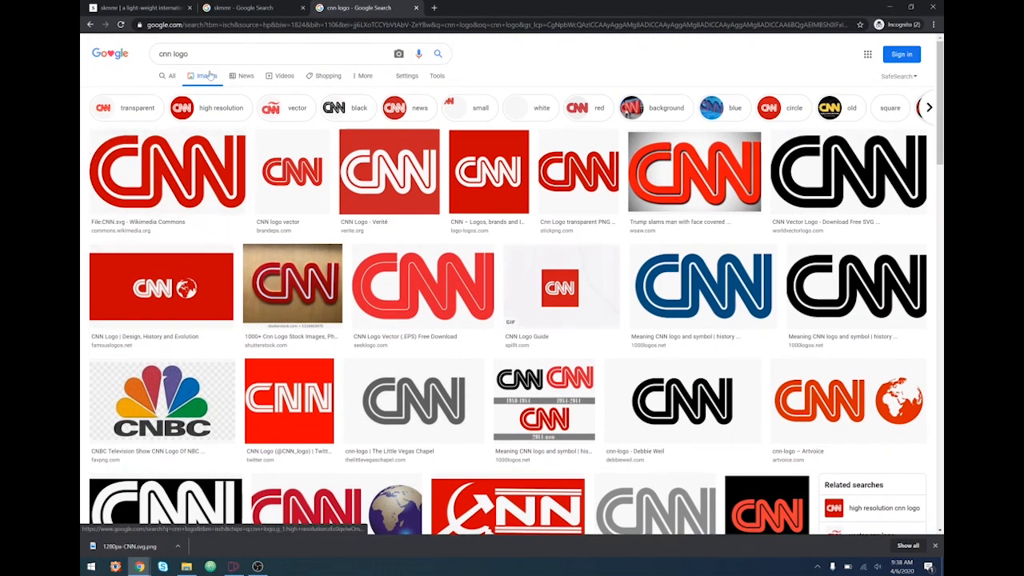
pyautogui.click(166, 54)
pyautogui.doubleClick(166, 53)
pyautogui.tripleClick(166, 54)
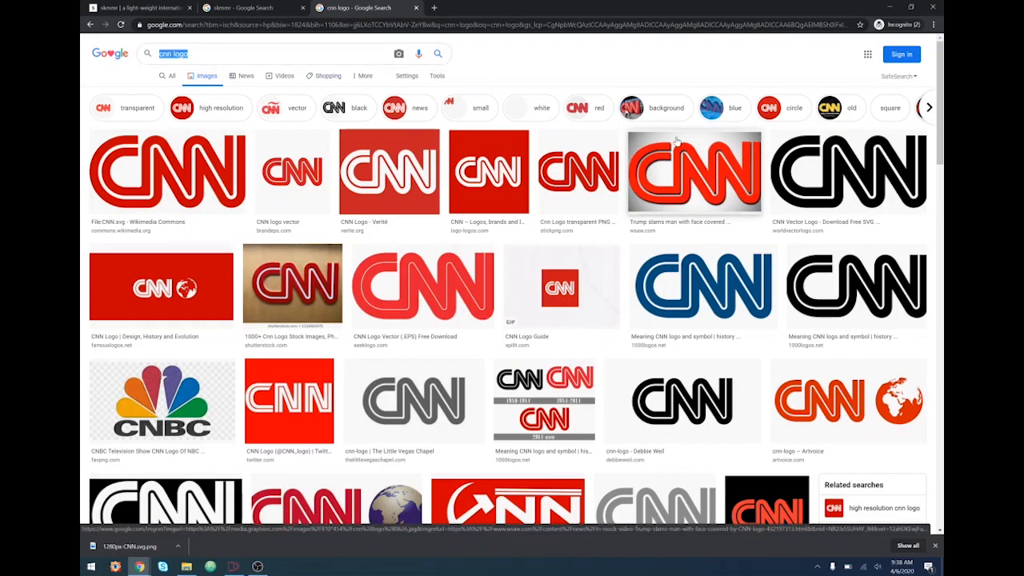
pyautogui.write('cnbc')
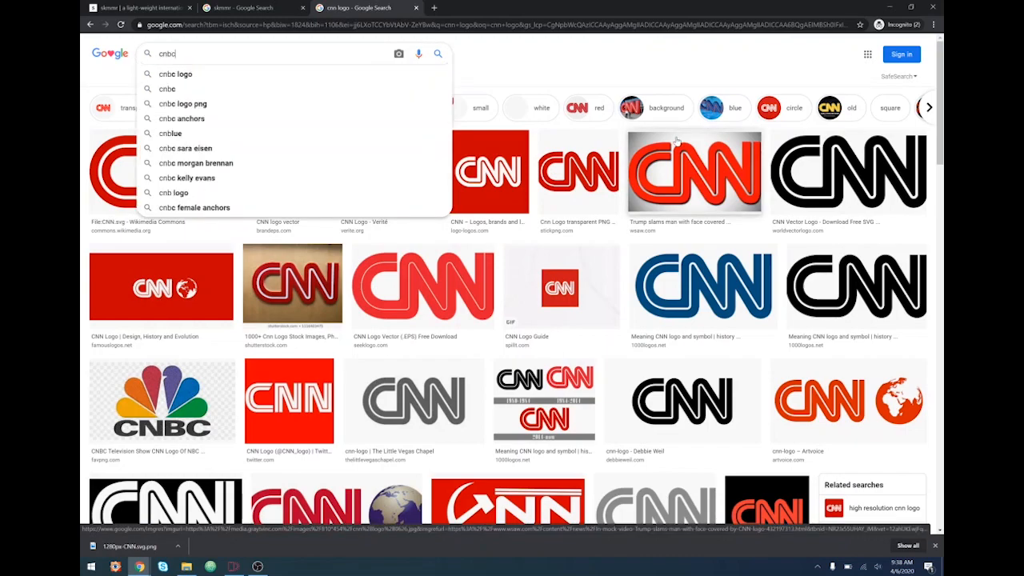
pyautogui.write(' logog')
pyautogui.press('Return')
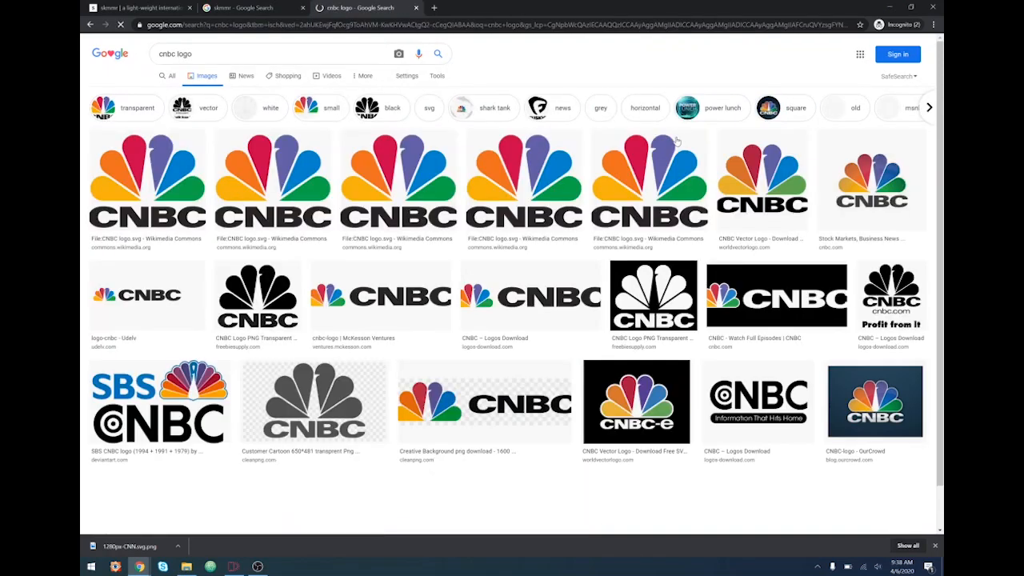
# - Preview the first Wikimedia Commons CNBC logo and save it in the "news logos" folder as PNG image 1280px-CNBC_logo.svg
pyautogui.click(144, 212)
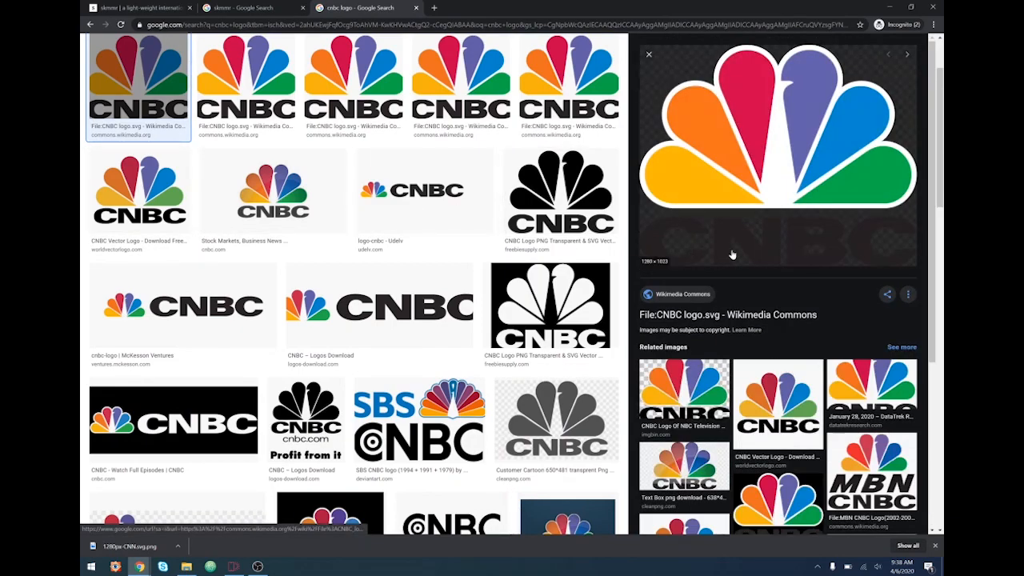
pyautogui.rightClick(772, 218)
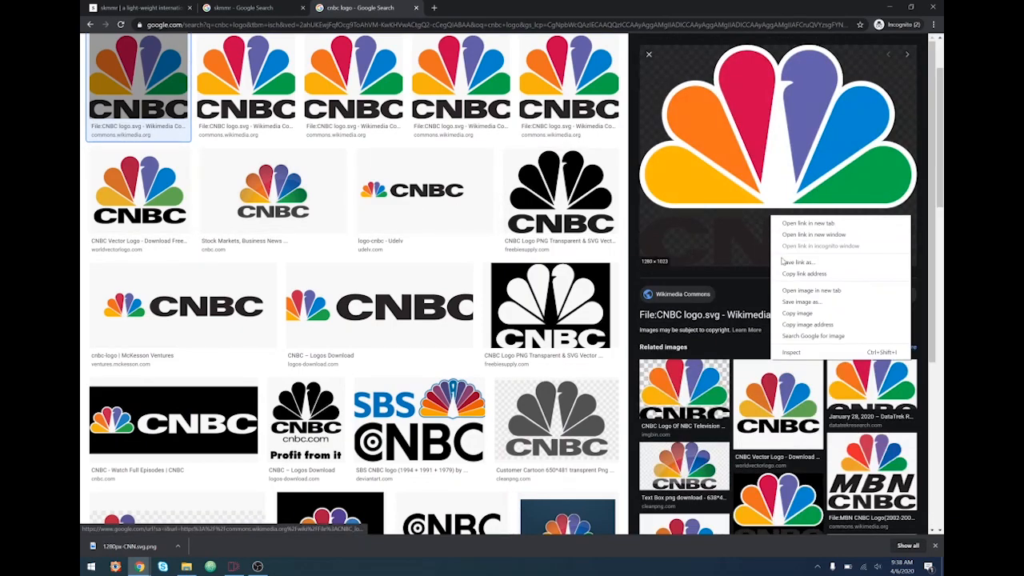
pyautogui.click(801, 302)
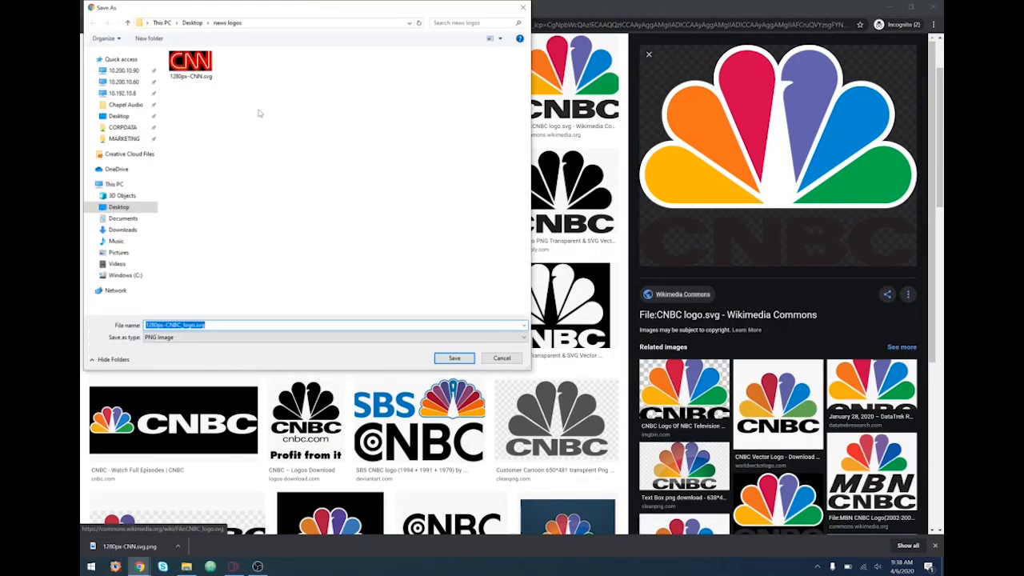
pyautogui.click(449, 359)
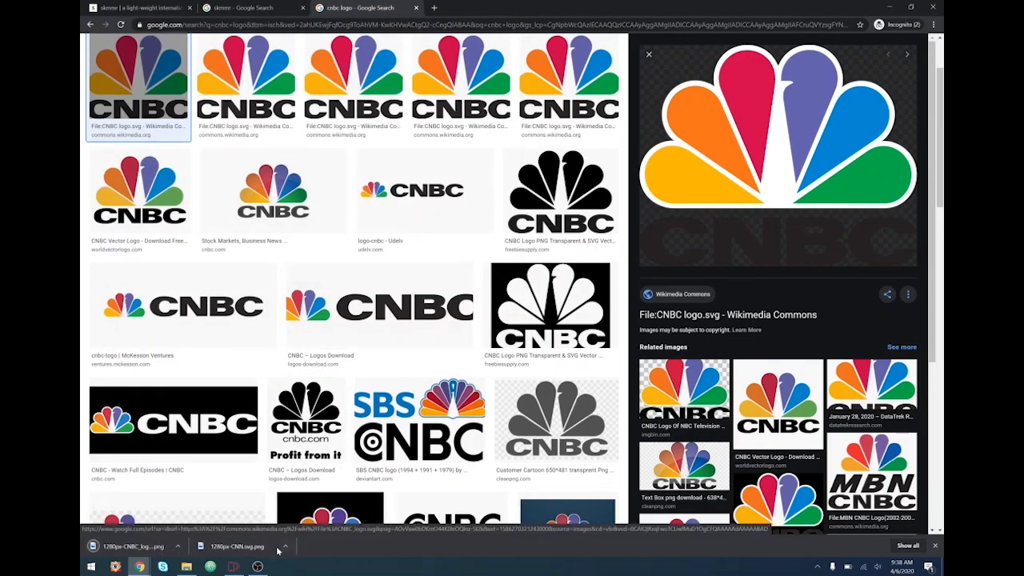
# - Return to Mobirise and replace the Gearhead placeholder after CNN with the 1280px-CNBC_logo.svg image from the "news logos" folder
pyautogui.click(235, 568)
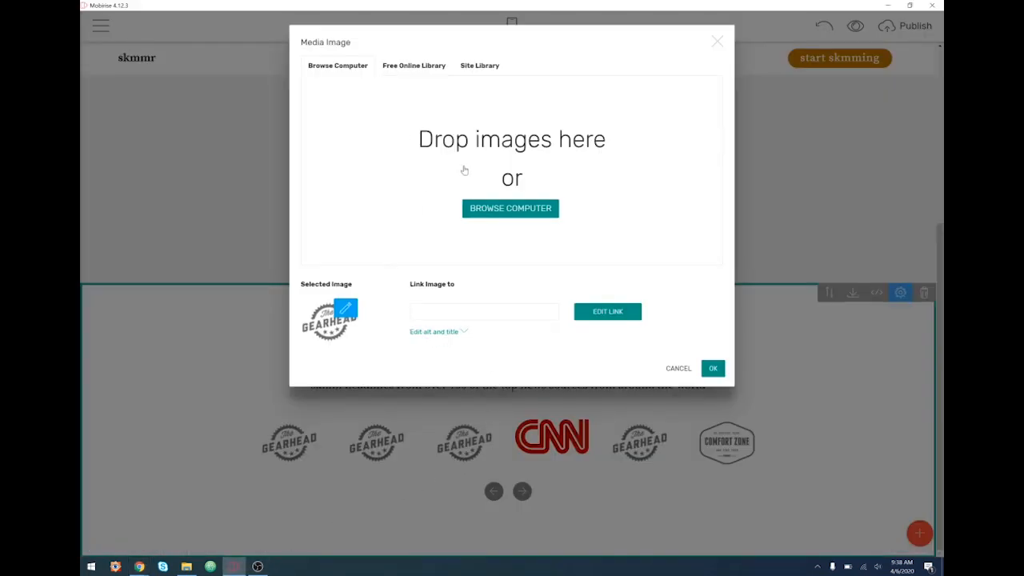
pyautogui.click(506, 209)
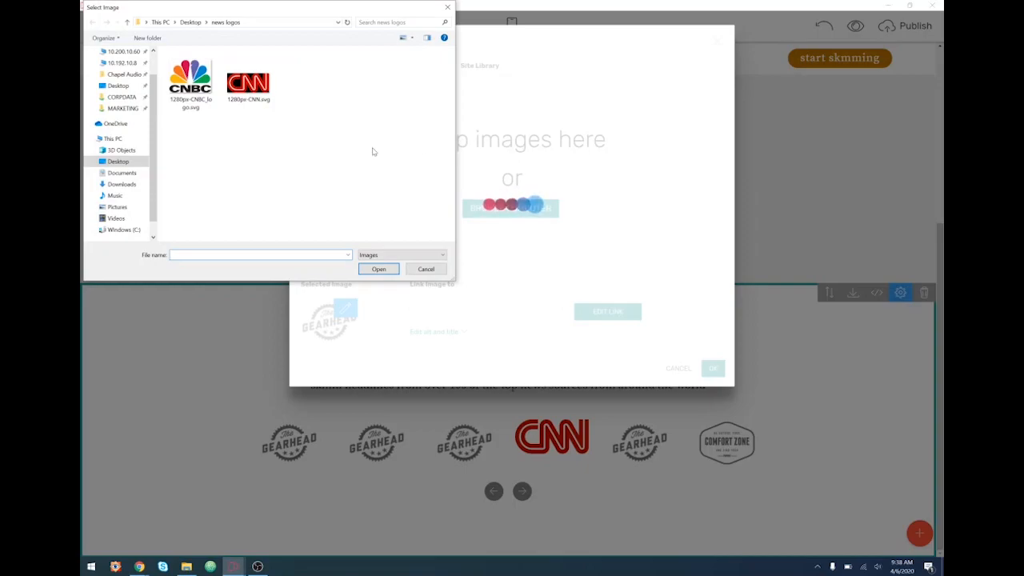
pyautogui.doubleClick(184, 85)
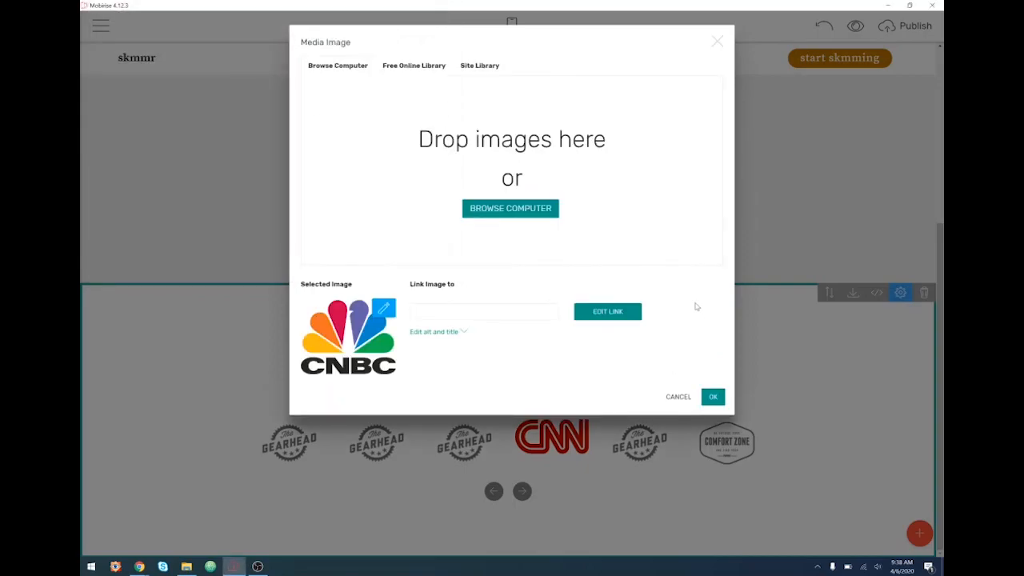
pyautogui.click(713, 397)
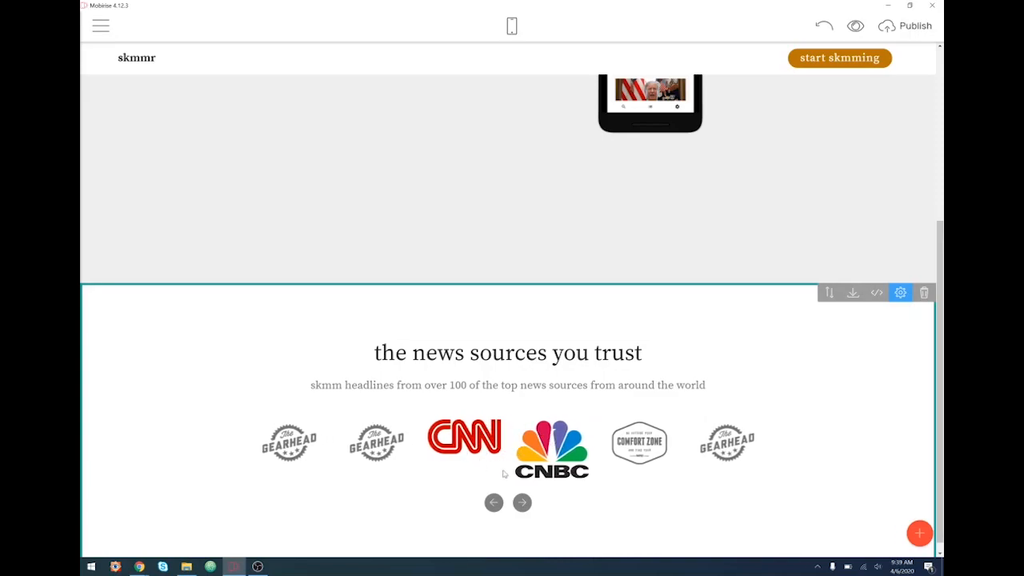
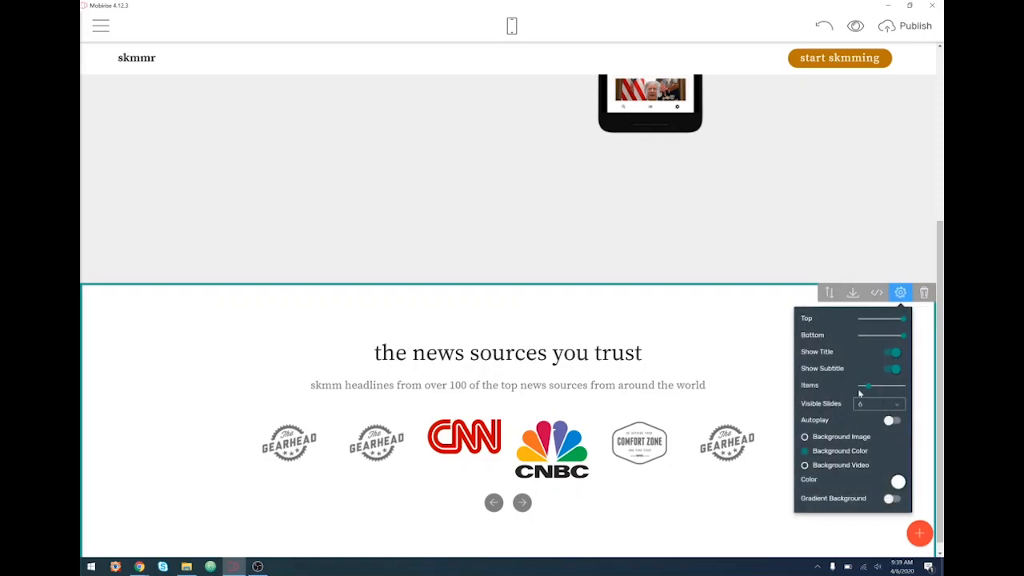
pyautogui.click(768, 331)
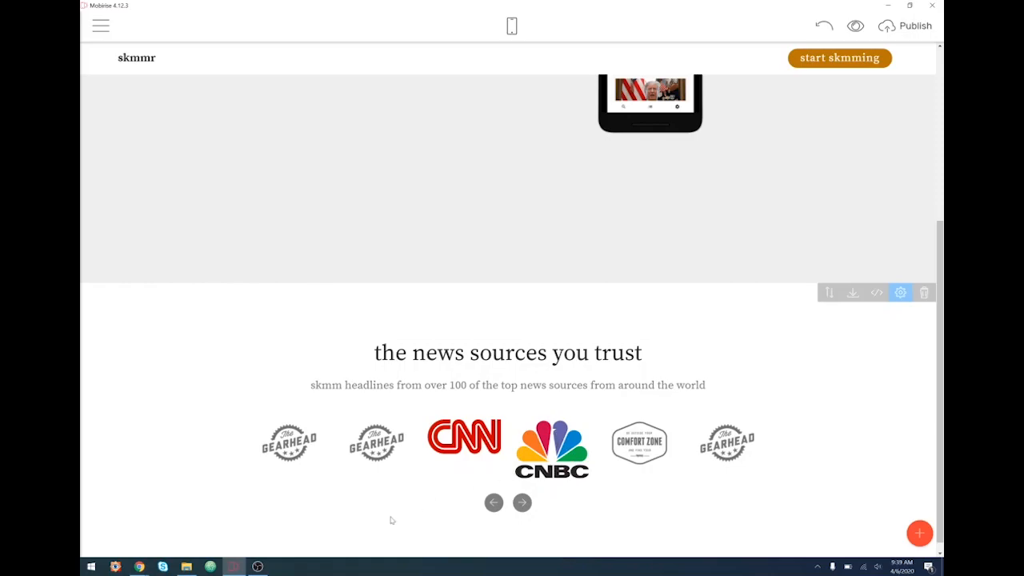
# - Try to adjust the CNBC logo in the image cropper by moving and zooming the image and using a 1:1 crop ratio
pyautogui.click(548, 478)
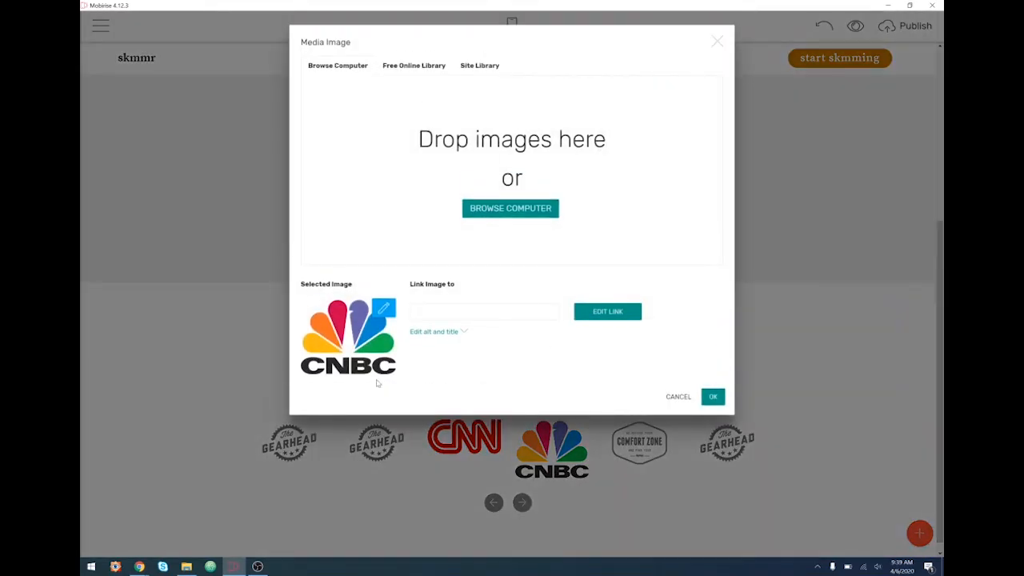
pyautogui.click(388, 311)
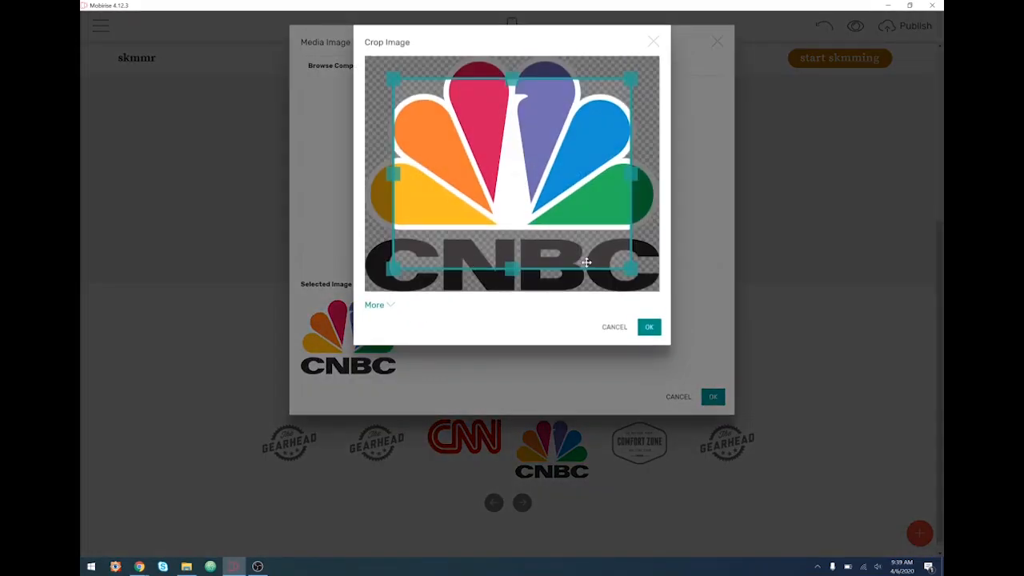
pyautogui.click(392, 305)
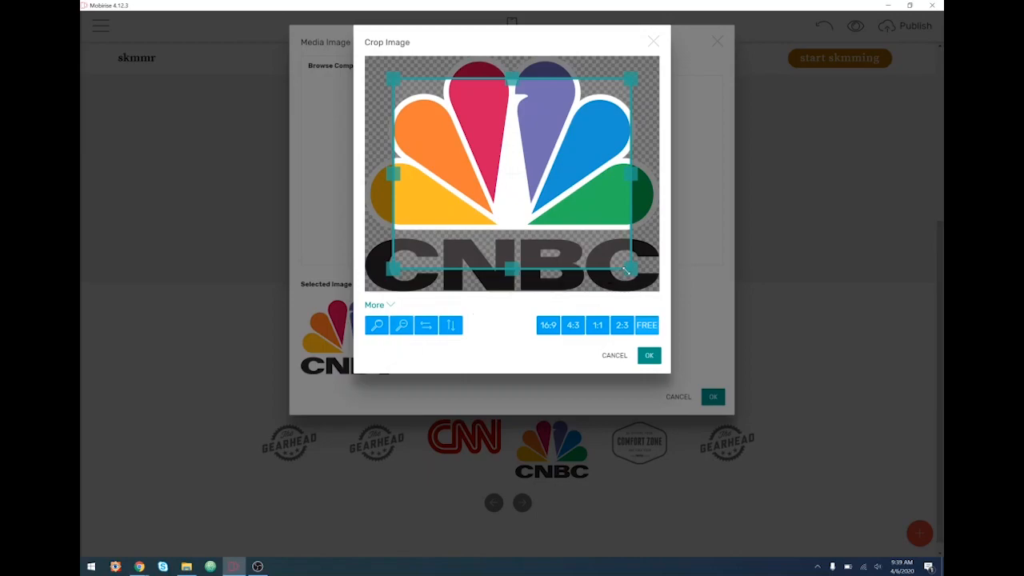
pyautogui.moveTo(526, 213)
pyautogui.mouseDown()
pyautogui.moveTo(541, 192)
pyautogui.moveTo(510, 216)
pyautogui.moveTo(518, 220)
pyautogui.mouseUp()
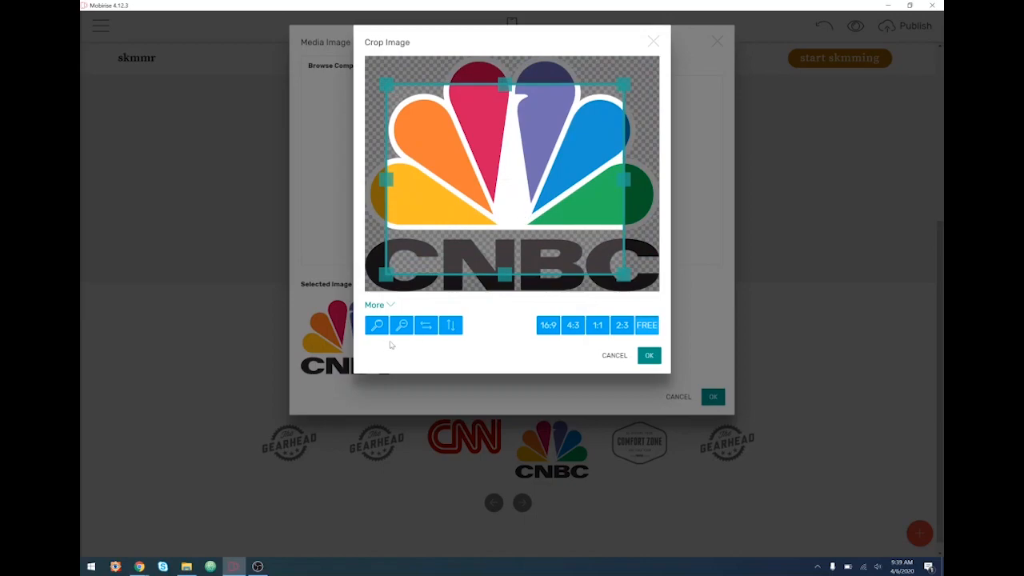
pyautogui.click(375, 325)
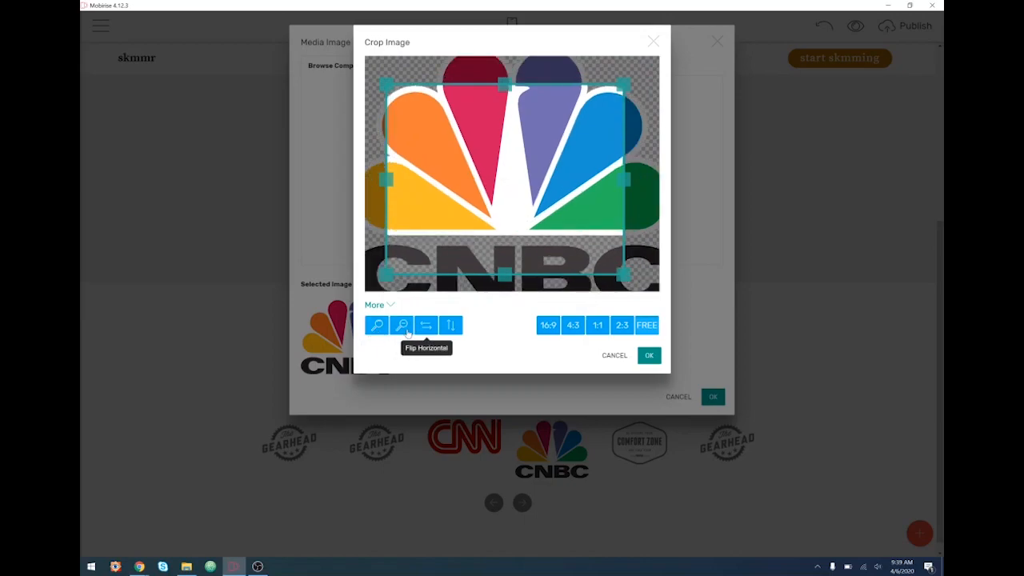
pyautogui.click(402, 329)
pyautogui.moveTo(540, 209)
pyautogui.mouseDown()
pyautogui.moveTo(515, 221)
pyautogui.moveTo(536, 210)
pyautogui.mouseUp()
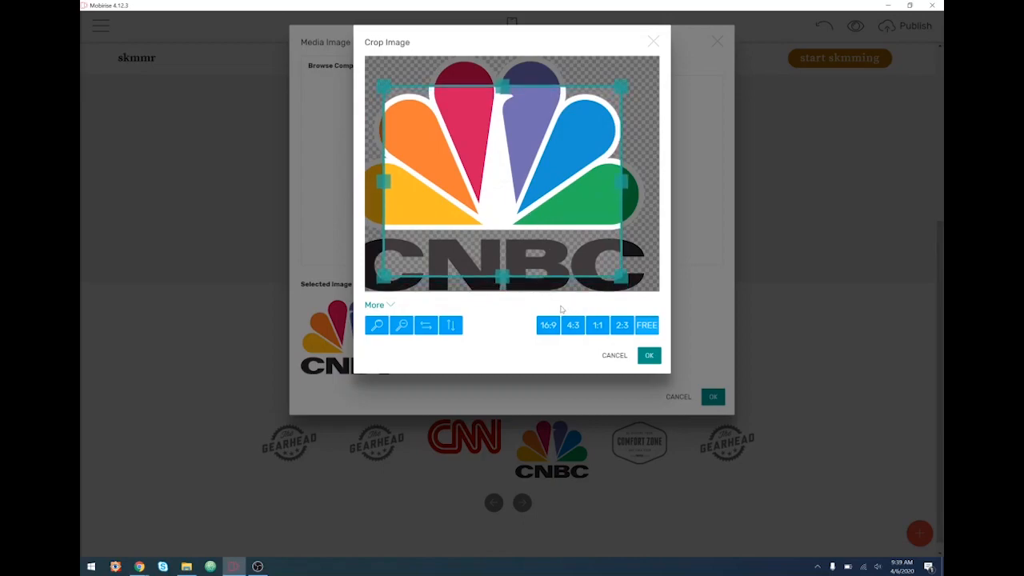
pyautogui.click(597, 325)
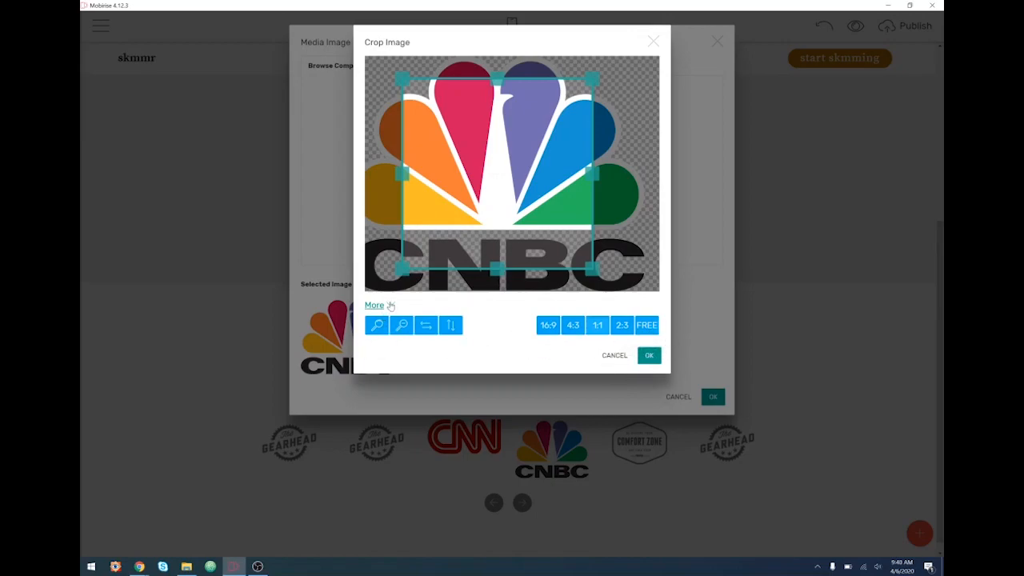
pyautogui.click(614, 356)
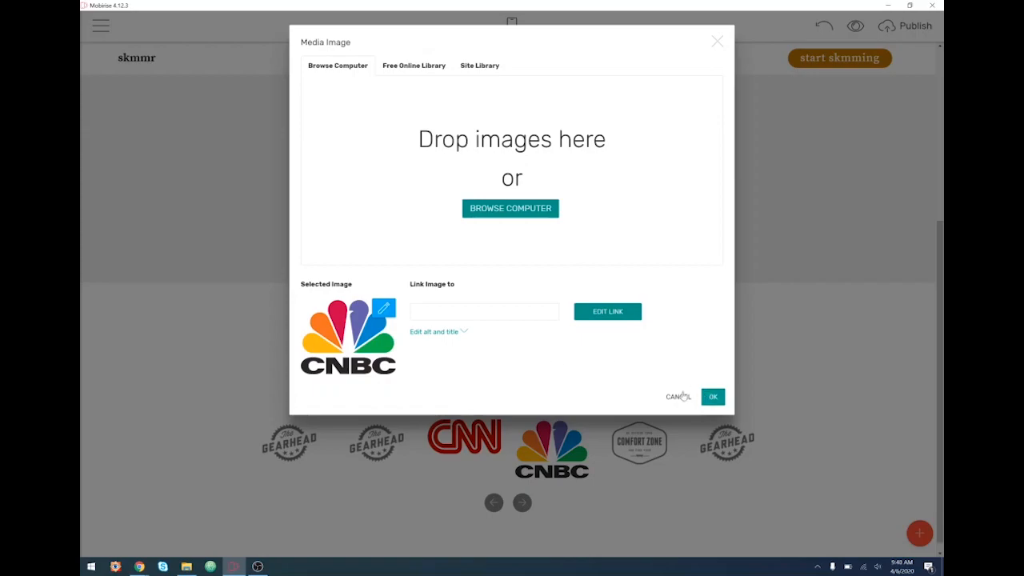
# - Switch to FastStone Image Viewer, open the "news logos" folder on the Desktop and compare the CNN and CNBC logo images
pyautogui.click(115, 566)
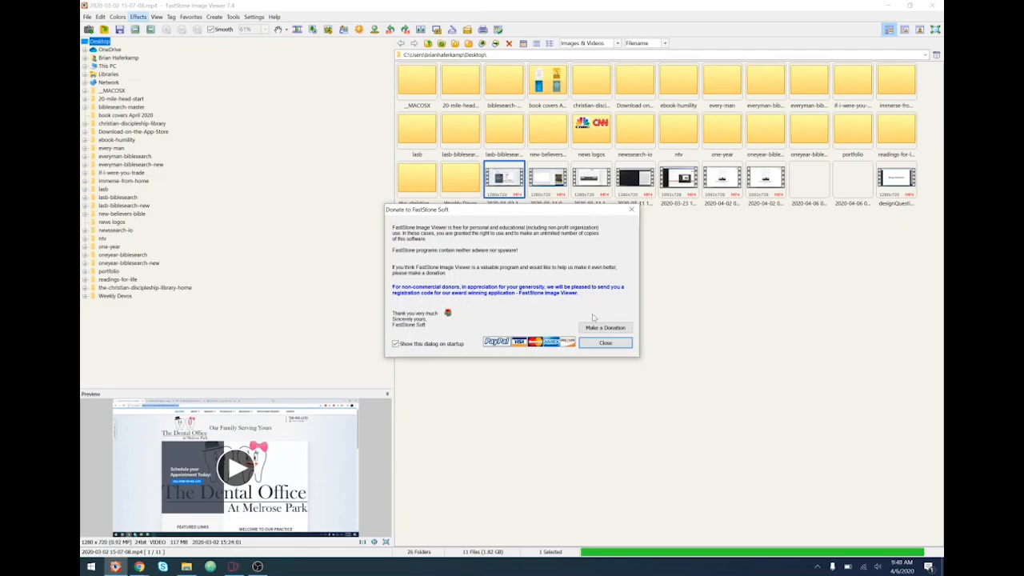
pyautogui.click(605, 342)
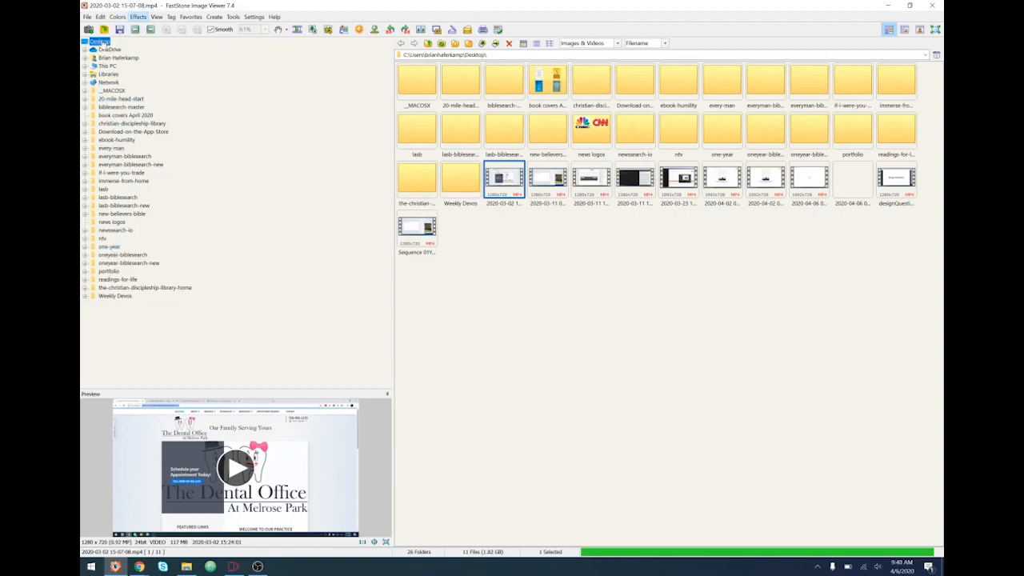
pyautogui.doubleClick(591, 130)
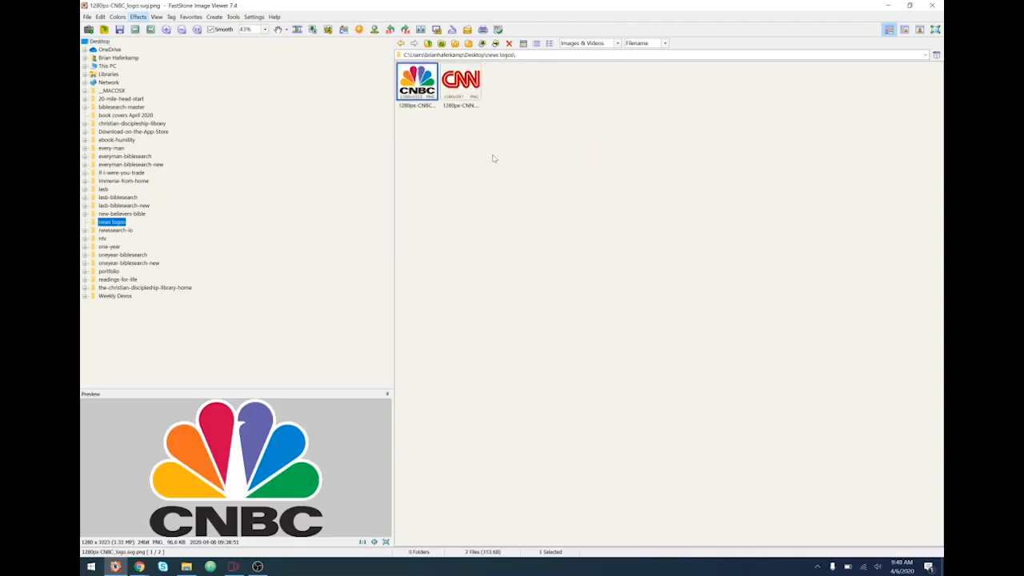
pyautogui.click(464, 82)
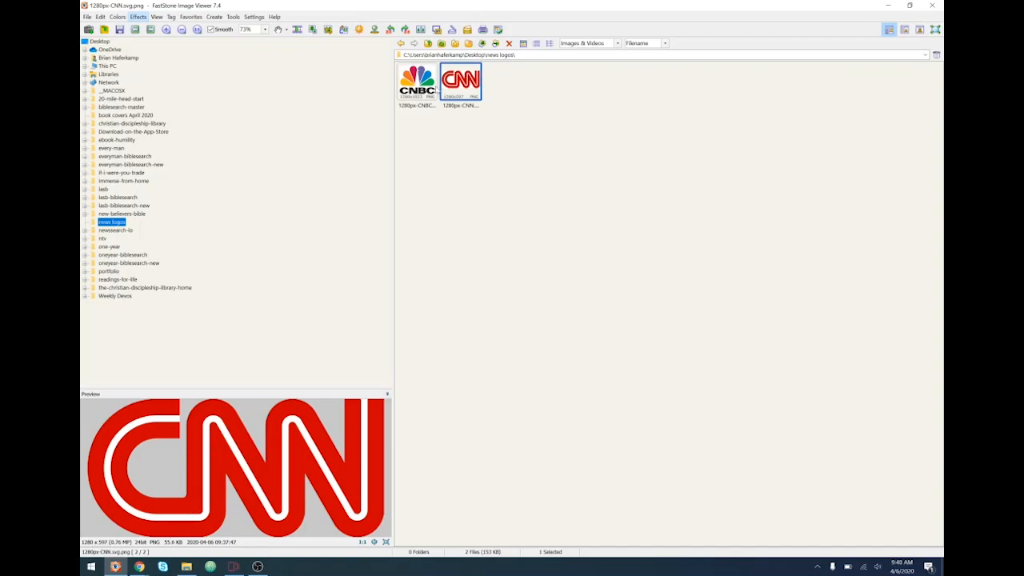
pyautogui.click(435, 88)
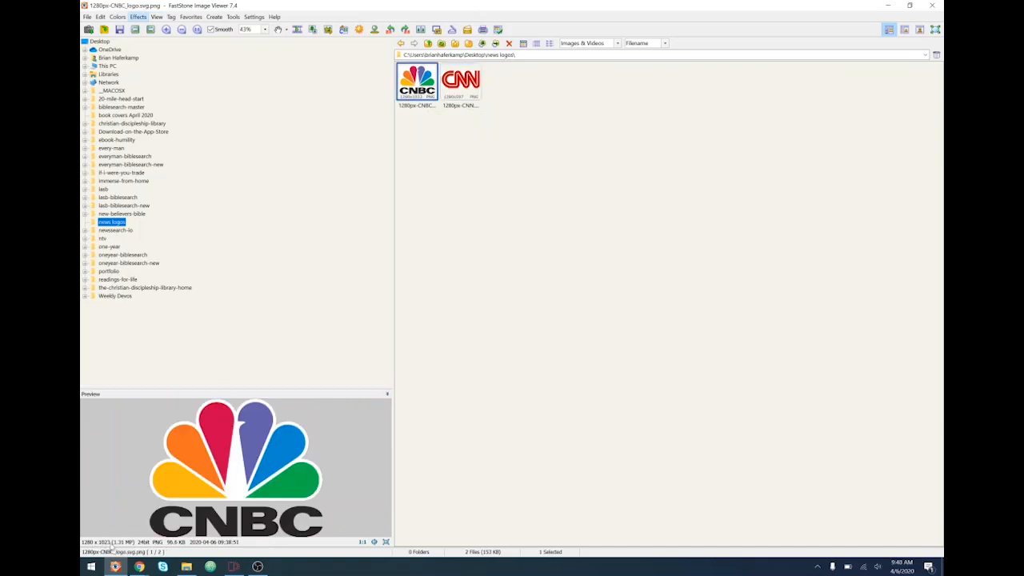
# - Resize the CNBC logo to a height of 600 pixels while preserving its aspect ratio
pyautogui.rightClick(253, 473)
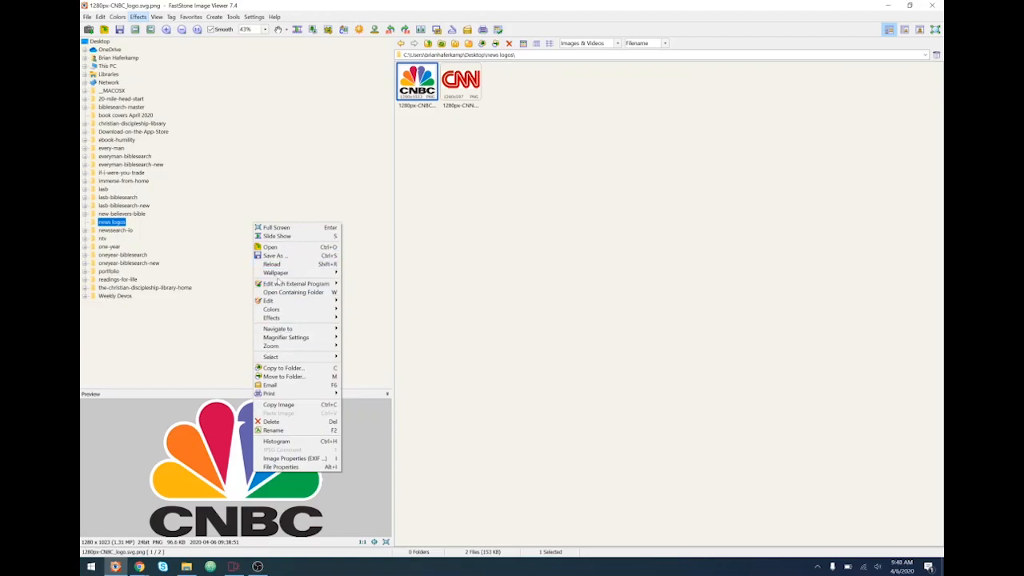
pyautogui.moveTo(272, 301)
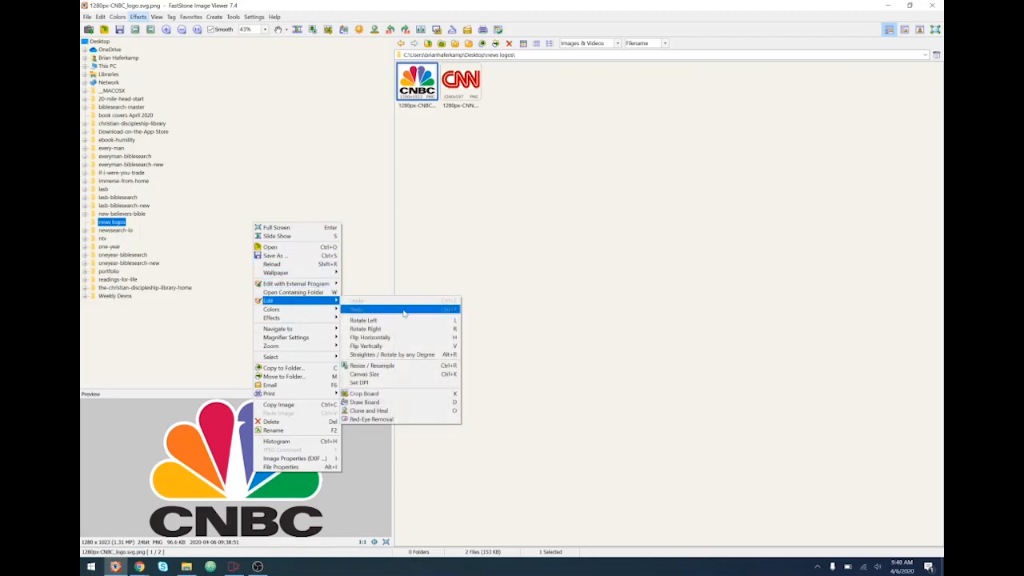
pyautogui.click(376, 366)
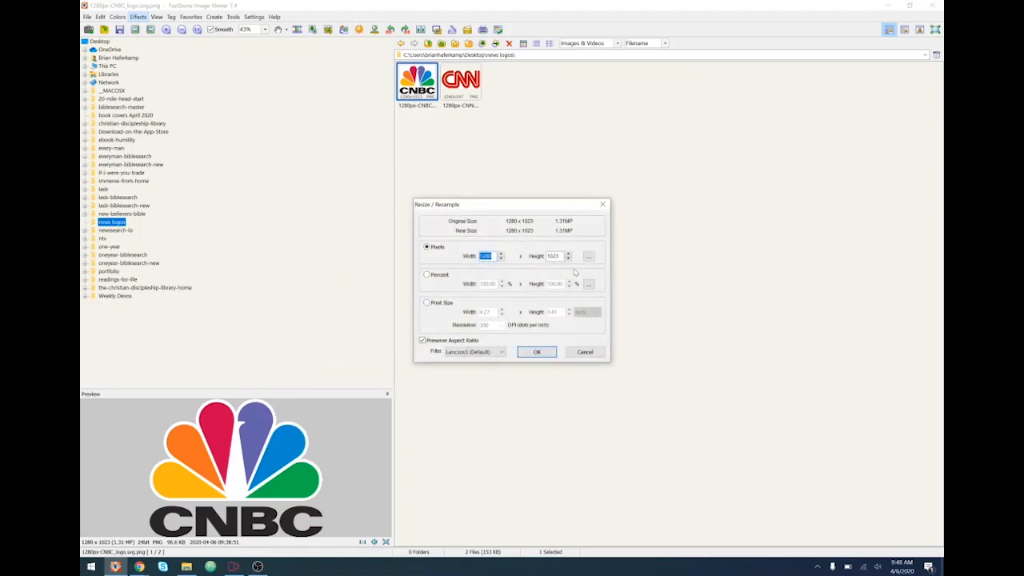
pyautogui.press('Tab')
pyautogui.write('600')
pyautogui.click(537, 352)
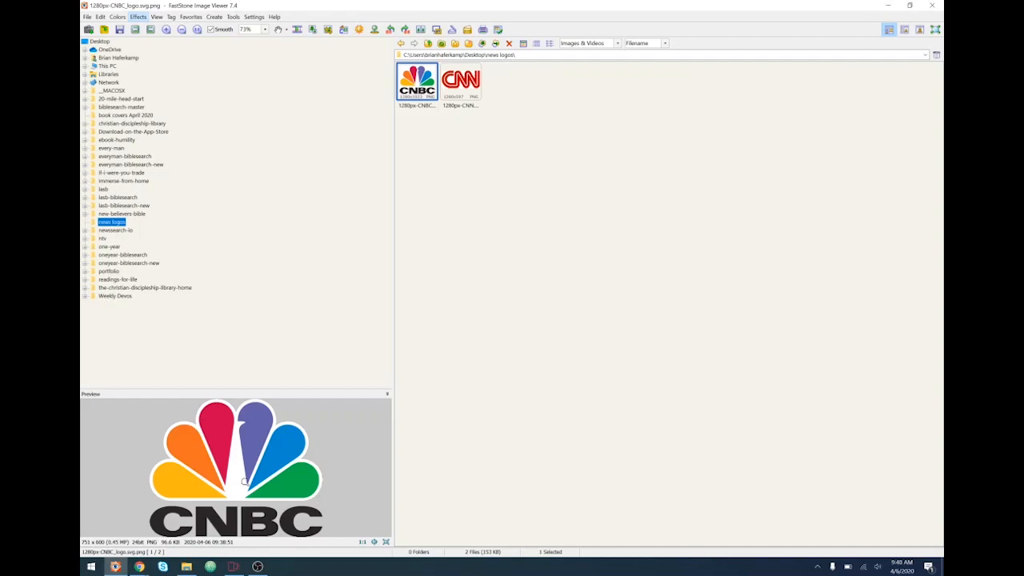
# - Save the resized CNBC logo as PNG over the existing 1280px-CNBC_logo.svg file in the "news logos" folder
pyautogui.hotkey('ctrl', 's')
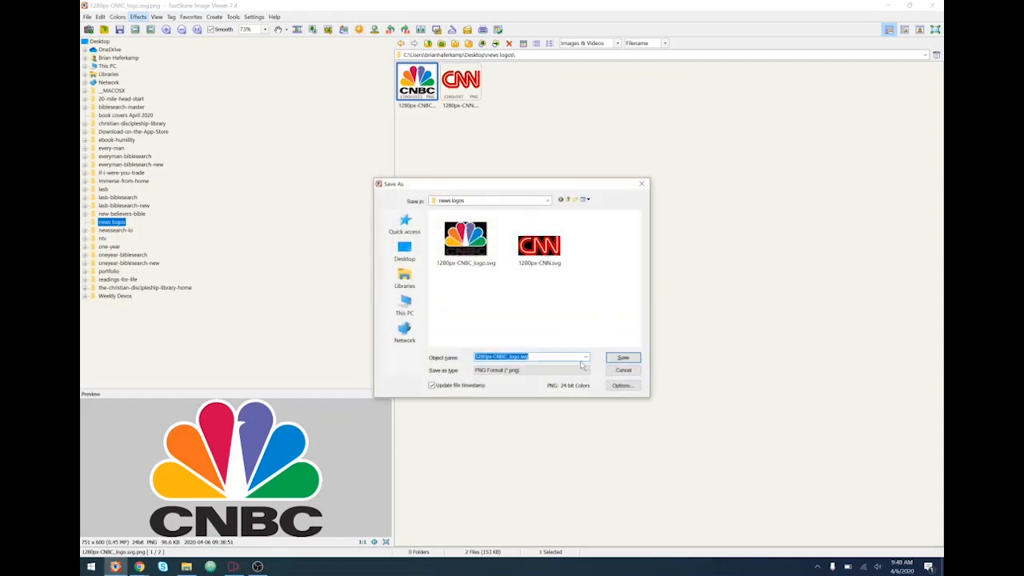
pyautogui.click(623, 358)
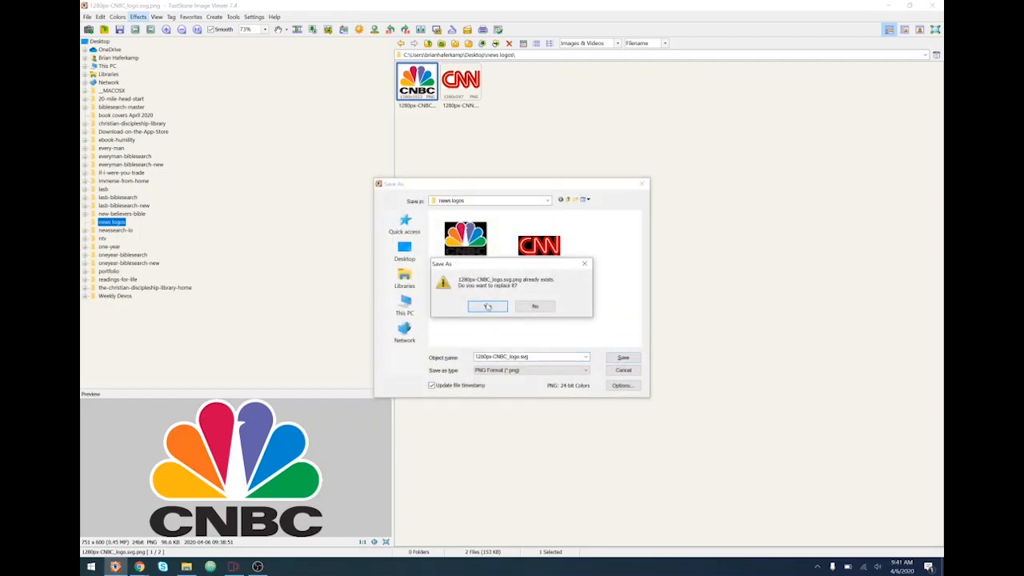
pyautogui.click(488, 307)
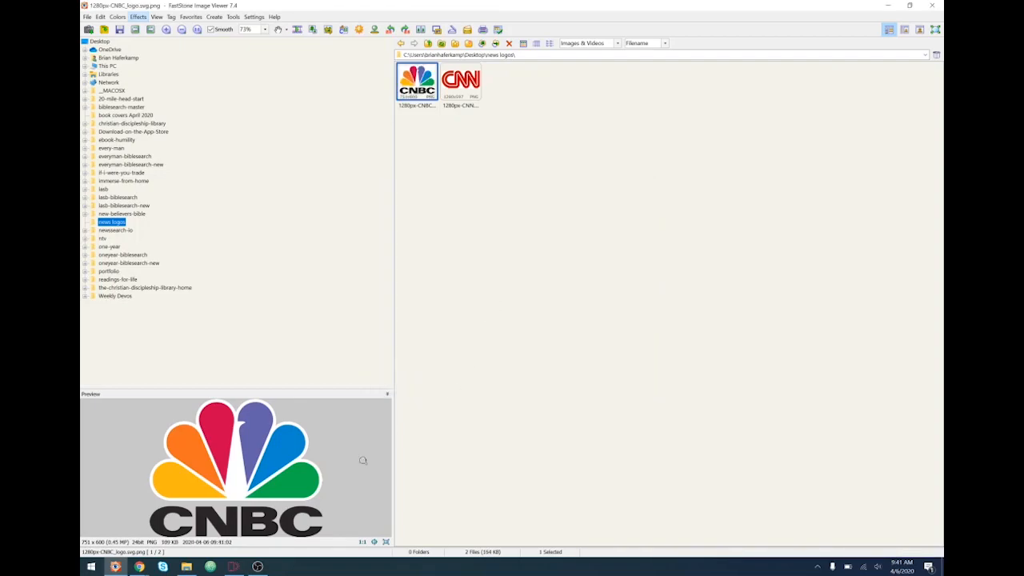
# - Return to Mobirise and replace the CNBC logo in the news sources block with the resized file
pyautogui.click(233, 566)
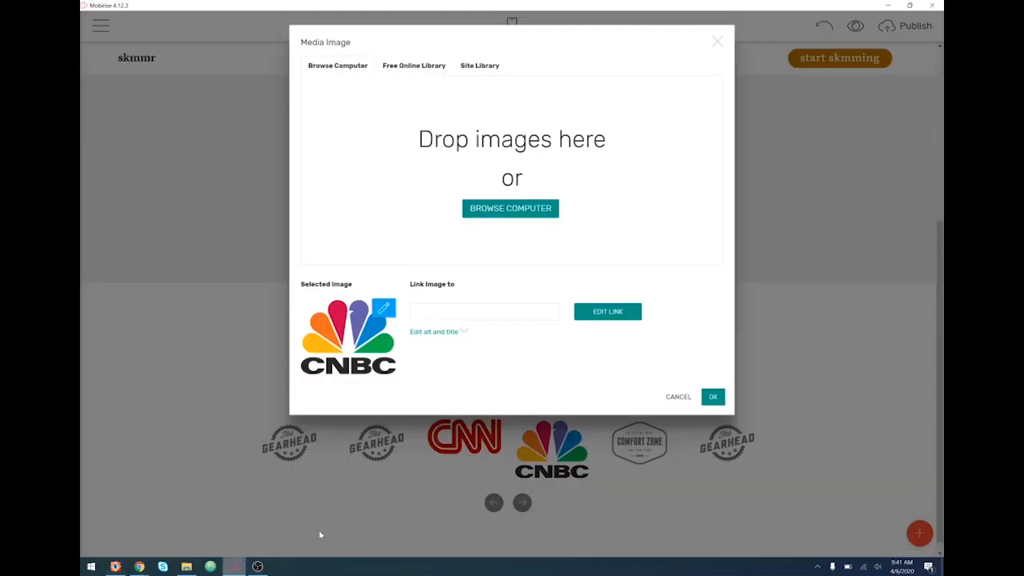
pyautogui.click(532, 209)
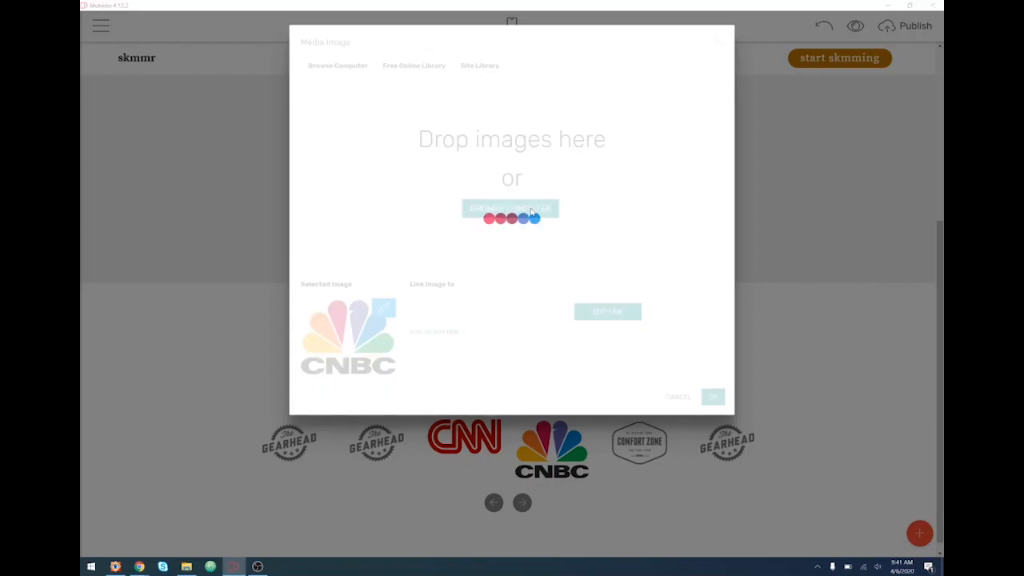
pyautogui.doubleClick(208, 99)
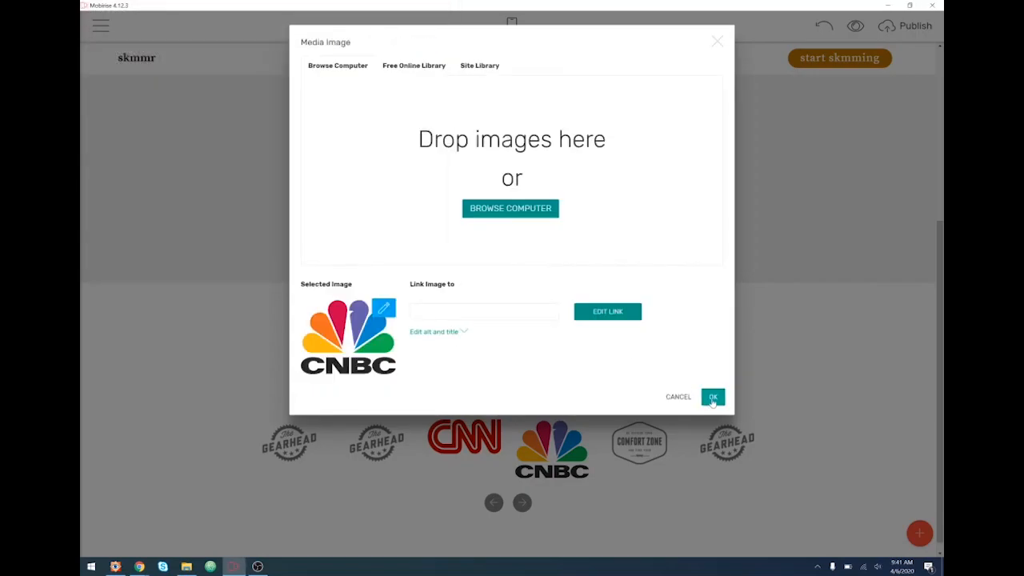
pyautogui.click(712, 398)
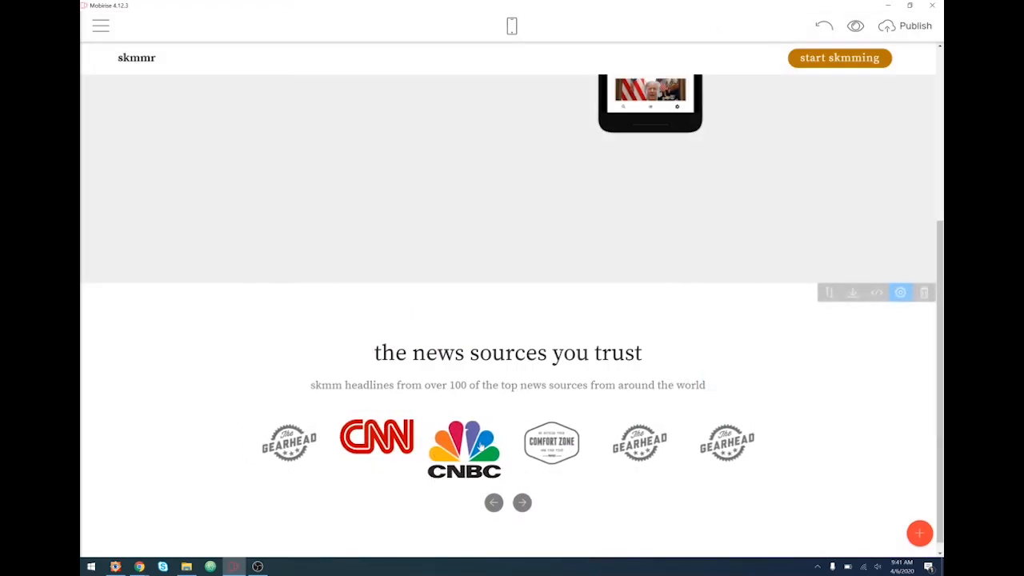
# - Reopen the CNBC logo's image settings and view the stored copies in the site library
pyautogui.click(480, 445)
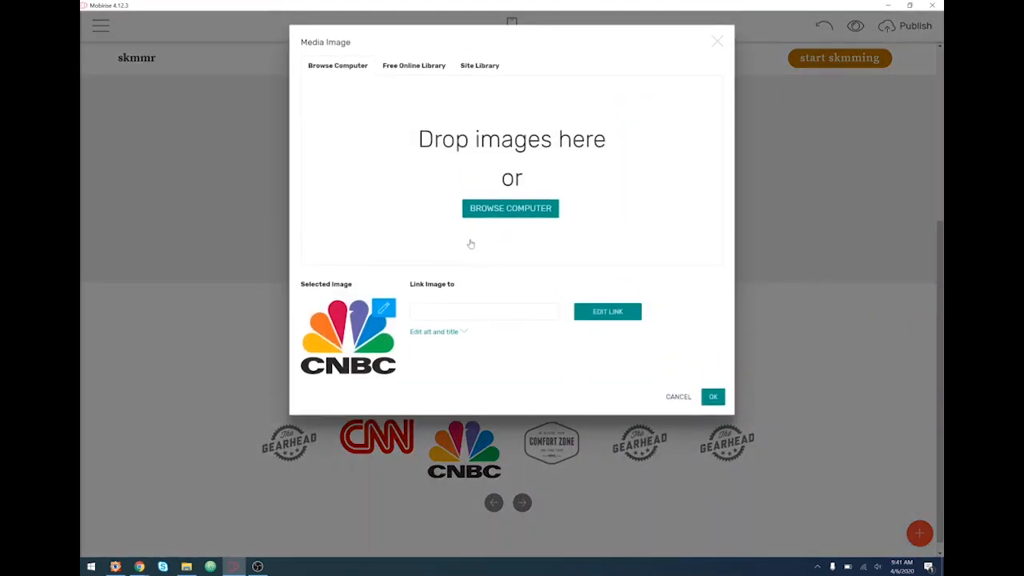
pyautogui.click(469, 67)
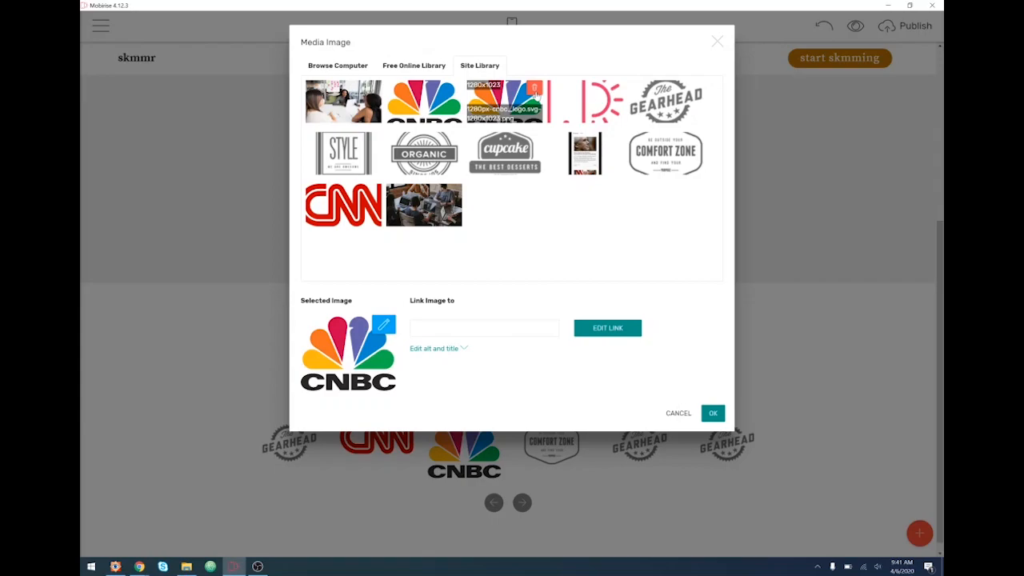
# - Switch to FastStone Image Viewer and check the CNN logo's pixel dimensions in Resize / Resample without changing them
pyautogui.click(115, 566)
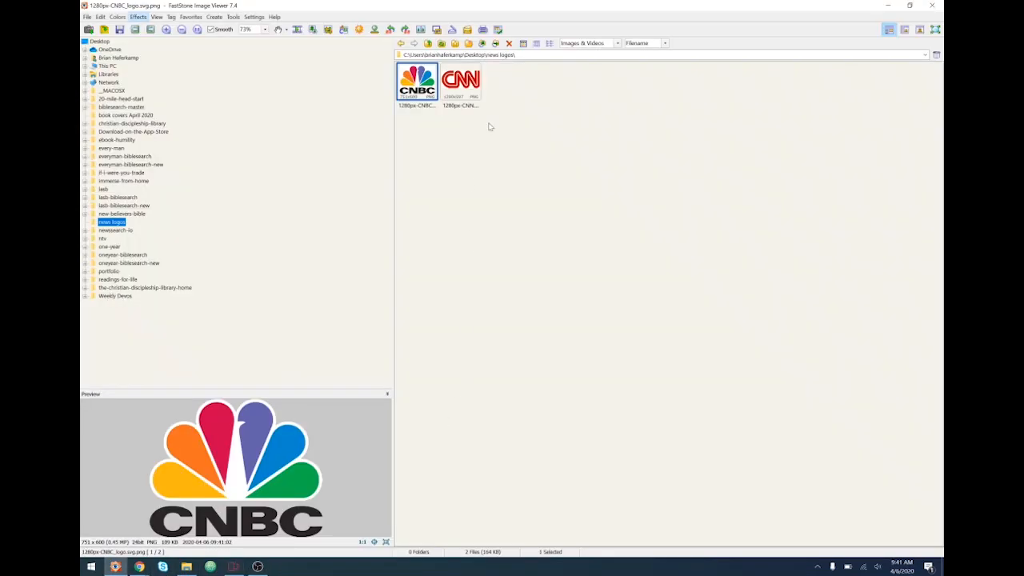
pyautogui.press('Right')
pyautogui.rightClick(216, 463)
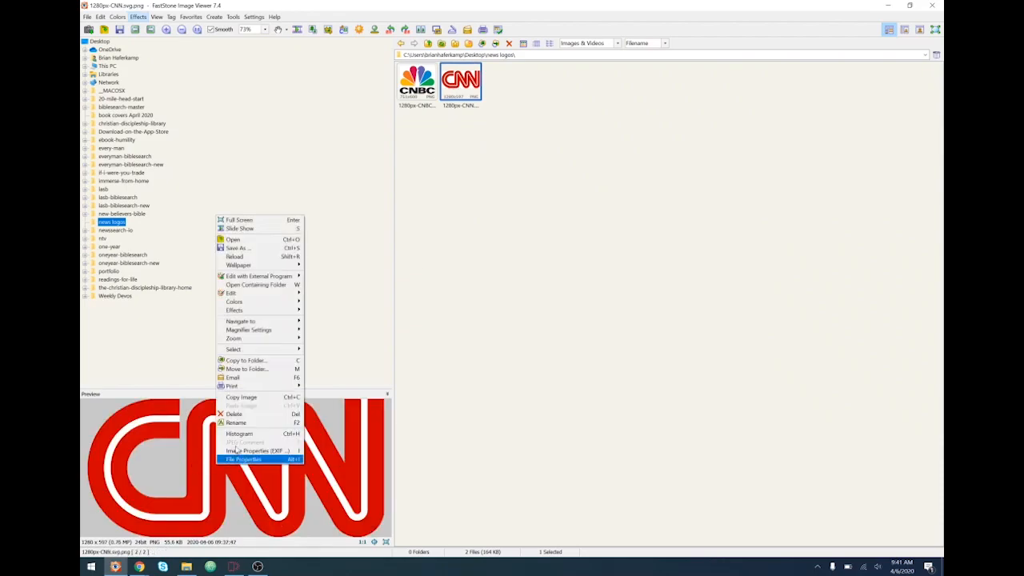
pyautogui.moveTo(267, 292)
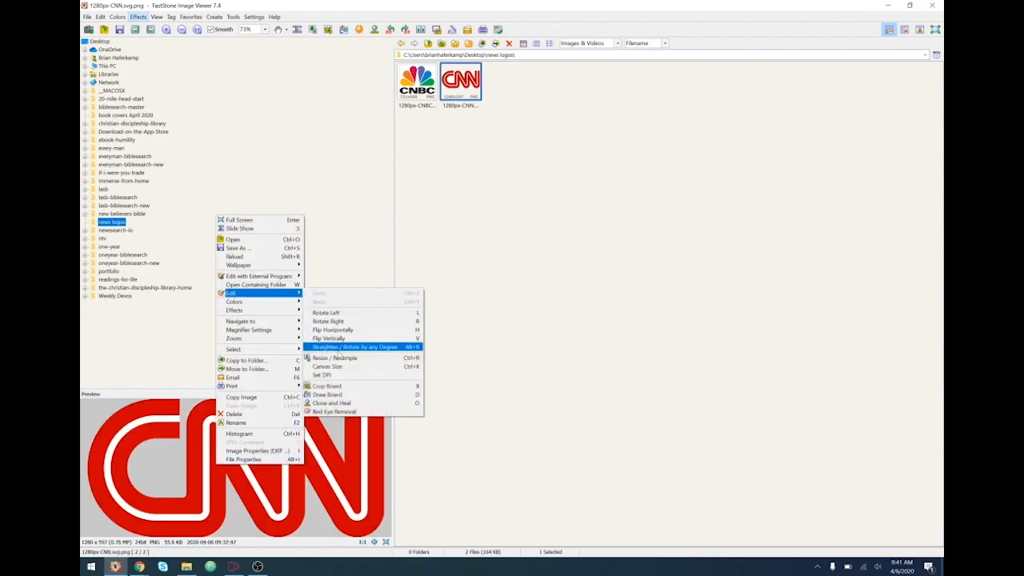
pyautogui.click(331, 357)
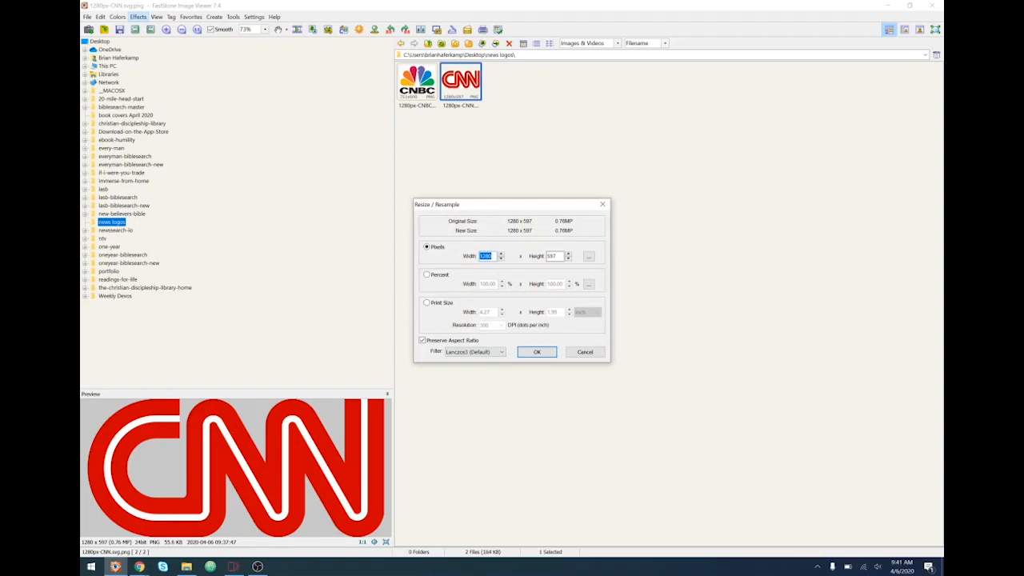
pyautogui.click(592, 354)
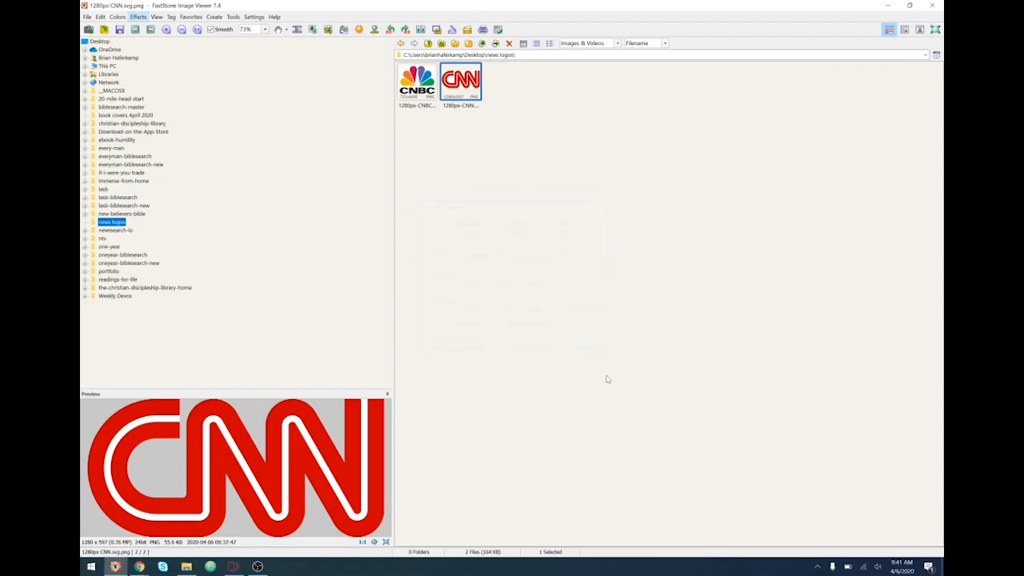
# - Return to Mobirise, delete the 1280x1023 copy of the CNBC logo from the site library and accept the image settings
pyautogui.click(887, 6)
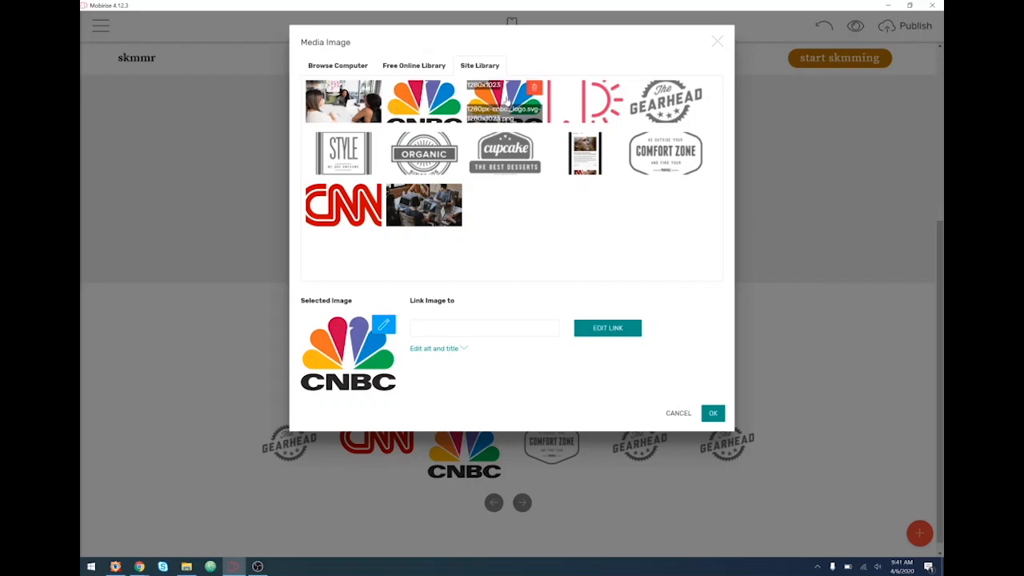
pyautogui.click(535, 87)
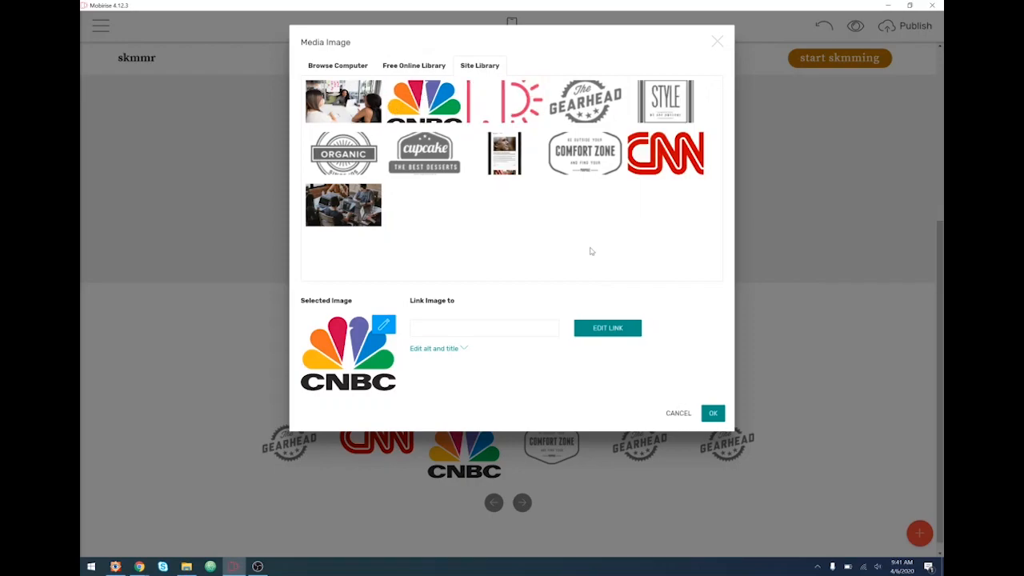
pyautogui.click(710, 413)
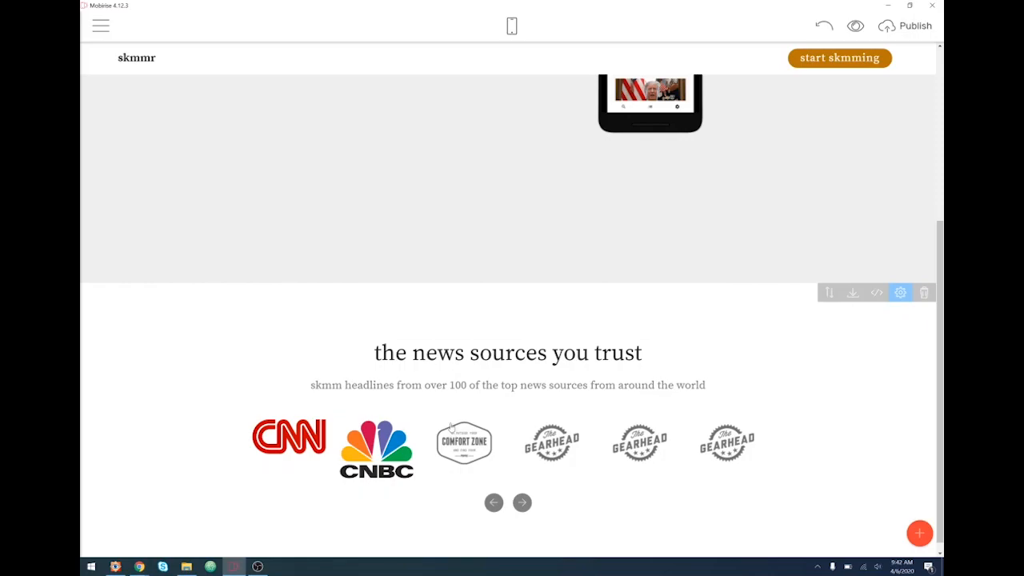
# - Dismiss the Comfort Zone placeholder's image settings without changes and switch to the skmmr news source list in Chrome
pyautogui.click(465, 449)
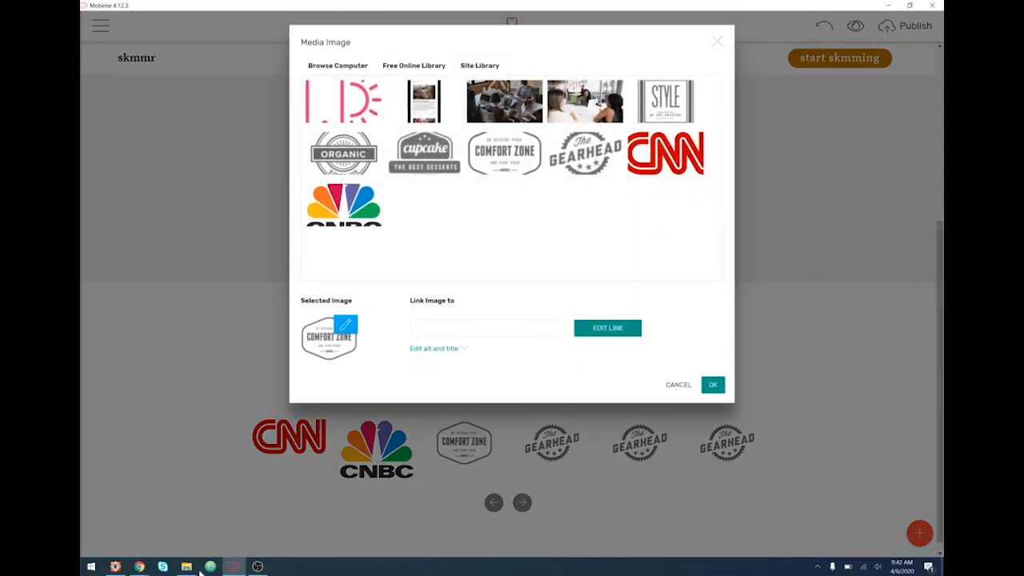
pyautogui.click(676, 387)
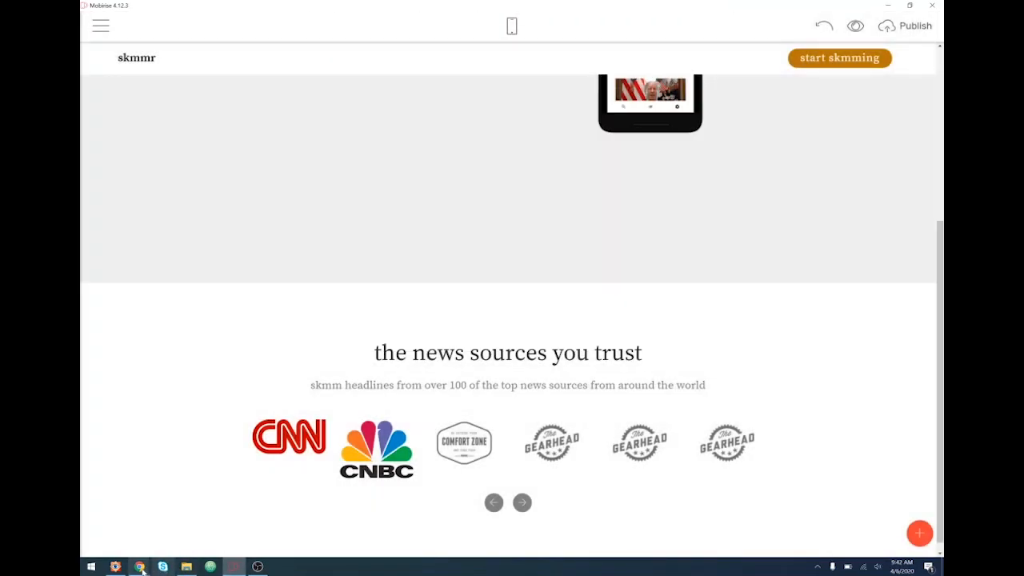
pyautogui.click(232, 521)
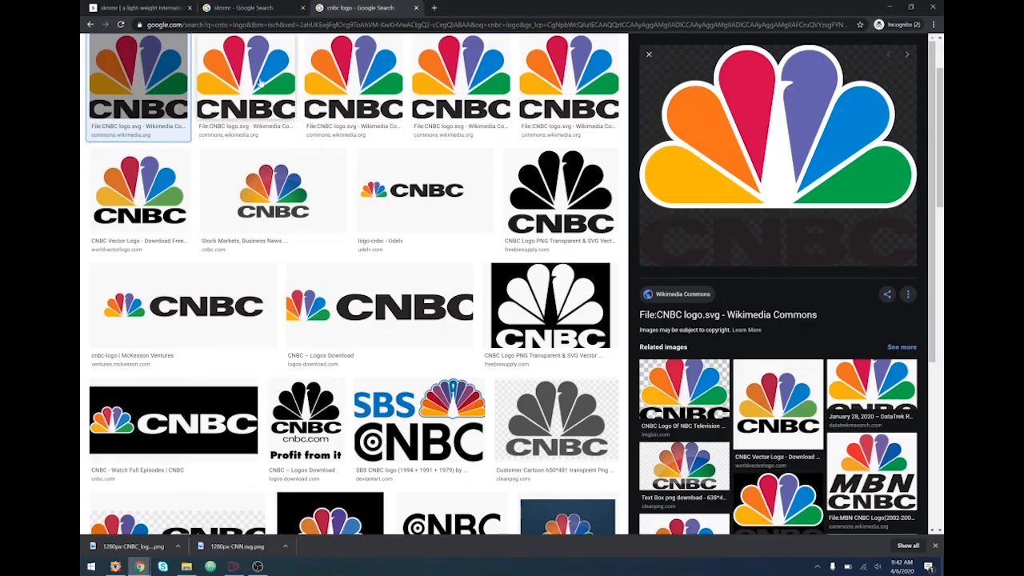
pyautogui.click(260, 7)
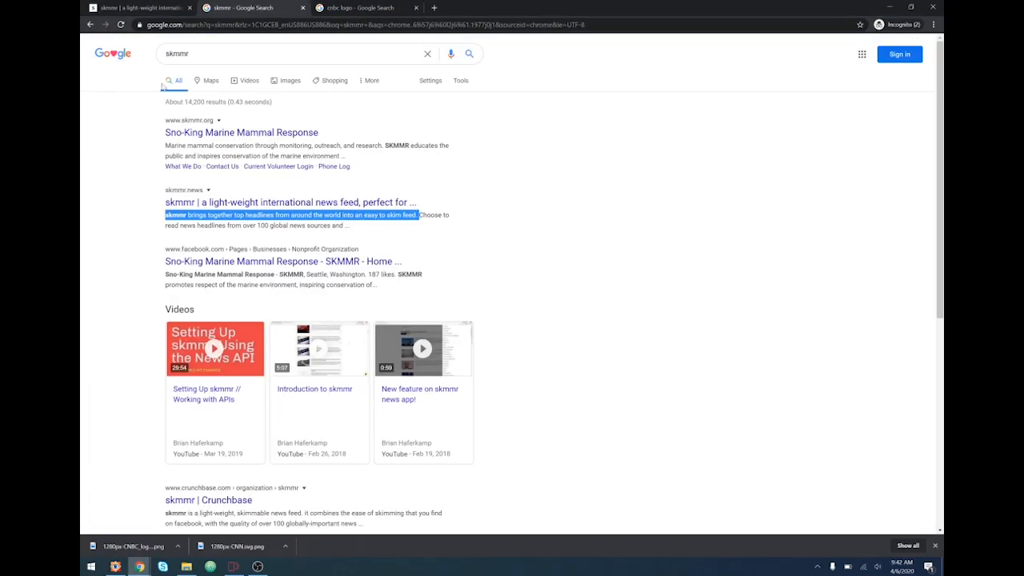
pyautogui.click(144, 7)
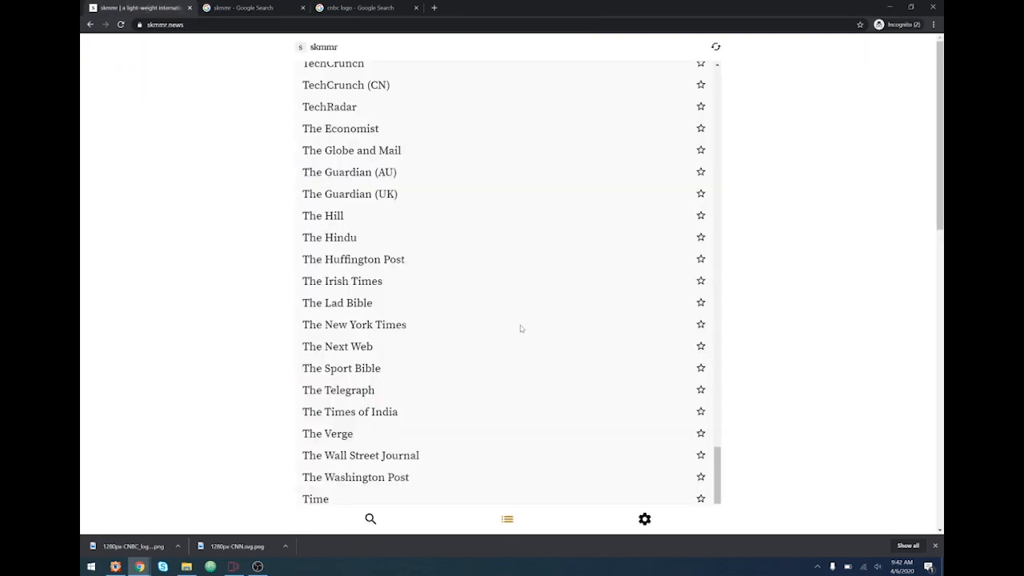
# - Reload skmmr.news and look through the beginning of its news source list for the next outlet
pyautogui.click(387, 332)
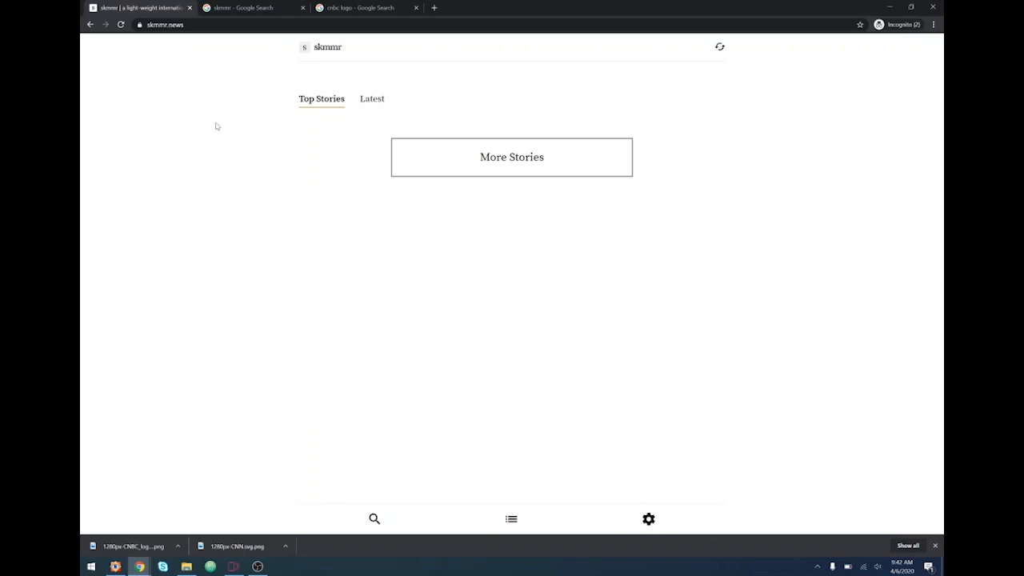
pyautogui.click(90, 25)
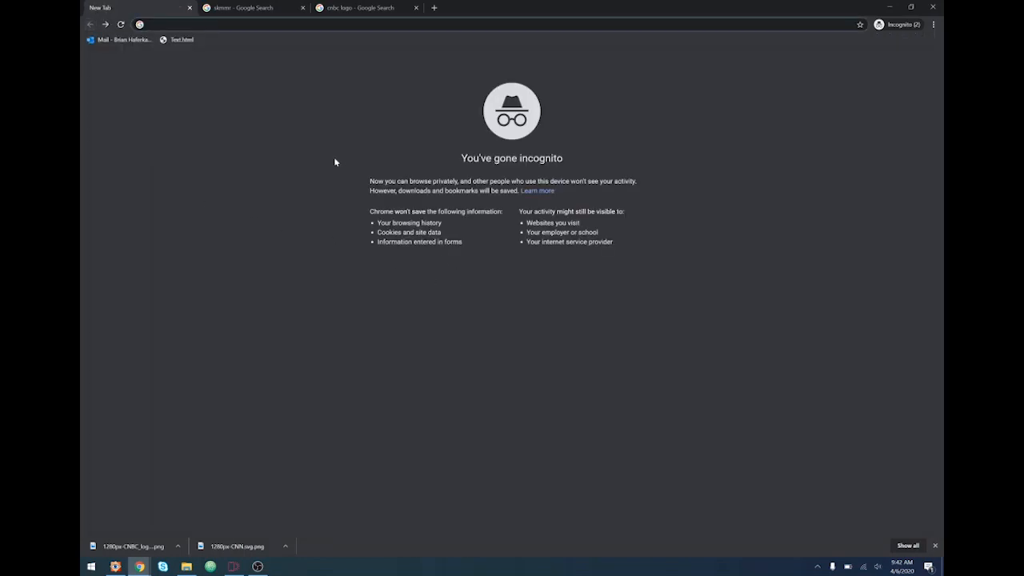
pyautogui.write('skmmr.news')
pyautogui.press('Return')
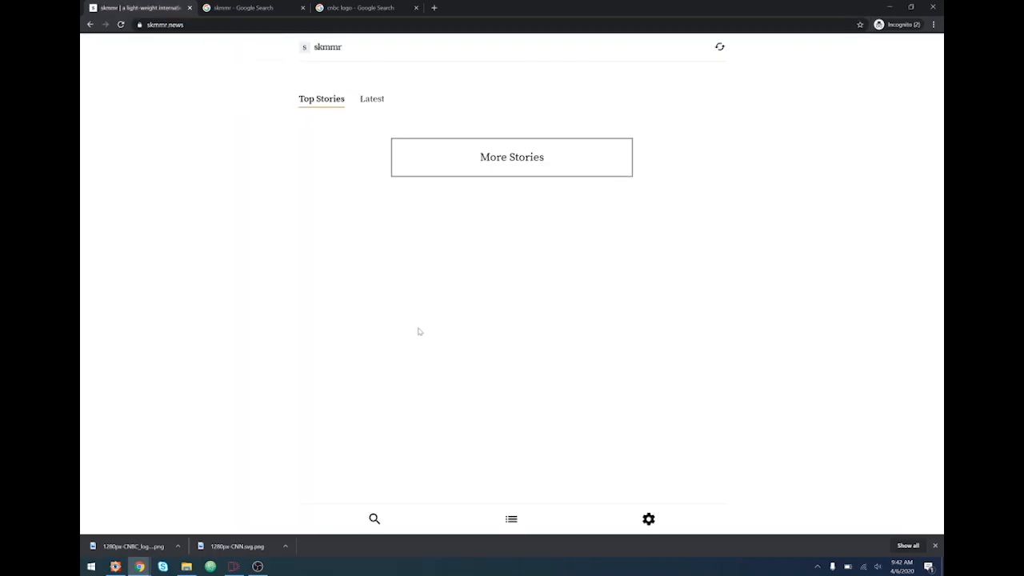
pyautogui.click(515, 521)
pyautogui.scroll(-6, 448, 368)
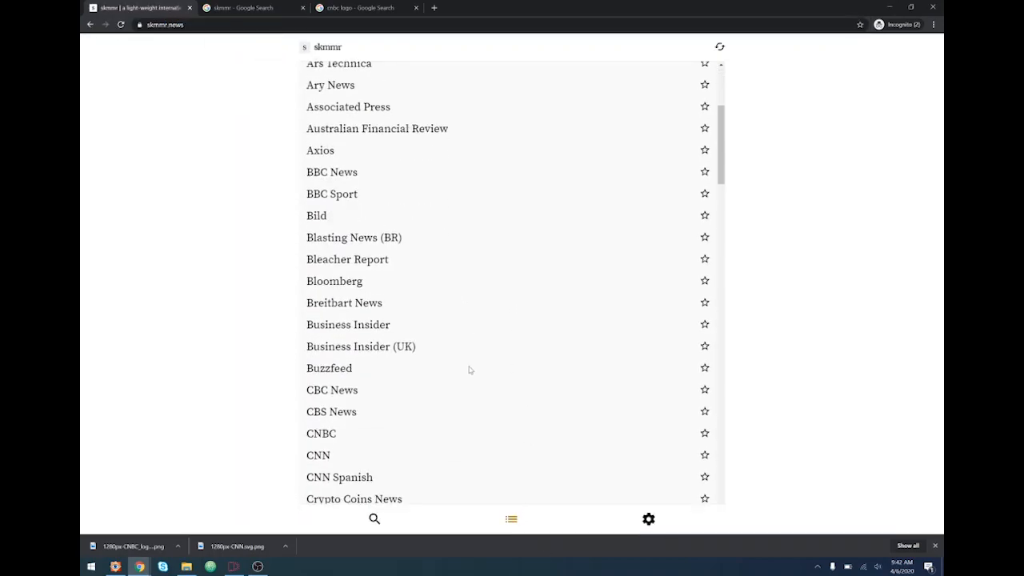
pyautogui.scroll(3, 471, 371)
# - Search Google Images for "bbc news logo"
pyautogui.click(358, 7)
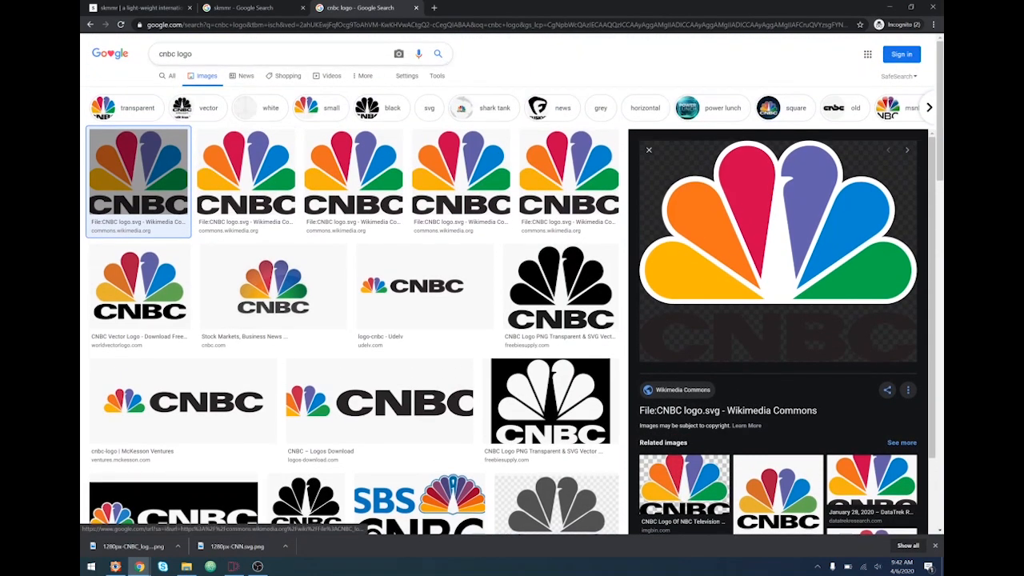
pyautogui.doubleClick(167, 53)
pyautogui.write('bbc news')
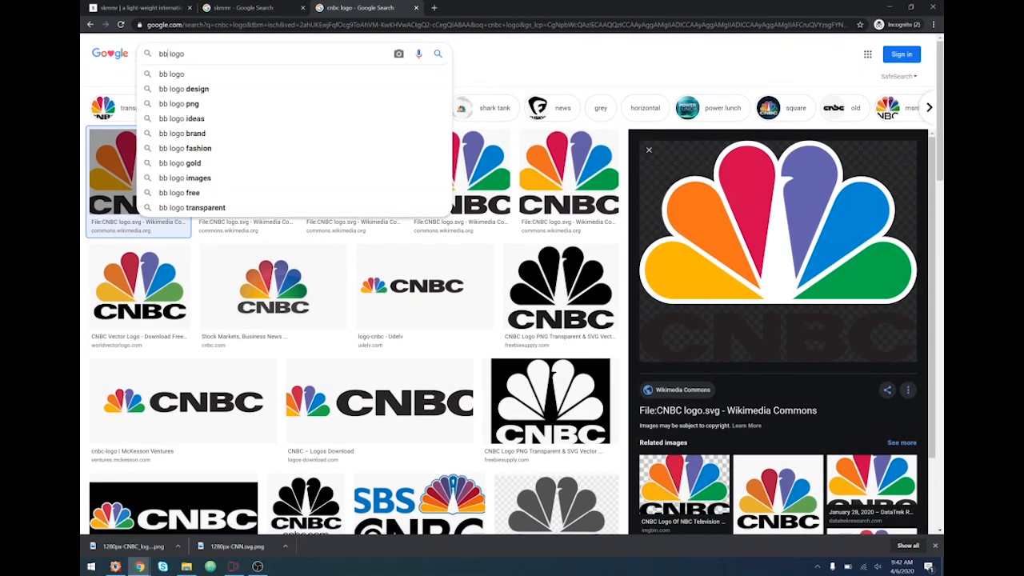
pyautogui.press('Return')
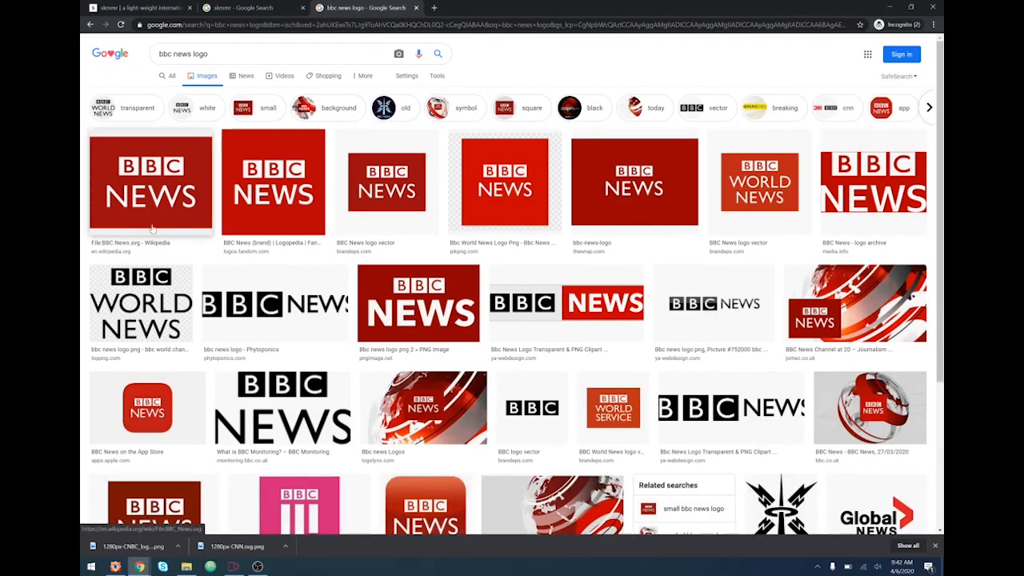
# - Save Wikipedia's red BBC News logo as the PNG 1200px-BBC_News.svg in the news logos folder
pyautogui.click(154, 186)
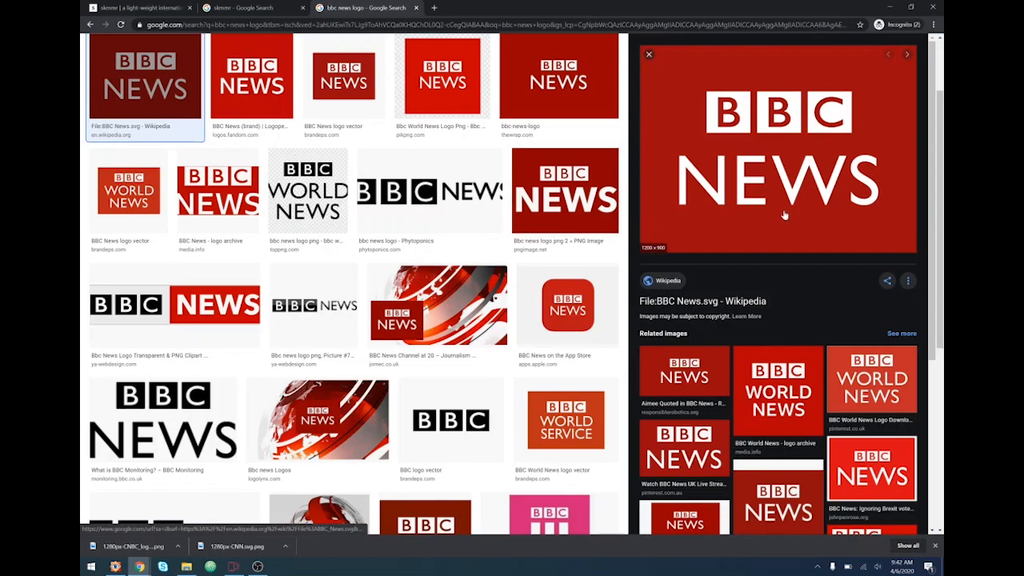
pyautogui.rightClick(790, 225)
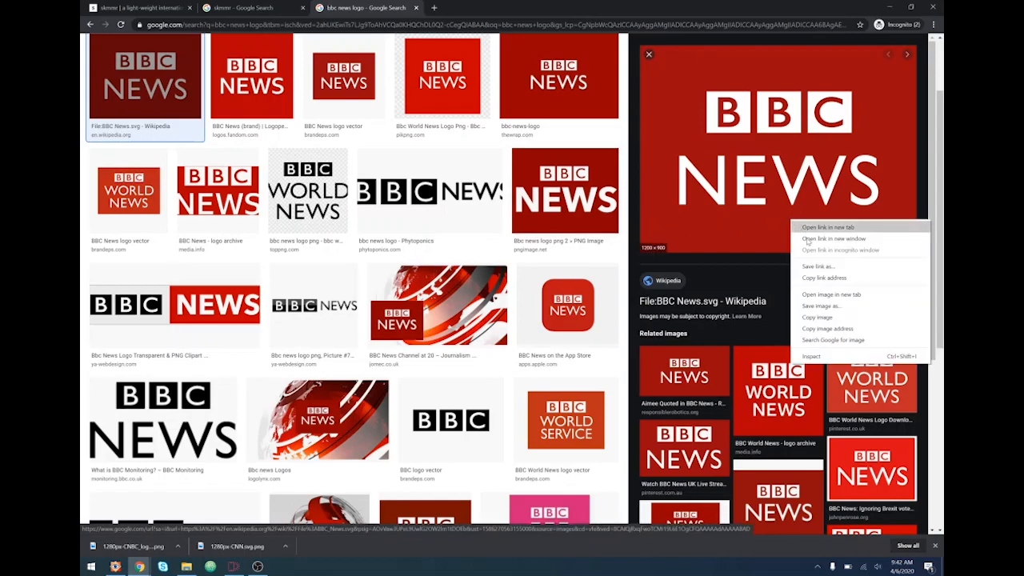
pyautogui.click(818, 308)
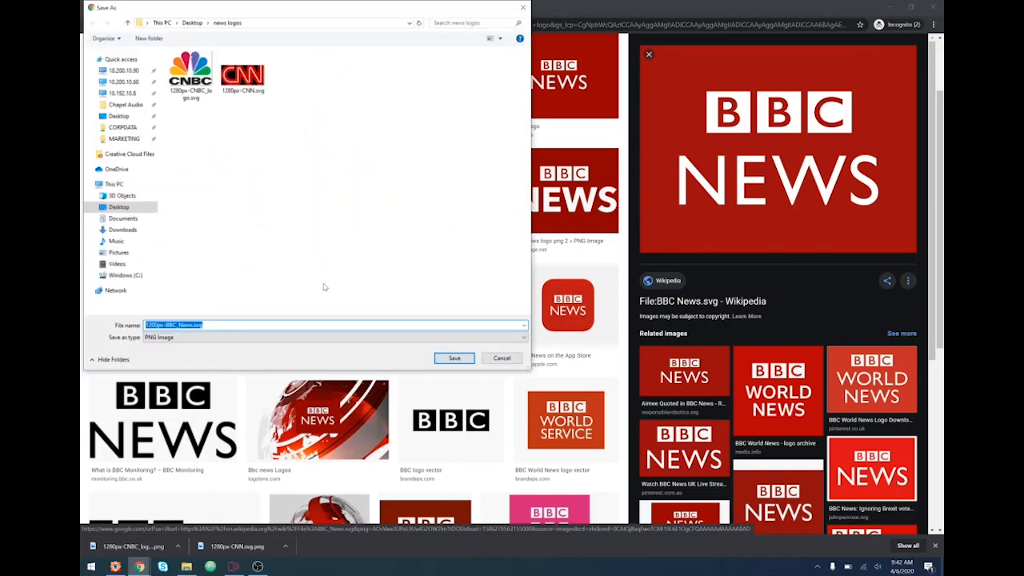
pyautogui.click(448, 359)
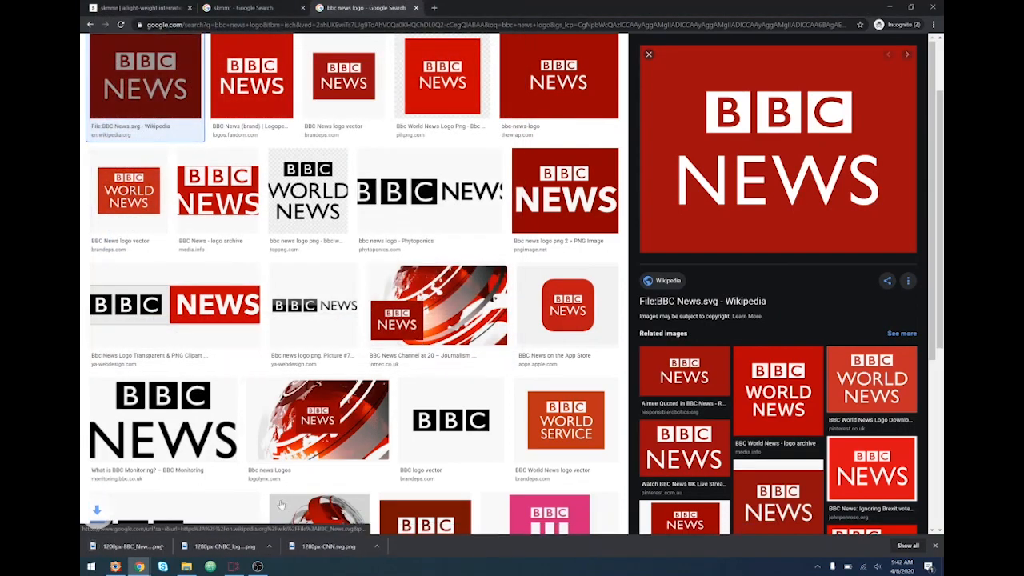
# - Switch to Mobirise and replace the Comfort Zone placeholder in the logo block with the saved BBC News logo
pyautogui.hotkey('alt', 'Tab')
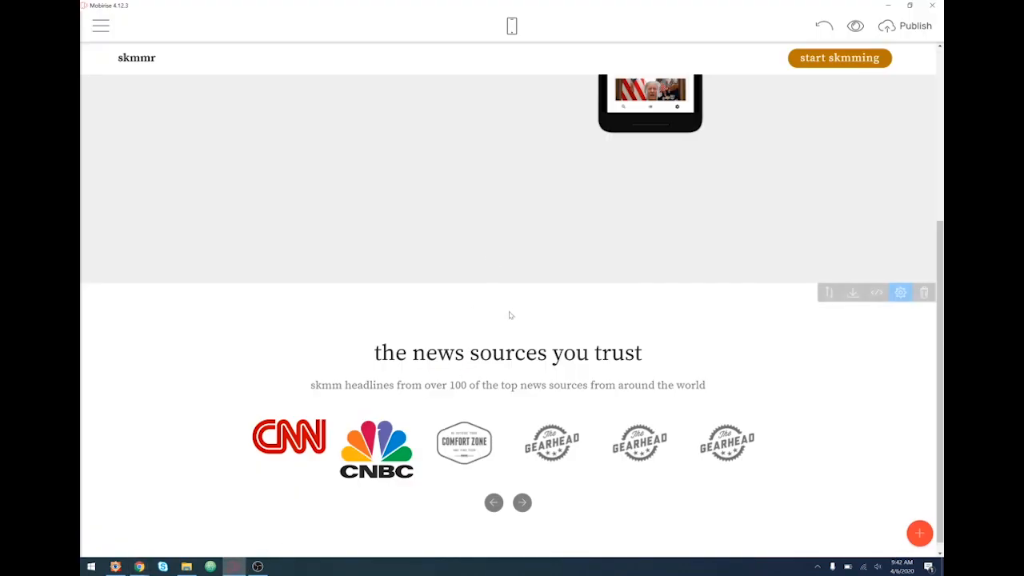
pyautogui.click(469, 450)
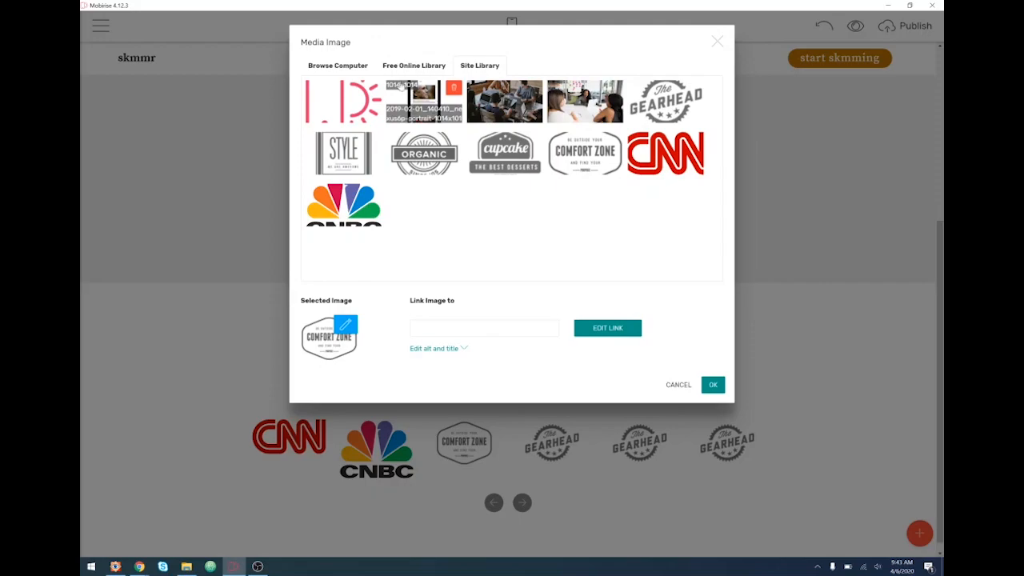
pyautogui.click(337, 65)
pyautogui.click(512, 208)
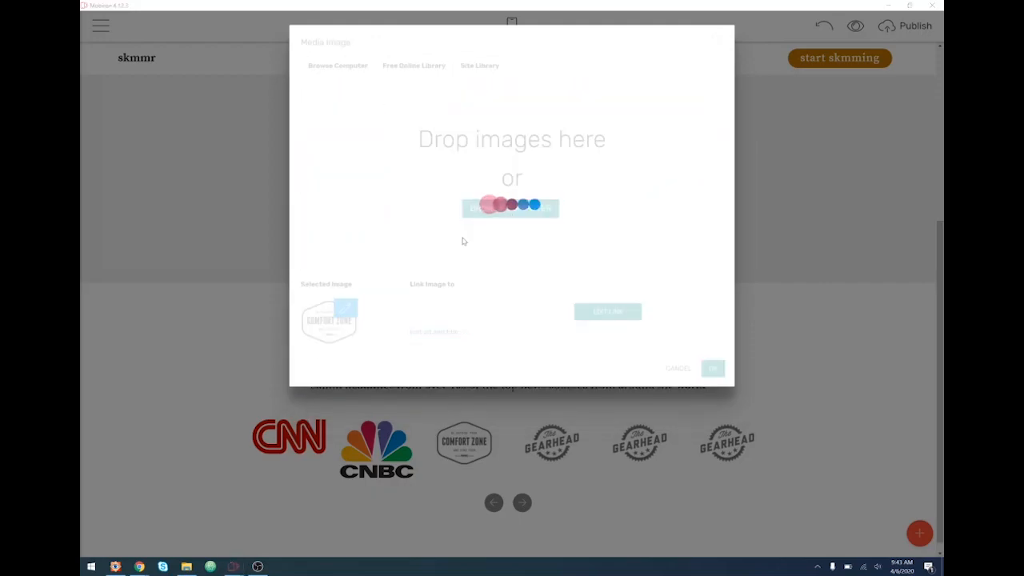
pyautogui.doubleClick(194, 105)
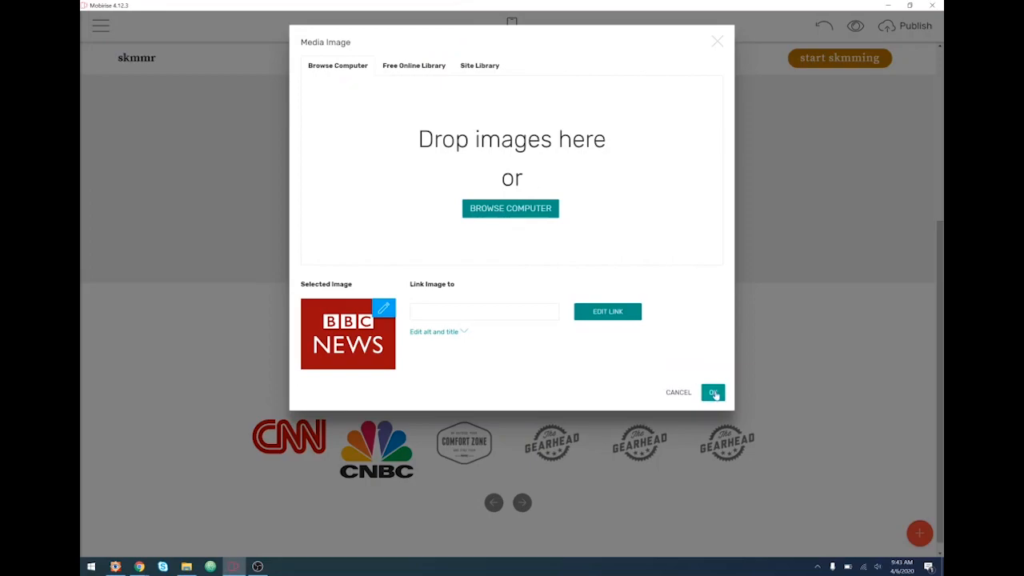
pyautogui.click(712, 392)
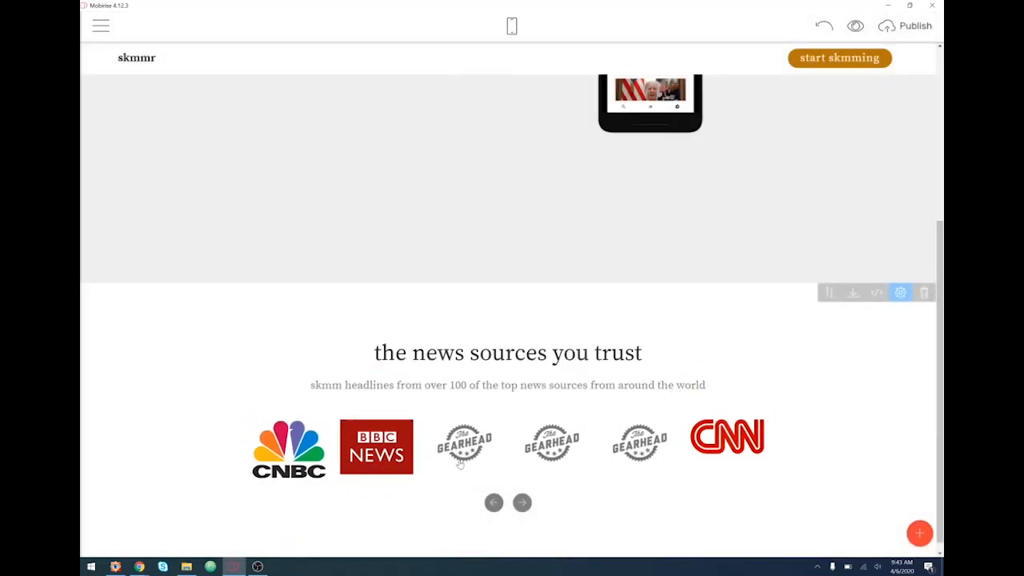
# - Switch to Chrome, close the skmmr Google search page and look further through the news source list for another outlet
pyautogui.moveTo(137, 568)
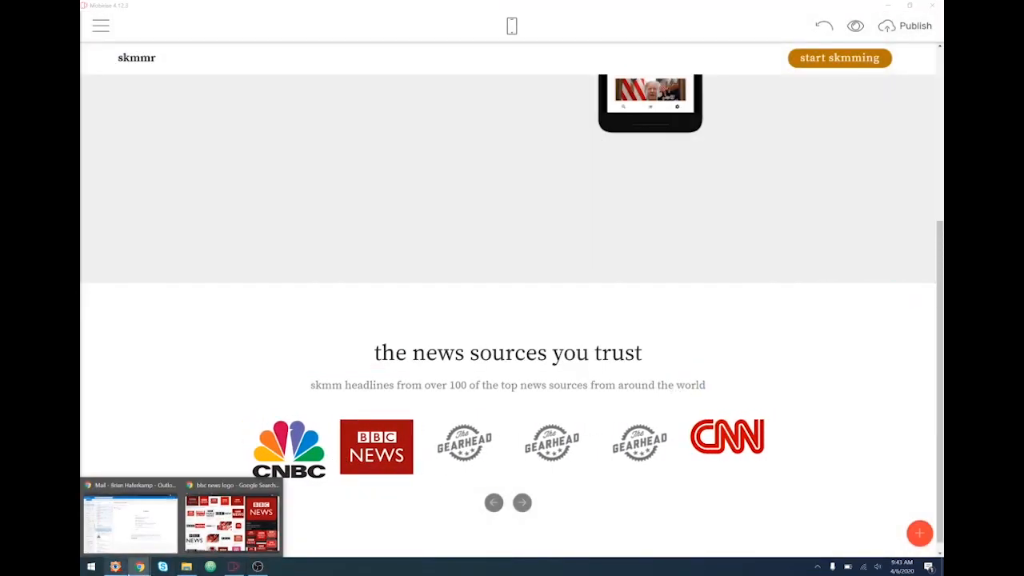
pyautogui.click(128, 524)
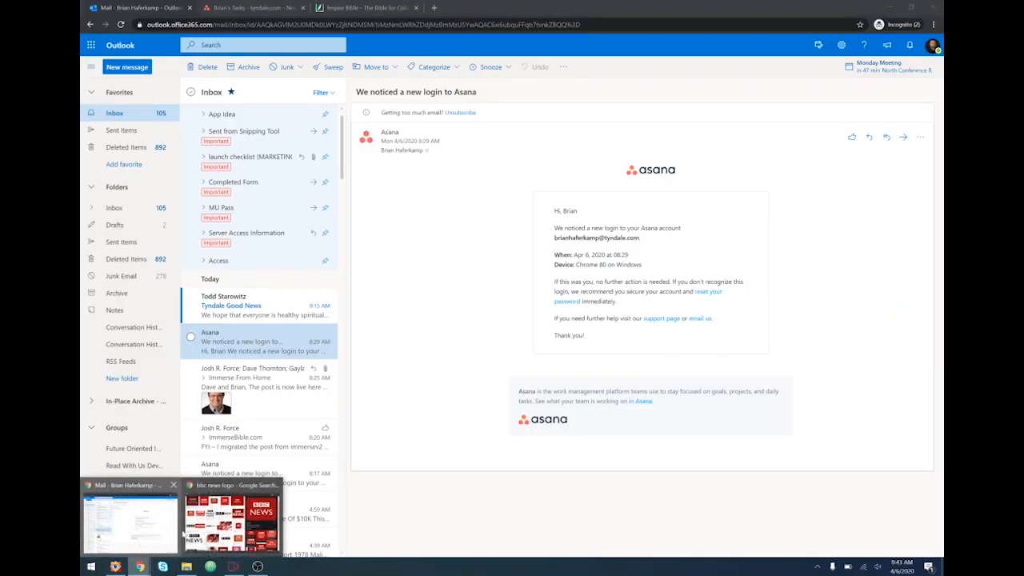
pyautogui.click(214, 511)
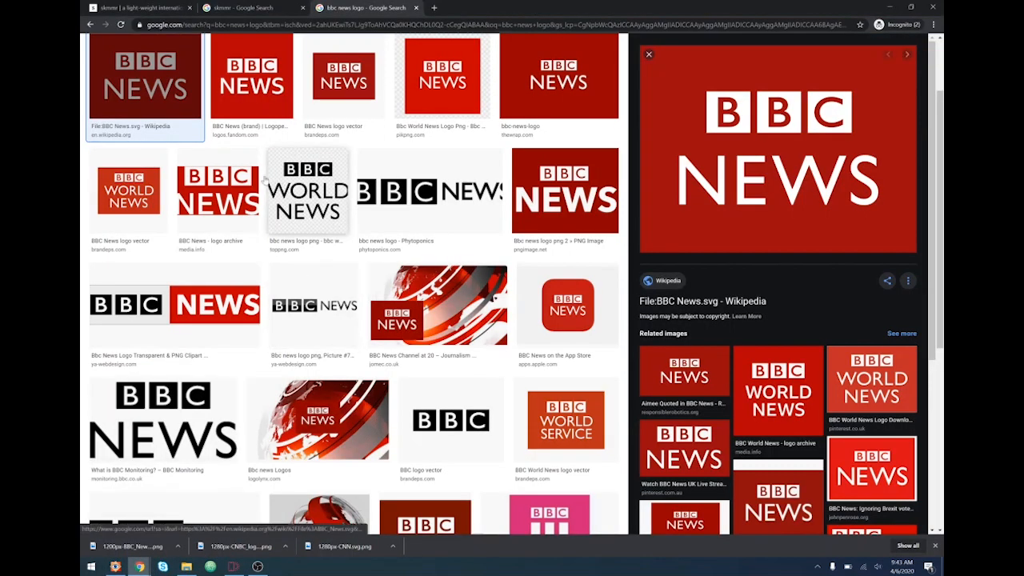
pyautogui.click(185, 7)
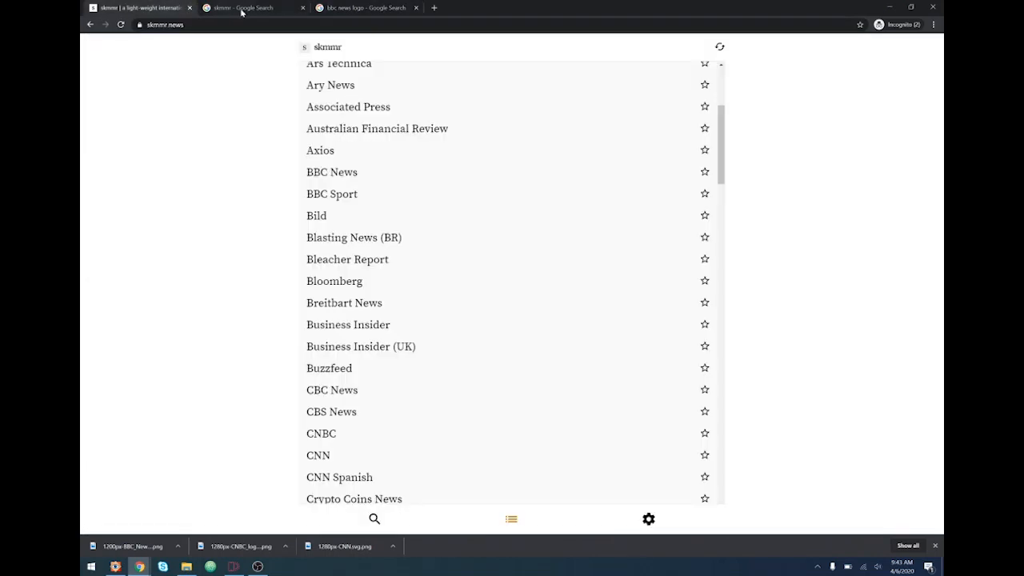
pyautogui.click(302, 8)
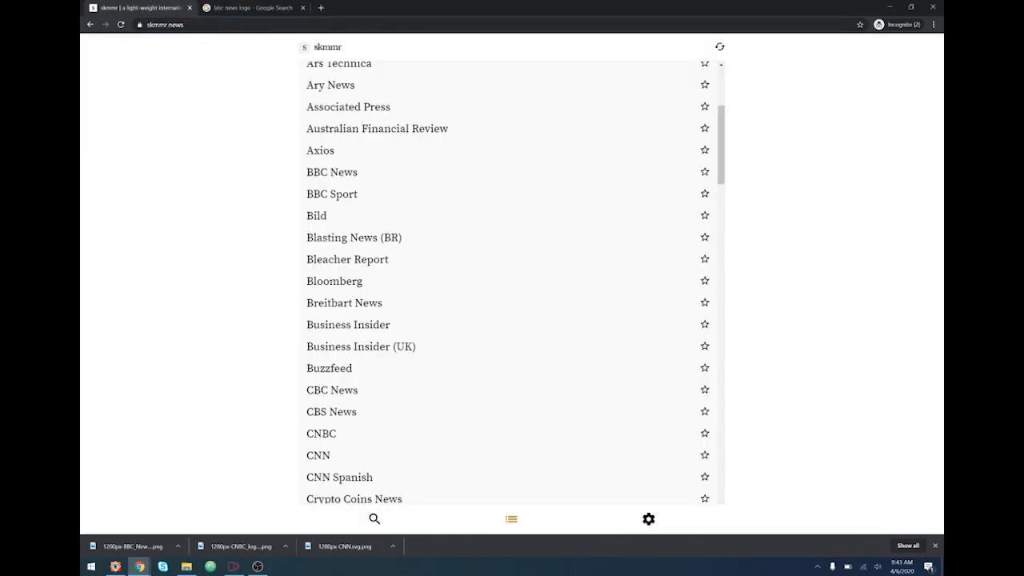
pyautogui.scroll(-3, 489, 254)
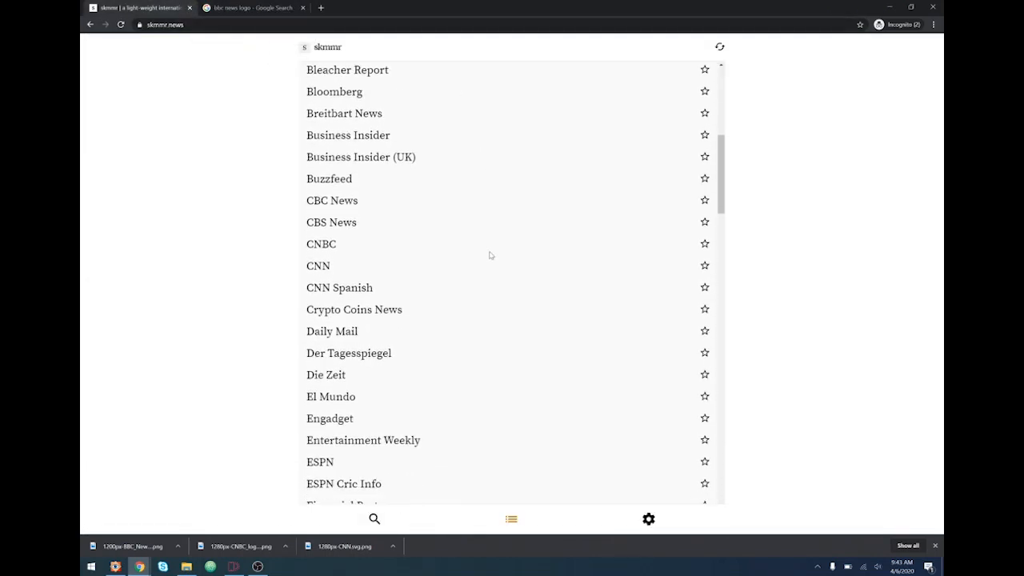
pyautogui.scroll(-2, 490, 254)
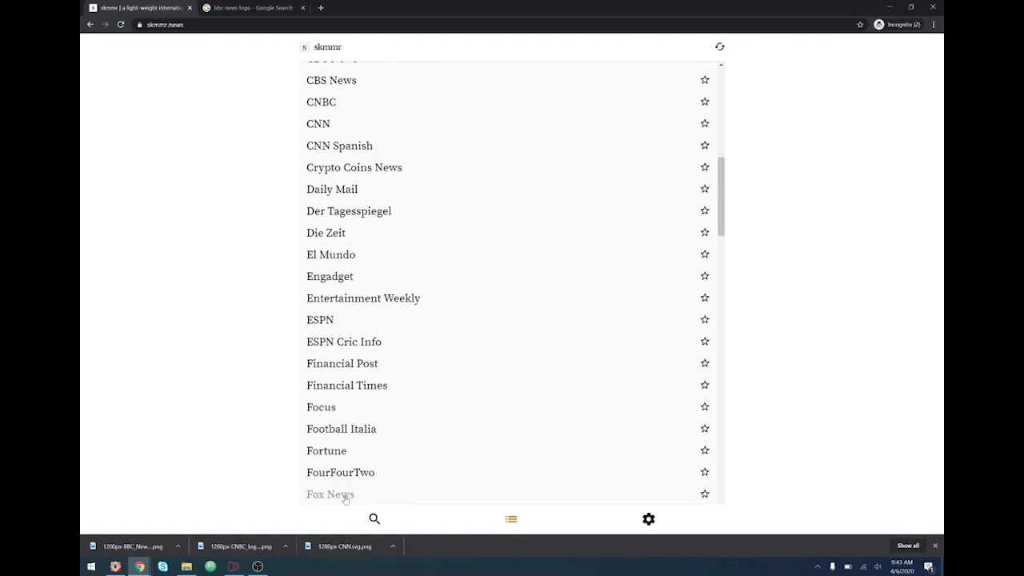
pyautogui.scroll(-4, 346, 499)
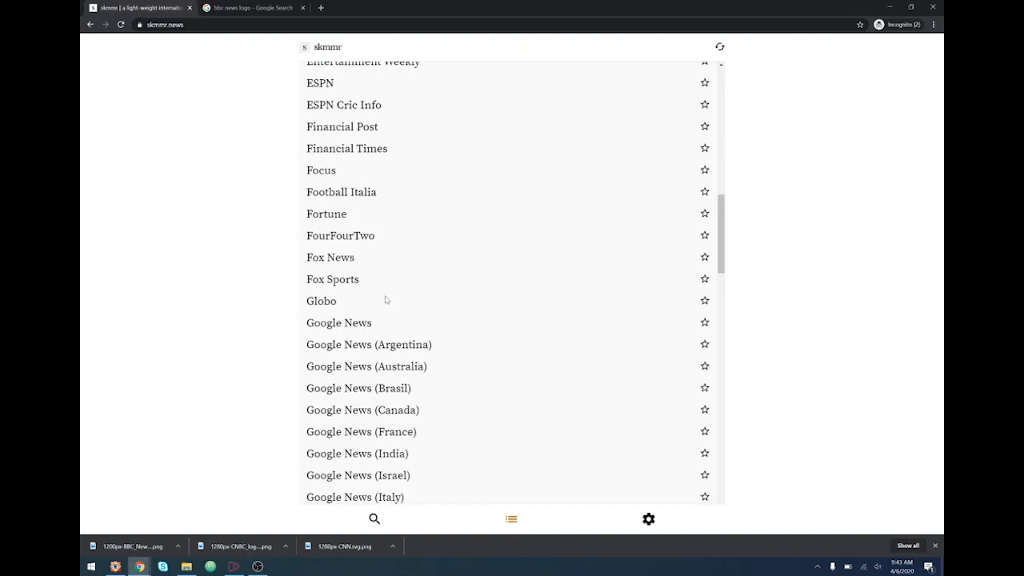
# - Search Google Images for "fox news logo"
pyautogui.click(244, 8)
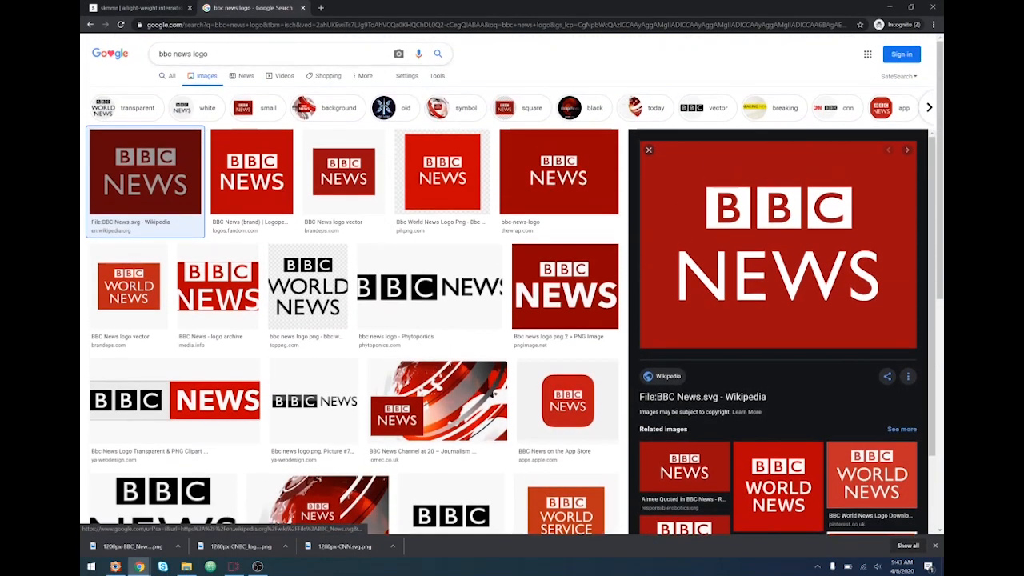
pyautogui.doubleClick(165, 54)
pyautogui.write('fox')
pyautogui.press('Return')
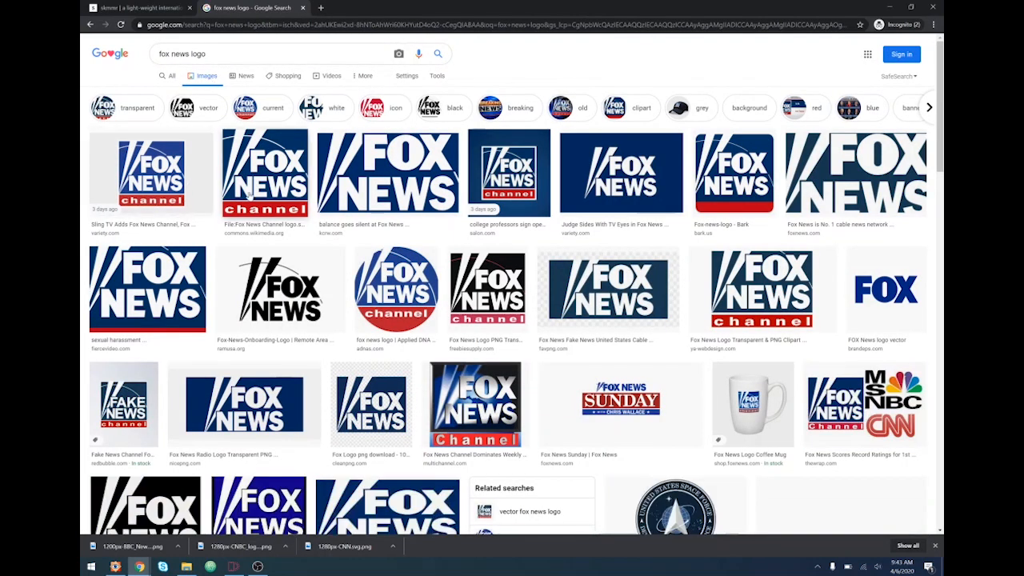
# - Save the Wikimedia Commons Fox News Channel logo as download.png in the news logos folder
pyautogui.click(271, 186)
pyautogui.rightClick(840, 201)
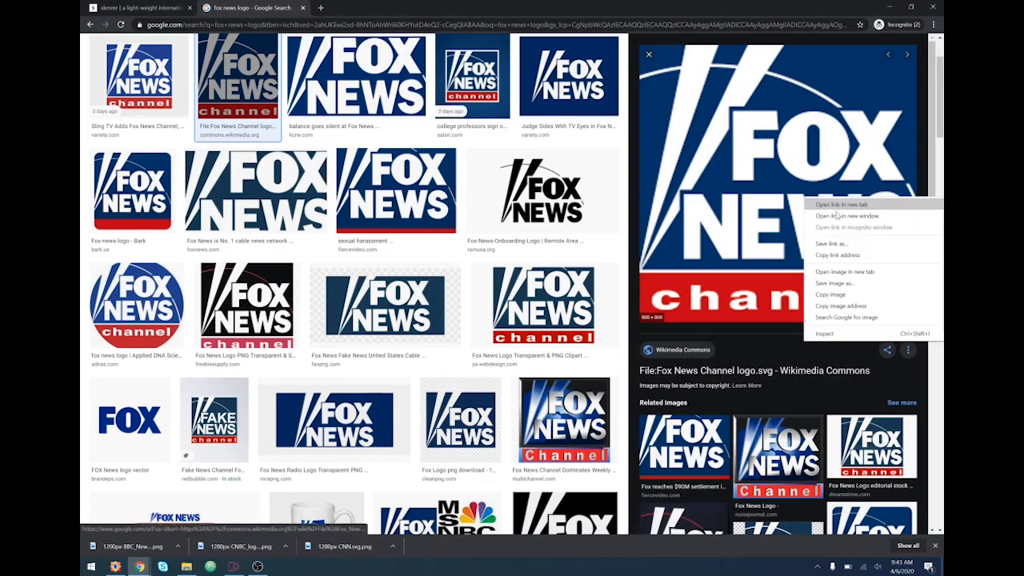
pyautogui.click(849, 289)
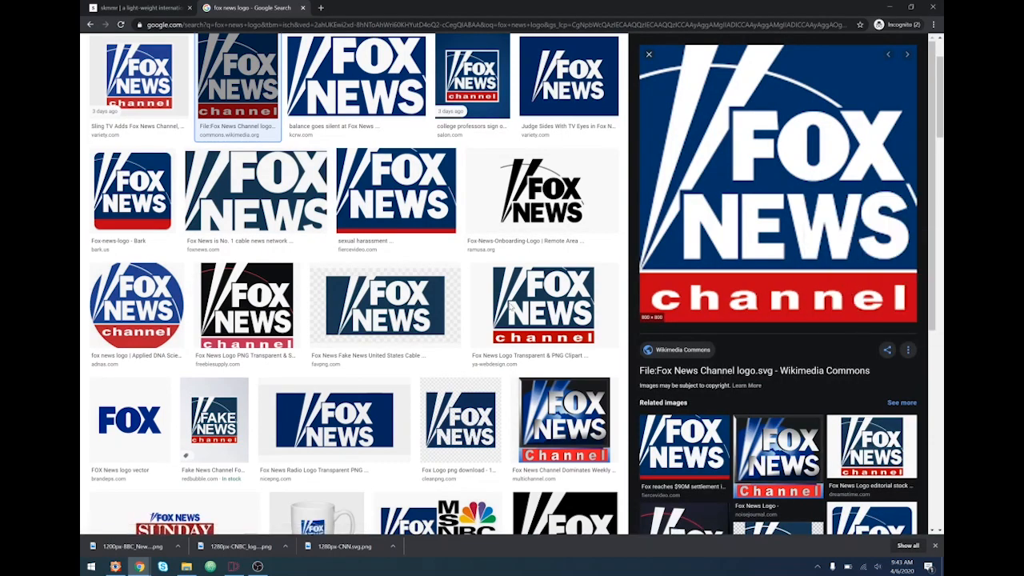
pyautogui.click(453, 358)
# - Switch to Mobirise and replace the first Gearhead placeholder after the BBC News logo with the saved Fox News logo
pyautogui.click(234, 567)
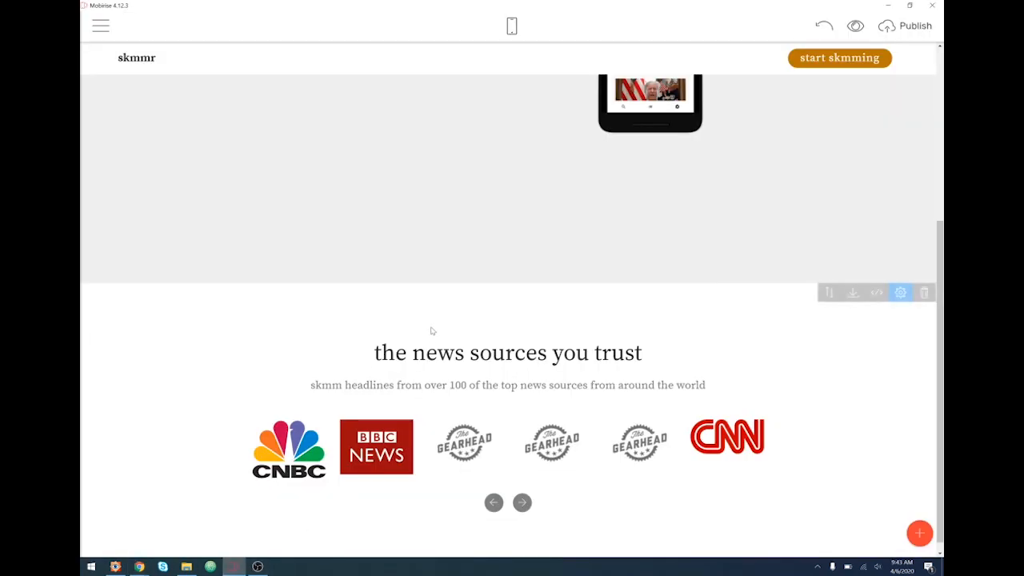
pyautogui.click(475, 452)
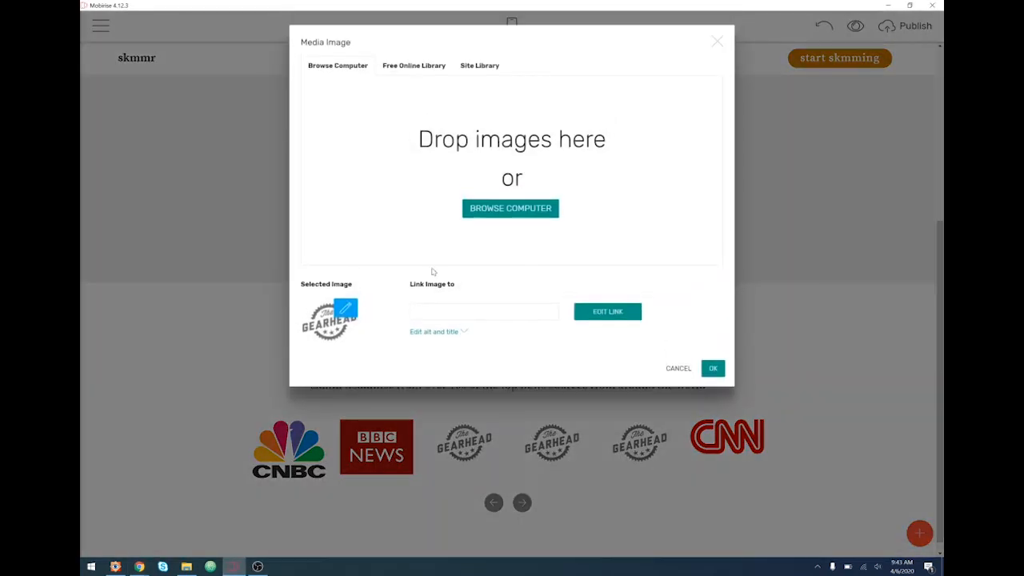
pyautogui.click(485, 213)
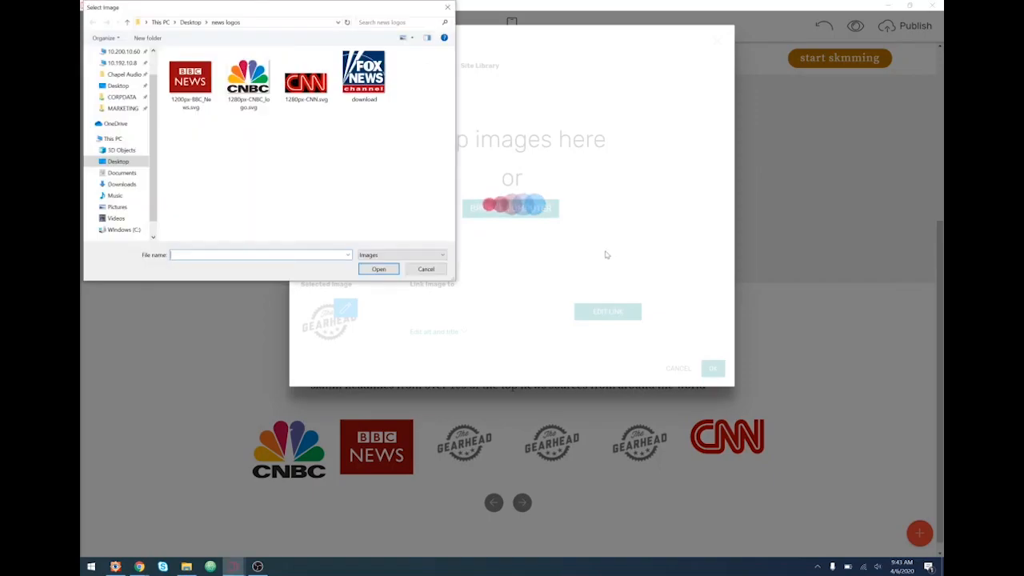
pyautogui.doubleClick(363, 76)
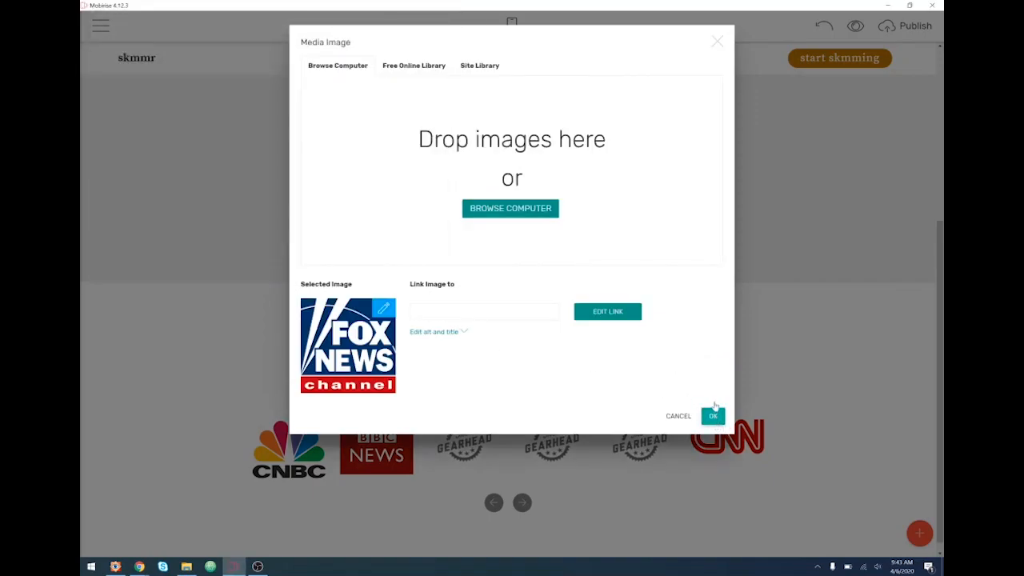
pyautogui.click(713, 416)
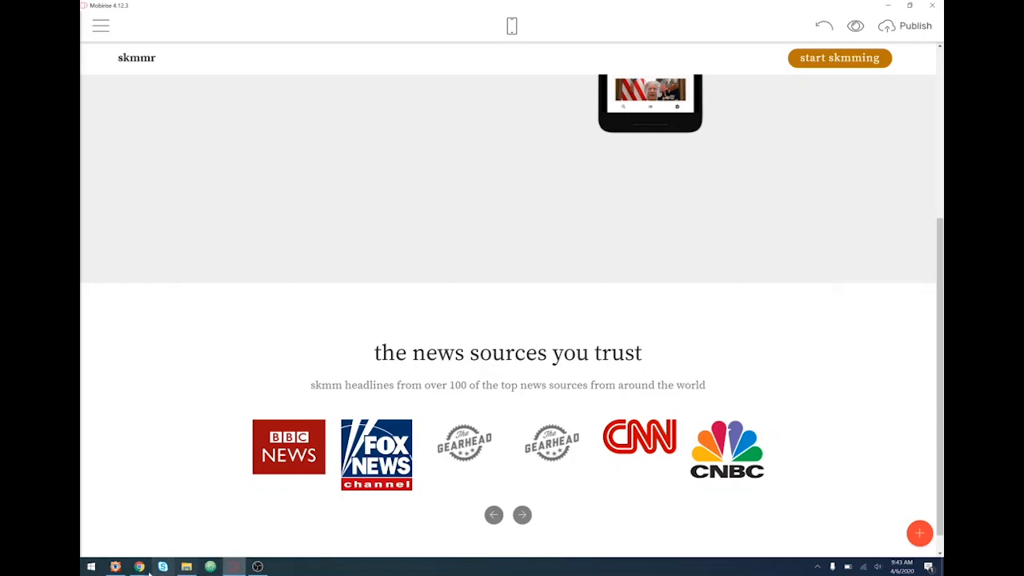
# - Switch to Chrome and look through the skmmr news source list for another outlet
pyautogui.moveTo(139, 566)
pyautogui.click(212, 537)
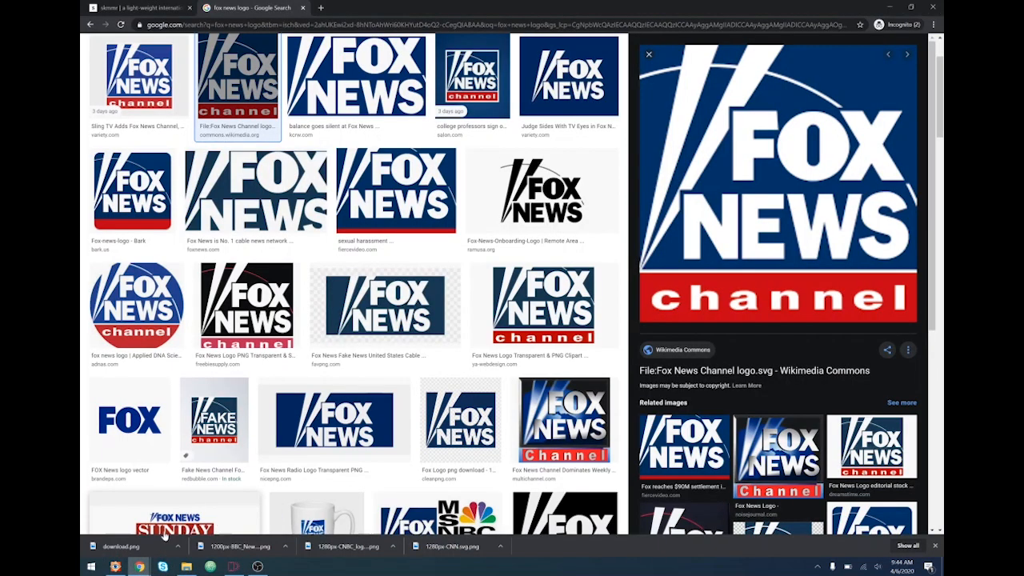
pyautogui.click(155, 11)
pyautogui.scroll(-5, 616, 336)
pyautogui.scroll(-6, 604, 336)
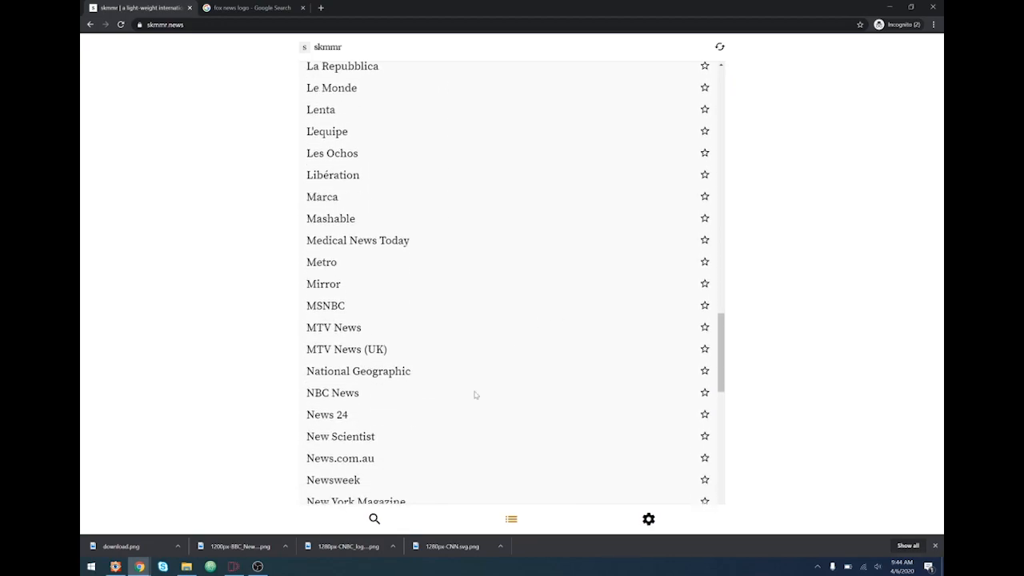
# - Search Google Images for "mashable logo"
pyautogui.click(248, 8)
pyautogui.scroll(2, 237, 172)
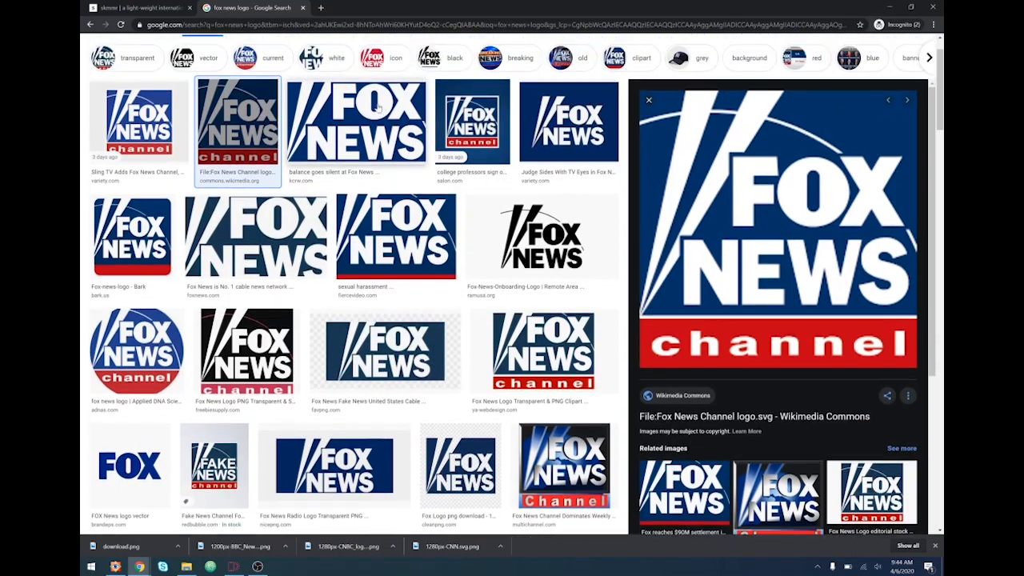
pyautogui.moveTo(190, 55); pyautogui.dragTo(138, 55)
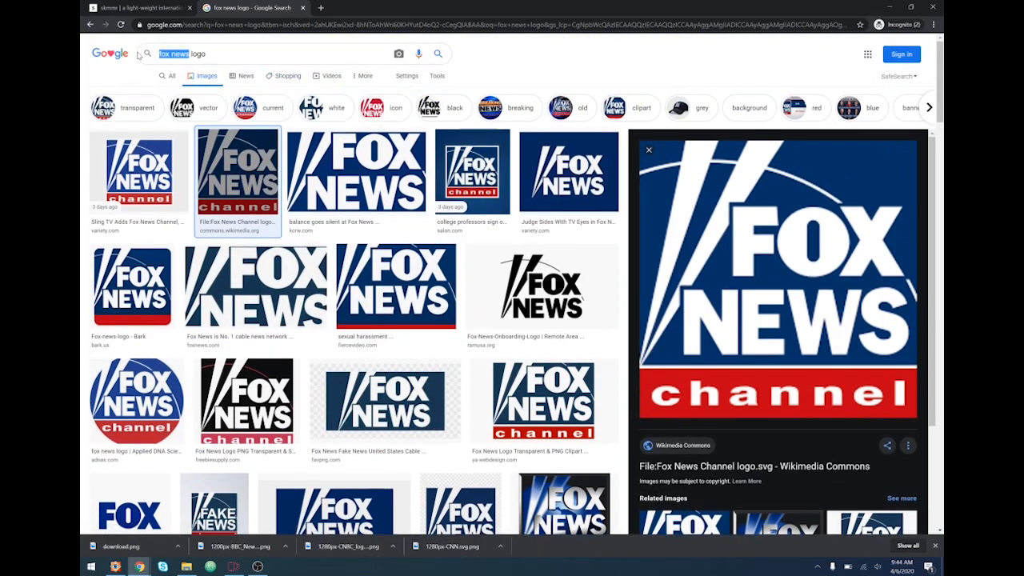
pyautogui.write('mashable')
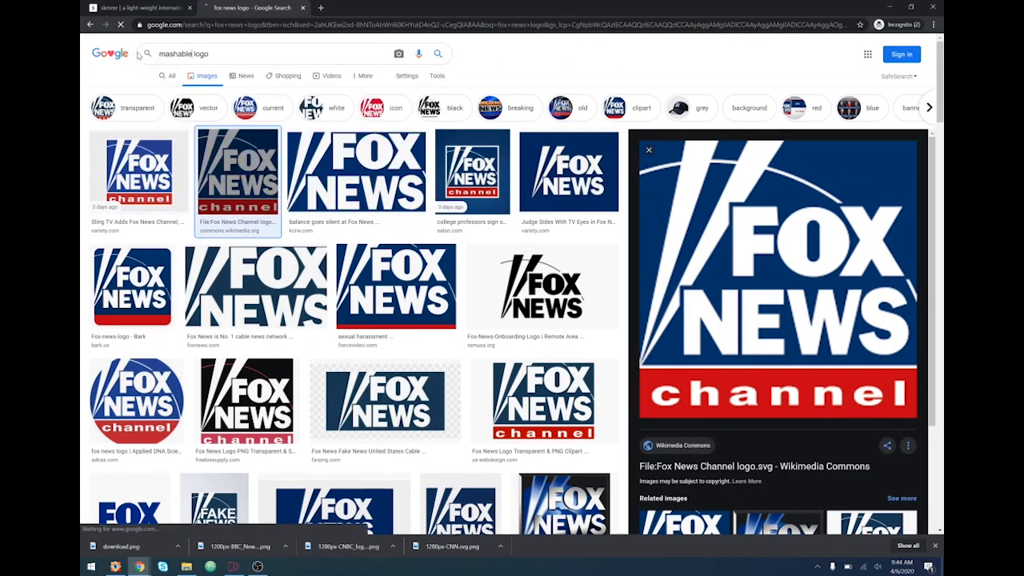
pyautogui.press('Return')
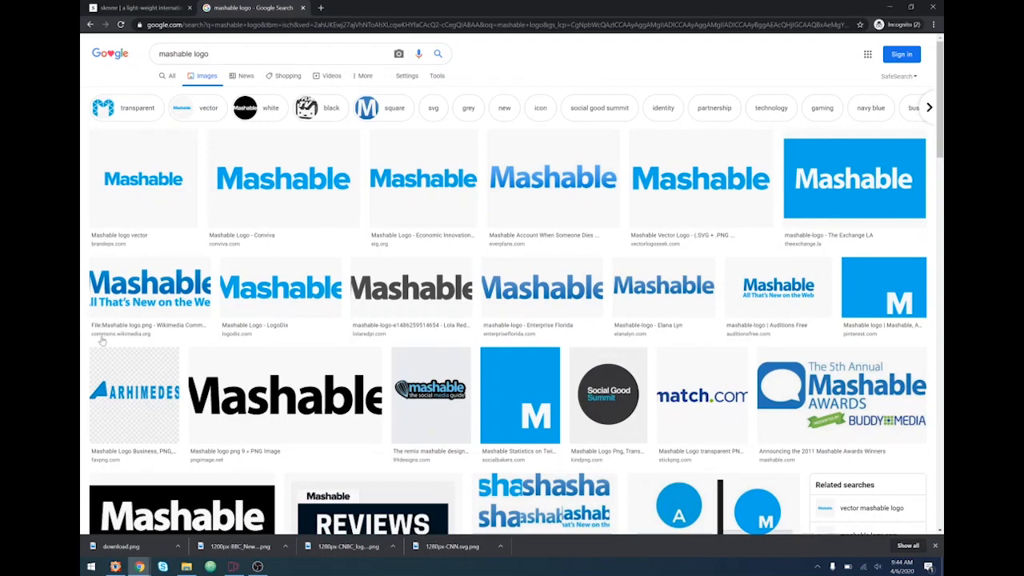
# - Save the Wikimedia Commons Mashable logo as the PNG image Mashable_logo in the news logos folder
pyautogui.click(149, 304)
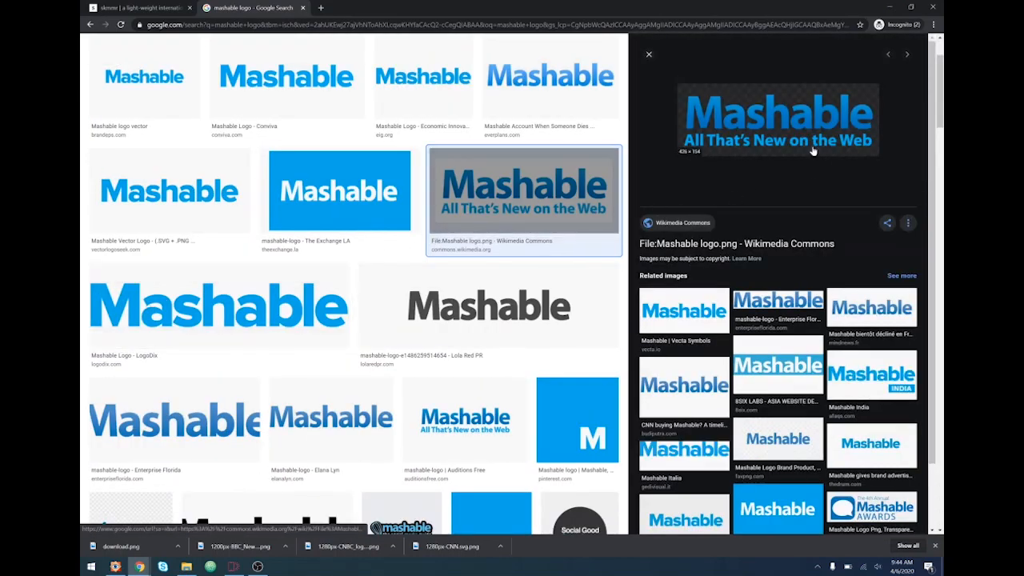
pyautogui.rightClick(810, 141)
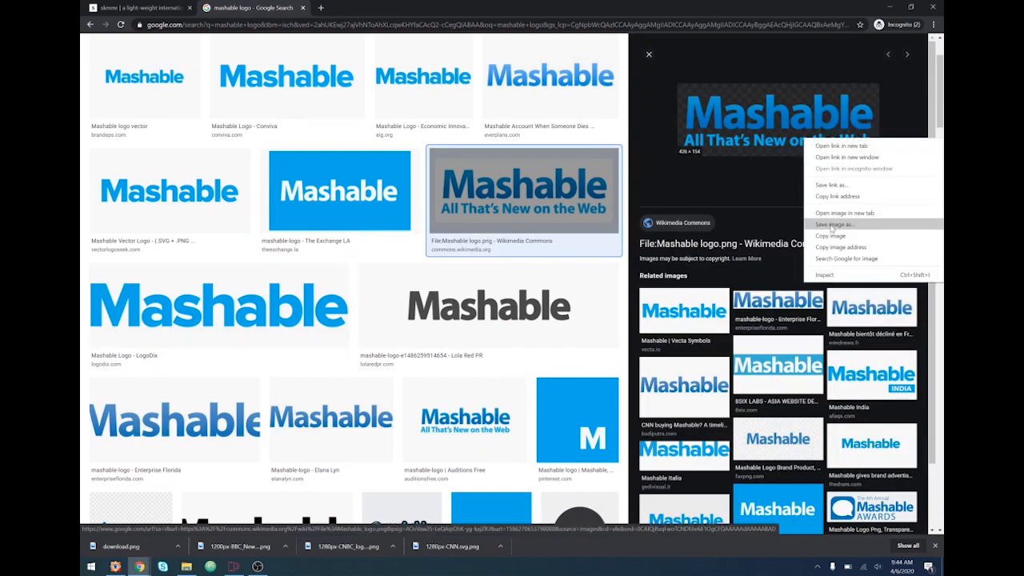
pyautogui.click(746, 259)
pyautogui.scroll(-1, 748, 259)
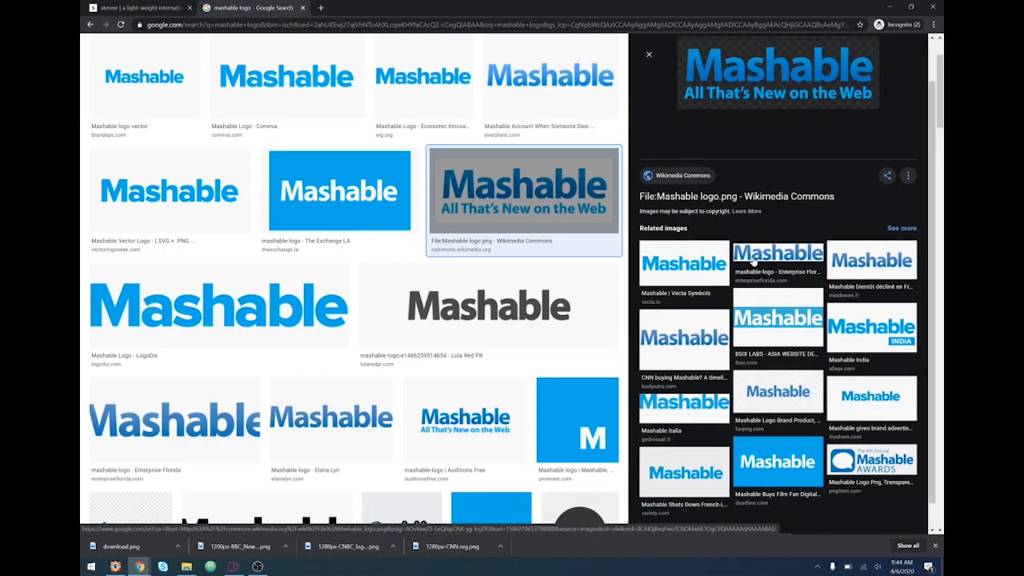
pyautogui.scroll(1, 752, 259)
pyautogui.scroll(2, 324, 173)
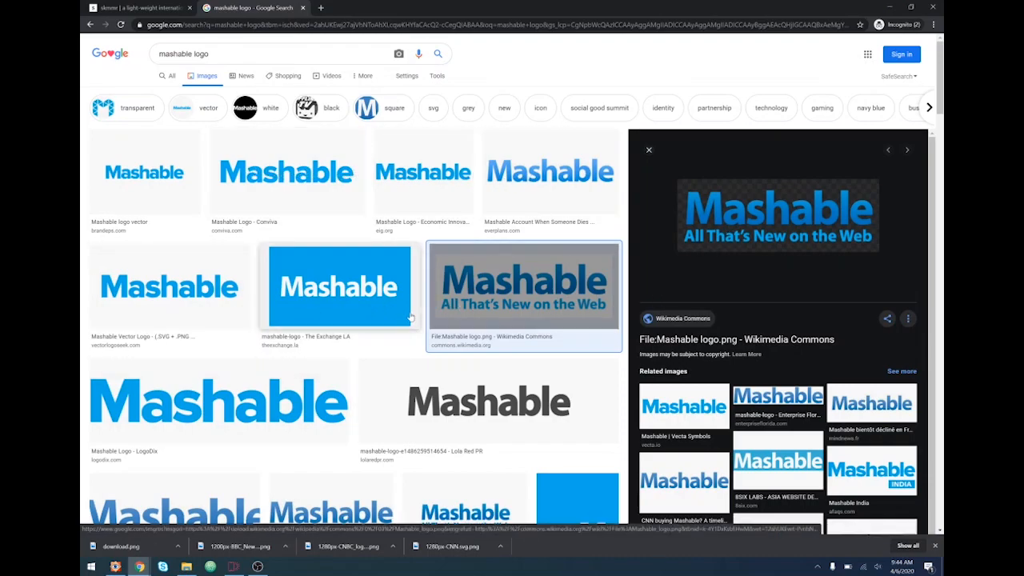
pyautogui.rightClick(756, 234)
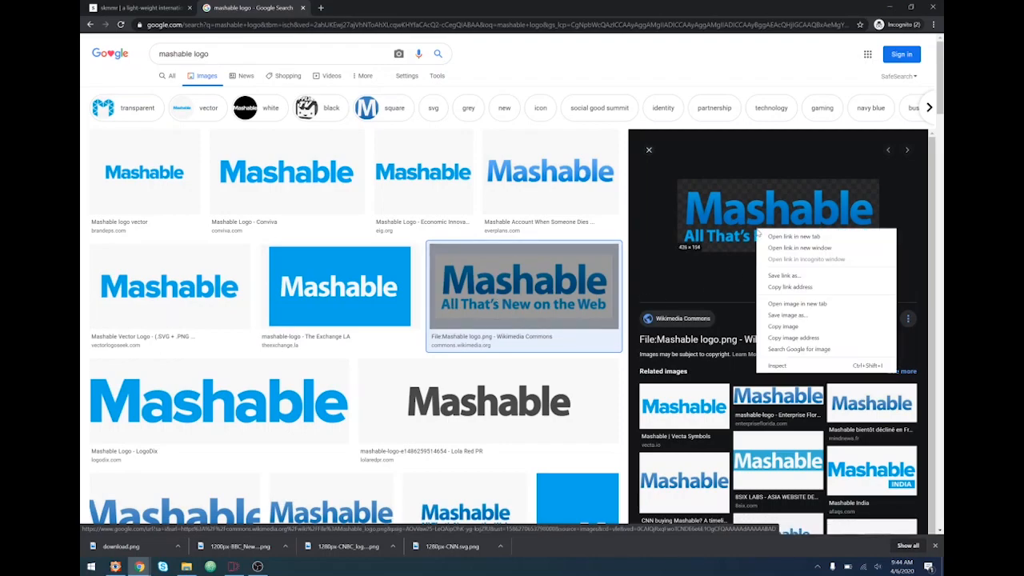
pyautogui.click(784, 318)
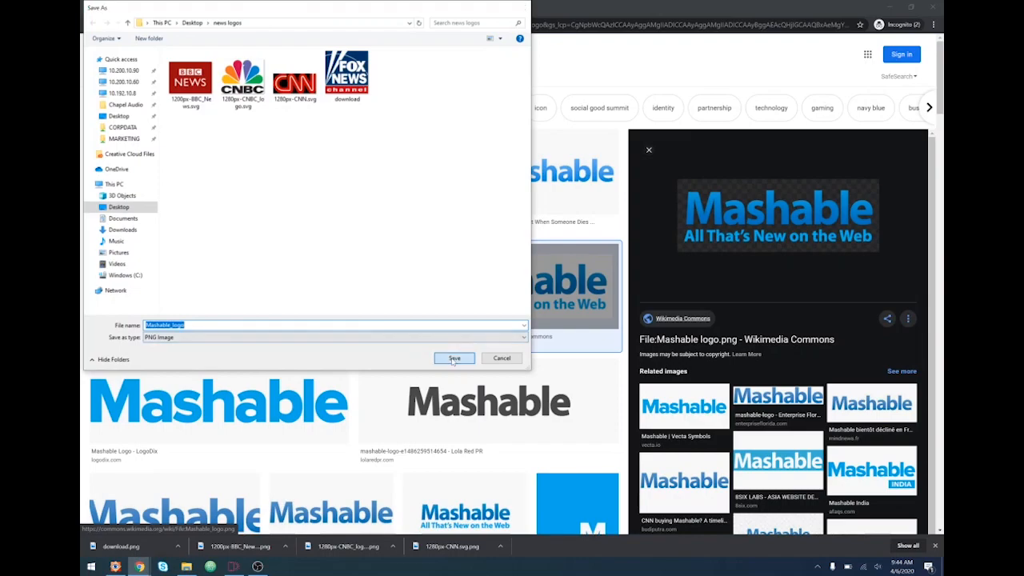
pyautogui.click(452, 358)
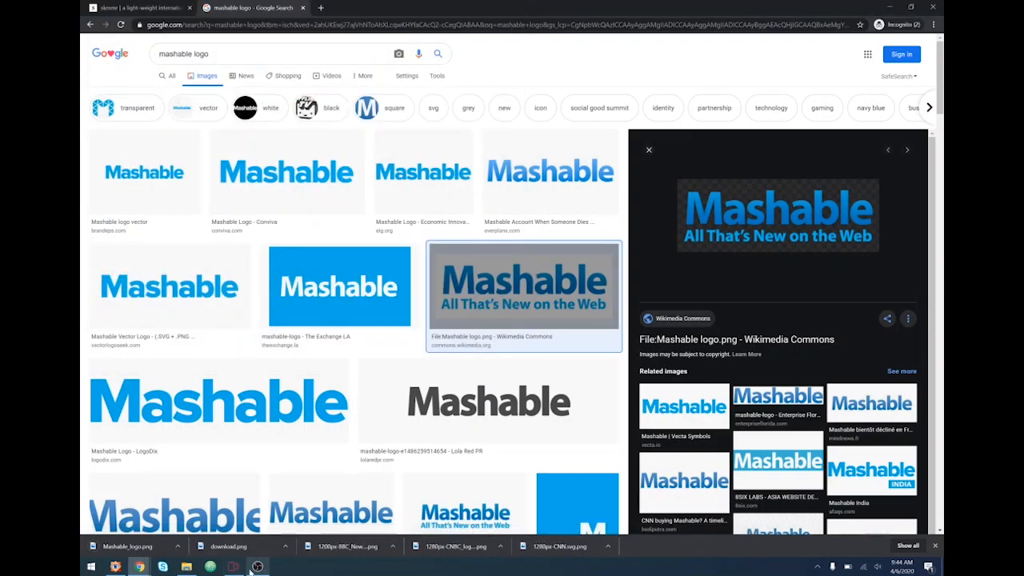
# - Switch to Mobirise and replace the Gearhead placeholder right after the Fox News logo with the saved Mashable_logo image
pyautogui.click(232, 566)
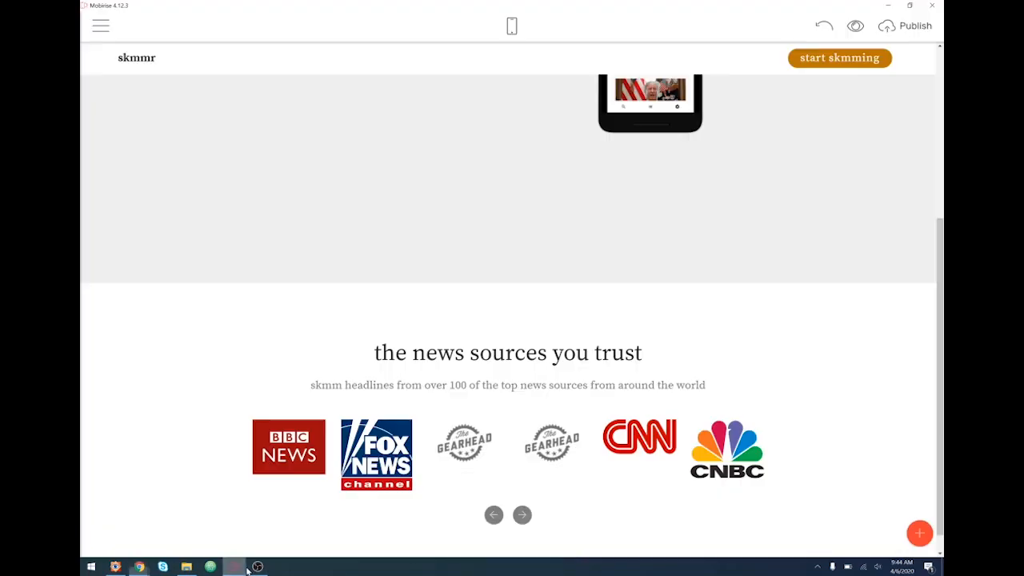
pyautogui.click(474, 419)
pyautogui.click(501, 210)
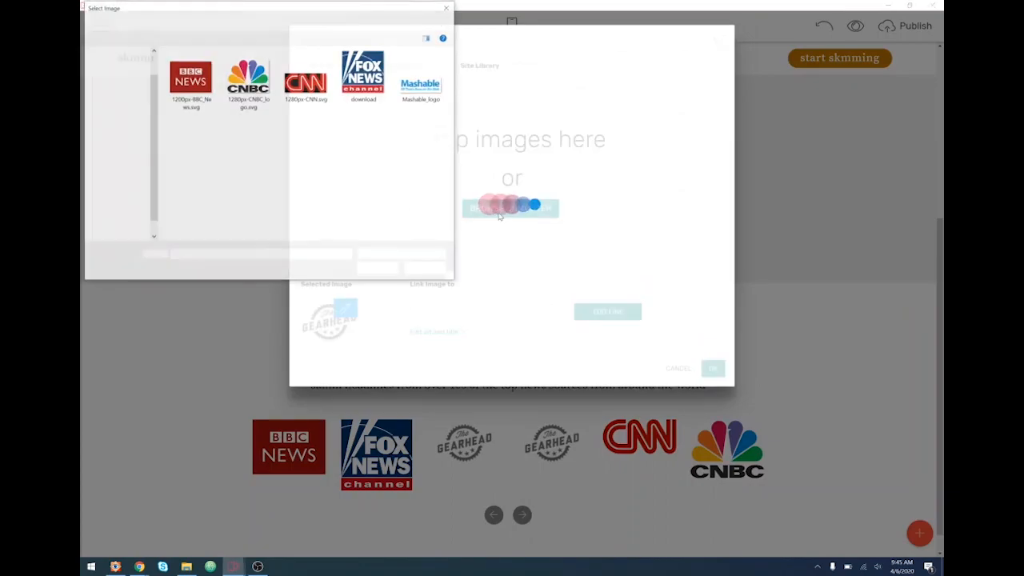
pyautogui.doubleClick(419, 80)
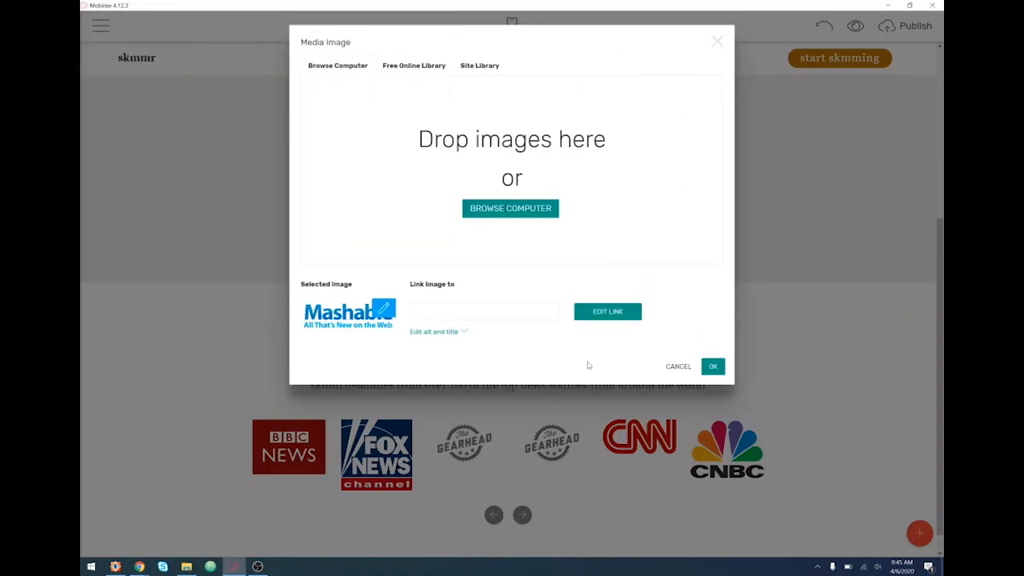
pyautogui.click(712, 369)
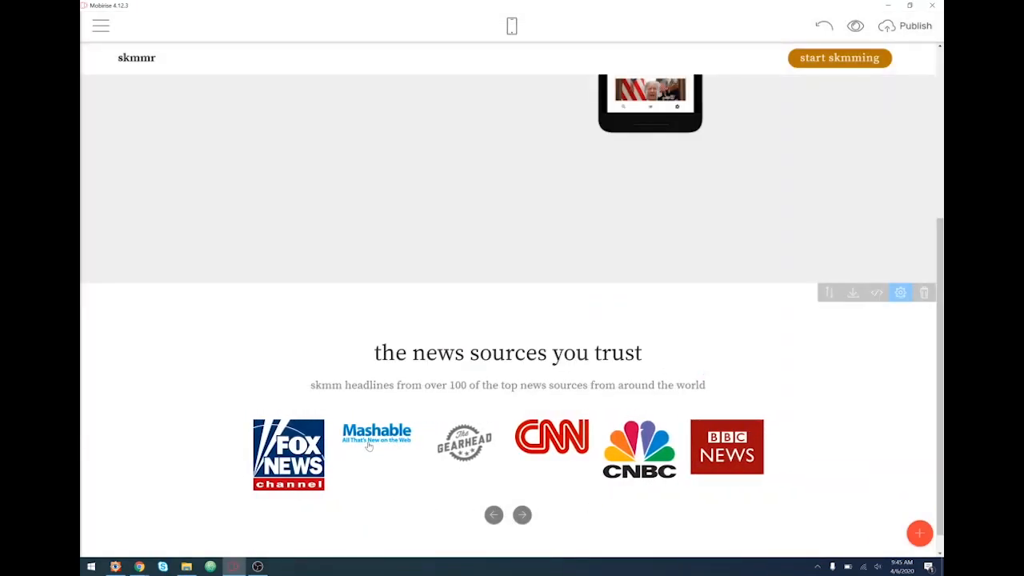
# - Switch to Chrome and look through the rest of the skmmr source list for the next outlet
pyautogui.moveTo(140, 566)
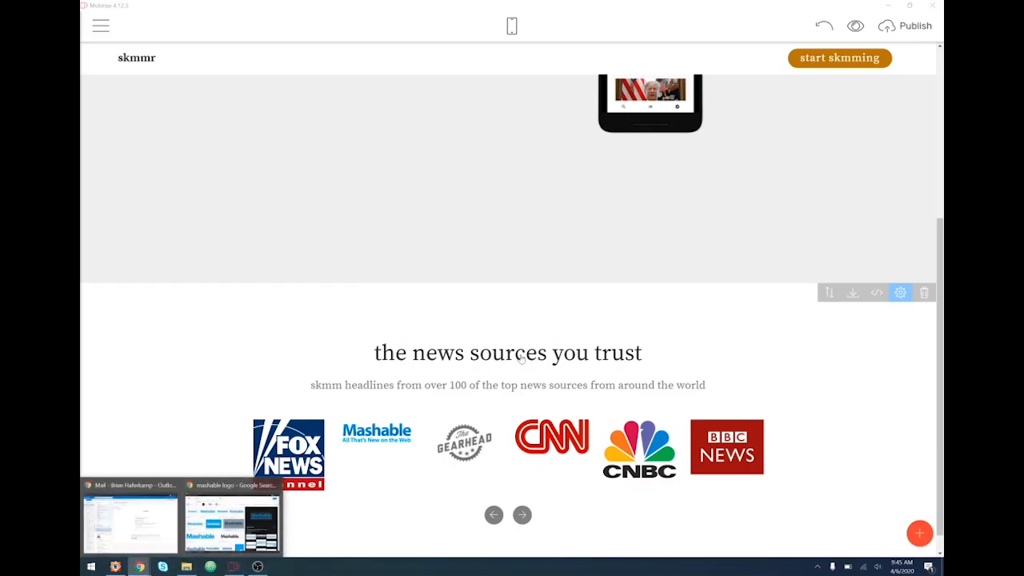
pyautogui.click(232, 520)
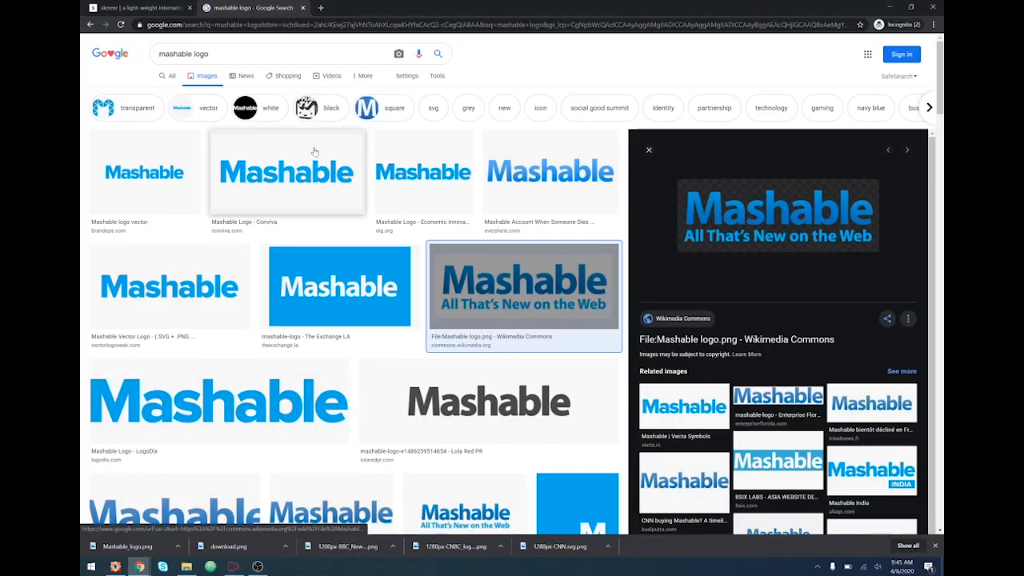
pyautogui.click(136, 7)
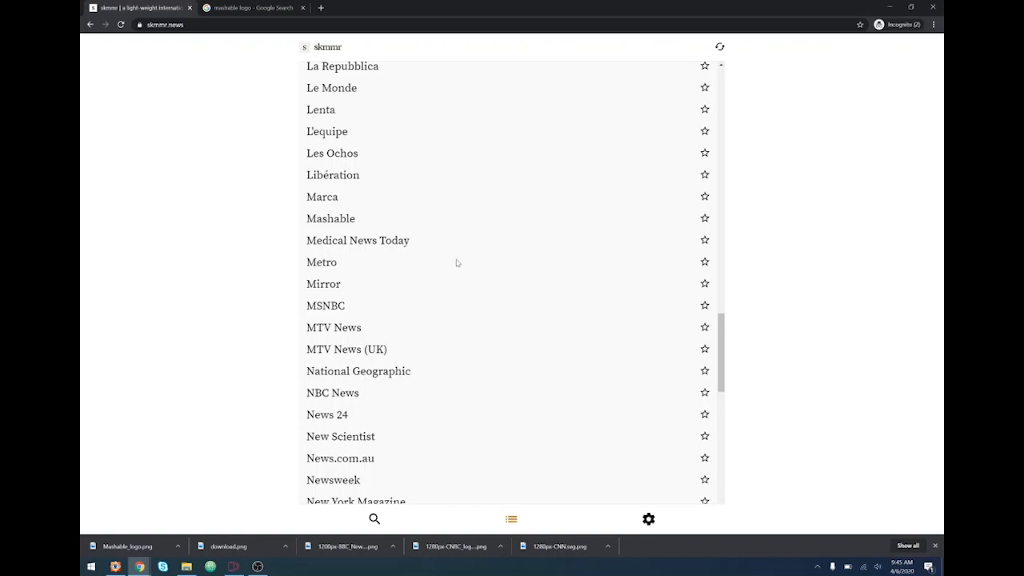
pyautogui.scroll(-3, 482, 304)
pyautogui.scroll(-3, 501, 296)
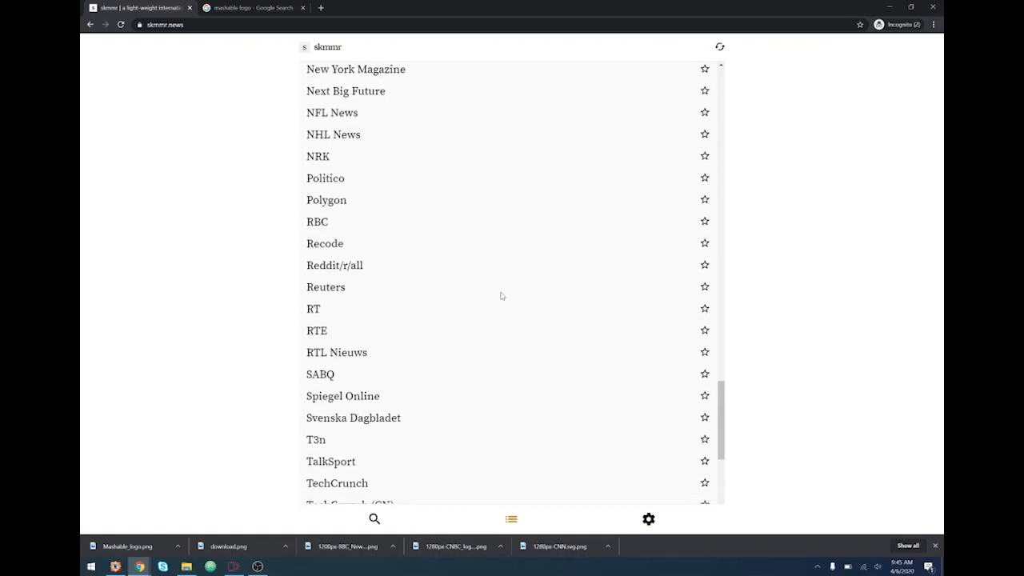
pyautogui.scroll(2, 501, 296)
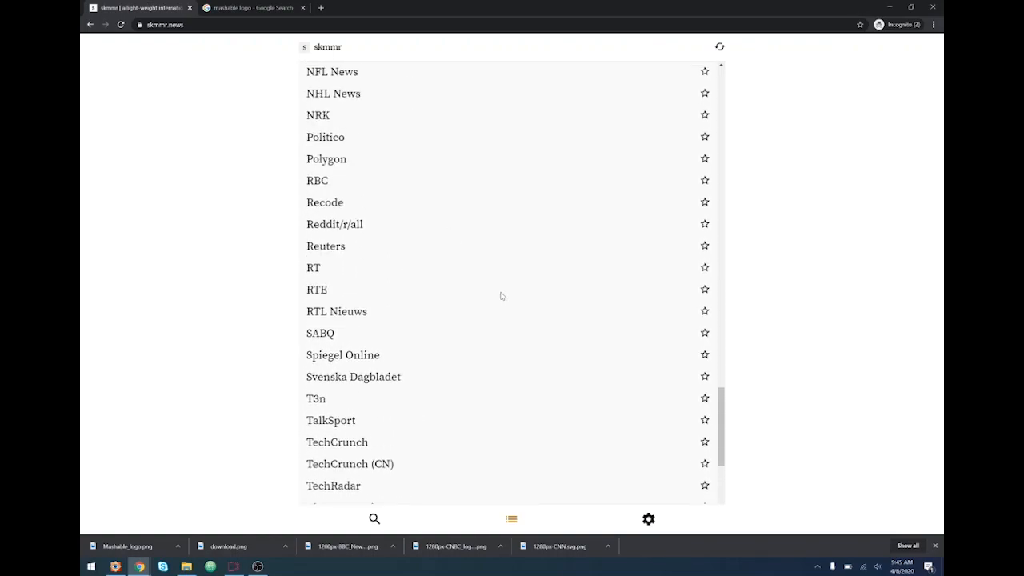
pyautogui.scroll(-3, 497, 280)
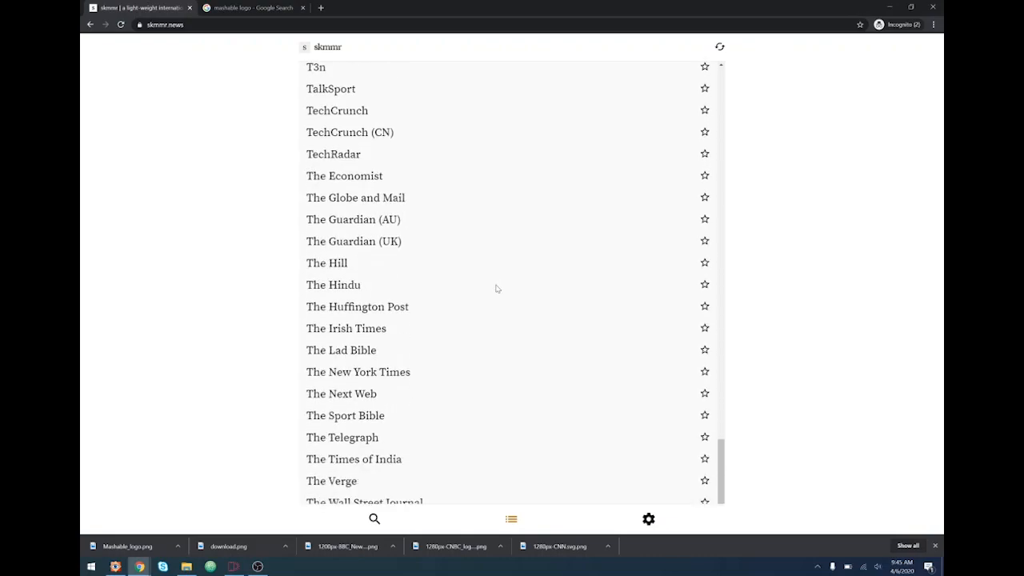
pyautogui.scroll(-2, 499, 328)
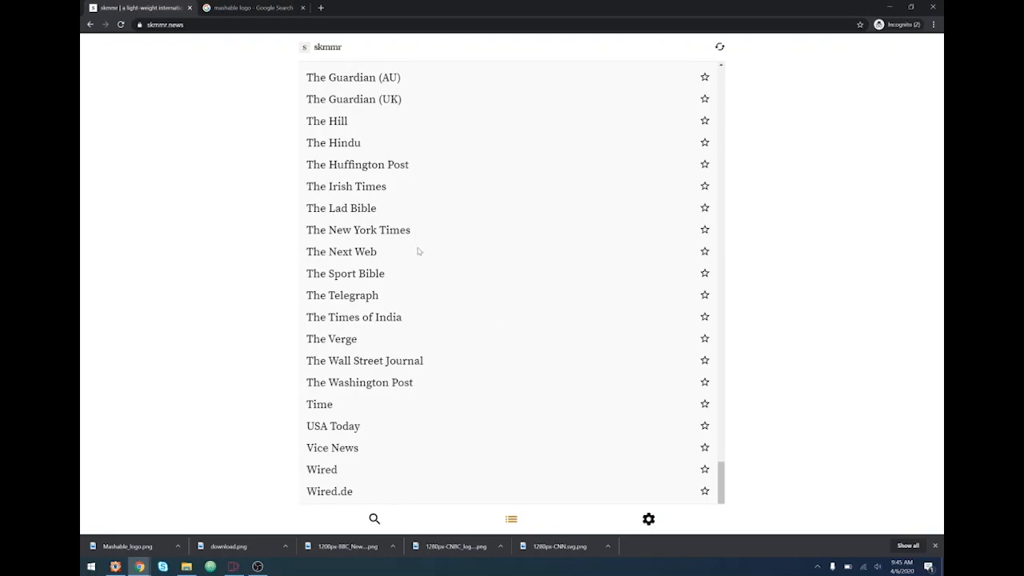
pyautogui.scroll(-1, 490, 352)
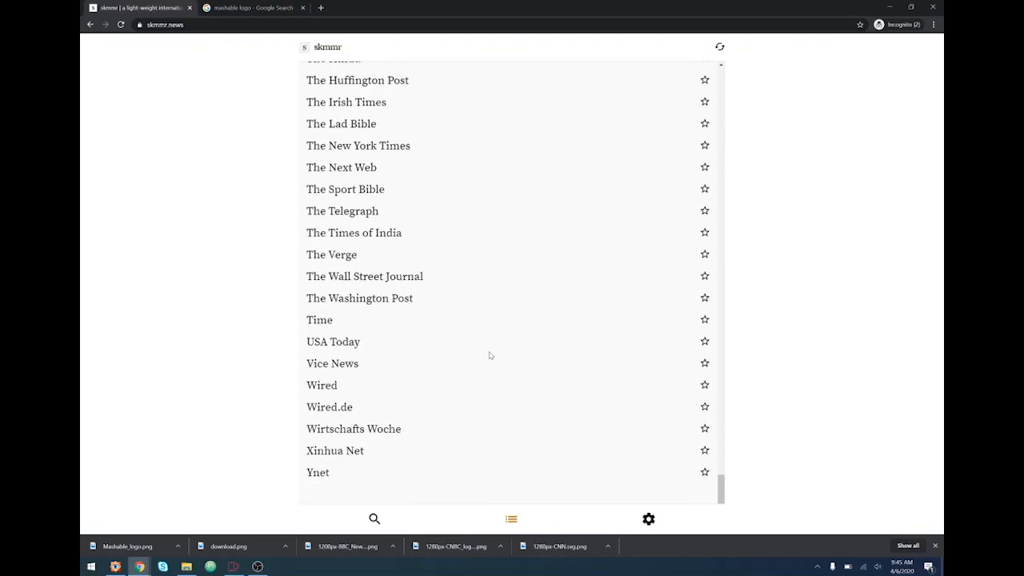
# - Open The New York Times source, return to the source list and look through it again to its end
pyautogui.click(399, 146)
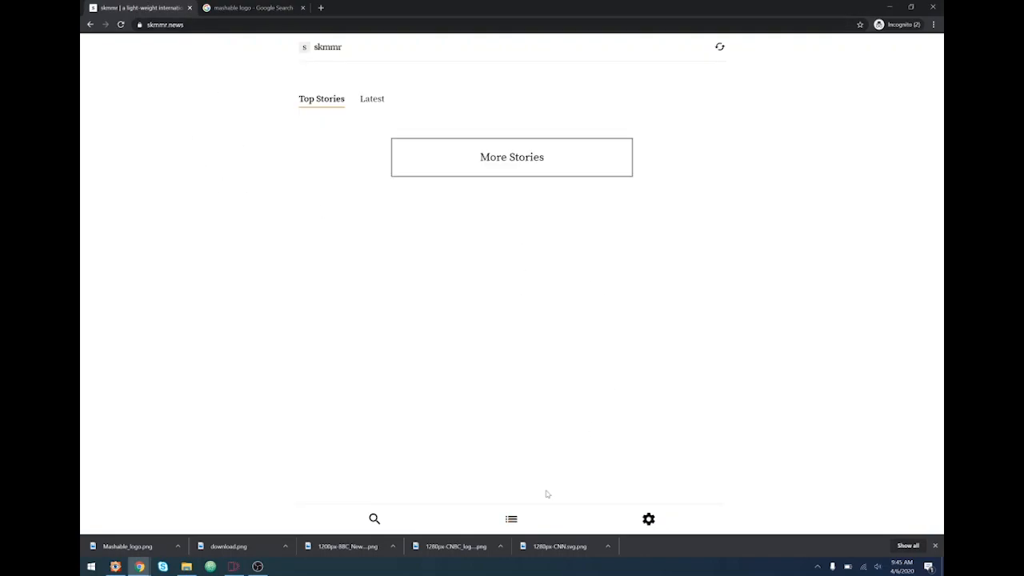
pyautogui.click(511, 520)
pyautogui.scroll(-15, 463, 300)
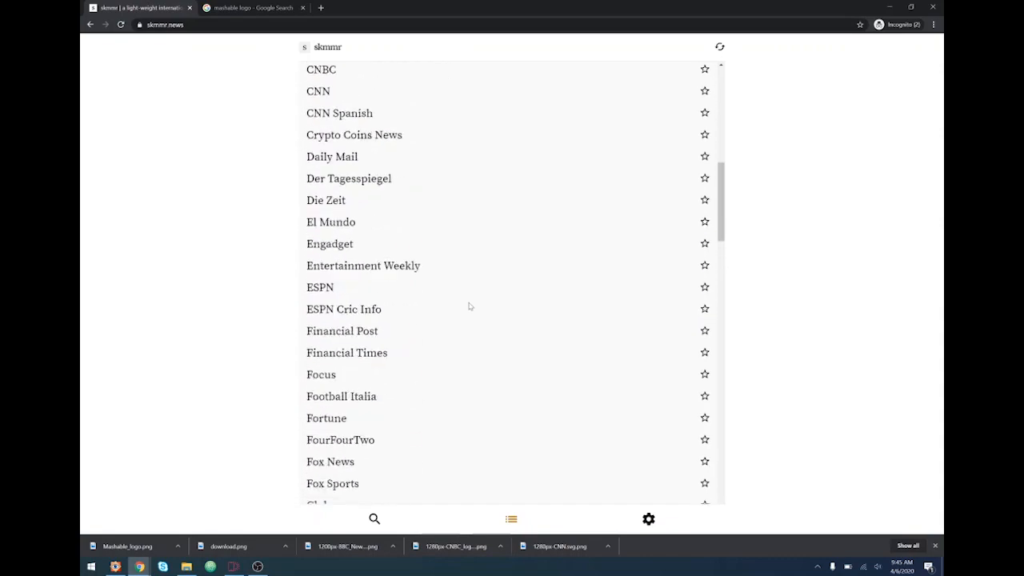
pyautogui.scroll(-3, 465, 308)
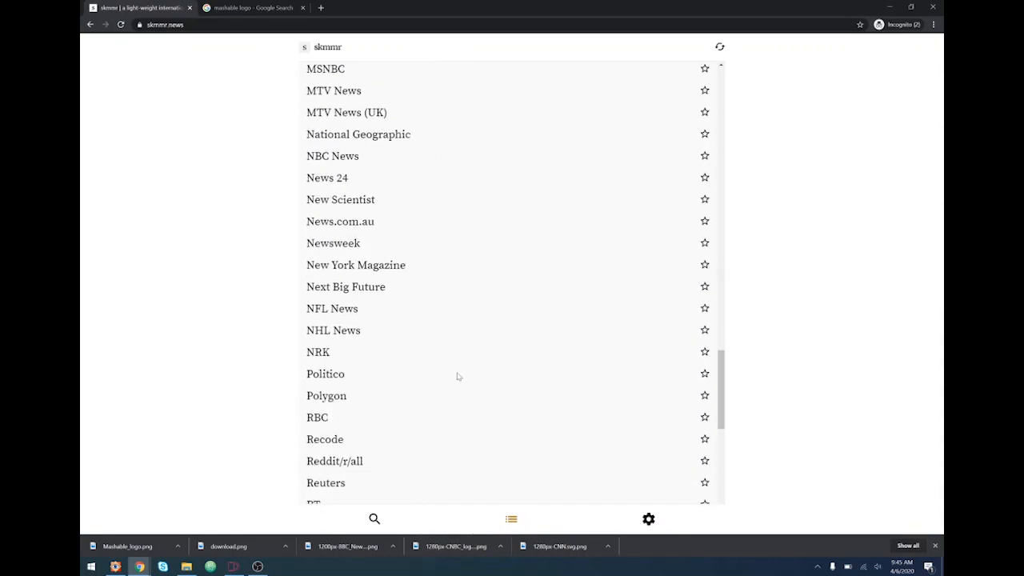
pyautogui.scroll(-3, 457, 376)
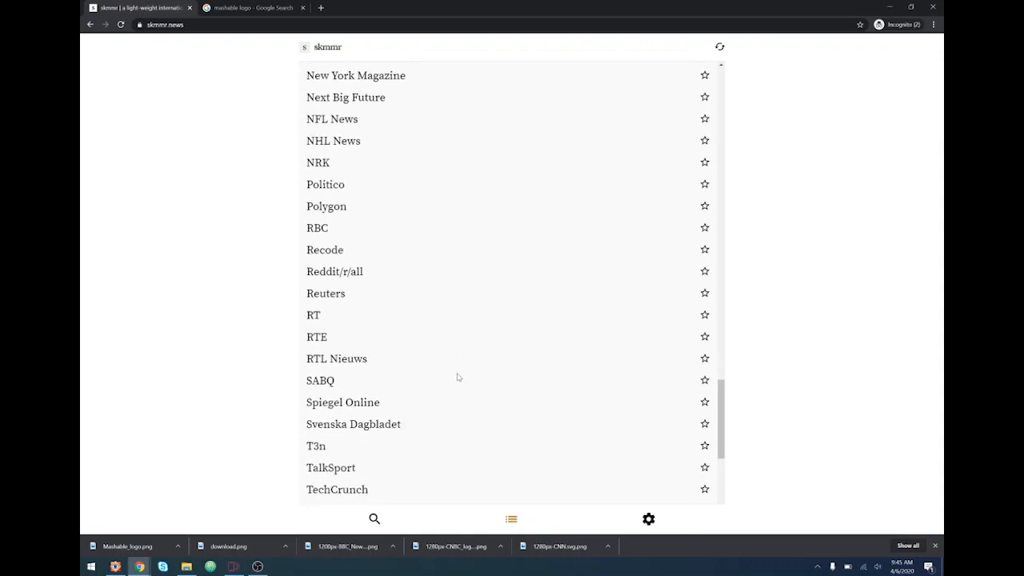
pyautogui.scroll(-3, 457, 377)
pyautogui.scroll(-2, 457, 378)
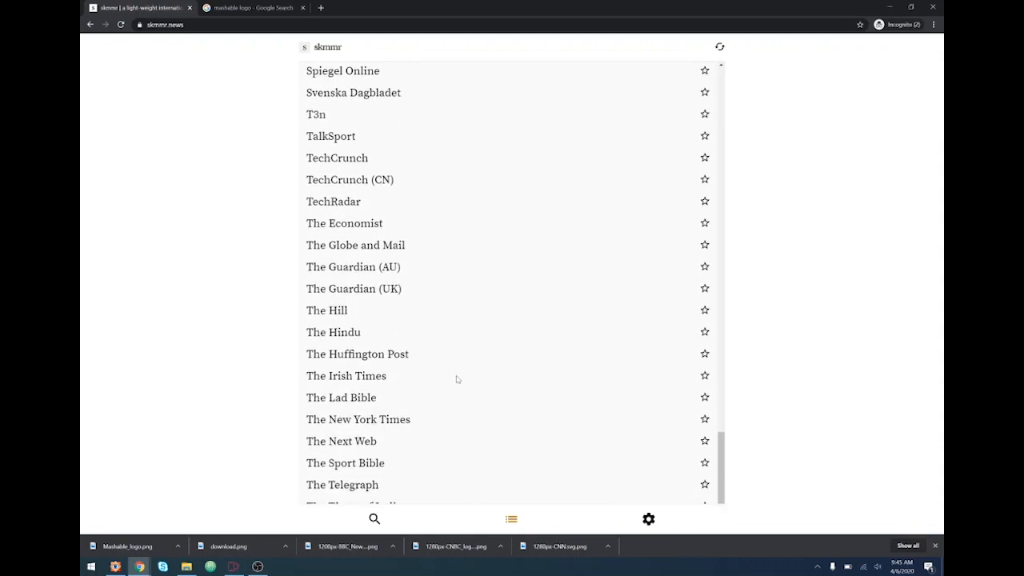
pyautogui.scroll(-2, 457, 379)
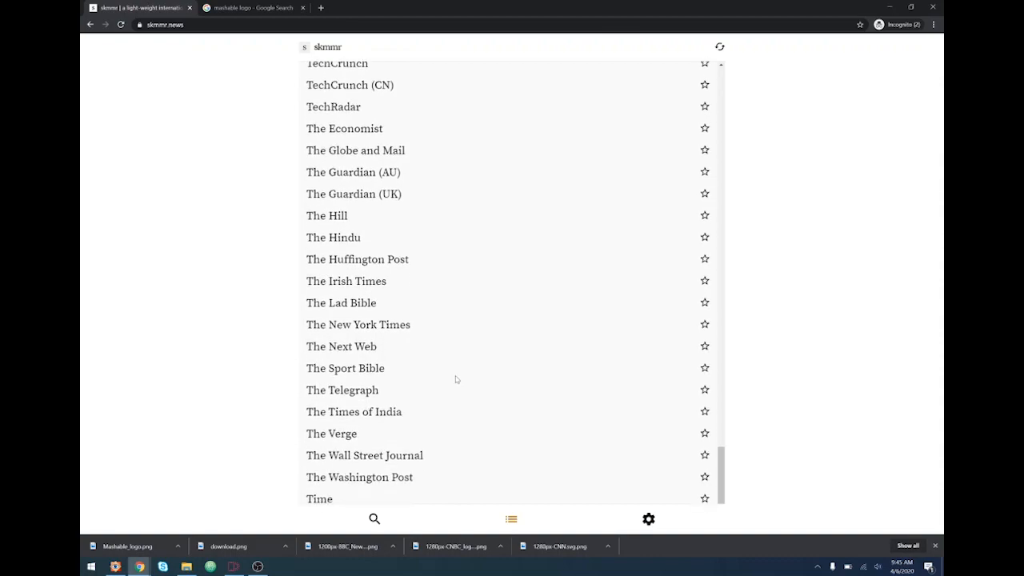
pyautogui.scroll(-2, 456, 379)
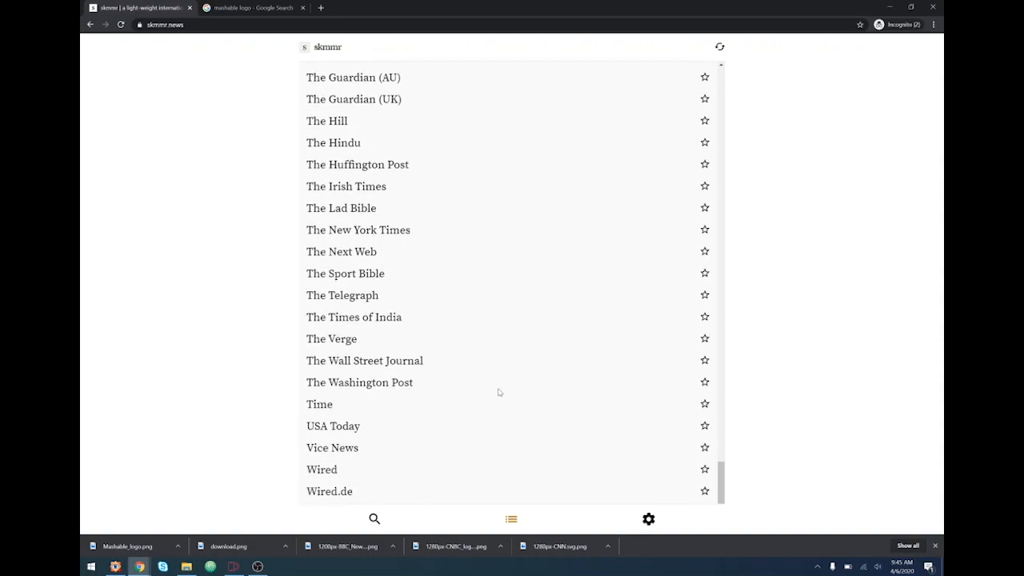
pyautogui.scroll(-2, 488, 400)
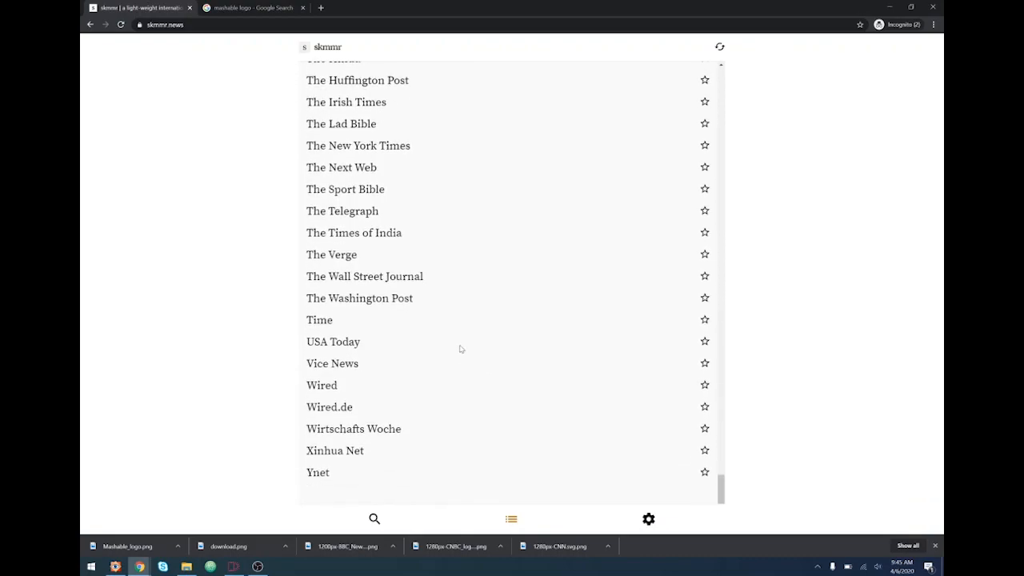
# - Search Google Images for "wall street journal logo" and look through the resulting logos
pyautogui.click(251, 8)
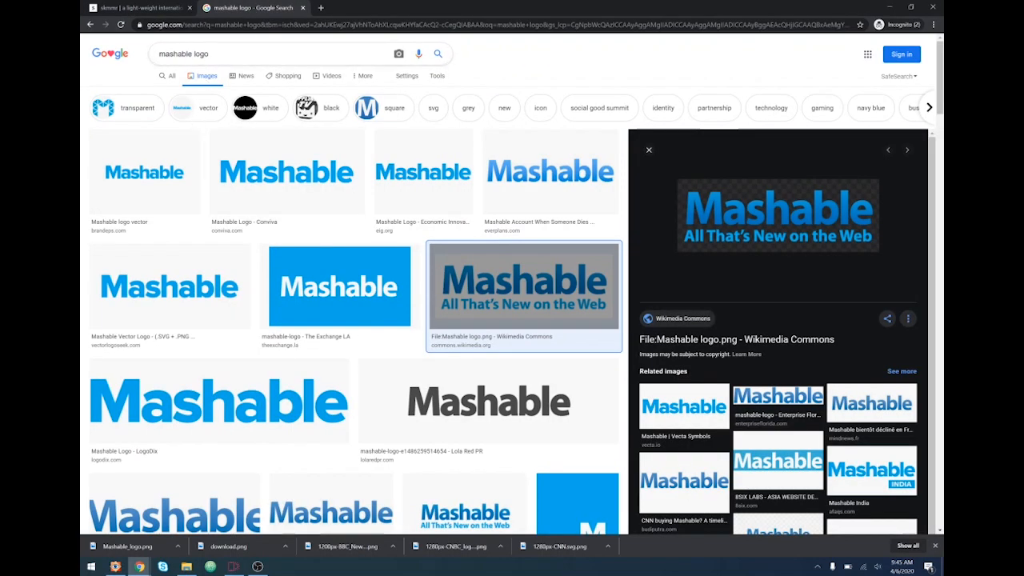
pyautogui.doubleClick(176, 54)
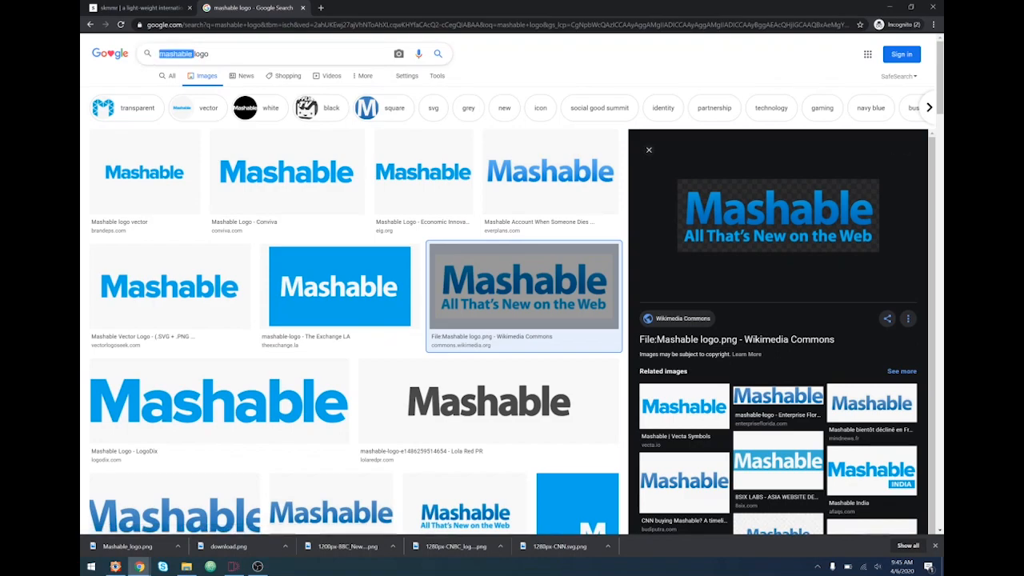
pyautogui.write('wall stree')
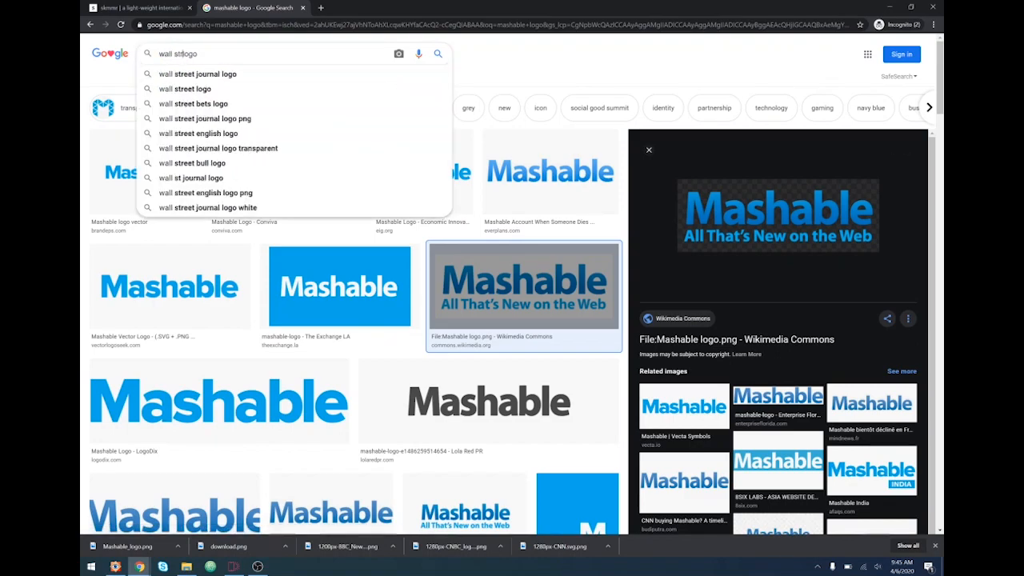
pyautogui.write('t journa')
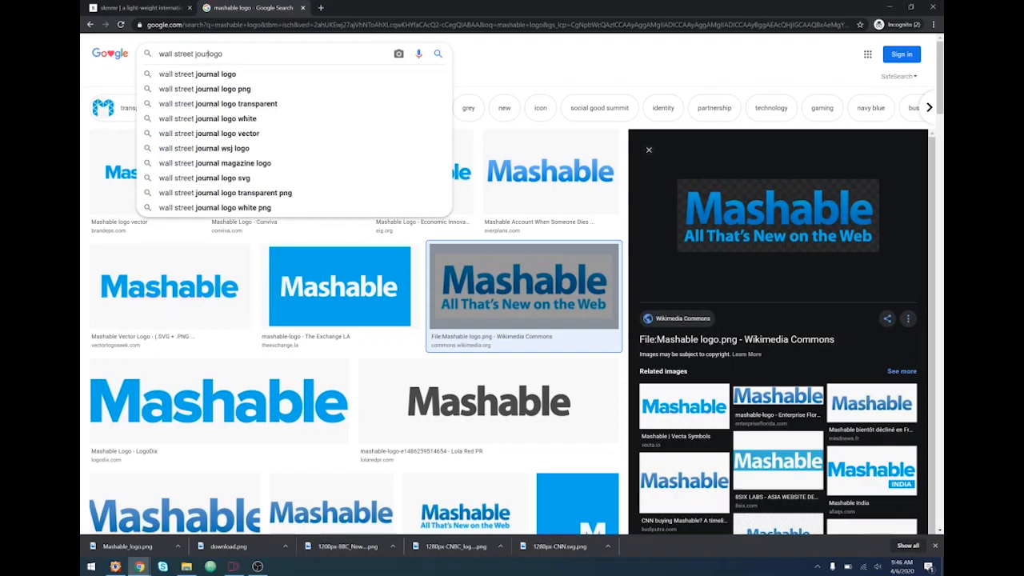
pyautogui.write('l')
pyautogui.press('Return')
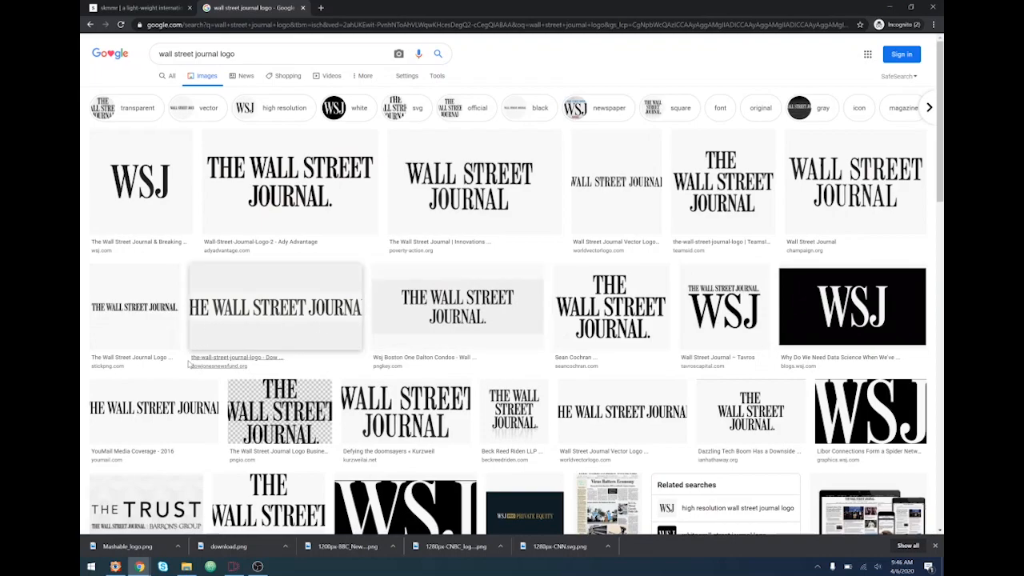
pyautogui.scroll(-1, 188, 364)
pyautogui.scroll(-1, 176, 366)
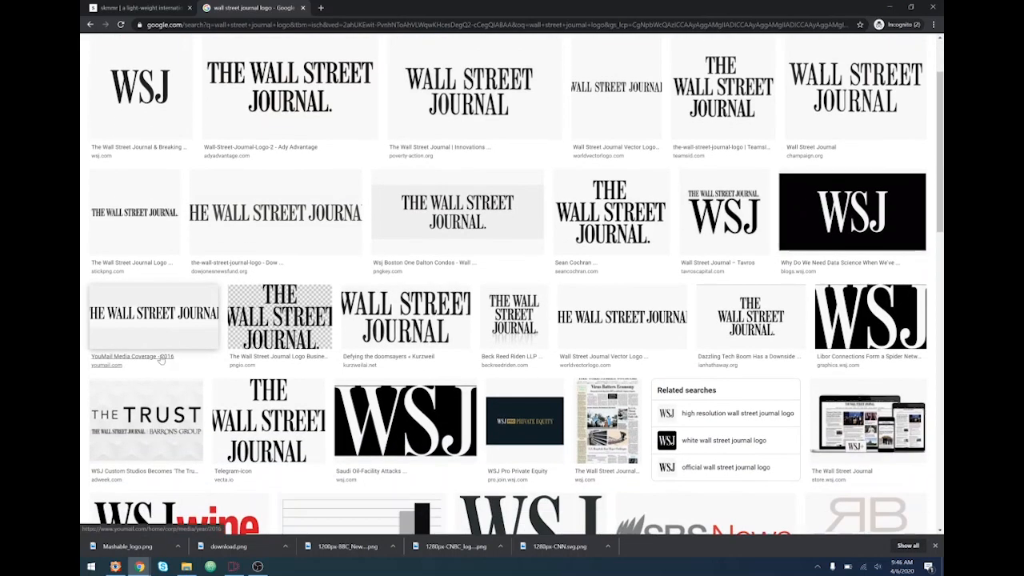
pyautogui.scroll(-1, 157, 345)
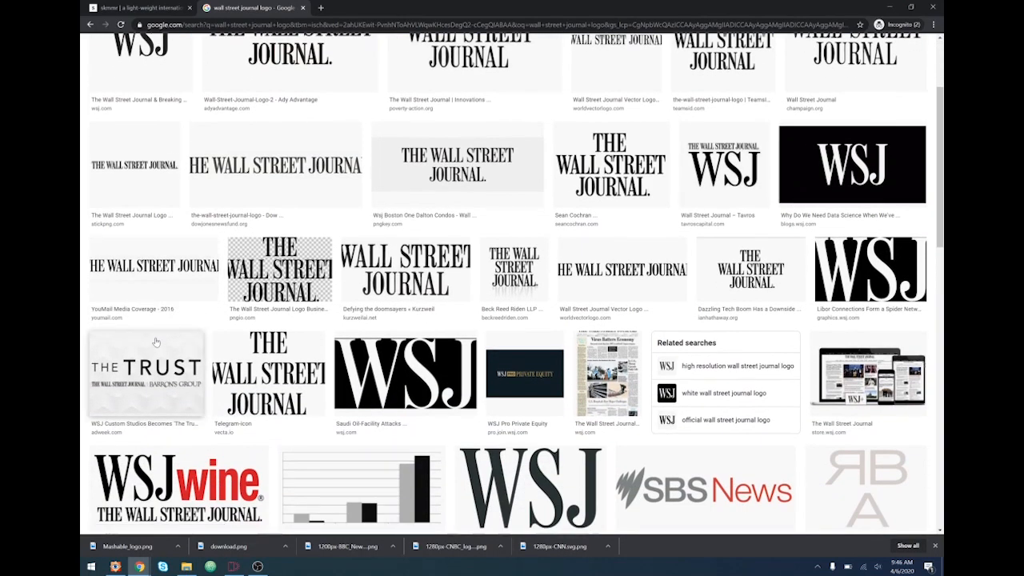
pyautogui.scroll(-1, 154, 339)
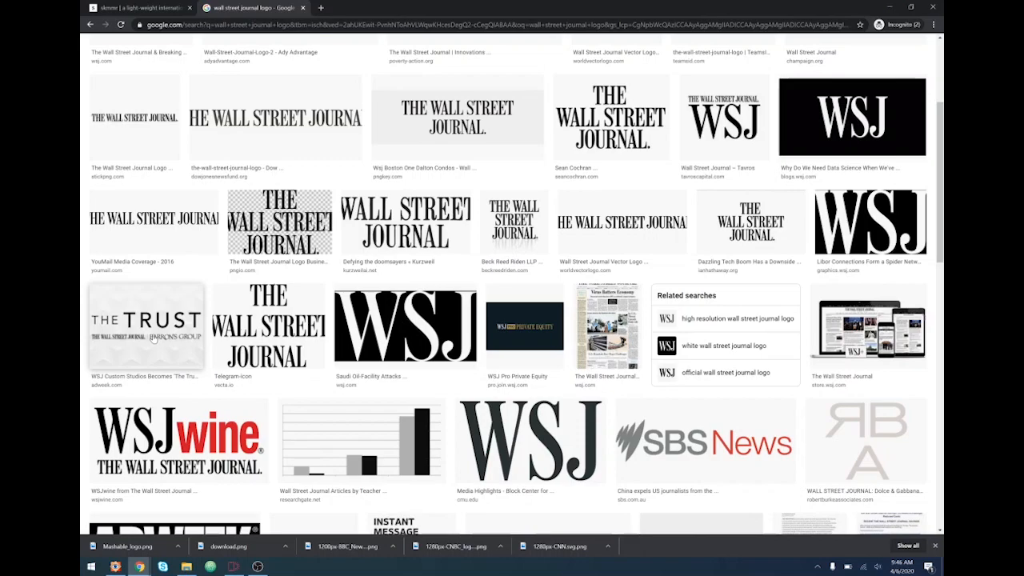
# - Try the image search with "wikimedia" added, preview the Wikimedia Commons Wall Street Journal logo, and return to the search without that word
pyautogui.scroll(4, 154, 339)
pyautogui.write('wik')
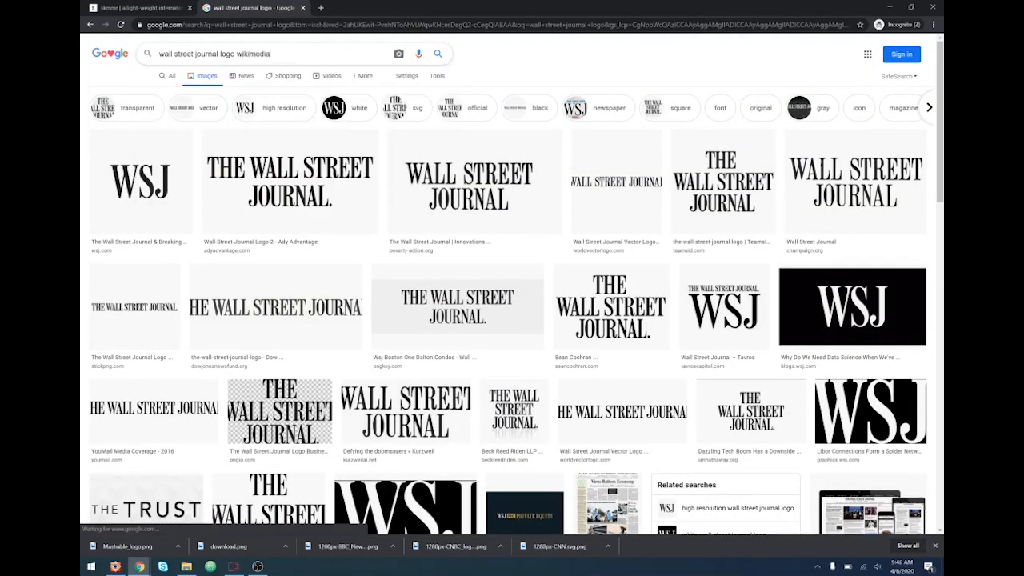
pyautogui.write('imedia')
pyautogui.press('Return')
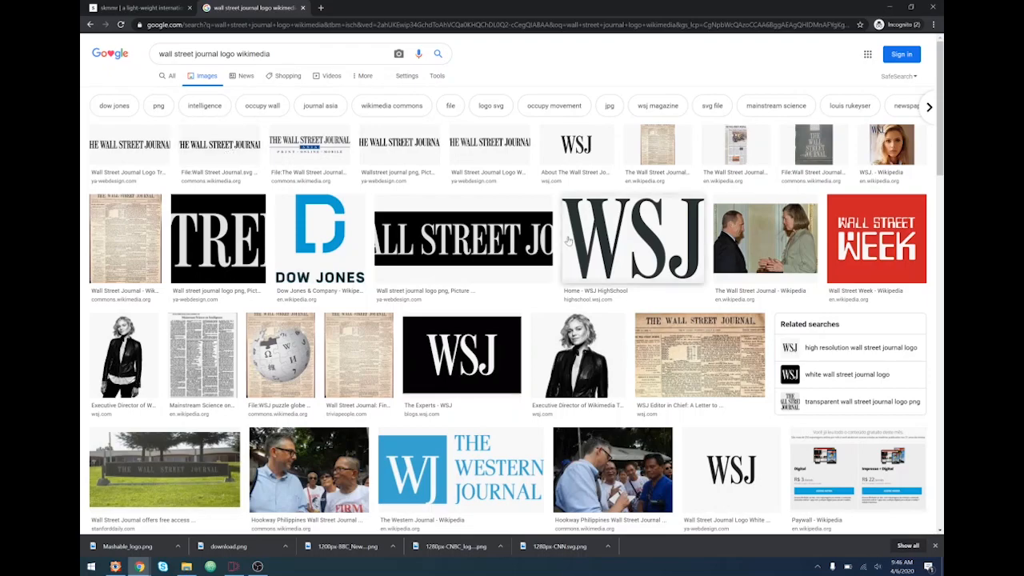
pyautogui.click(218, 146)
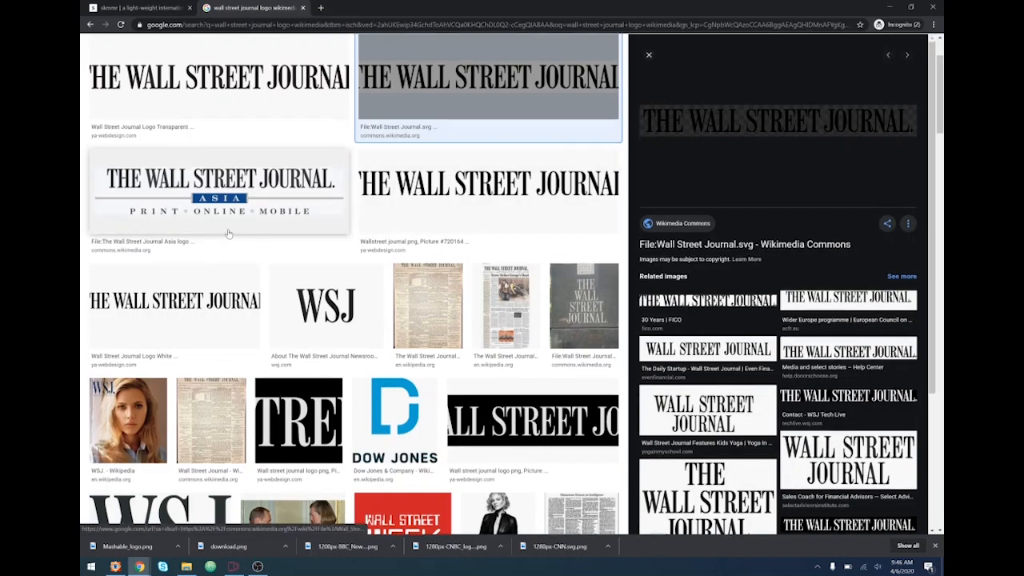
pyautogui.scroll(2, 228, 234)
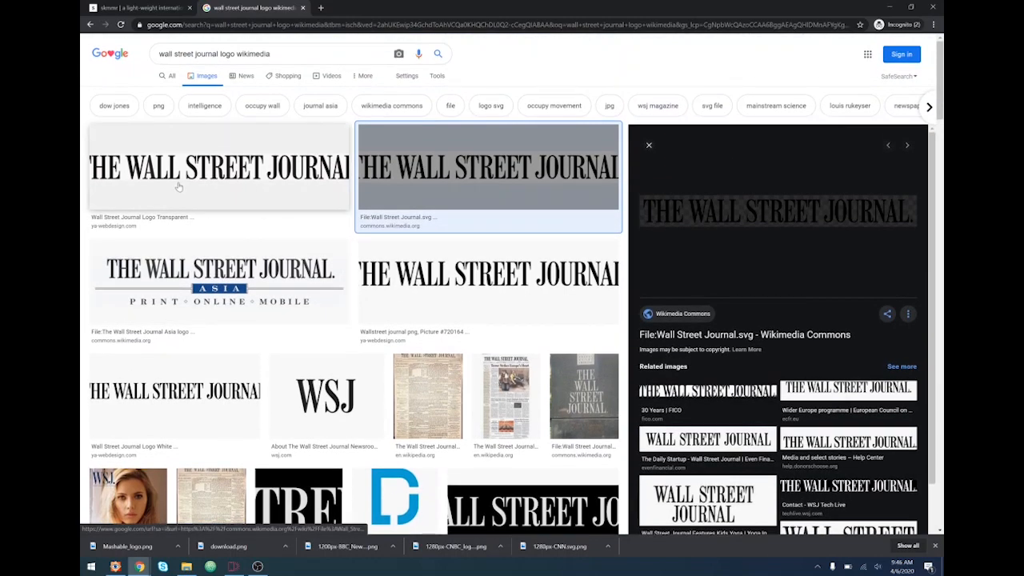
pyautogui.doubleClick(253, 54)
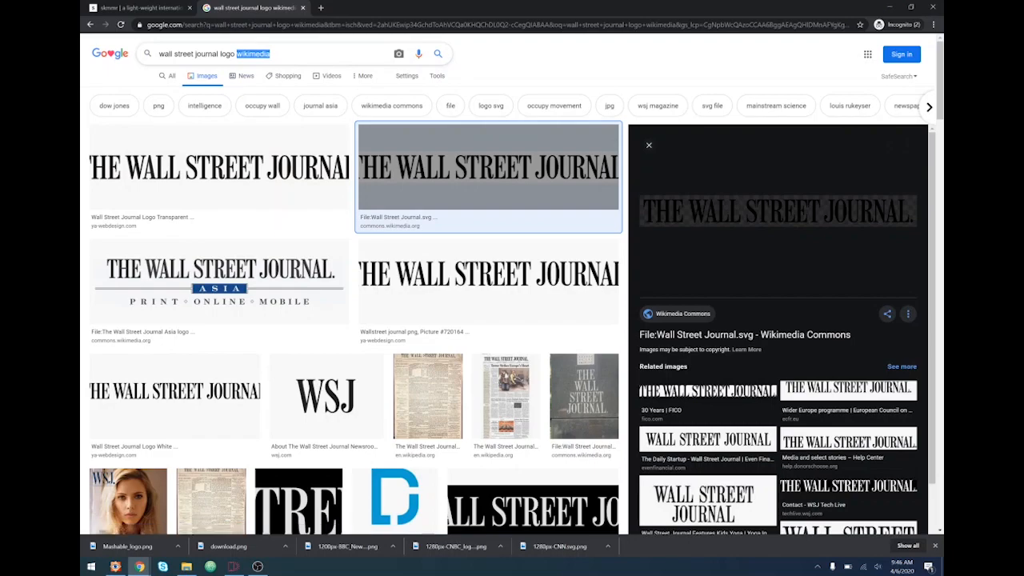
pyautogui.press('BackSpace')
pyautogui.press('Return')
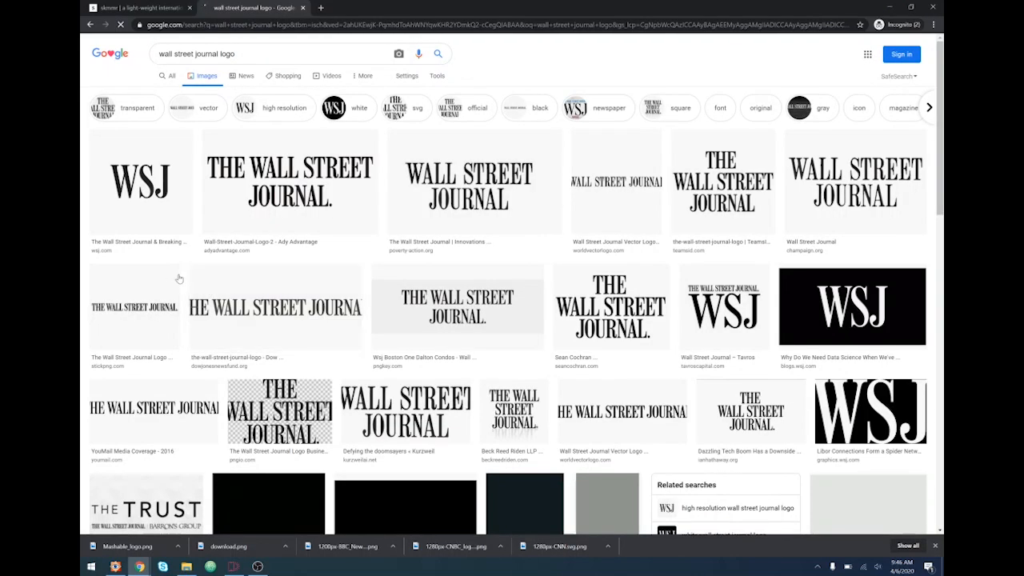
# - Save the WSJ logo from wsj.com as the PNG image wsj-social-share in the news logos folder
pyautogui.click(148, 198)
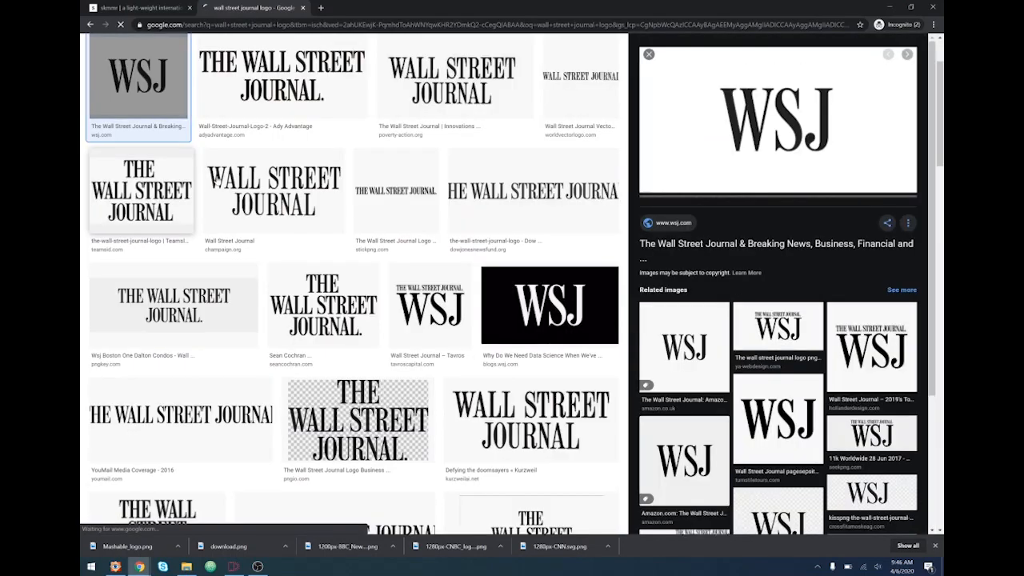
pyautogui.rightClick(793, 141)
pyautogui.click(844, 225)
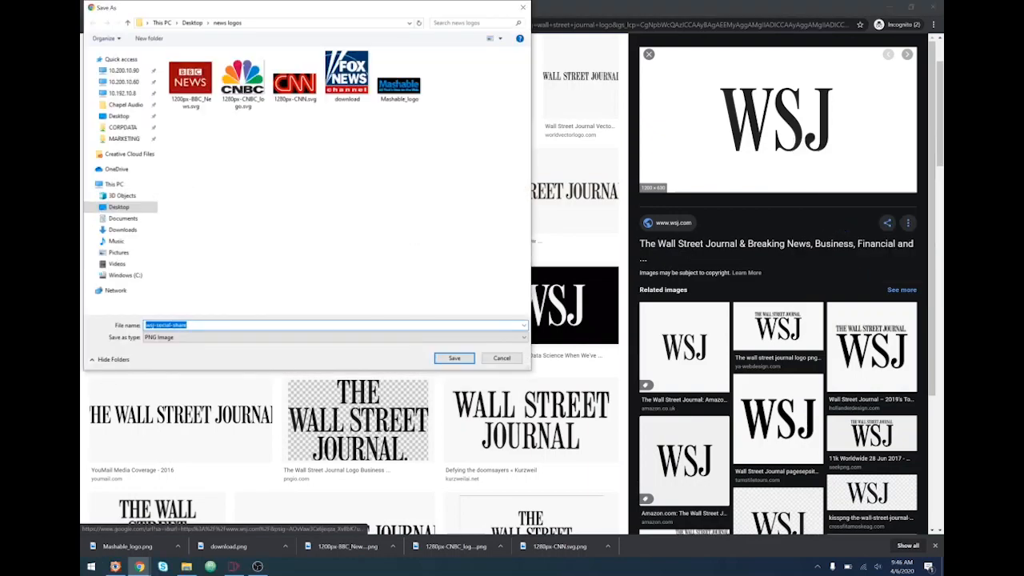
pyautogui.click(454, 358)
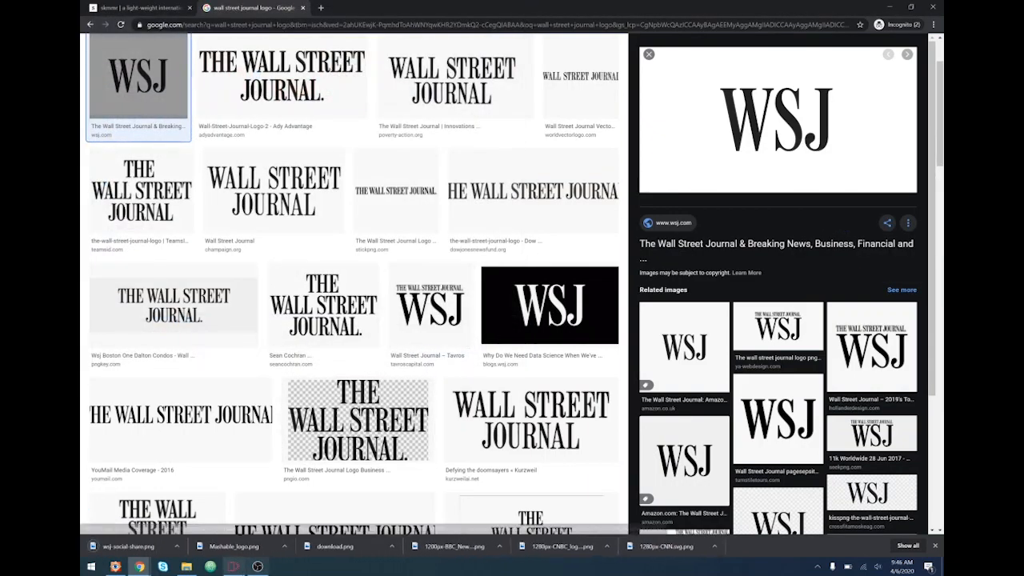
# - Switch to Mobirise and replace the remaining Gearhead placeholder between Mashable and CNN with the saved wsj-social-share image
pyautogui.click(234, 566)
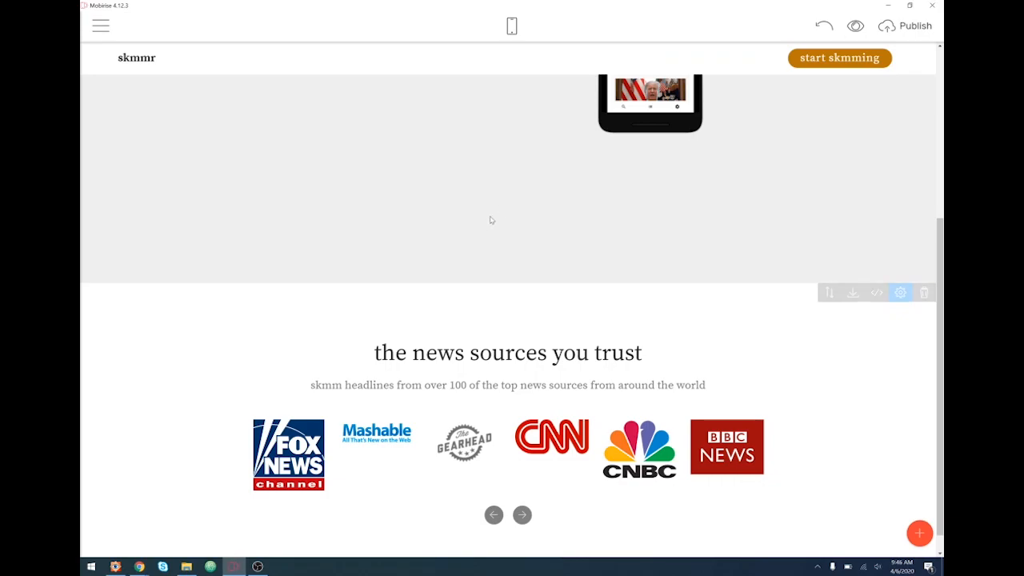
pyautogui.click(502, 452)
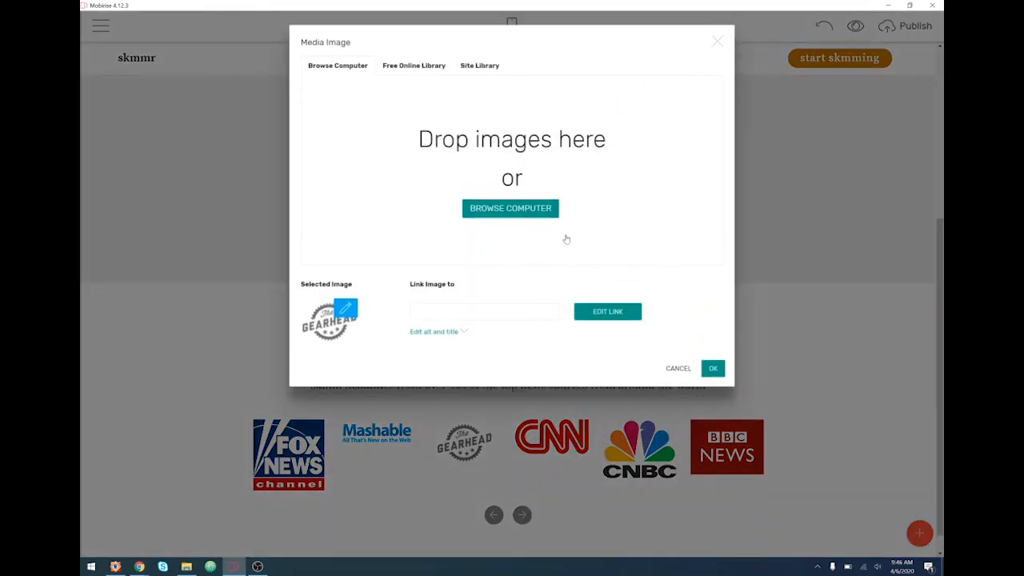
pyautogui.click(540, 212)
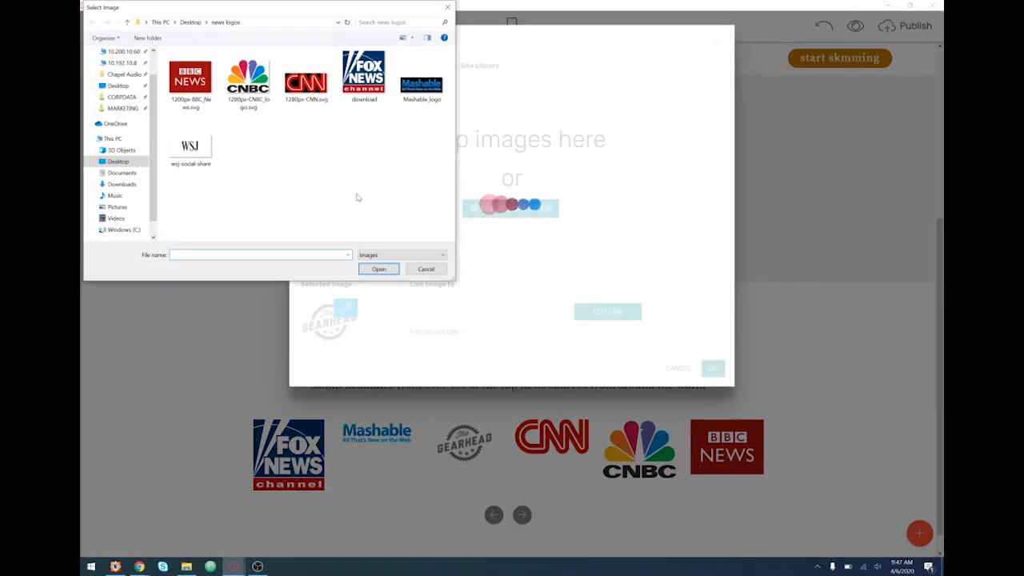
pyautogui.doubleClick(202, 152)
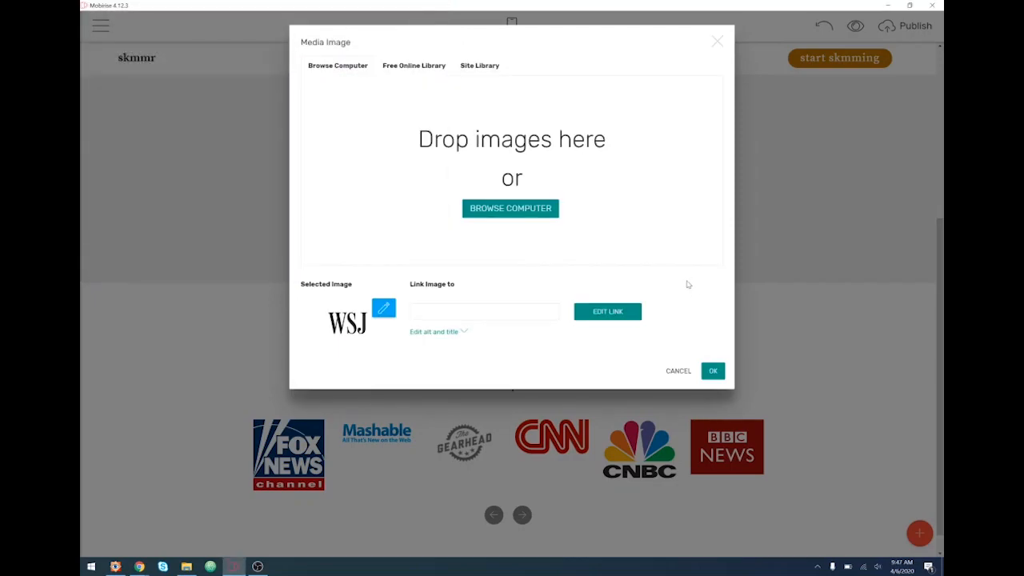
pyautogui.click(713, 372)
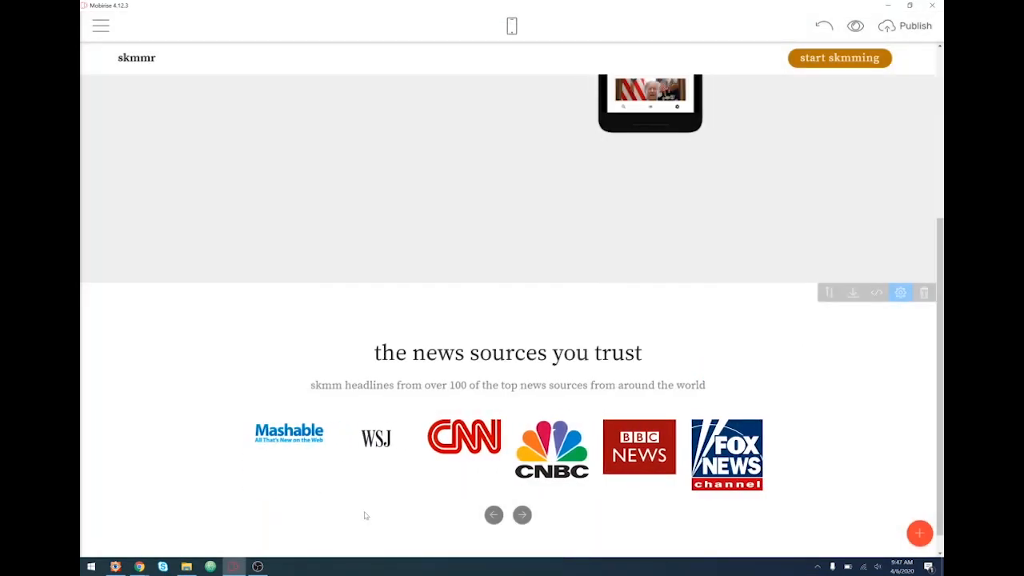
# - Cycle through the news source logos and review the block's title and subtitle against the header's "ease a of social media feed" wording
pyautogui.click(521, 515)
pyautogui.click(521, 514)
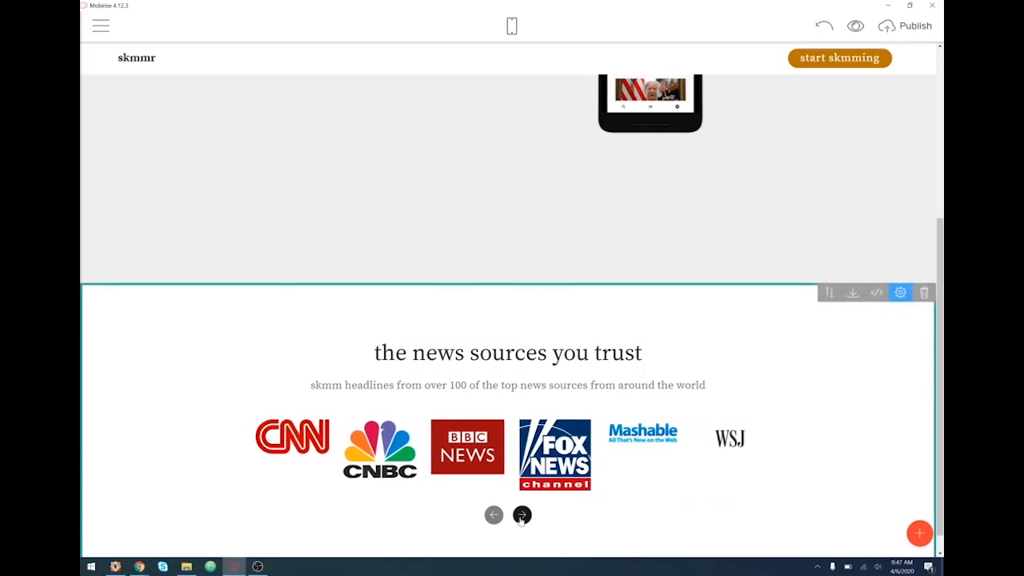
pyautogui.click(522, 515)
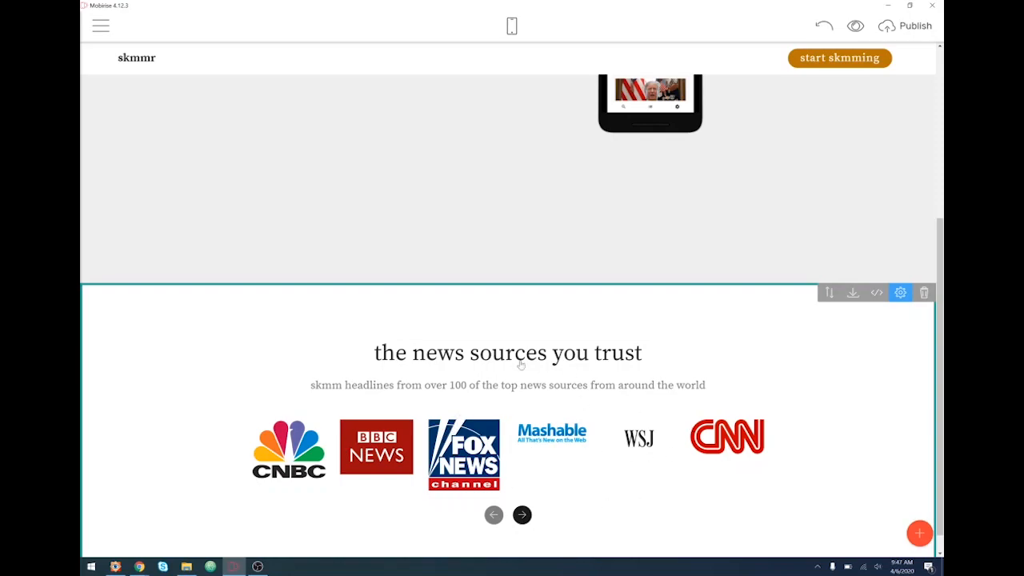
pyautogui.moveTo(374, 352); pyautogui.dragTo(642, 353)
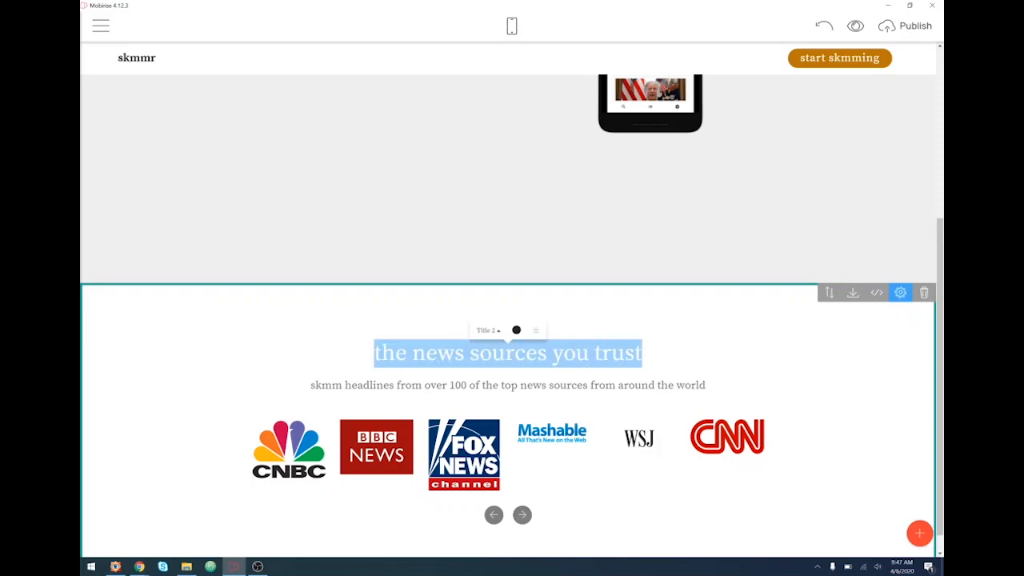
pyautogui.click(587, 387)
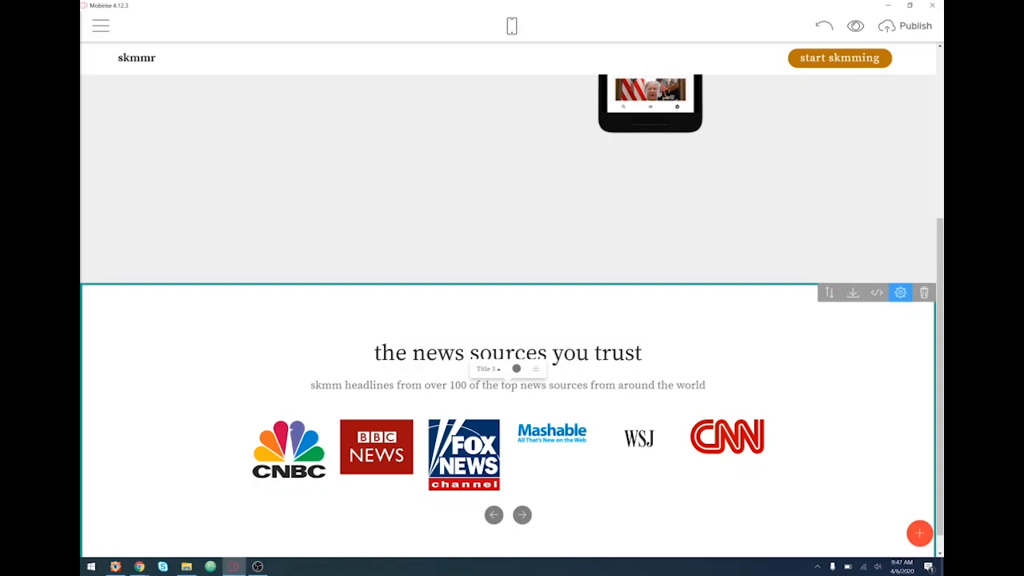
pyautogui.scroll(-1, 860, 427)
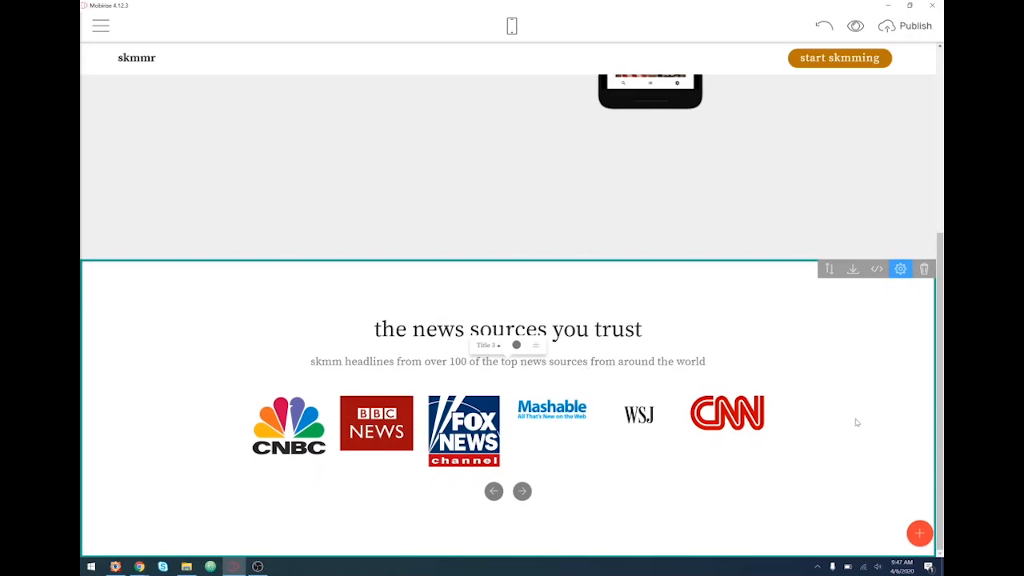
pyautogui.scroll(5, 623, 381)
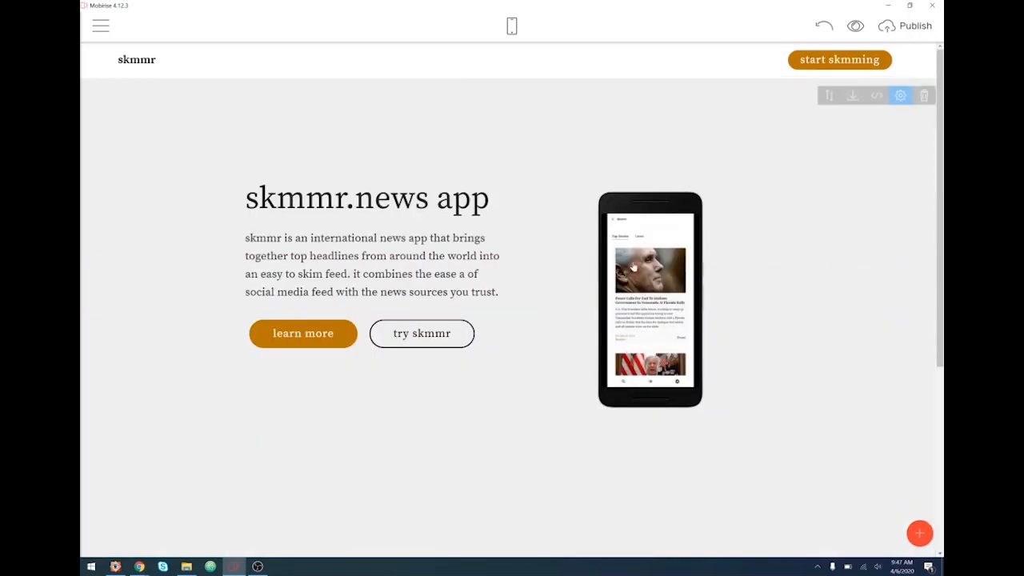
pyautogui.moveTo(432, 275); pyautogui.dragTo(334, 292)
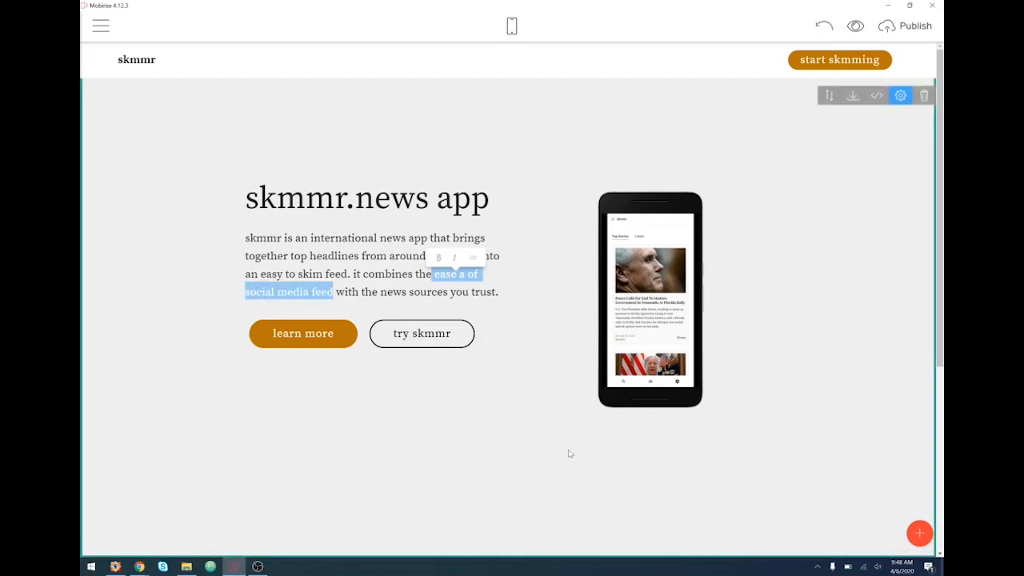
pyautogui.scroll(-5, 767, 446)
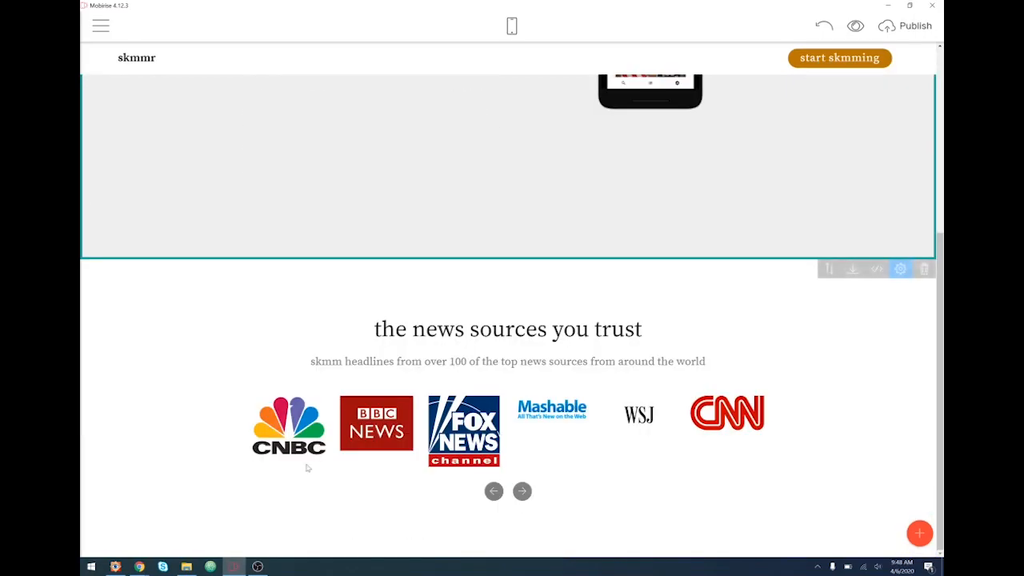
# - Add the "Image with content" features block to the page below the news sources block
pyautogui.click(919, 531)
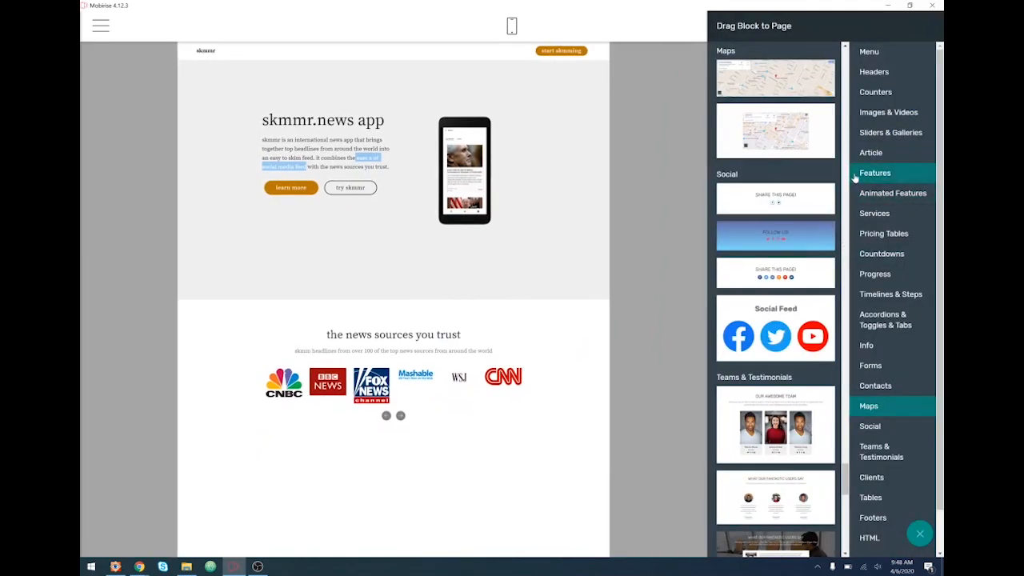
pyautogui.click(879, 174)
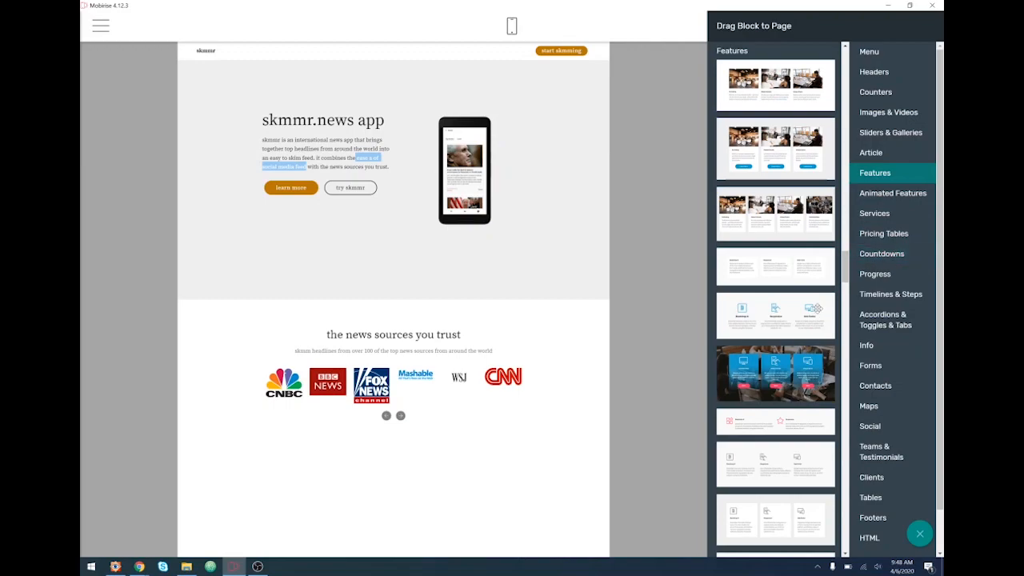
pyautogui.scroll(-3, 831, 347)
pyautogui.scroll(-2, 831, 340)
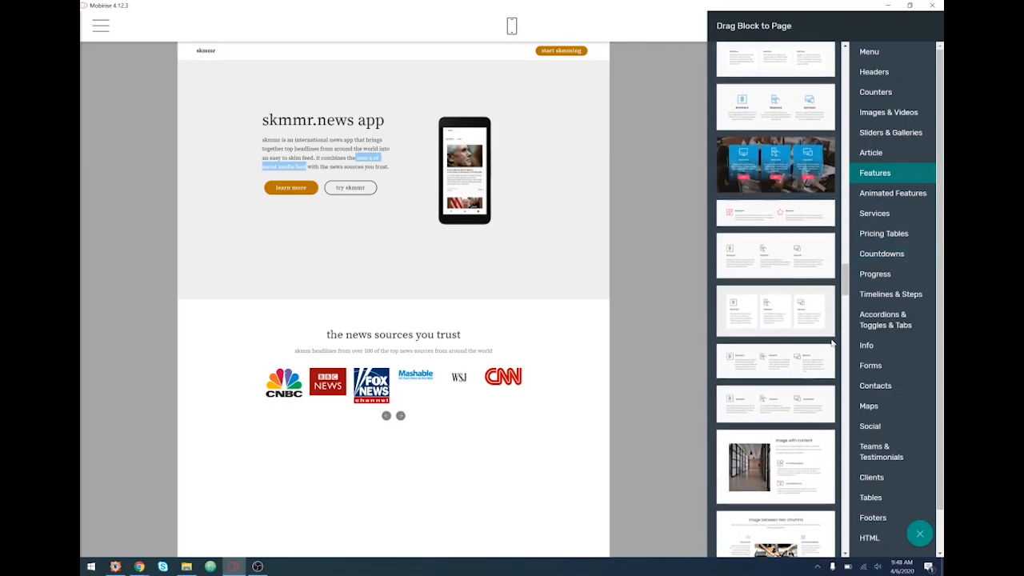
pyautogui.scroll(-2, 831, 339)
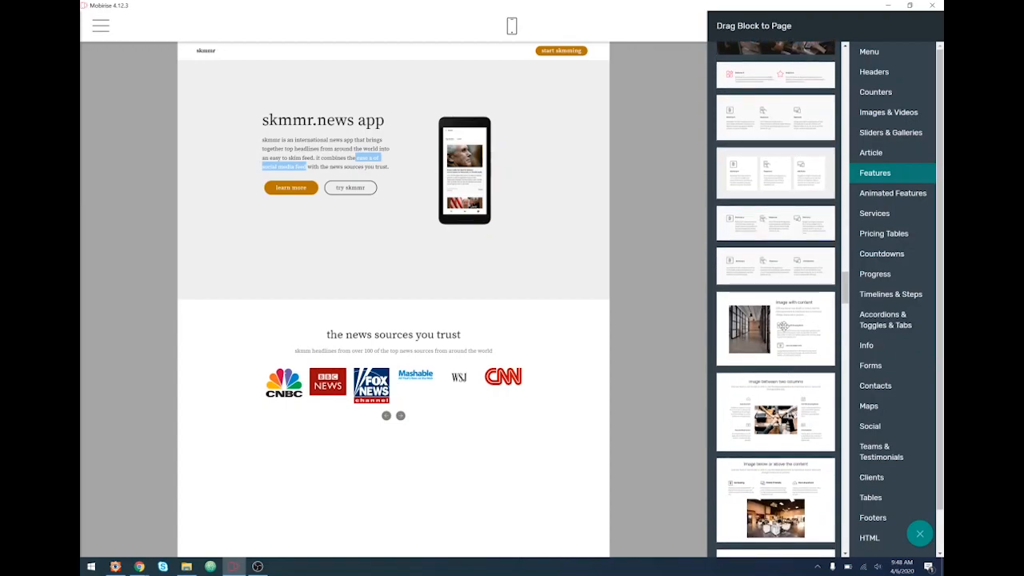
pyautogui.scroll(-3, 782, 327)
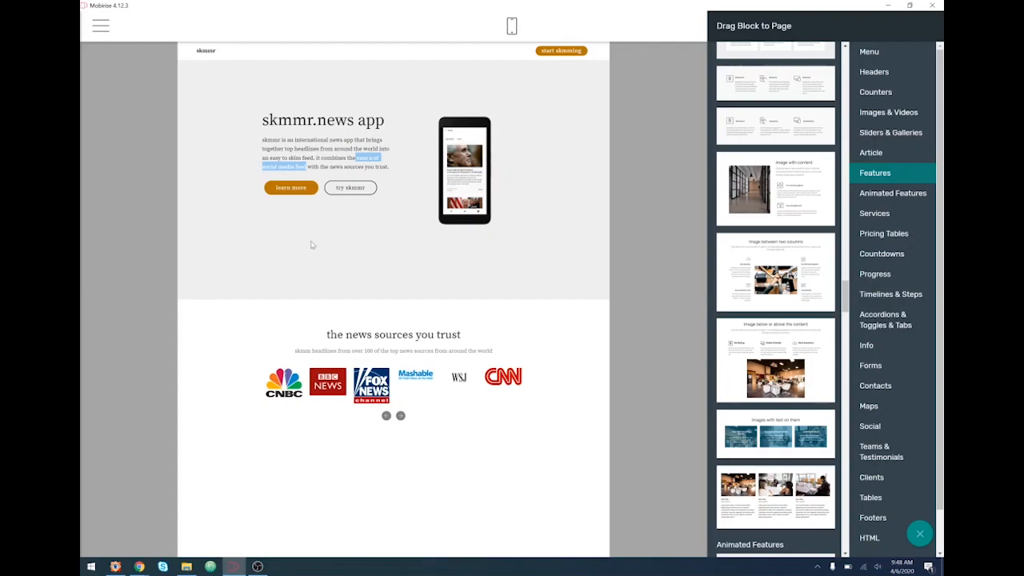
pyautogui.moveTo(784, 186); pyautogui.dragTo(416, 508)
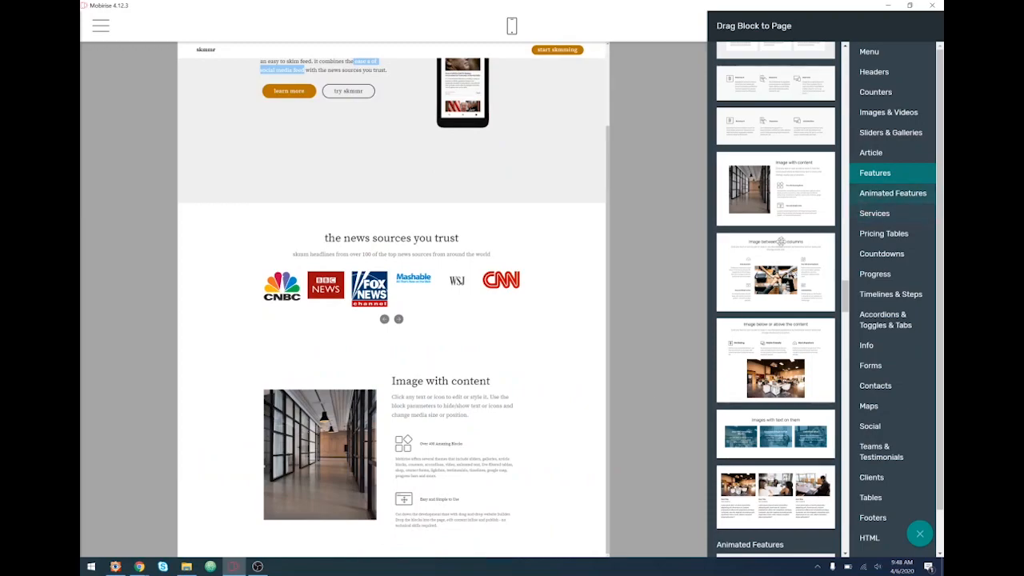
pyautogui.click(644, 310)
pyautogui.scroll(-6, 742, 377)
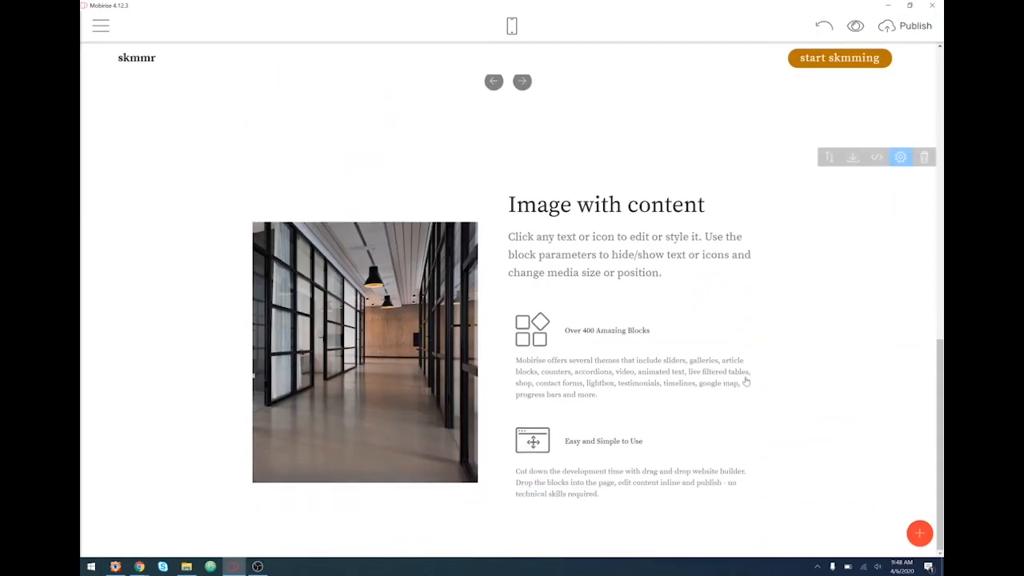
# - Start replacing the block's hallway photo with a computer image and open the skmmr folder inside the Personal folder on the MARKETING share
pyautogui.click(393, 375)
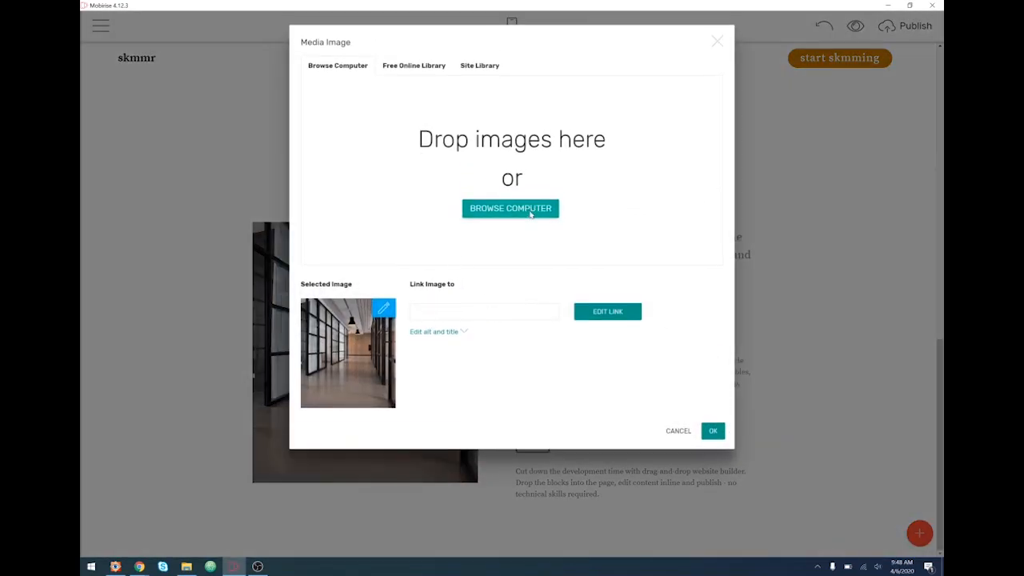
pyautogui.click(530, 214)
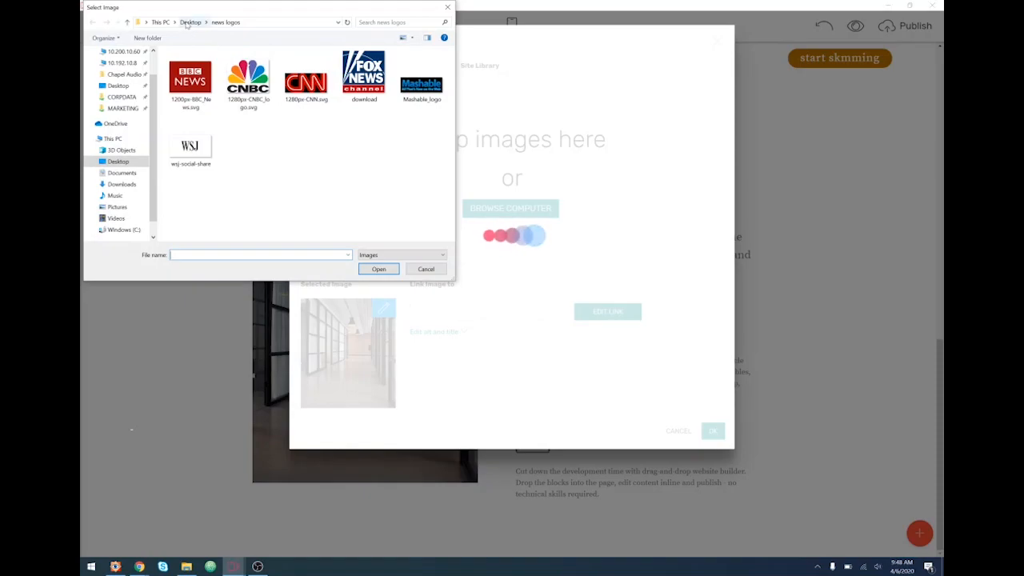
pyautogui.click(124, 108)
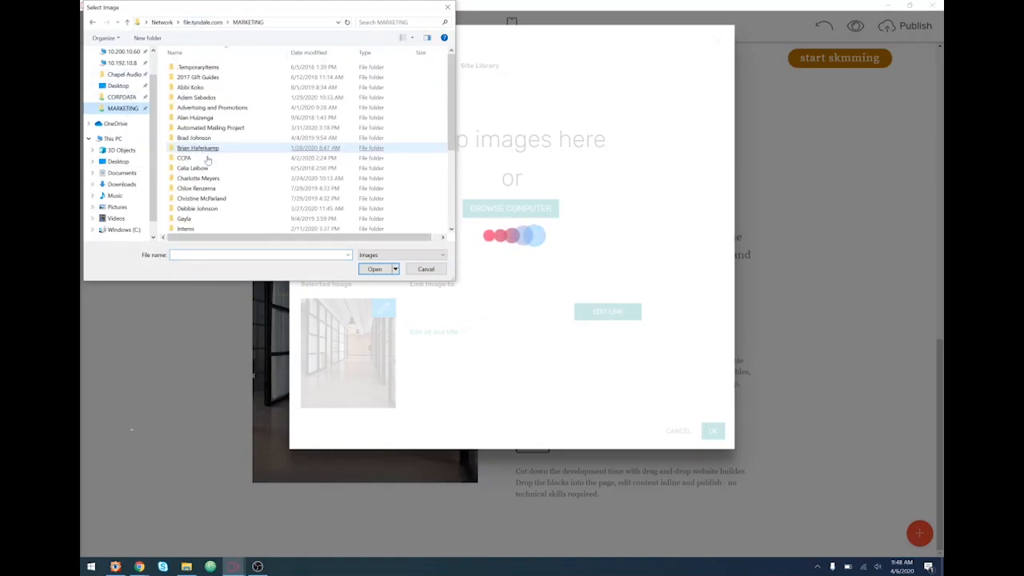
pyautogui.scroll(-4, 200, 192)
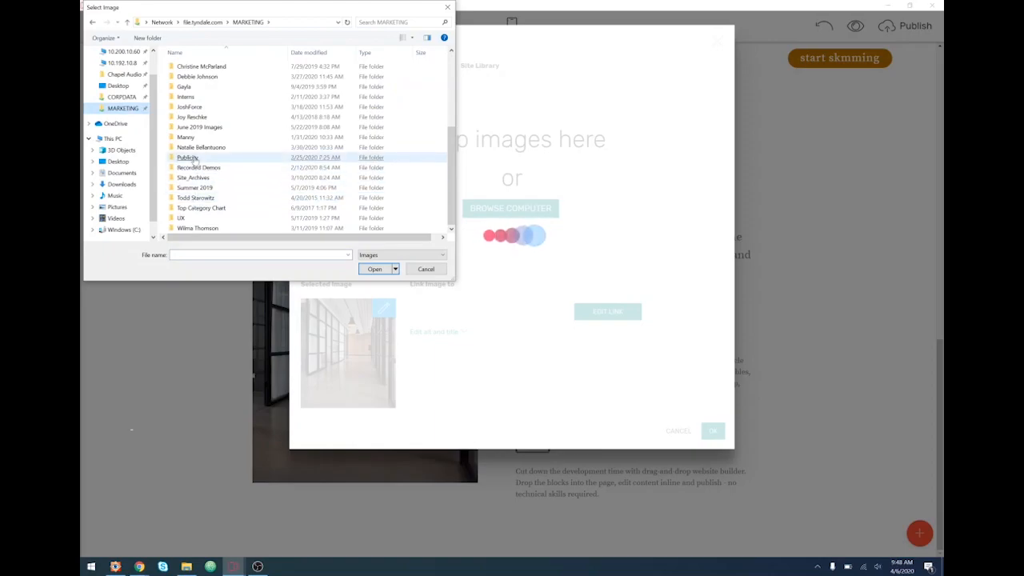
pyautogui.scroll(2, 189, 132)
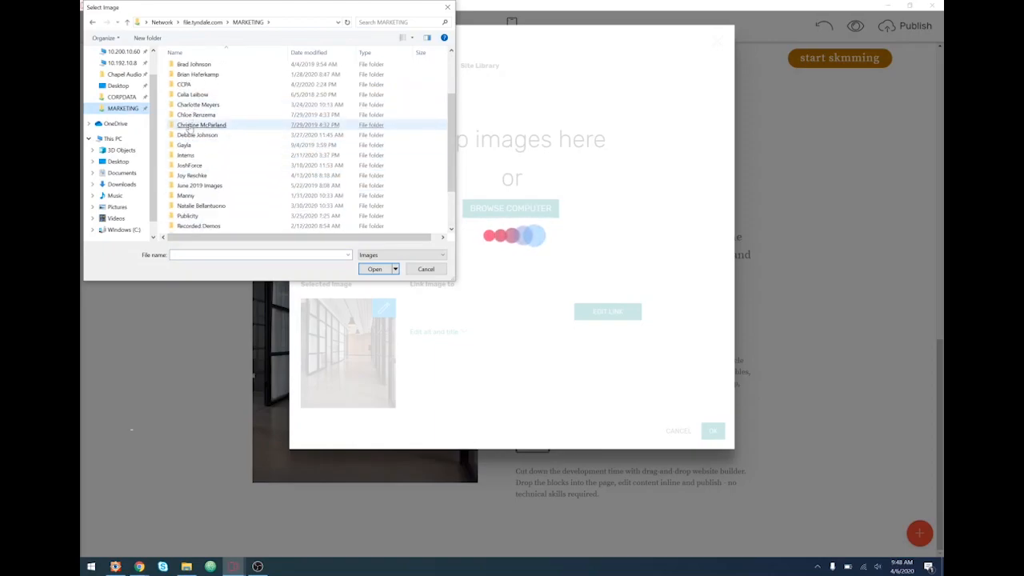
pyautogui.scroll(2, 190, 130)
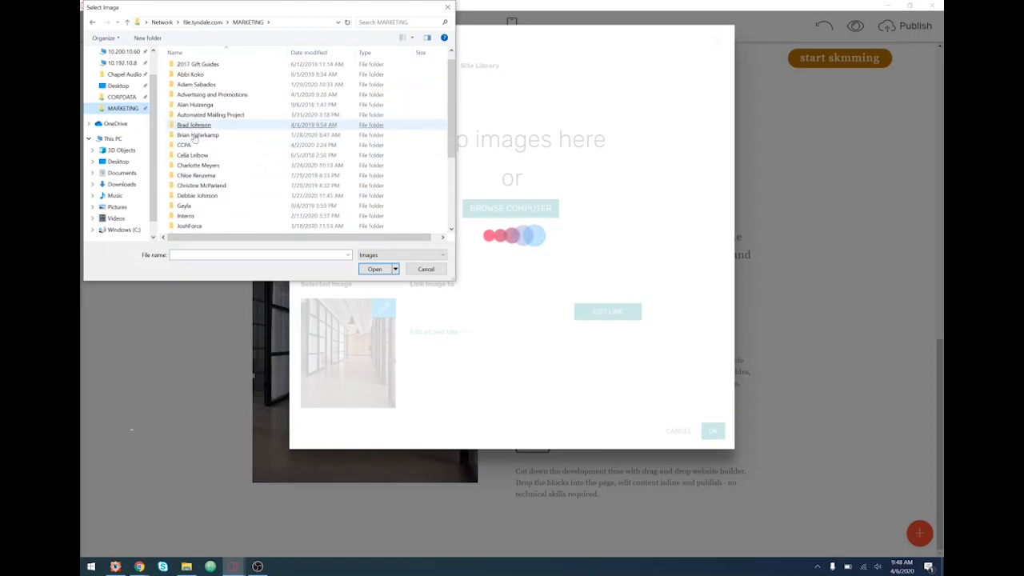
pyautogui.doubleClick(208, 132)
pyautogui.doubleClick(192, 68)
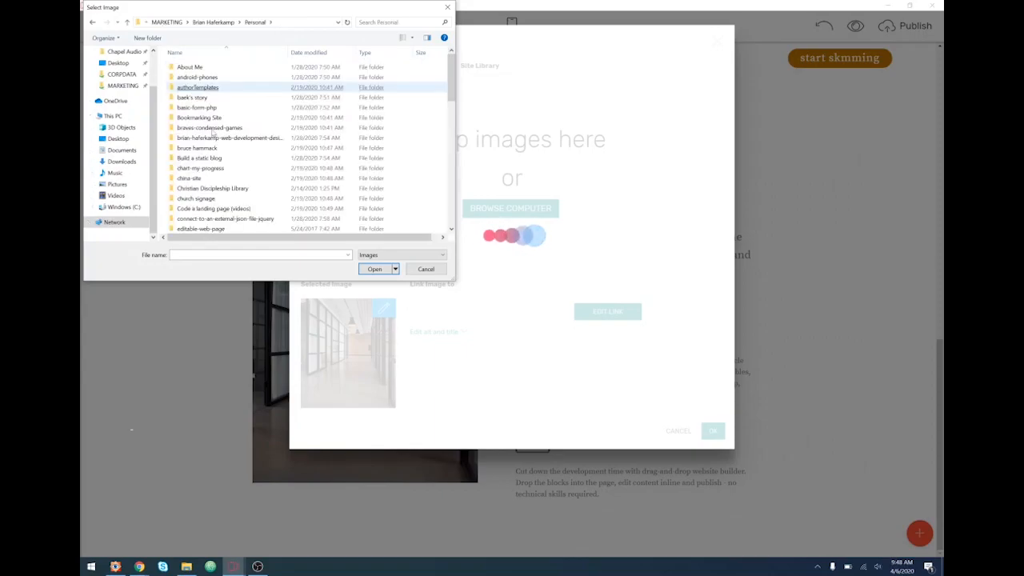
pyautogui.scroll(-15, 199, 197)
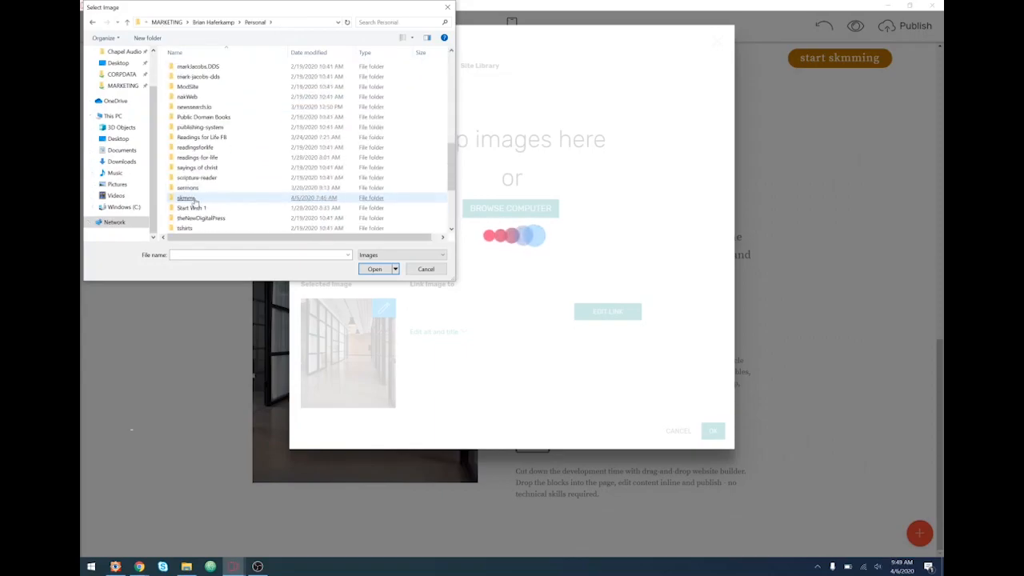
pyautogui.click(192, 199)
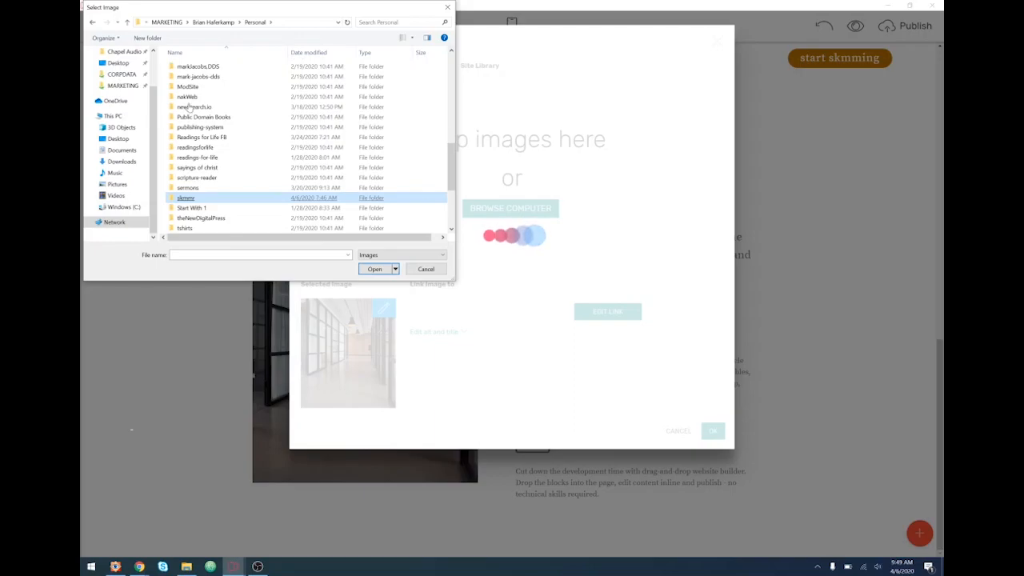
pyautogui.press('Return')
# - Check the build/assets and skmmr-mobile-mockup subfolders for a suitable image, showing the skmmr folder's files with thumbnails
pyautogui.doubleClick(183, 67)
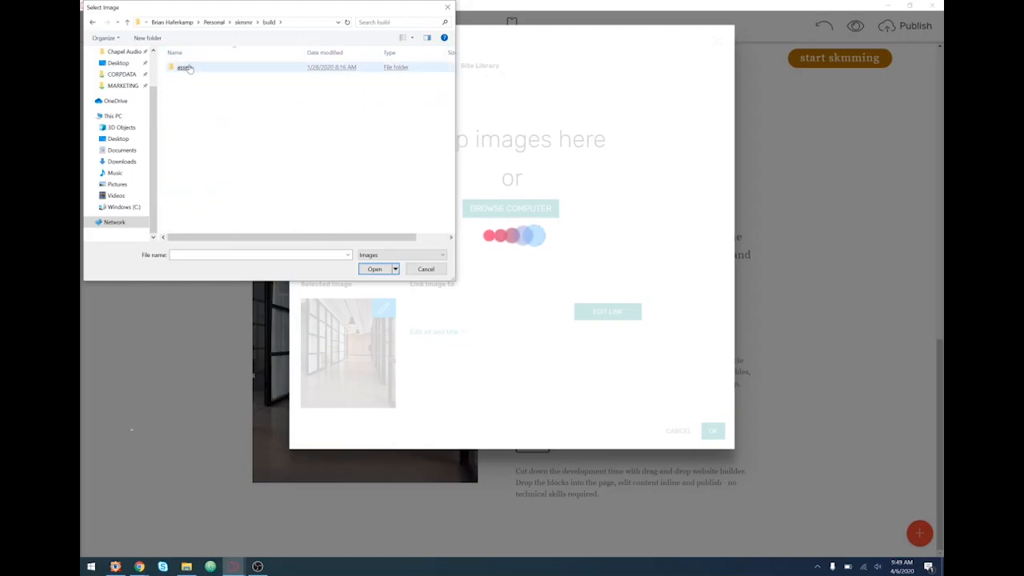
pyautogui.doubleClick(185, 69)
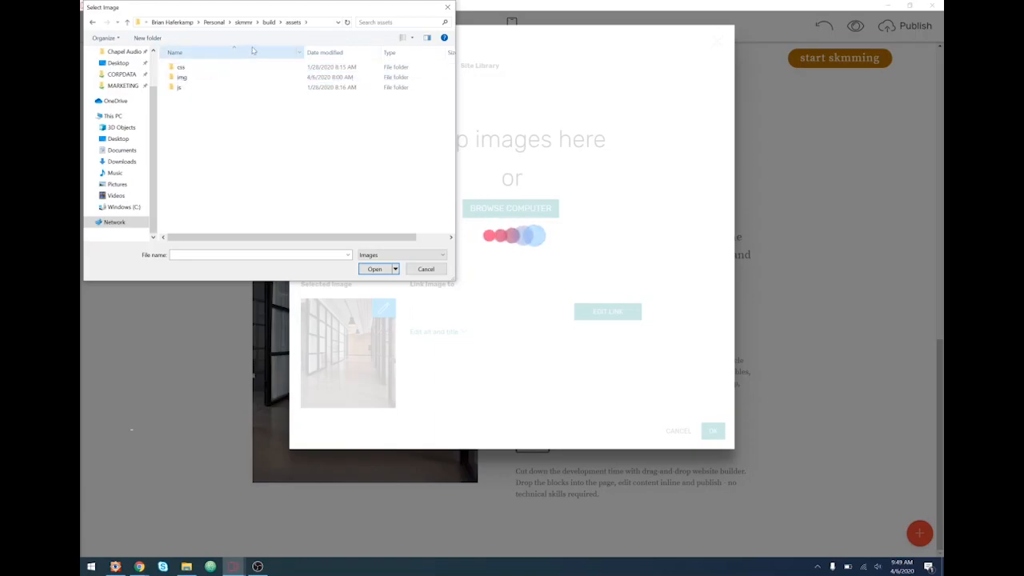
pyautogui.click(243, 22)
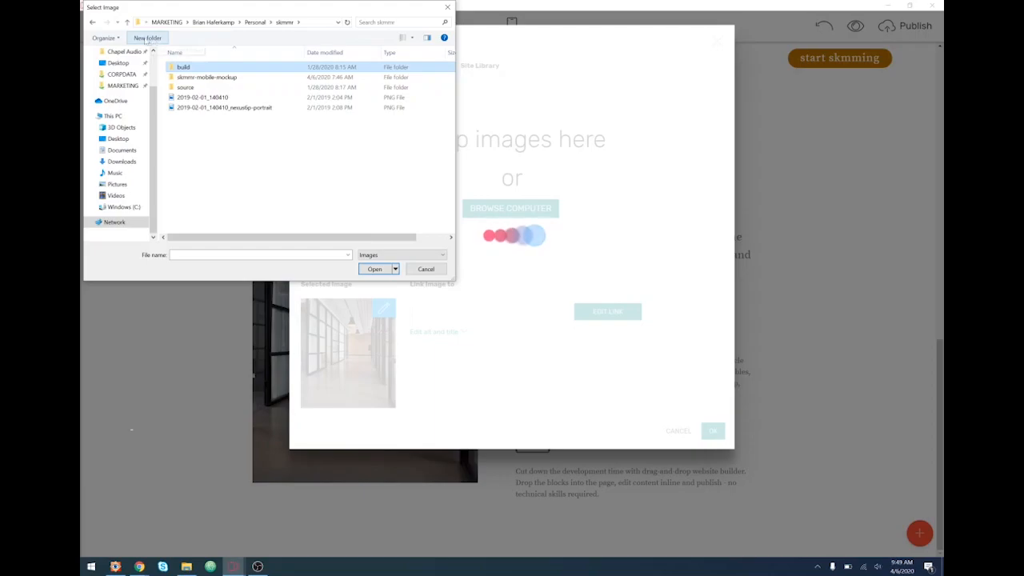
pyautogui.click(403, 38)
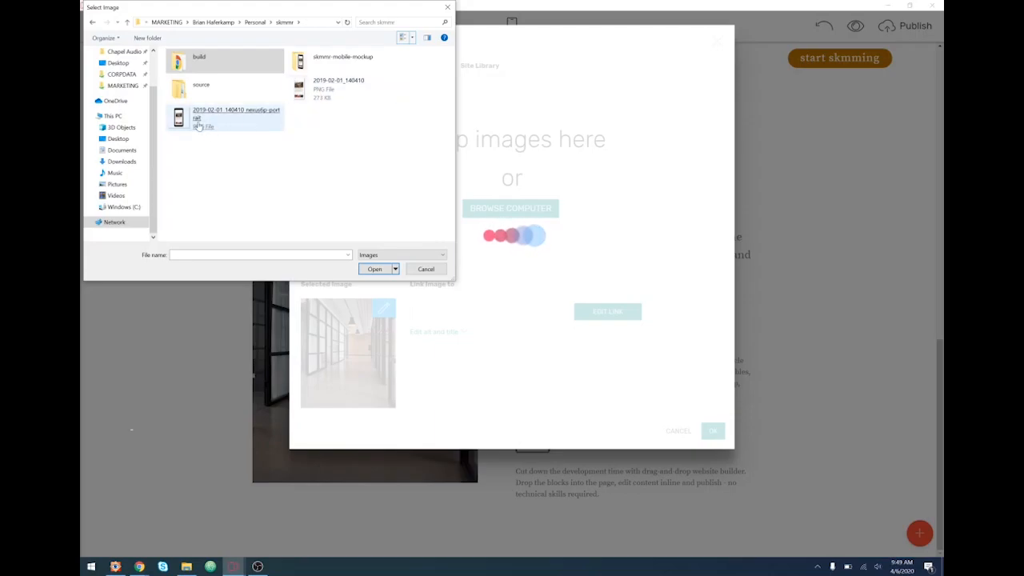
pyautogui.doubleClick(340, 60)
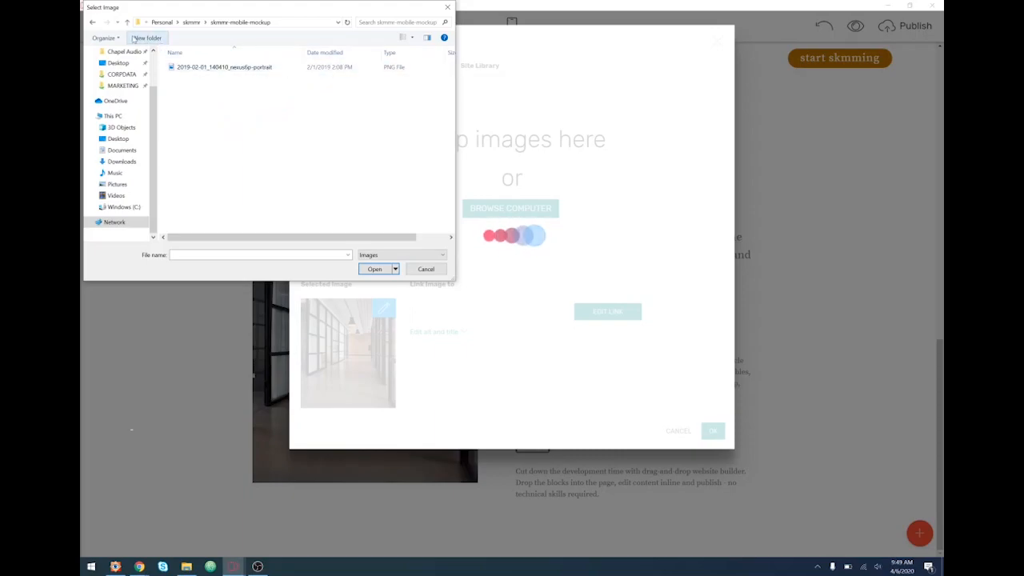
pyautogui.click(192, 22)
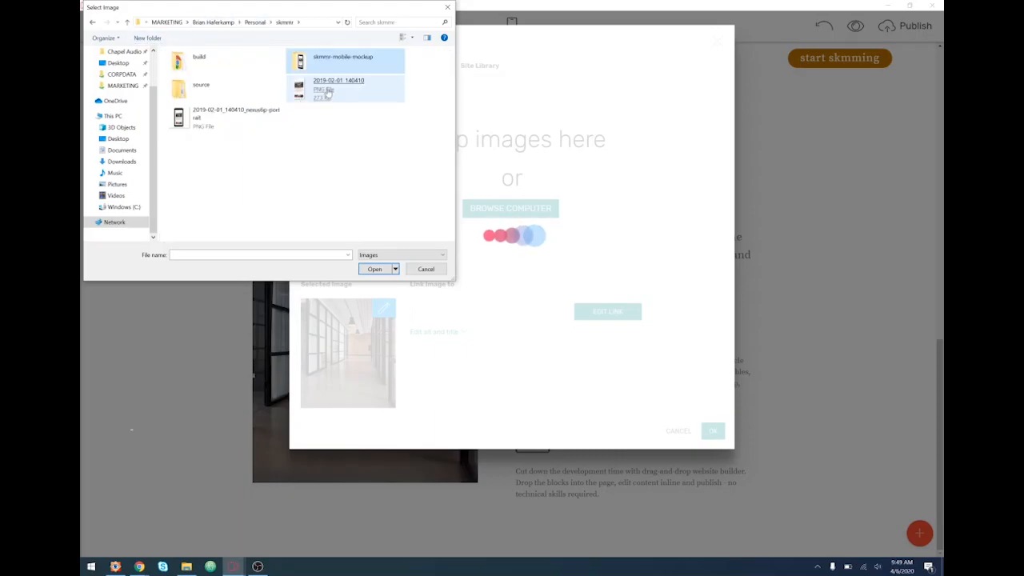
# - Replace the hallway photo with the app screenshot 2019-02-01_140410 and check its size beside the text
pyautogui.doubleClick(326, 100)
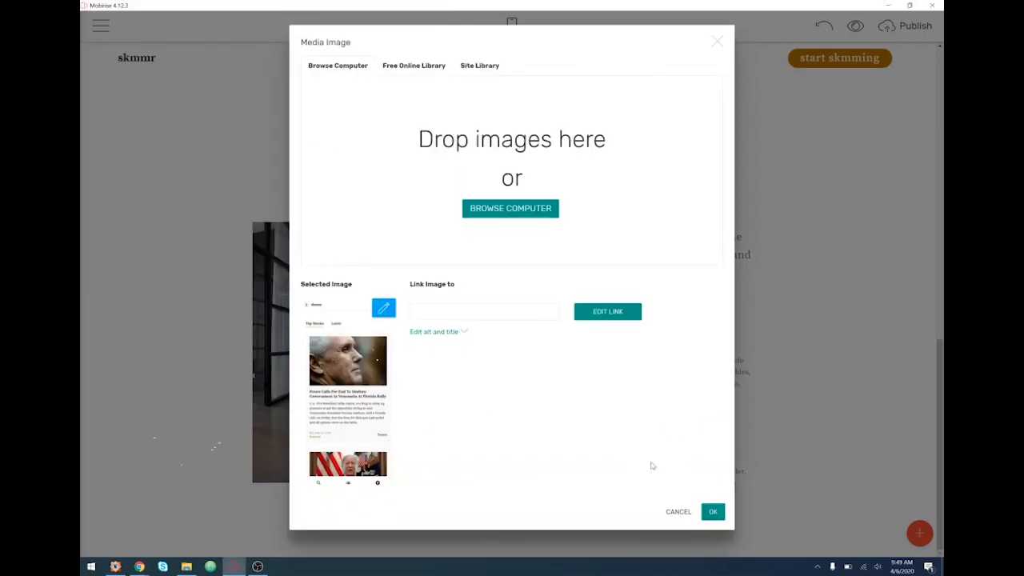
pyautogui.click(720, 516)
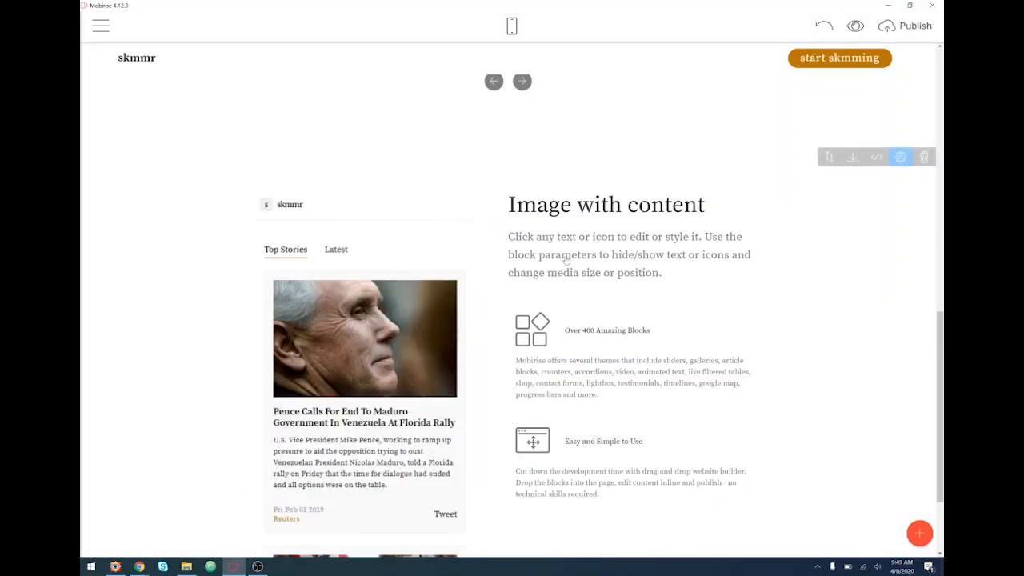
pyautogui.scroll(-2, 493, 281)
pyautogui.scroll(3, 493, 281)
pyautogui.scroll(-3, 503, 293)
pyautogui.click(475, 312)
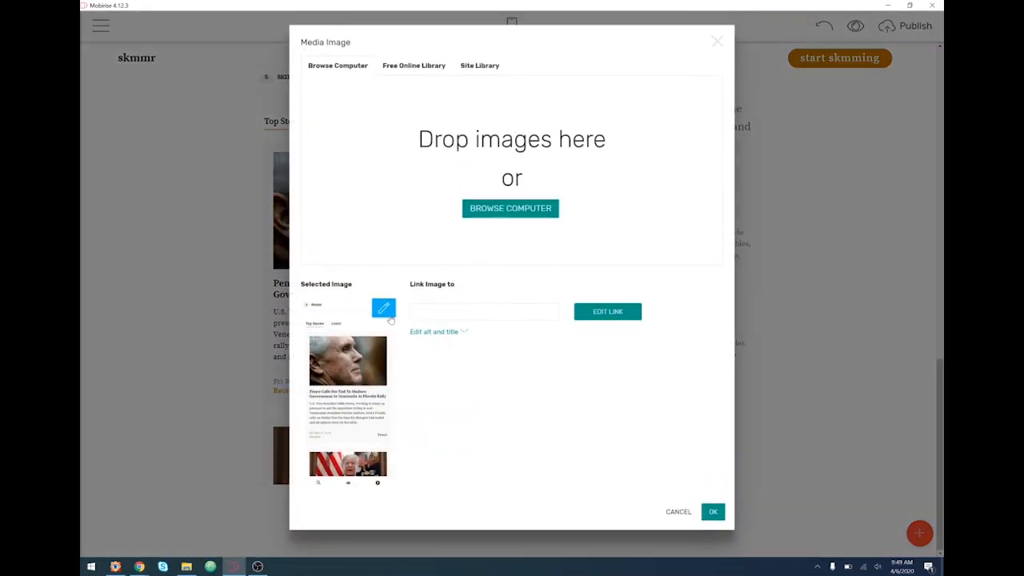
pyautogui.click(384, 308)
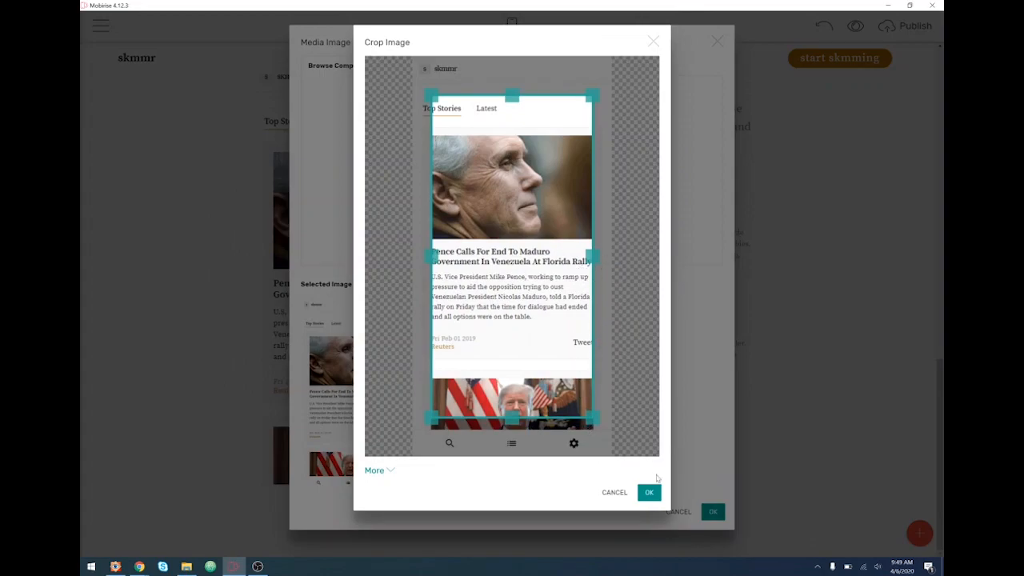
pyautogui.click(376, 471)
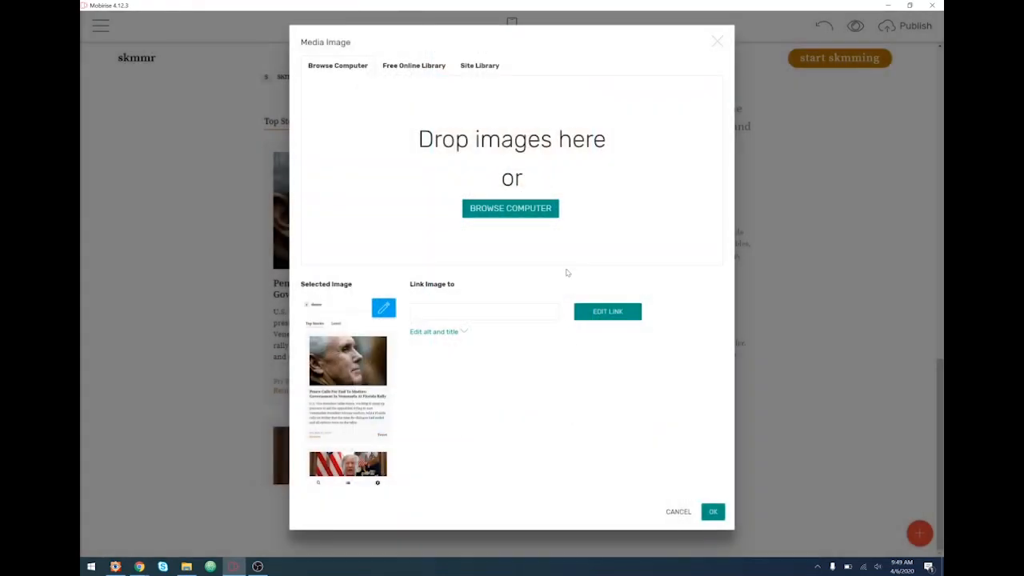
pyautogui.click(614, 521)
pyautogui.click(678, 516)
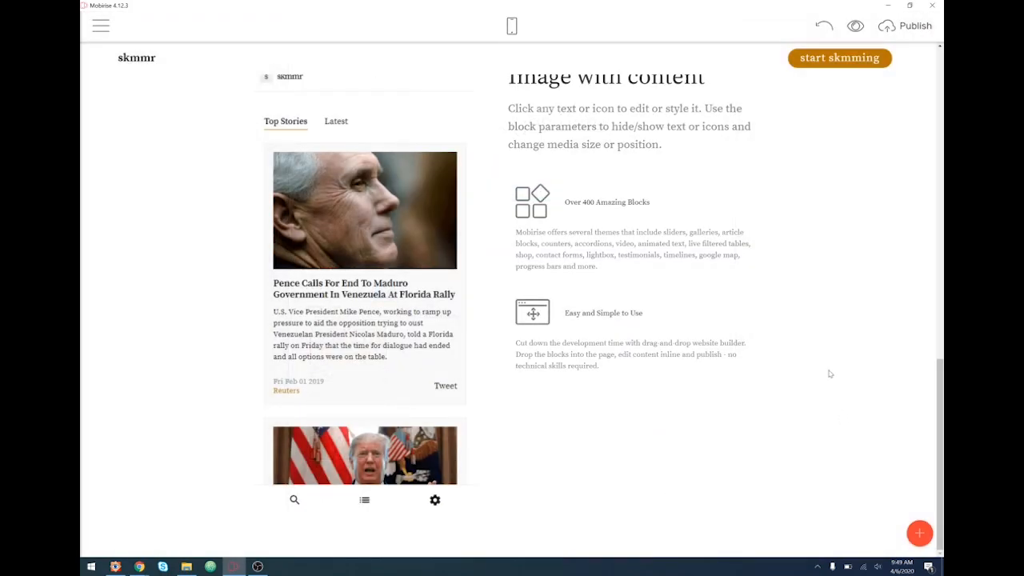
# - Replace the block's app screenshot with the phone mockup image already stored in the site library
pyautogui.click(416, 296)
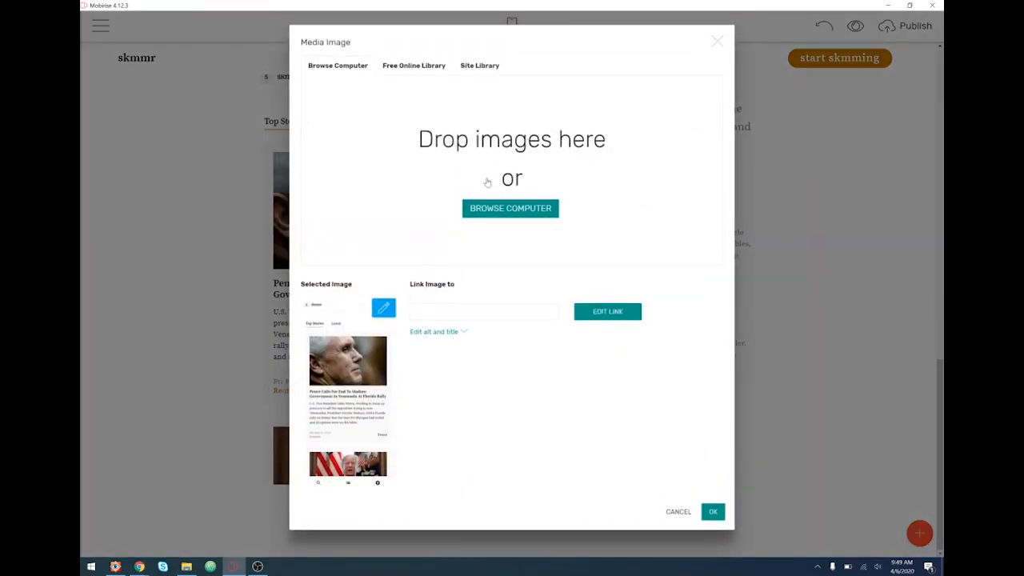
pyautogui.click(474, 68)
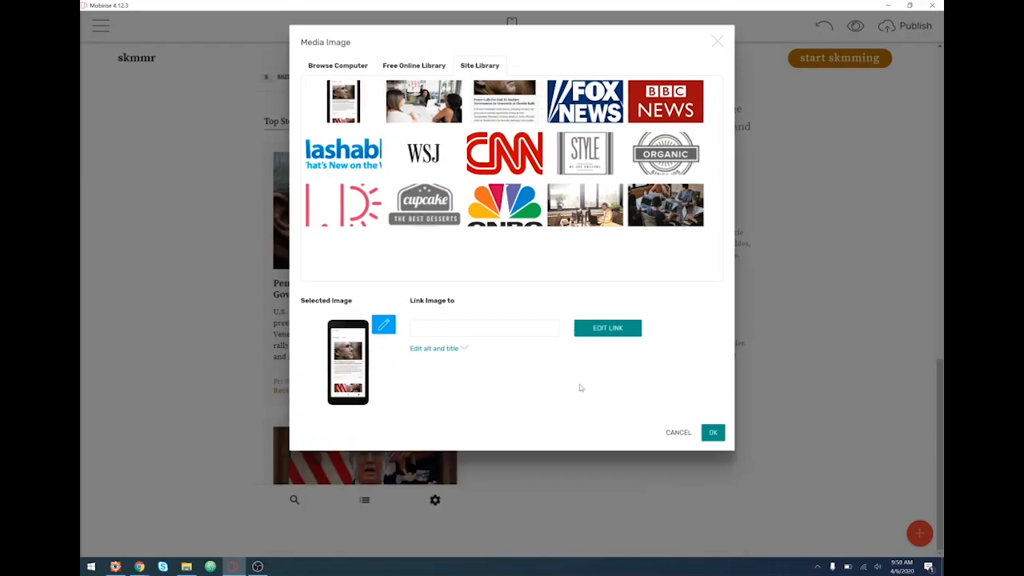
pyautogui.click(713, 432)
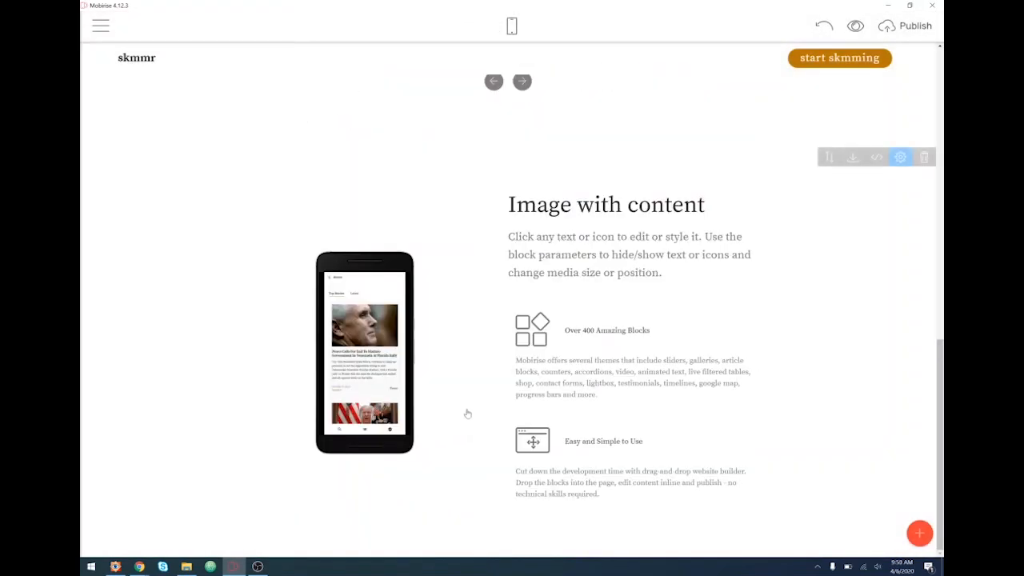
pyautogui.click(405, 336)
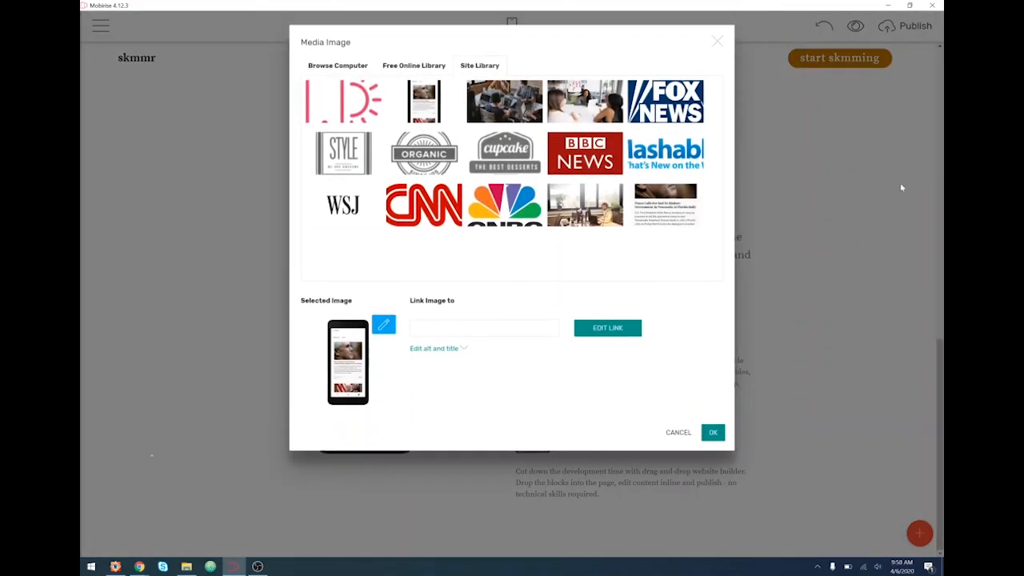
pyautogui.click(716, 41)
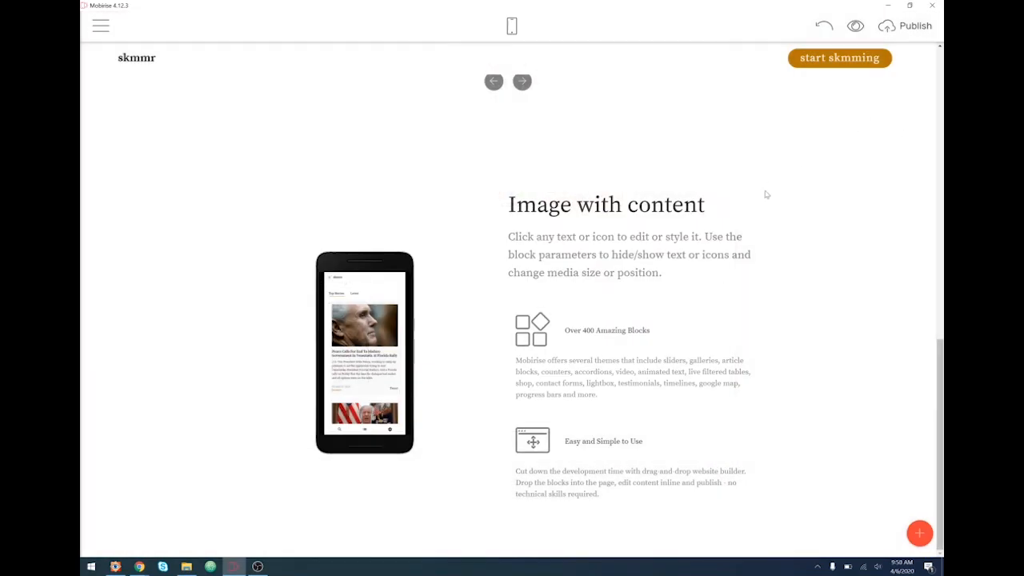
# - Enlarge the phone mockup by raising the block's media size to roughly three quarters of its range
pyautogui.click(900, 157)
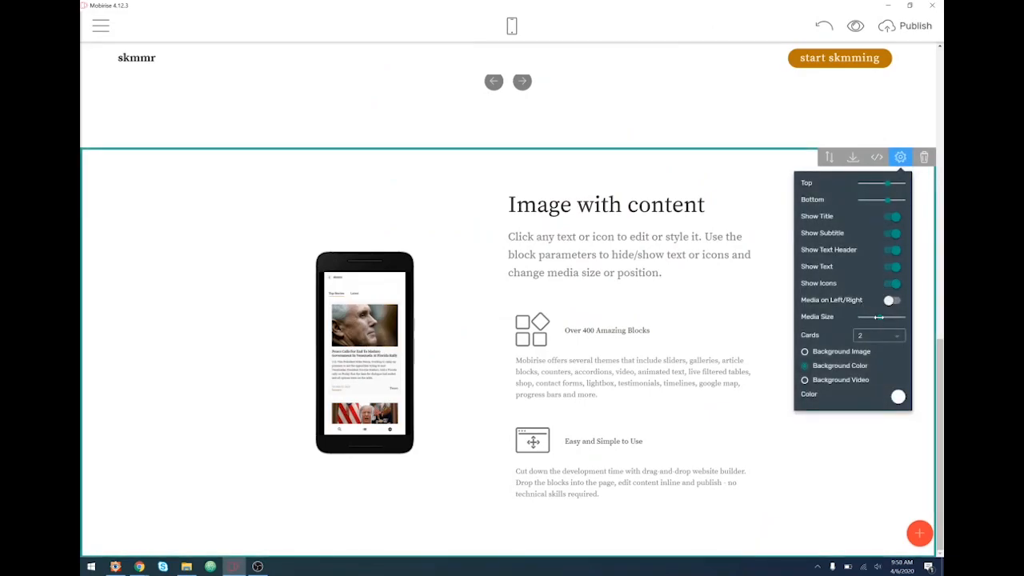
pyautogui.moveTo(879, 316); pyautogui.dragTo(892, 319)
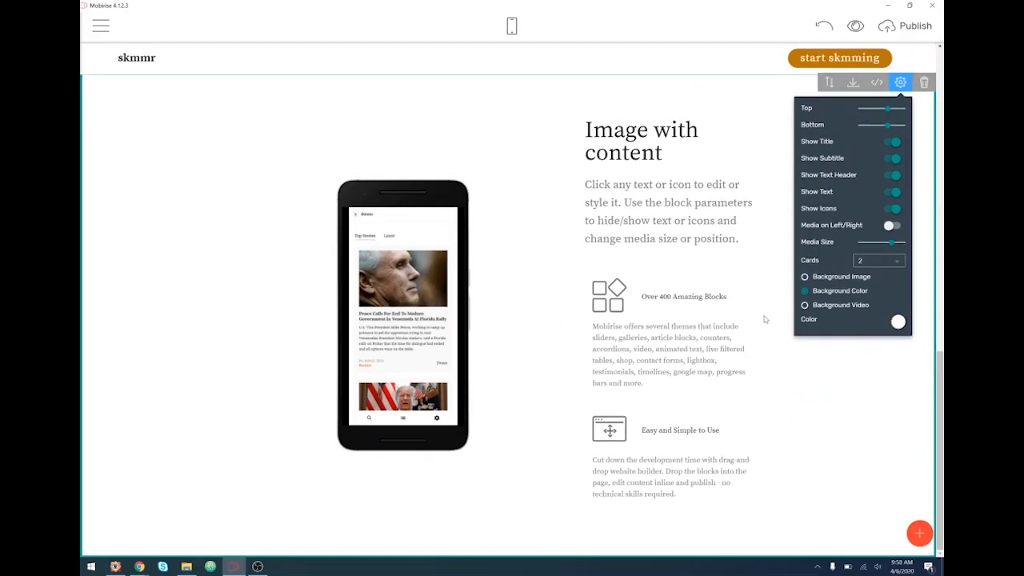
# - Crop the phone mockup image closely around the phone's outline, cutting away the wide empty side margins, and apply it to the block
pyautogui.click(831, 404)
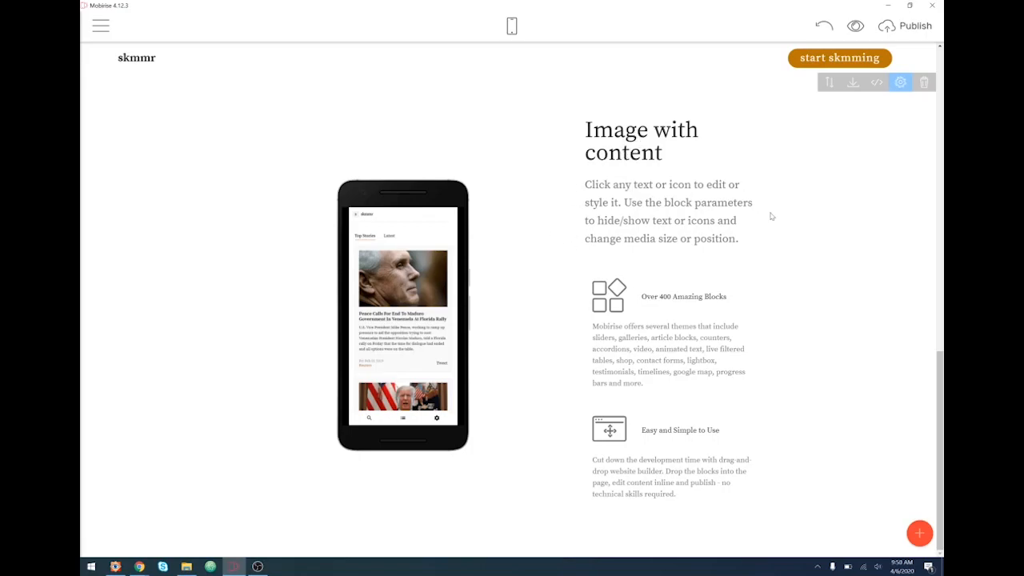
pyautogui.scroll(4, 777, 261)
pyautogui.scroll(-3, 793, 297)
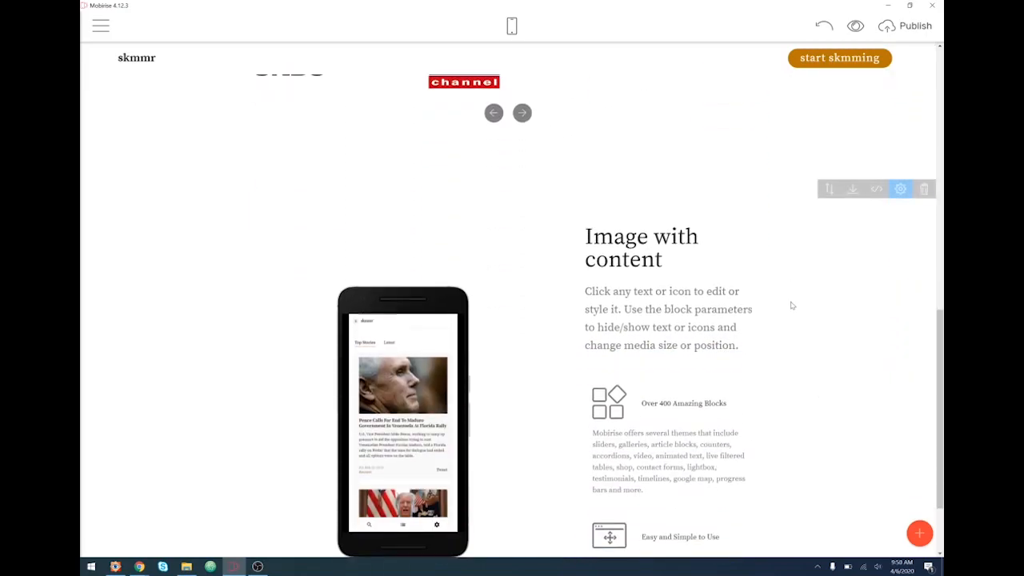
pyautogui.scroll(-2, 790, 302)
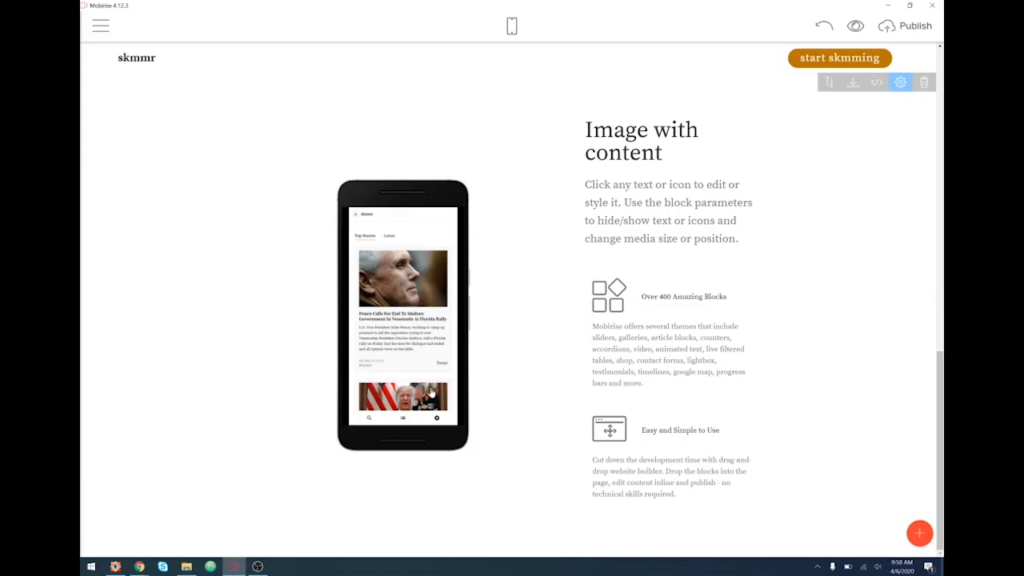
pyautogui.click(482, 364)
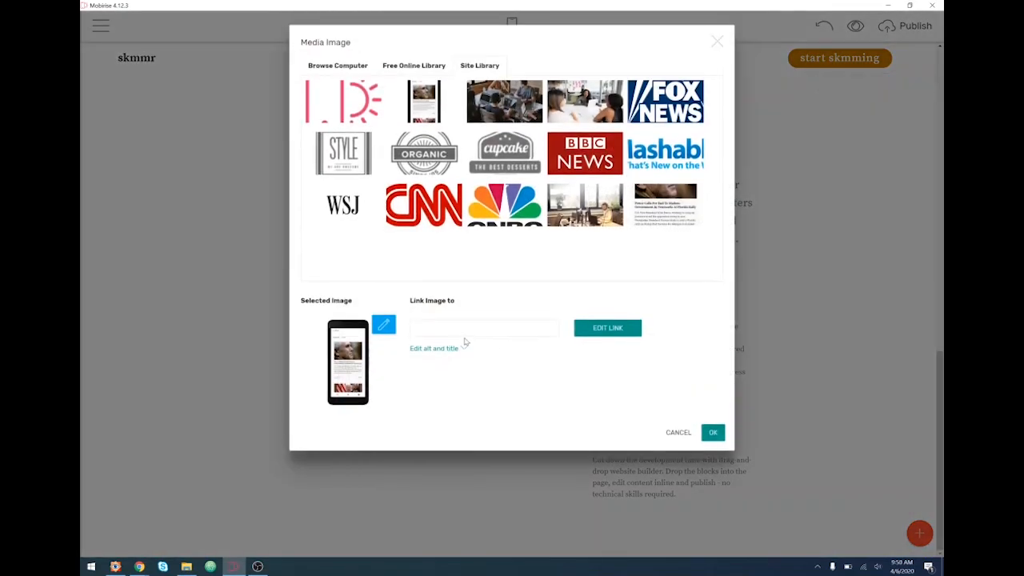
pyautogui.click(384, 327)
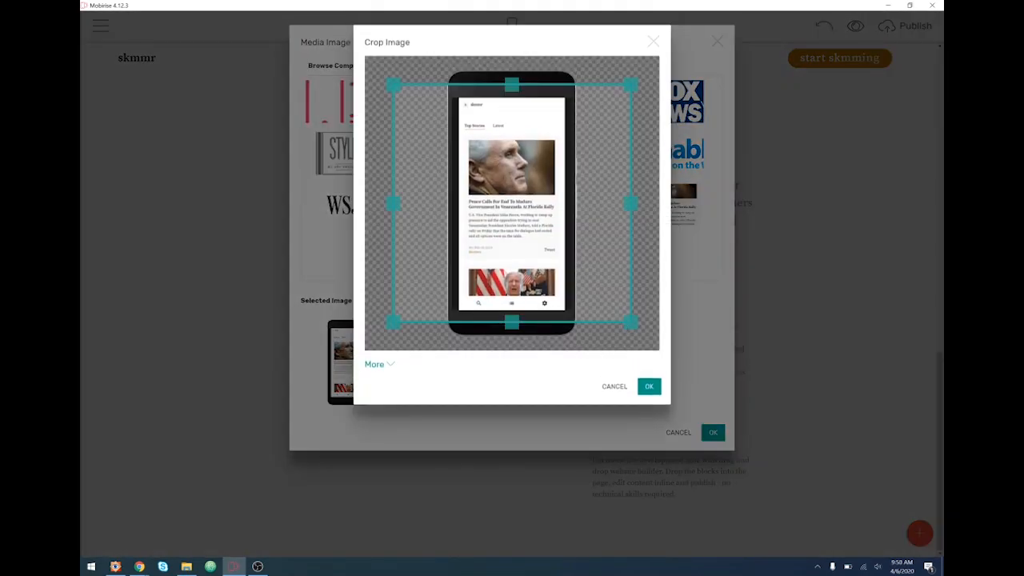
pyautogui.moveTo(513, 323); pyautogui.dragTo(513, 342)
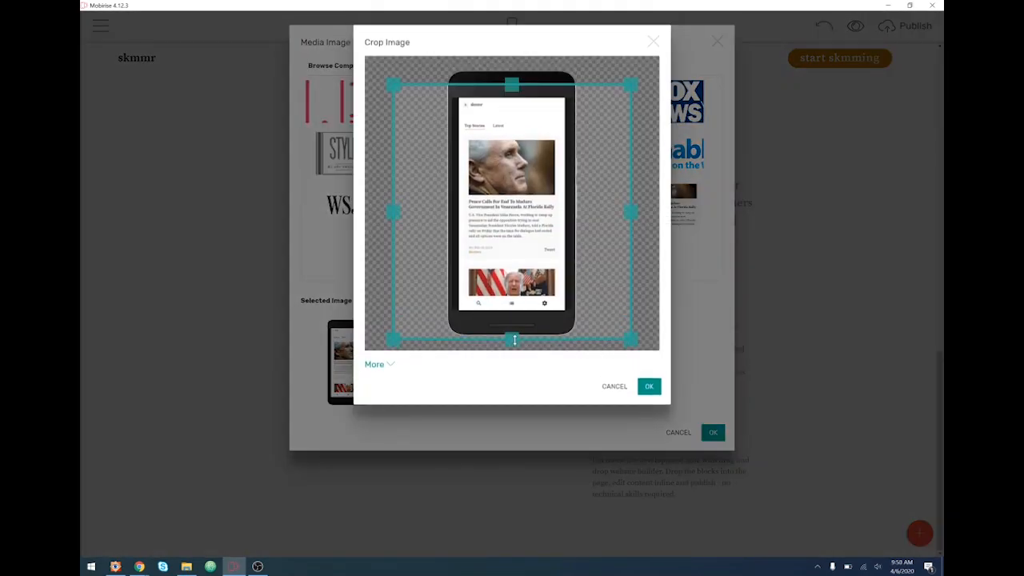
pyautogui.moveTo(612, 211); pyautogui.dragTo(588, 212)
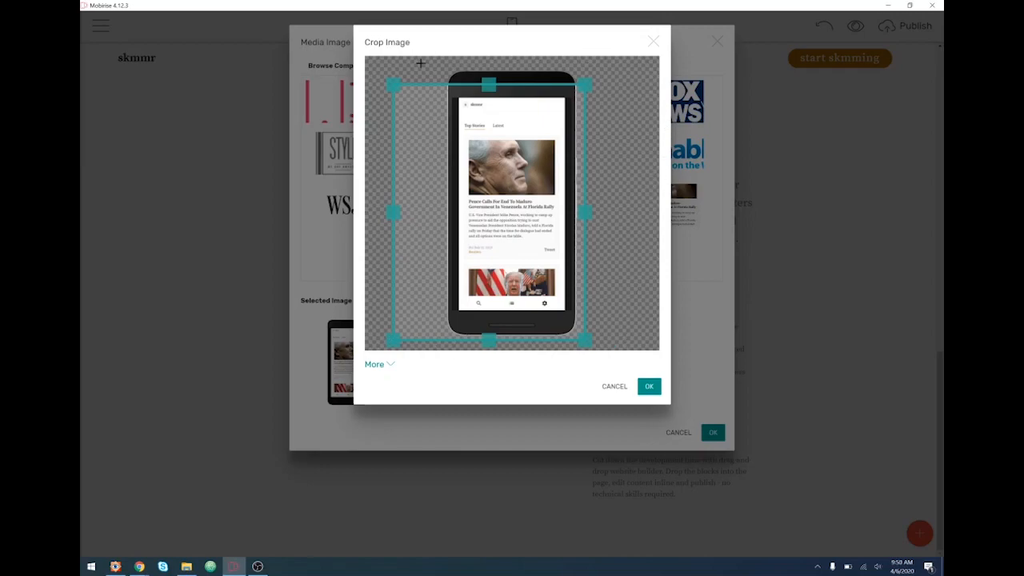
pyautogui.moveTo(490, 84); pyautogui.dragTo(498, 63)
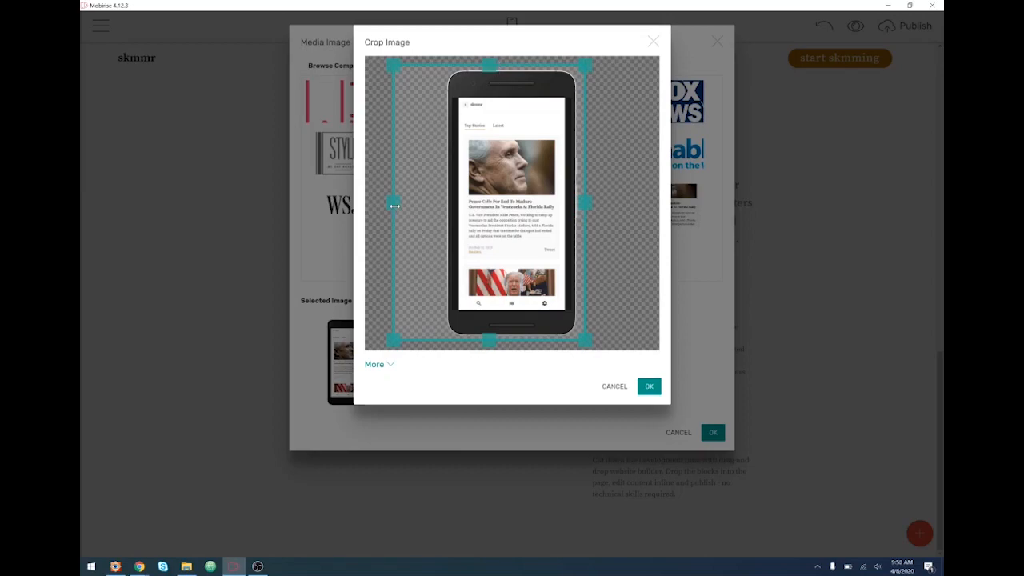
pyautogui.moveTo(412, 204); pyautogui.dragTo(442, 204)
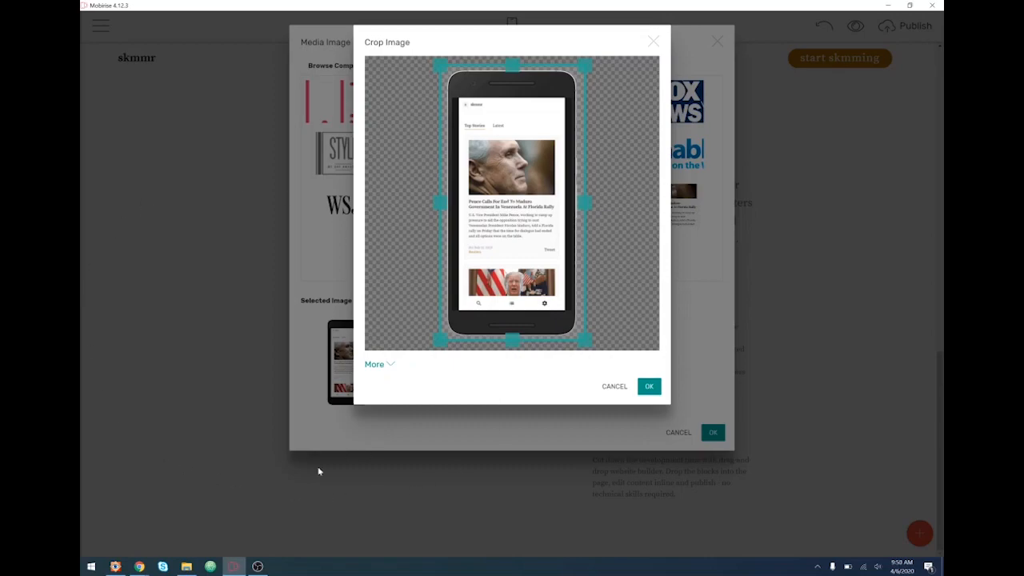
pyautogui.click(646, 392)
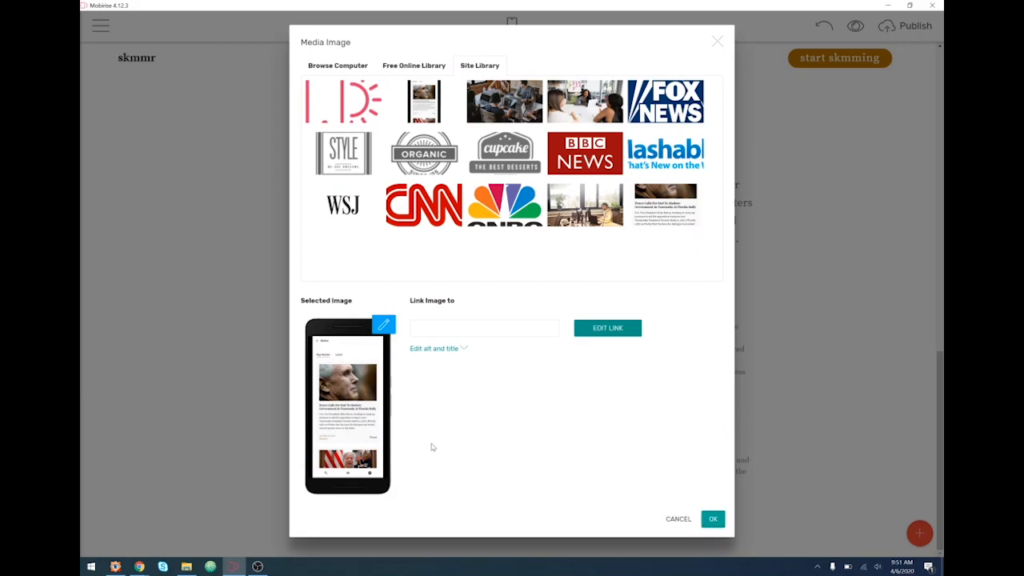
pyautogui.click(713, 518)
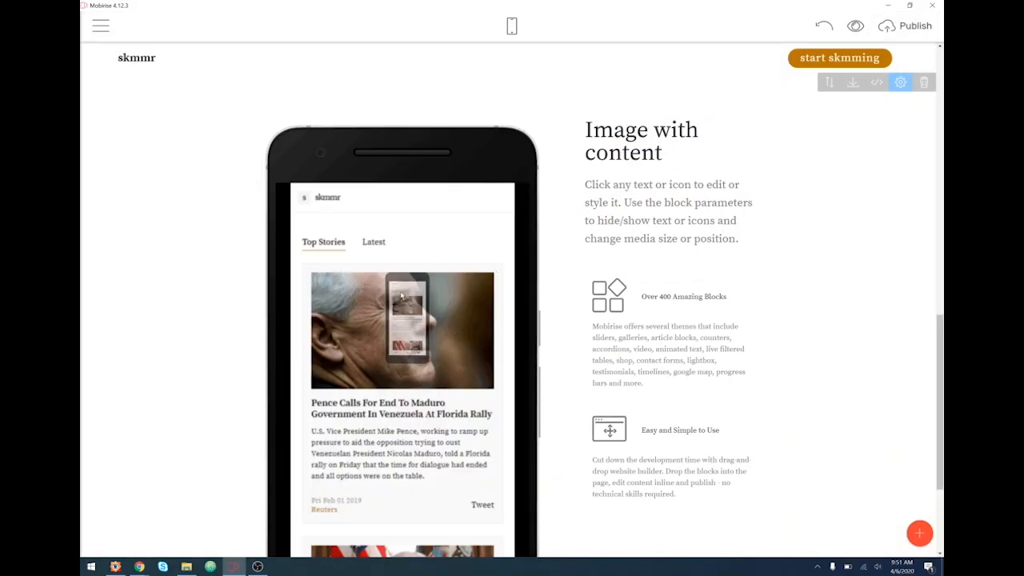
# - Reduce the "Image with content" block's media size to roughly a third of its range so the whole phone fits
pyautogui.scroll(2, 695, 323)
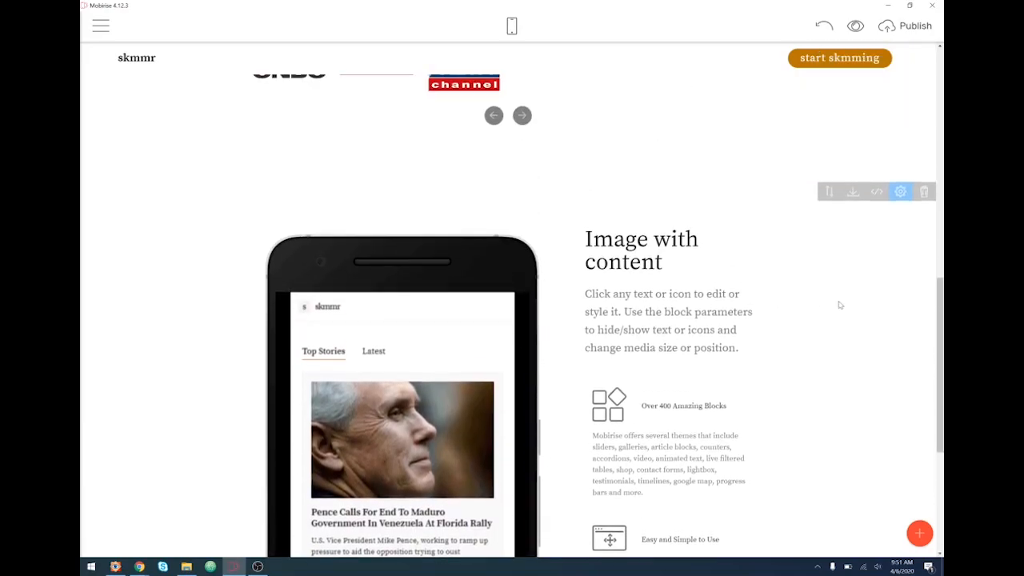
pyautogui.click(899, 192)
pyautogui.moveTo(890, 352); pyautogui.dragTo(879, 351)
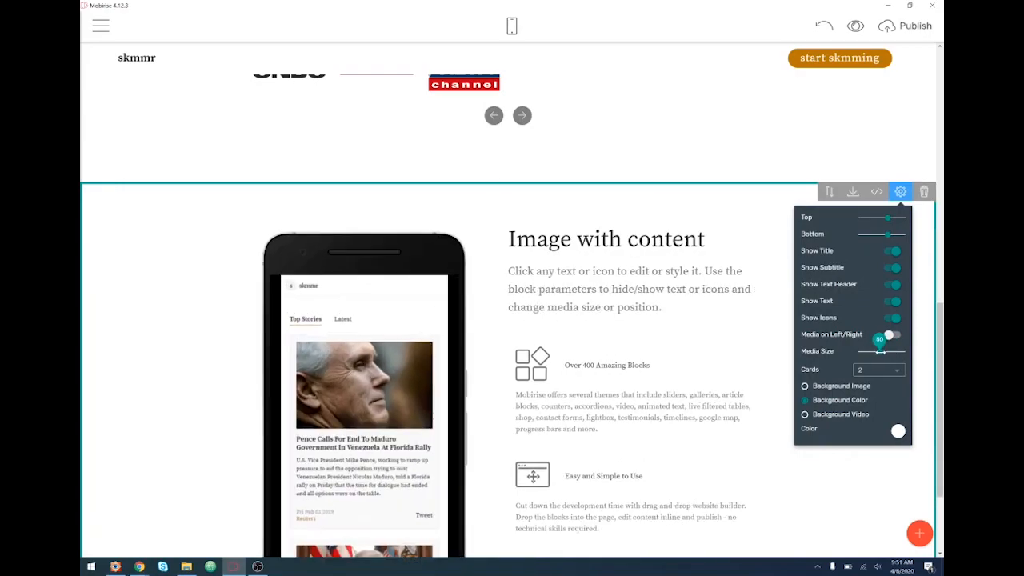
pyautogui.scroll(-3, 480, 288)
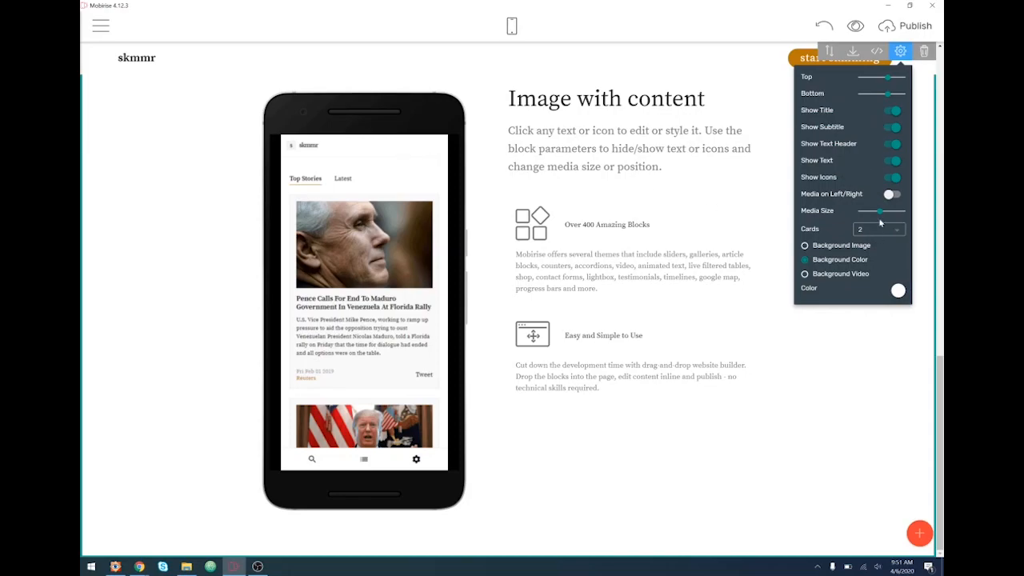
pyautogui.moveTo(879, 210); pyautogui.dragTo(871, 293)
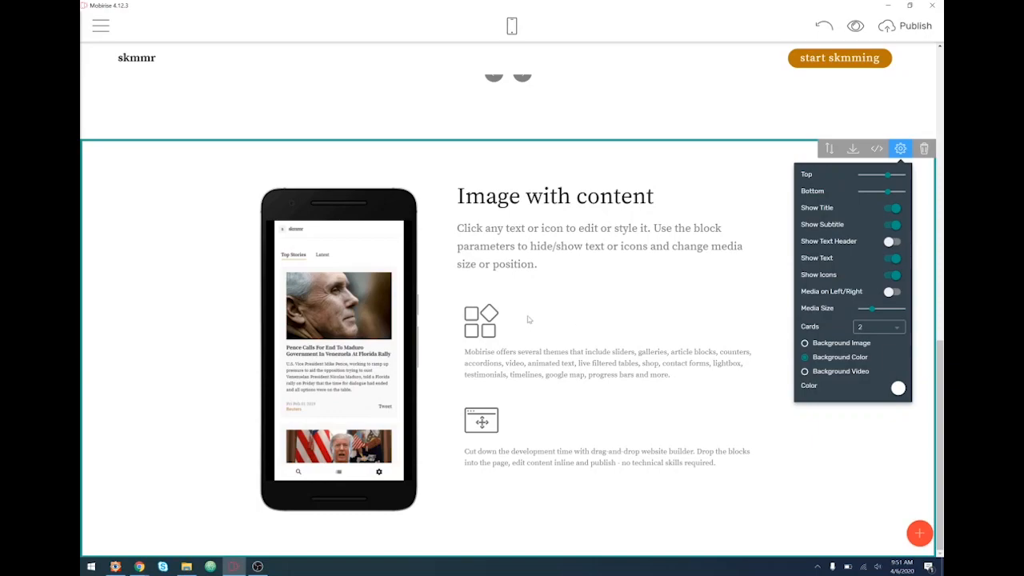
# - Turn the block's text headers back on, and try hiding its card text and icons before showing them again
pyautogui.click(890, 243)
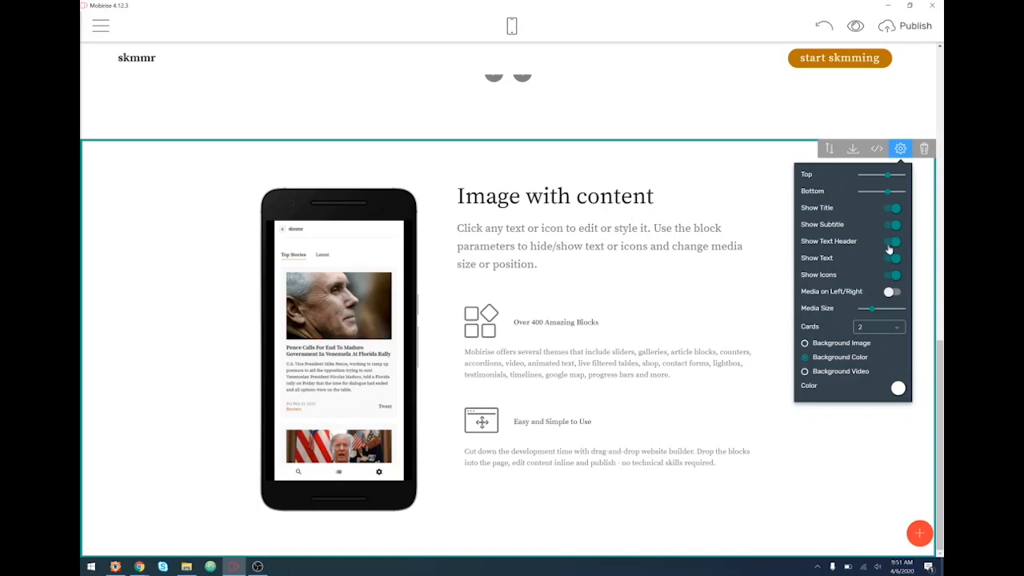
pyautogui.click(894, 260)
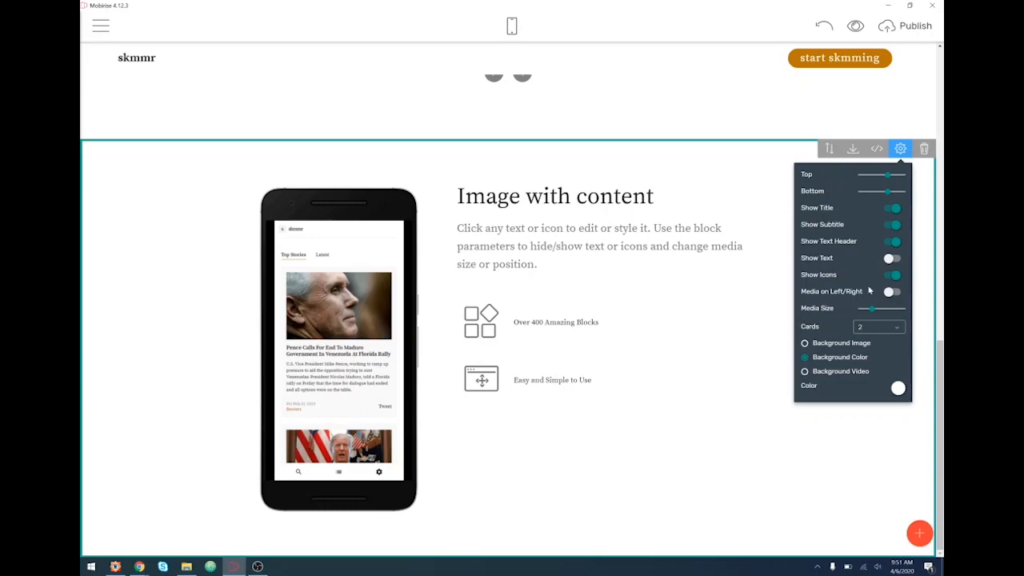
pyautogui.click(893, 279)
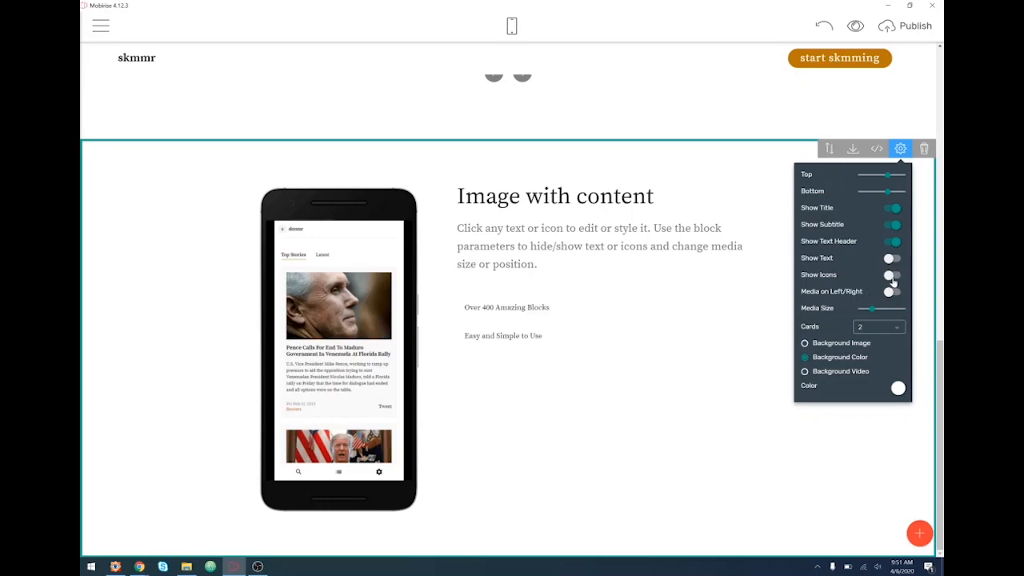
pyautogui.click(893, 277)
pyautogui.click(893, 260)
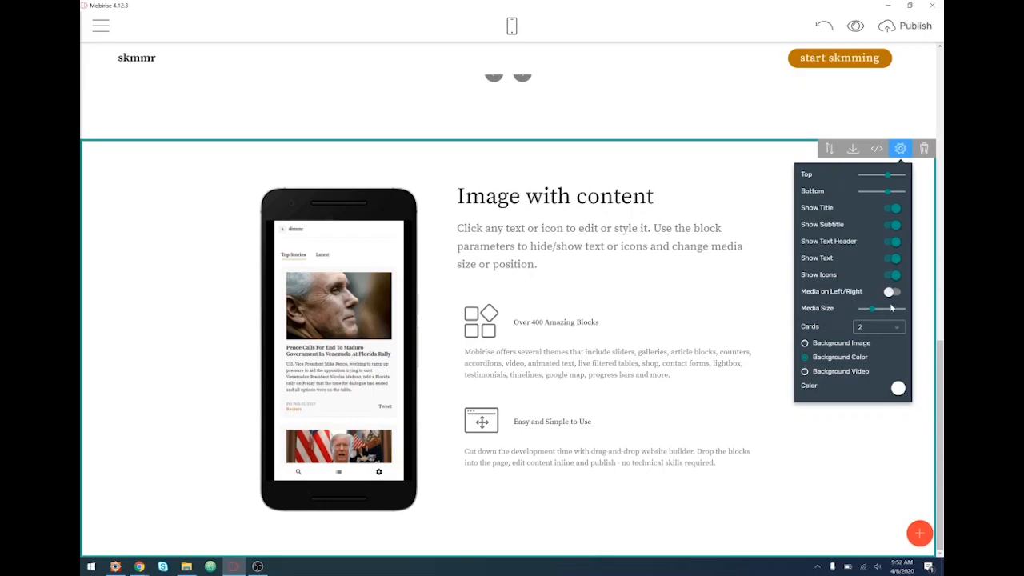
# - Try placing the phone mockup on the opposite side of the block's text, and switch it back
pyautogui.click(892, 295)
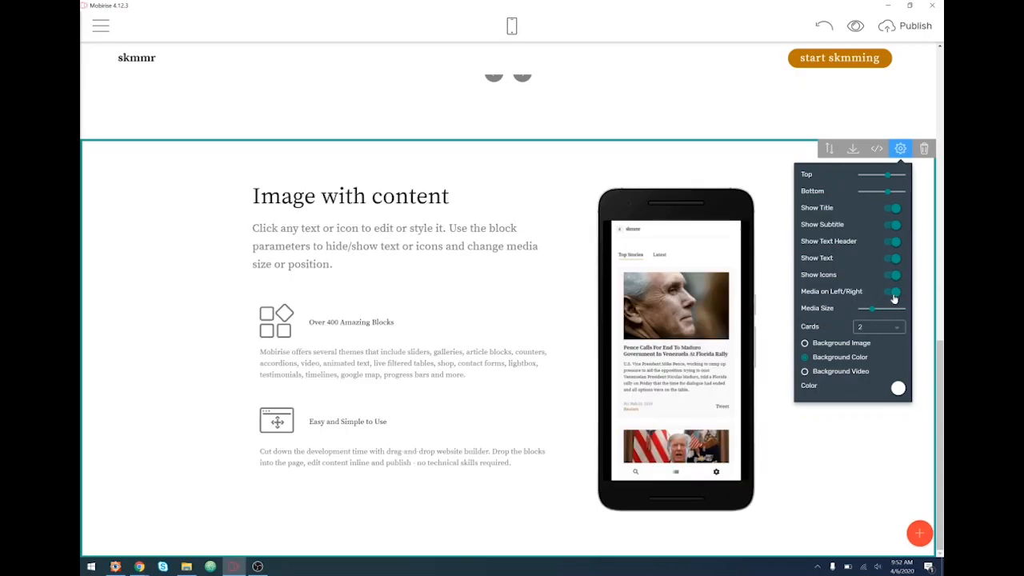
pyautogui.click(893, 294)
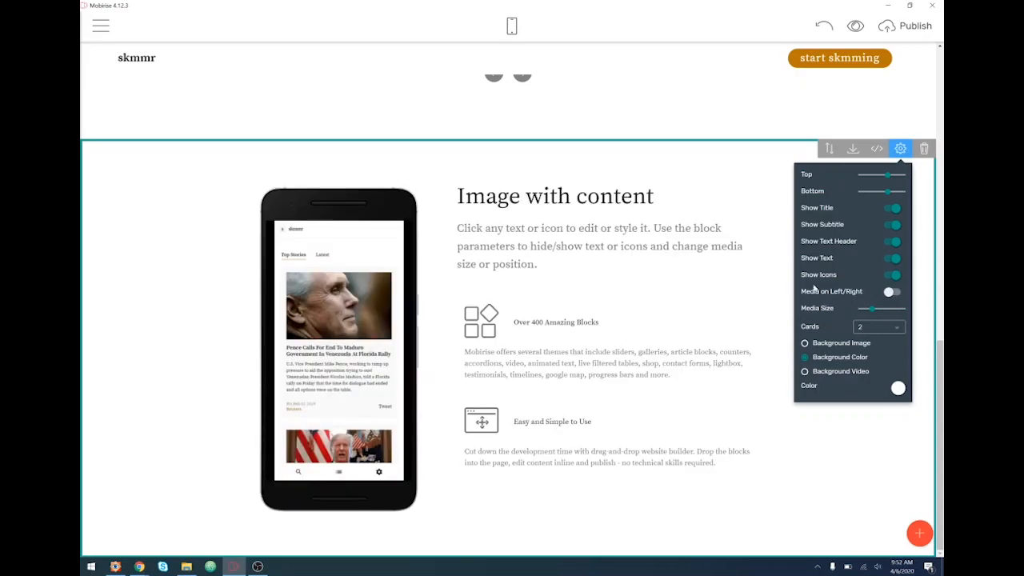
pyautogui.scroll(4, 485, 226)
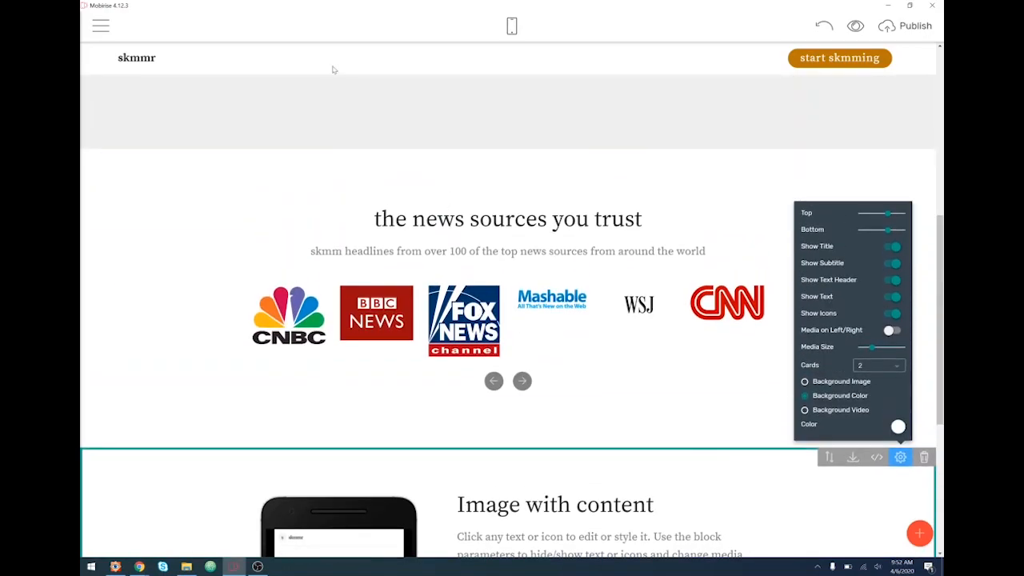
# - Try the Image with content block with 1 card, and return it to 2 cards
pyautogui.scroll(6, 446, 119)
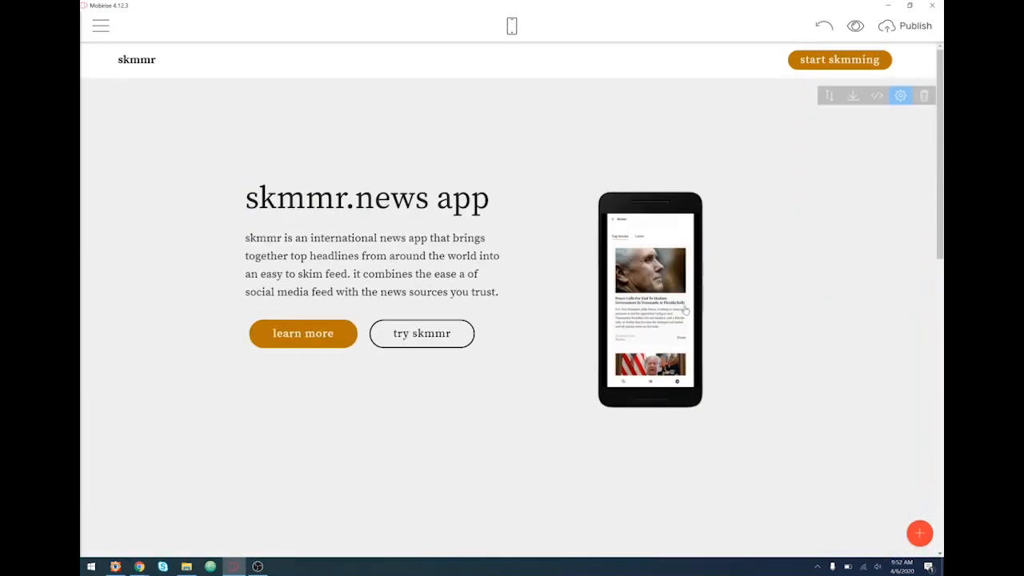
pyautogui.scroll(-6, 681, 314)
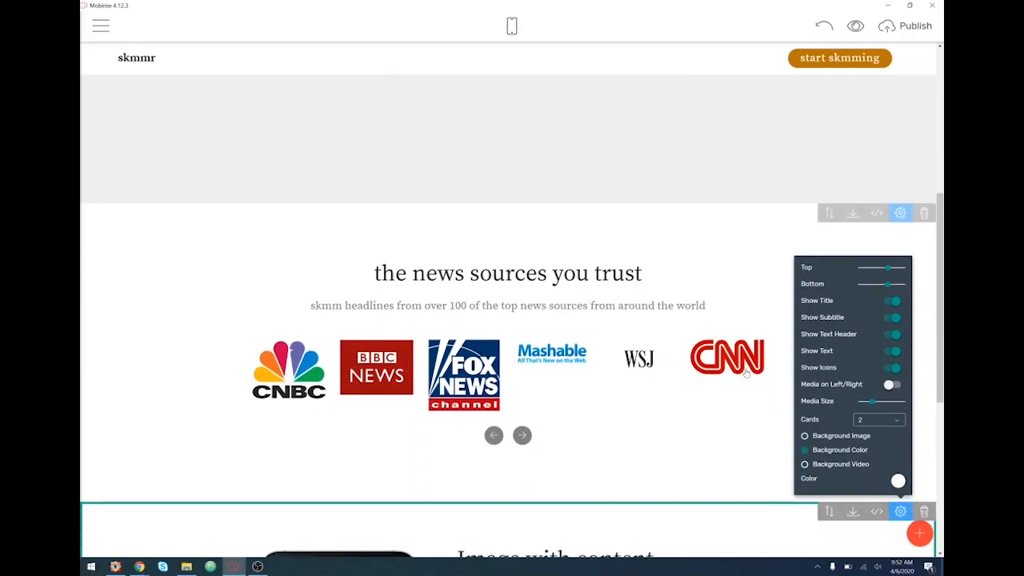
pyautogui.scroll(-1, 749, 371)
pyautogui.scroll(-2, 749, 371)
pyautogui.scroll(-2, 261, 388)
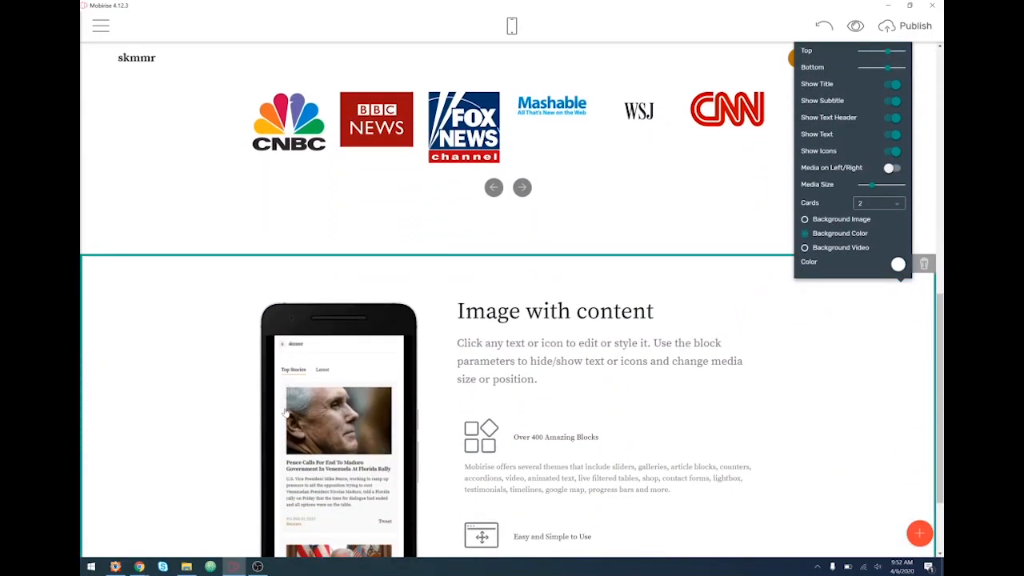
pyautogui.scroll(-1, 324, 401)
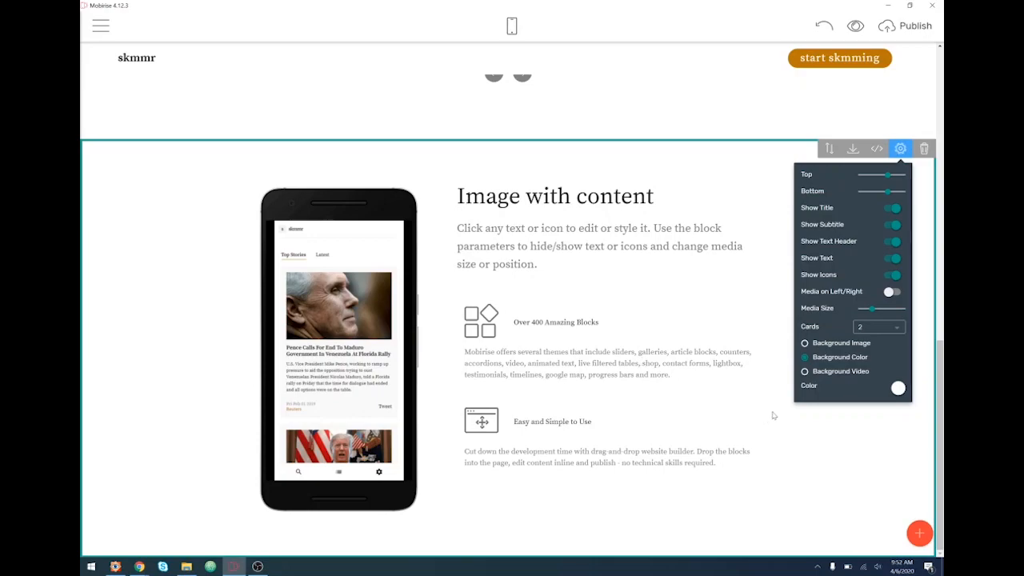
pyautogui.click(893, 329)
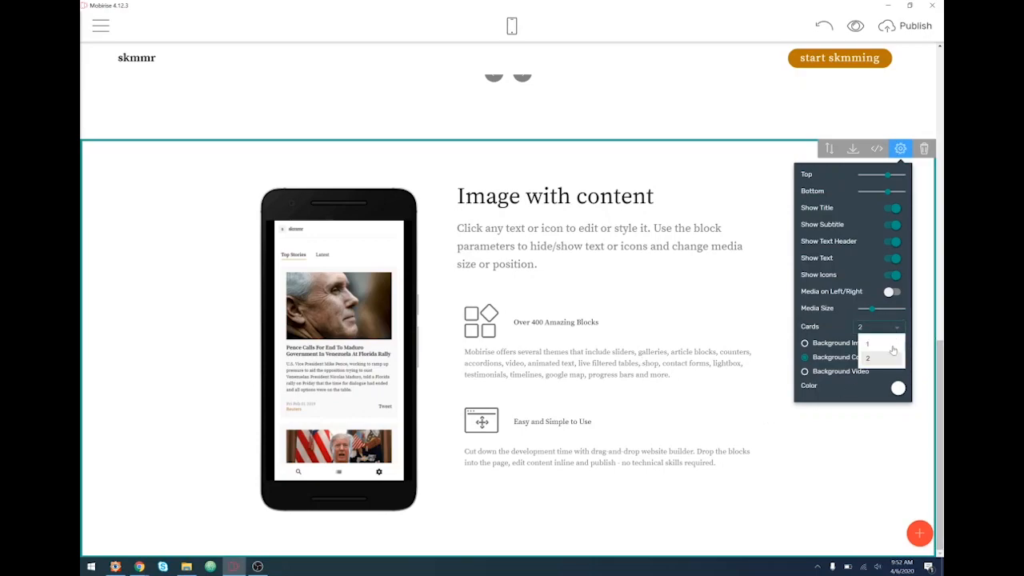
pyautogui.click(888, 342)
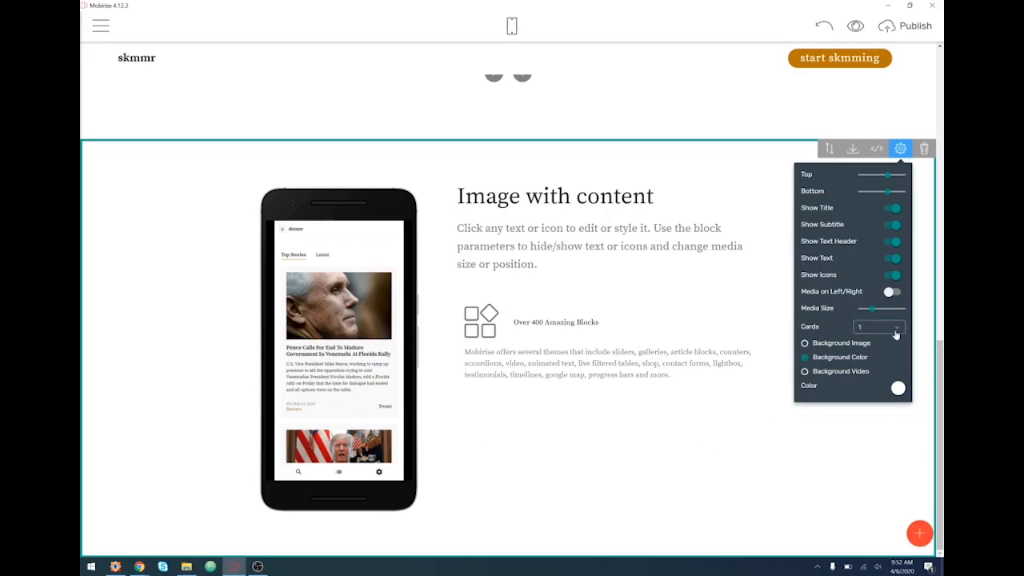
pyautogui.click(896, 332)
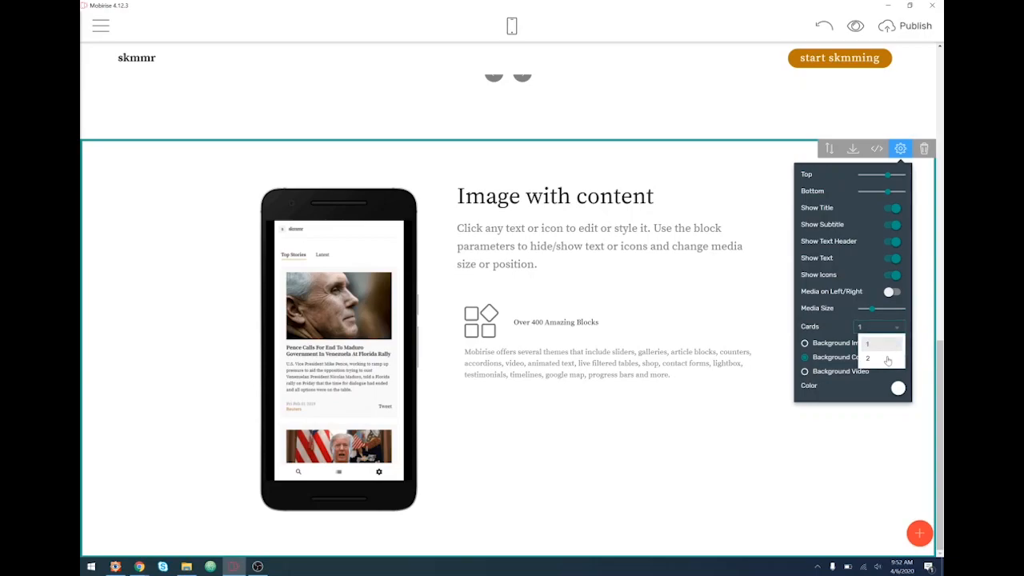
pyautogui.click(888, 356)
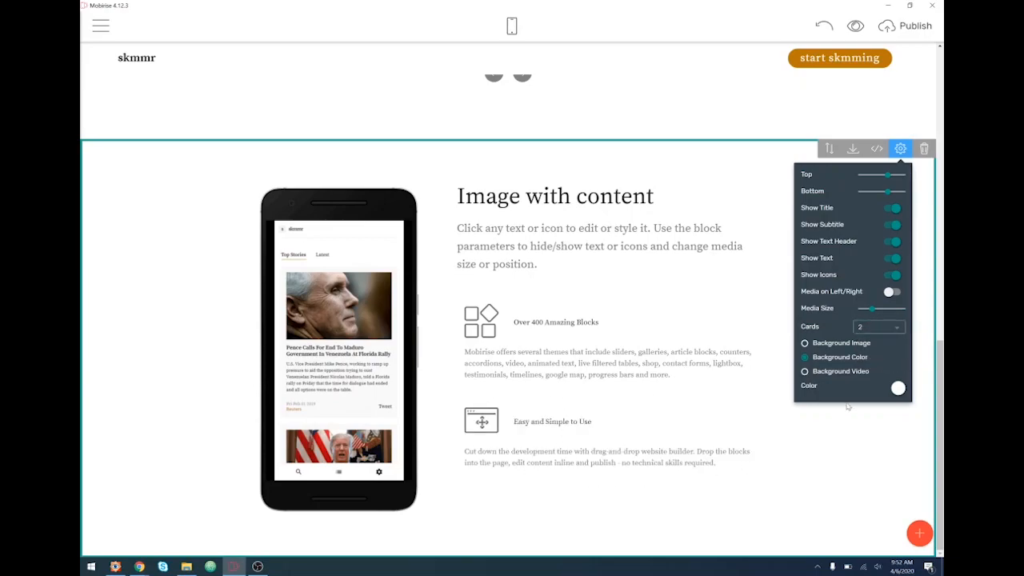
pyautogui.moveTo(871, 309); pyautogui.dragTo(872, 311)
# - Replace the "Image with content" heading with "a social media-like feed perfect for skmming"
pyautogui.click(653, 197)
pyautogui.moveTo(654, 196); pyautogui.dragTo(456, 197)
pyautogui.scroll(5, 483, 254)
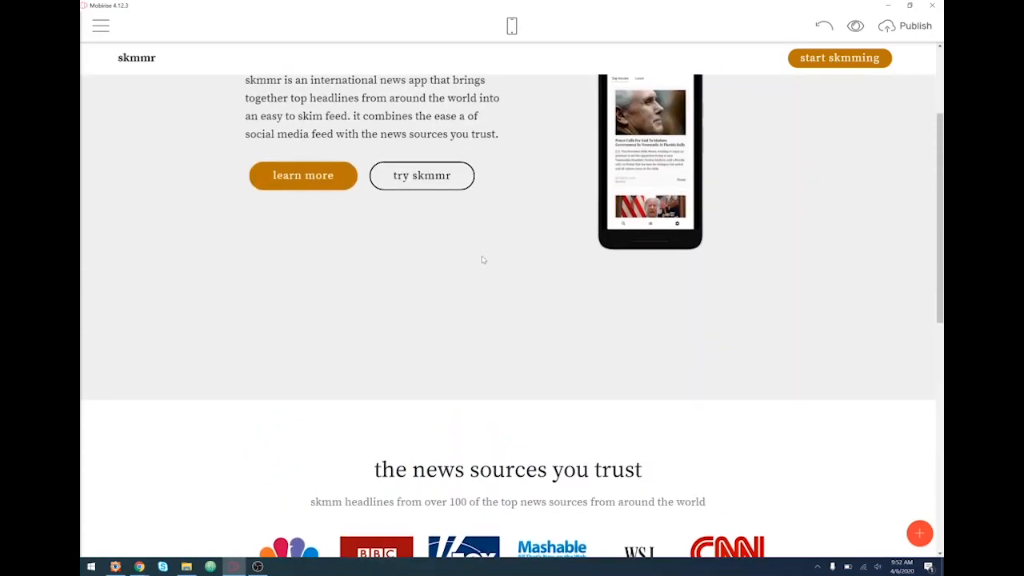
pyautogui.scroll(1, 487, 344)
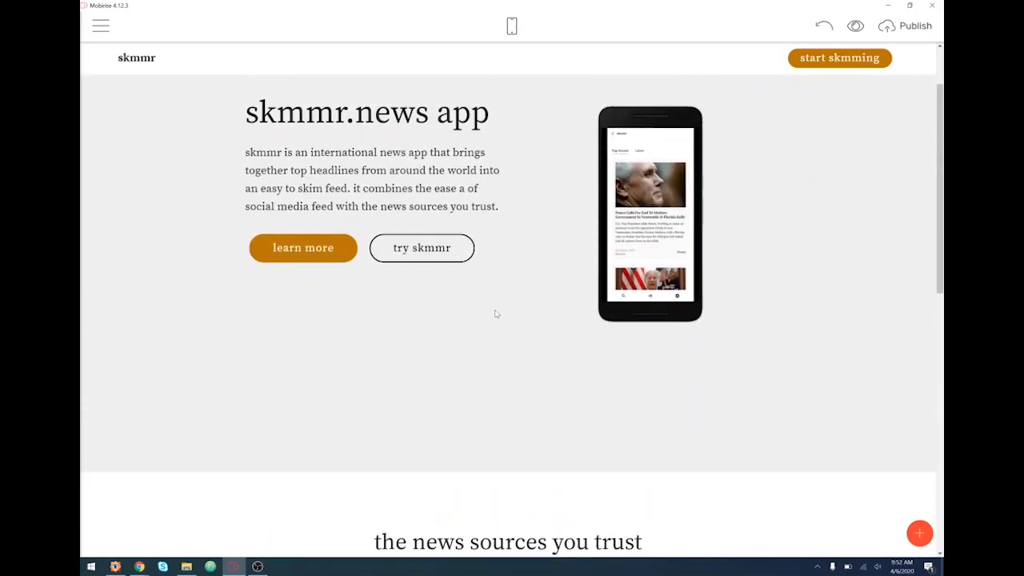
pyautogui.scroll(-6, 496, 312)
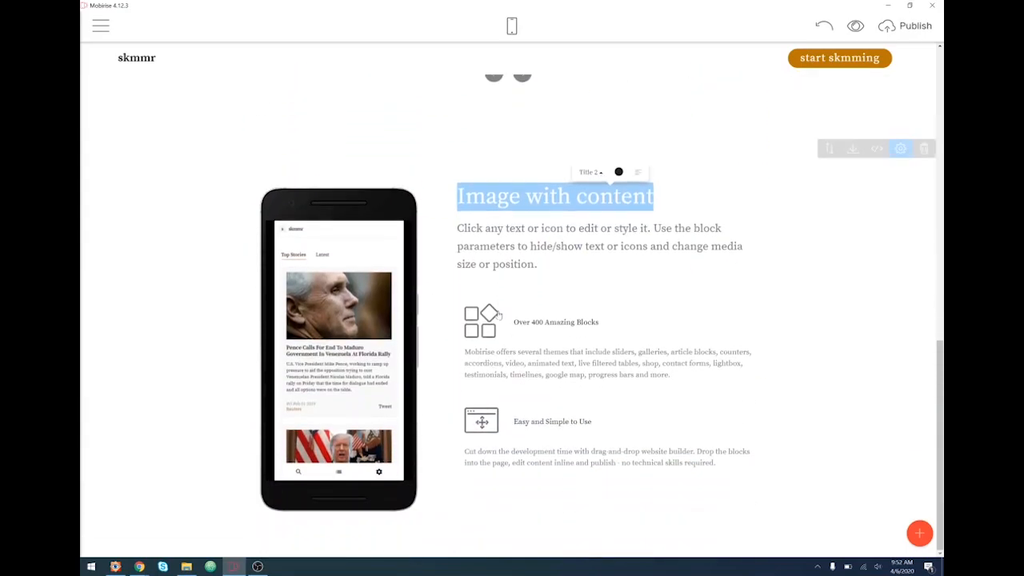
pyautogui.scroll(1, 504, 313)
pyautogui.scroll(-1, 506, 313)
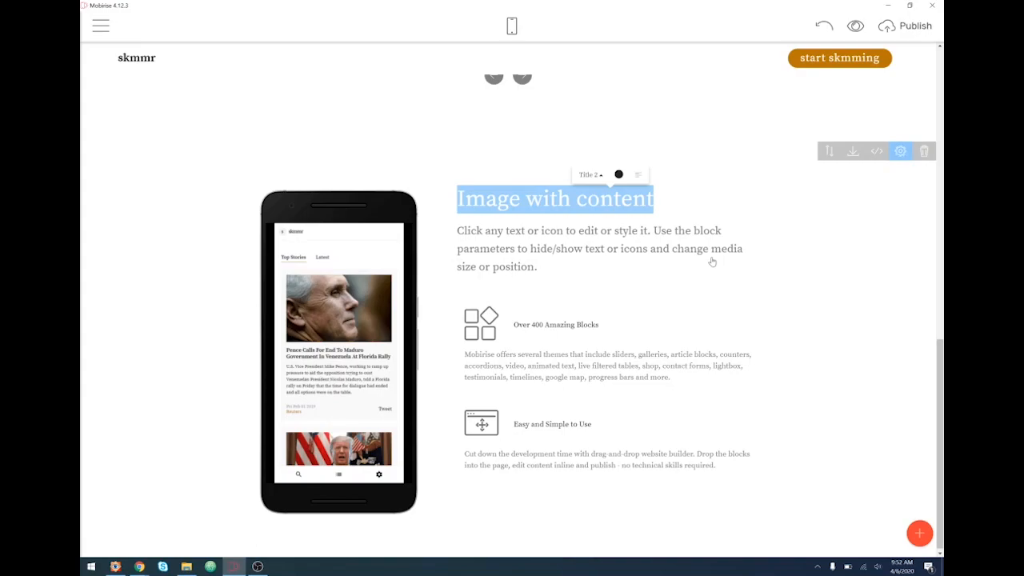
pyautogui.write('a social ')
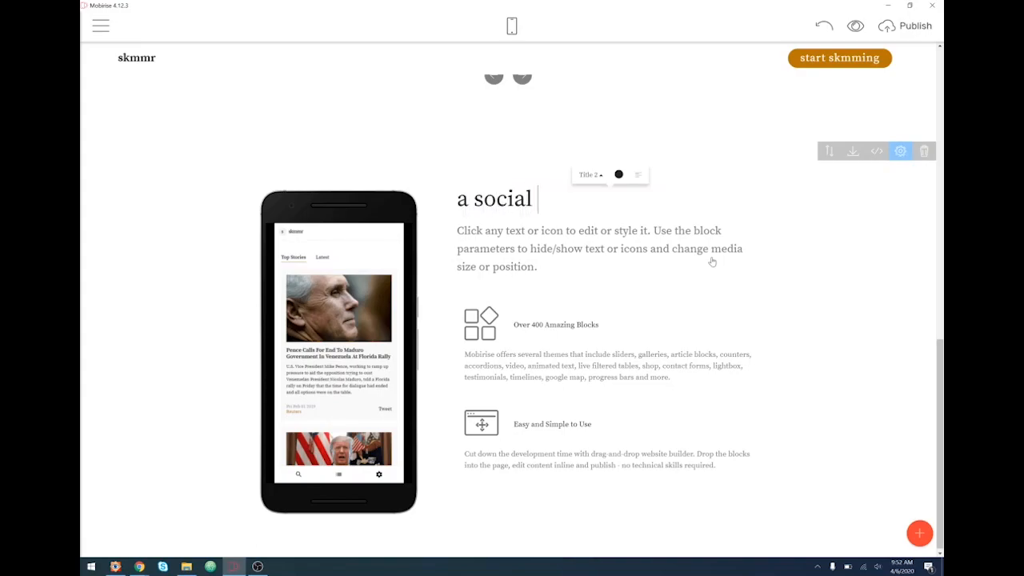
pyautogui.write('media like')
pyautogui.press('BackSpace')
pyautogui.press('BackSpace')
pyautogui.press('BackSpace')
pyautogui.press('BackSpace')
pyautogui.press('BackSpace')
pyautogui.press('BackSpace')
pyautogui.write('-like feed')
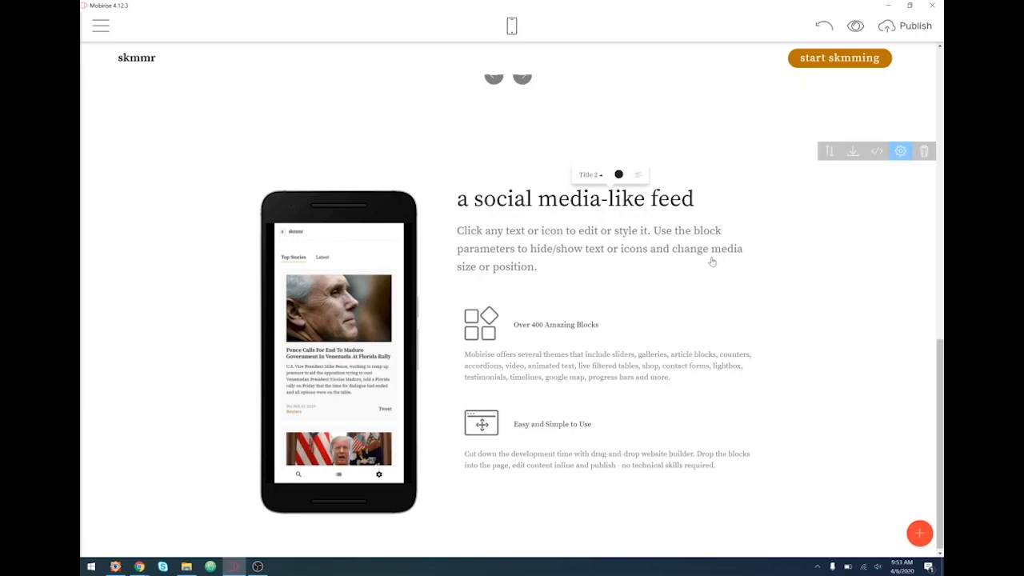
pyautogui.write(' perce')
pyautogui.press('BackSpace')
pyautogui.press('BackSpace')
pyautogui.write('fect for skim')
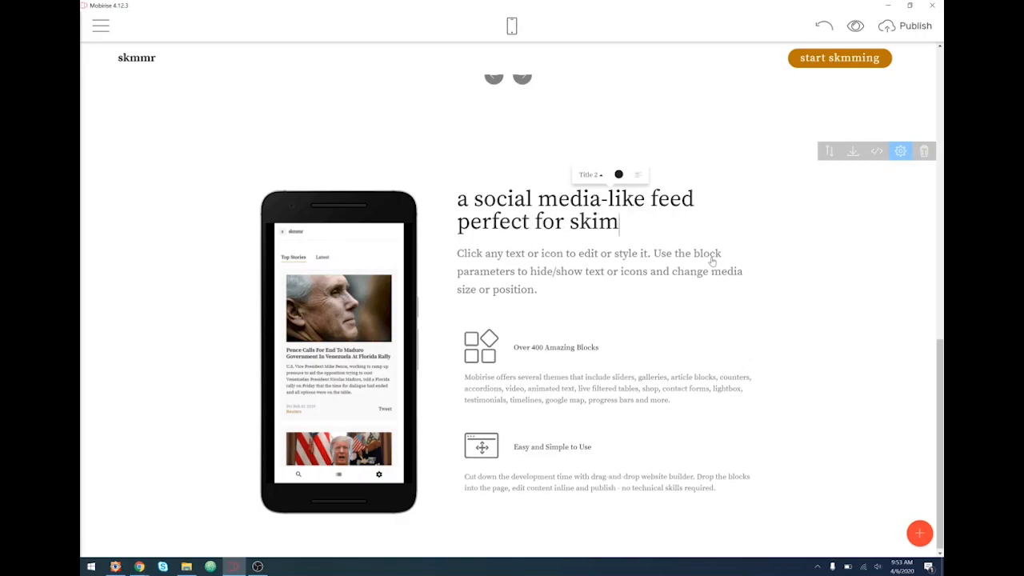
pyautogui.press('BackSpace')
pyautogui.press('BackSpace')
pyautogui.write('mming')
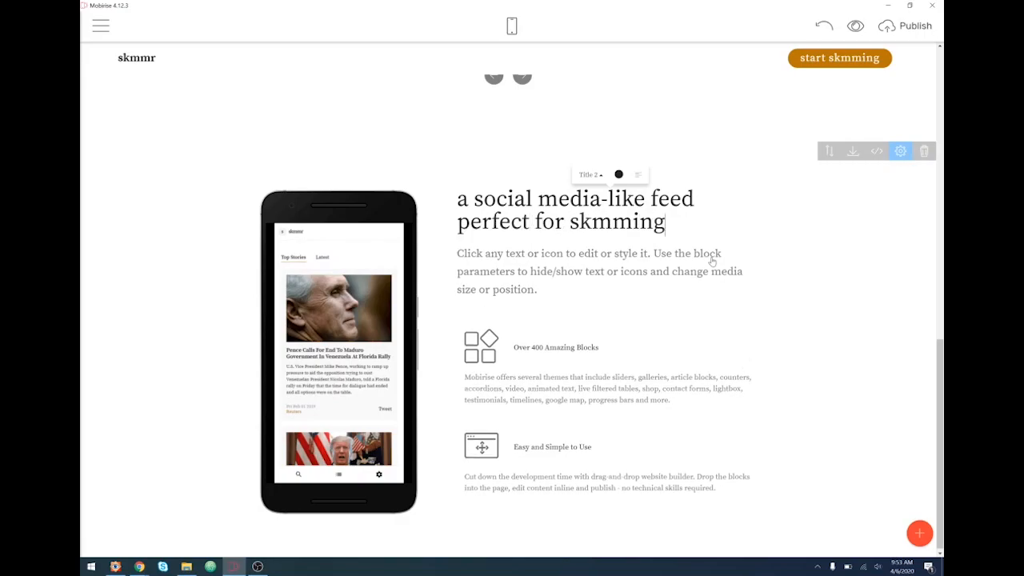
# - Switch to the skmmr.news page in Chrome and look through its Sources list up to the beginning
pyautogui.click(539, 291)
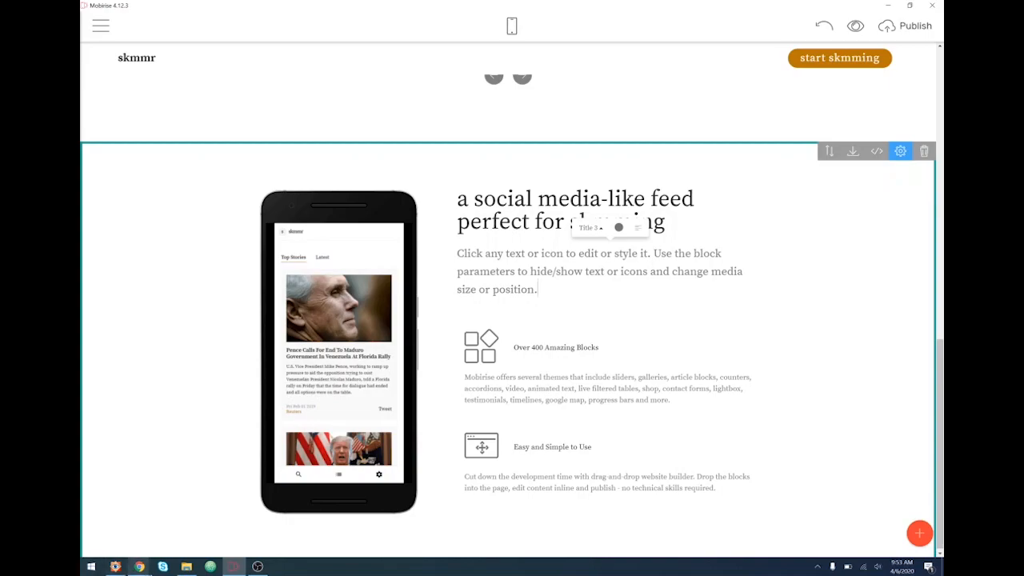
pyautogui.click(139, 566)
pyautogui.click(163, 566)
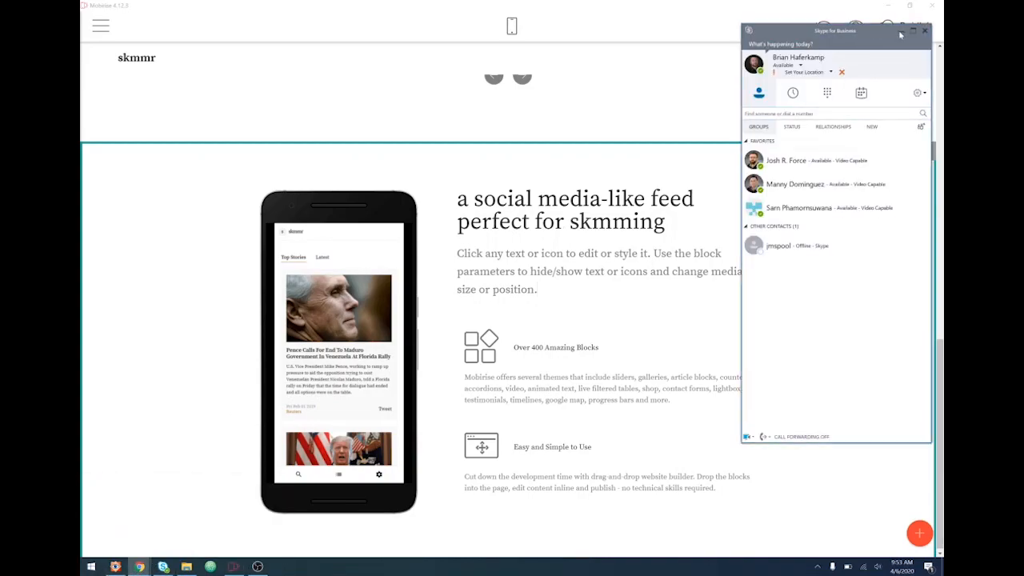
pyautogui.click(234, 566)
pyautogui.click(140, 566)
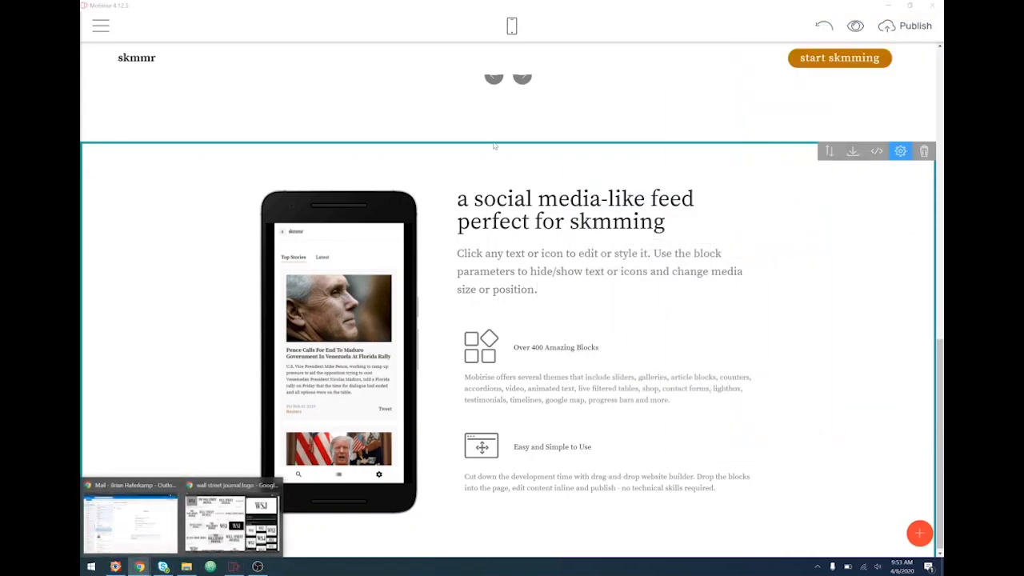
pyautogui.click(262, 512)
pyautogui.click(140, 8)
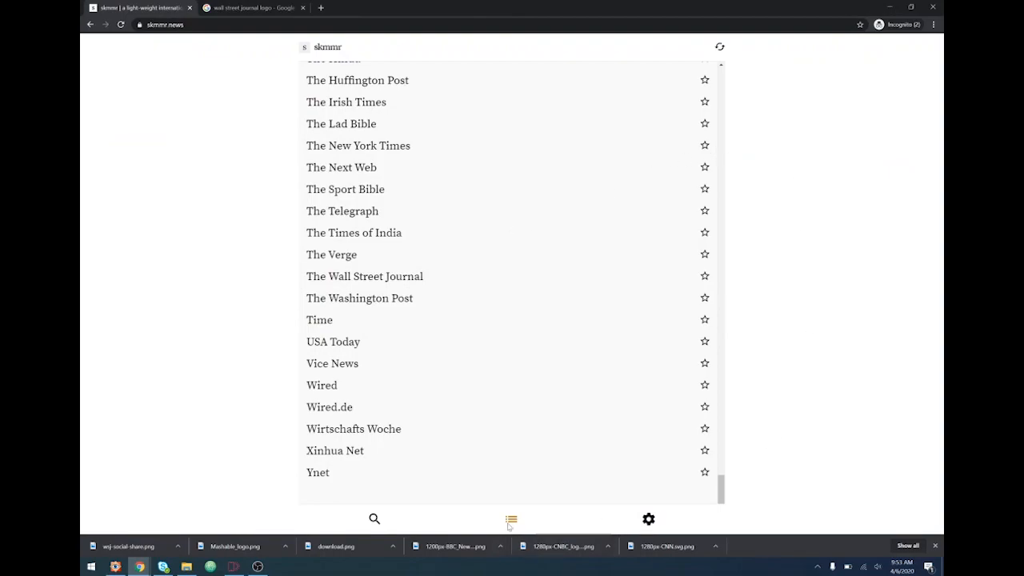
pyautogui.scroll(20, 626, 203)
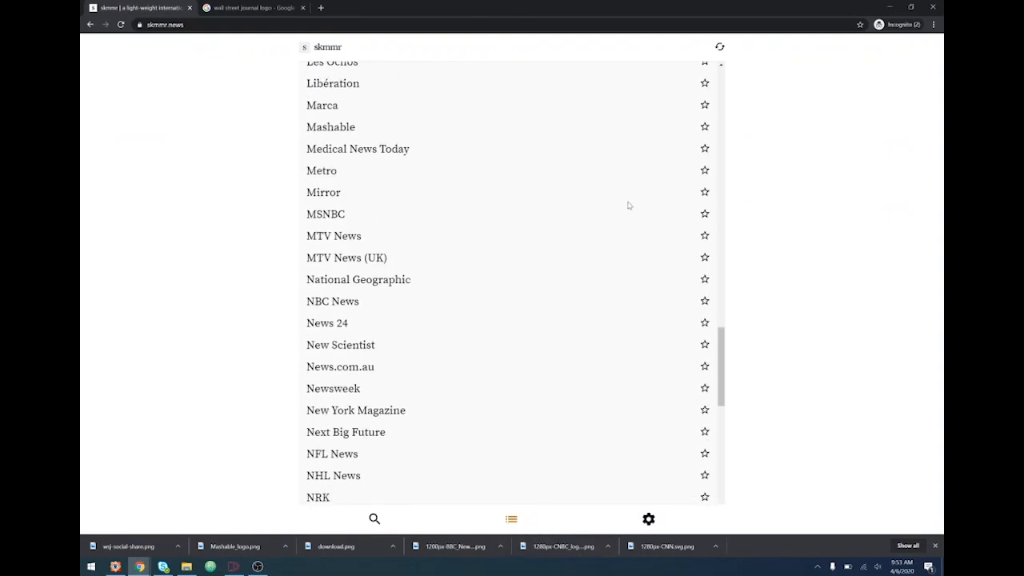
pyautogui.scroll(10, 628, 205)
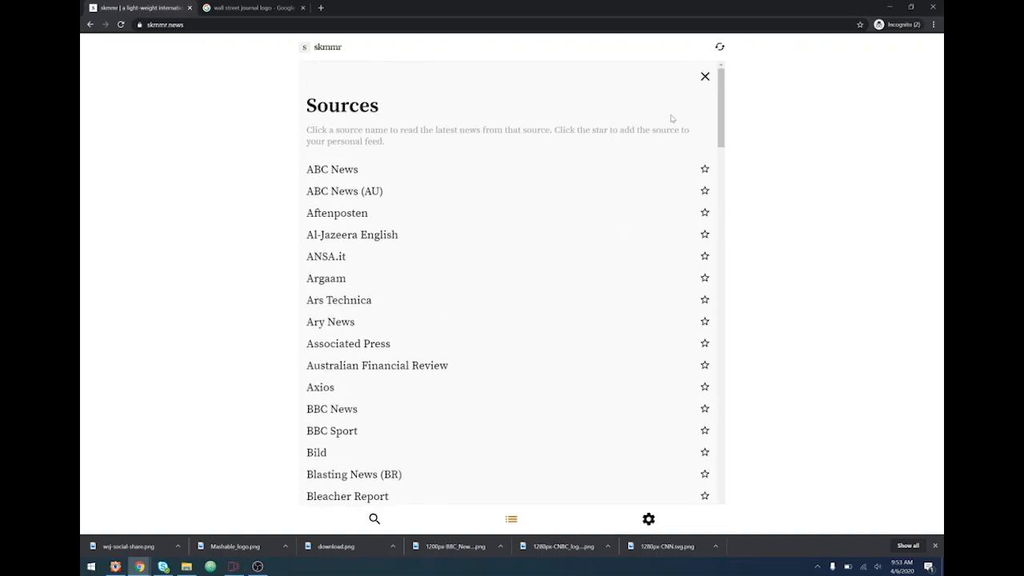
# - Open the ABC News source in skmmr and examine its feed of stories
pyautogui.click(705, 76)
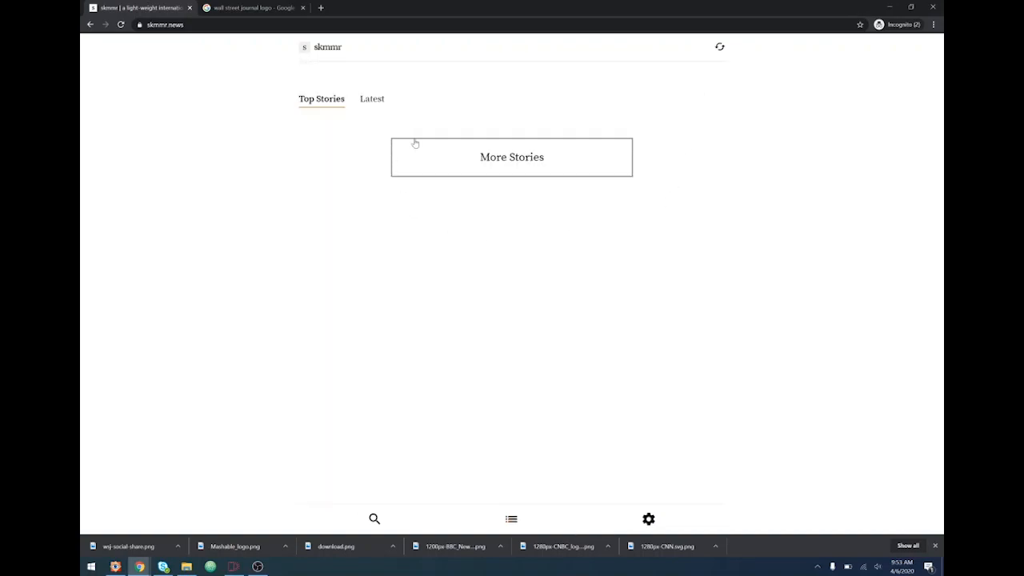
pyautogui.click(514, 522)
pyautogui.click(328, 171)
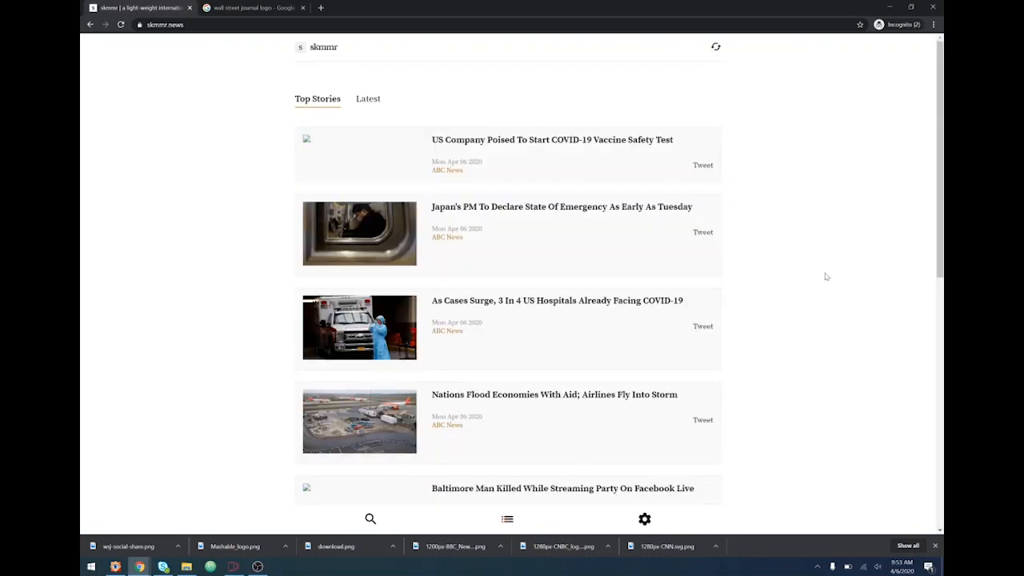
pyautogui.scroll(-2, 646, 301)
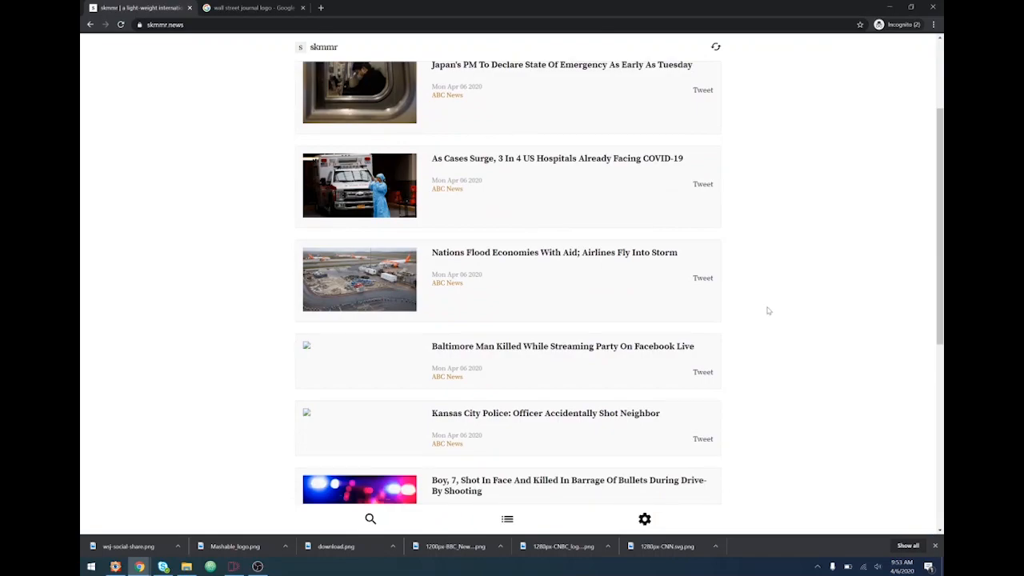
pyautogui.click(266, 7)
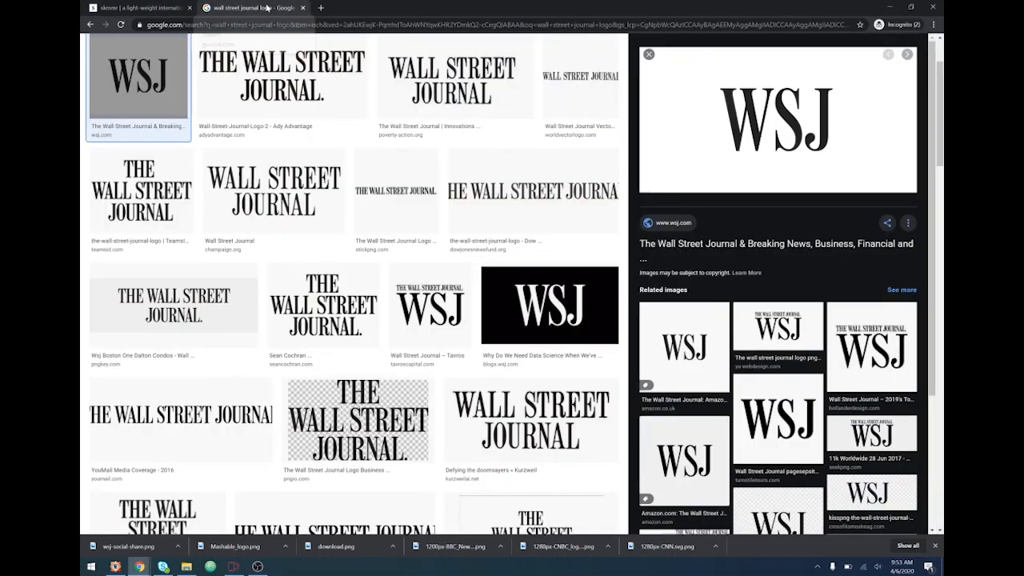
pyautogui.click(137, 7)
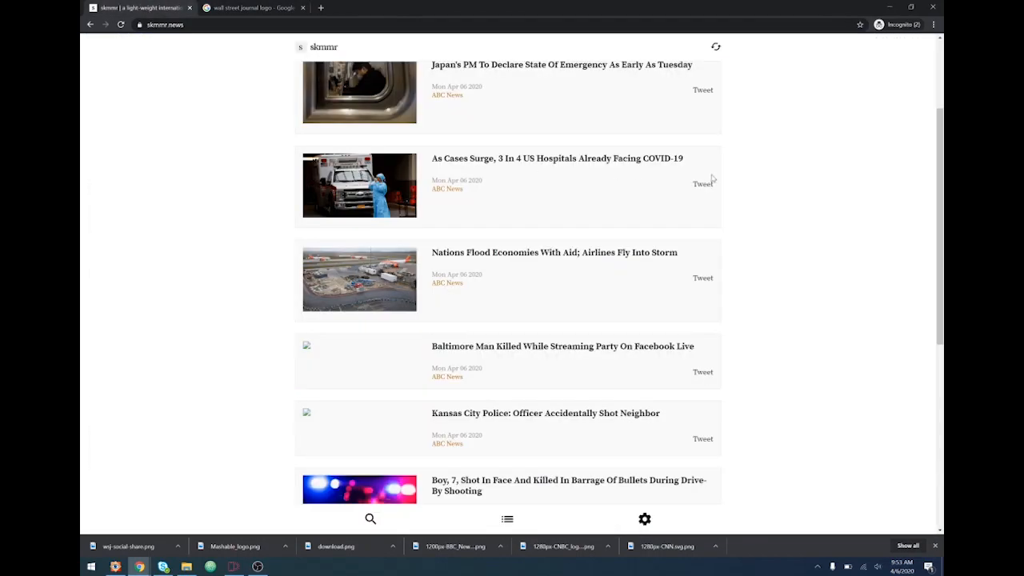
# - Star Al-Jazeera English, Argaam and Associated Press in the Sources list and build the personal feed
pyautogui.click(507, 518)
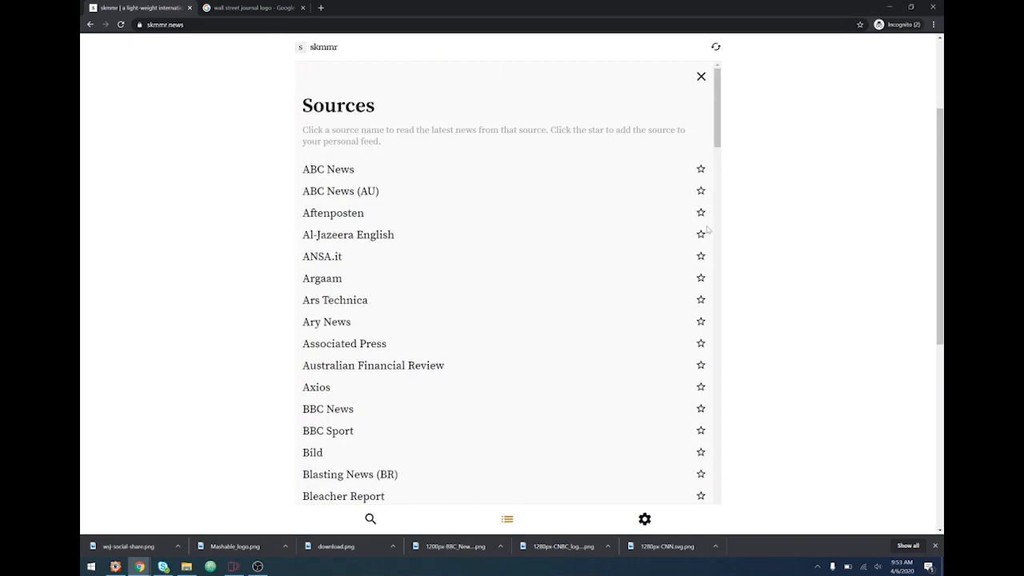
pyautogui.click(701, 236)
pyautogui.click(700, 278)
pyautogui.click(700, 343)
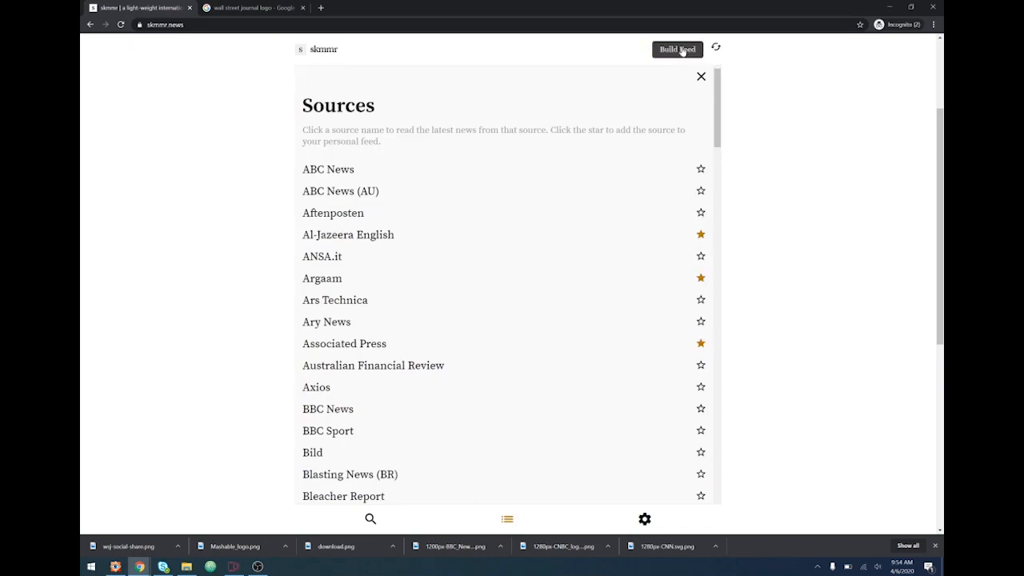
pyautogui.click(678, 50)
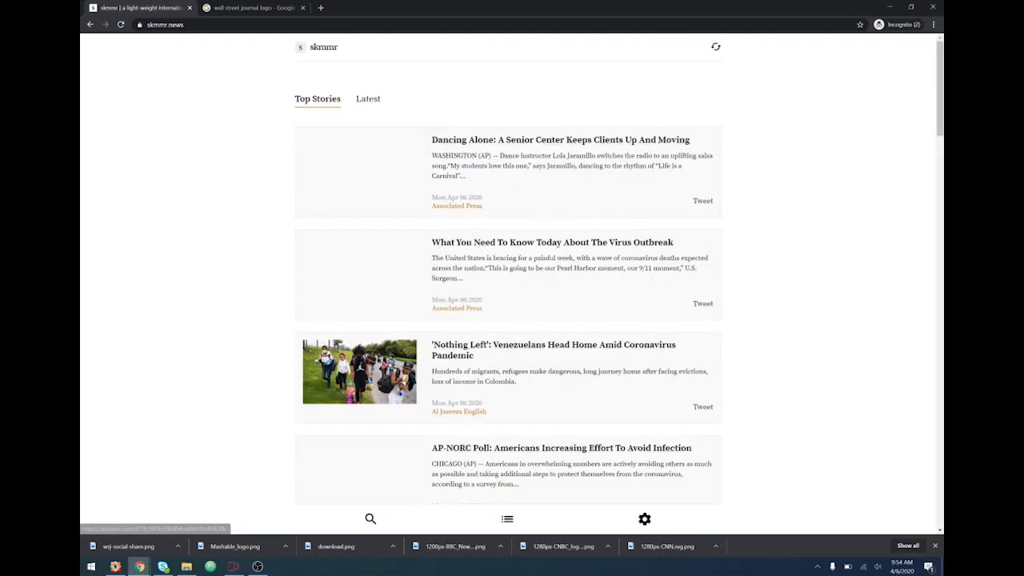
# - Examine the stories in the personal feed and switch back to the landing page in Mobirise
pyautogui.scroll(-5, 559, 317)
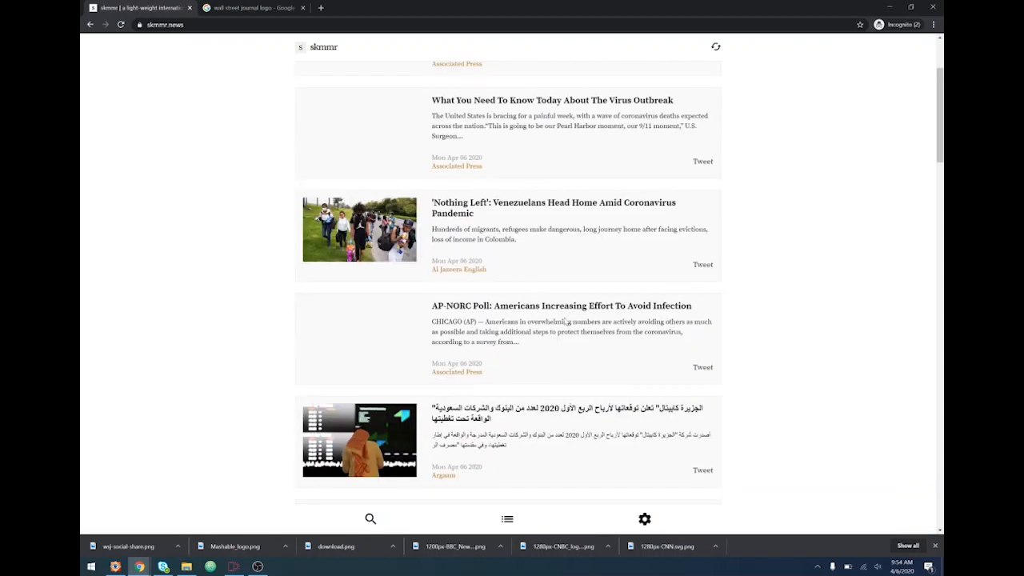
pyautogui.scroll(-1, 555, 326)
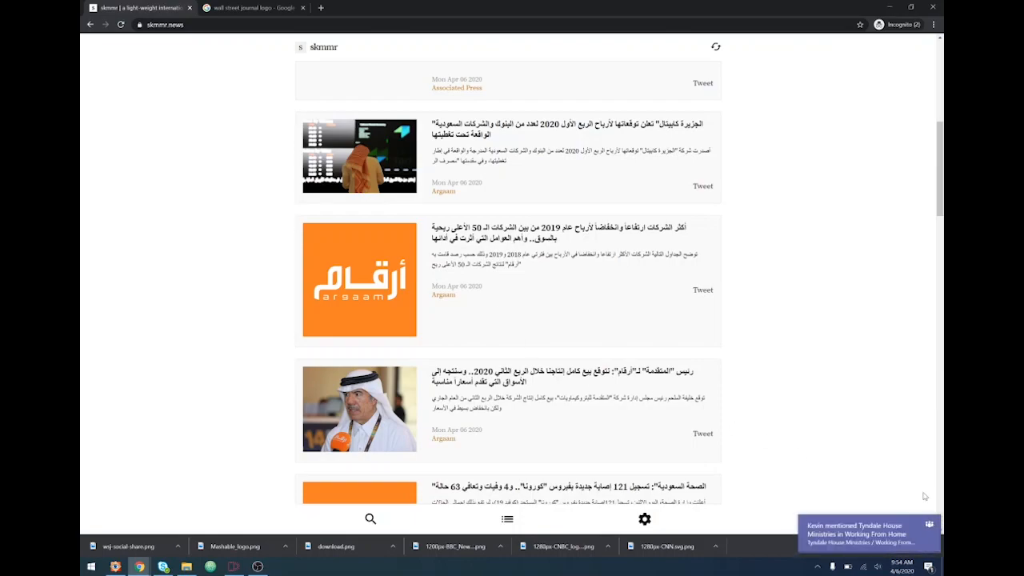
pyautogui.click(930, 524)
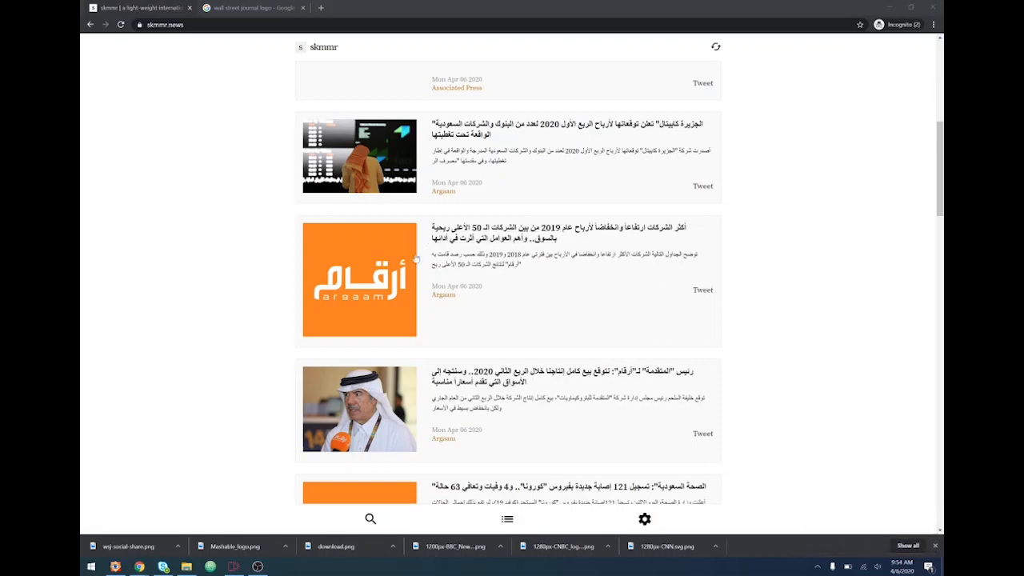
pyautogui.scroll(6, 569, 365)
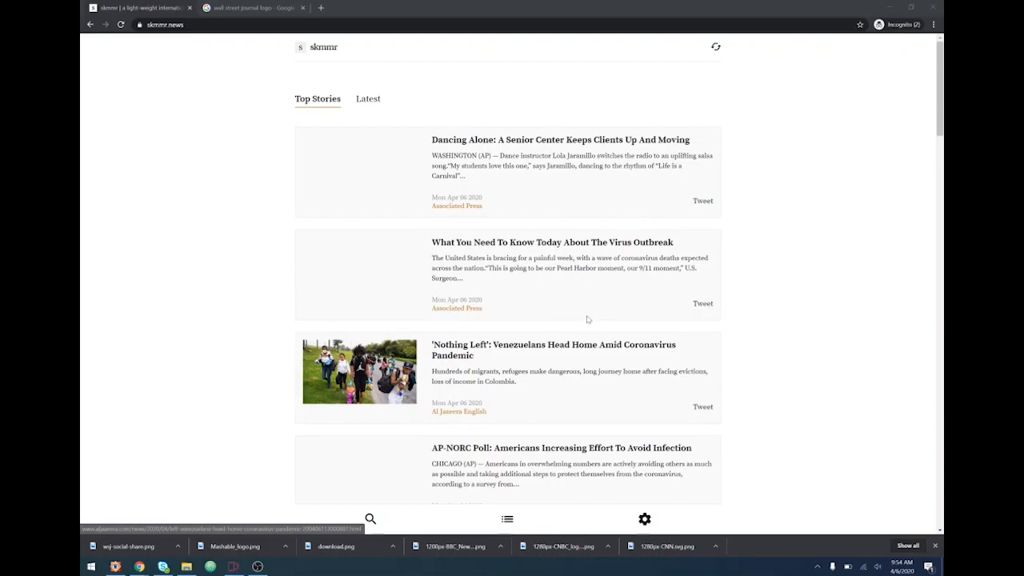
pyautogui.click(234, 566)
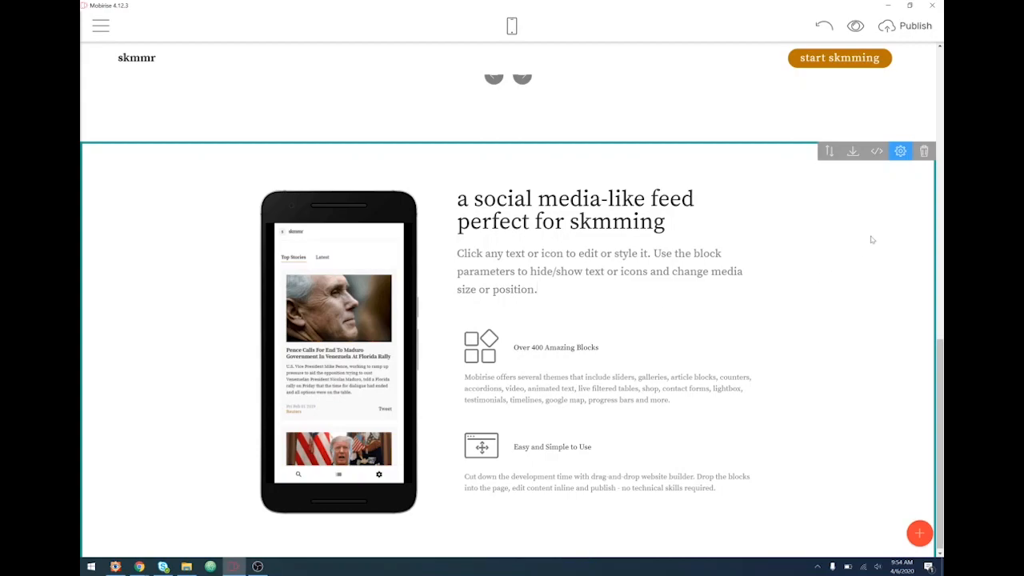
# - Hide the icons in the image-with-content block
pyautogui.click(899, 152)
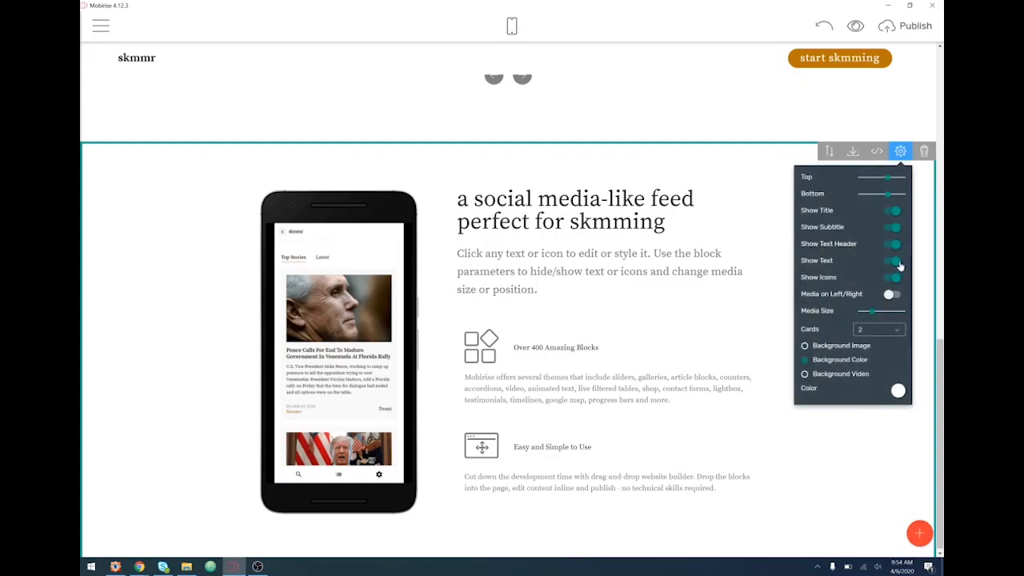
pyautogui.click(893, 278)
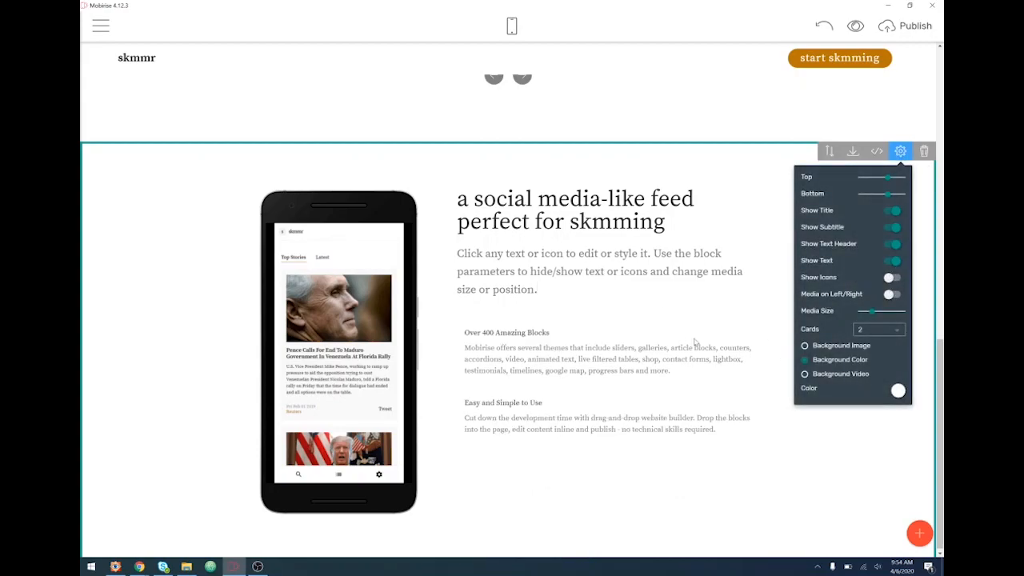
pyautogui.click(475, 336)
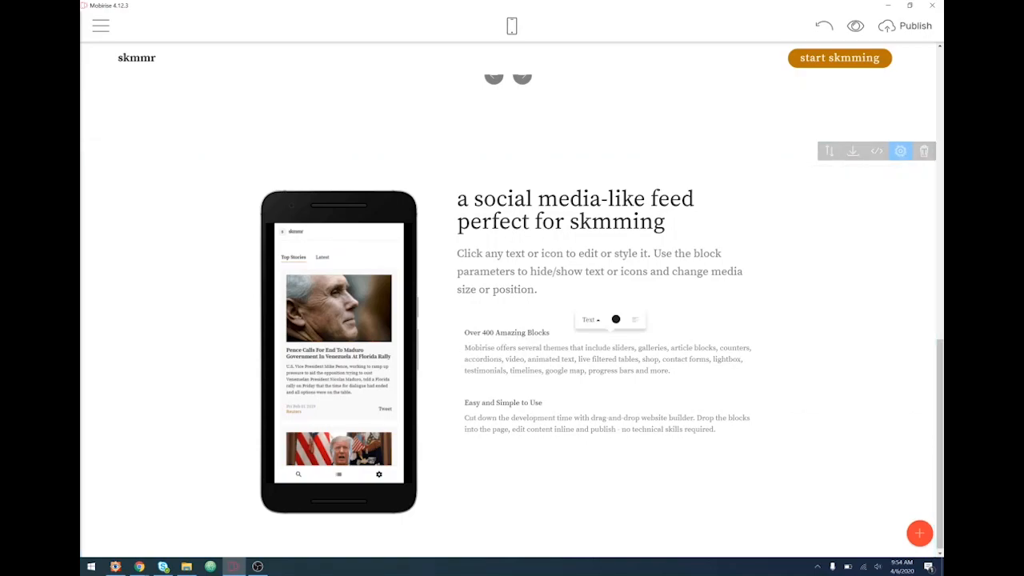
pyautogui.click(826, 329)
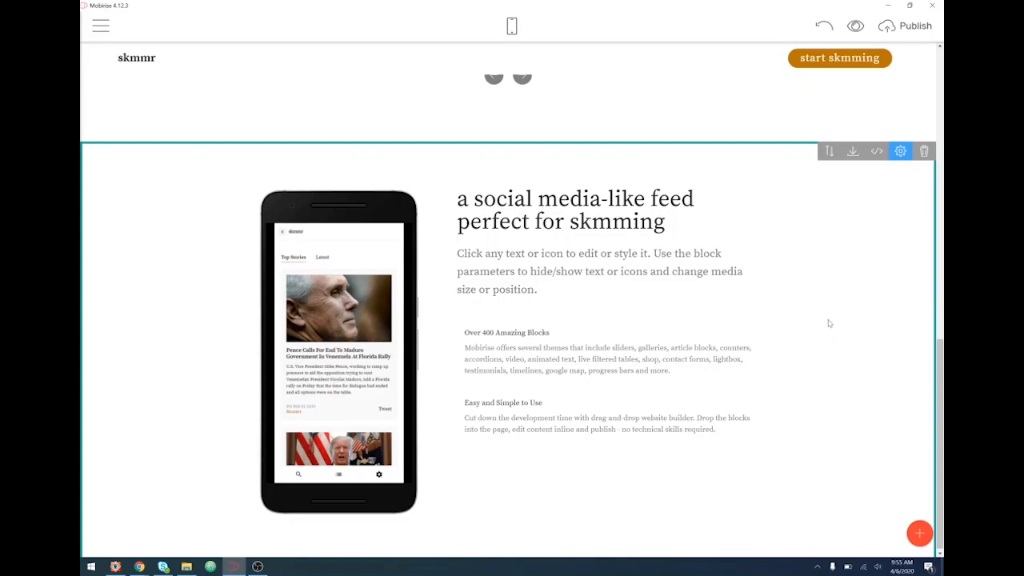
# - Replace the heading "Over 400 Amazing Blocks" with "Build your own news feed"
pyautogui.click(494, 332)
pyautogui.moveTo(465, 332); pyautogui.dragTo(543, 332)
pyautogui.moveTo(833, 338); pyautogui.dragTo(905, 352)
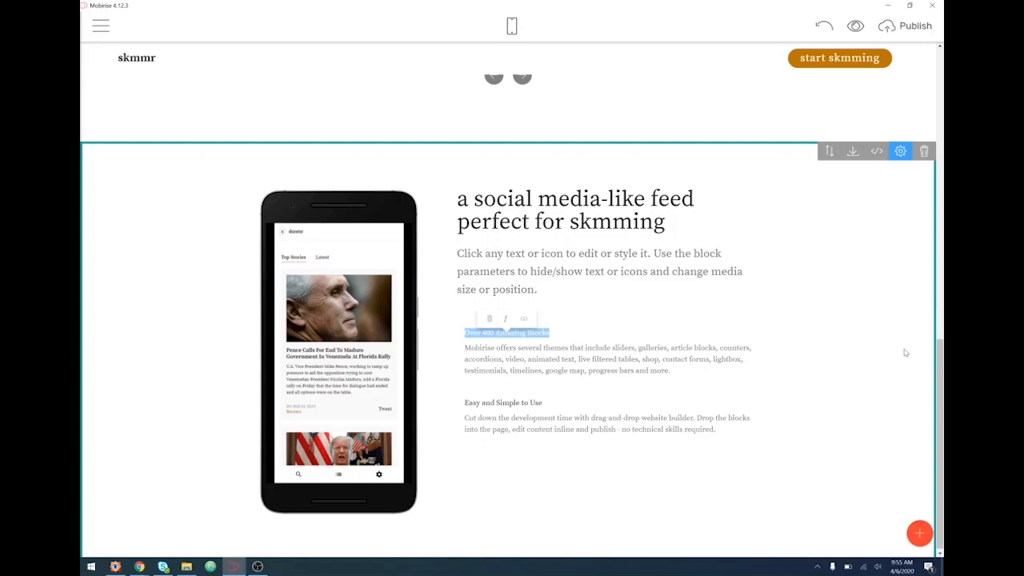
pyautogui.write('Bui')
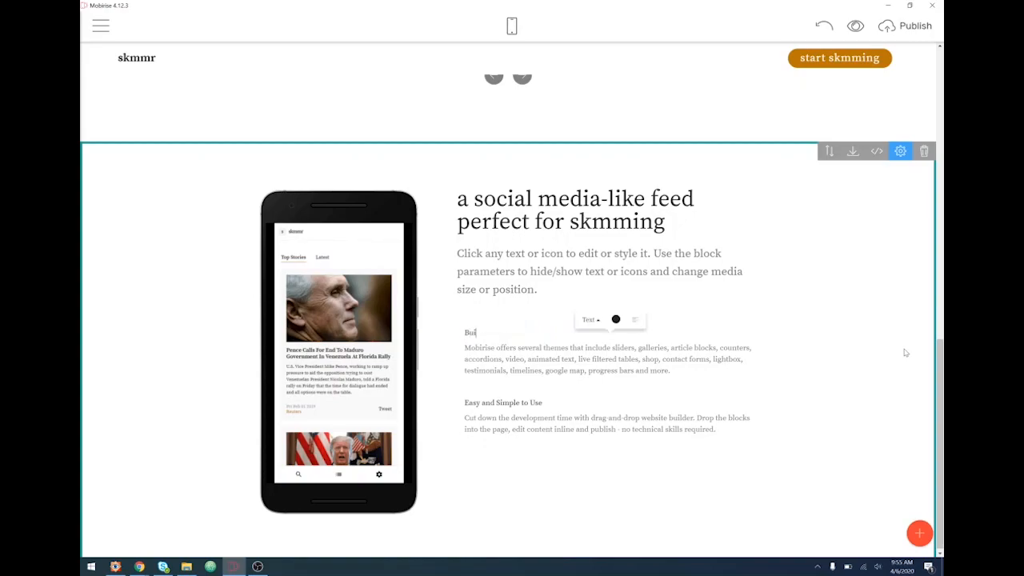
pyautogui.write('COm')
pyautogui.press('BackSpace')
pyautogui.press('BackSpace')
pyautogui.write('Bui')
# - Replace the description under the first card's heading with "Combine multiple news sources into one easy to skmm feed"
pyautogui.moveTo(590, 371); pyautogui.dragTo(464, 347)
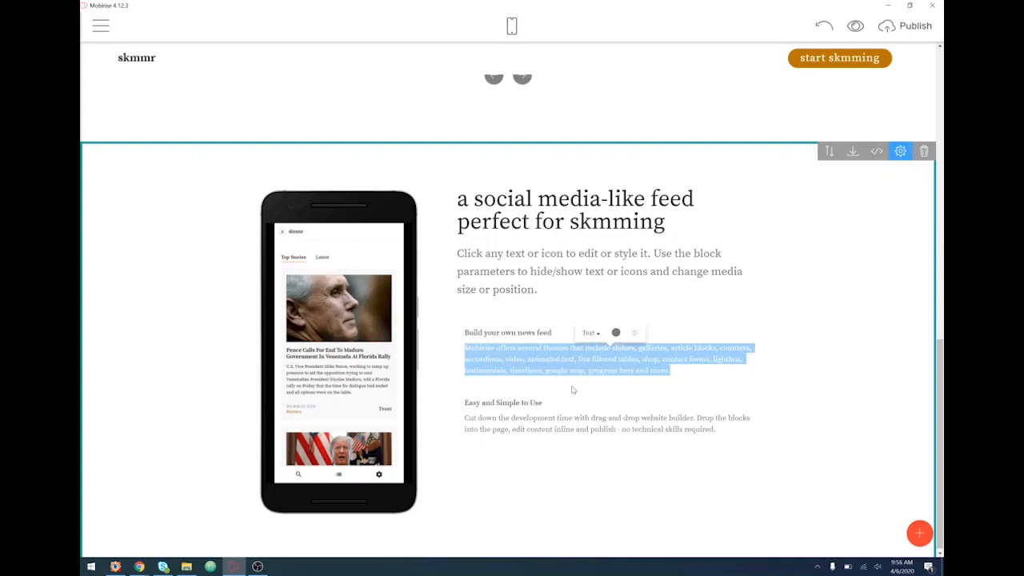
pyautogui.write('Com')
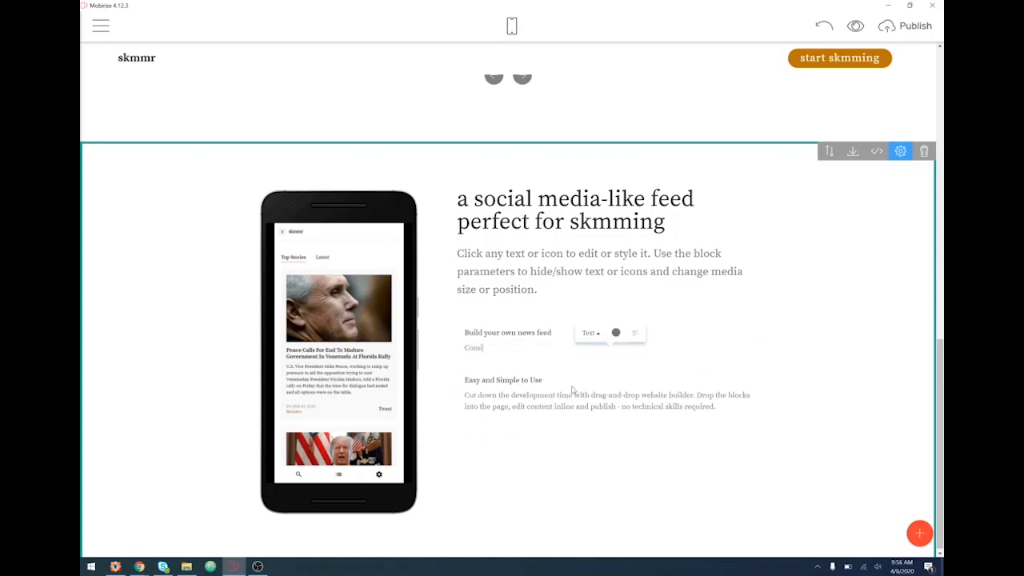
pyautogui.write('bine multiple news sources into one easy to skmm feed')
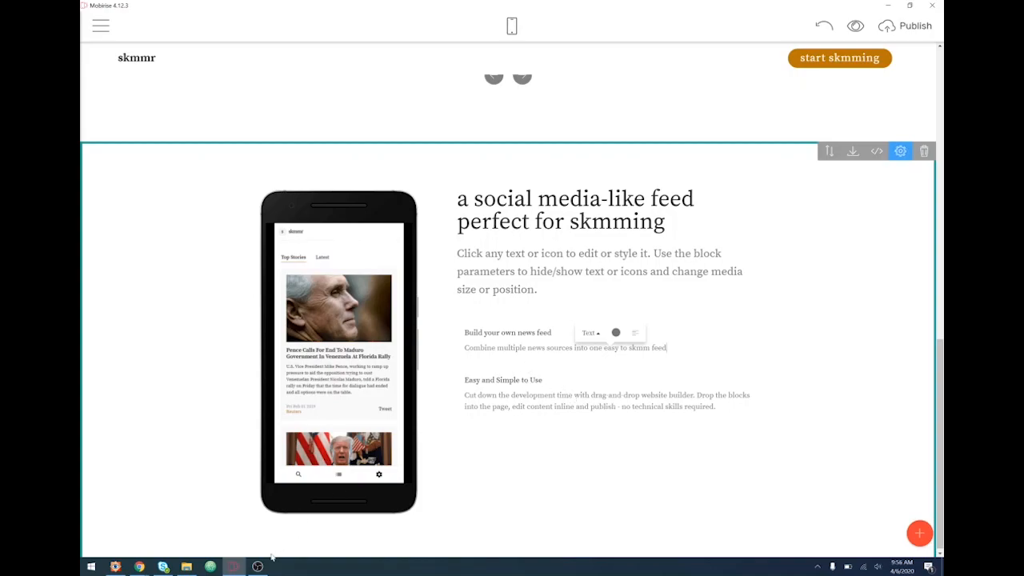
# - Glance at the skmmr page in Chrome and replace the heading "Easy and Simple to Use" with "Mobile-first design"
pyautogui.click(140, 566)
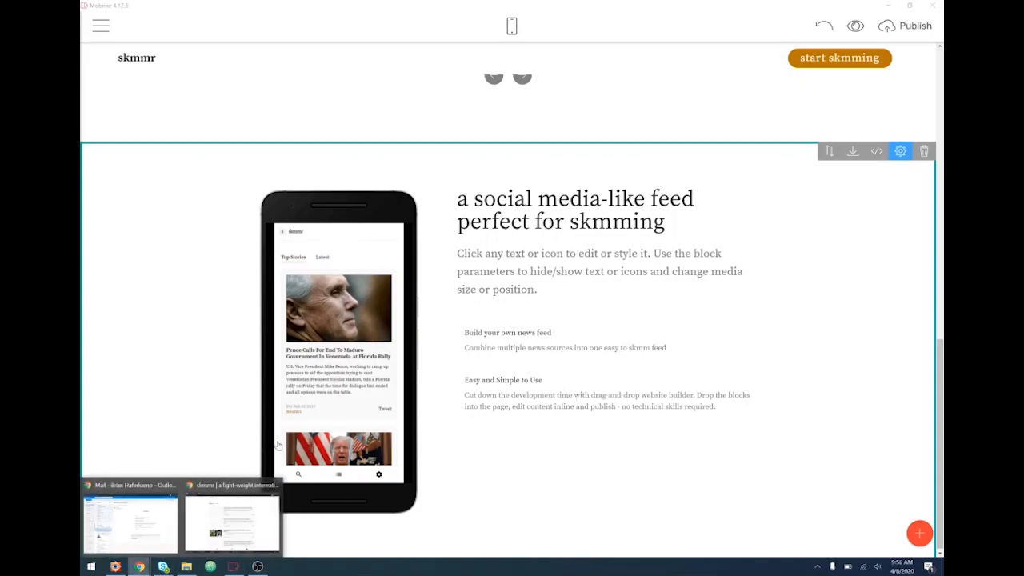
pyautogui.click(232, 523)
pyautogui.click(527, 381)
pyautogui.moveTo(542, 380); pyautogui.dragTo(464, 382)
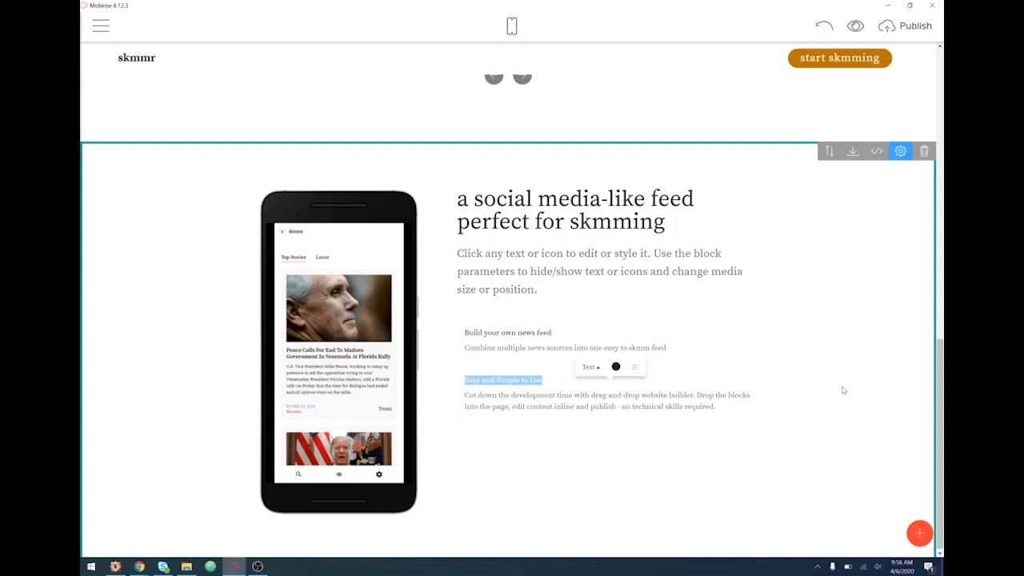
pyautogui.write('Mobil')
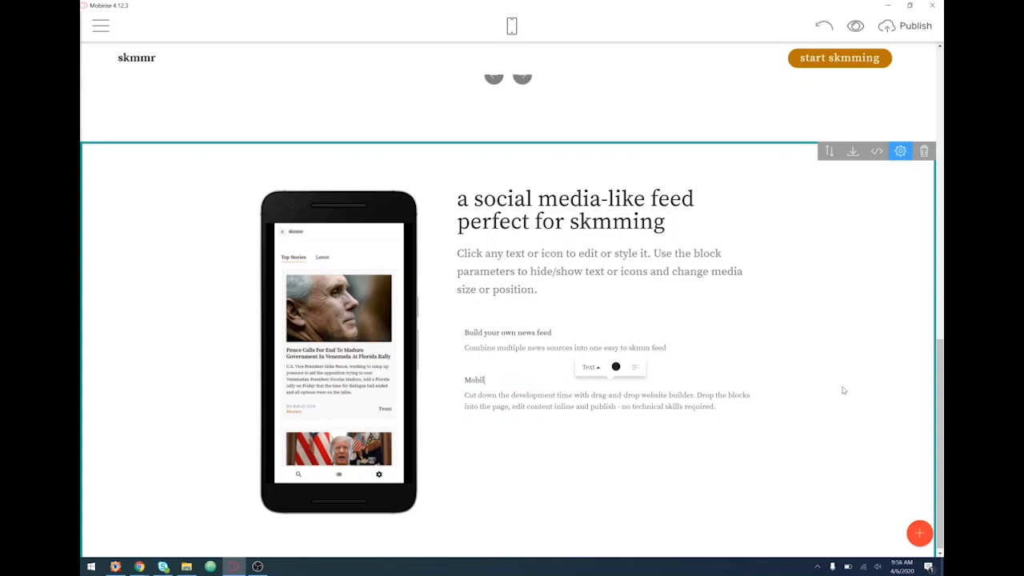
pyautogui.write('e-first design')
# - Replace the second card's description with "skmmr was built to be read on mobile phones and tablets."
pyautogui.moveTo(714, 406); pyautogui.dragTo(466, 394)
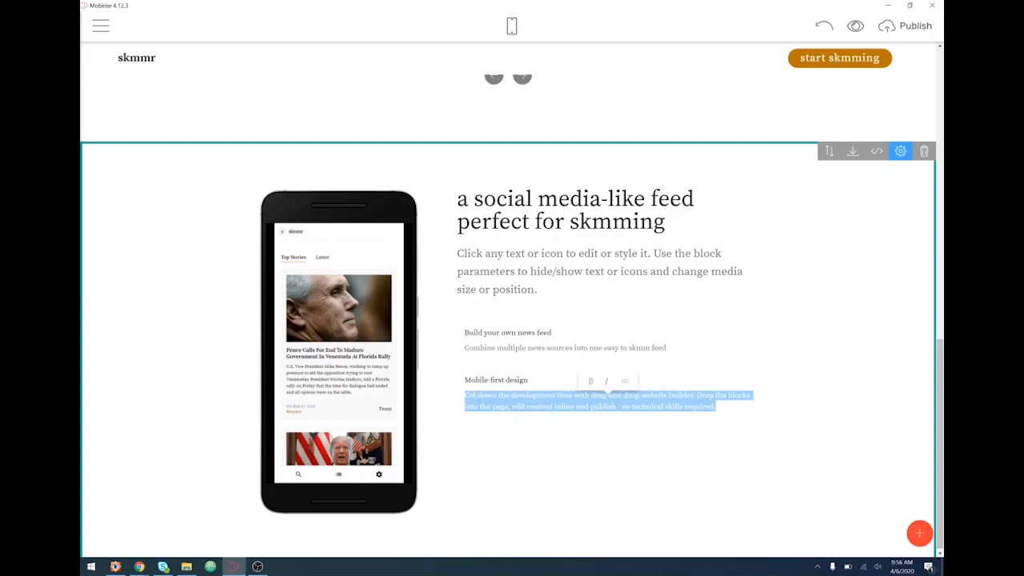
pyautogui.write('skmmr was built')
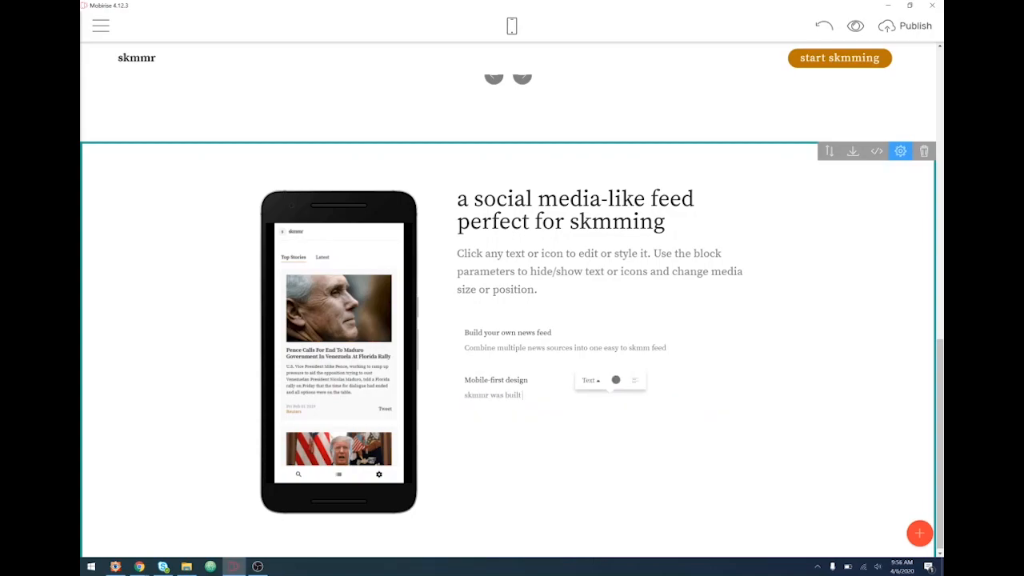
pyautogui.write(' to be read on mobile phones and tablets.')
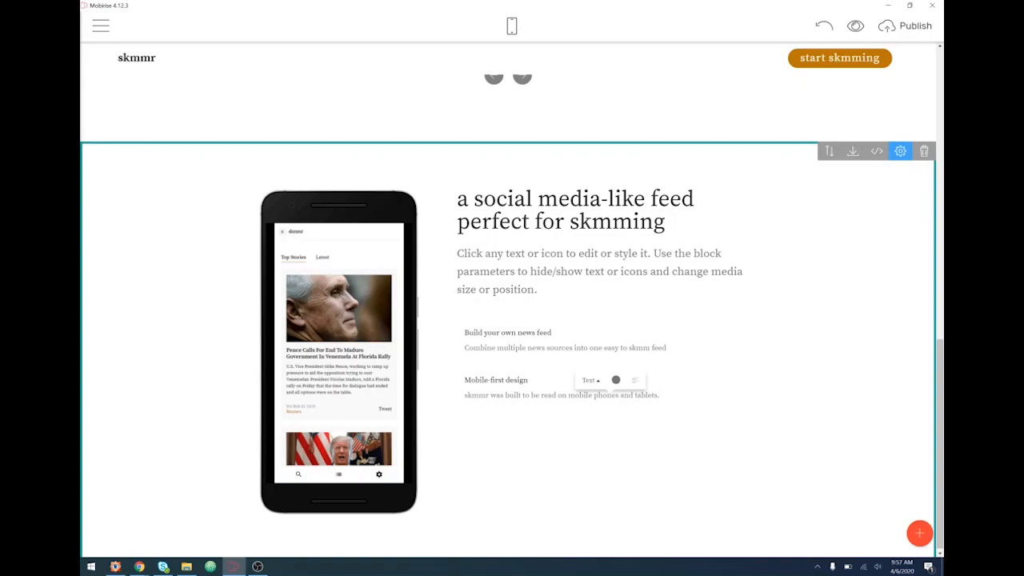
# - Append "Add it to your home screen to easily access news headlines throughout the day." to the second card's description
pyautogui.write('dd it to your home')
pyautogui.press('BackSpace')
pyautogui.press('BackSpace')
pyautogui.press('BackSpace')
pyautogui.press('BackSpace')
pyautogui.press('BackSpace')
pyautogui.press('BackSpace')
pyautogui.press('BackSpace')
pyautogui.write('r home screen to easily access')
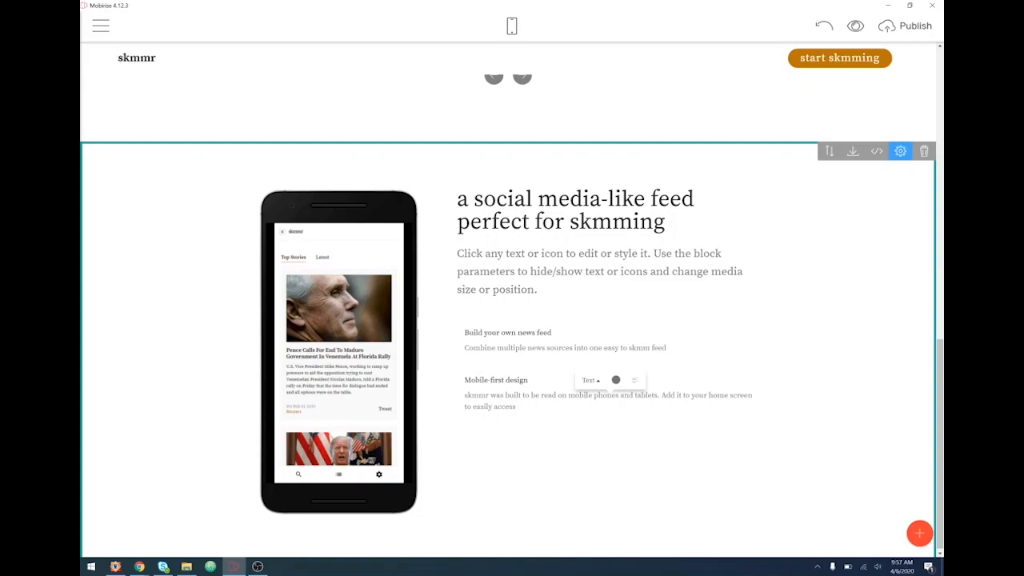
pyautogui.write(' the')
pyautogui.press('BackSpace')
pyautogui.press('BackSpace')
pyautogui.press('BackSpace')
pyautogui.write('news headlines throughout the day.')
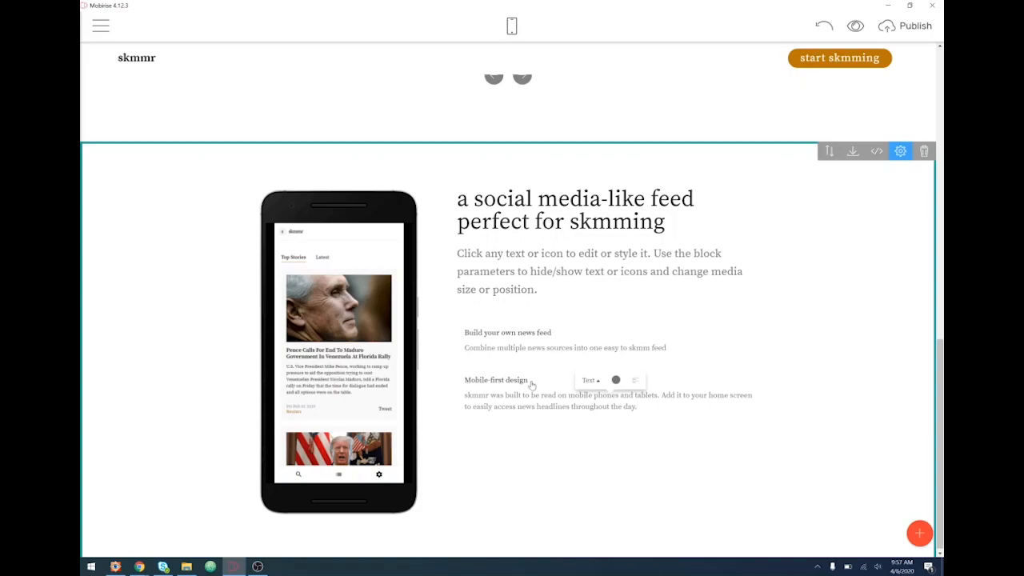
# - Change the second card's heading to "Modern web app"
pyautogui.moveTo(533, 381); pyautogui.dragTo(465, 380)
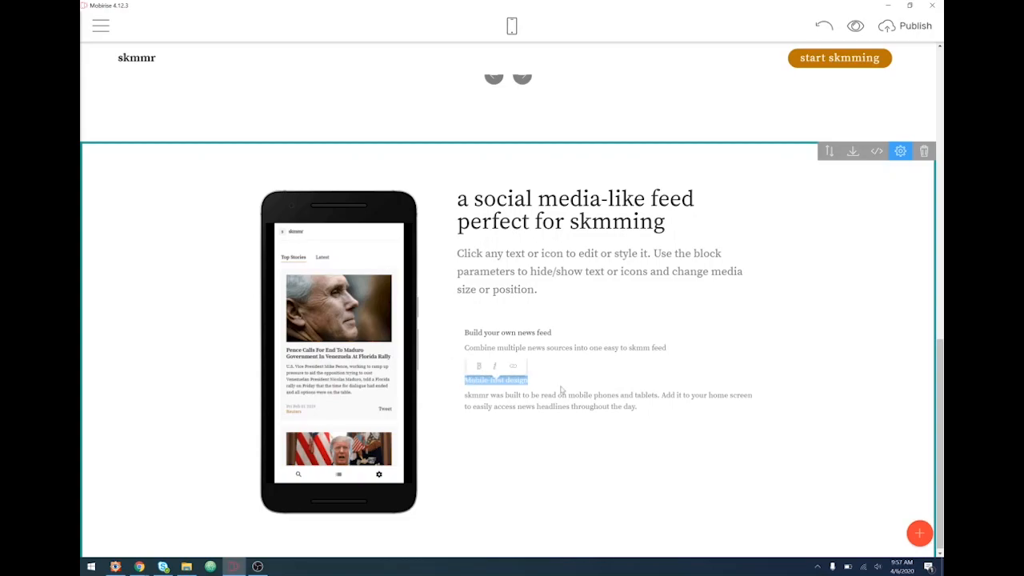
pyautogui.write('Modern')
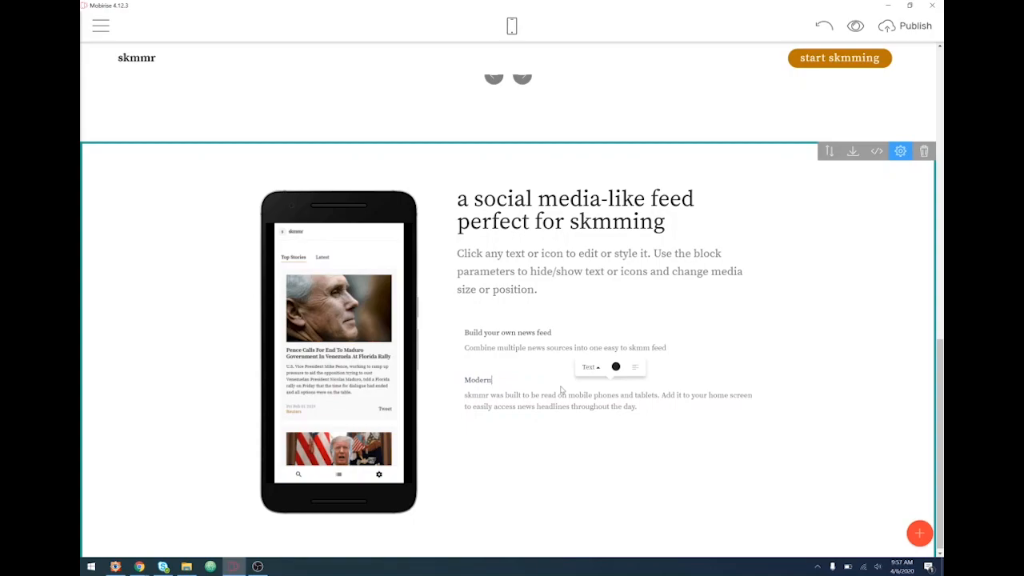
pyautogui.write(' web app')
# - Make the card headings "Build your own news feed" and "Modern web app" bold
pyautogui.click(538, 335)
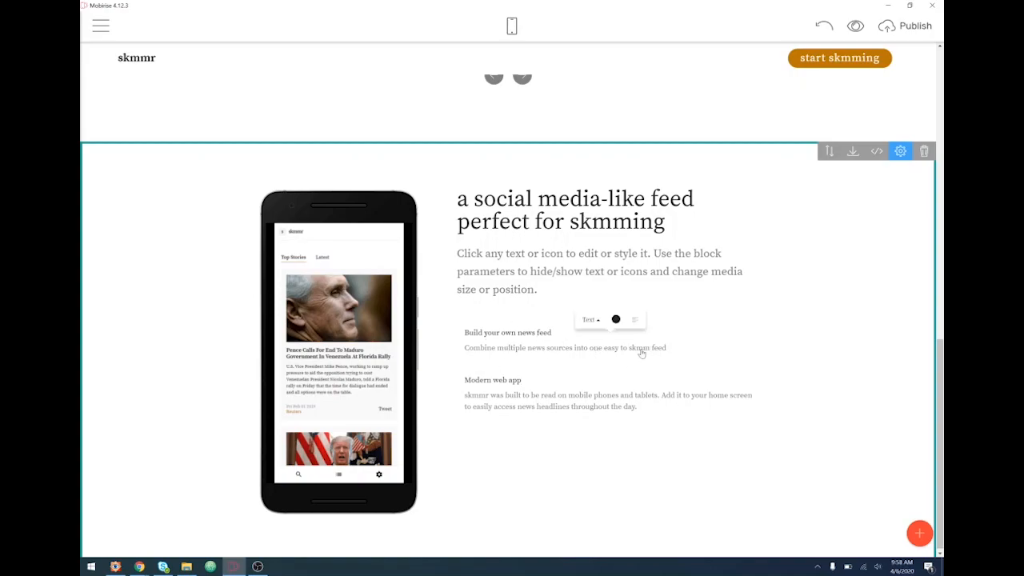
pyautogui.moveTo(553, 333); pyautogui.dragTo(464, 333)
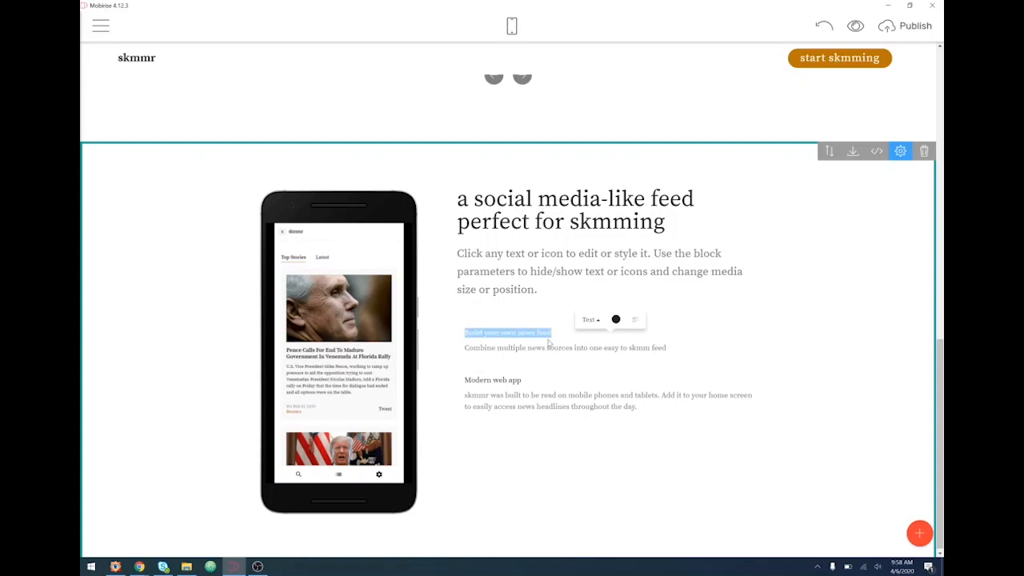
pyautogui.click(591, 322)
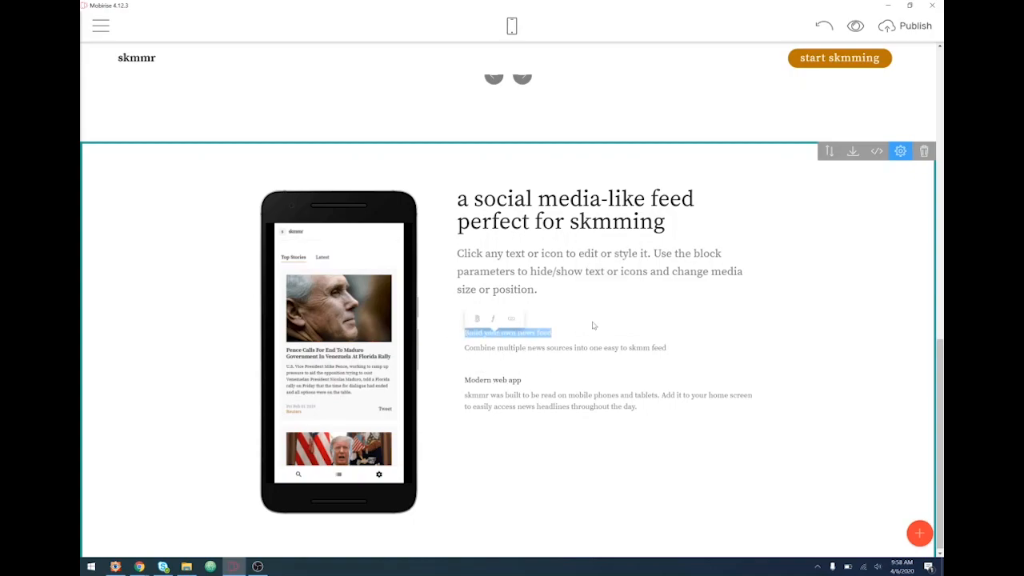
pyautogui.click(488, 320)
pyautogui.click(599, 364)
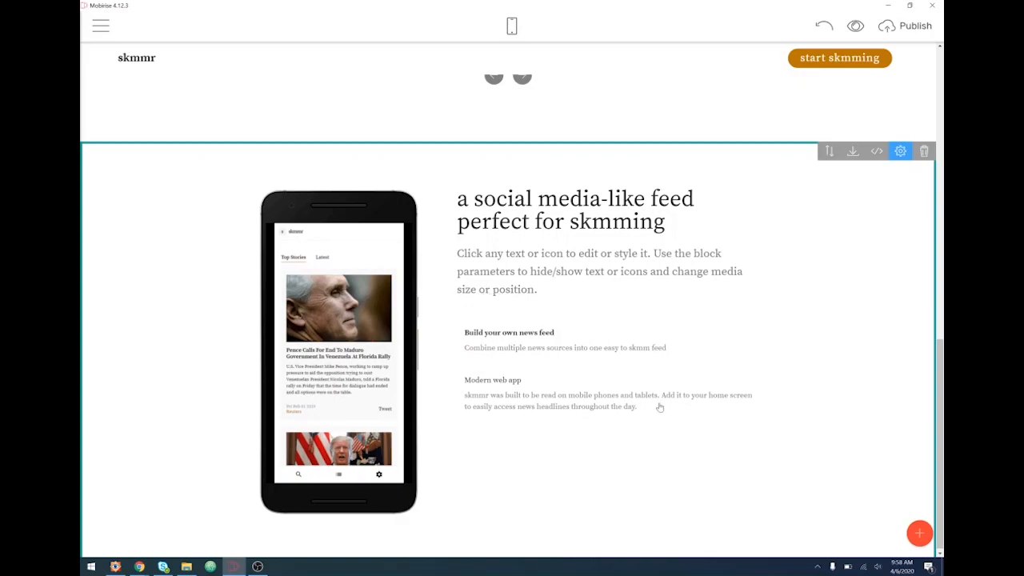
pyautogui.tripleClick(528, 383)
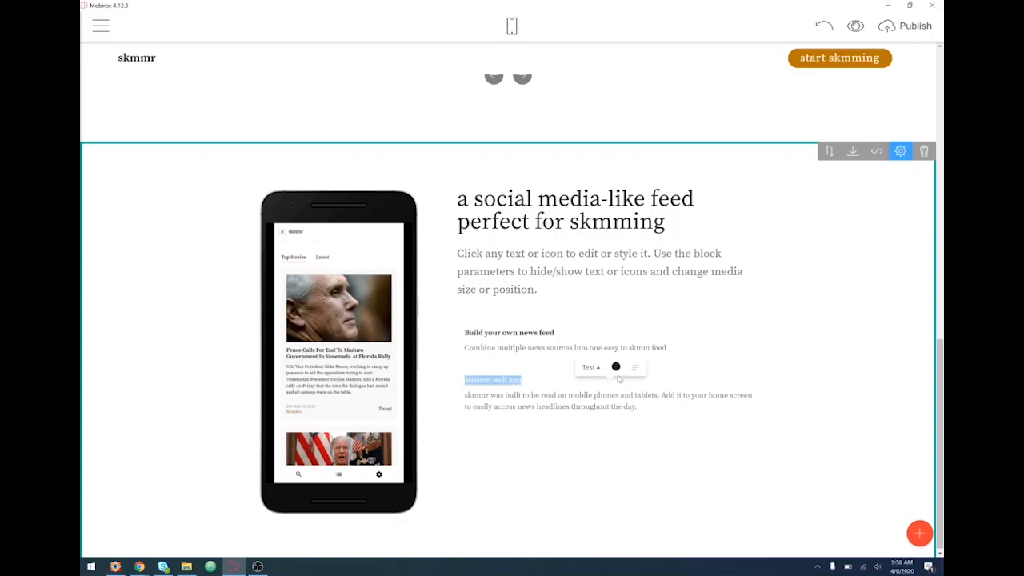
pyautogui.click(475, 366)
pyautogui.click(612, 425)
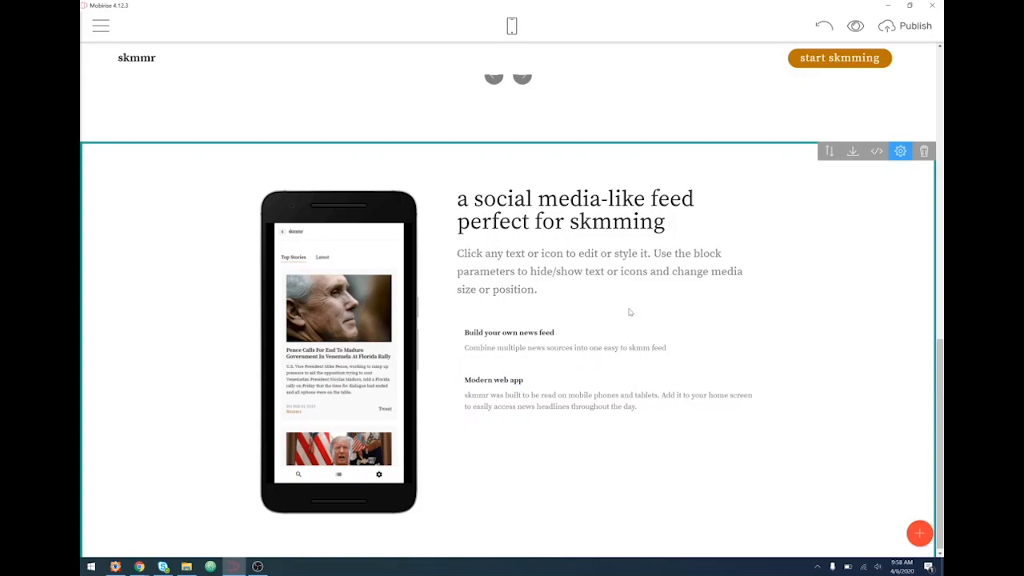
# - Apply the Title 3 text style to both card headings
pyautogui.moveTo(535, 364)
pyautogui.click(492, 319)
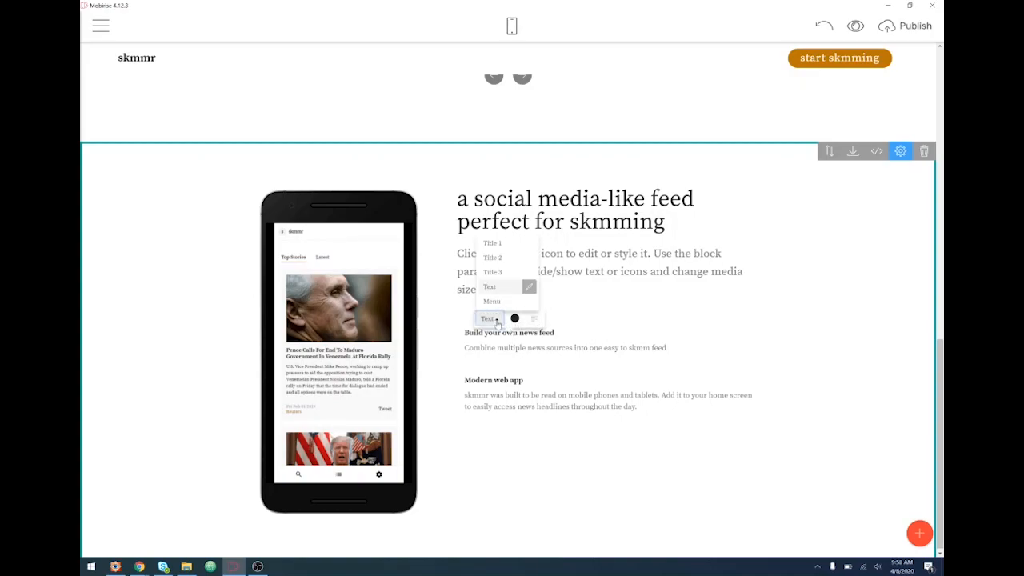
pyautogui.click(497, 276)
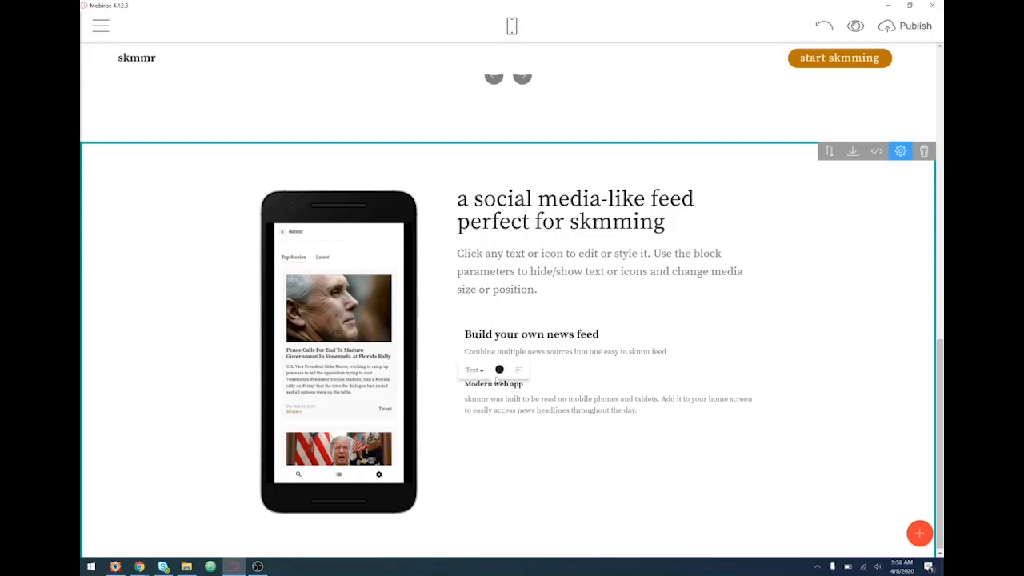
pyautogui.click(475, 370)
pyautogui.click(480, 327)
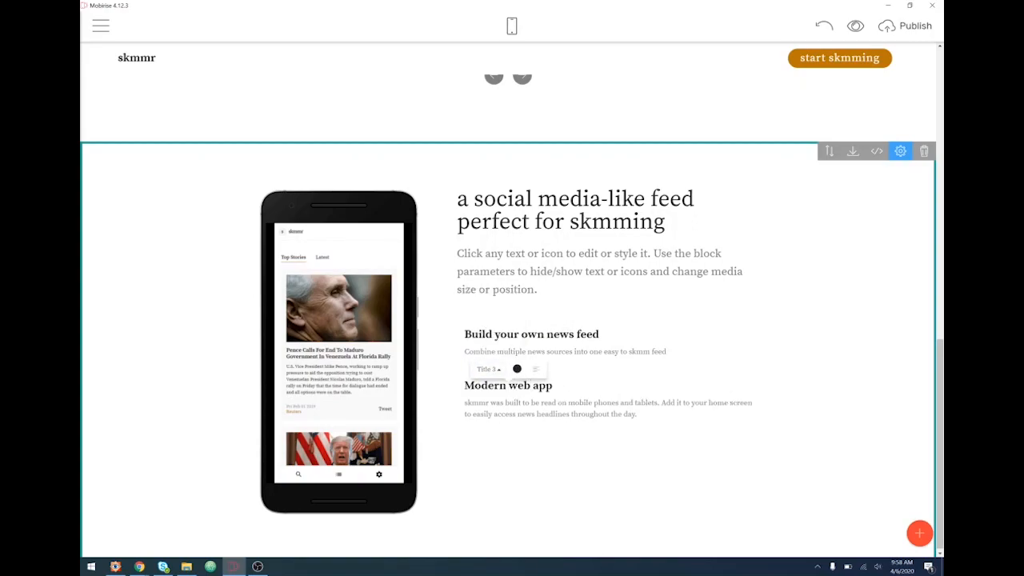
pyautogui.click(705, 452)
# - Make the first letters of both card headings lowercase, giving "build your own news feed" and "modern web app"
pyautogui.click(475, 338)
pyautogui.press('BackSpace')
pyautogui.write('b')
pyautogui.click(475, 389)
pyautogui.press('BackSpace')
pyautogui.write('n')
pyautogui.press('BackSpace')
pyautogui.write('m')
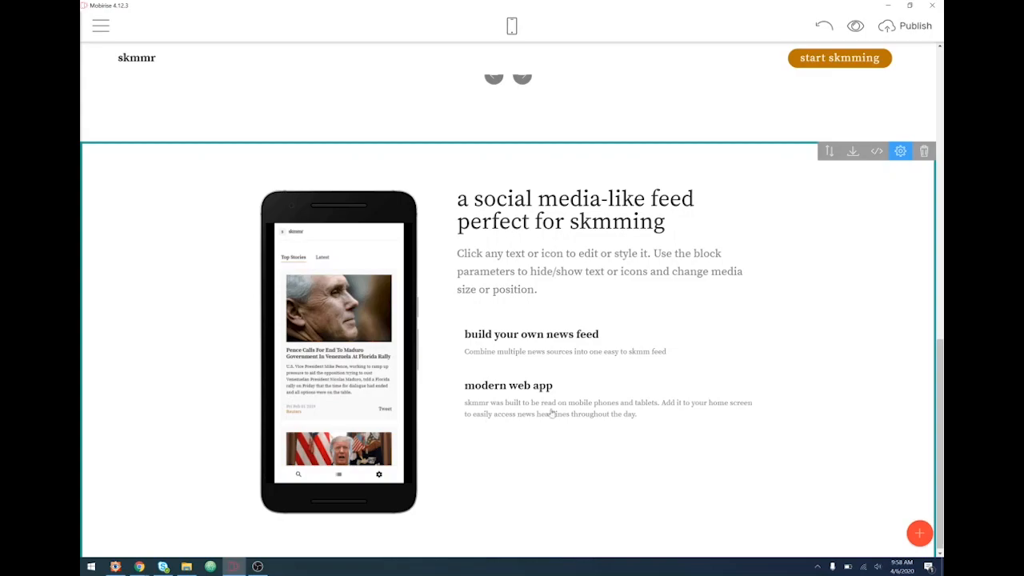
# - Change "Combine" to lowercase "combine" at the start of the first card's description
pyautogui.click(522, 351)
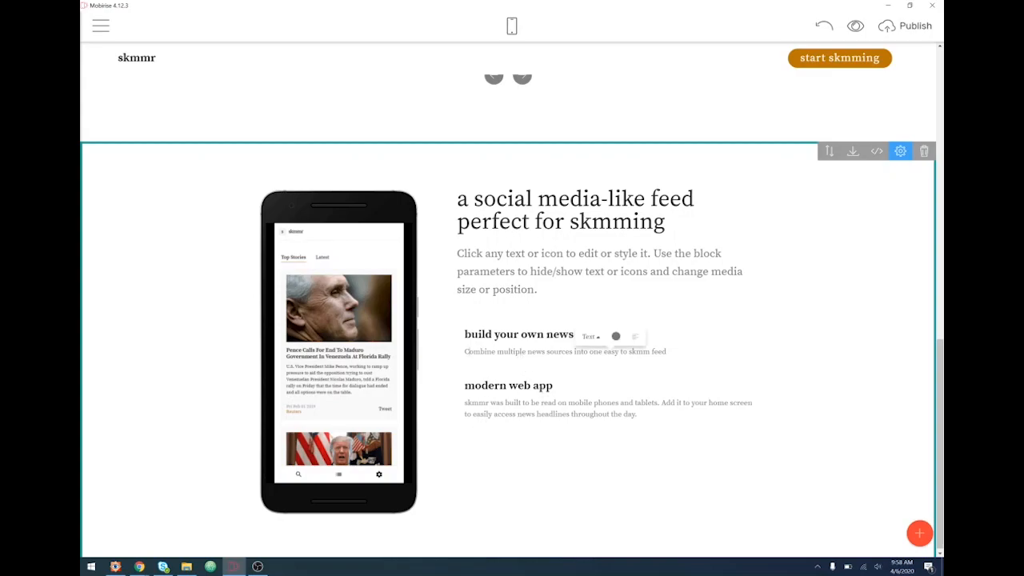
pyautogui.press('BackSpace')
pyautogui.write('c')
pyautogui.click(602, 440)
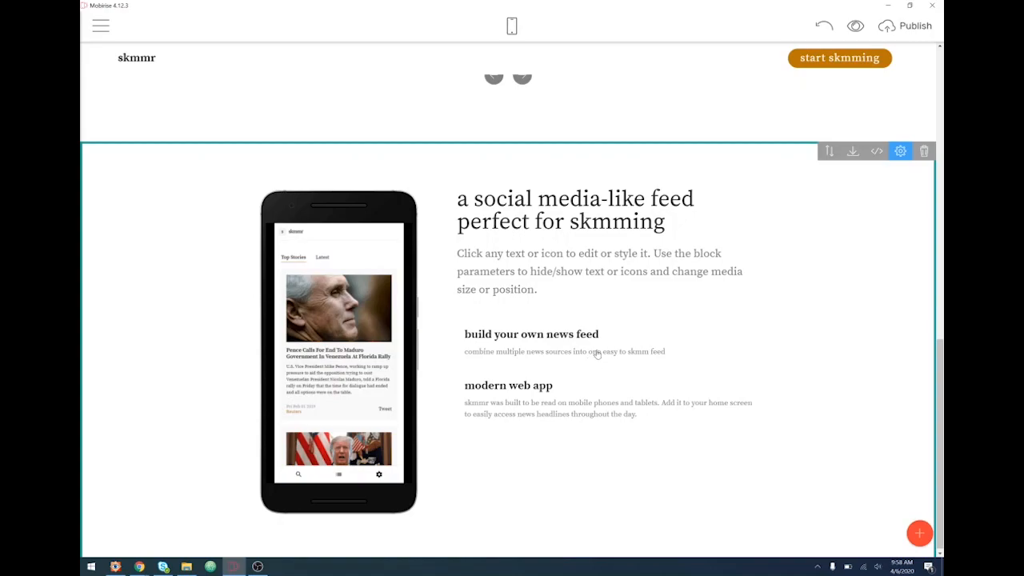
# - Try hiding the block's subtitle in its settings and show it again
pyautogui.scroll(-1, 723, 400)
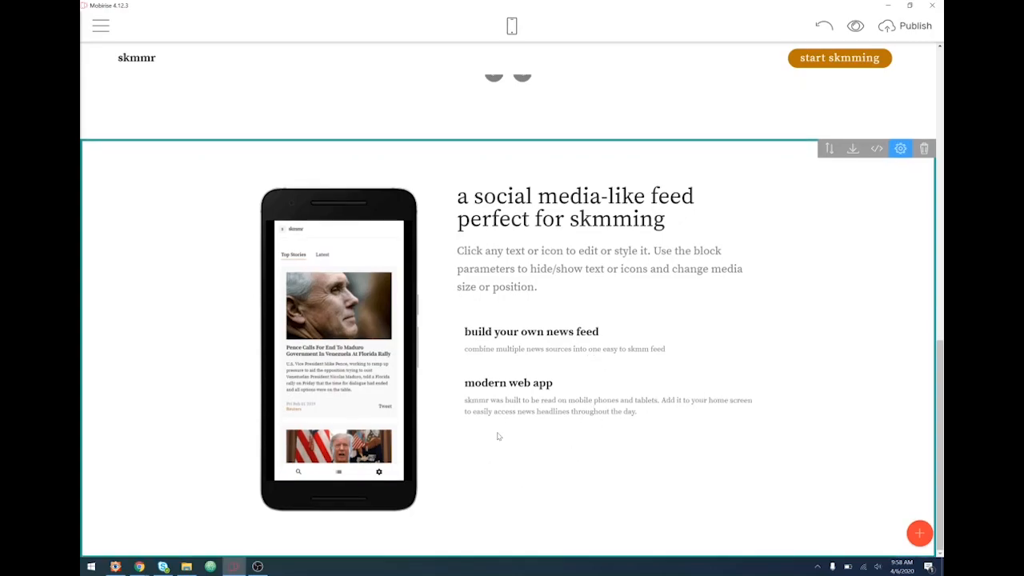
pyautogui.click(900, 149)
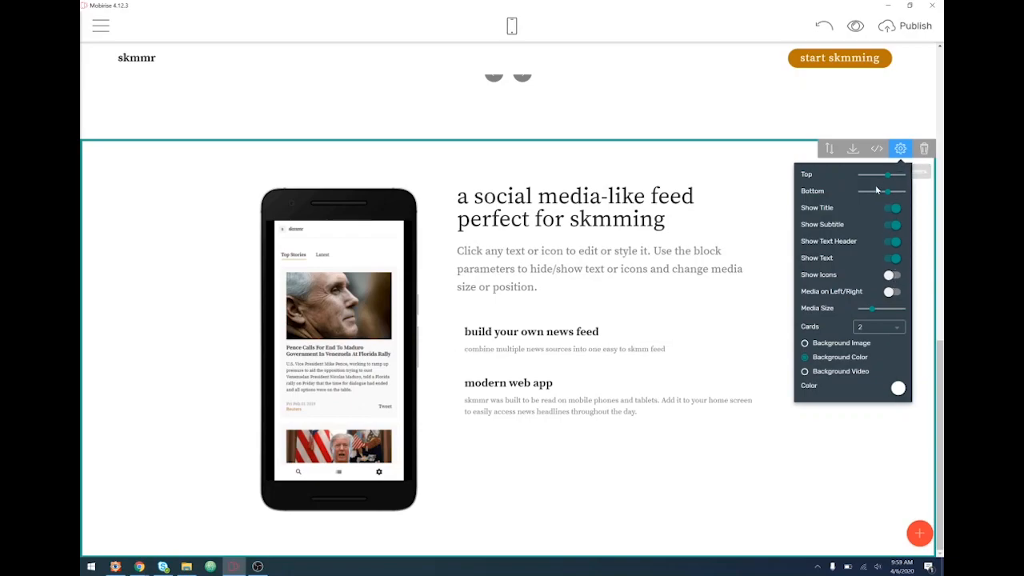
pyautogui.click(897, 227)
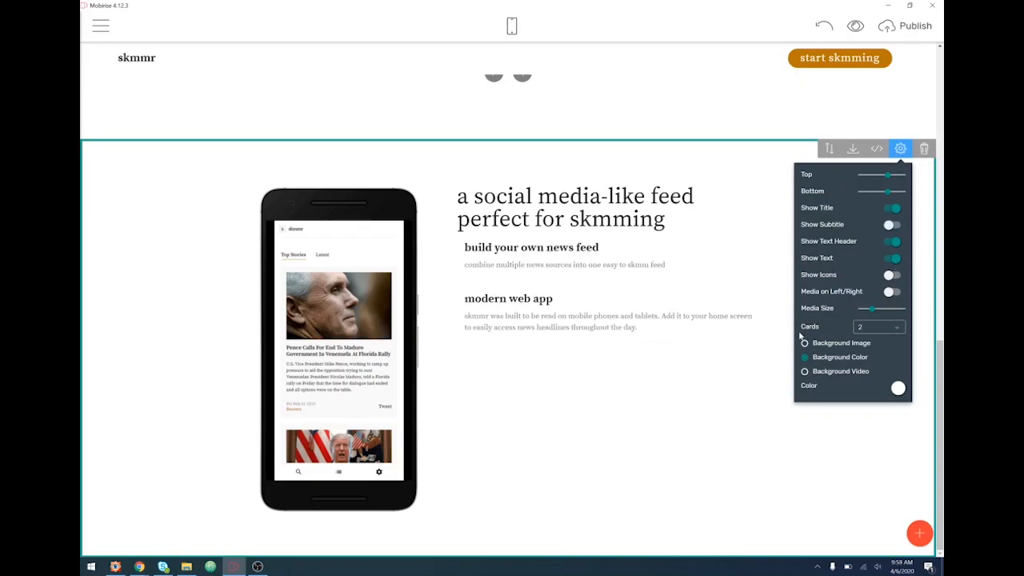
pyautogui.click(889, 227)
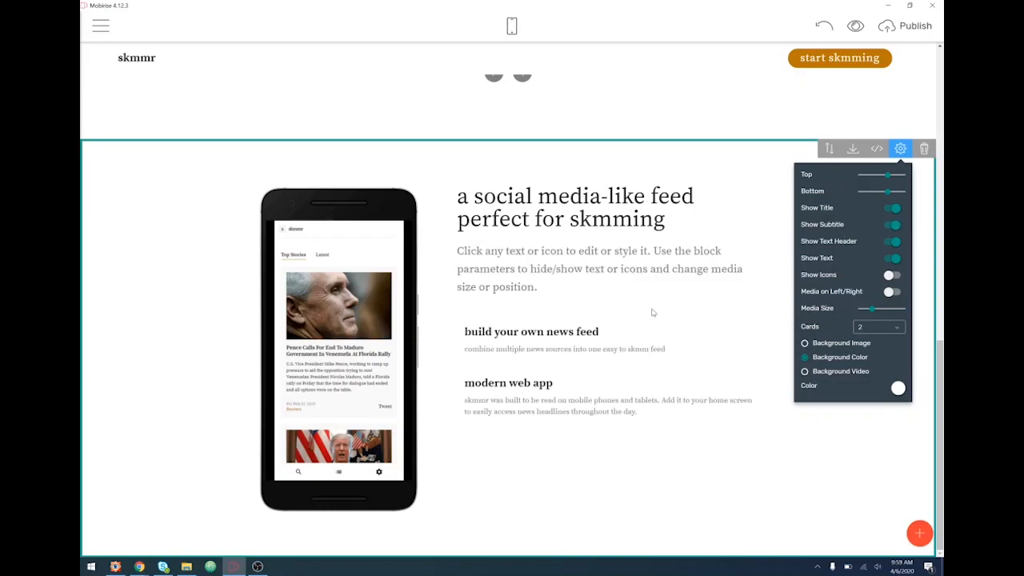
# - Clear the placeholder subtitle under the heading "a social media-like feed perfect for skmming"
pyautogui.click(588, 273)
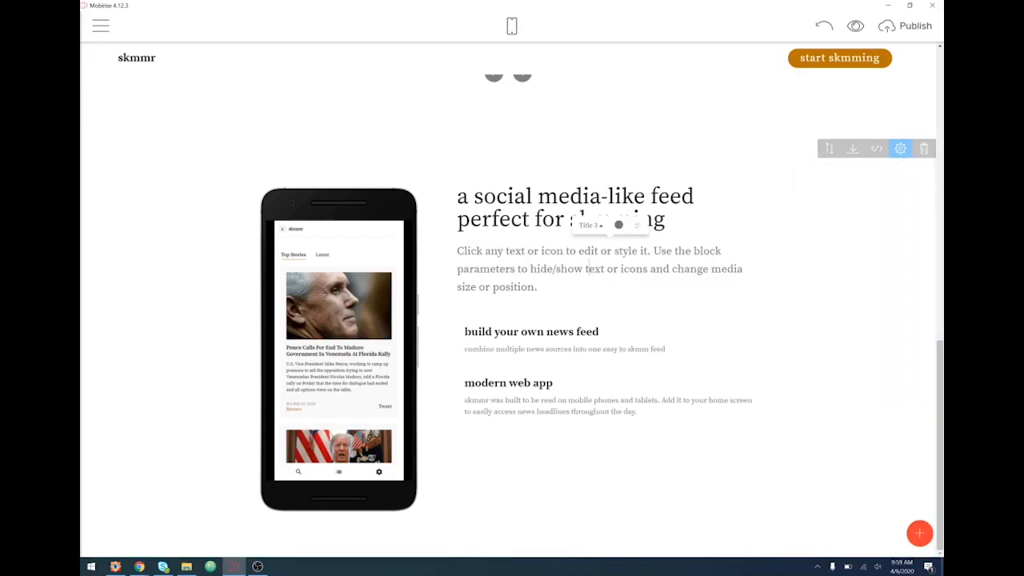
pyautogui.moveTo(537, 286); pyautogui.dragTo(454, 250)
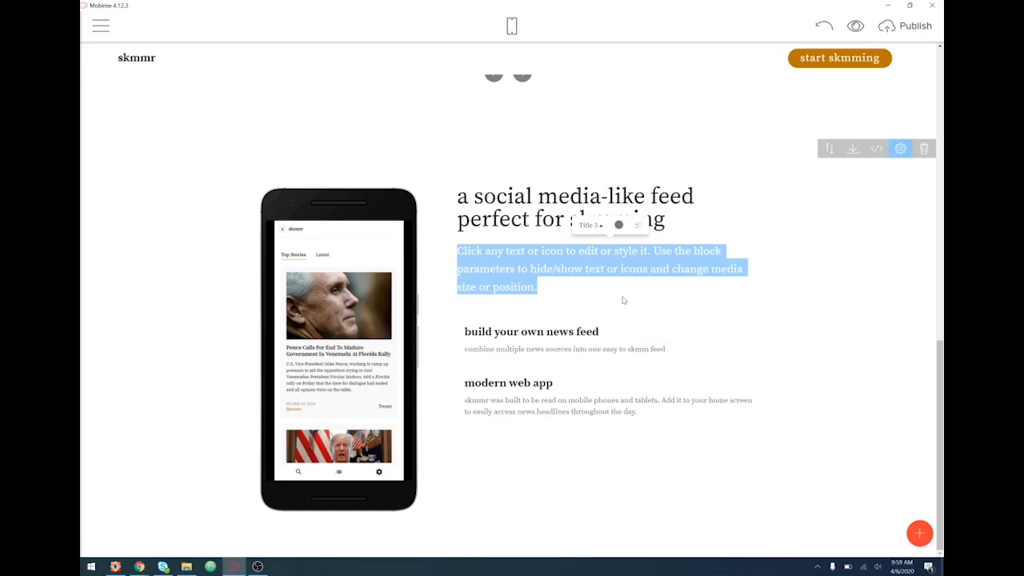
pyautogui.write('skmmr was created')
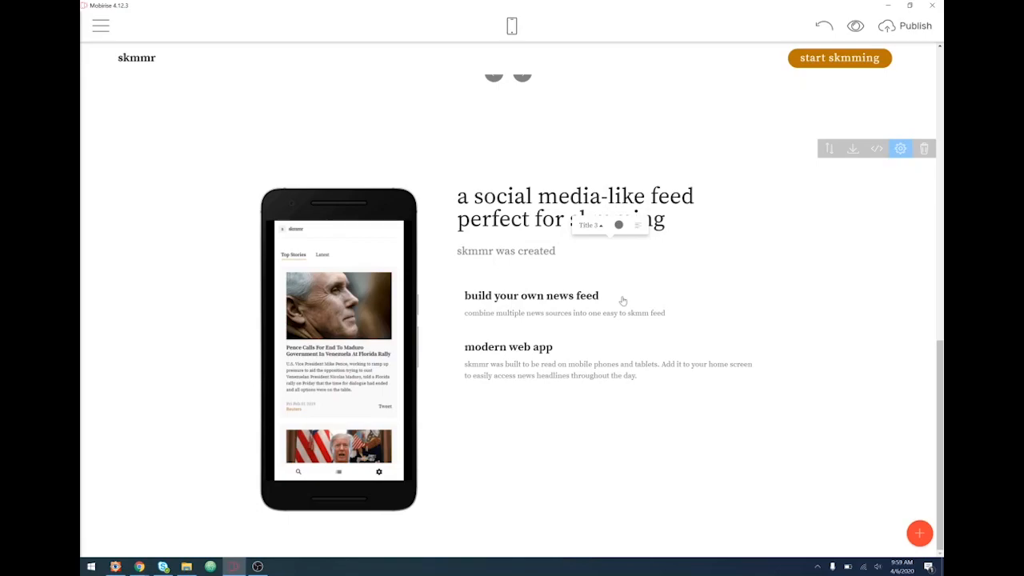
pyautogui.press('BackSpace')
pyautogui.press('BackSpace')
pyautogui.press('BackSpace')
pyautogui.press('BackSpace')
pyautogui.press('BackSpace')
pyautogui.press('BackSpace')
pyautogui.press('BackSpace')
pyautogui.press('BackSpace')
pyautogui.press('BackSpace')
pyautogui.press('BackSpace')
pyautogui.press('BackSpace')
pyautogui.write('is f')
pyautogui.press('BackSpace')
pyautogui.press('BackSpace')
pyautogui.press('BackSpace')
pyautogui.press('BackSpace')
pyautogui.press('BackSpace')
pyautogui.press('BackSpace')
pyautogui.press('BackSpace')
pyautogui.press('BackSpace')
pyautogui.press('BackSpace')
pyautogui.press('BackSpace')
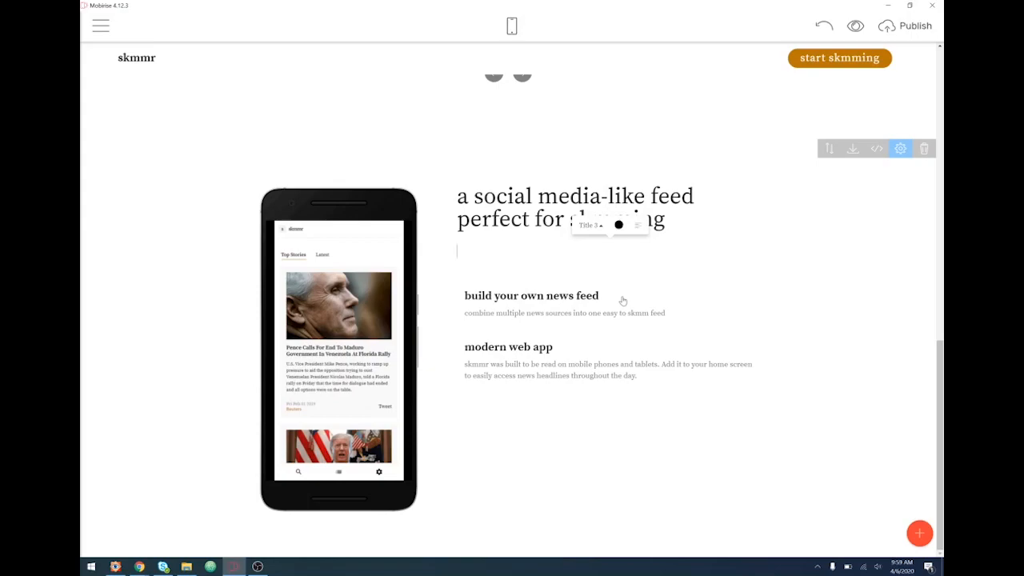
pyautogui.write('skmmr is like having')
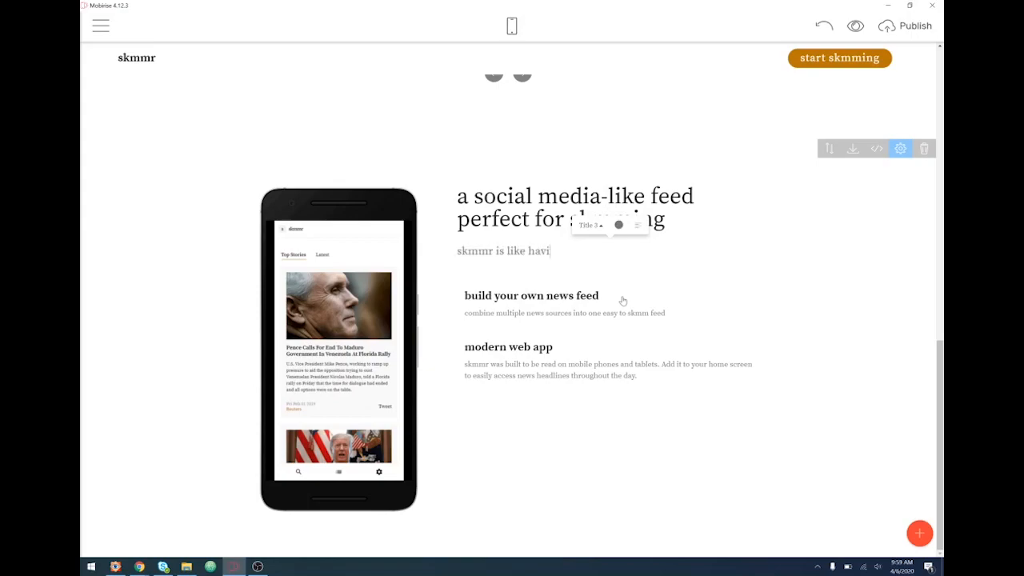
pyautogui.press('BackSpace')
pyautogui.press('BackSpace')
pyautogui.press('BackSpace')
pyautogui.press('BackSpace')
pyautogui.press('BackSpace')
pyautogui.press('BackSpace')
pyautogui.press('BackSpace')
pyautogui.press('BackSpace')
pyautogui.press('BackSpace')
pyautogui.press('BackSpace')
pyautogui.press('BackSpace')
pyautogui.press('BackSpace')
pyautogui.press('BackSpace')
pyautogui.press('BackSpace')
pyautogui.write('gives you the')
pyautogui.press('BackSpace')
pyautogui.press('BackSpace')
pyautogui.press('BackSpace')
pyautogui.press('BackSpace')
pyautogui.press('BackSpace')
pyautogui.press('BackSpace')
pyautogui.press('BackSpace')
pyautogui.press('BackSpace')
pyautogui.press('BackSpace')
pyautogui.press('BackSpace')
pyautogui.press('BackSpace')
pyautogui.press('BackSpace')
pyautogui.press('BackSpace')
pyautogui.press('BackSpace')
pyautogui.press('BackSpace')
pyautogui.press('BackSpace')
pyautogui.press('BackSpace')
pyautogui.press('BackSpace')
pyautogui.press('BackSpace')
pyautogui.press('BackSpace')
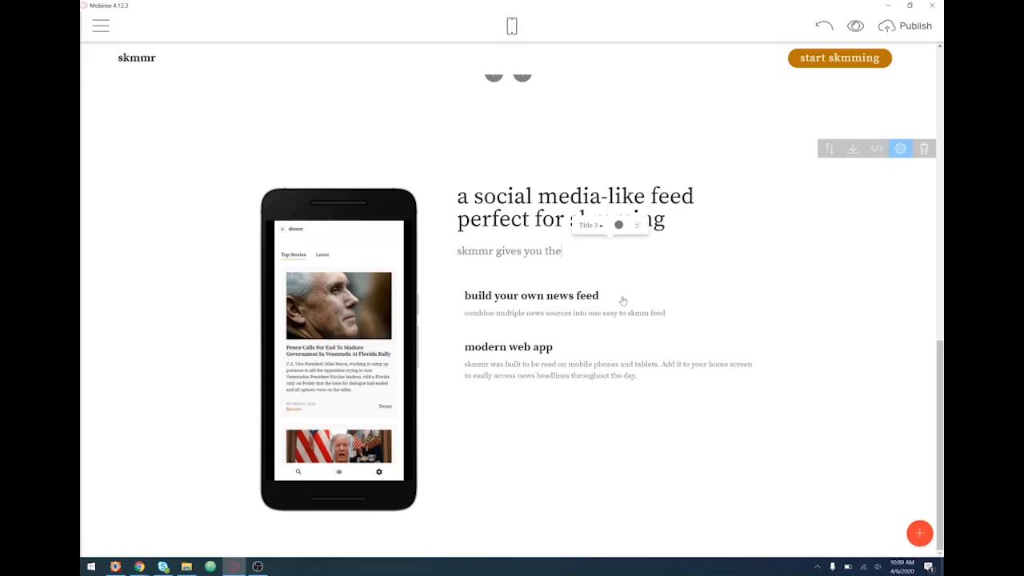
# - Enter "using skmmr is as easy as scrolling through your social media feed." as the block's subtitle
pyautogui.write('usin')
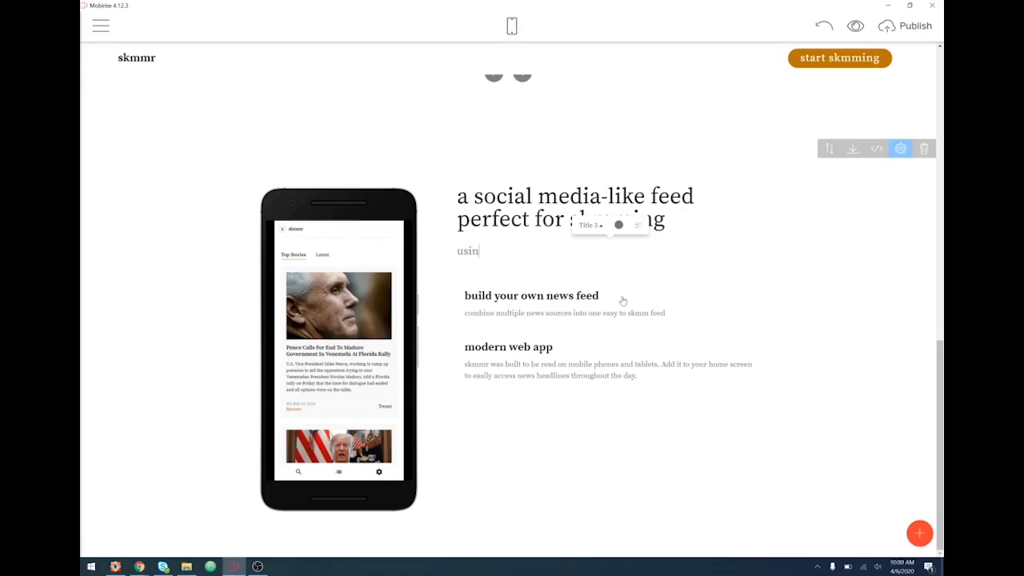
pyautogui.write('g skmmr is as easy as s')
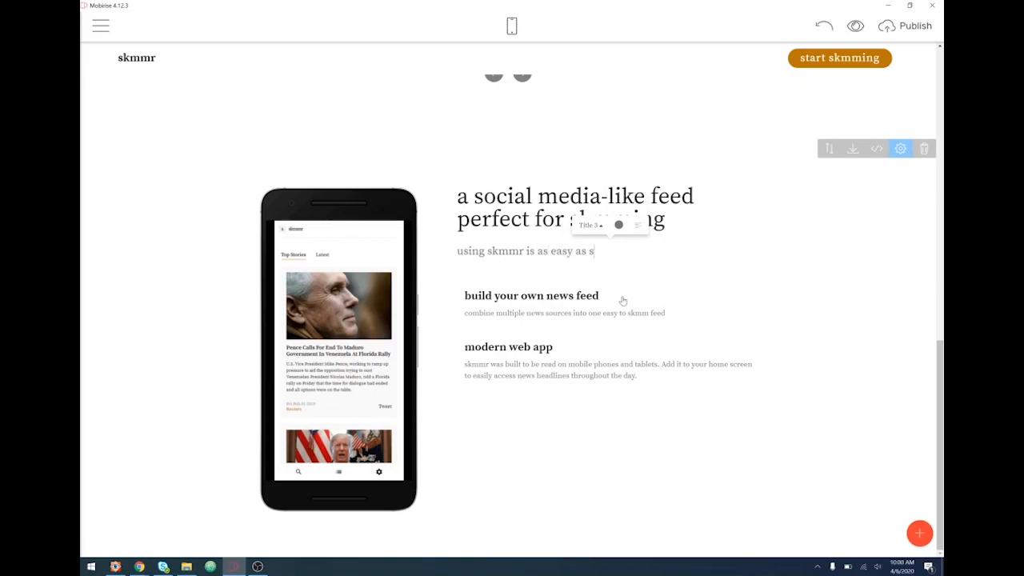
pyautogui.write('crolling through your so')
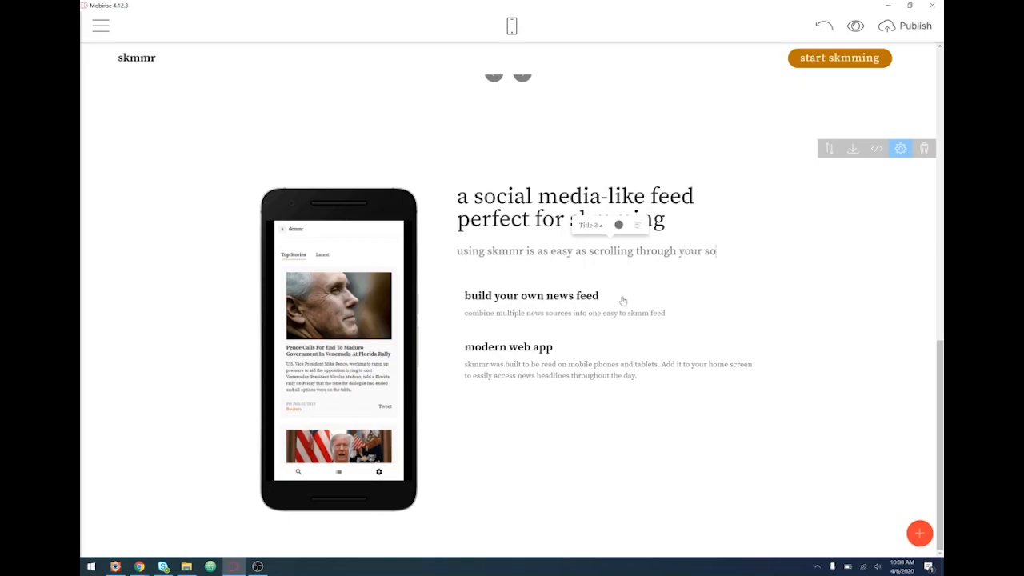
pyautogui.write('cial media f')
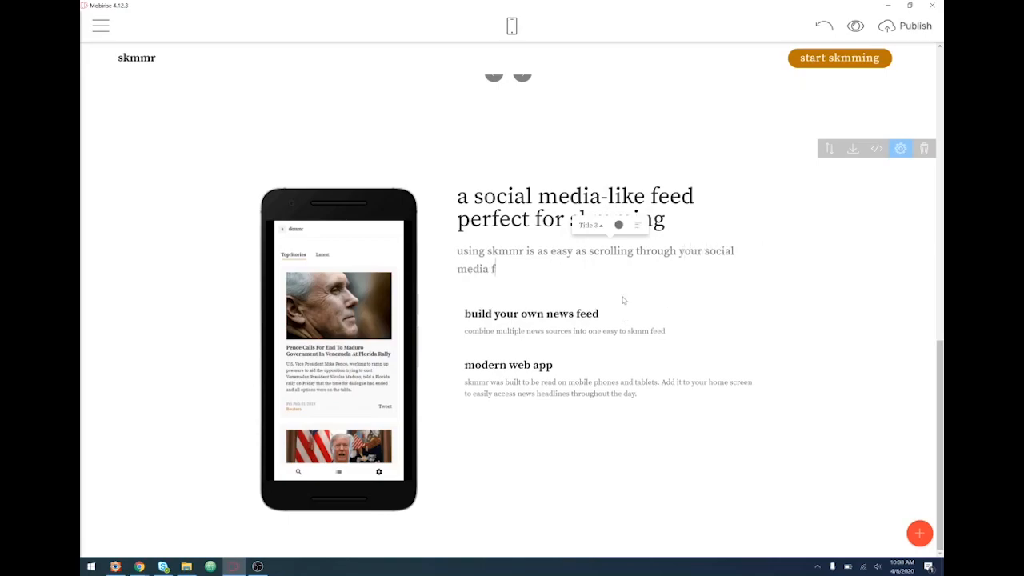
pyautogui.write('eed.')
# - Start the subtitle's second sentence with "it's a super-charged web app that makes"
pyautogui.write("it's a super-charged")
pyautogui.press('BackSpace')
pyautogui.press('BackSpace')
pyautogui.write('ed web app')
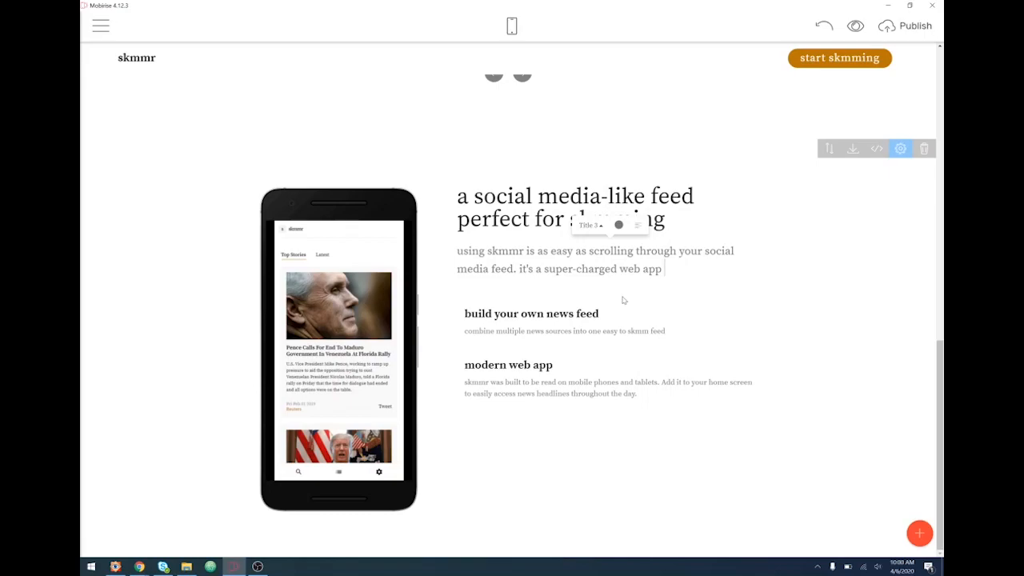
pyautogui.write('that allows you access to')
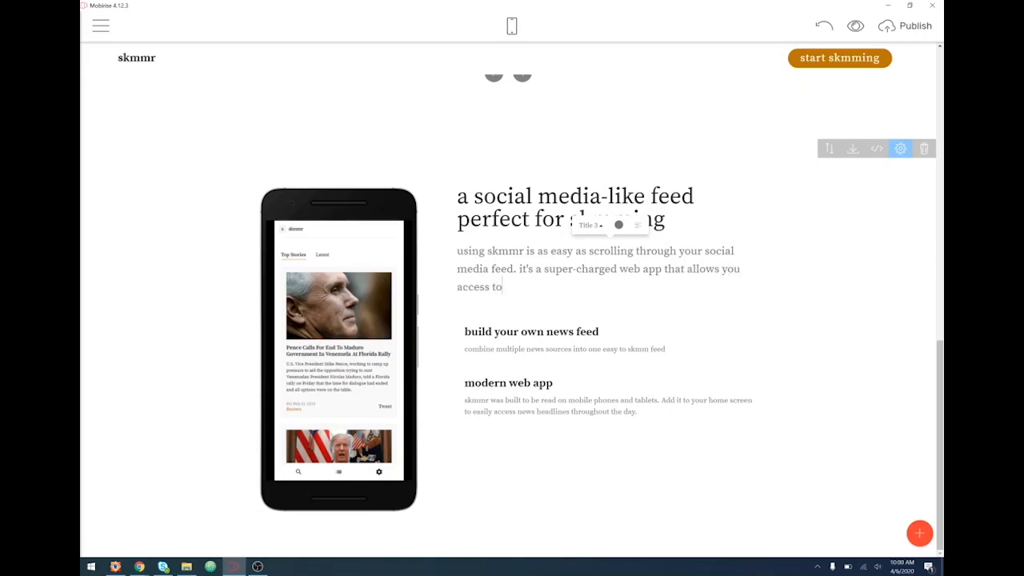
pyautogui.press('BackSpace')
pyautogui.press('BackSpace')
pyautogui.press('BackSpace')
pyautogui.press('BackSpace')
pyautogui.press('BackSpace')
pyautogui.press('BackSpace')
pyautogui.press('BackSpace')
pyautogui.press('BackSpace')
pyautogui.press('BackSpace')
pyautogui.press('BackSpace')
pyautogui.press('BackSpace')
pyautogui.press('BackSpace')
pyautogui.press('BackSpace')
pyautogui.press('BackSpace')
pyautogui.press('BackSpace')
pyautogui.press('BackSpace')
pyautogui.press('BackSpace')
pyautogui.press('BackSpace')
pyautogui.press('BackSpace')
pyautogui.press('BackSpace')
pyautogui.write('make')
pyautogui.write('s headlines fr')
pyautogui.write("om the world's ")
pyautogui.write('top re')
pyautogui.press('BackSpace')
pyautogui.press('BackSpace')
pyautogui.write('sources')
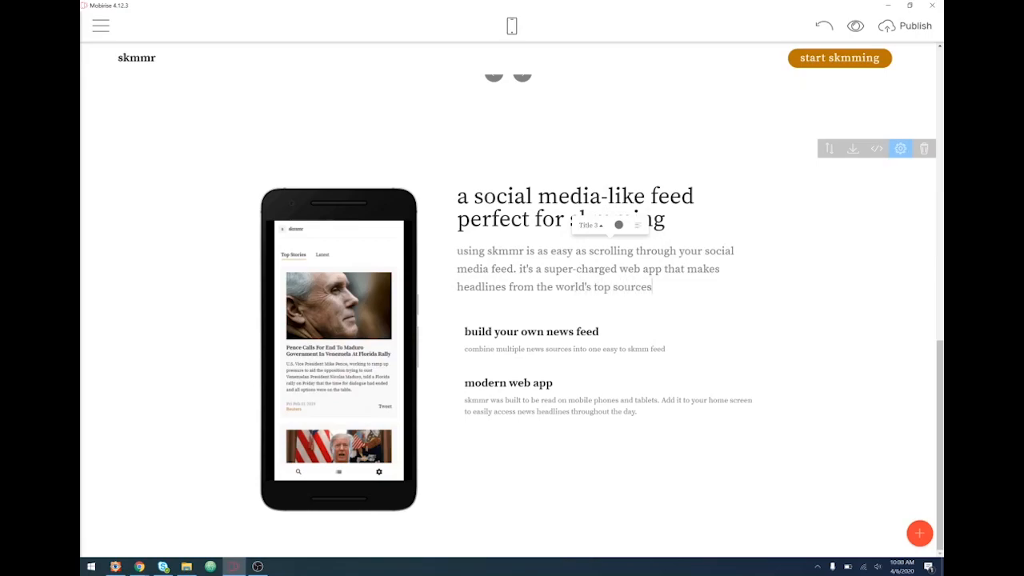
pyautogui.press('BackSpace')
pyautogui.press('BackSpace')
pyautogui.press('BackSpace')
pyautogui.press('BackSpace')
pyautogui.press('BackSpace')
pyautogui.press('BackSpace')
pyautogui.press('BackSpace')
pyautogui.press('BackSpace')
pyautogui.press('BackSpace')
pyautogui.press('BackSpace')
pyautogui.press('BackSpace')
pyautogui.press('BackSpace')
pyautogui.press('BackSpace')
pyautogui.press('BackSpace')
pyautogui.press('BackSpace')
pyautogui.press('BackSpace')
pyautogui.press('BackSpace')
pyautogui.press('BackSpace')
pyautogui.press('BackSpace')
pyautogui.press('BackSpace')
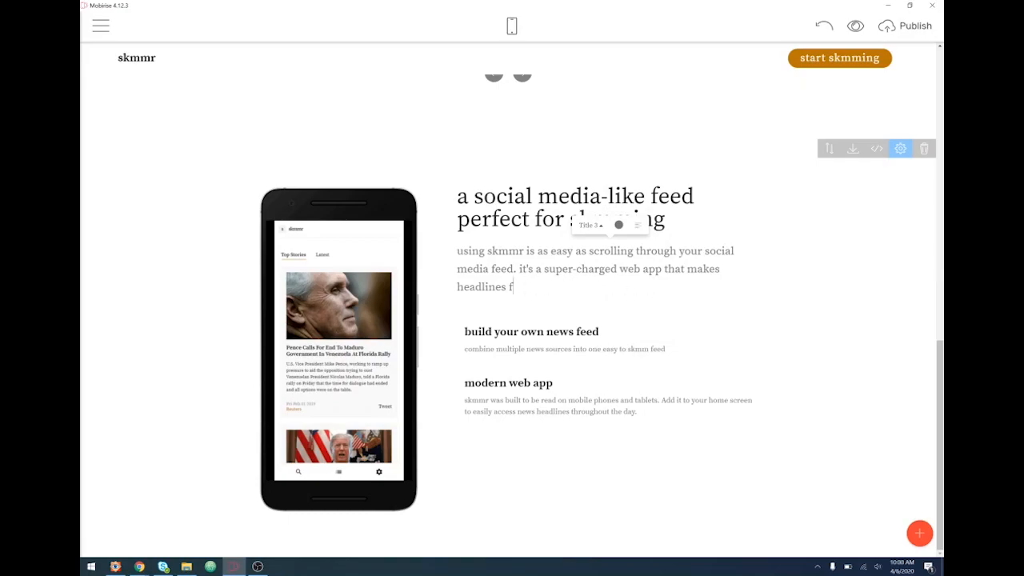
pyautogui.press('BackSpace')
pyautogui.press('BackSpace')
pyautogui.press('BackSpace')
pyautogui.press('BackSpace')
pyautogui.press('BackSpace')
pyautogui.press('BackSpace')
# - Finish the subtitle's second sentence with "it easy to skmm the top headlines from news sources you trust."
pyautogui.write('it')
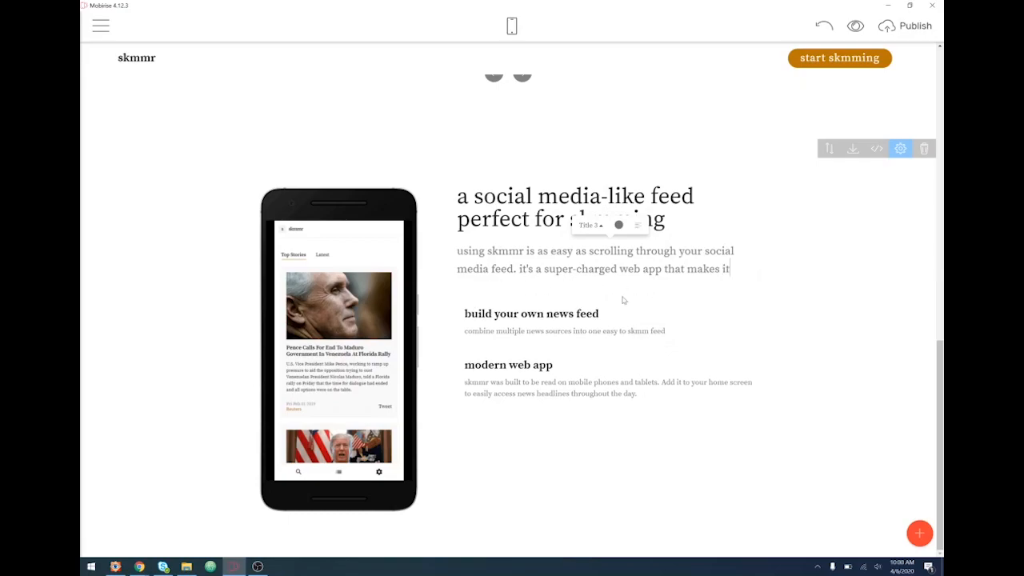
pyautogui.write(' easy to c')
pyautogui.press('BackSpace')
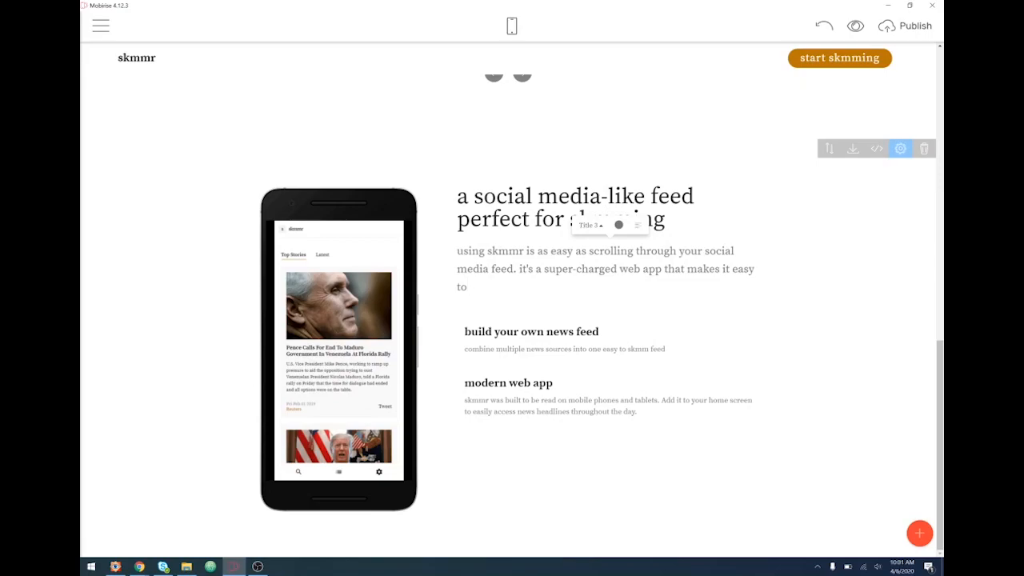
pyautogui.write('skim')
pyautogui.press('BackSpace')
pyautogui.press('BackSpace')
pyautogui.write('mm the top headlines from ')
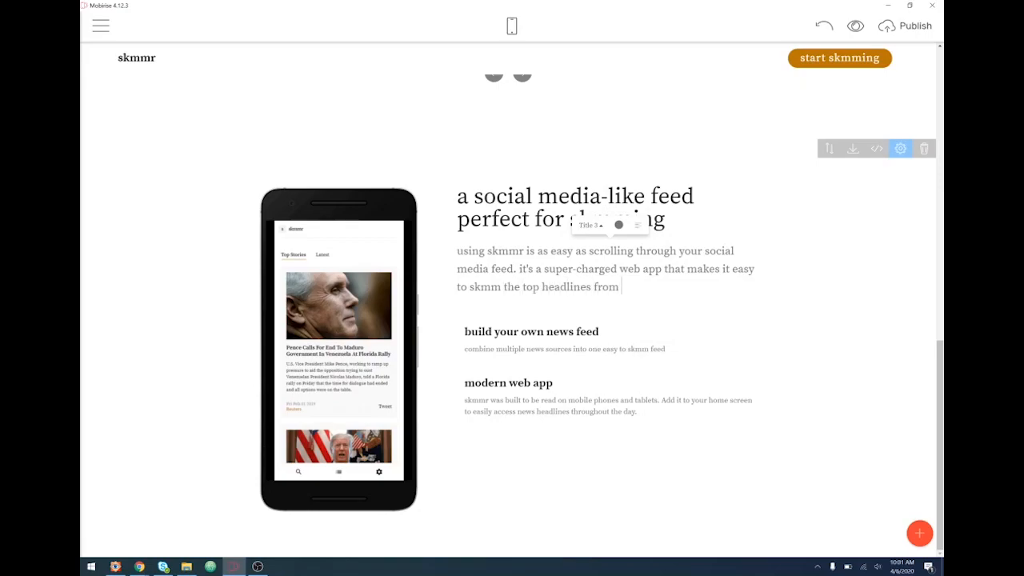
pyautogui.write('news sources you trust.')
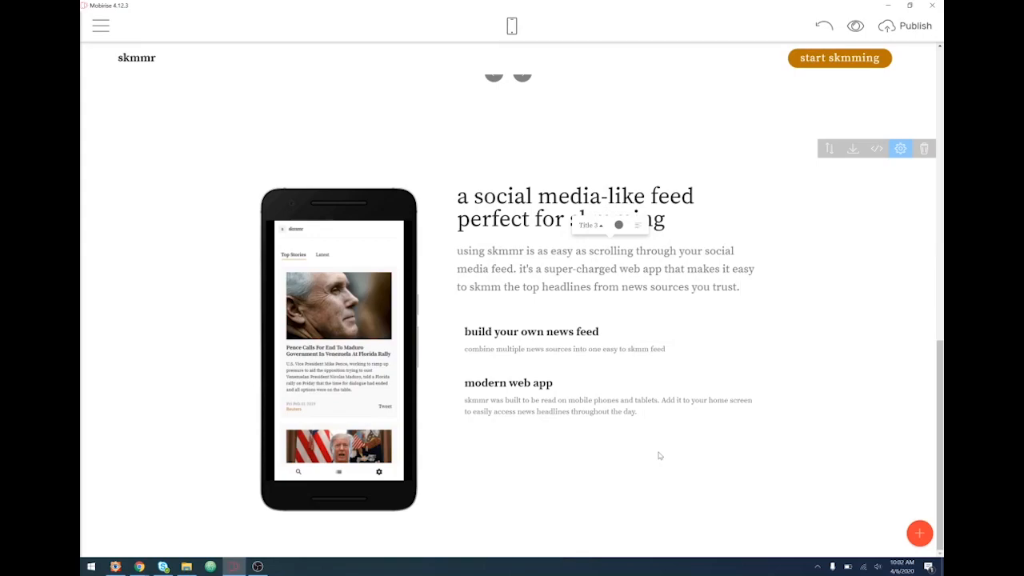
# - Change "Add" to lowercase "add" in the "modern web app" card's description
pyautogui.click(666, 400)
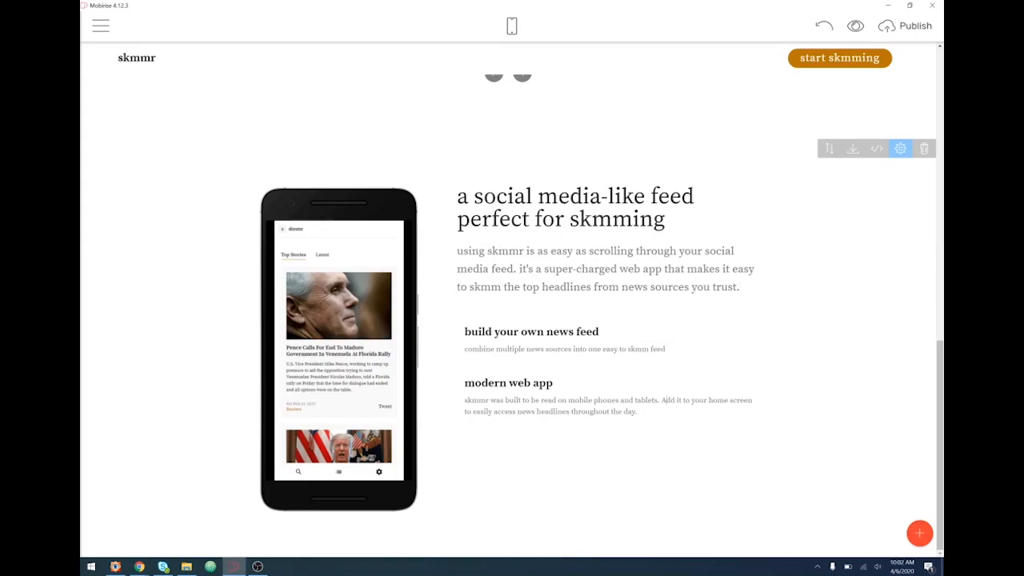
pyautogui.press('BackSpace')
pyautogui.write('a')
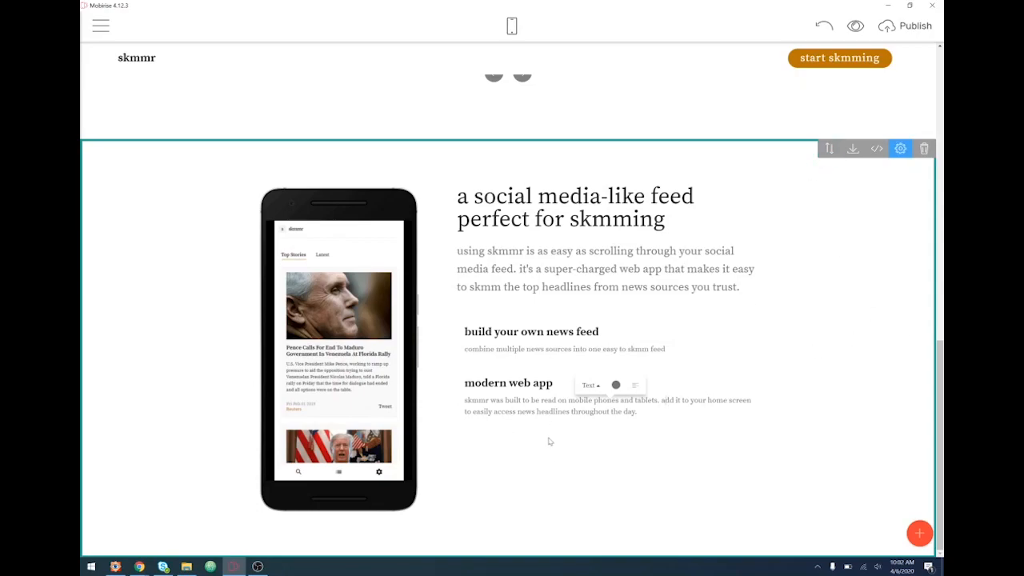
# - Look through the block library's Footers, Teams & Testimonials, Social, Maps, Contacts, Forms and Info blocks for the page's next section
pyautogui.scroll(6, 489, 345)
pyautogui.scroll(-3, 489, 348)
pyautogui.scroll(-3, 491, 348)
pyautogui.click(919, 532)
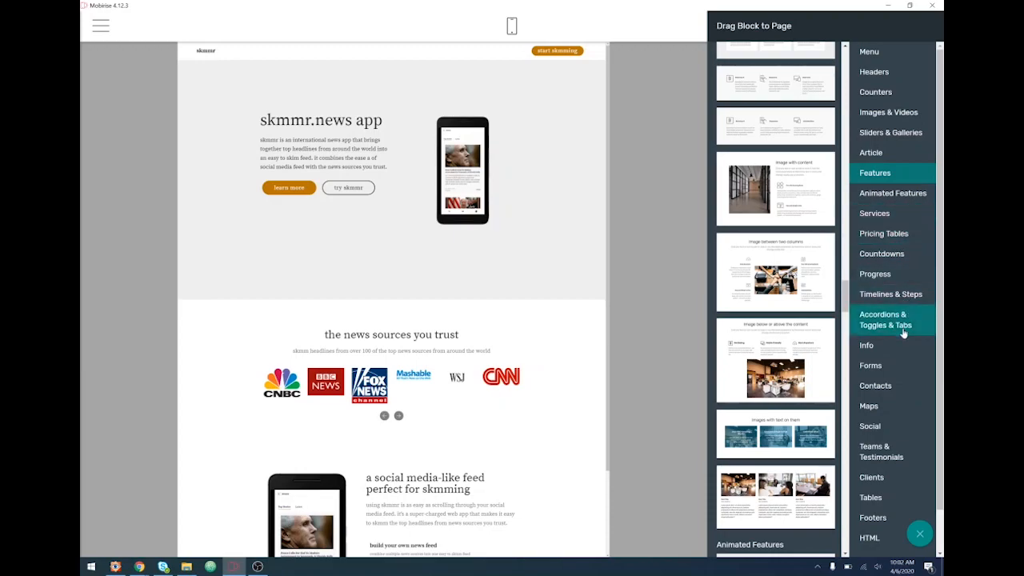
pyautogui.scroll(-1, 904, 331)
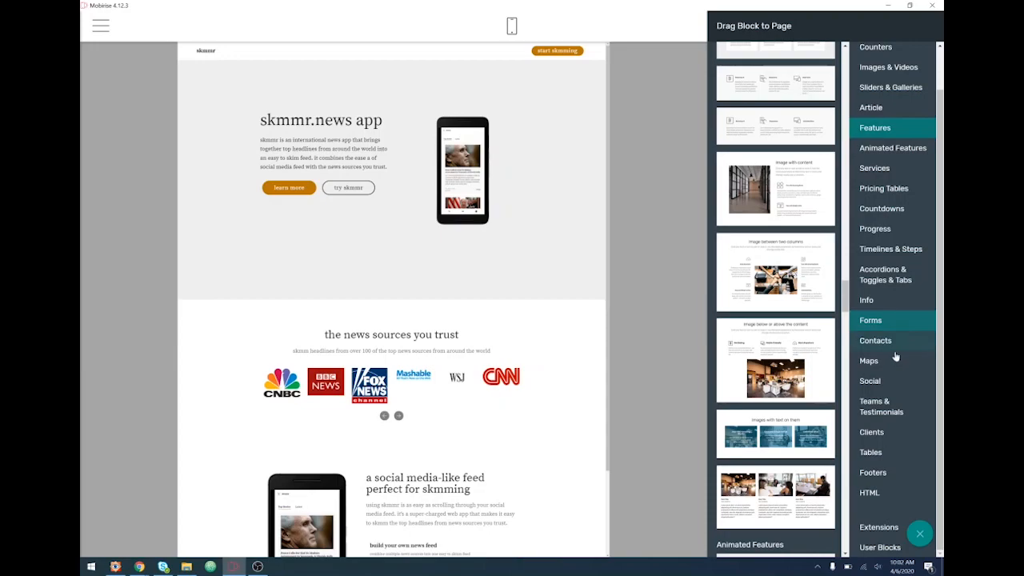
pyautogui.click(893, 477)
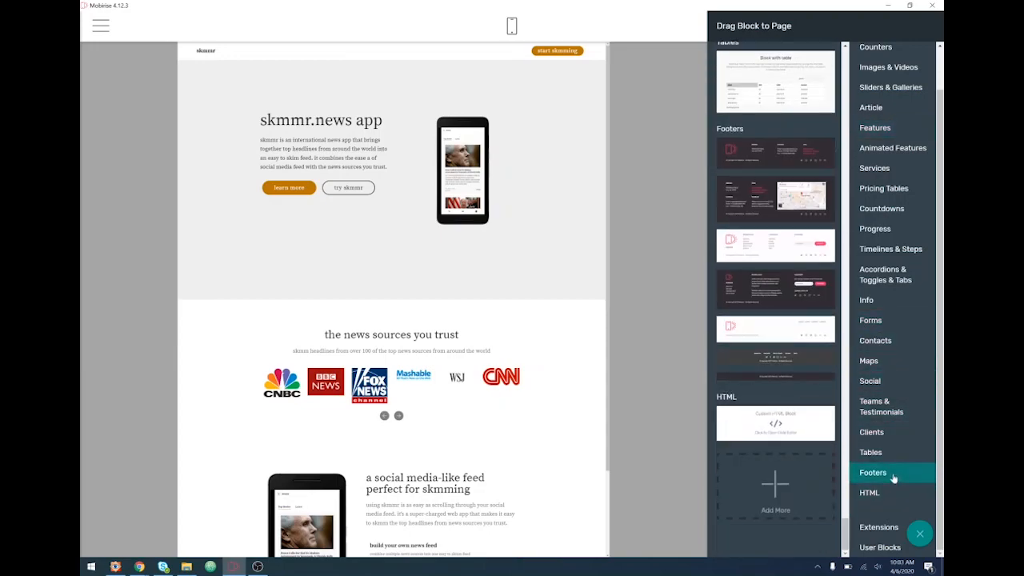
pyautogui.scroll(1, 895, 321)
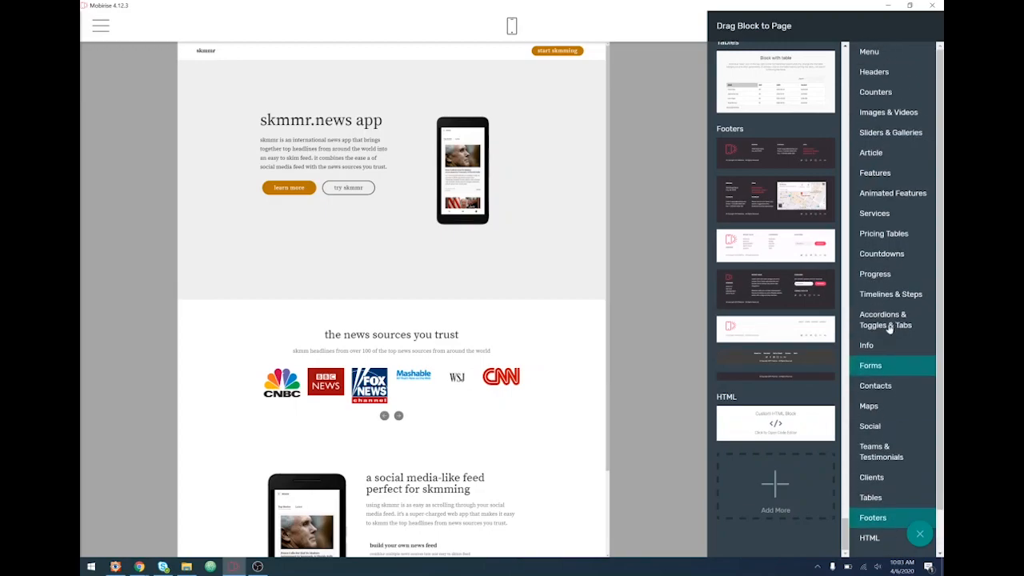
pyautogui.click(879, 451)
pyautogui.scroll(5, 794, 320)
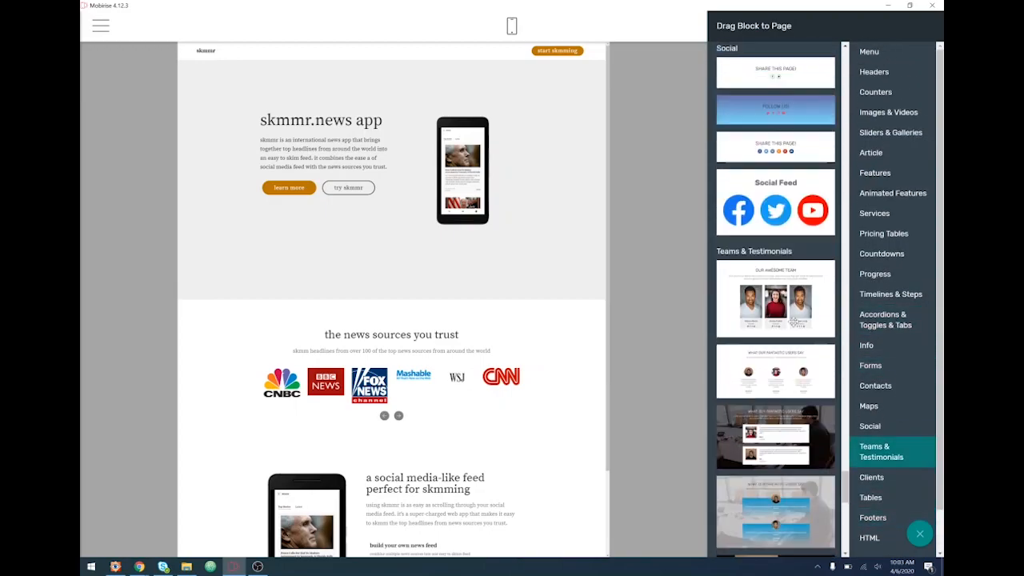
pyautogui.scroll(5, 784, 335)
pyautogui.scroll(1, 784, 335)
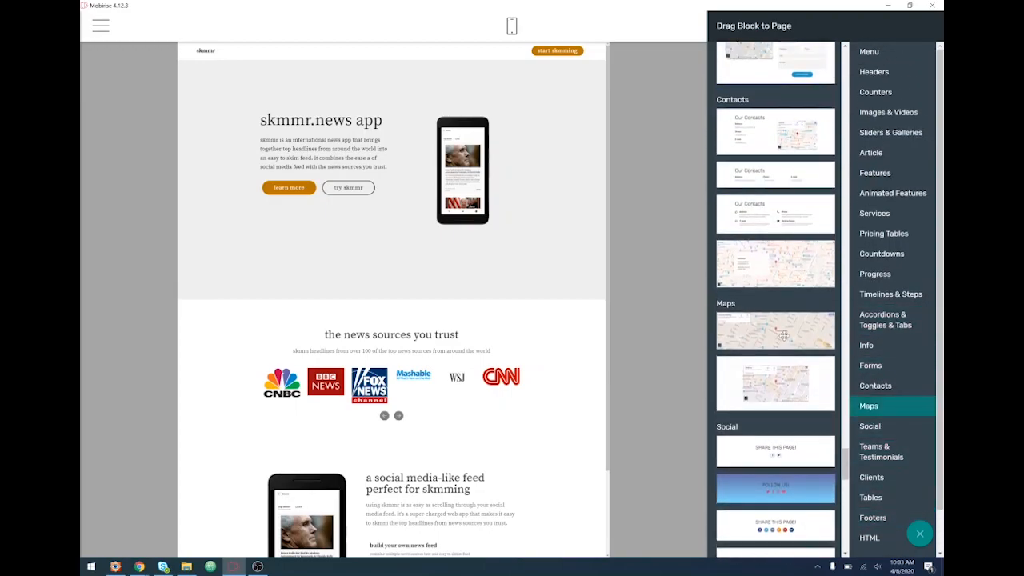
pyautogui.scroll(5, 783, 336)
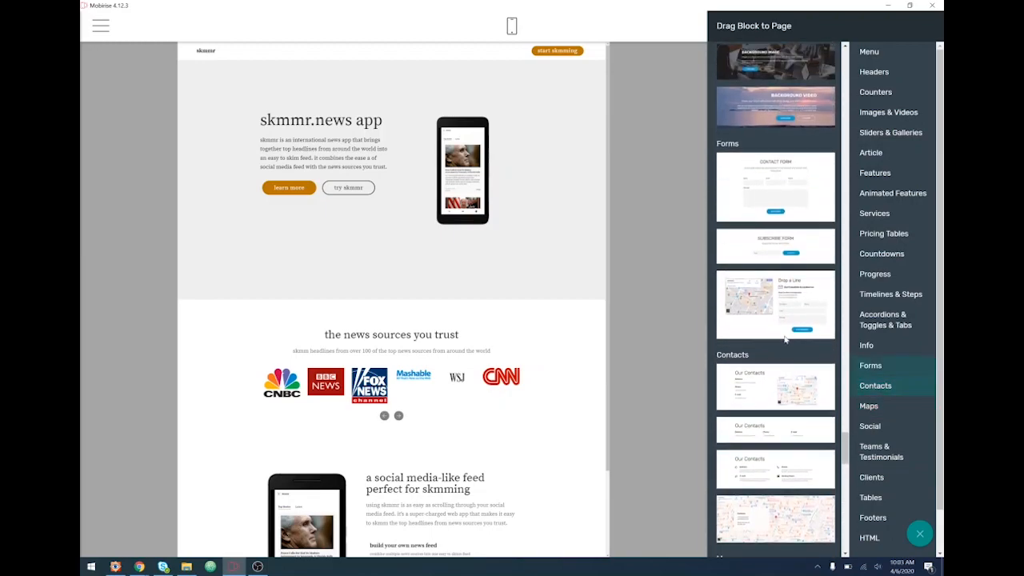
pyautogui.scroll(6, 784, 336)
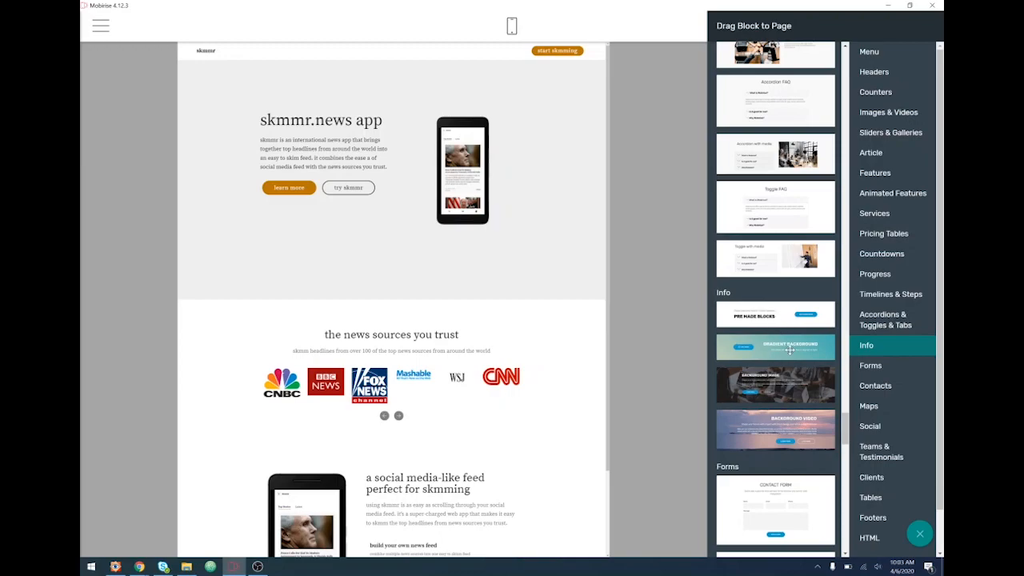
pyautogui.scroll(1, 791, 343)
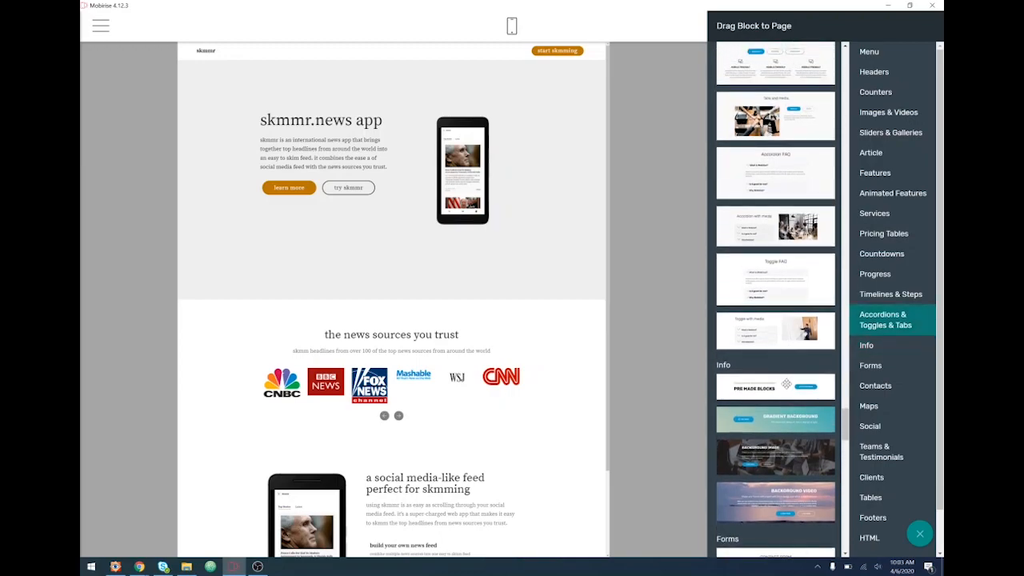
# - Look through the block library's Accordions, Features, Article, Sliders & Galleries, Images & Videos and Counters blocks for the page's next section
pyautogui.scroll(2, 786, 384)
pyautogui.scroll(5, 772, 395)
pyautogui.scroll(8, 771, 395)
pyautogui.scroll(8, 771, 397)
pyautogui.scroll(8, 770, 397)
pyautogui.scroll(8, 769, 397)
pyautogui.scroll(8, 770, 397)
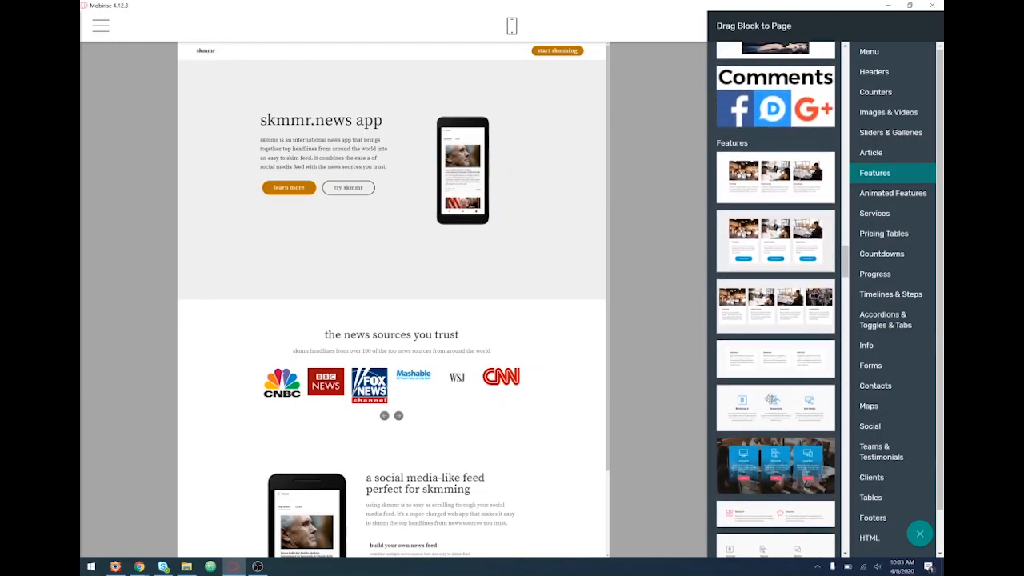
pyautogui.scroll(6, 770, 398)
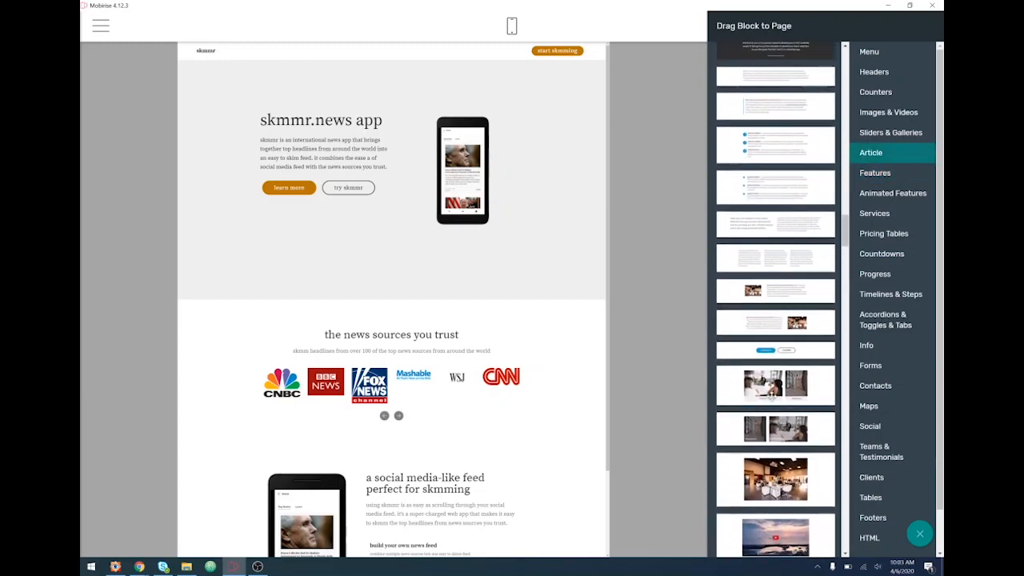
pyautogui.moveTo(798, 355)
pyautogui.mouseDown()
pyautogui.moveTo(560, 464)
pyautogui.moveTo(480, 516)
pyautogui.moveTo(644, 450)
pyautogui.moveTo(799, 340)
pyautogui.moveTo(789, 346)
pyautogui.mouseUp()
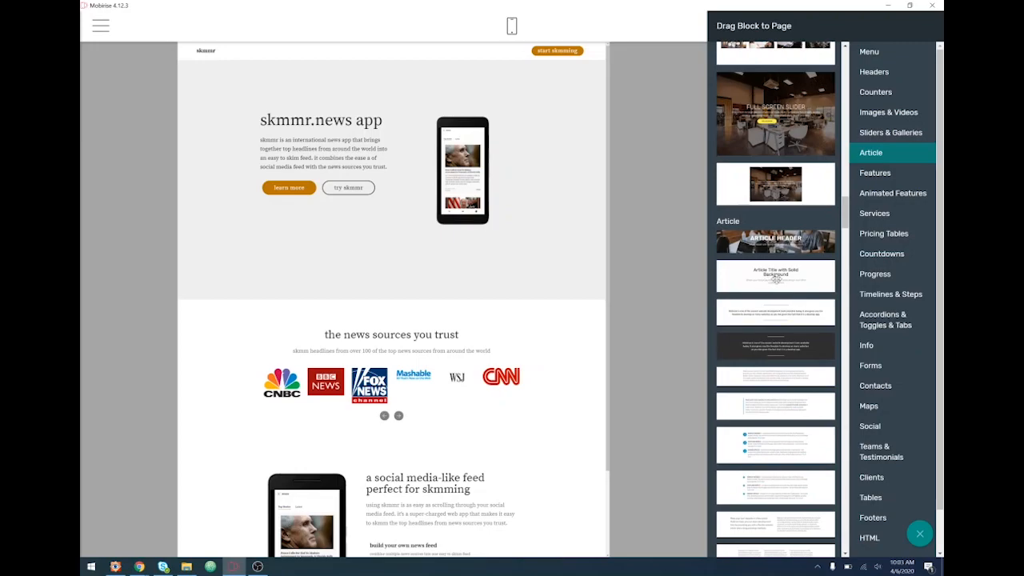
pyautogui.scroll(2, 776, 280)
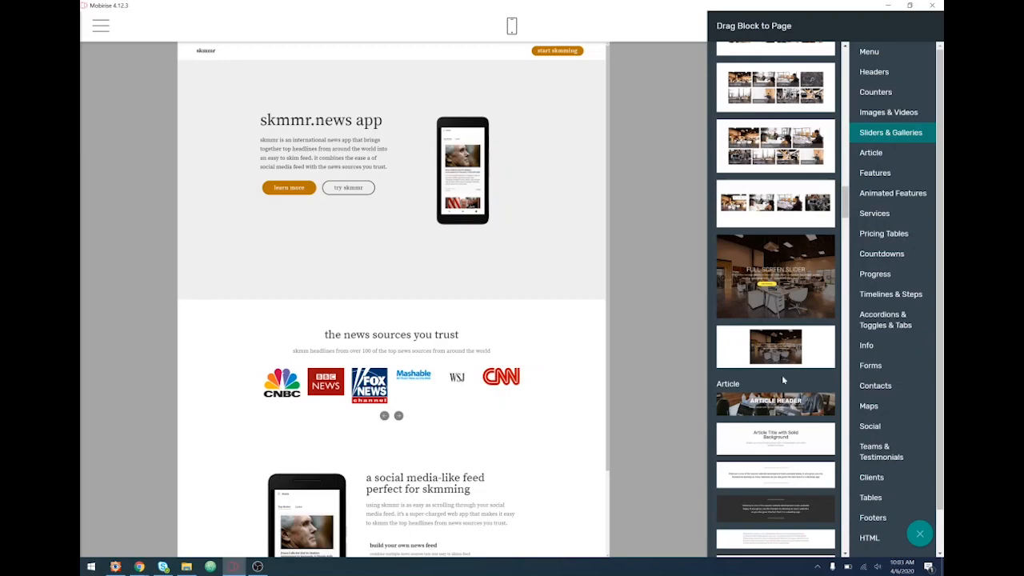
pyautogui.scroll(5, 779, 299)
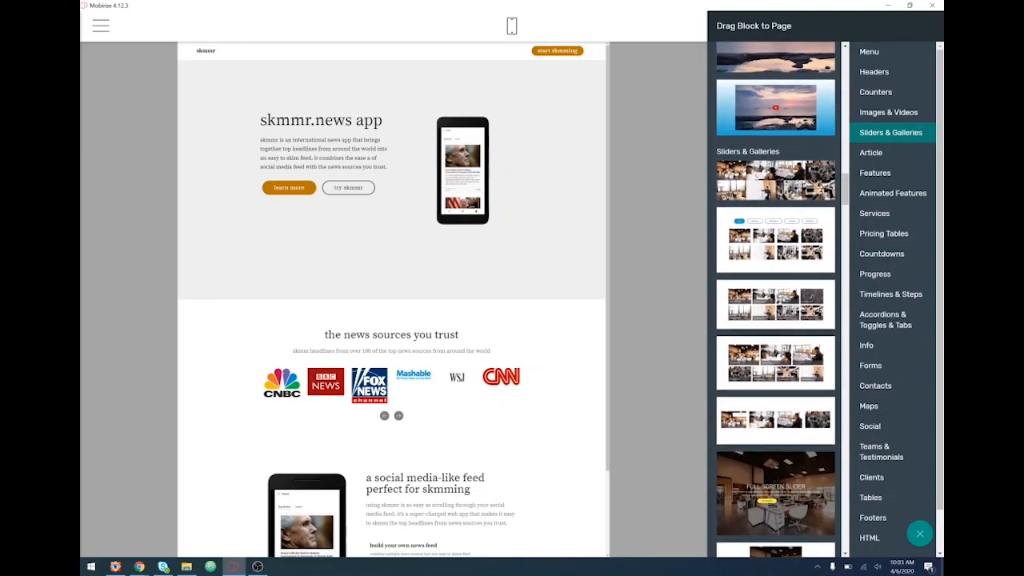
pyautogui.scroll(4, 775, 308)
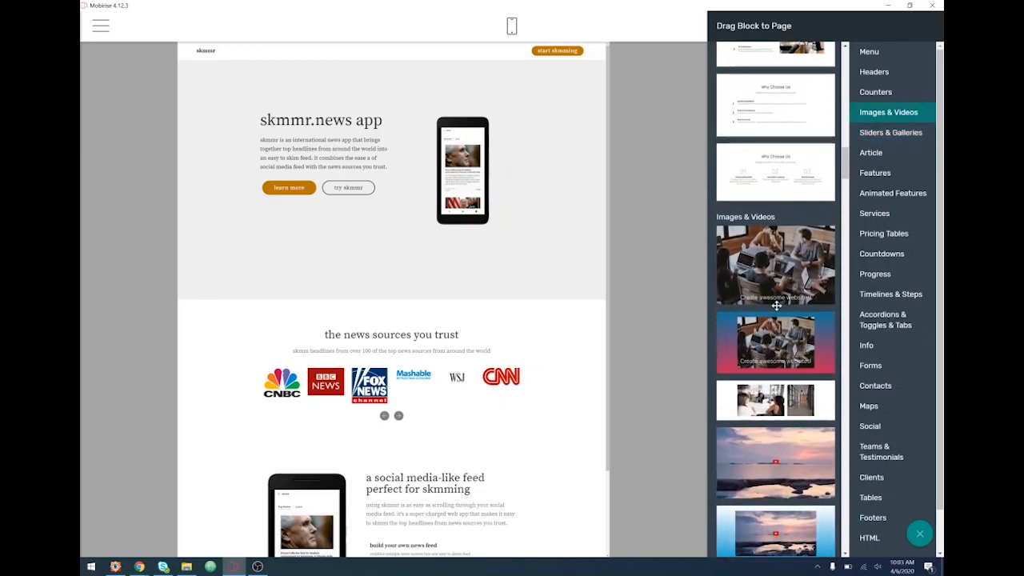
pyautogui.scroll(6, 775, 308)
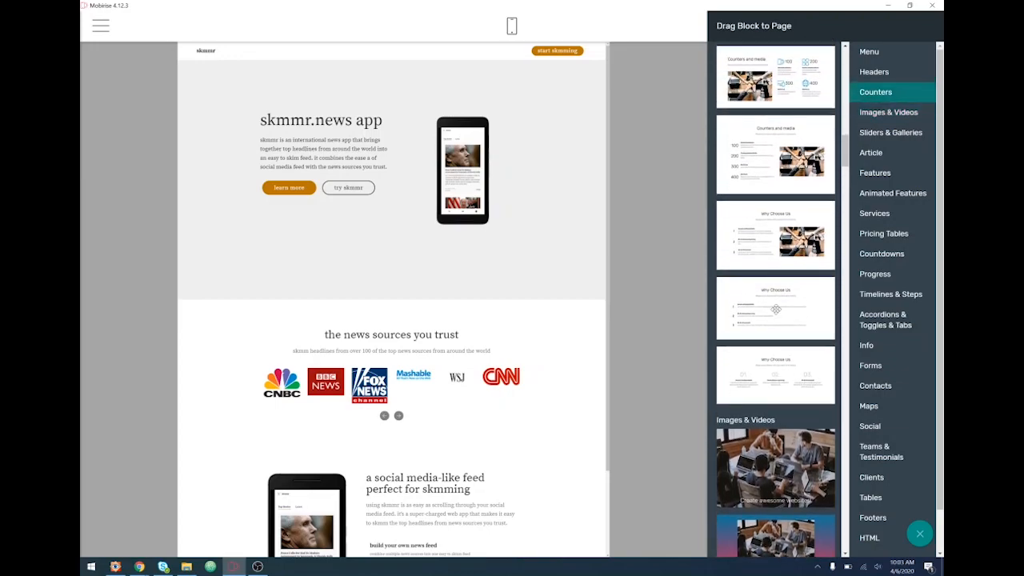
pyautogui.scroll(2, 775, 309)
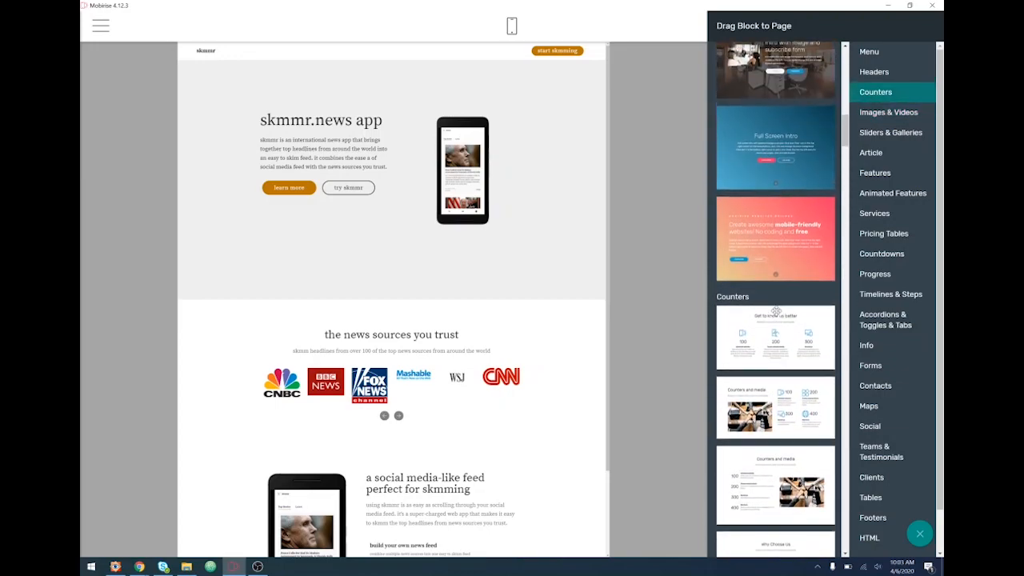
# - Add the light grey Full Width Intro header block at the end of the page, below the social media-like feed block
pyautogui.scroll(3, 775, 312)
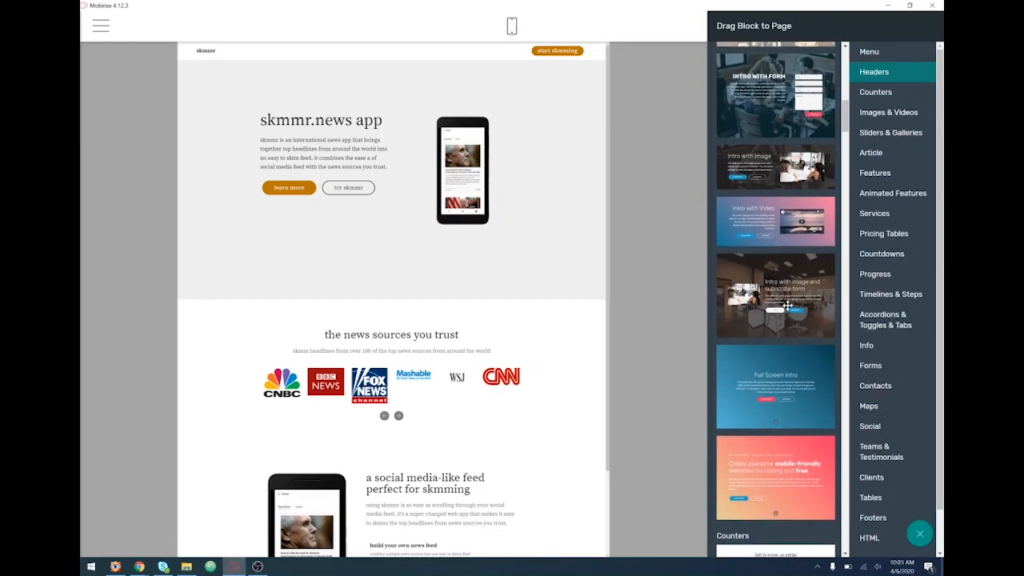
pyautogui.scroll(3, 787, 305)
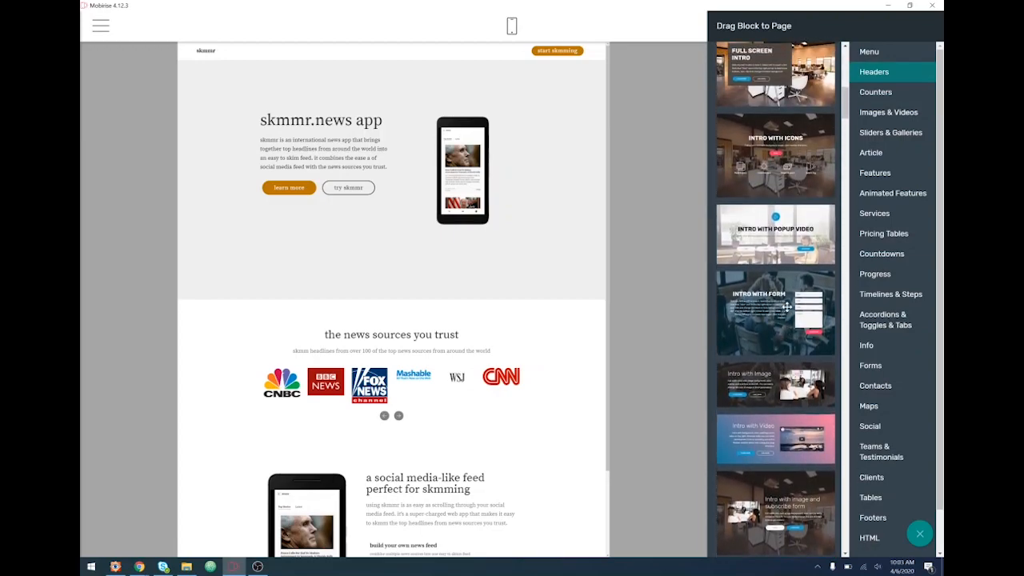
pyautogui.scroll(4, 787, 306)
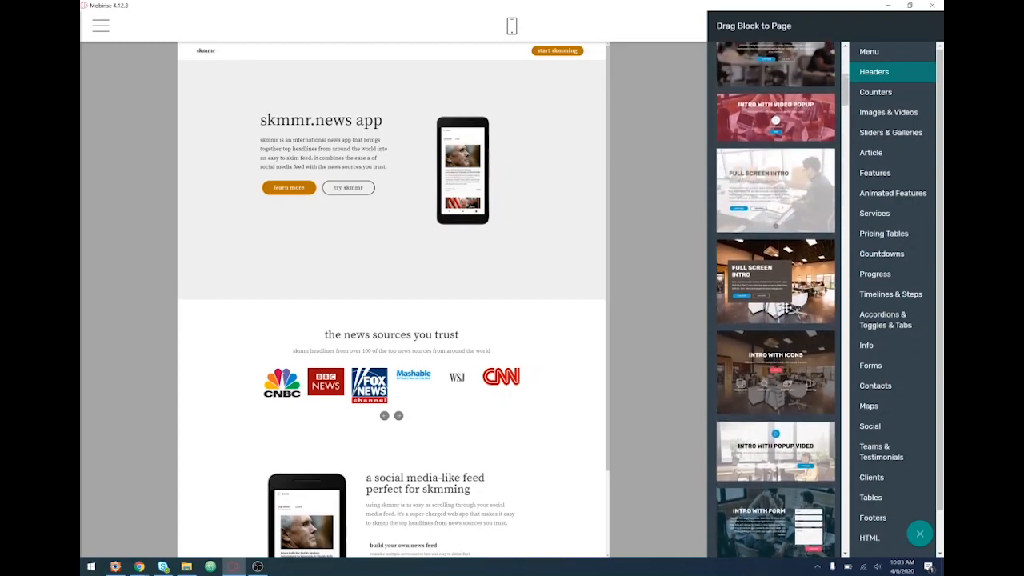
pyautogui.scroll(1, 786, 307)
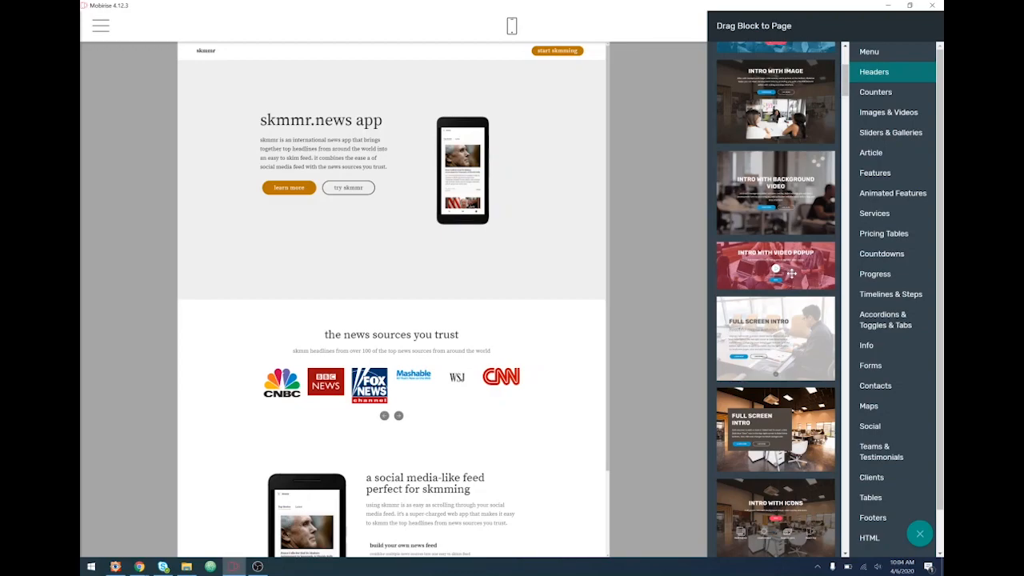
pyautogui.scroll(1, 792, 287)
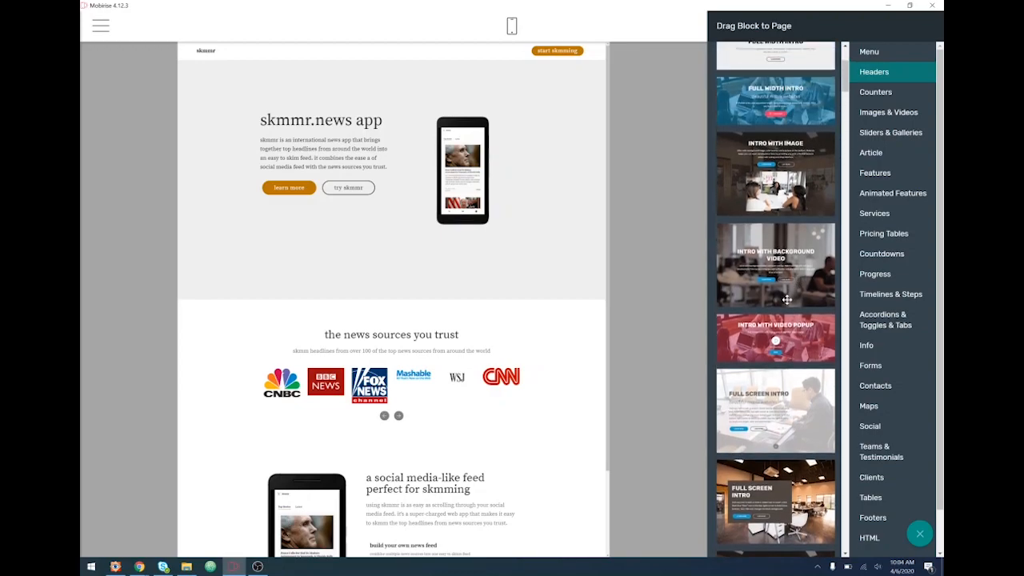
pyautogui.scroll(2, 804, 295)
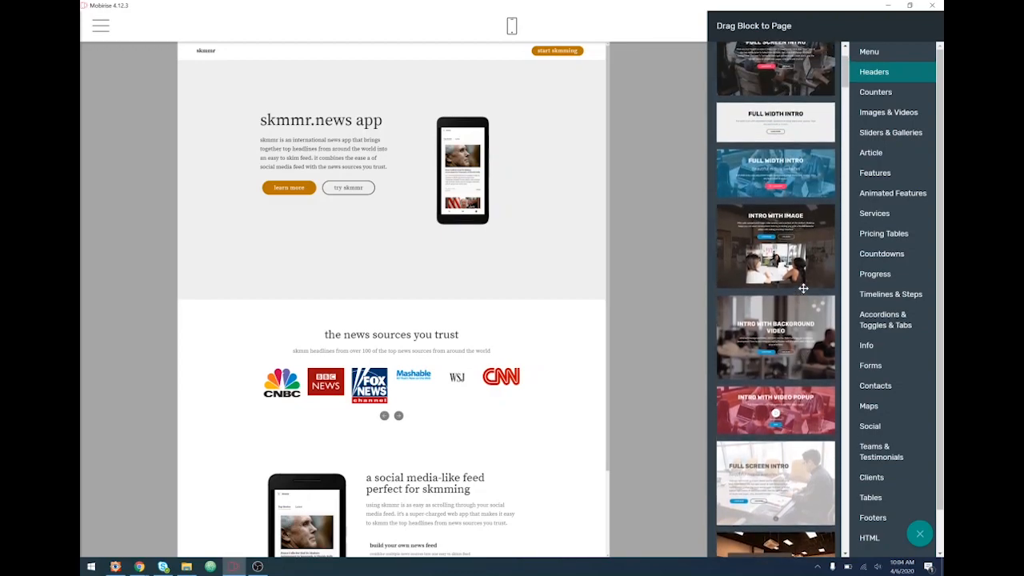
pyautogui.scroll(1, 805, 295)
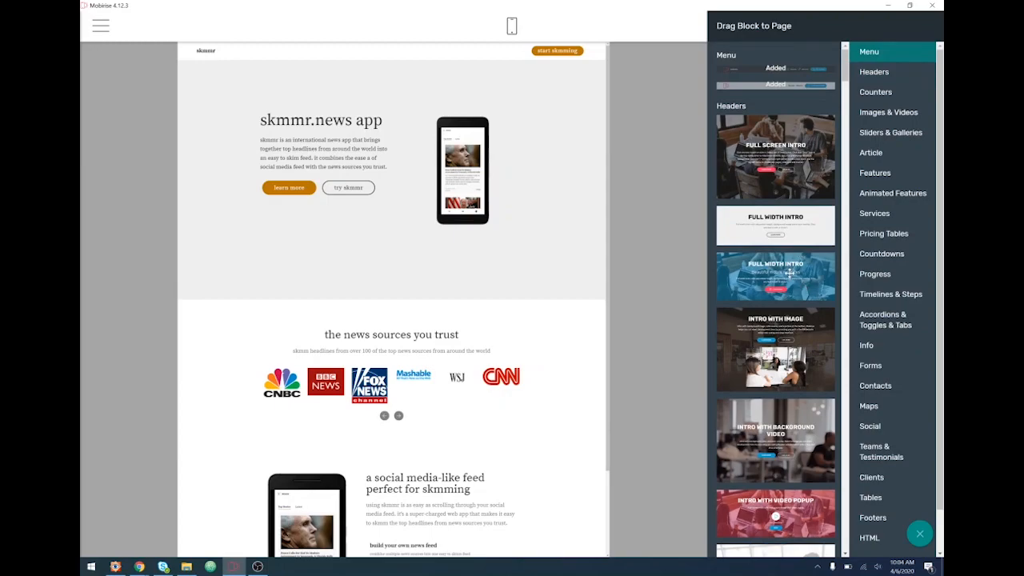
pyautogui.moveTo(805, 230); pyautogui.dragTo(412, 558)
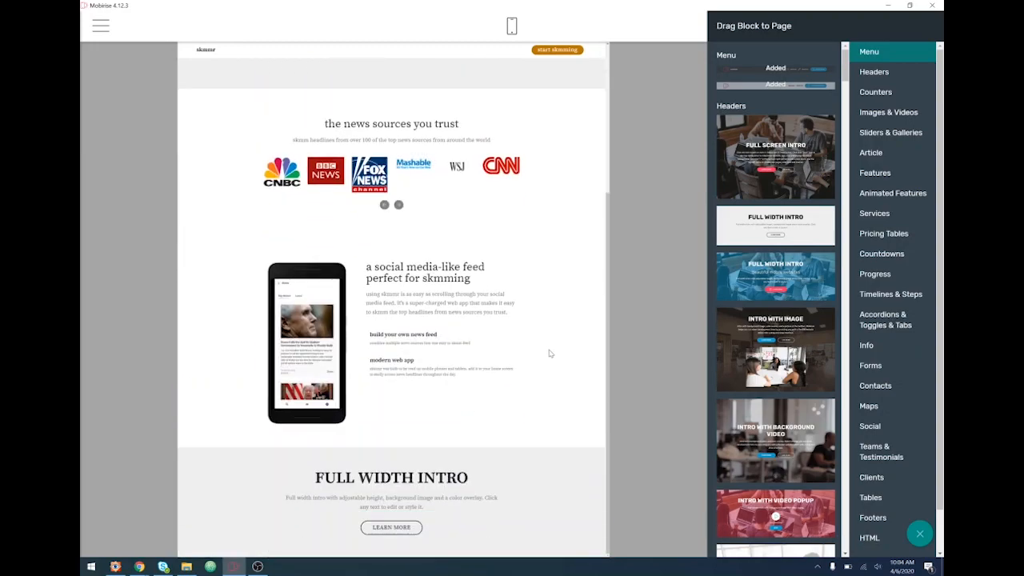
pyautogui.click(571, 491)
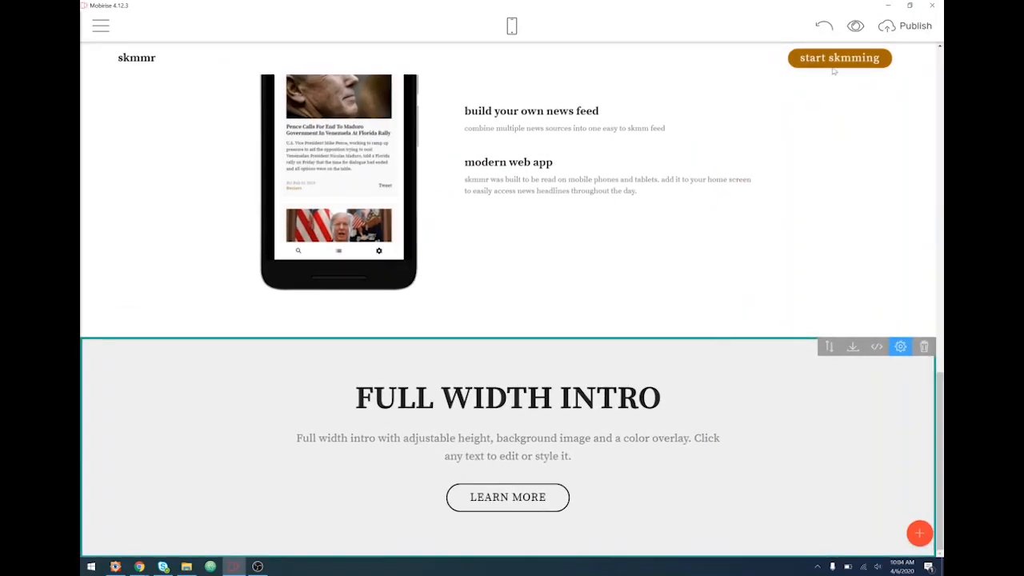
# - Set the Full Width Intro block's background to the custom brown-orange colour and its title to light grey
pyautogui.click(899, 347)
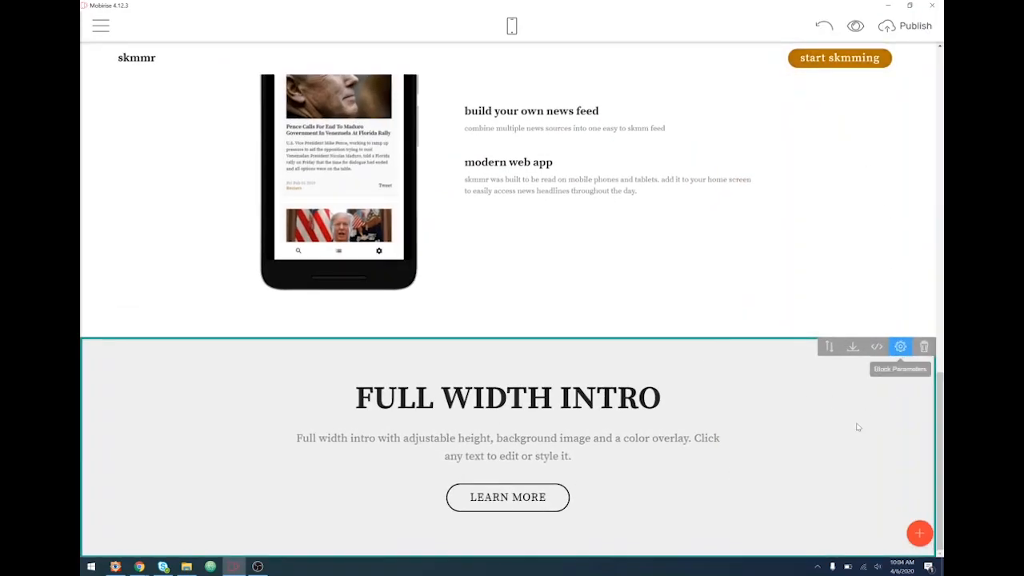
pyautogui.click(898, 315)
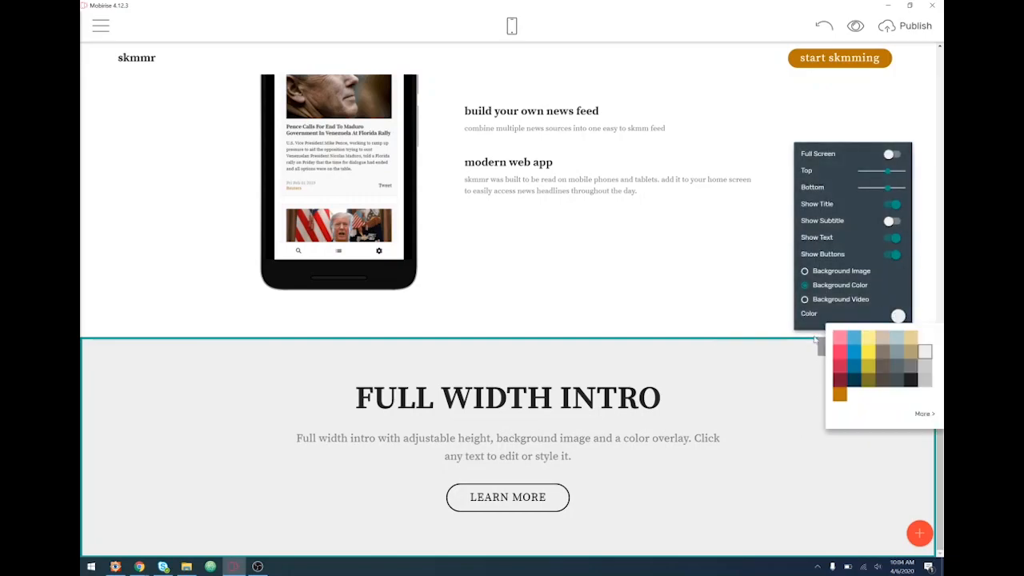
pyautogui.click(840, 395)
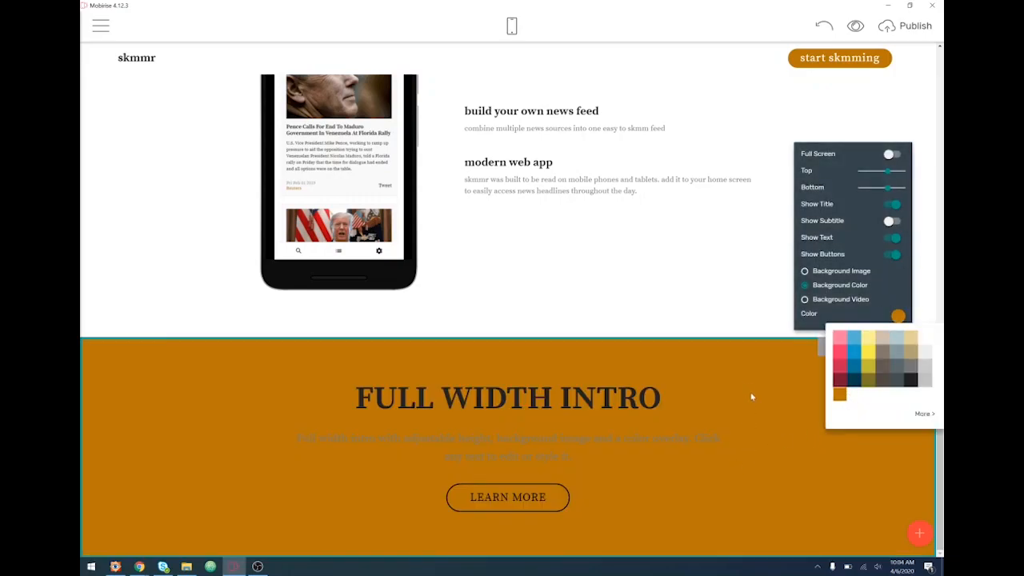
pyautogui.click(508, 406)
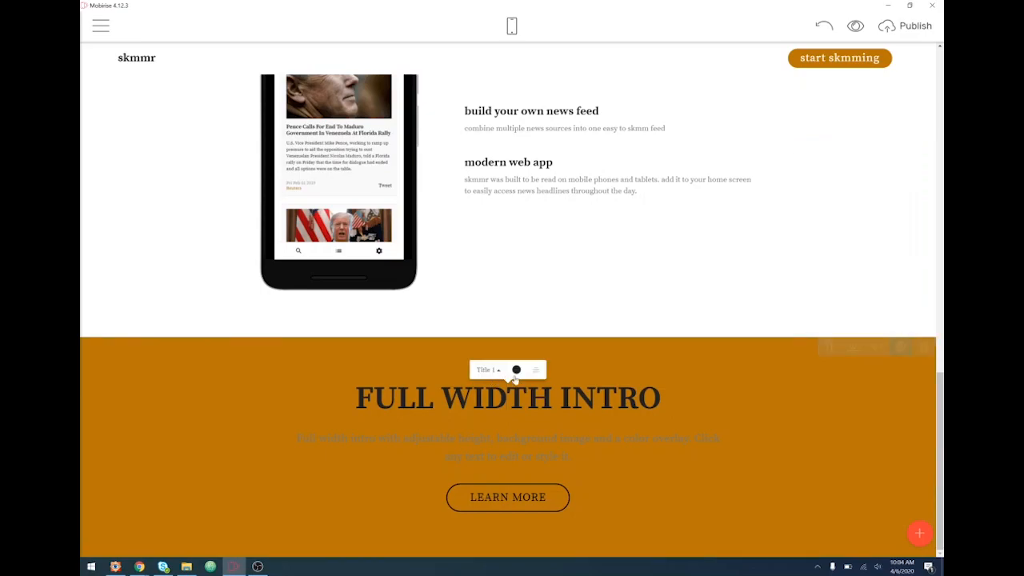
pyautogui.click(516, 370)
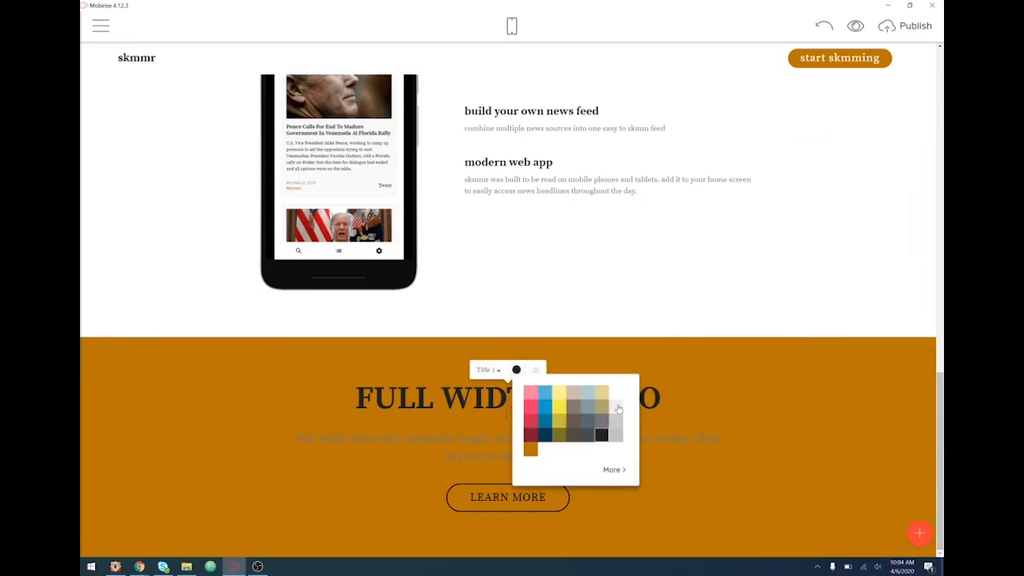
# - Hide the description text of the Full Width Intro block
pyautogui.click(466, 446)
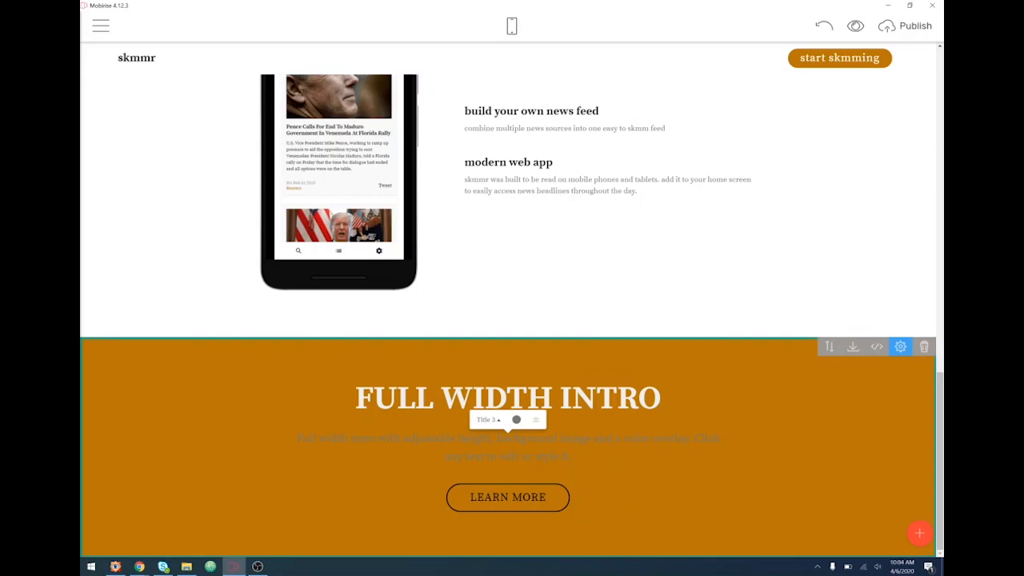
pyautogui.click(516, 419)
pyautogui.click(900, 347)
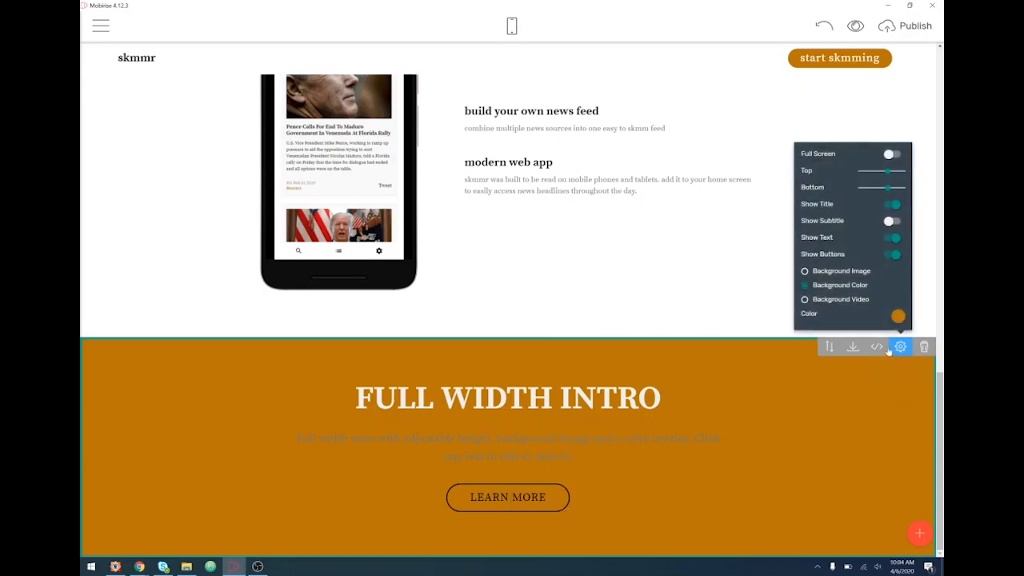
pyautogui.click(894, 238)
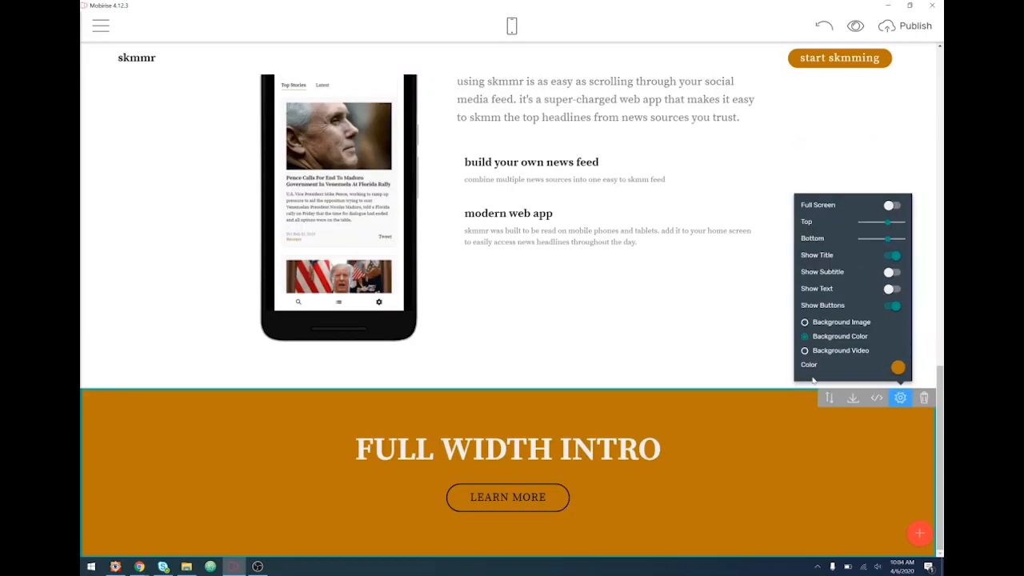
# - Replace the "FULL WIDTH INTRO" title with "Try skmmr"
pyautogui.click(501, 456)
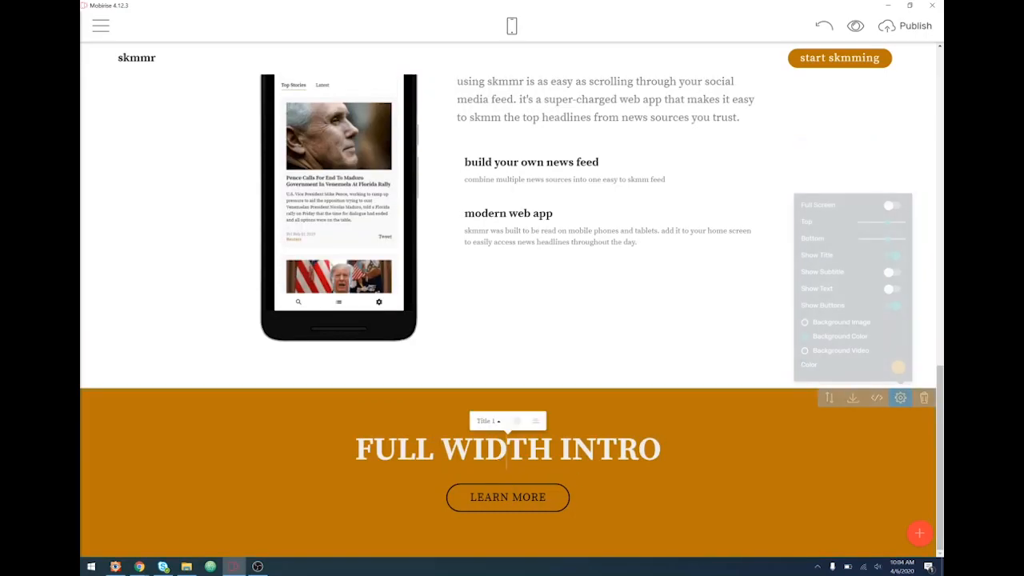
pyautogui.moveTo(356, 450); pyautogui.dragTo(662, 451)
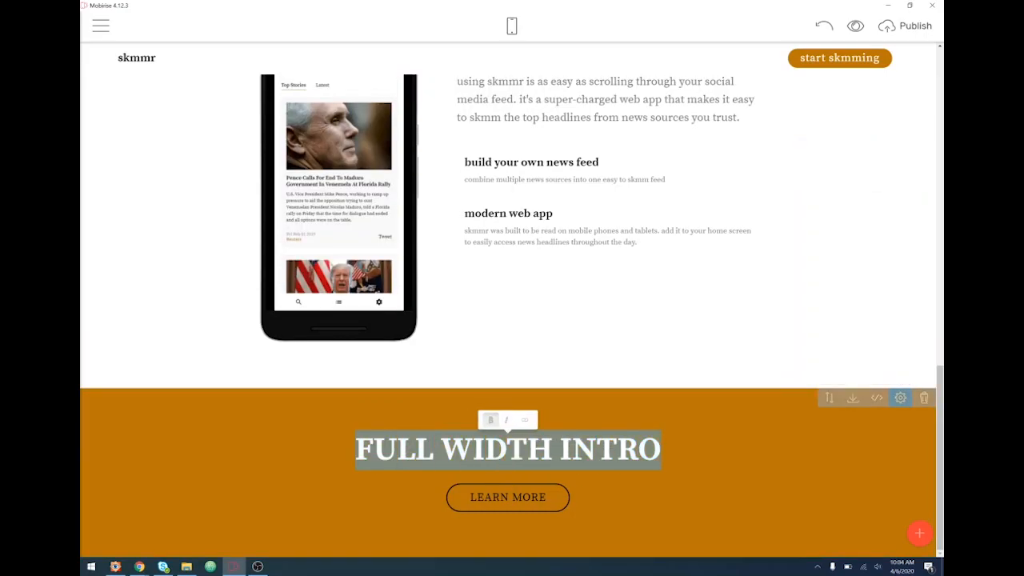
pyautogui.write('Try skm')
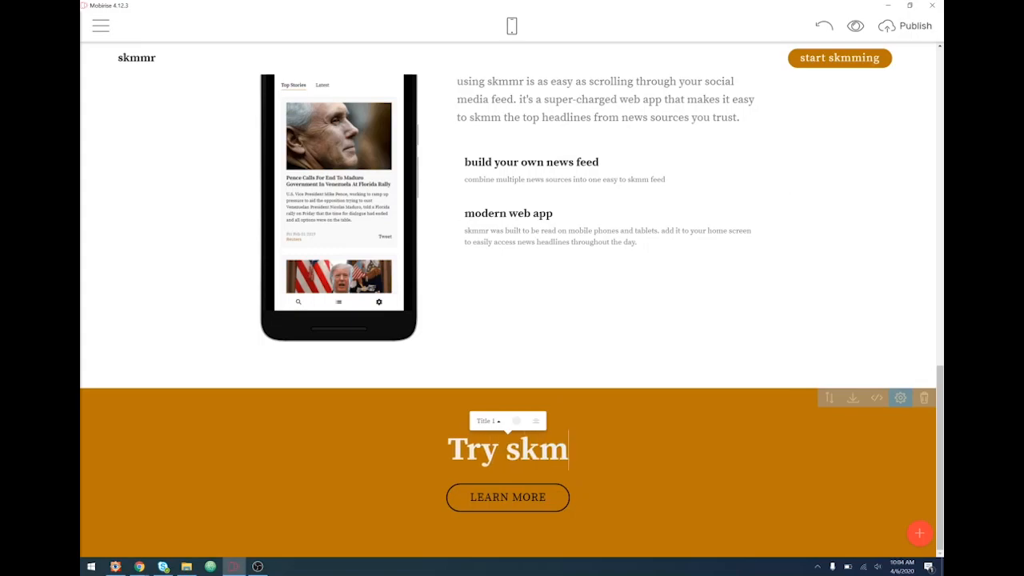
pyautogui.write('mr')
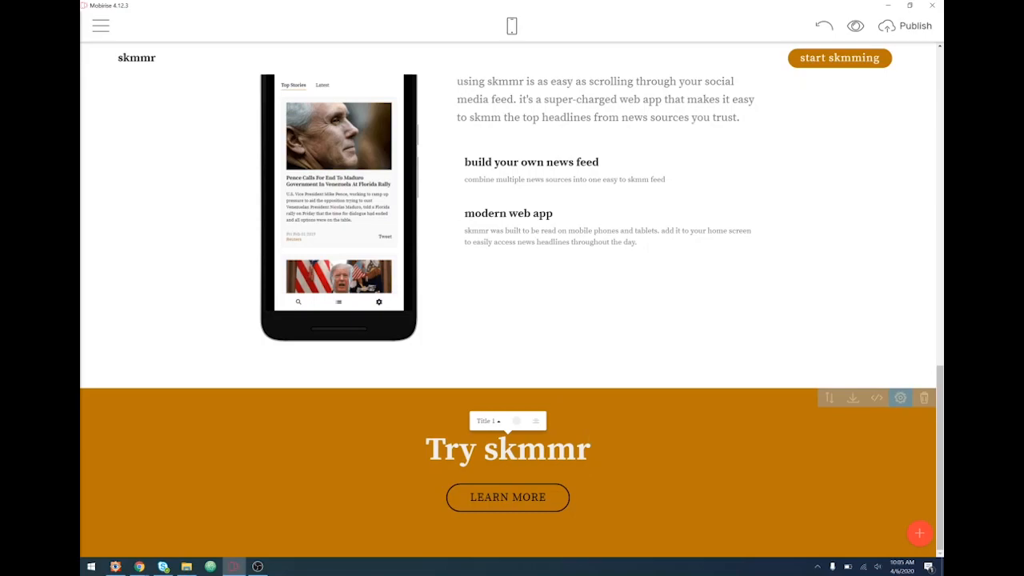
# - Change the "LEARN MORE" button's label to "try skmmr"
pyautogui.moveTo(547, 496); pyautogui.dragTo(468, 496)
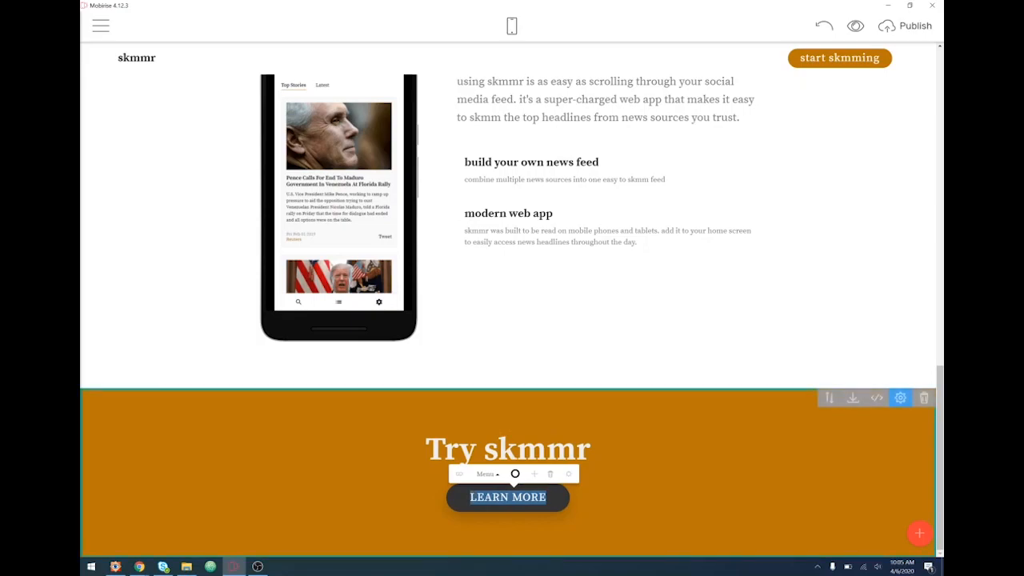
pyautogui.write('try skmmr')
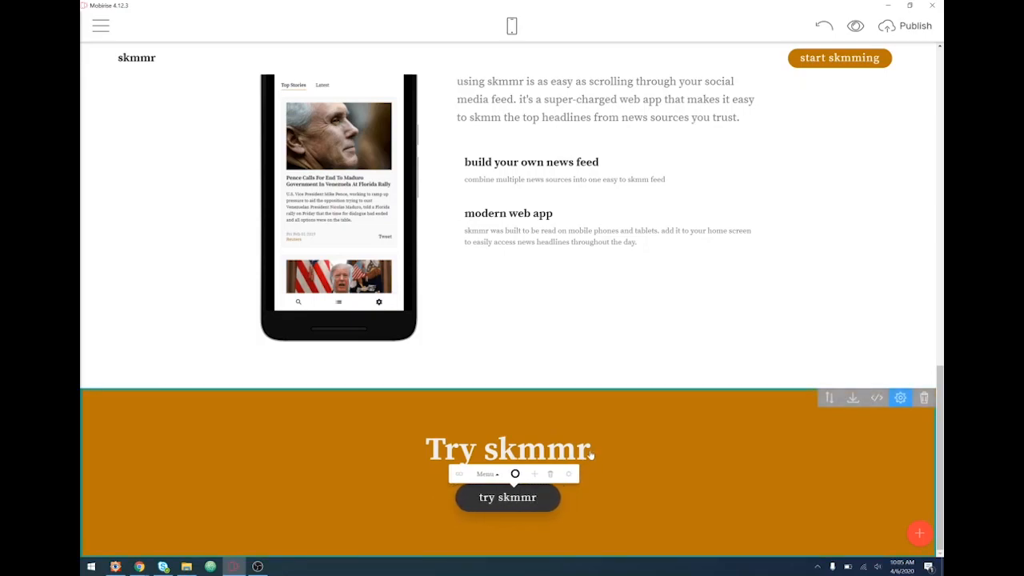
# - Replace the orange block's title with "get skmming today"
pyautogui.moveTo(591, 453); pyautogui.dragTo(427, 449)
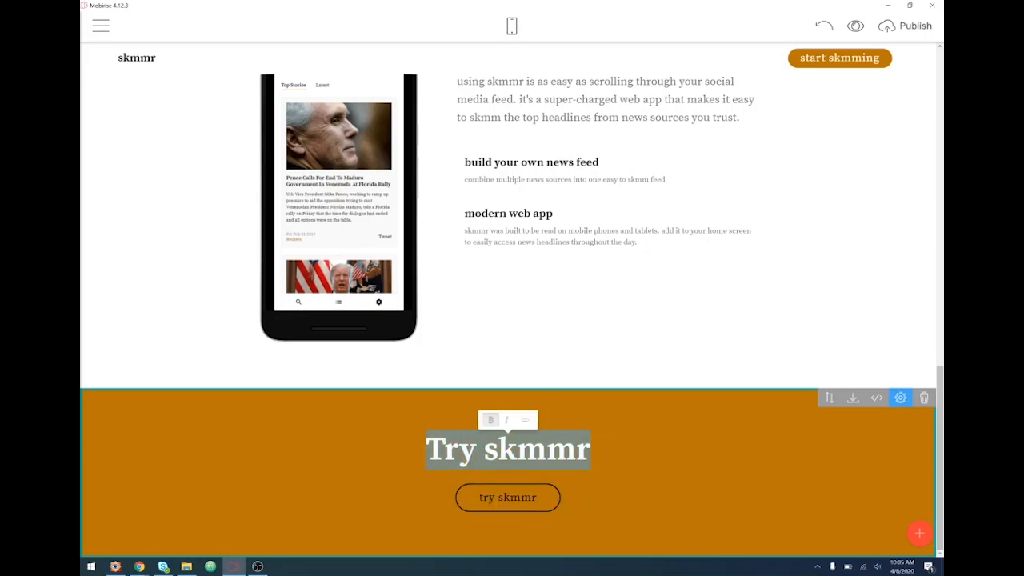
pyautogui.write('G')
pyautogui.press('BackSpace')
pyautogui.write('get')
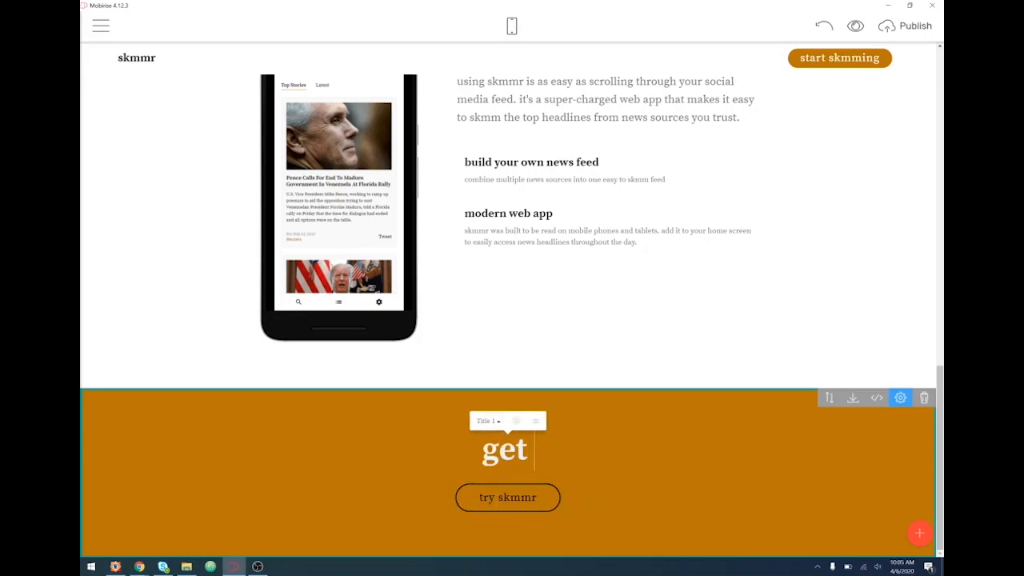
pyautogui.write(' skmmr')
pyautogui.press('BackSpace')
pyautogui.write('n')
pyautogui.press('BackSpace')
pyautogui.write('ing')
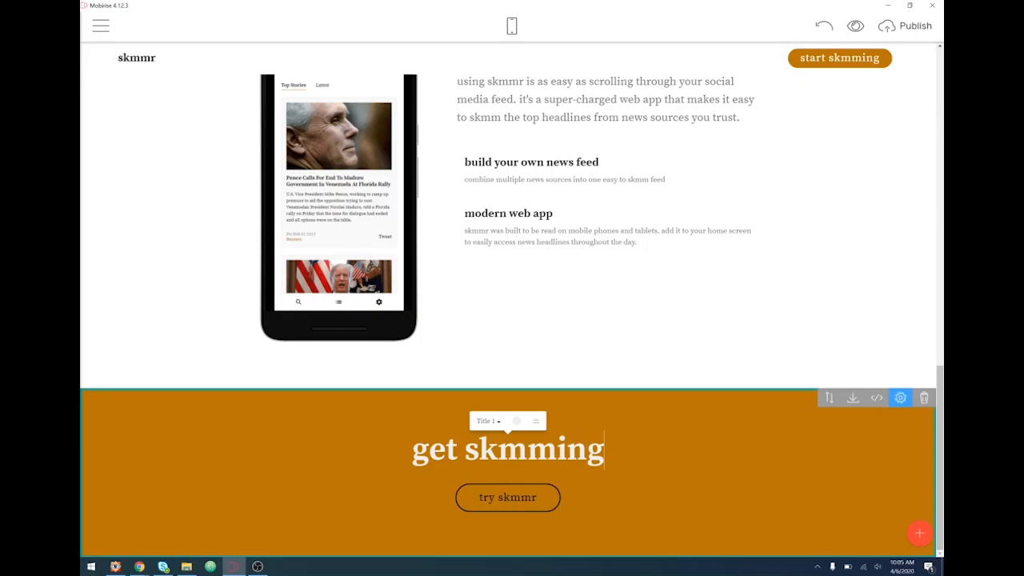
pyautogui.write(' today')
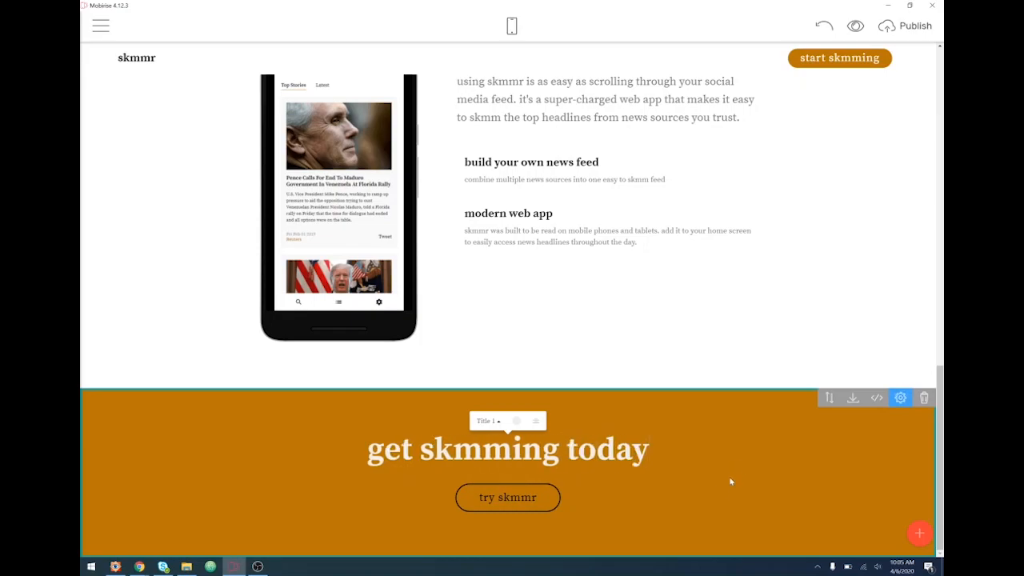
# - Restyle the "try skmmr" button in the orange block as a solid white button
pyautogui.click(521, 497)
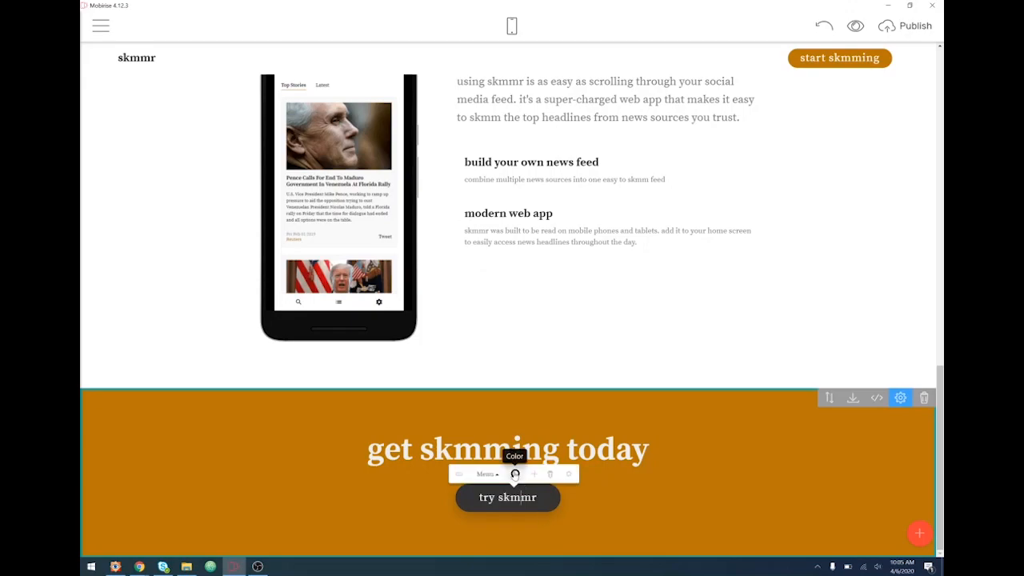
pyautogui.click(515, 475)
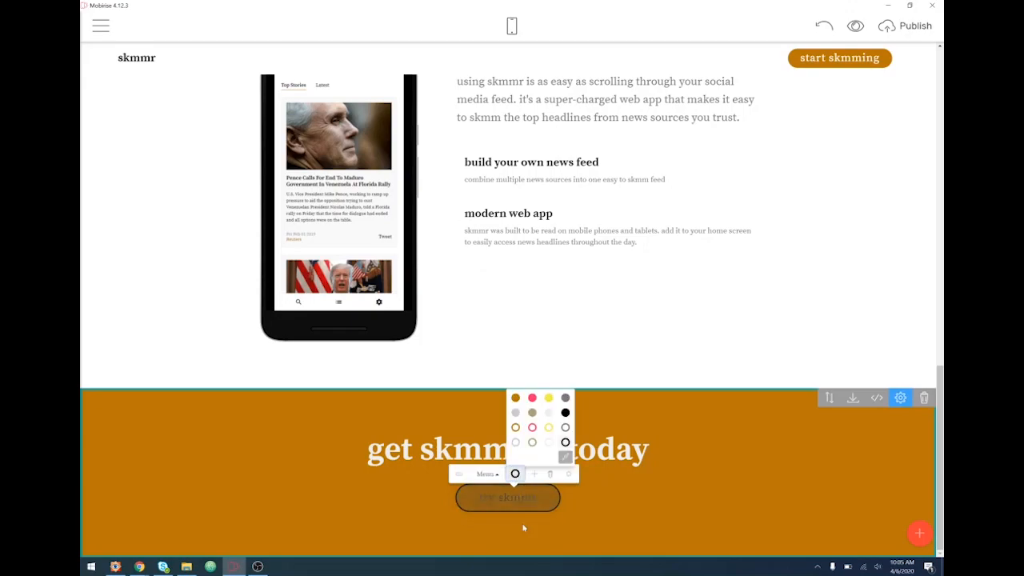
pyautogui.click(548, 442)
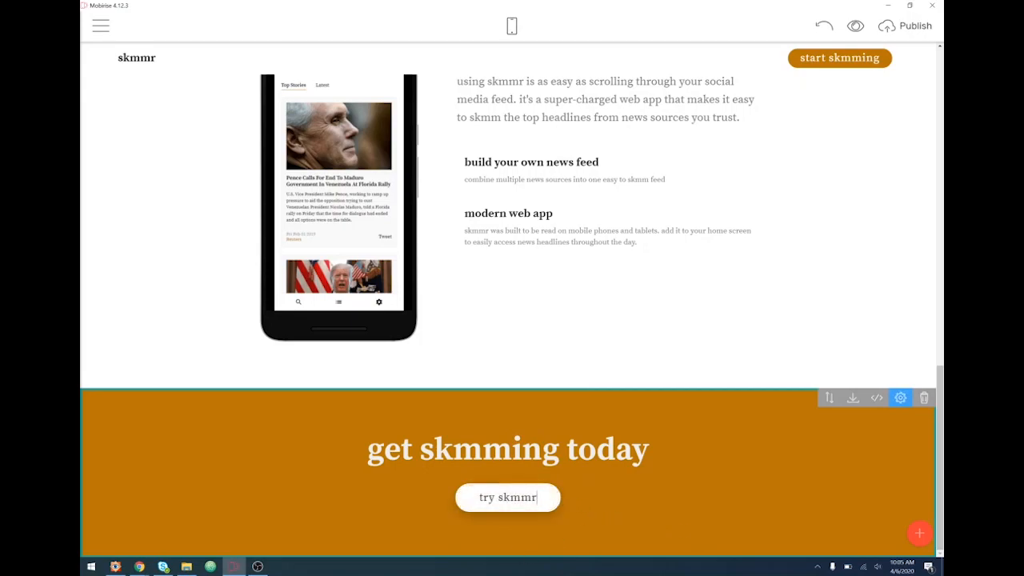
pyautogui.click(512, 494)
pyautogui.click(514, 473)
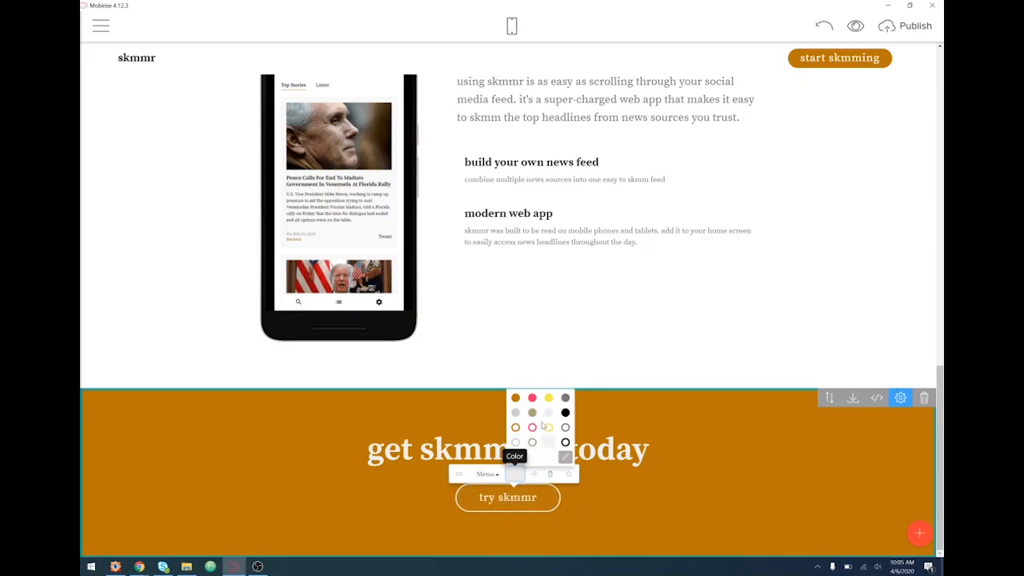
pyautogui.click(548, 413)
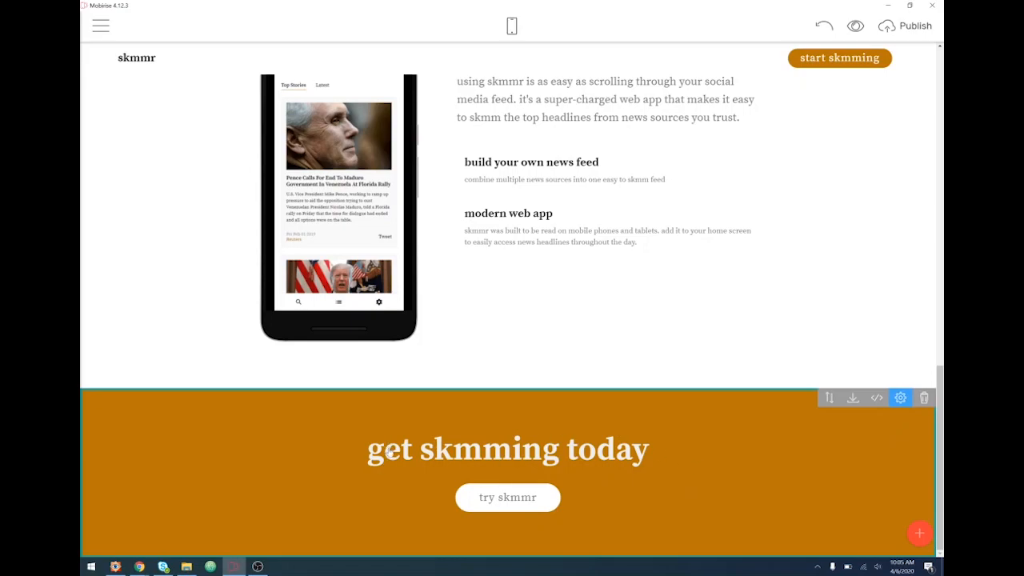
# - Change the orange block's title to "start skmming today"
pyautogui.click(384, 452)
pyautogui.hotkey('shift', 'Left')
pyautogui.hotkey('shift', 'Left')
pyautogui.hotkey('shift', 'Left')
pyautogui.write('start')
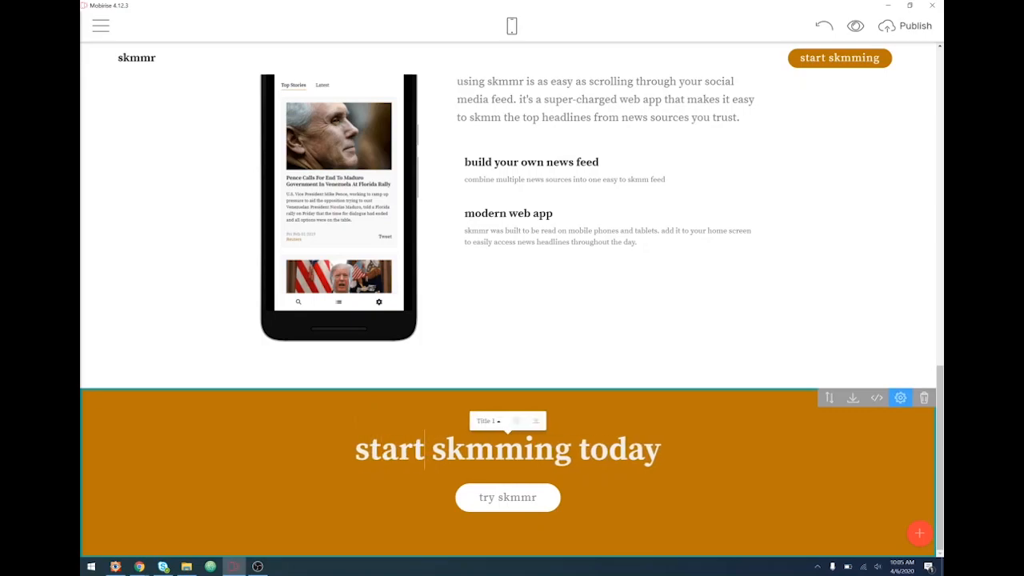
# - Replace the orange block's title with "get the news and get on with life"
pyautogui.press('End')
pyautogui.press('BackSpace')
pyautogui.press('BackSpace')
pyautogui.press('BackSpace')
pyautogui.press('BackSpace')
pyautogui.press('BackSpace')
pyautogui.press('BackSpace')
pyautogui.press('BackSpace')
pyautogui.press('BackSpace')
pyautogui.press('BackSpace')
pyautogui.press('BackSpace')
pyautogui.press('BackSpace')
pyautogui.press('BackSpace')
pyautogui.press('BackSpace')
pyautogui.press('BackSpace')
pyautogui.press('BackSpace')
pyautogui.press('BackSpace')
pyautogui.press('BackSpace')
pyautogui.press('BackSpace')
pyautogui.press('BackSpace')
pyautogui.write('get the news and get on with ')
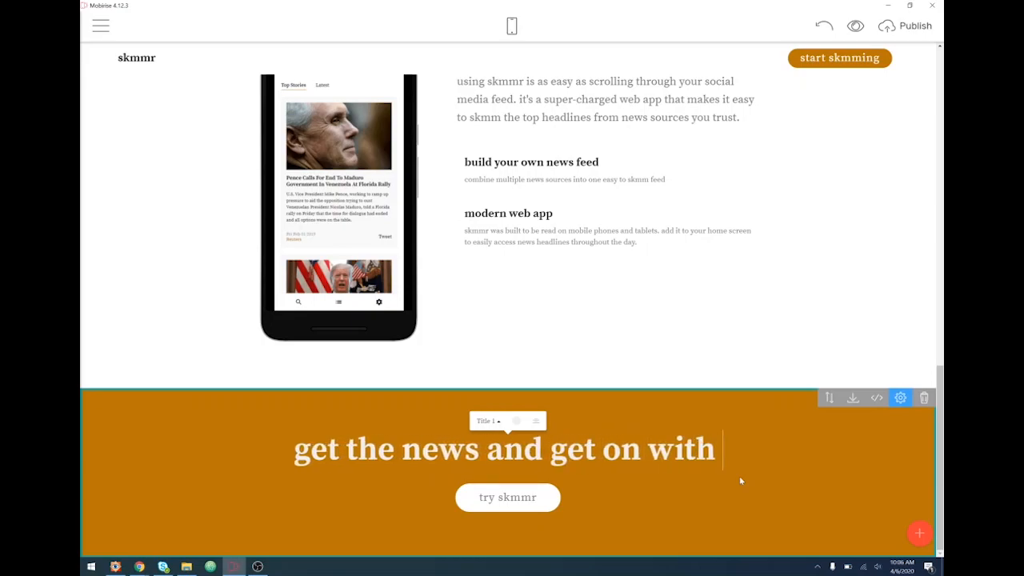
pyautogui.write('life')
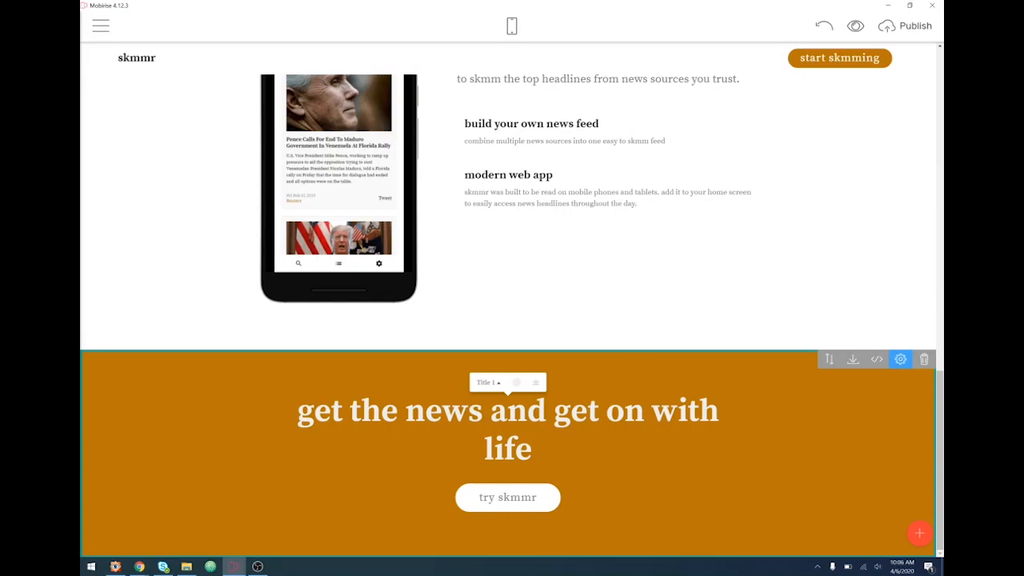
# - Insert "your" before "life" in the orange block's title and apply the Title 2 style
pyautogui.press('Left')
pyautogui.press('Left')
pyautogui.press('Left')
pyautogui.write('your')
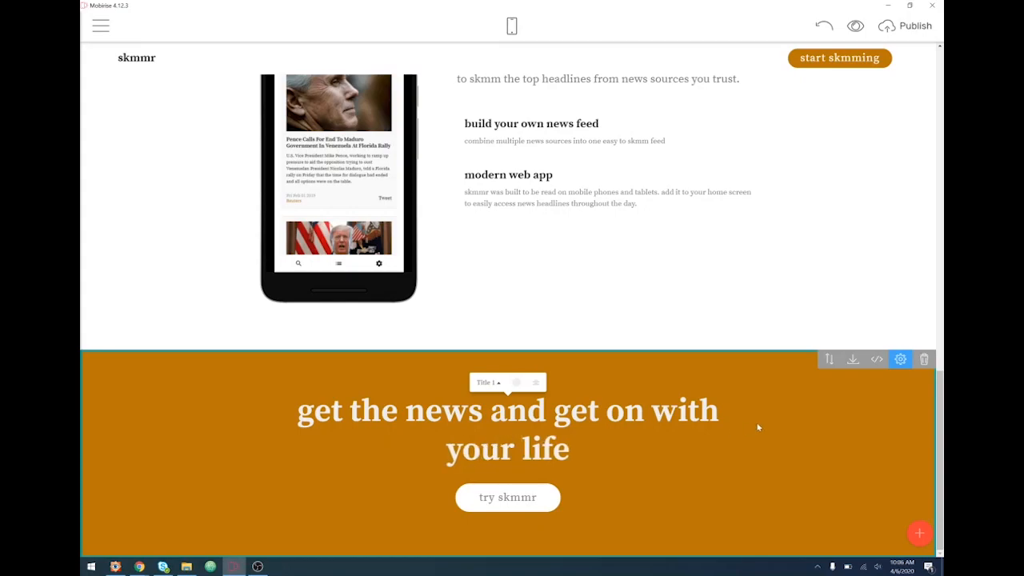
pyautogui.click(490, 383)
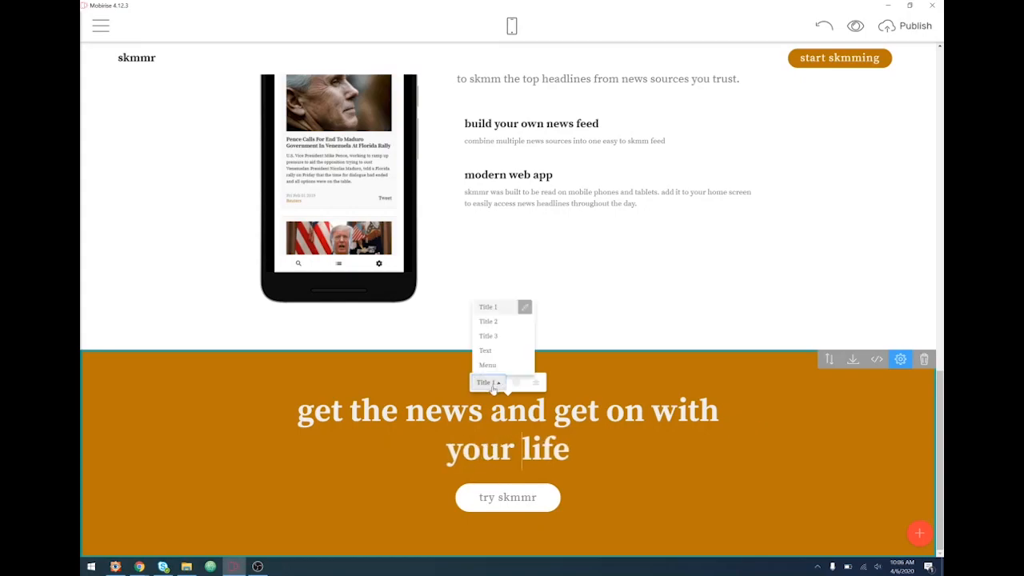
pyautogui.click(488, 320)
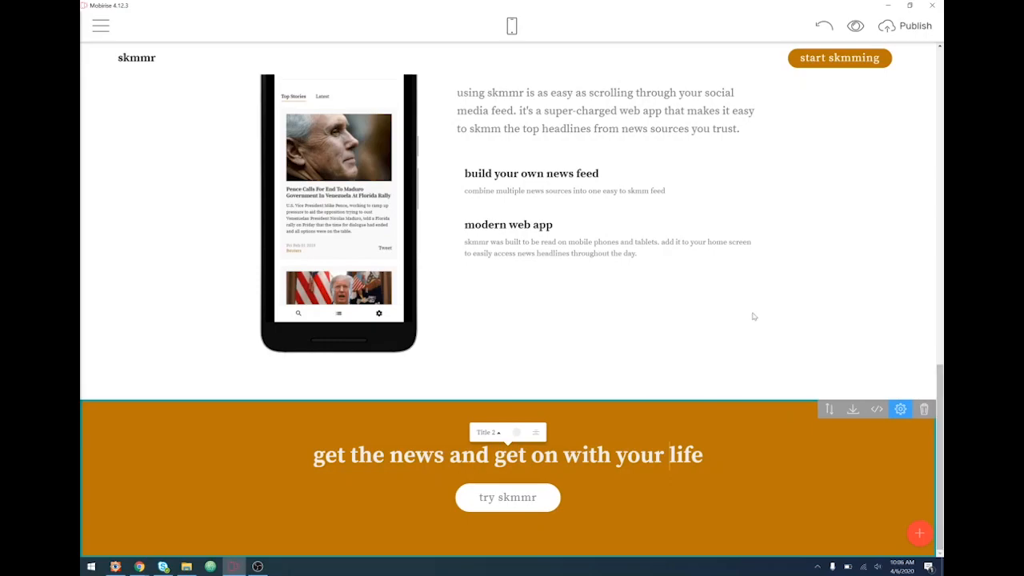
# - Review the whole page from the intro to the closing call-to-action, advancing the news source logo carousel along the way
pyautogui.scroll(15, 752, 319)
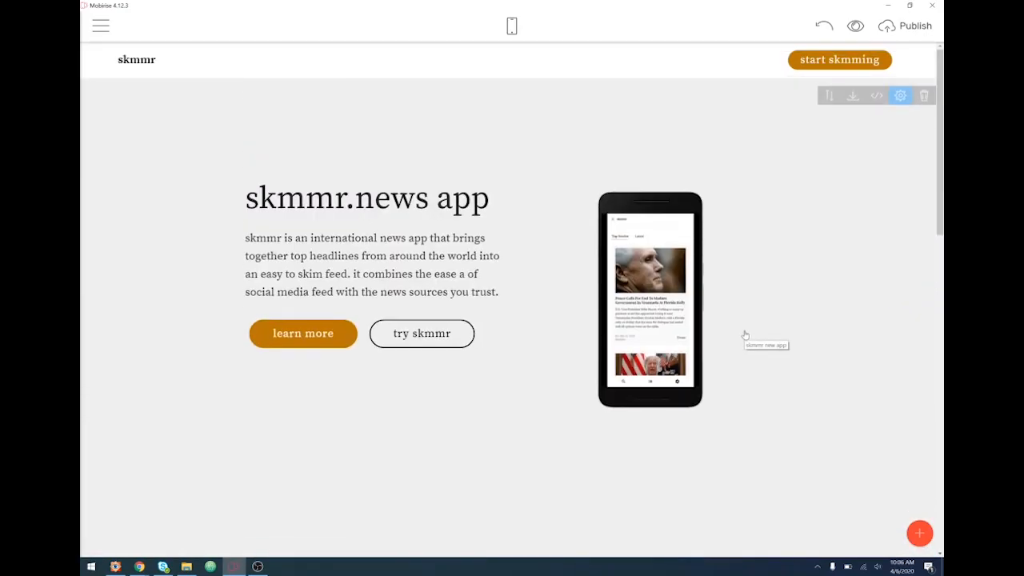
pyautogui.scroll(-2, 558, 421)
pyautogui.scroll(-5, 559, 421)
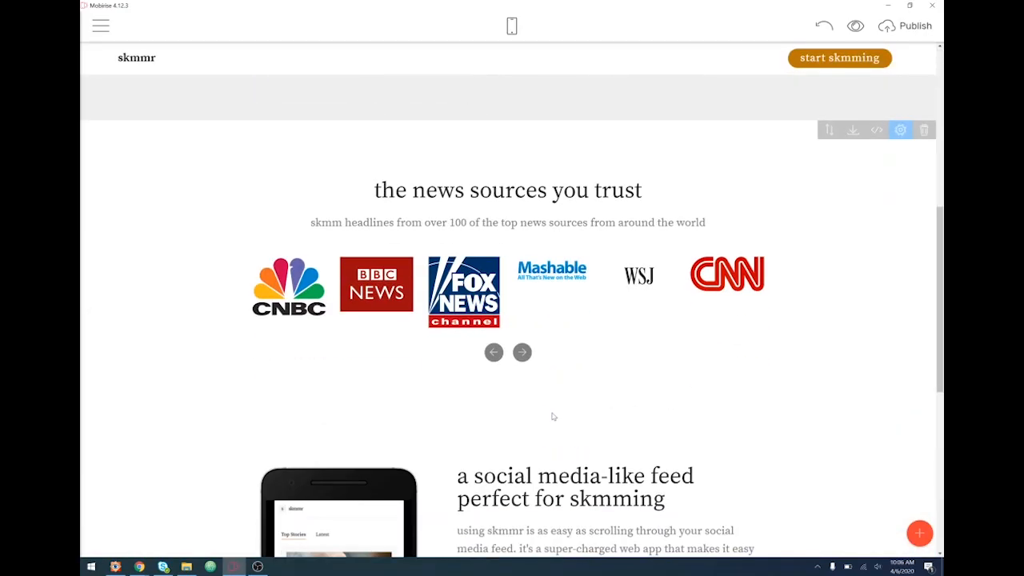
pyautogui.click(522, 353)
pyautogui.click(522, 353)
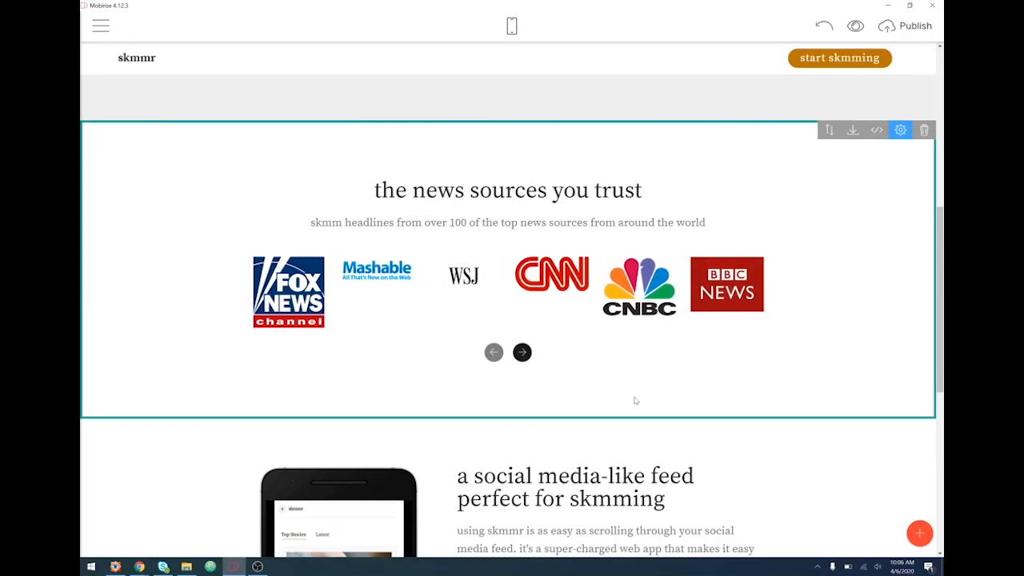
pyautogui.scroll(-3, 635, 400)
pyautogui.scroll(-3, 550, 323)
pyautogui.scroll(2, 284, 288)
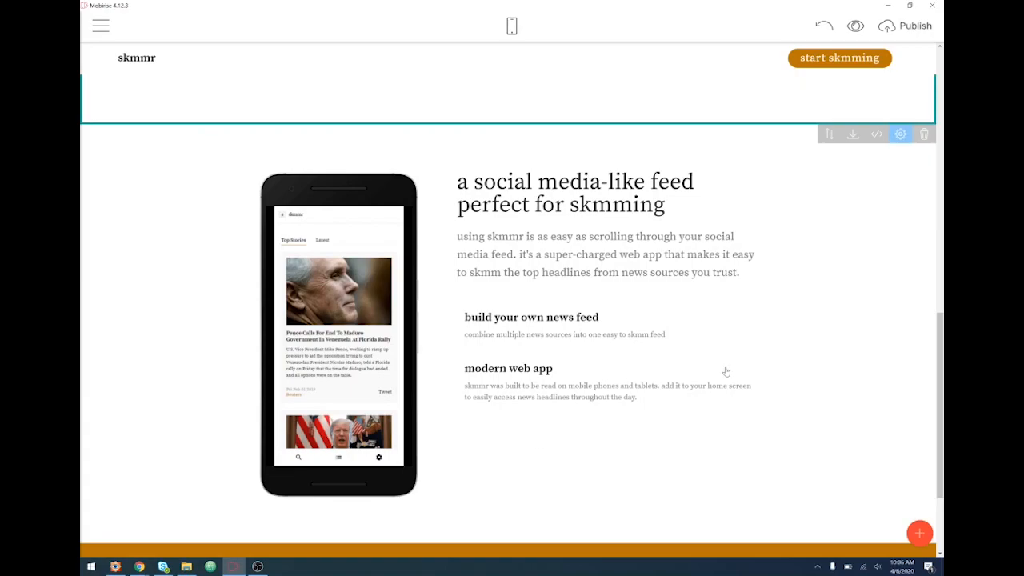
pyautogui.scroll(-2, 725, 371)
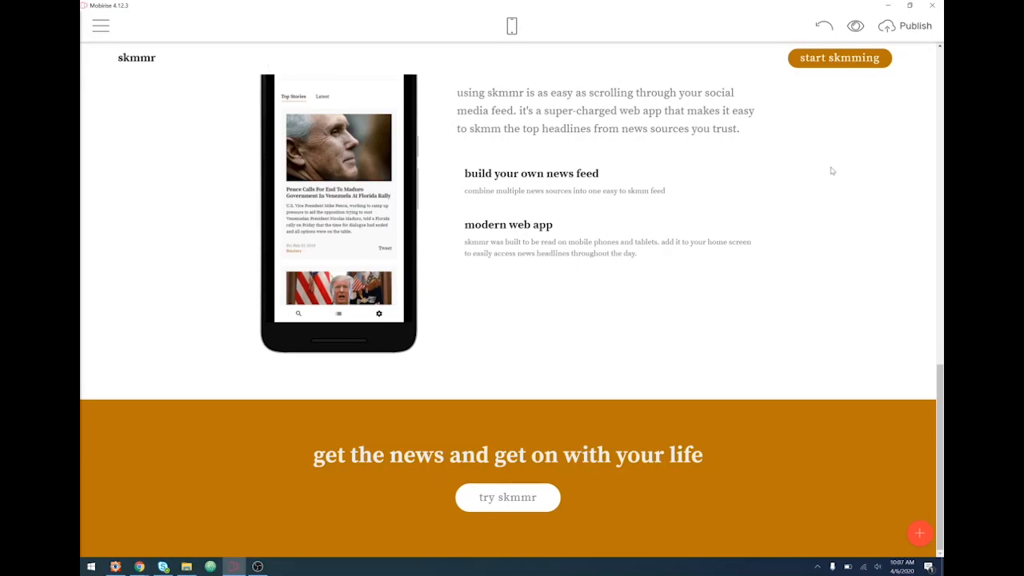
pyautogui.scroll(5, 843, 173)
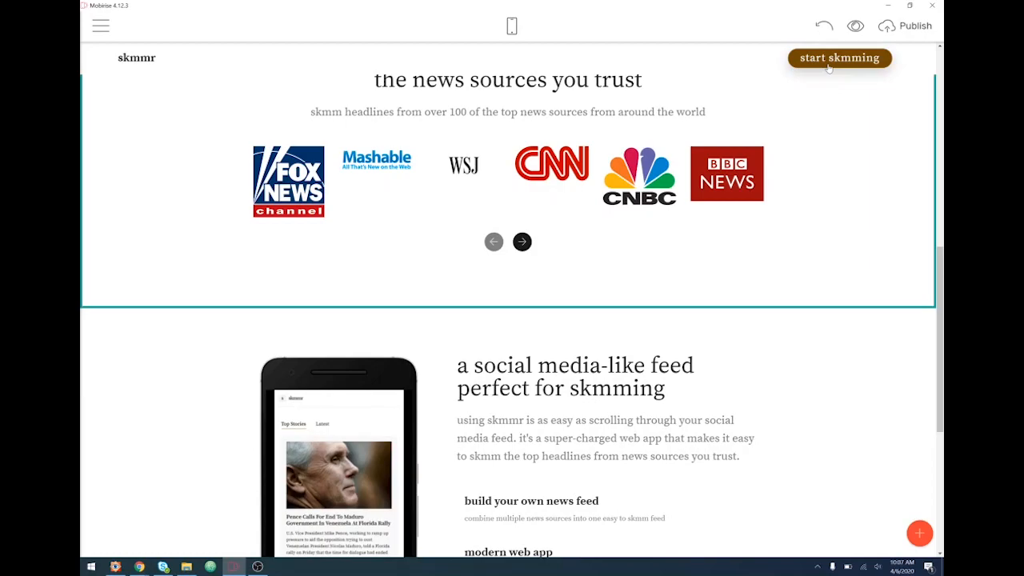
pyautogui.scroll(-5, 827, 119)
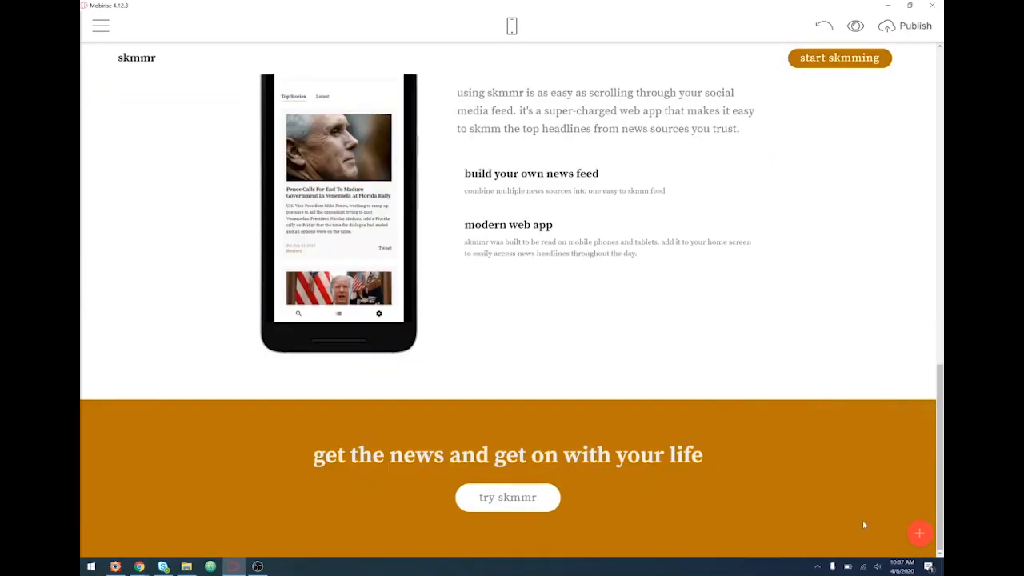
# - Try the copyright-only footer block below the orange call-to-action block, and remove it
pyautogui.click(920, 533)
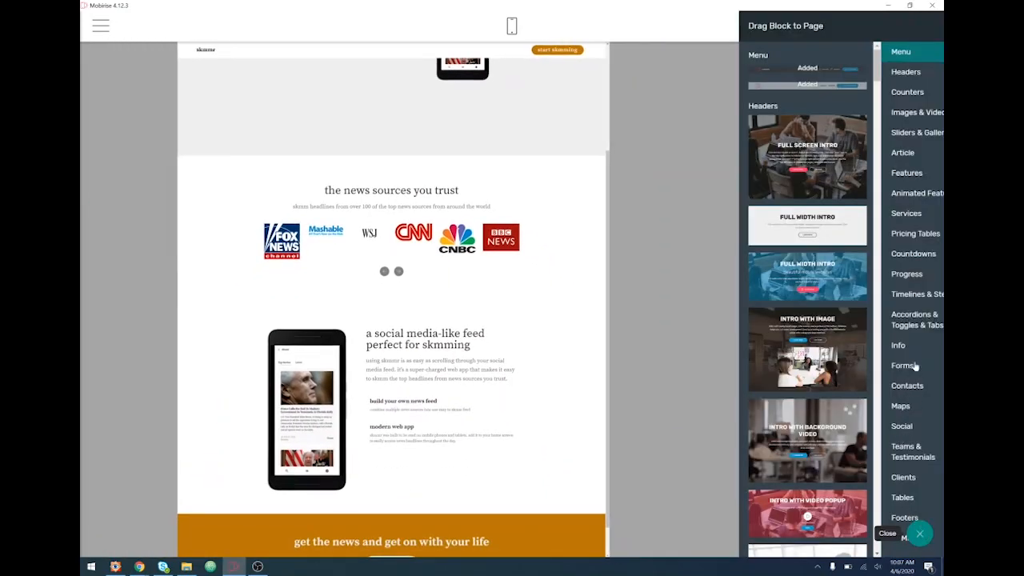
pyautogui.scroll(-1, 872, 369)
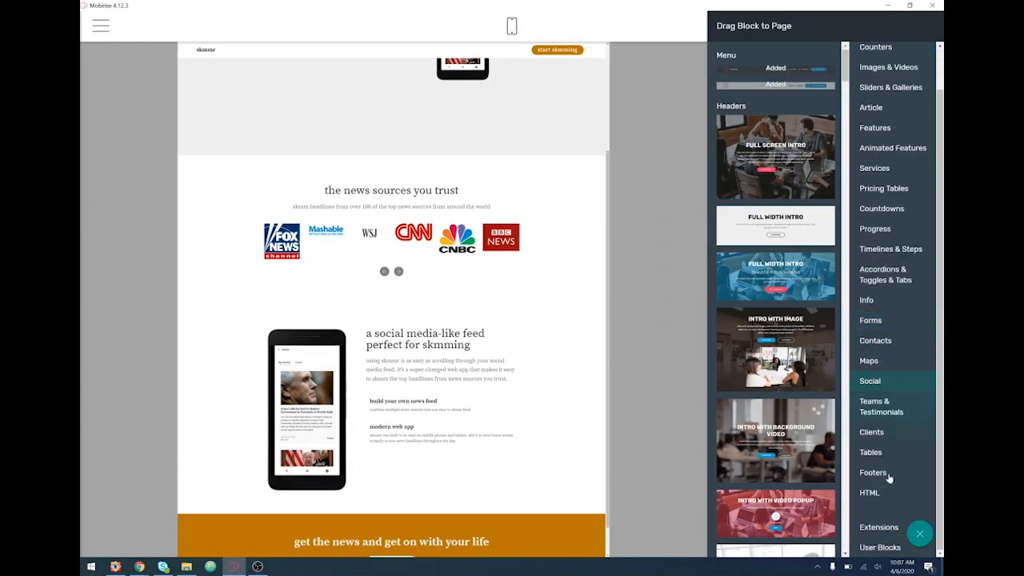
pyautogui.click(873, 474)
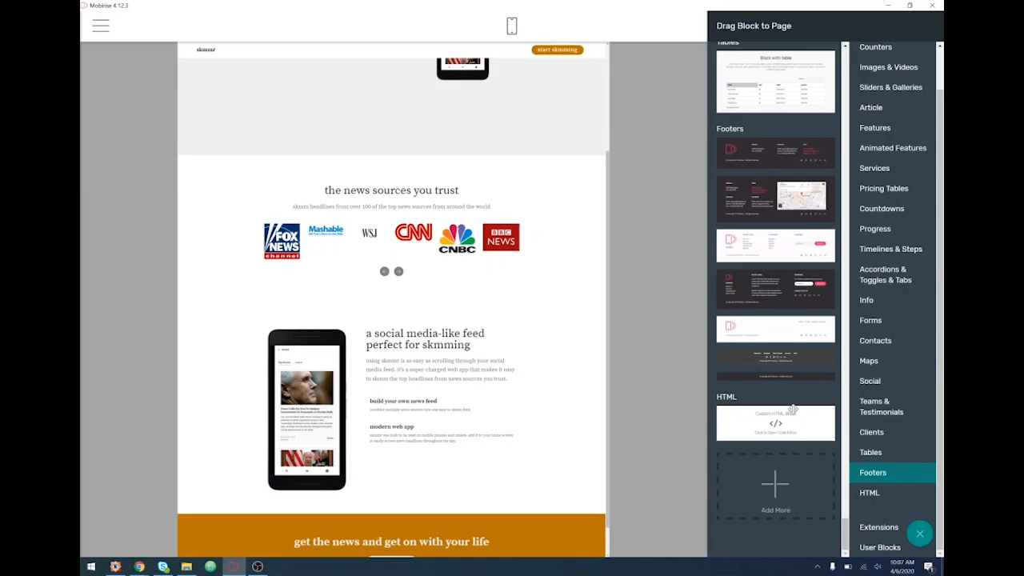
pyautogui.moveTo(804, 377); pyautogui.dragTo(484, 554)
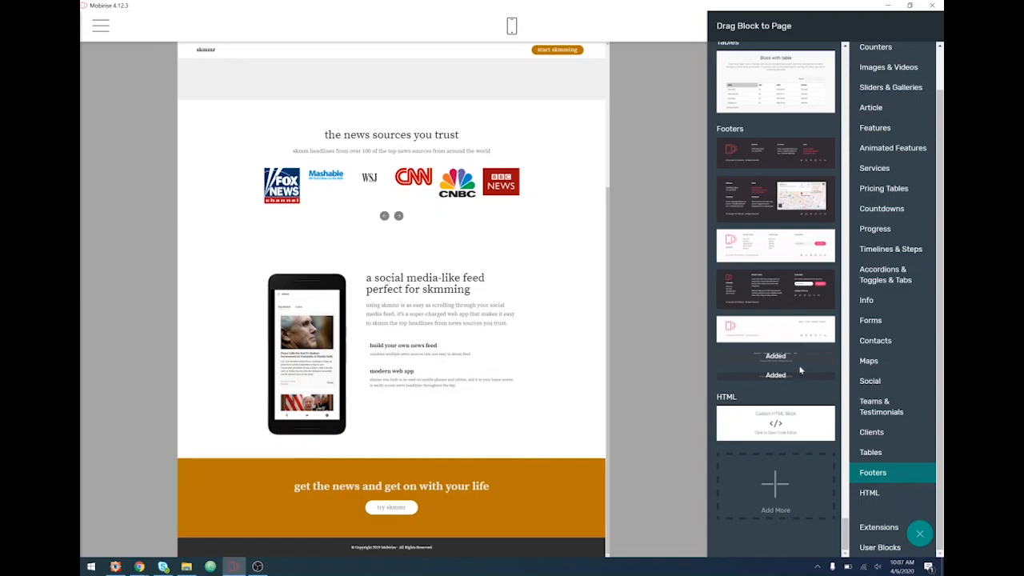
pyautogui.scroll(1, 793, 364)
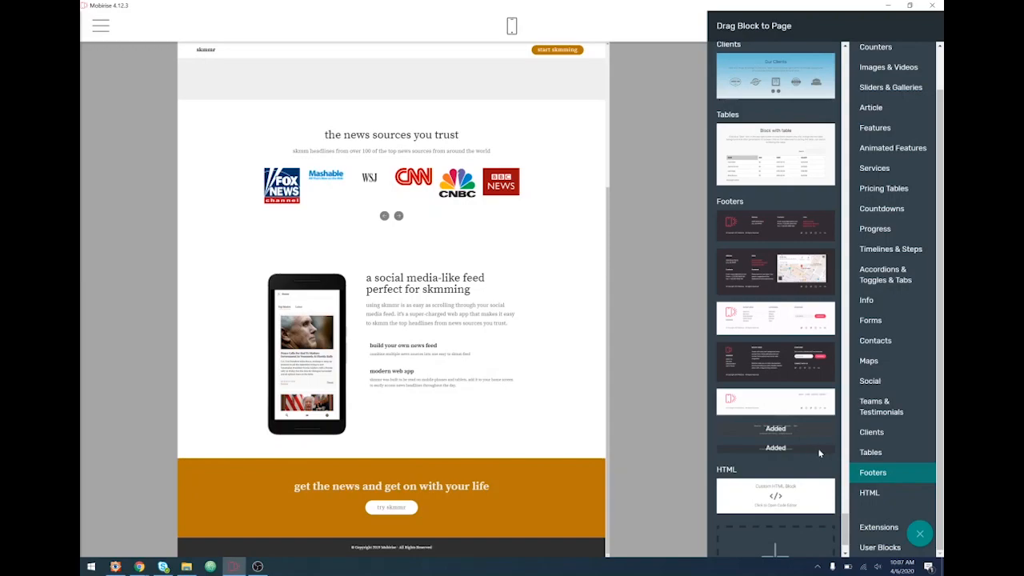
pyautogui.scroll(-1, 811, 443)
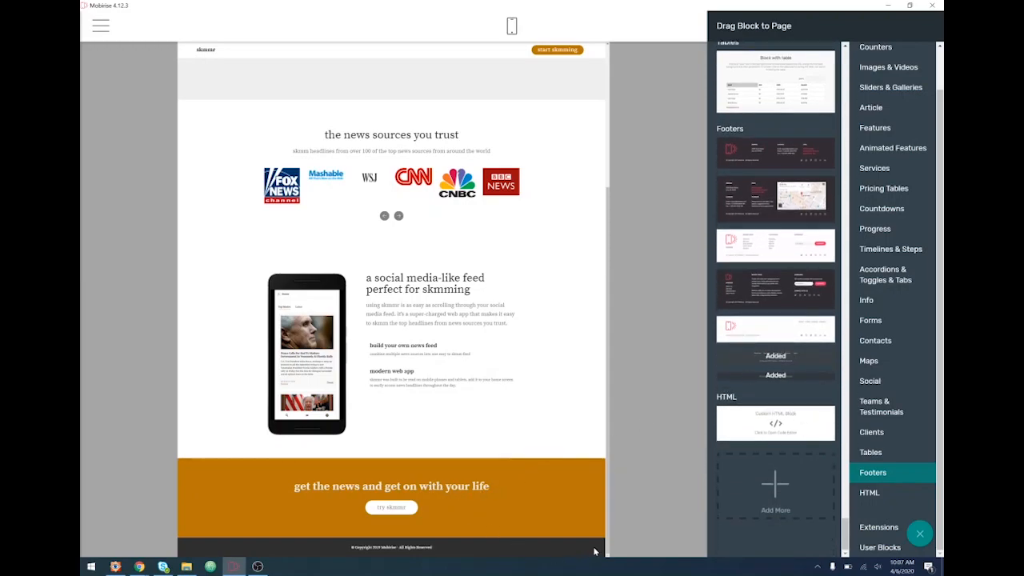
pyautogui.click(919, 533)
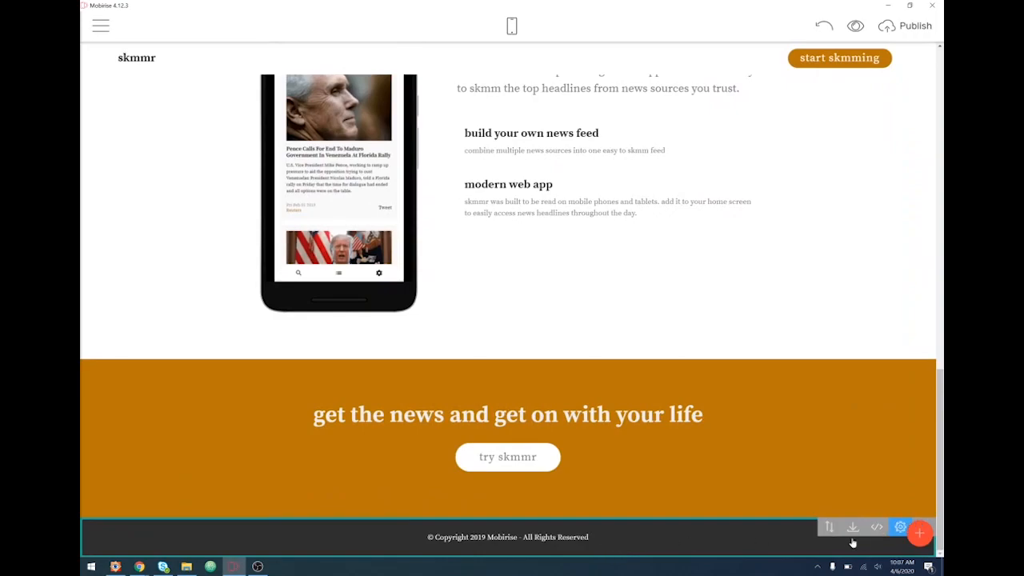
pyautogui.click(928, 523)
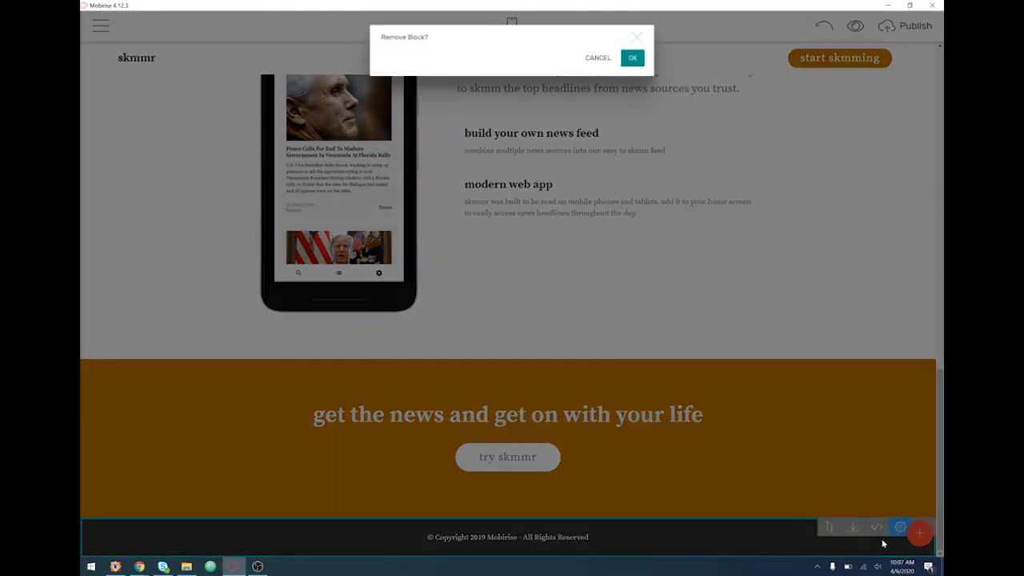
pyautogui.click(632, 58)
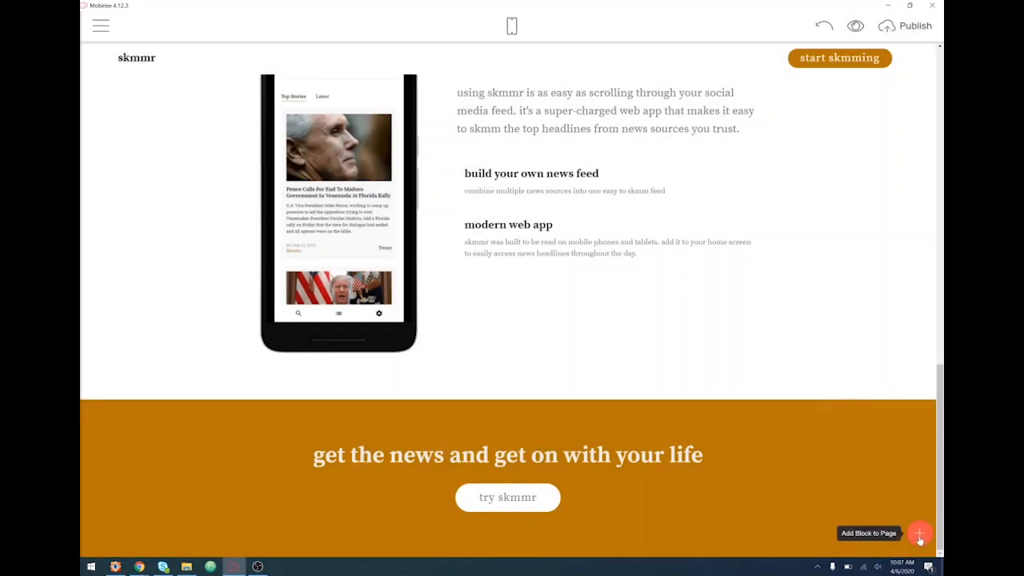
# - Add the dark footer block with menu links, social icons and a copyright line below the orange call-to-action block
pyautogui.click(920, 534)
pyautogui.moveTo(775, 360); pyautogui.dragTo(389, 553)
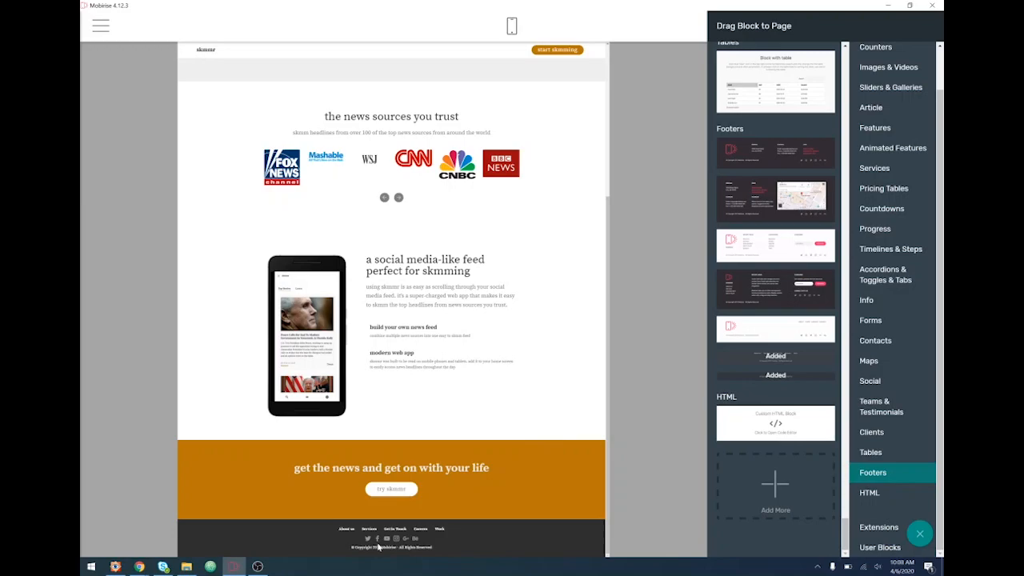
pyautogui.click(519, 541)
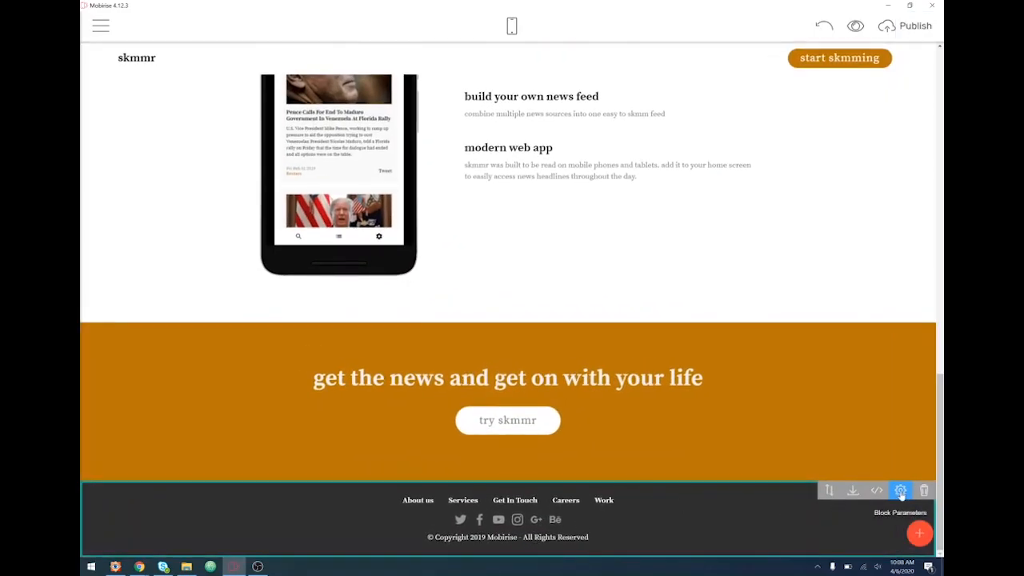
# - Remove all menu items from the footer and slightly increase its top and bottom padding
pyautogui.click(901, 490)
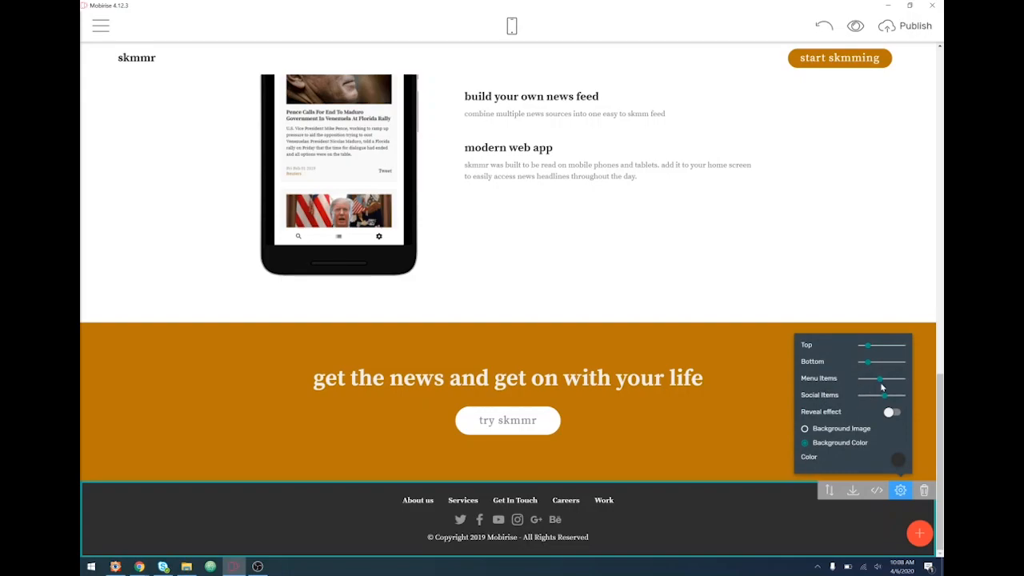
pyautogui.moveTo(879, 378); pyautogui.dragTo(832, 380)
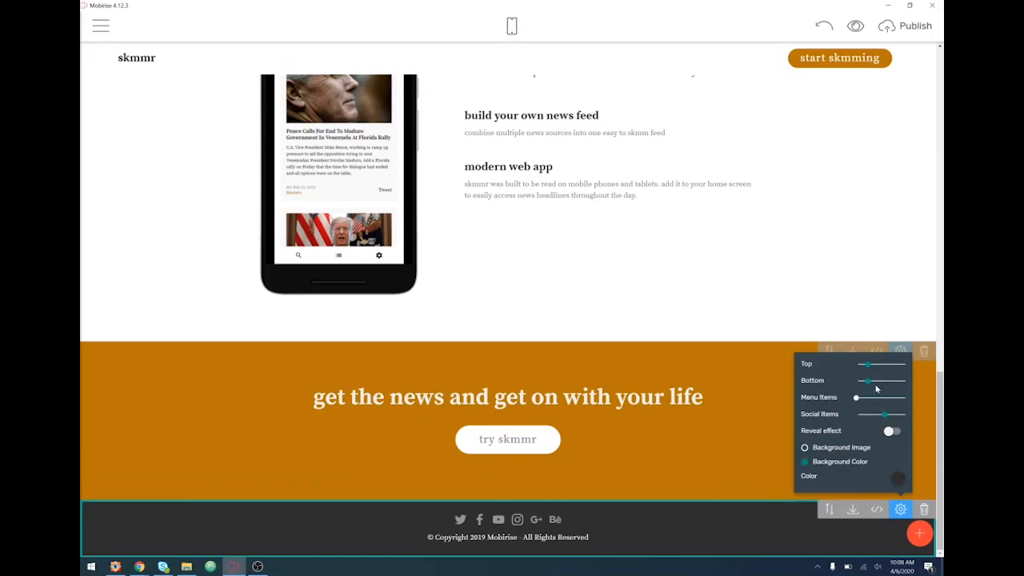
pyautogui.moveTo(870, 381); pyautogui.dragTo(873, 357)
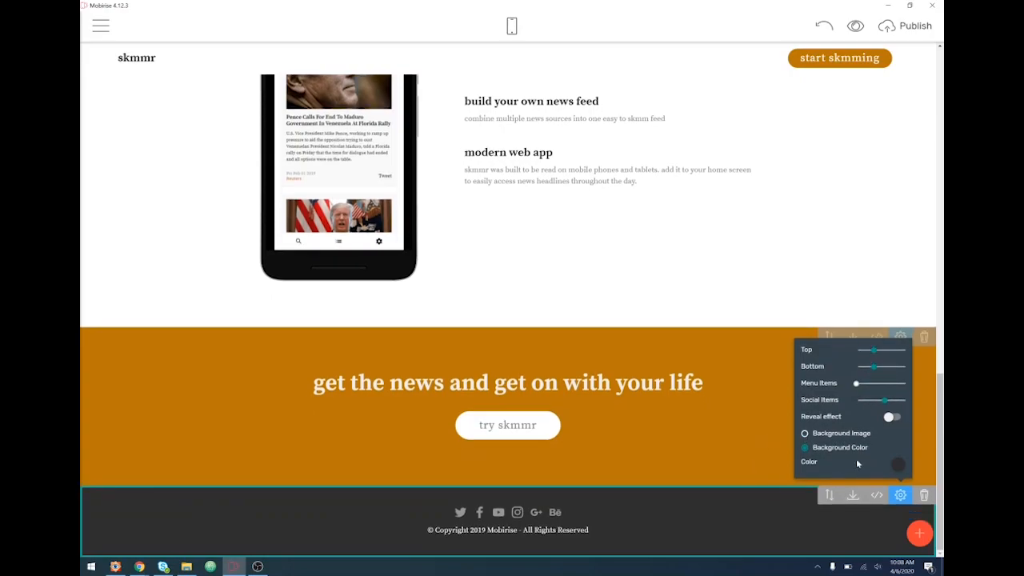
# - Enable the footer's reveal effect and reduce its social items to only the Twitter and Facebook icons
pyautogui.click(902, 467)
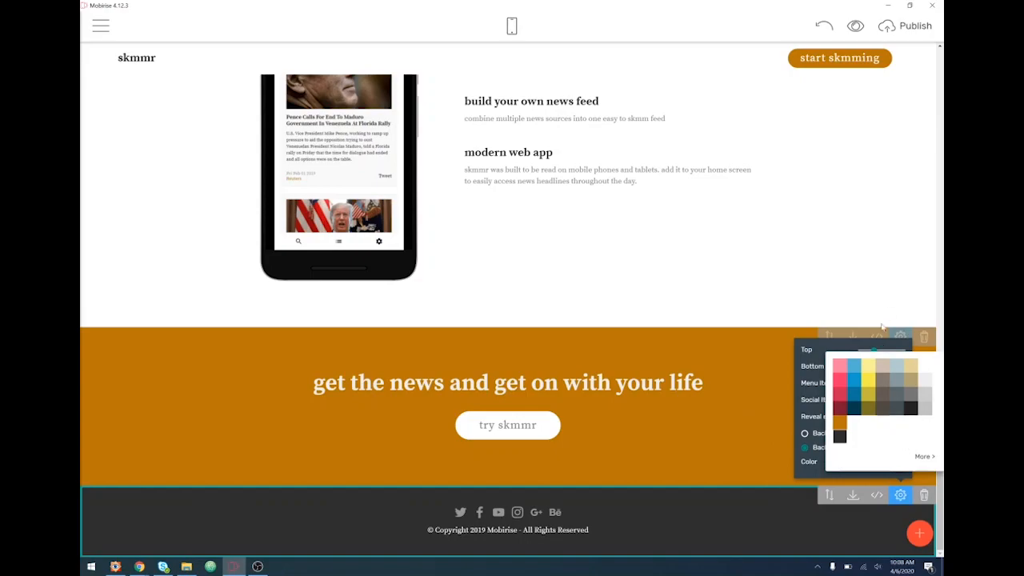
pyautogui.click(902, 344)
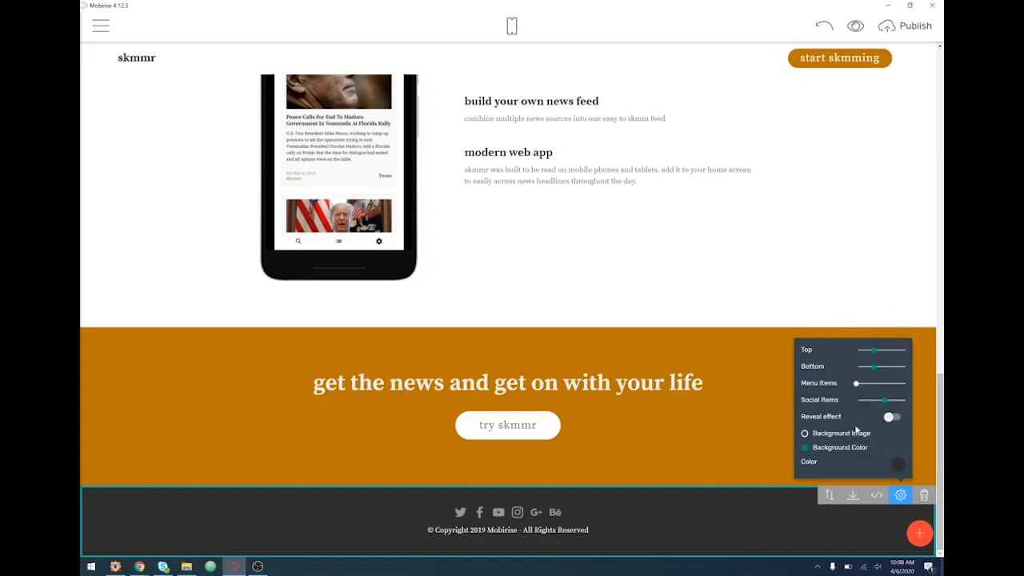
pyautogui.click(890, 417)
pyautogui.moveTo(884, 399); pyautogui.dragTo(864, 402)
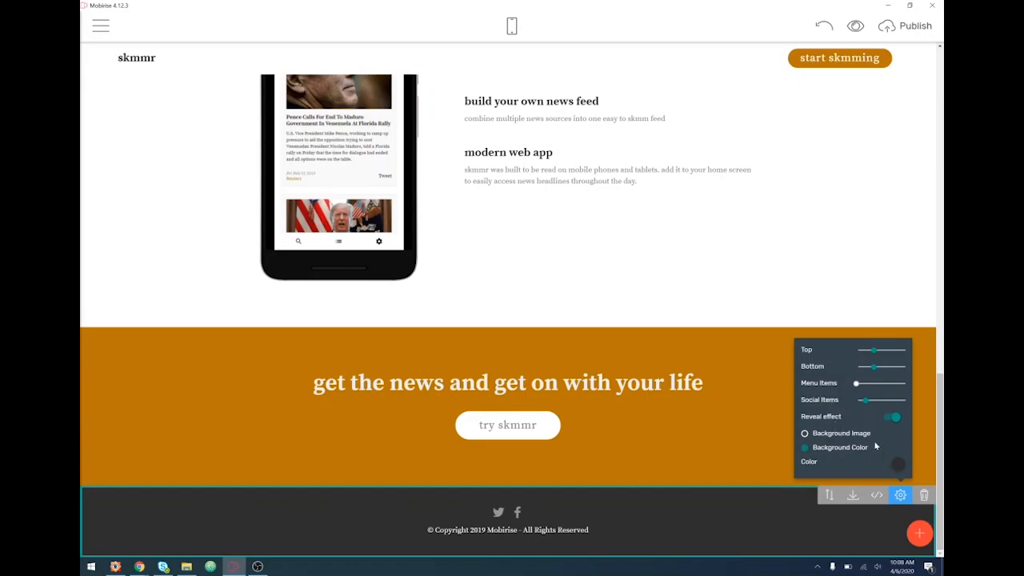
# - Change the footer's copyright line to "© Copyright 2018-2020 skmmr news"
pyautogui.click(475, 531)
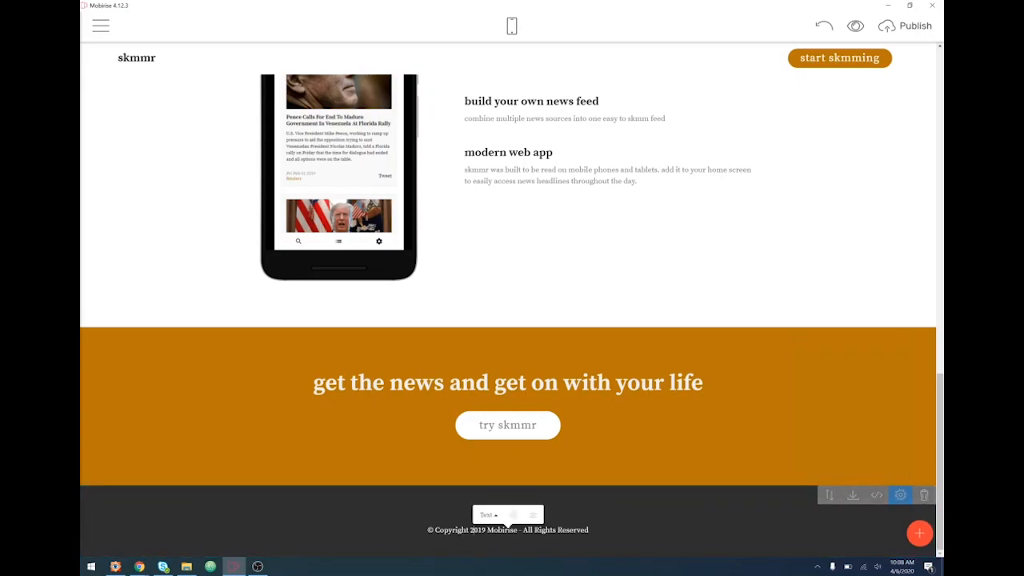
pyautogui.moveTo(481, 529); pyautogui.dragTo(627, 522)
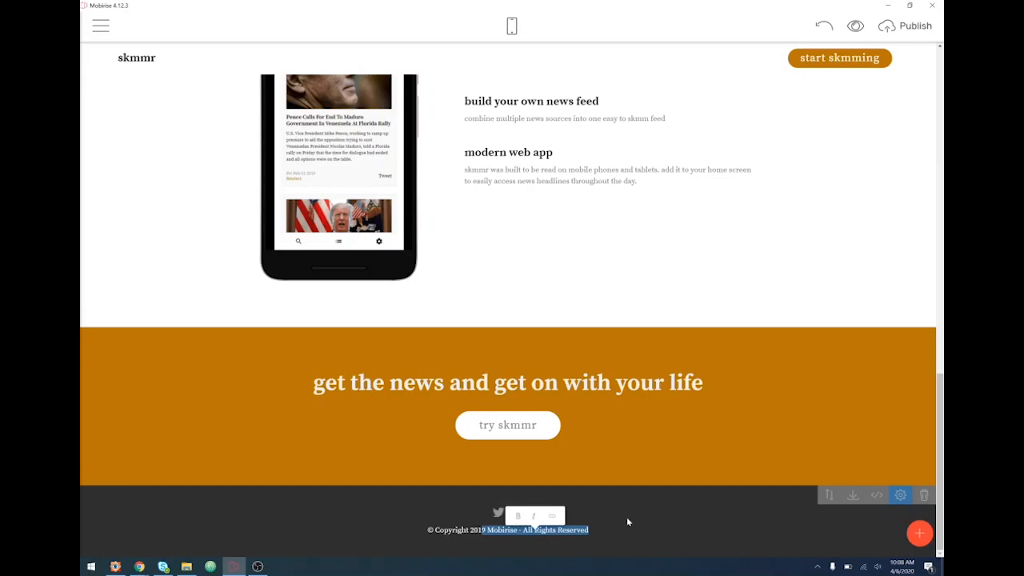
pyautogui.write('8-20')
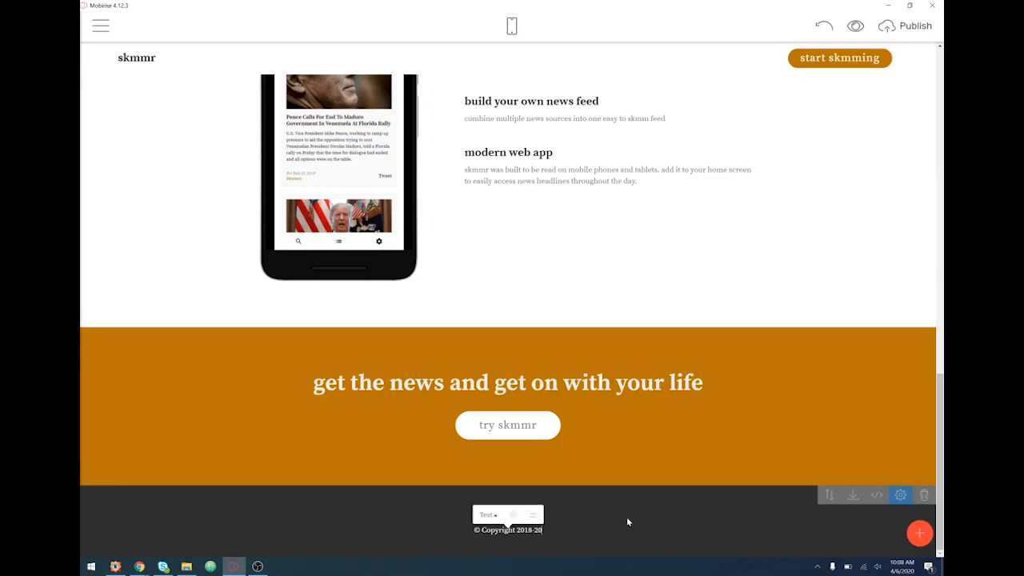
pyautogui.write('20 skm')
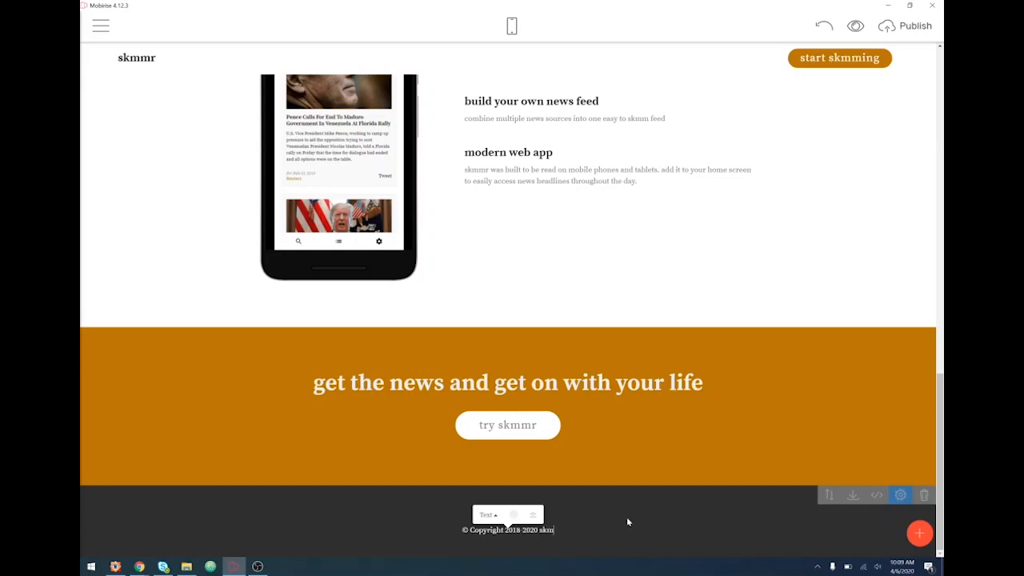
pyautogui.write('mr news')
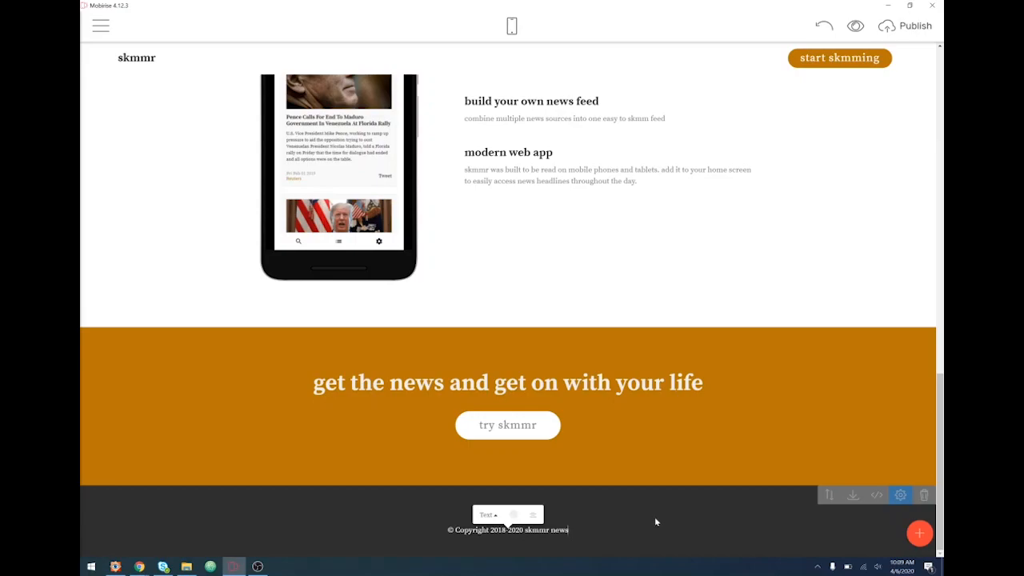
pyautogui.click(655, 519)
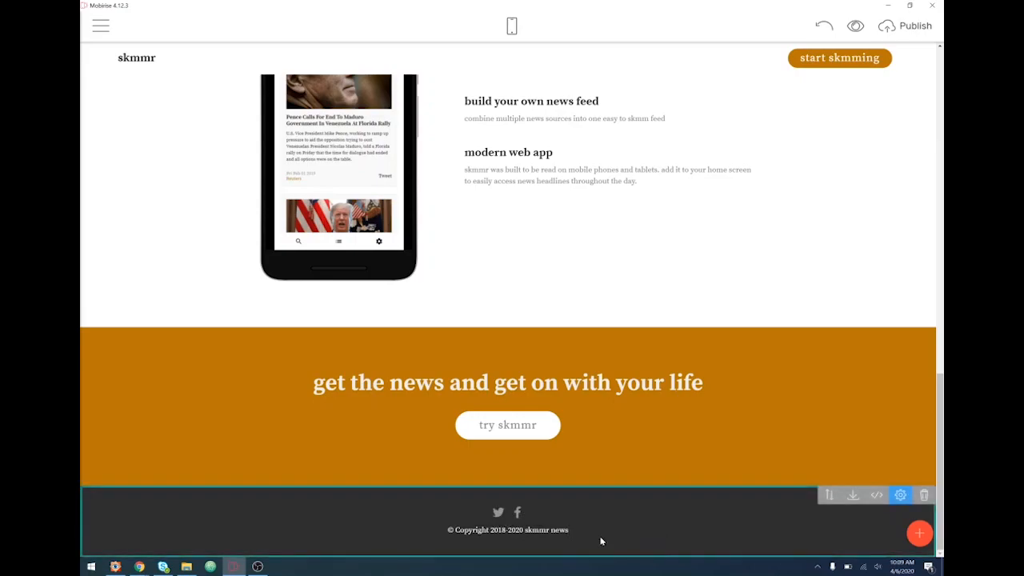
# - Examine the text style and formatting options available for the footer's copyright line
pyautogui.click(538, 531)
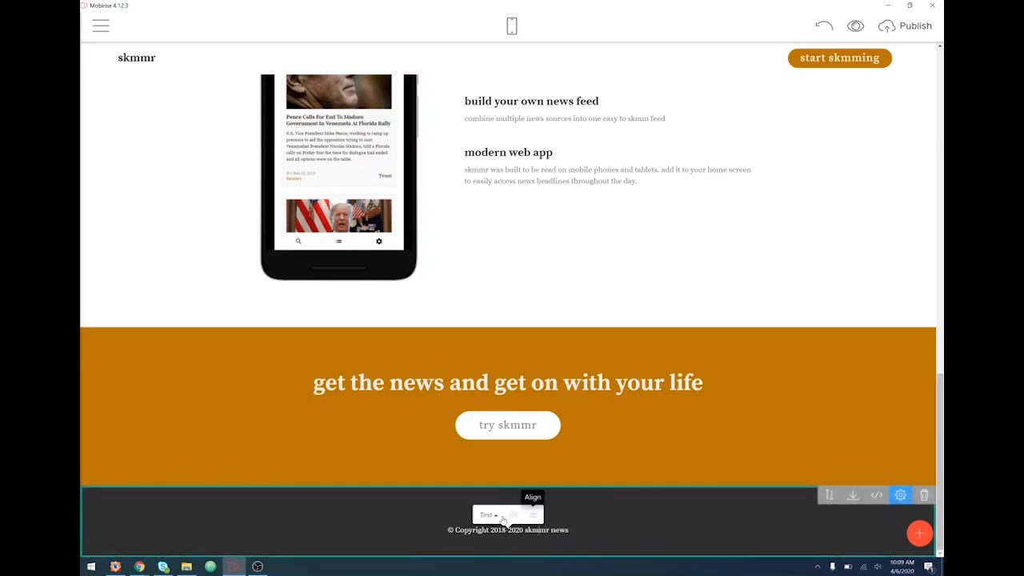
pyautogui.click(489, 515)
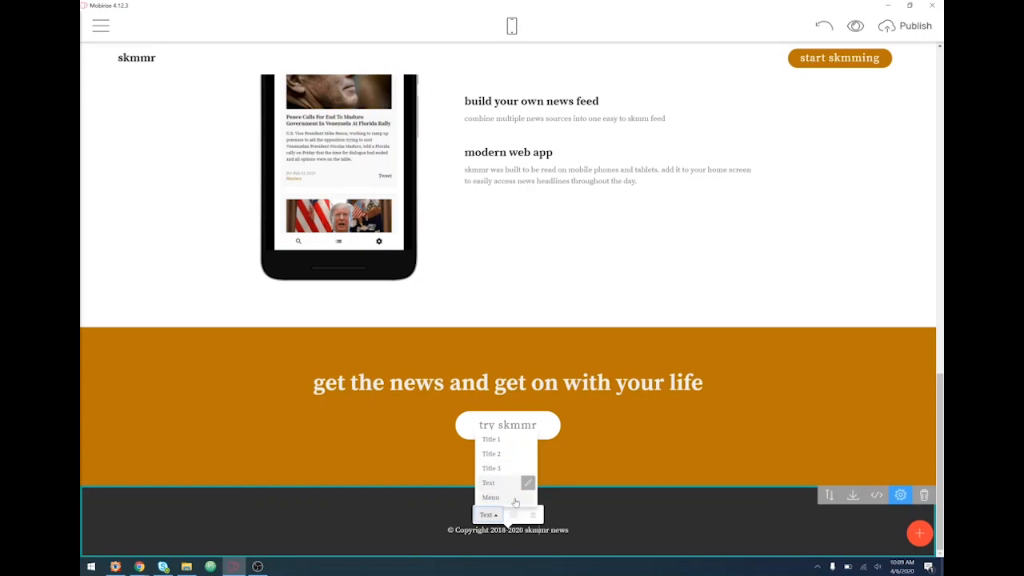
pyautogui.click(602, 510)
pyautogui.moveTo(571, 534); pyautogui.dragTo(448, 532)
pyautogui.click(506, 517)
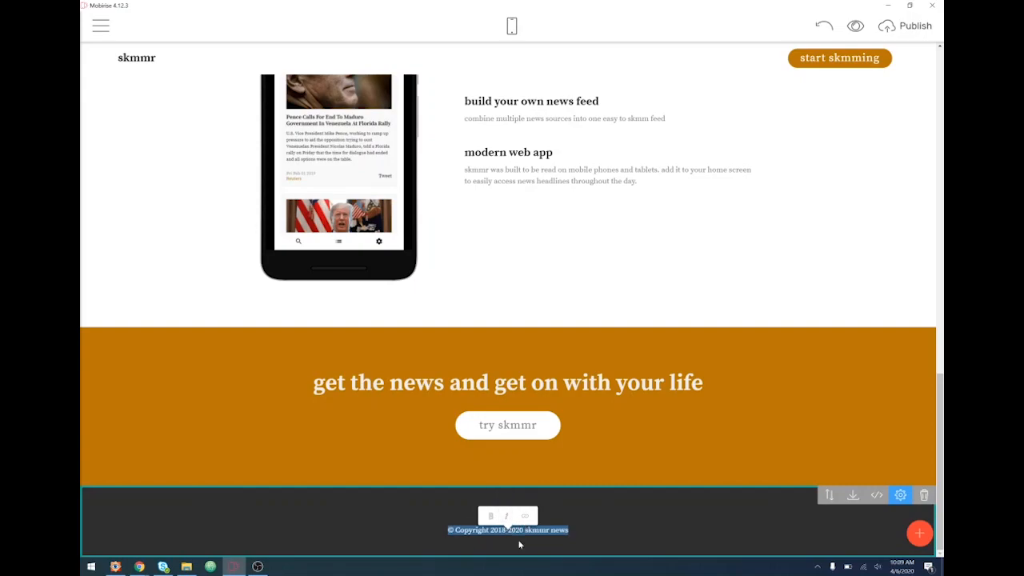
pyautogui.click(567, 530)
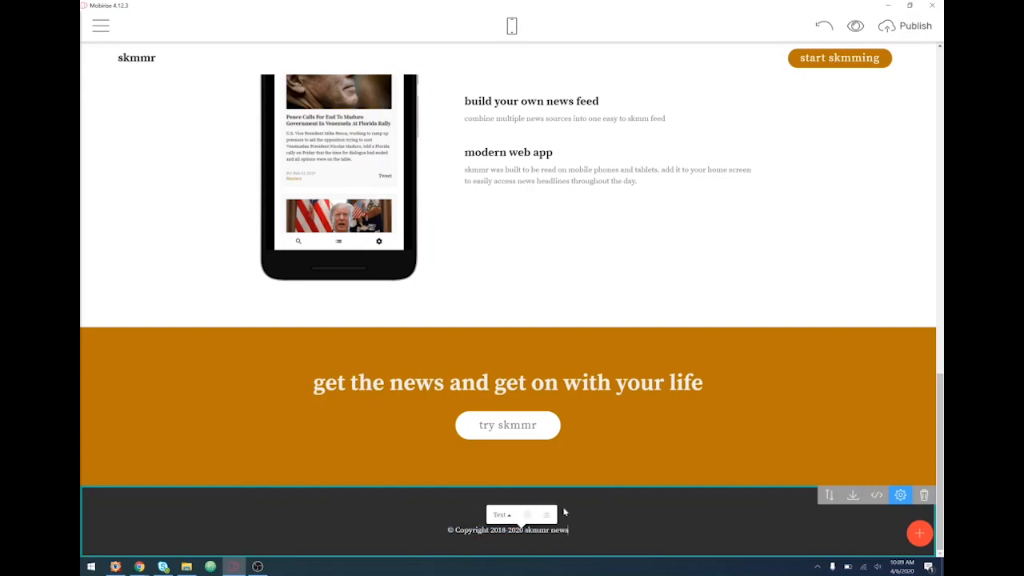
pyautogui.click(500, 499)
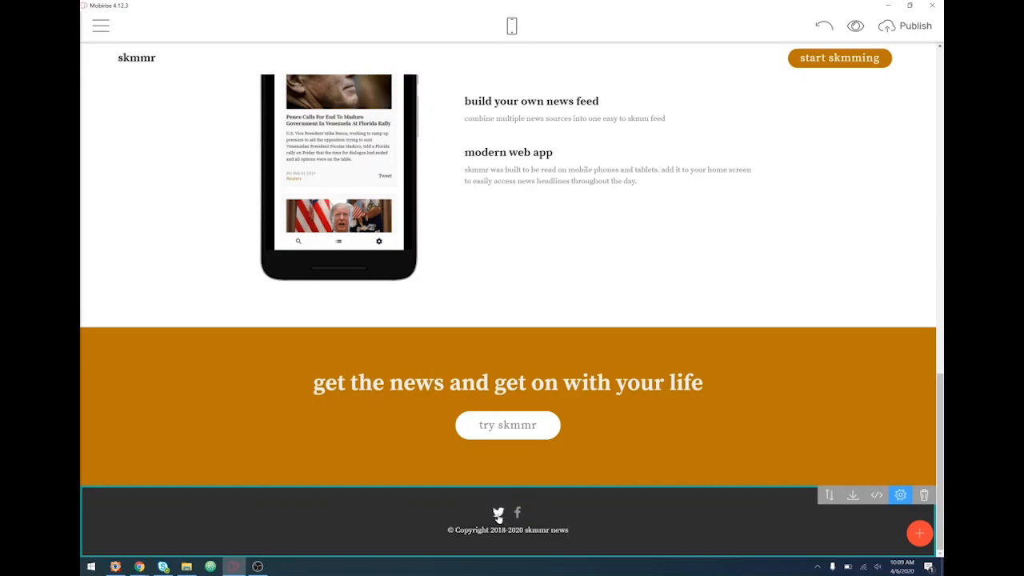
pyautogui.click(498, 514)
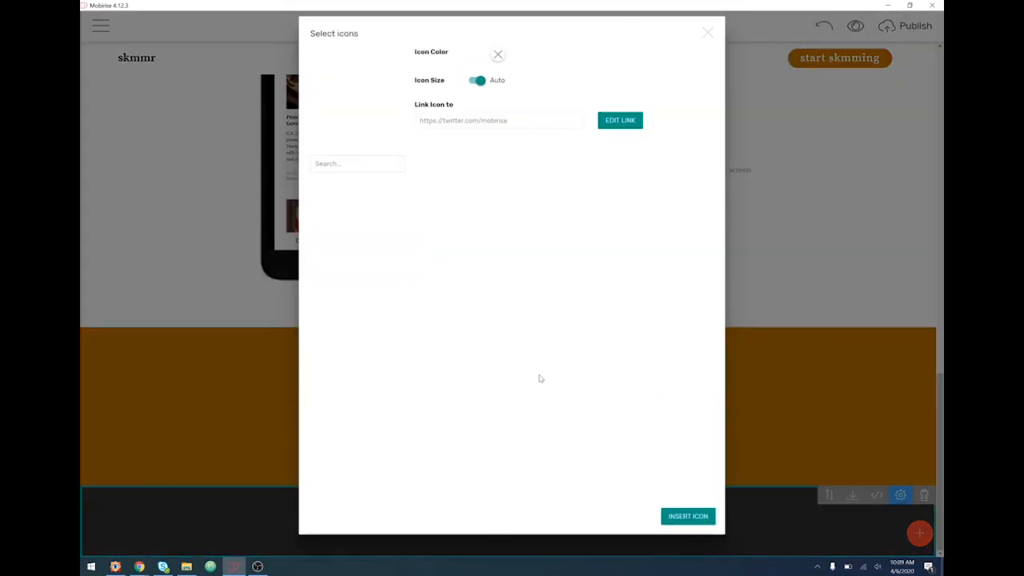
pyautogui.click(455, 131)
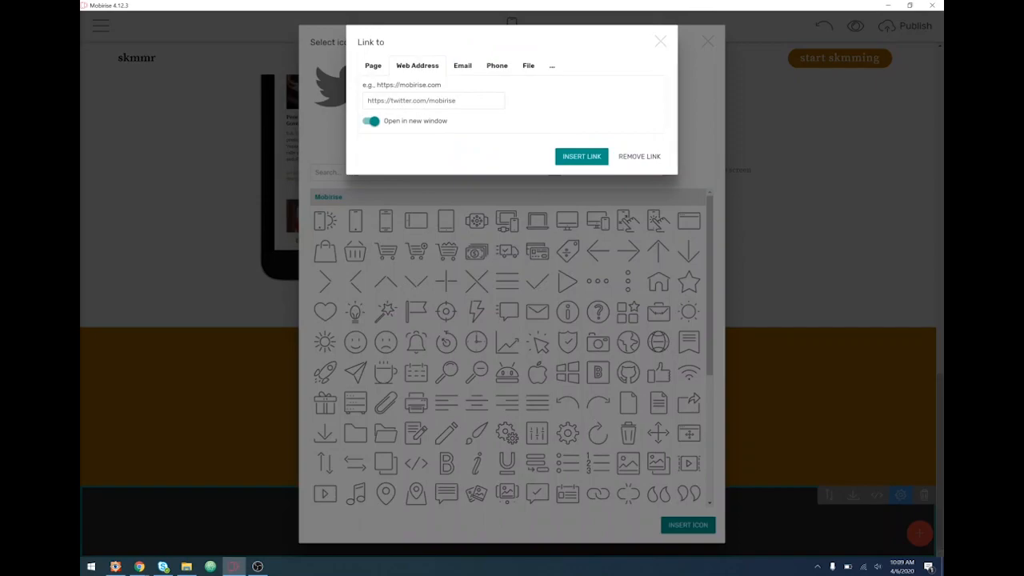
pyautogui.moveTo(456, 101); pyautogui.dragTo(428, 101)
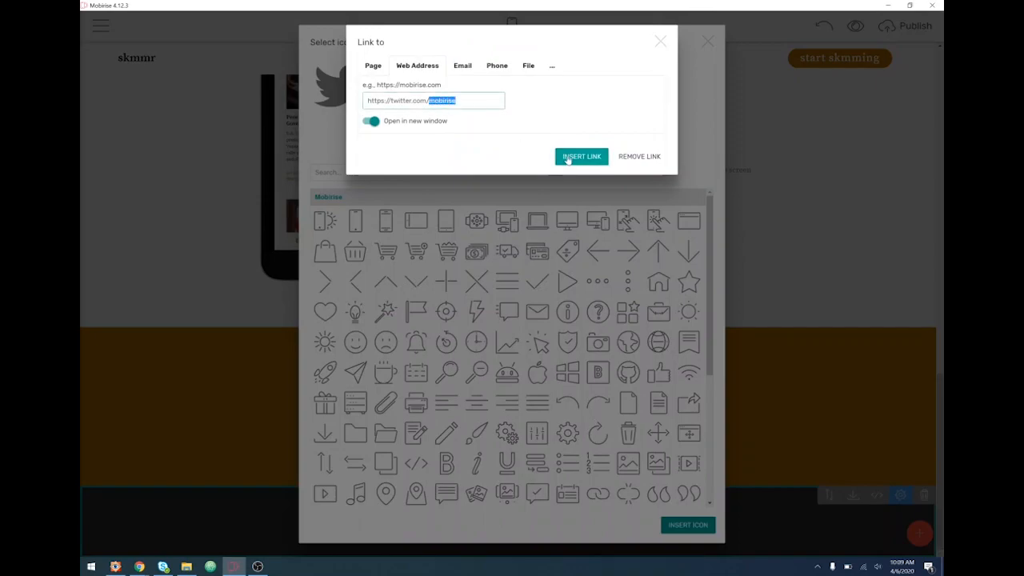
pyautogui.write('skmmrnew')
pyautogui.click(596, 160)
# - Look through the Socicon, Material Design and Icon54 icon sets for the footer's Twitter icon
pyautogui.scroll(-5, 599, 336)
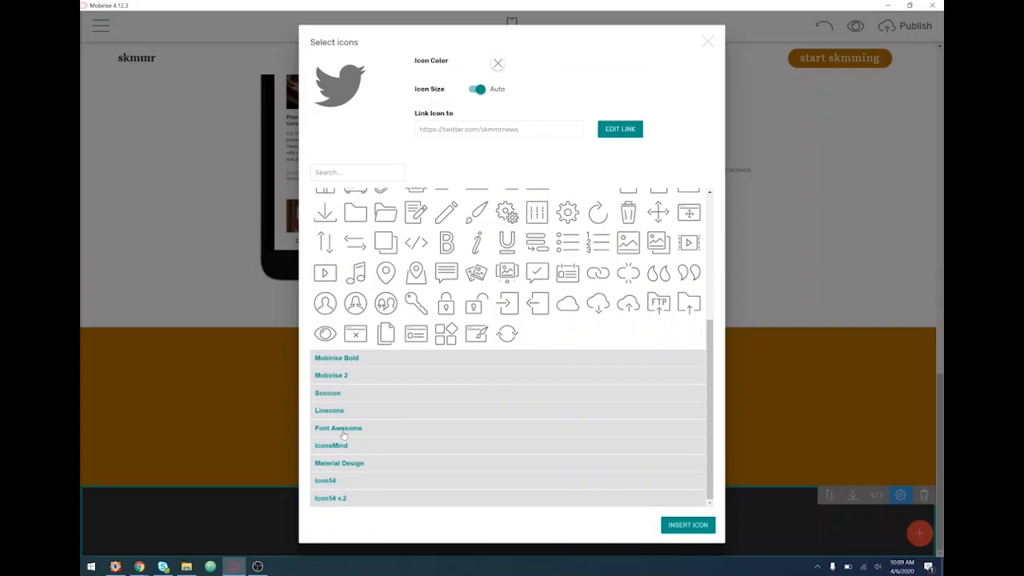
pyautogui.click(332, 395)
pyautogui.scroll(-3, 541, 372)
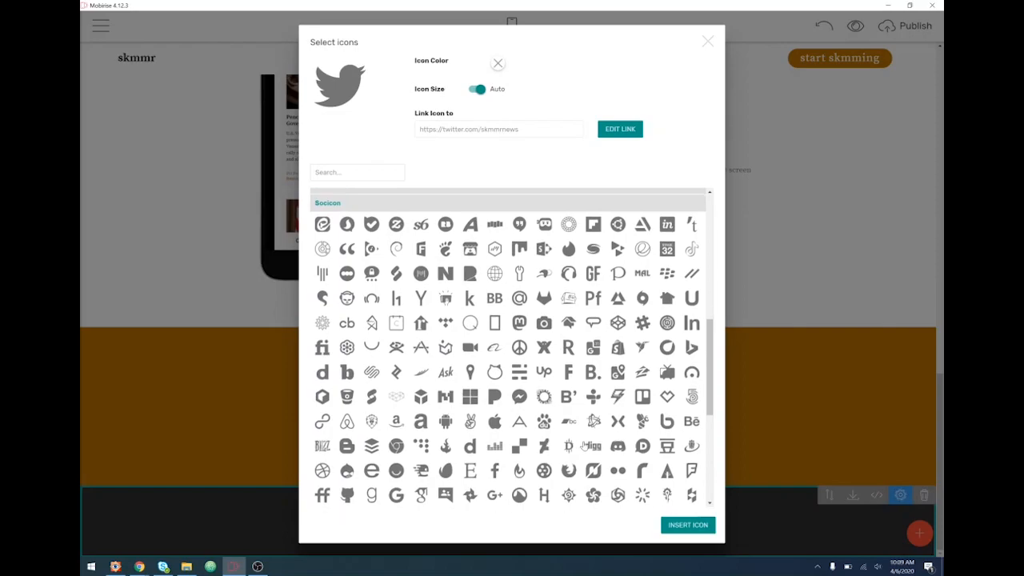
pyautogui.scroll(-3, 584, 440)
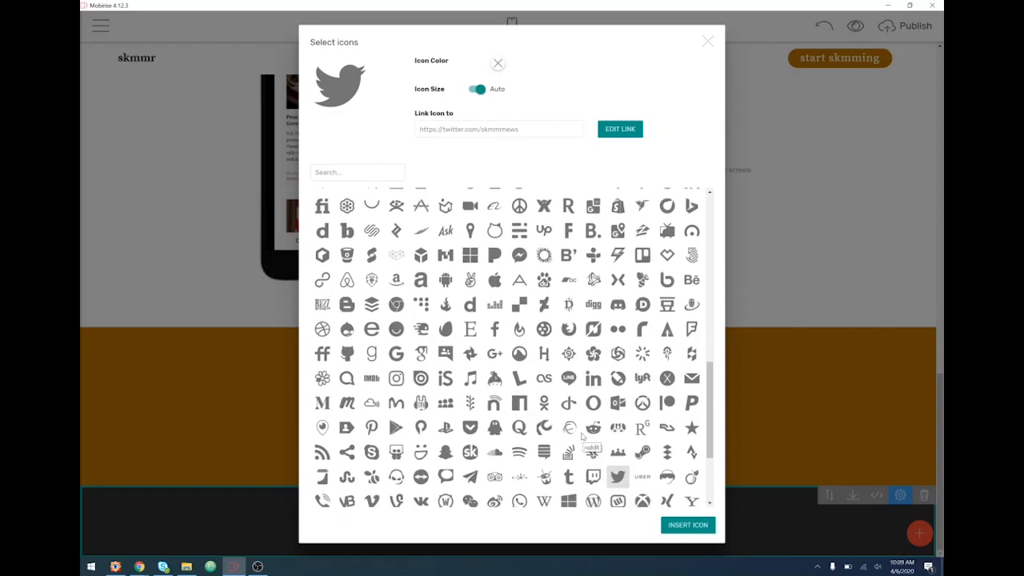
pyautogui.scroll(-2, 581, 434)
pyautogui.scroll(-2, 457, 419)
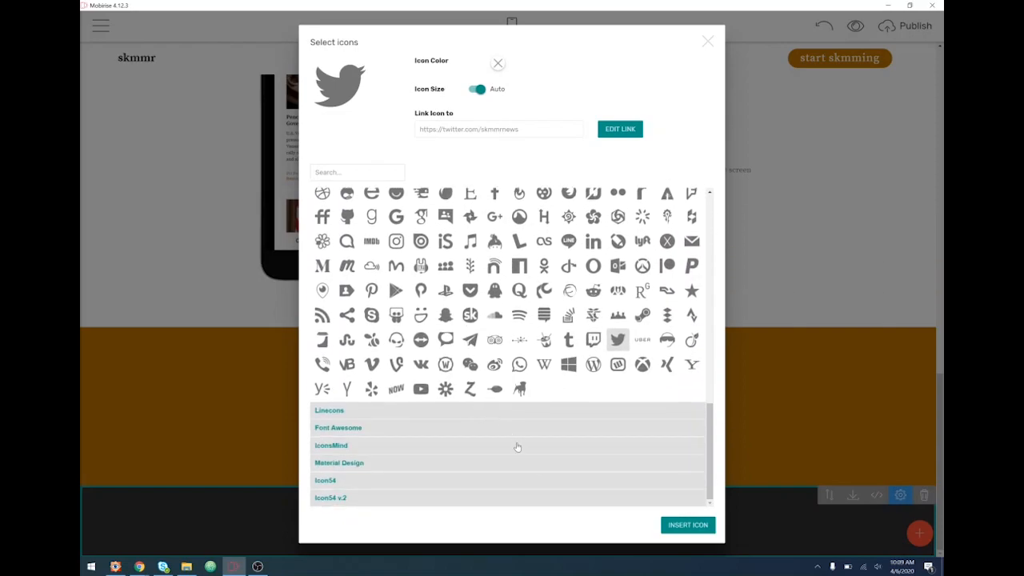
pyautogui.click(403, 479)
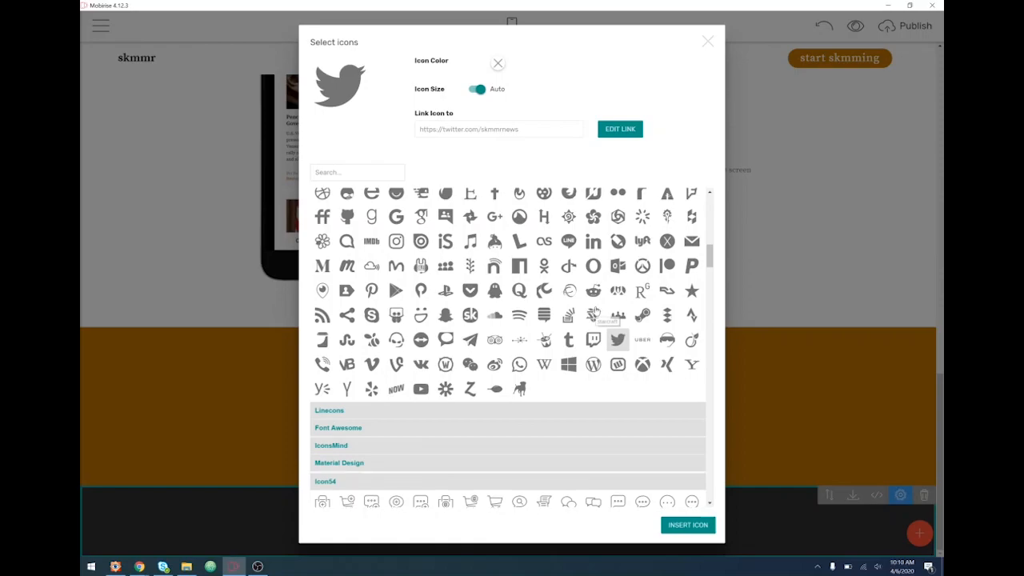
pyautogui.scroll(-1, 593, 313)
pyautogui.scroll(-10, 593, 313)
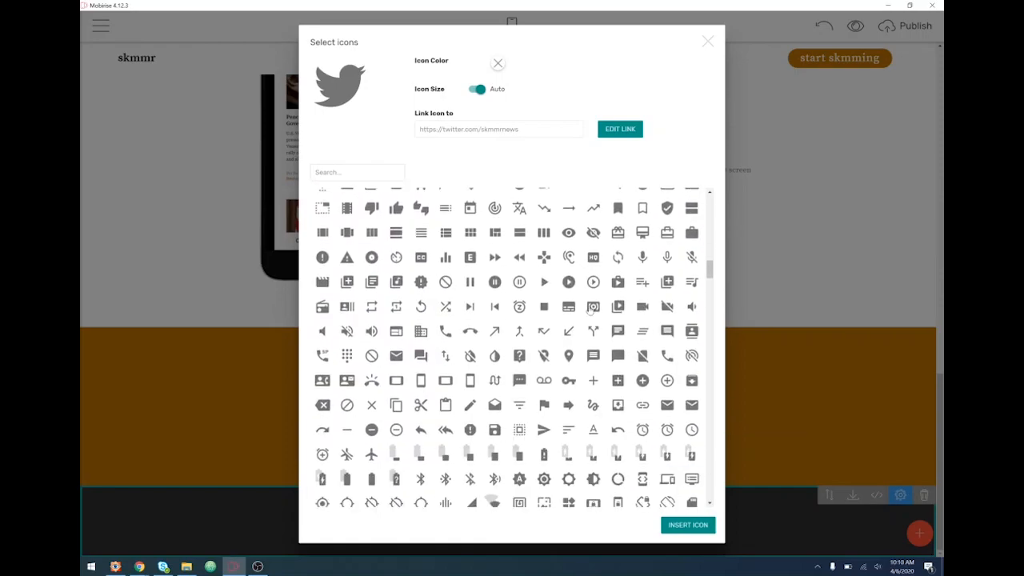
pyautogui.scroll(-10, 581, 311)
pyautogui.scroll(5, 574, 328)
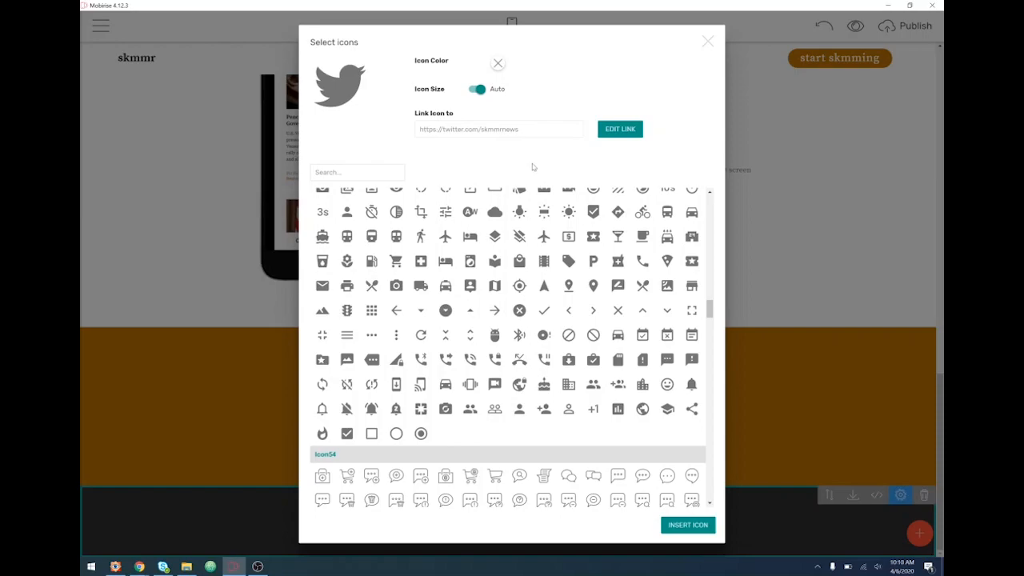
# - Check the Twitter icon's manual size option, restore automatic sizing and apply the icon with its link
pyautogui.click(479, 90)
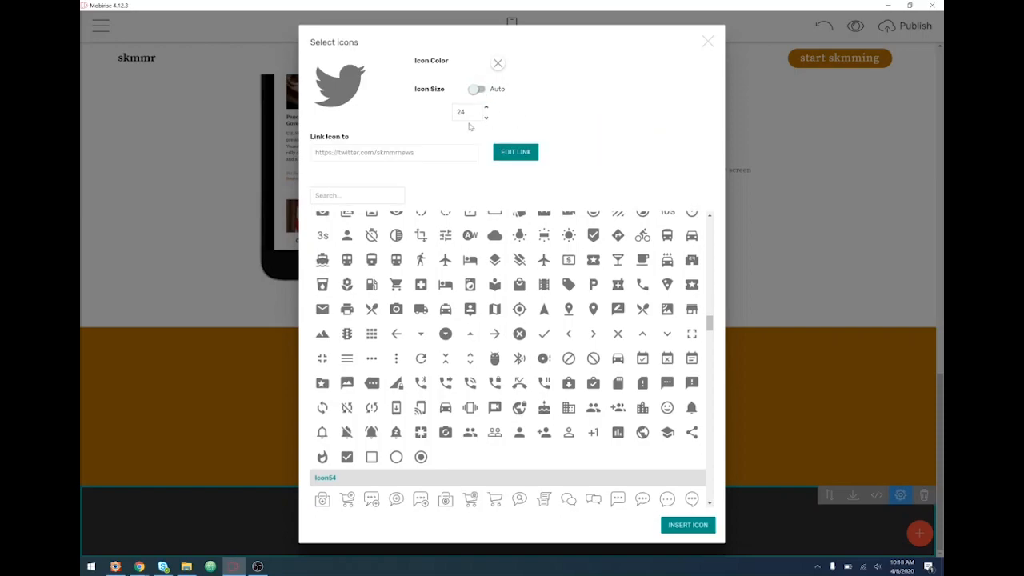
pyautogui.click(476, 89)
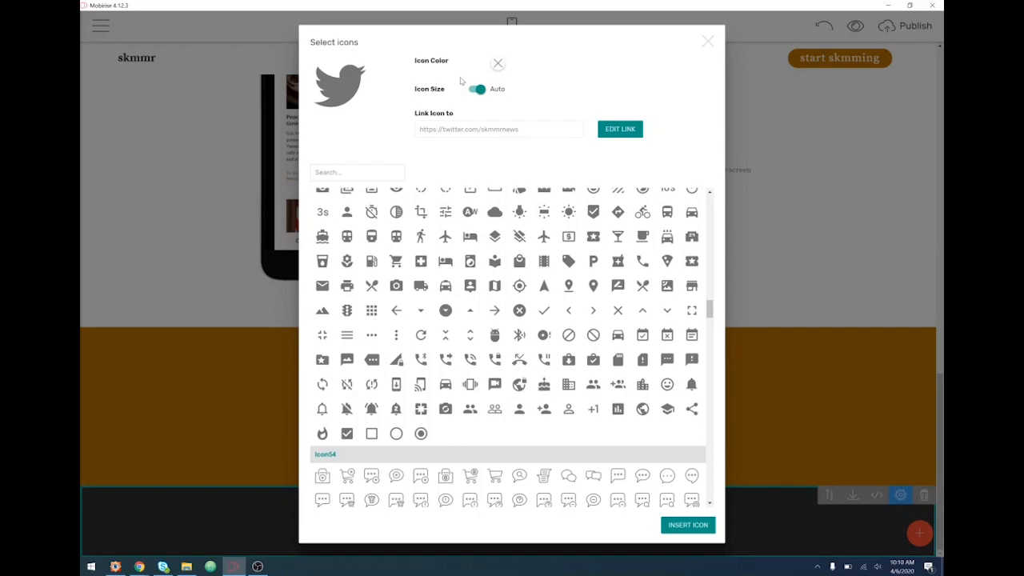
pyautogui.click(688, 524)
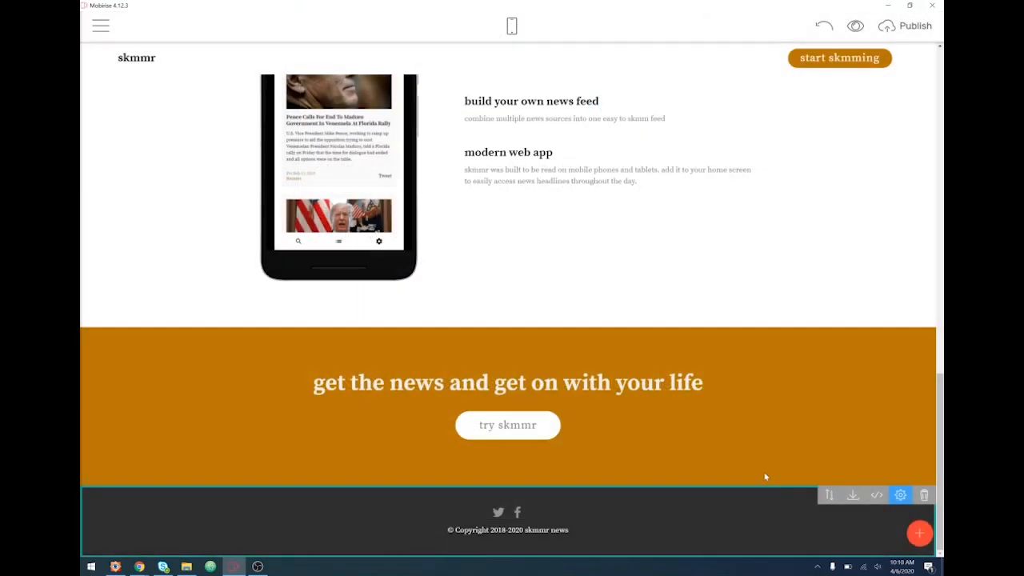
# - Set the icon colour of the footer's Twitter and Facebook icons to the very light grey swatch
pyautogui.click(497, 511)
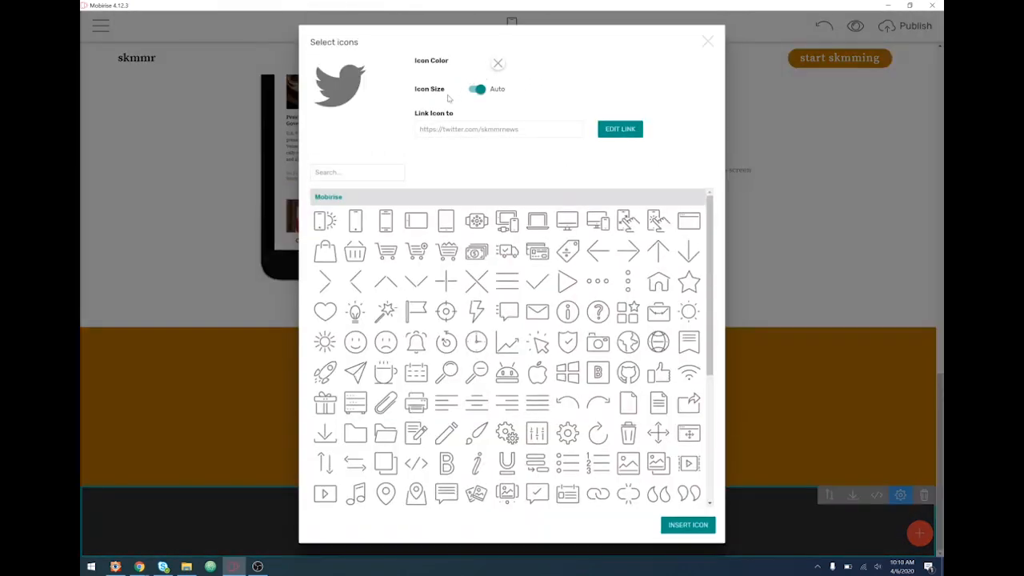
pyautogui.click(497, 63)
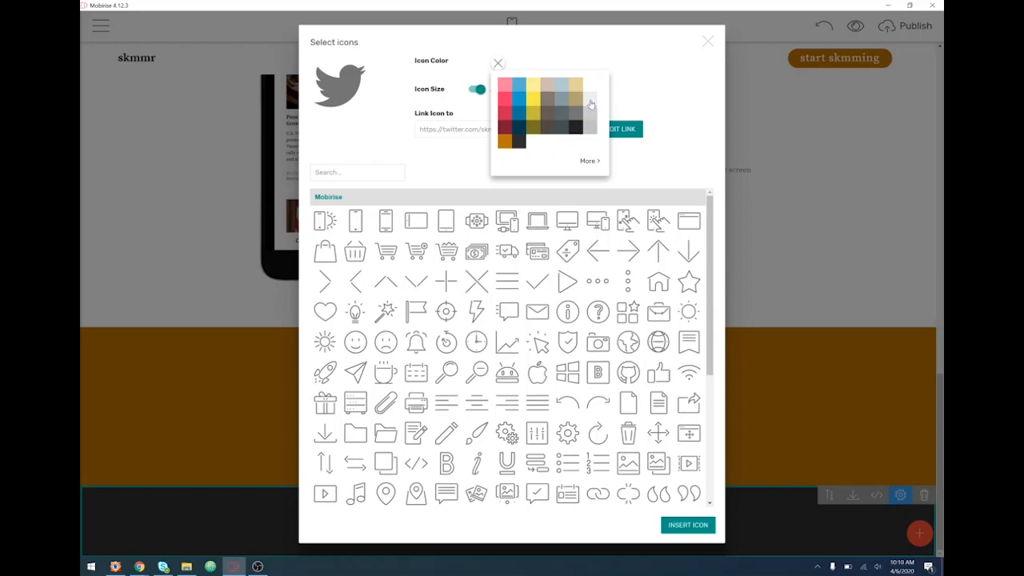
pyautogui.click(589, 98)
pyautogui.click(688, 525)
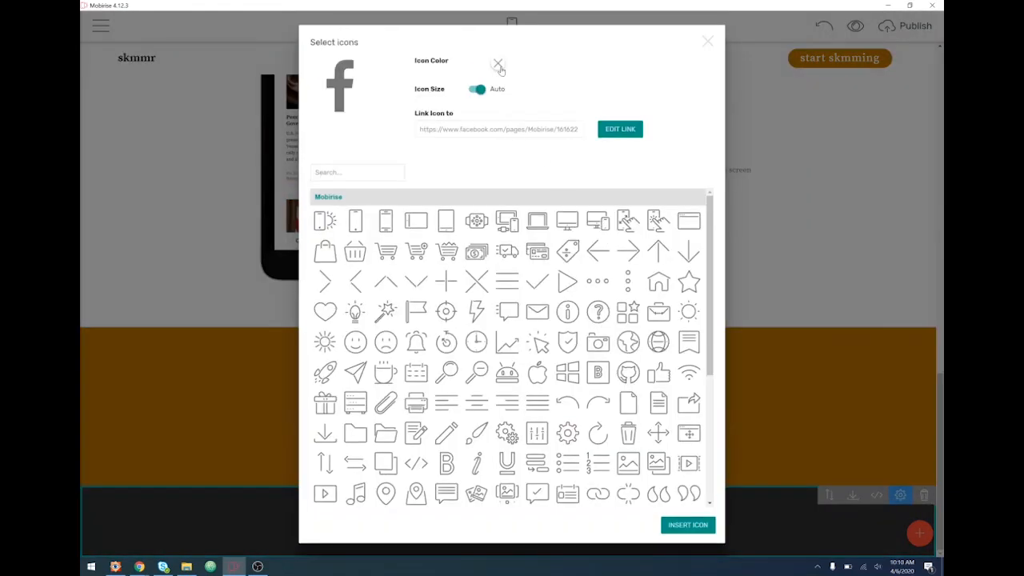
pyautogui.click(498, 65)
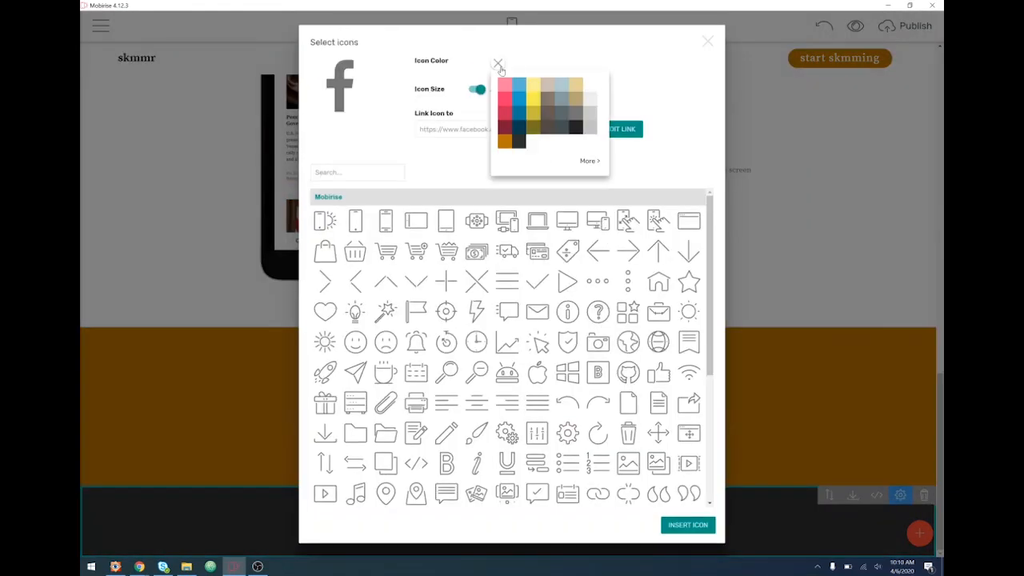
pyautogui.click(589, 99)
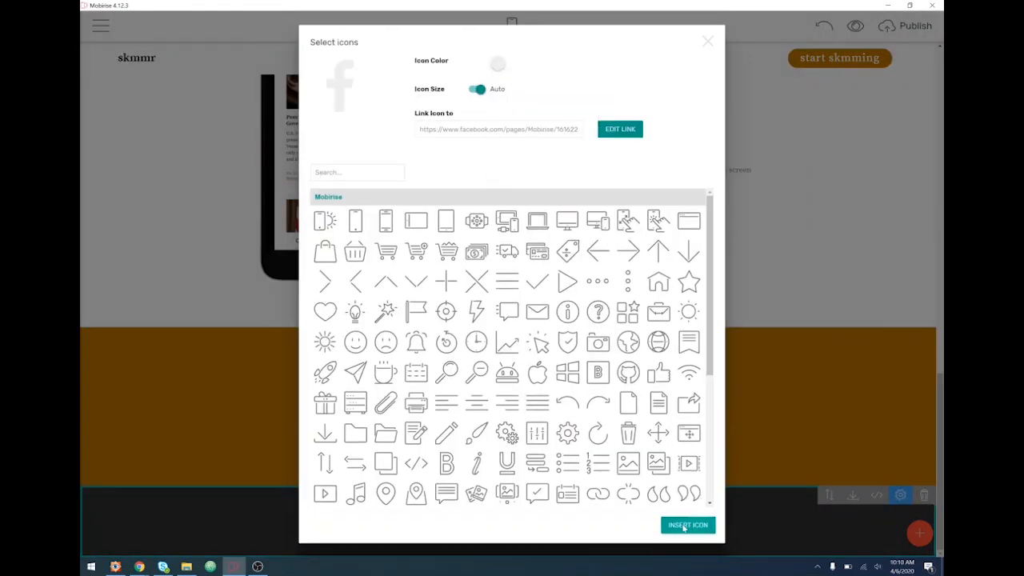
pyautogui.click(694, 527)
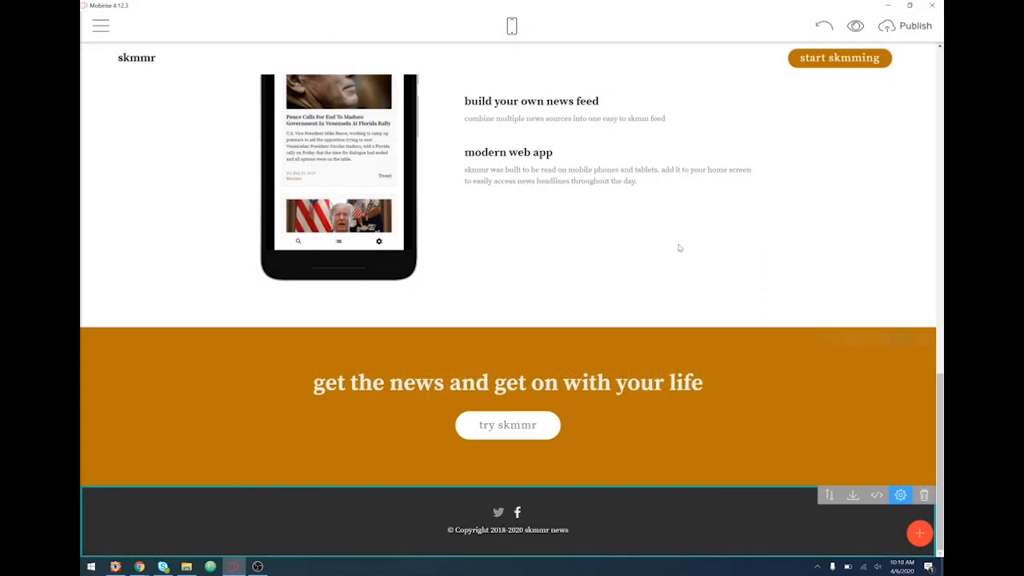
# - Open the footer's Facebook icon settings, then switch to Chrome and search Google for "skmmr facebook" in a new tab to find the page address
pyautogui.click(518, 516)
pyautogui.moveTo(139, 564)
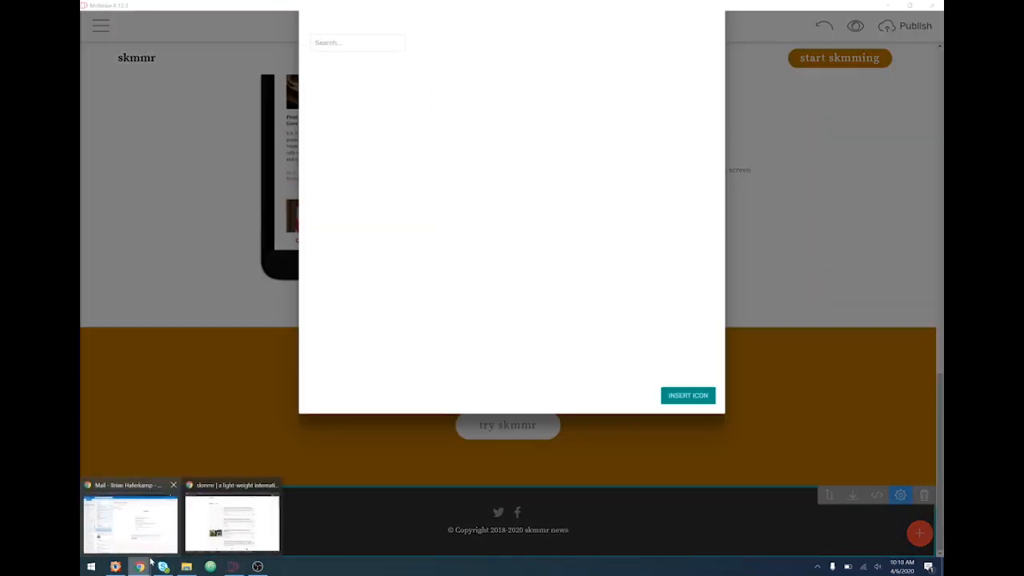
pyautogui.click(215, 528)
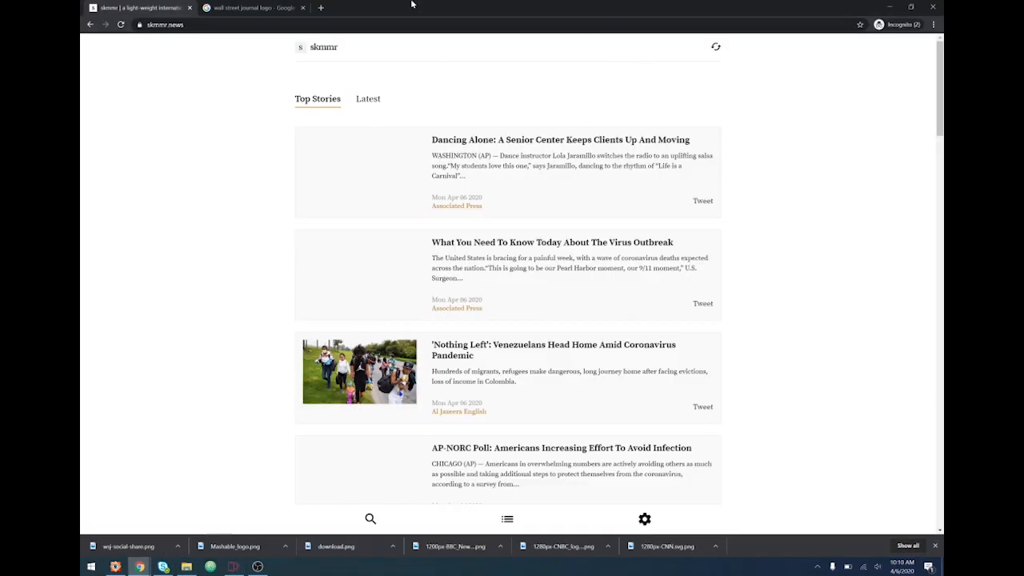
pyautogui.click(319, 9)
pyautogui.write('skmmr ')
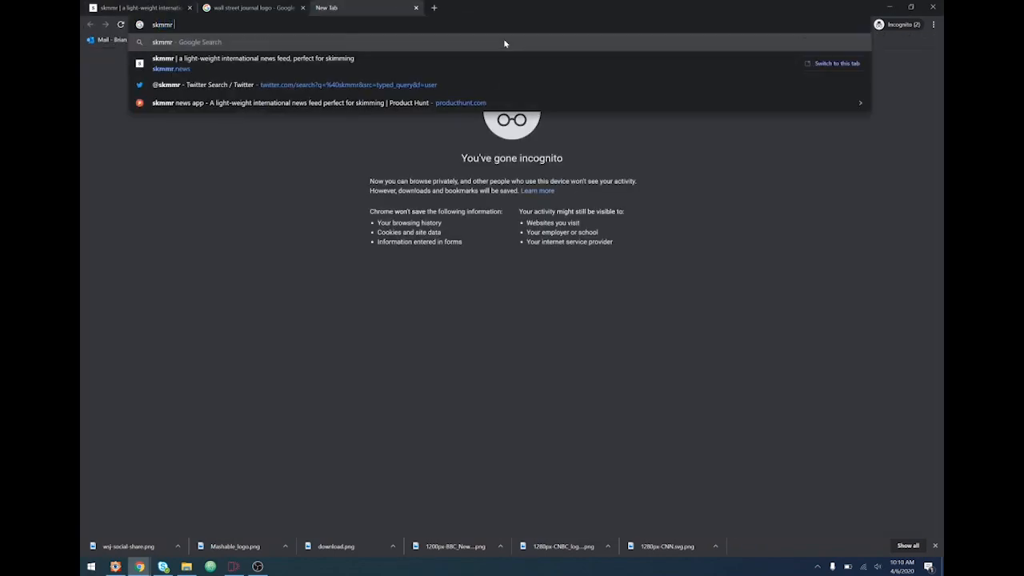
pyautogui.write('facebook')
pyautogui.press('Return')
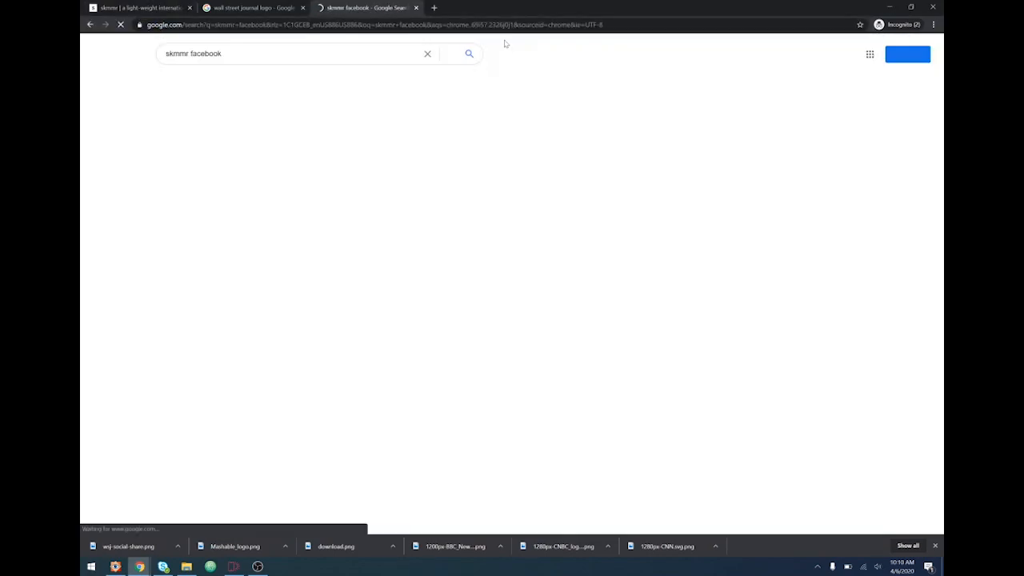
pyautogui.scroll(-5, 503, 331)
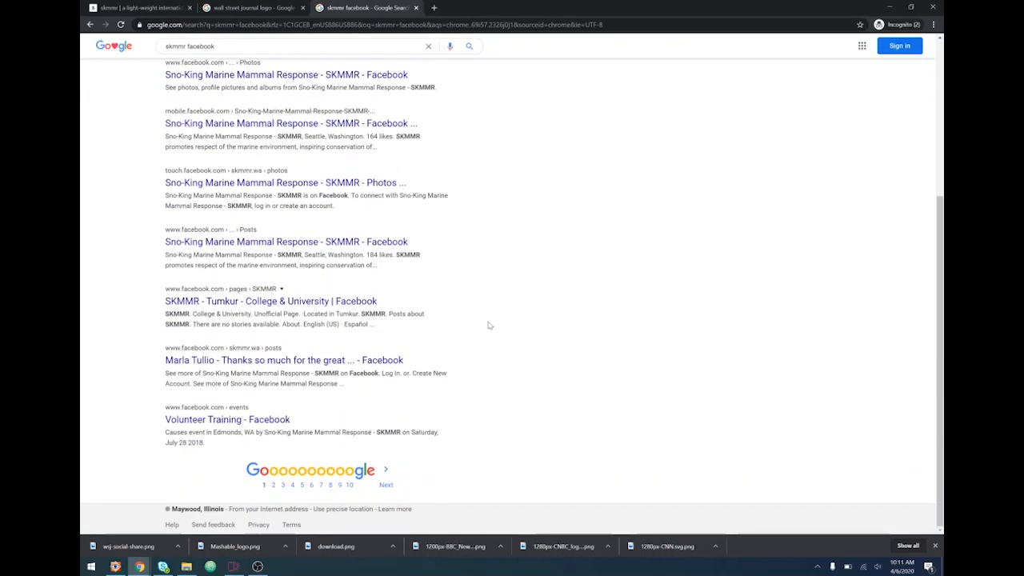
# - Check the second page of Google results and the skmmr Crunchbase profile for a link to skmmr's Facebook page
pyautogui.click(389, 482)
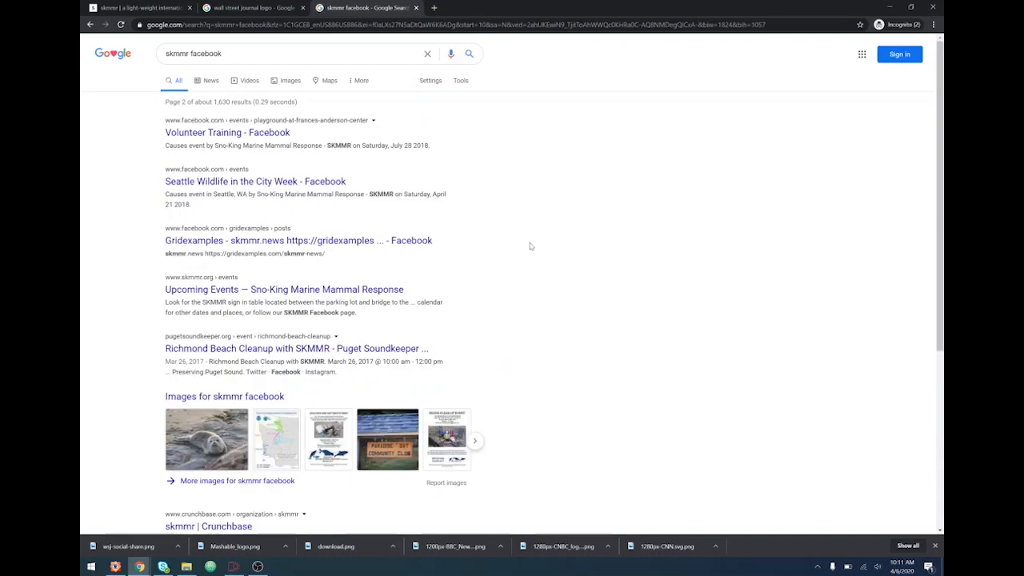
pyautogui.scroll(-3, 527, 246)
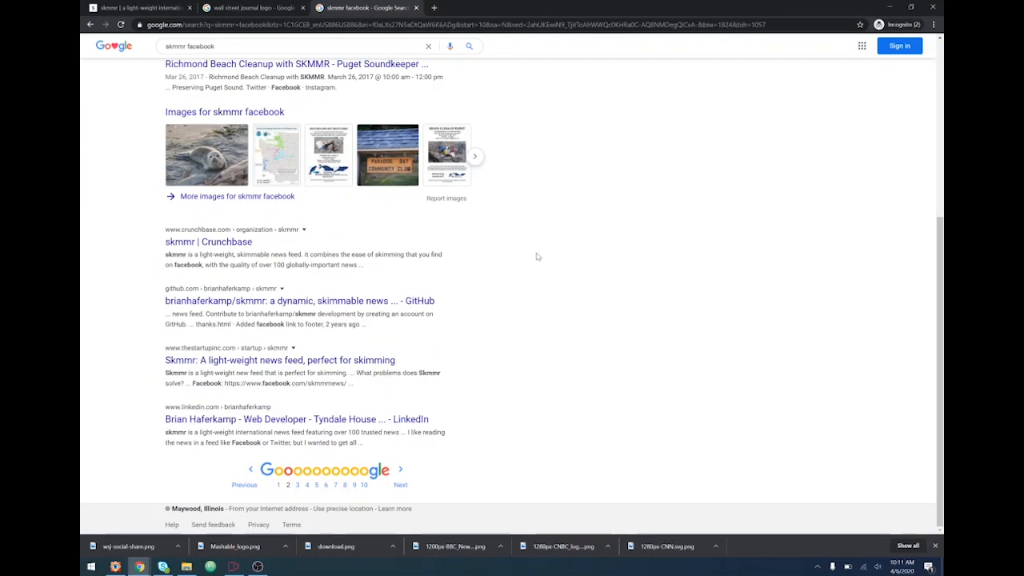
pyautogui.click(230, 244)
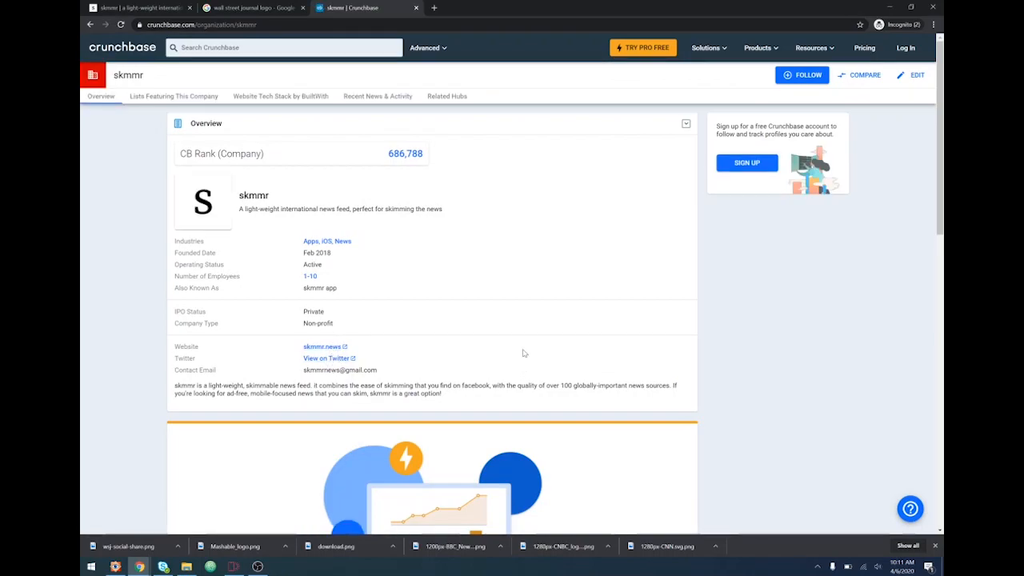
pyautogui.scroll(-3, 538, 311)
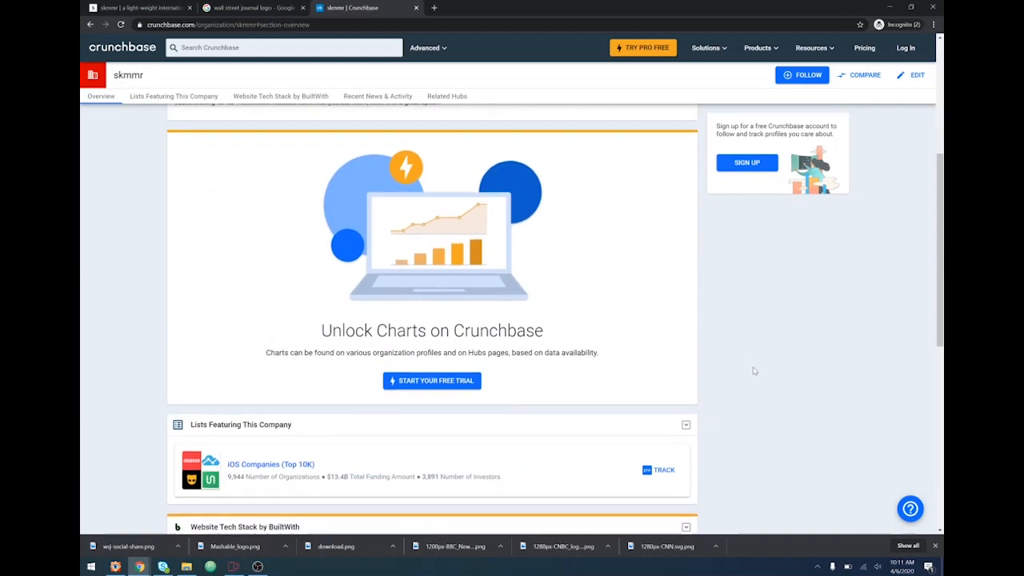
pyautogui.scroll(-2, 752, 368)
pyautogui.scroll(1, 748, 369)
pyautogui.scroll(-1, 748, 370)
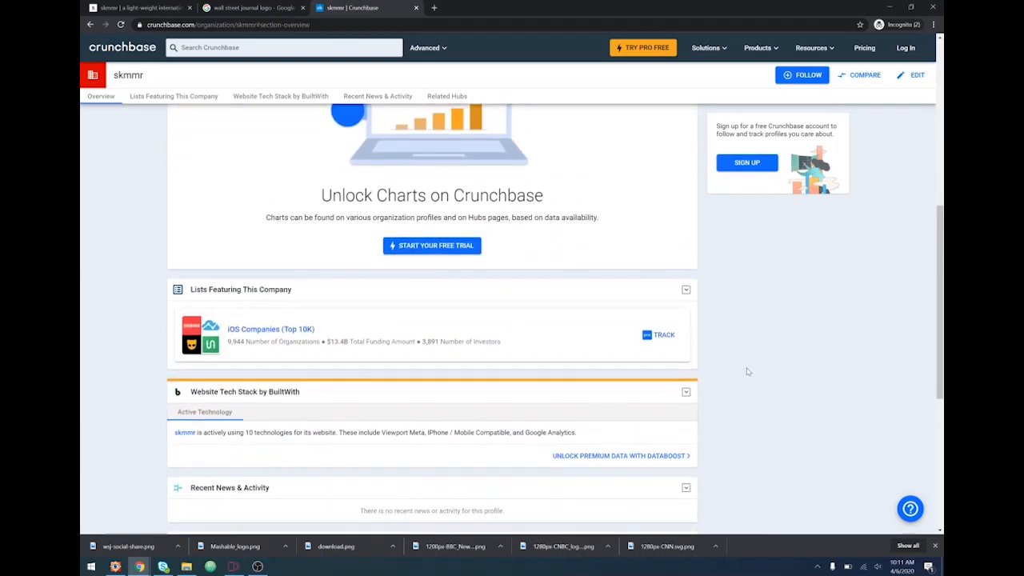
# - Switch to Mobirise, dismiss the Facebook icon settings and reduce the footer's social items to the Twitter icon only
pyautogui.click(231, 569)
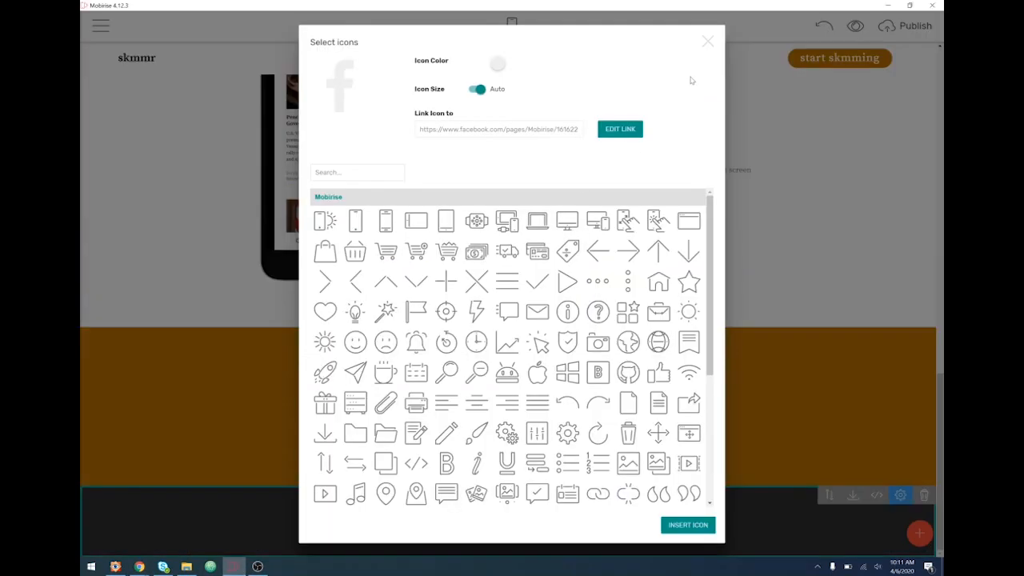
pyautogui.click(707, 43)
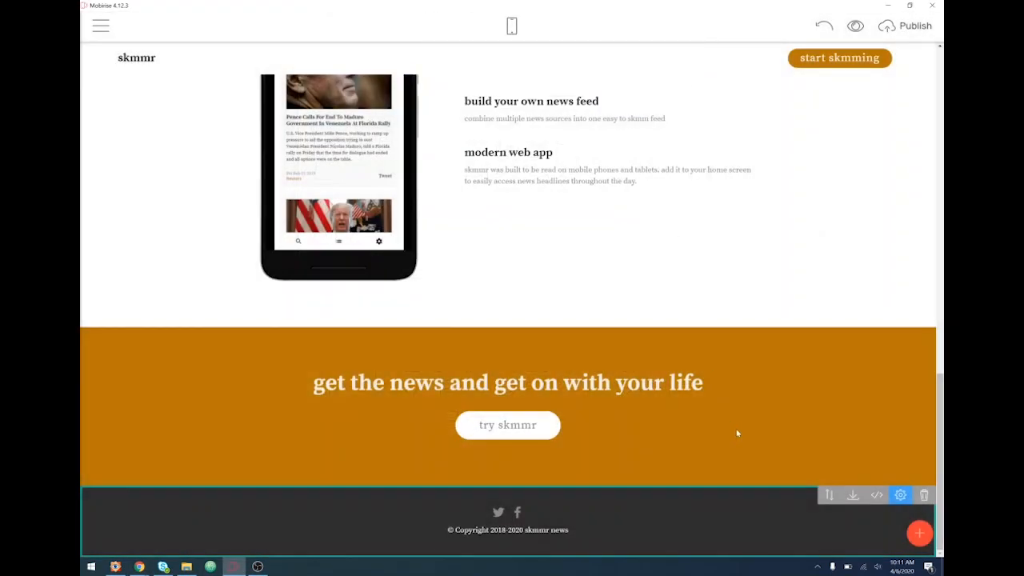
pyautogui.click(905, 502)
pyautogui.moveTo(866, 399); pyautogui.dragTo(860, 399)
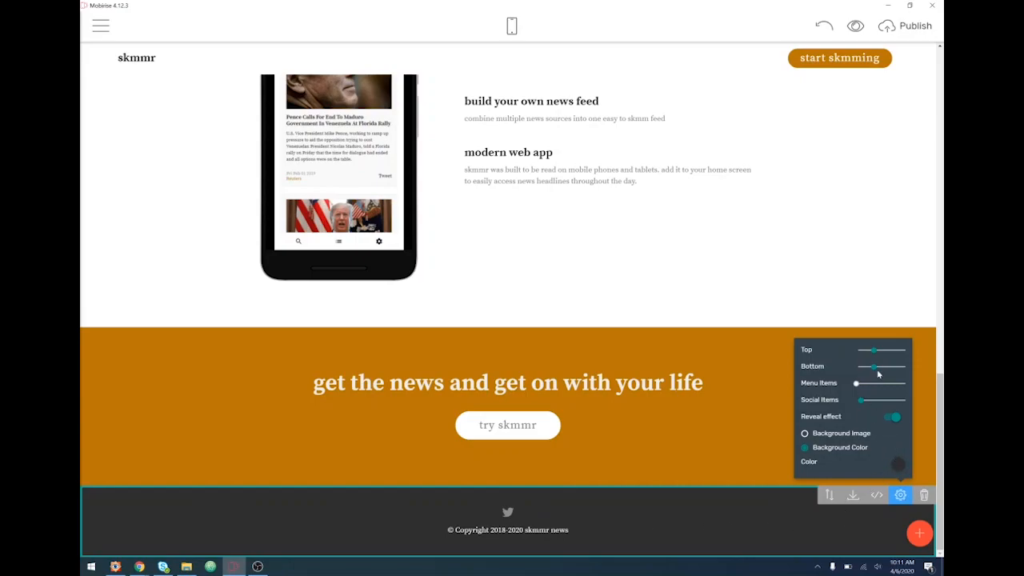
pyautogui.click(755, 535)
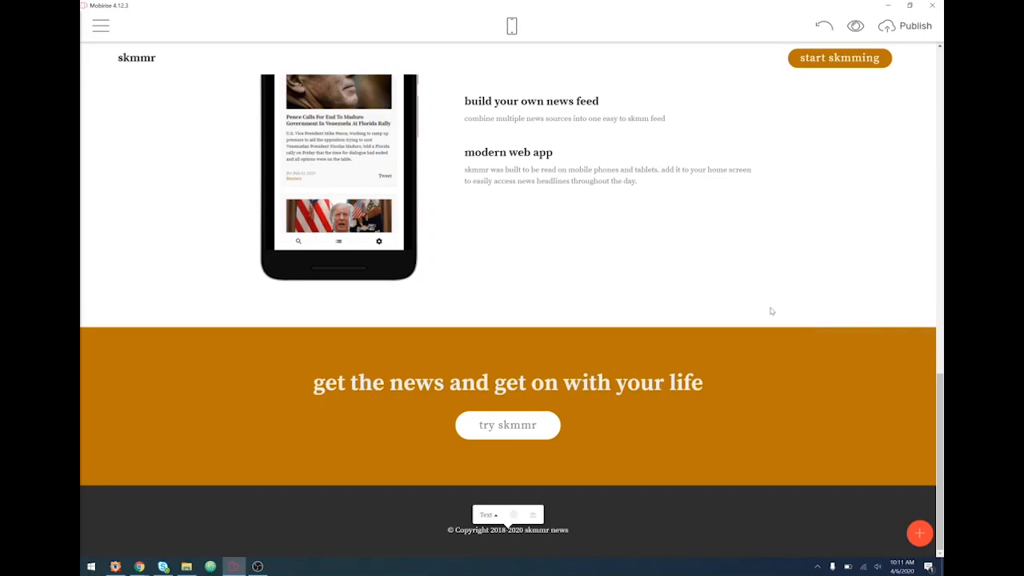
pyautogui.click(581, 543)
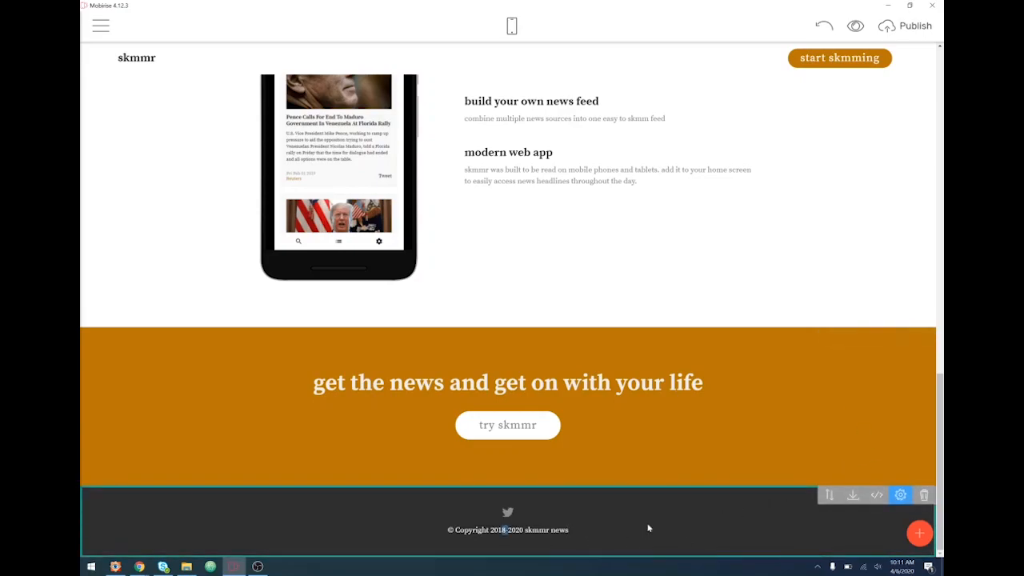
pyautogui.click(573, 548)
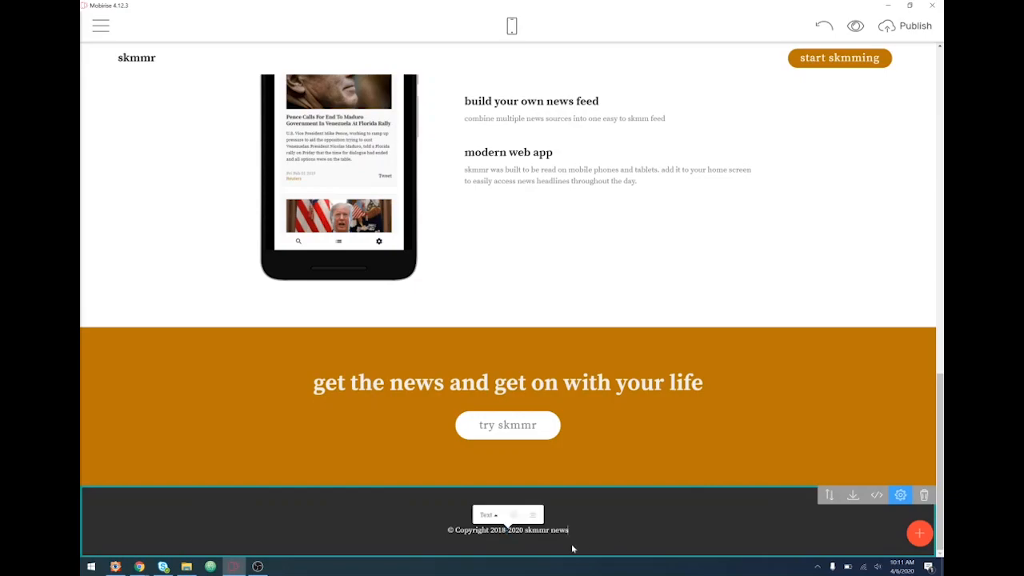
pyautogui.click(616, 549)
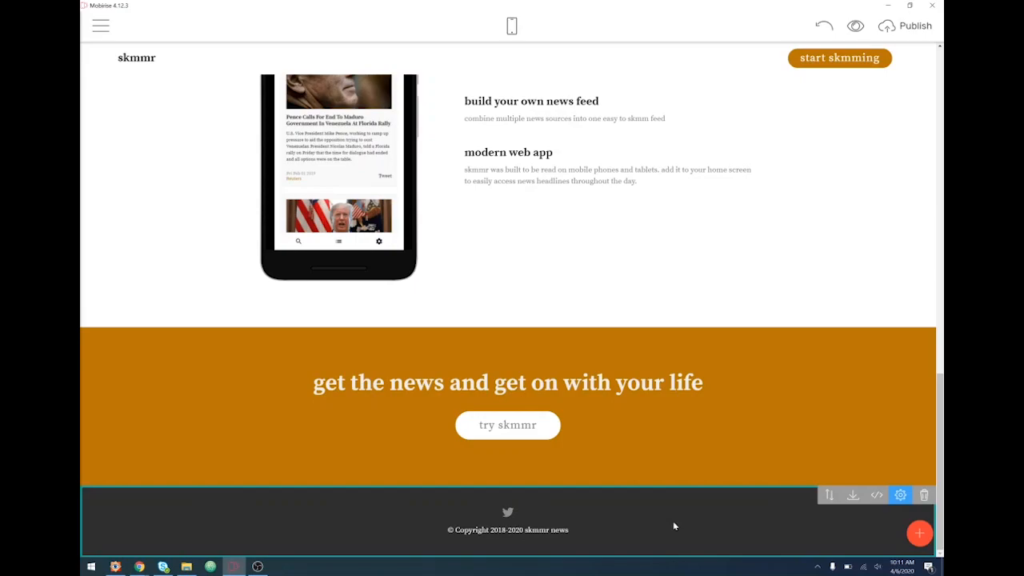
# - Preview the landing page in the browser and review the hero section's heading, description and phone image
pyautogui.scroll(20, 729, 259)
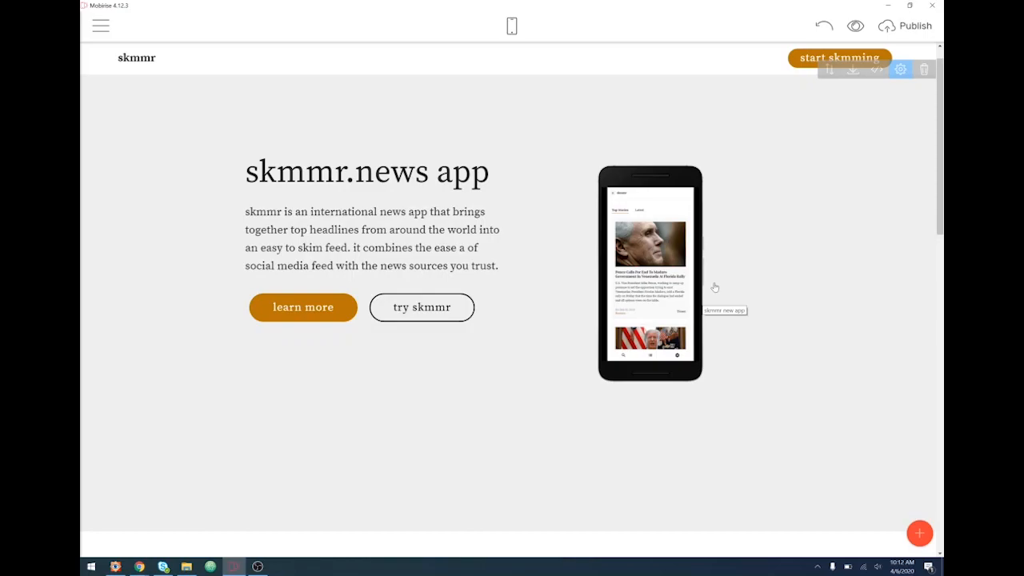
pyautogui.click(854, 26)
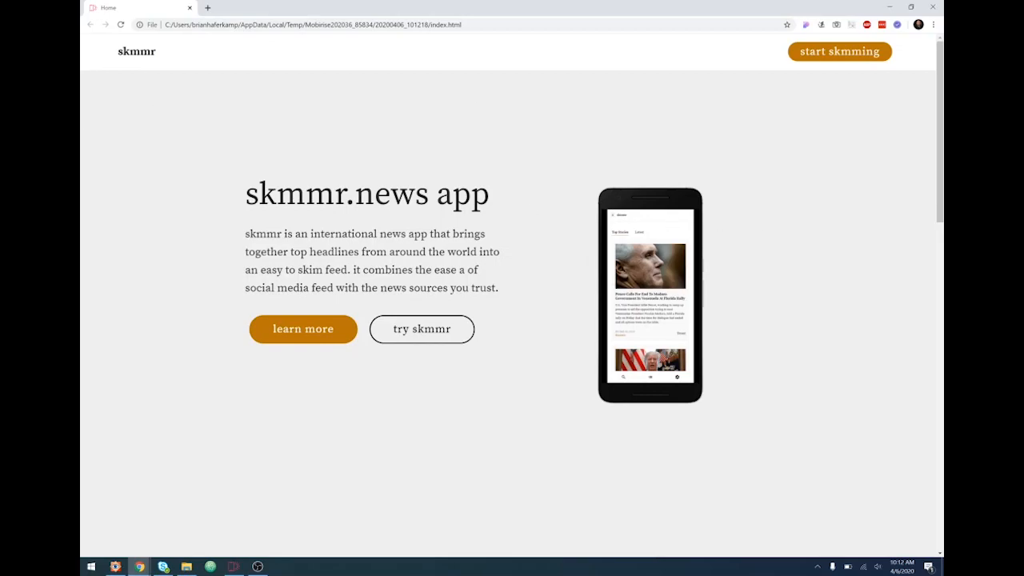
pyautogui.moveTo(235, 236); pyautogui.dragTo(530, 320)
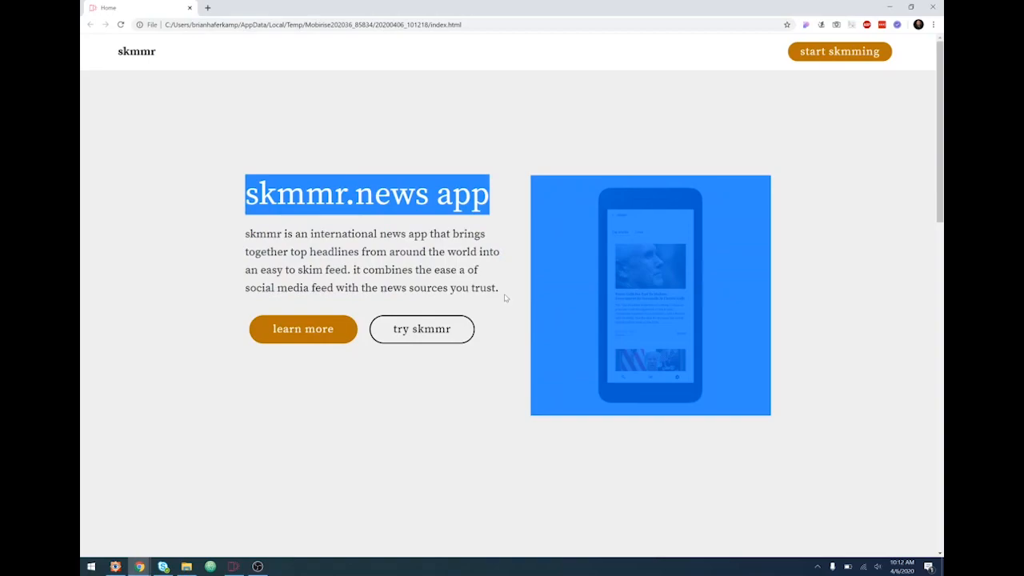
pyautogui.click(506, 299)
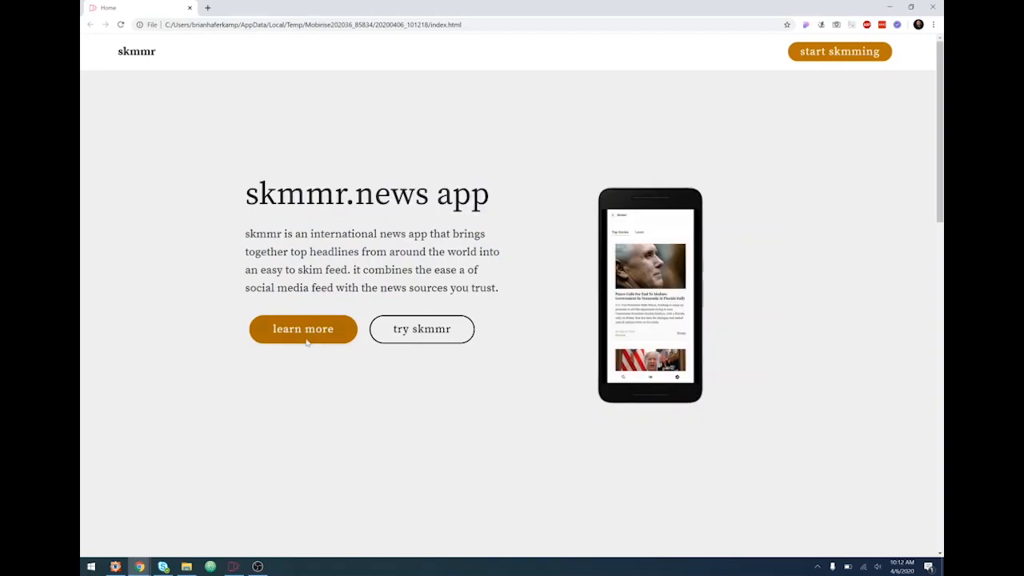
# - Test the hero section's "try skmmr" link, close the tab it opens, and follow the "learn more" link
pyautogui.click(414, 330)
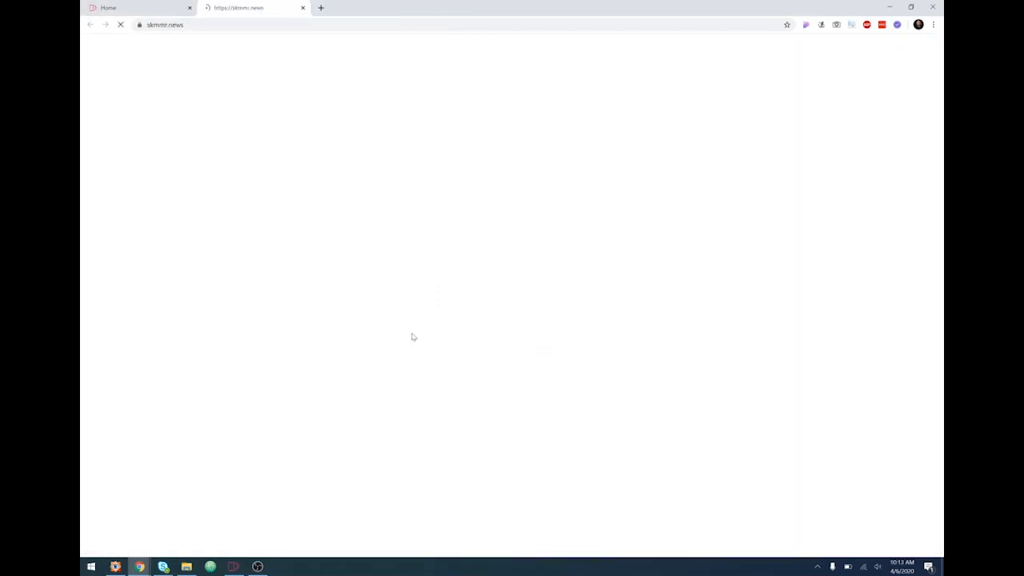
pyautogui.click(303, 8)
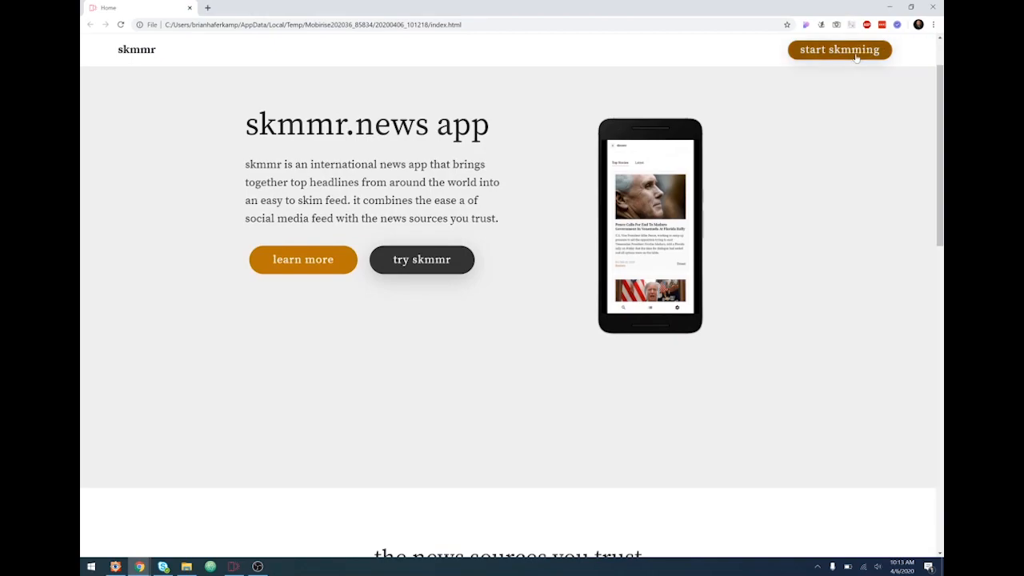
pyautogui.click(308, 267)
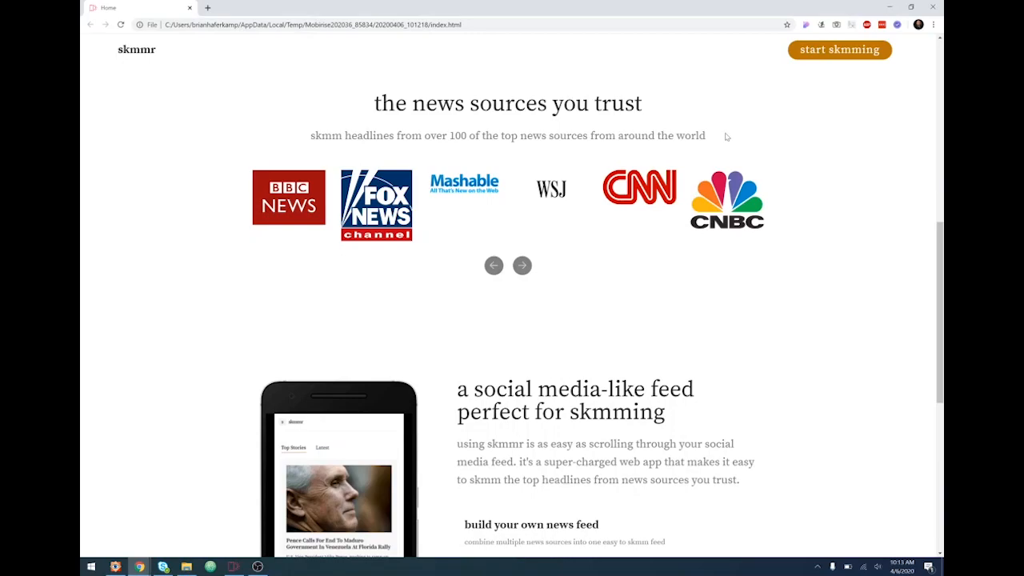
# - Advance the news source logo carousel several times to test its forward control
pyautogui.click(522, 267)
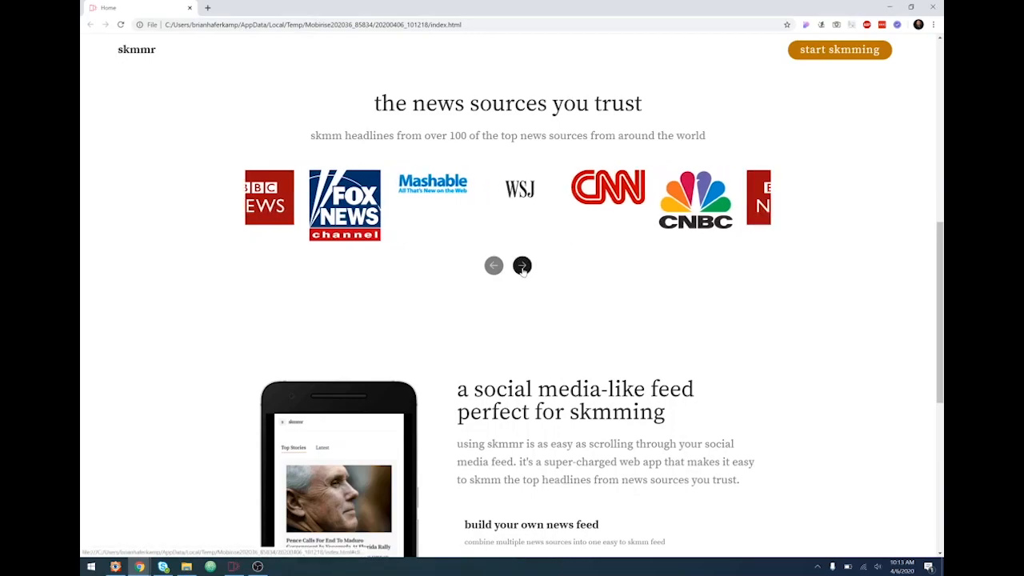
pyautogui.click(522, 267)
pyautogui.click(521, 267)
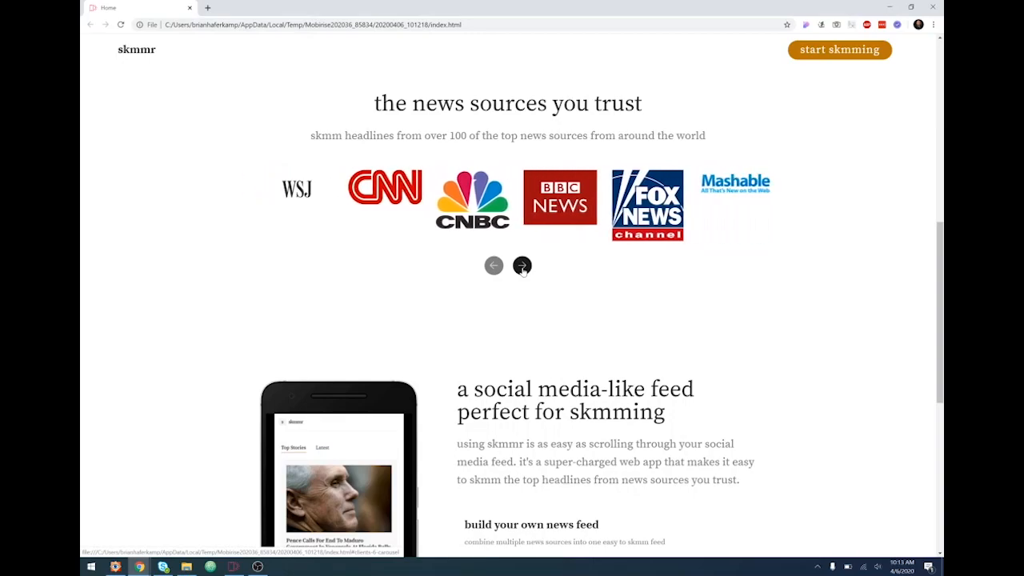
pyautogui.click(522, 267)
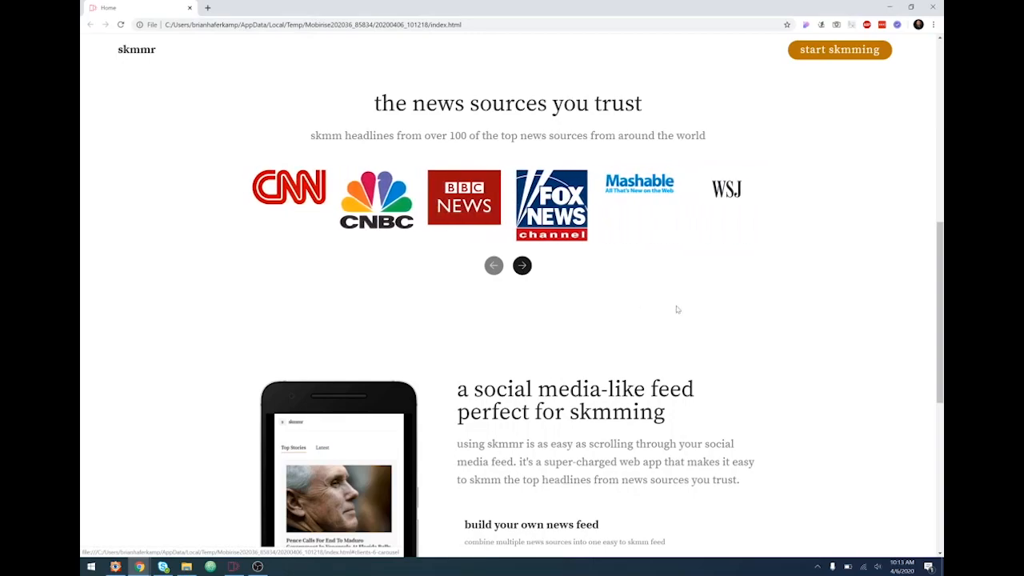
# - Review the heading, description and two feature items in the "a social media-like feed perfect for skmming" section
pyautogui.scroll(-4, 811, 325)
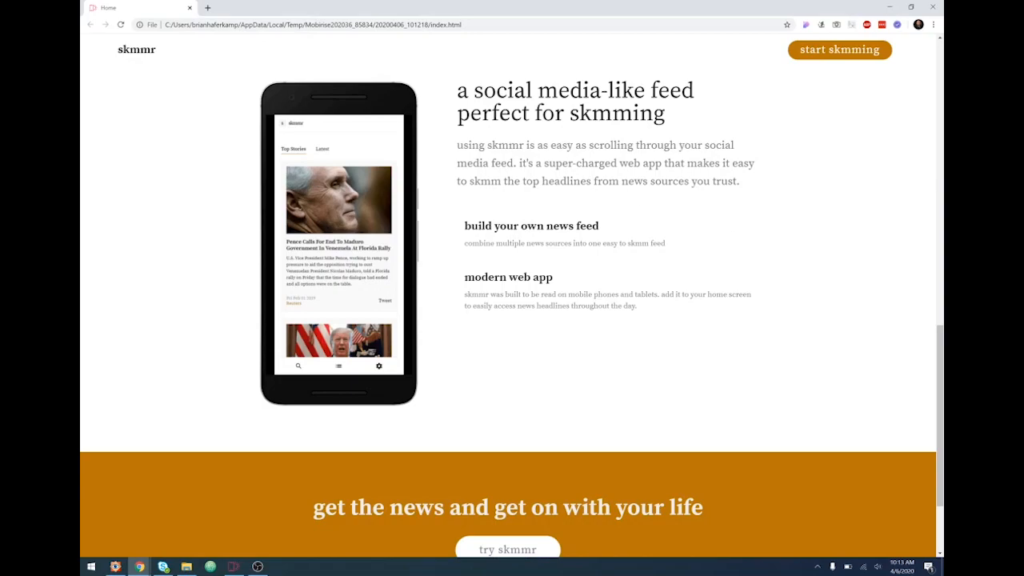
pyautogui.moveTo(487, 145); pyautogui.dragTo(688, 182)
pyautogui.click(802, 213)
pyautogui.moveTo(464, 229); pyautogui.dragTo(764, 328)
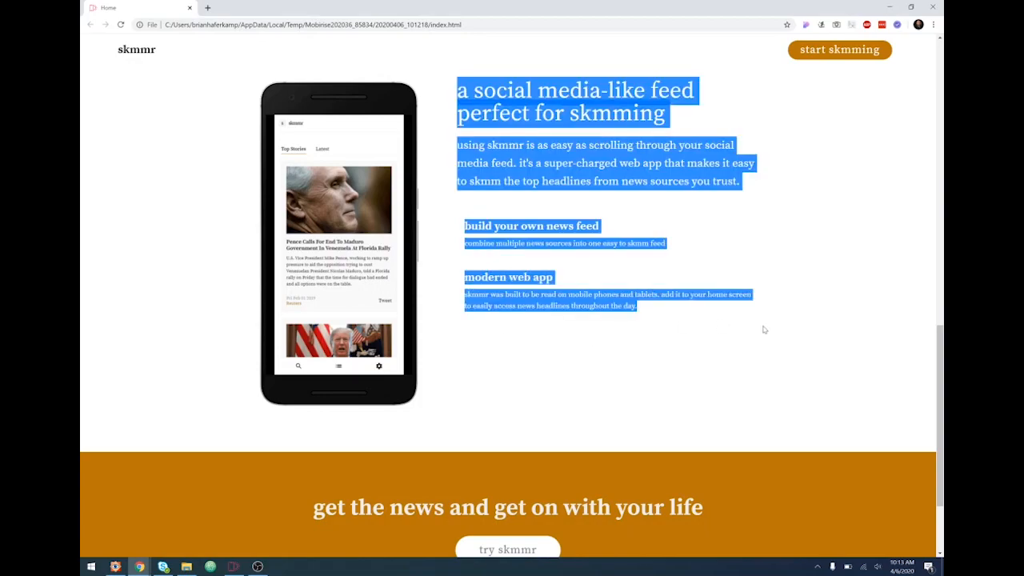
pyautogui.click(662, 393)
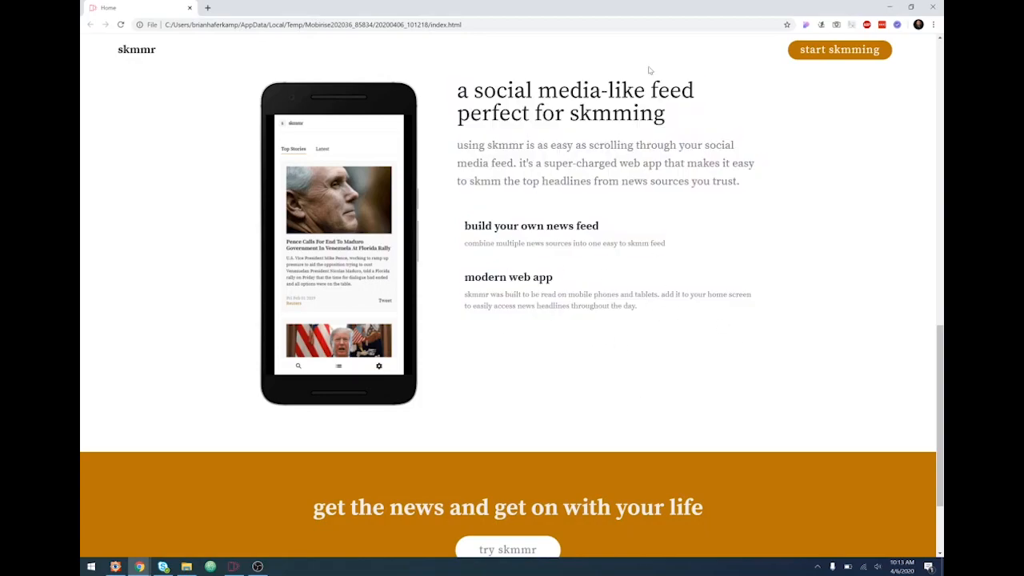
# - Review the "get the news and get on with your life" banner and the footer, return to the page top and close the preview
pyautogui.scroll(-3, 860, 336)
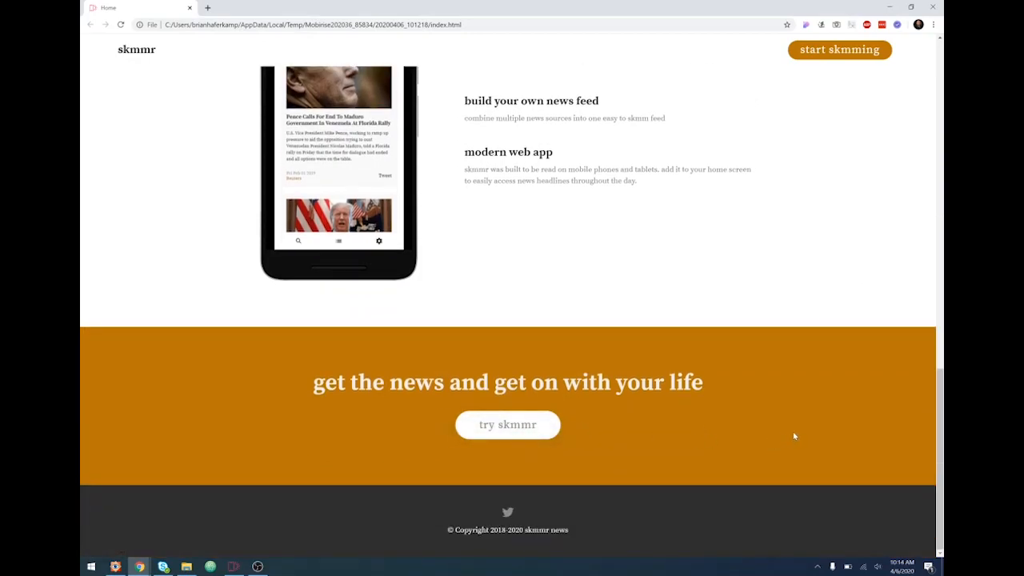
pyautogui.moveTo(710, 385); pyautogui.dragTo(312, 383)
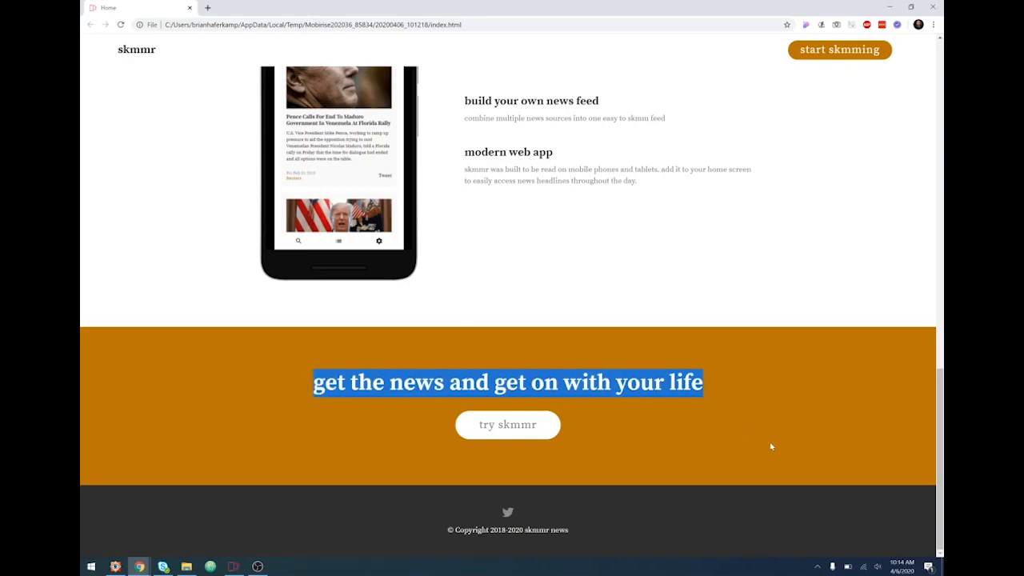
pyautogui.scroll(15, 795, 441)
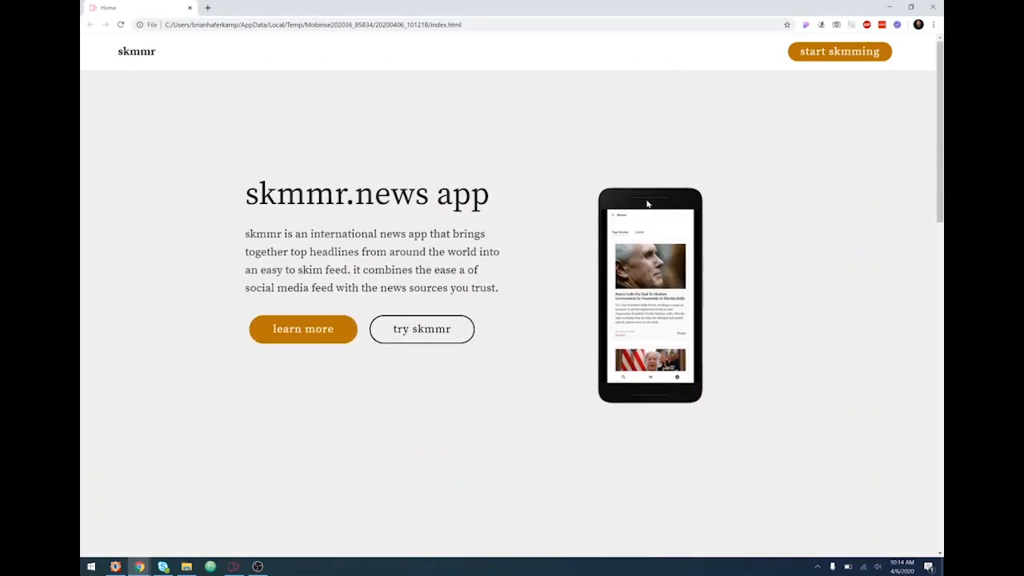
pyautogui.click(934, 5)
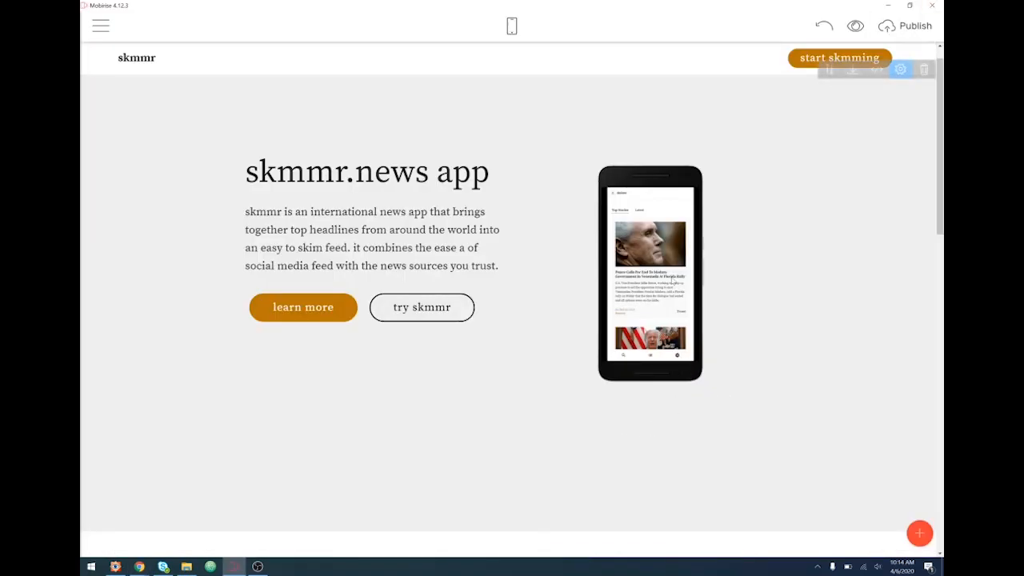
# - Crop the hero section's phone image tightly around the whole phone, trimming the empty side margins, and apply the crop
pyautogui.click(676, 290)
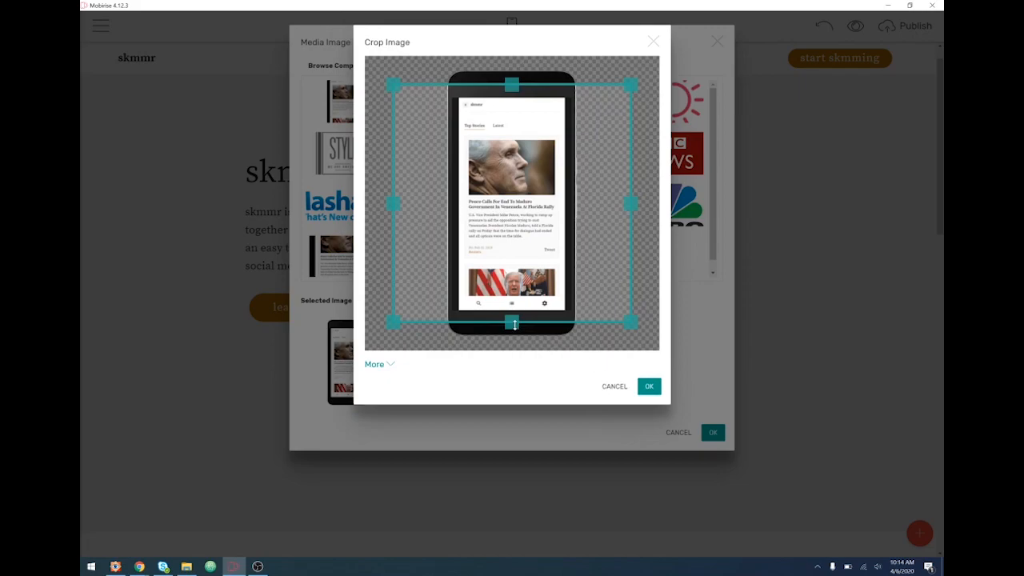
pyautogui.moveTo(514, 324); pyautogui.dragTo(516, 342)
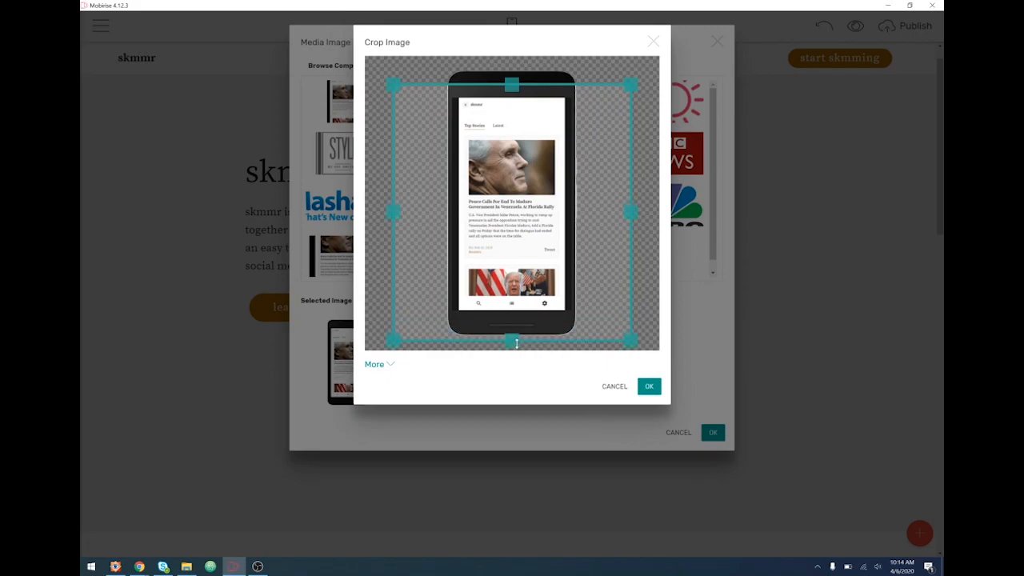
pyautogui.moveTo(628, 212); pyautogui.dragTo(585, 214)
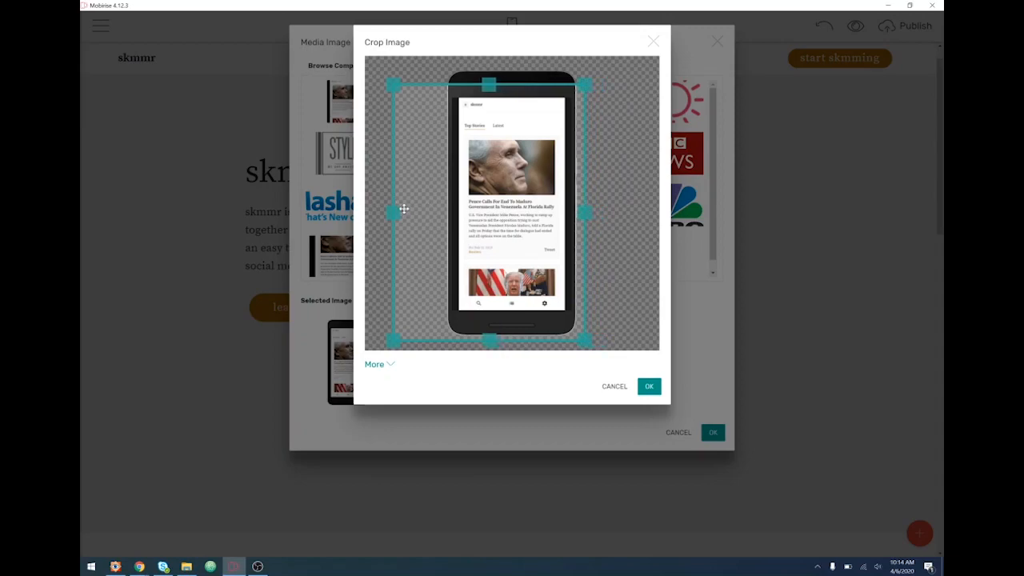
pyautogui.moveTo(393, 211); pyautogui.dragTo(439, 209)
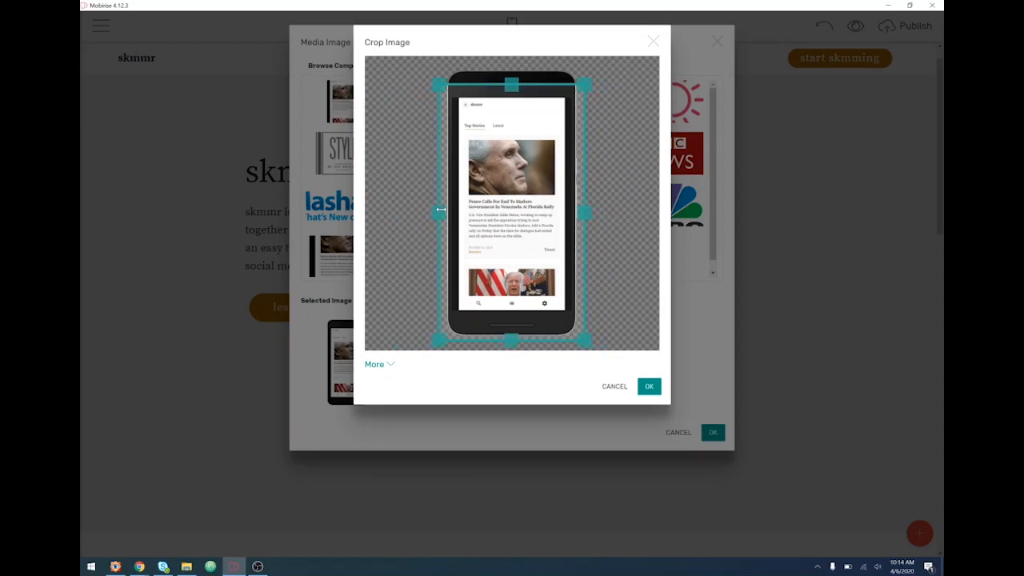
pyautogui.moveTo(511, 84); pyautogui.dragTo(513, 64)
pyautogui.click(649, 387)
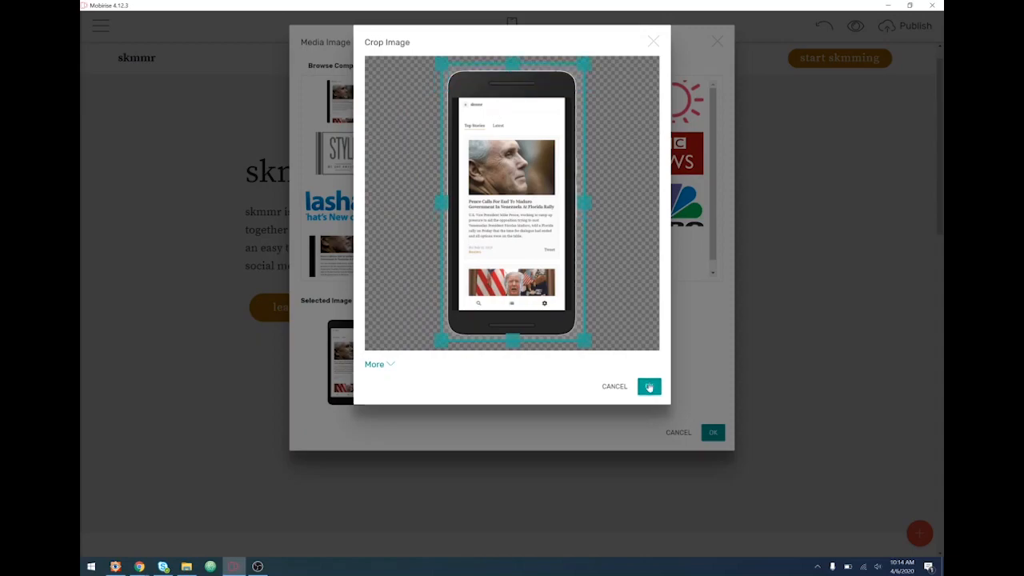
pyautogui.click(717, 522)
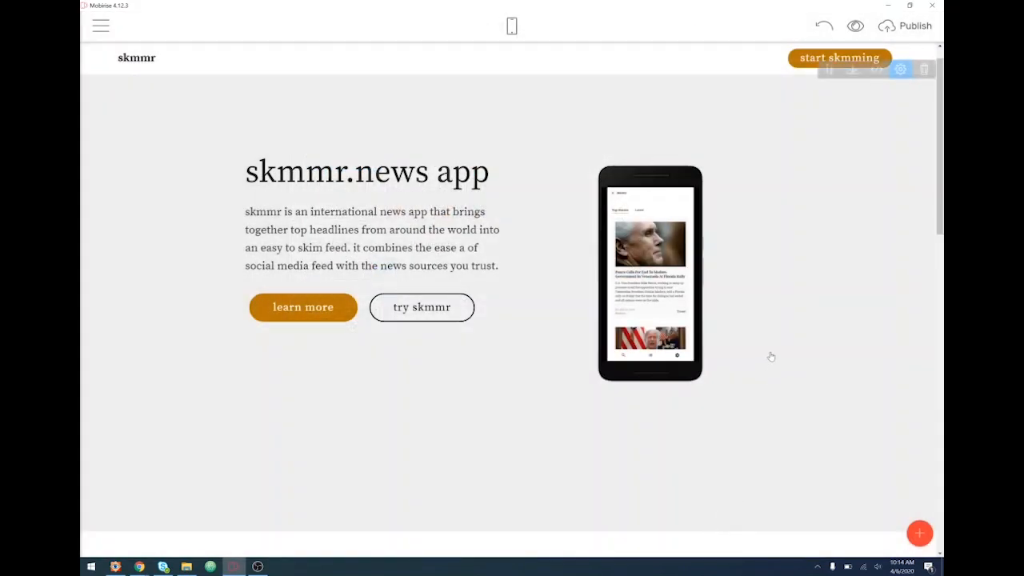
# - Adjust the hero block's media size so the whole phone image fits within the section beside a wider text column
pyautogui.scroll(1, 627, 308)
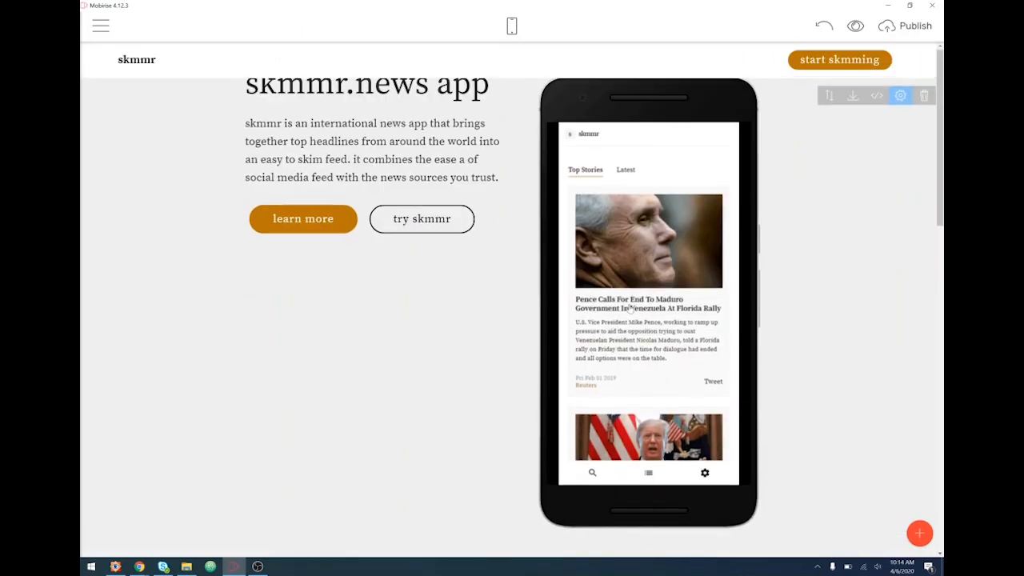
pyautogui.click(899, 96)
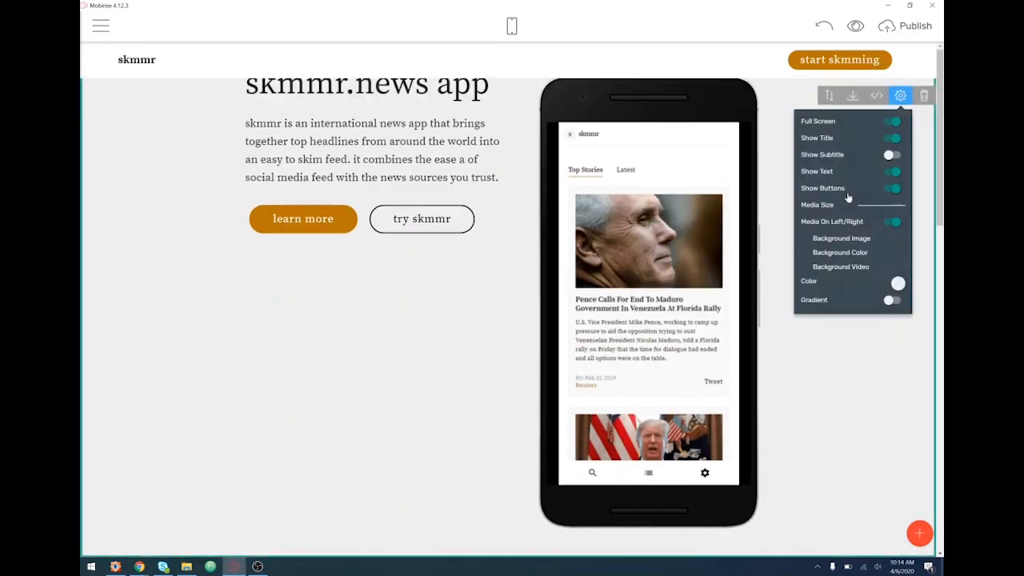
pyautogui.moveTo(879, 204); pyautogui.dragTo(864, 206)
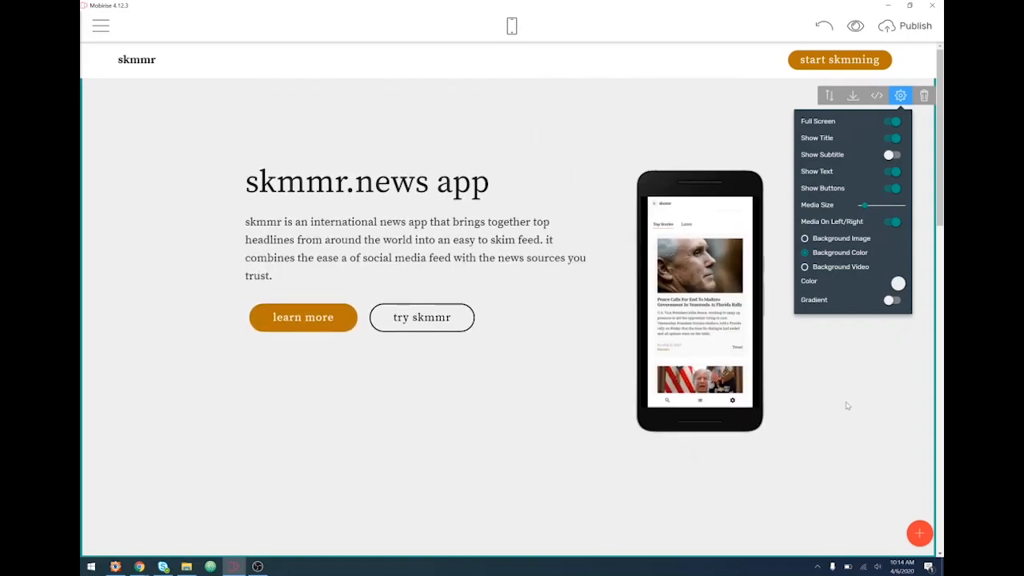
pyautogui.click(924, 246)
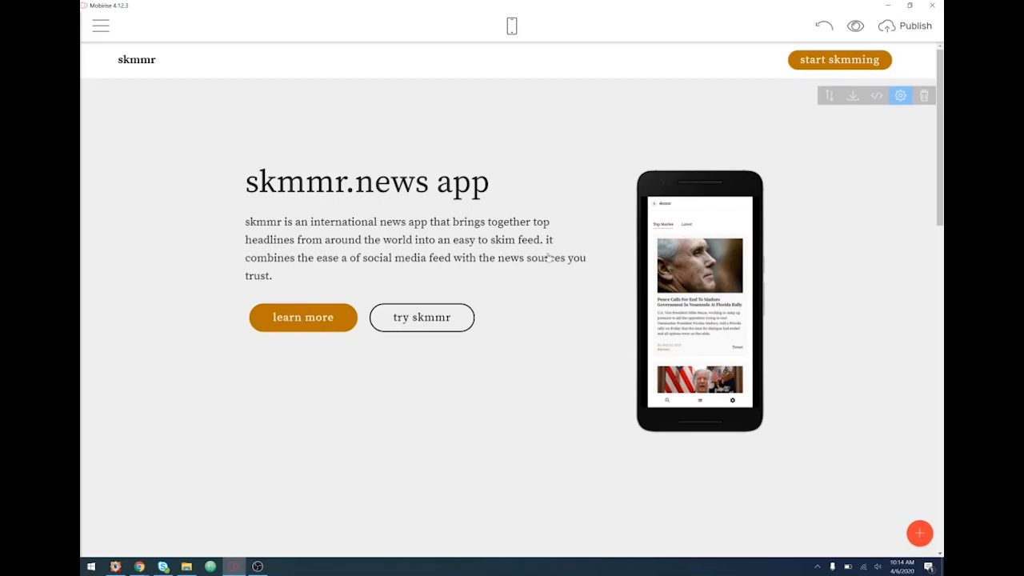
pyautogui.click(899, 100)
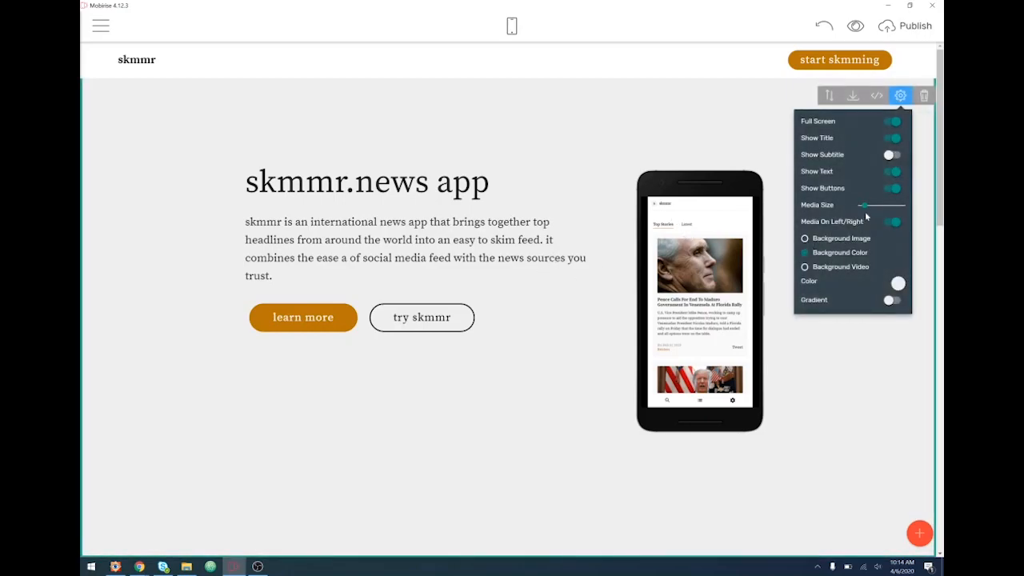
pyautogui.moveTo(864, 205); pyautogui.dragTo(867, 205)
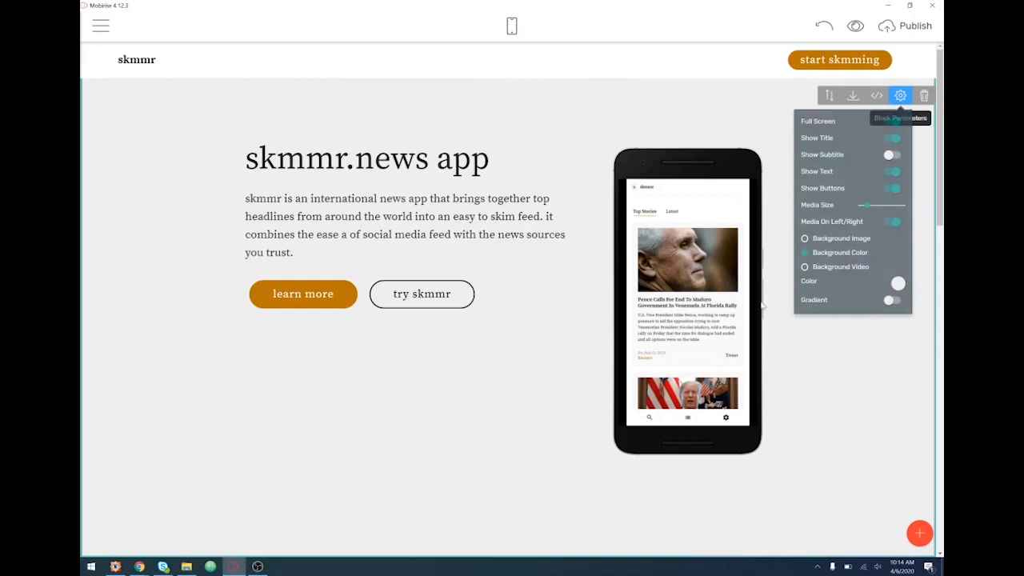
pyautogui.scroll(-2, 785, 326)
pyautogui.scroll(-2, 785, 326)
pyautogui.scroll(4, 785, 327)
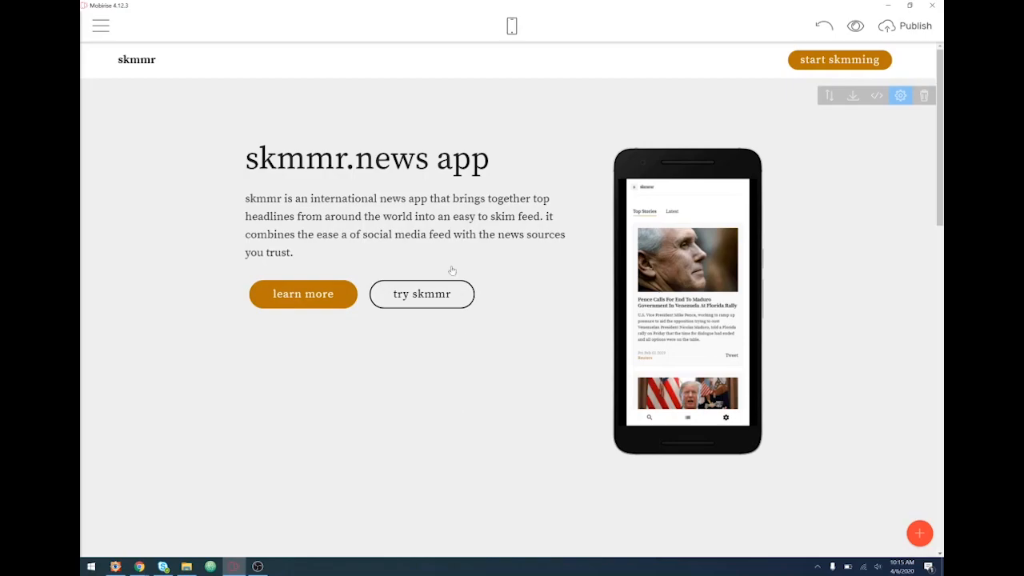
# - Try the Title 2 style on the hero description paragraph and set it back to Title 3
pyautogui.click(413, 216)
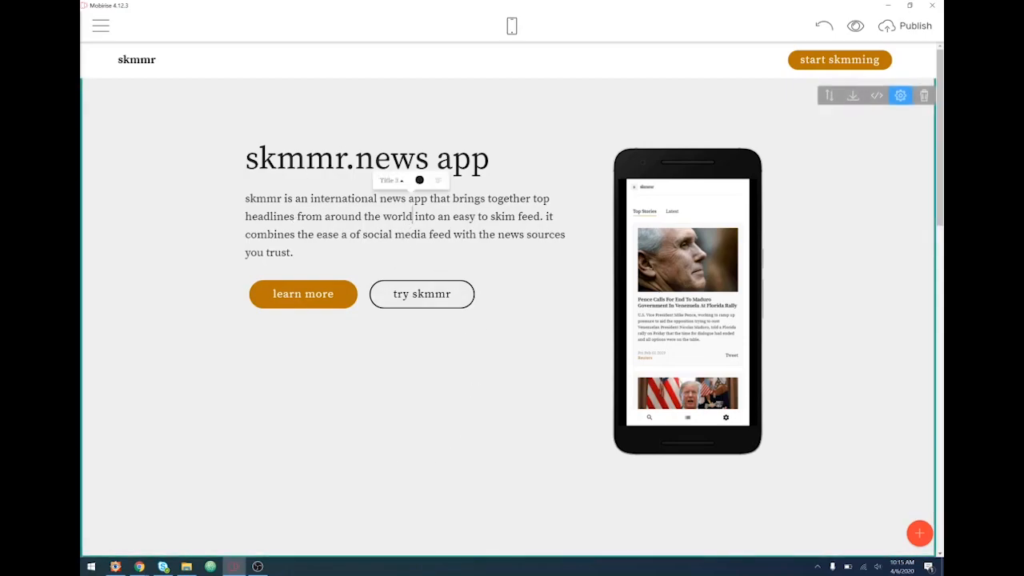
pyautogui.click(392, 180)
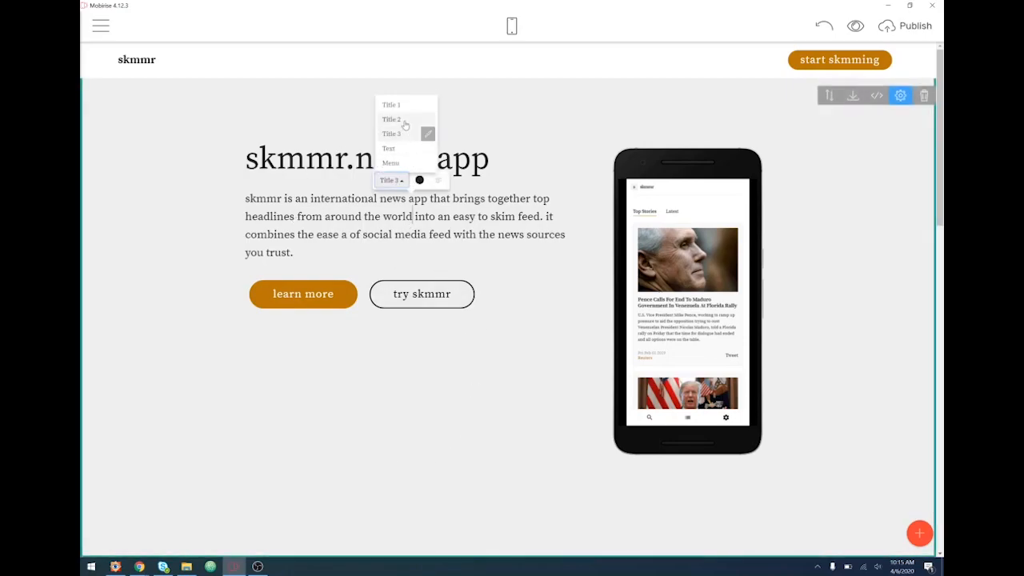
pyautogui.click(407, 134)
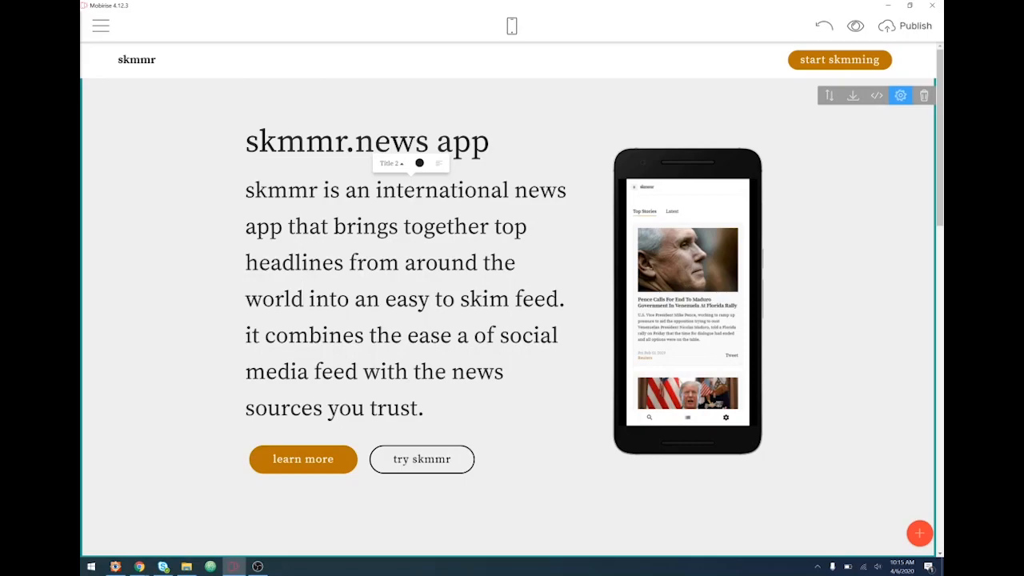
pyautogui.click(391, 163)
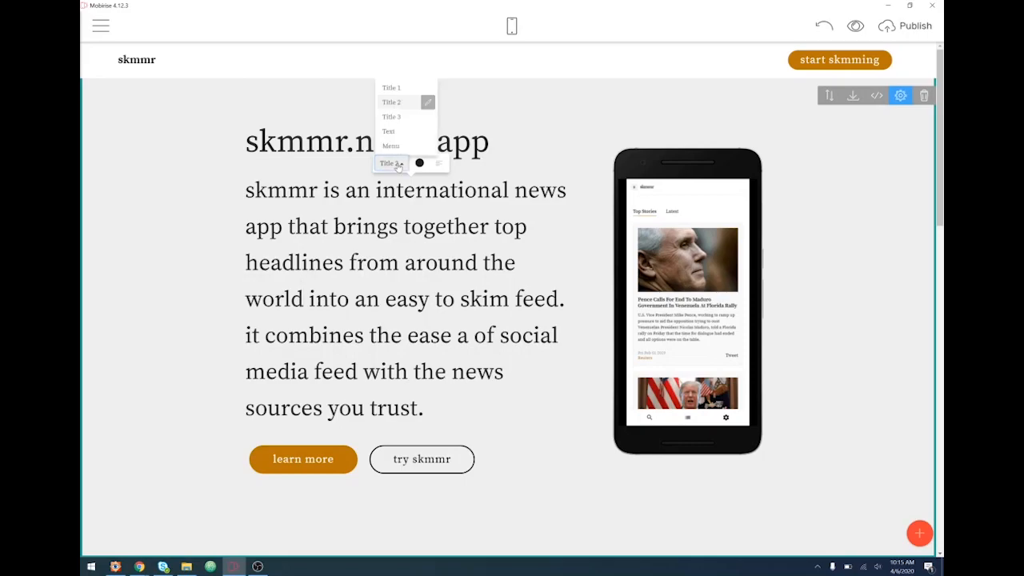
pyautogui.click(400, 119)
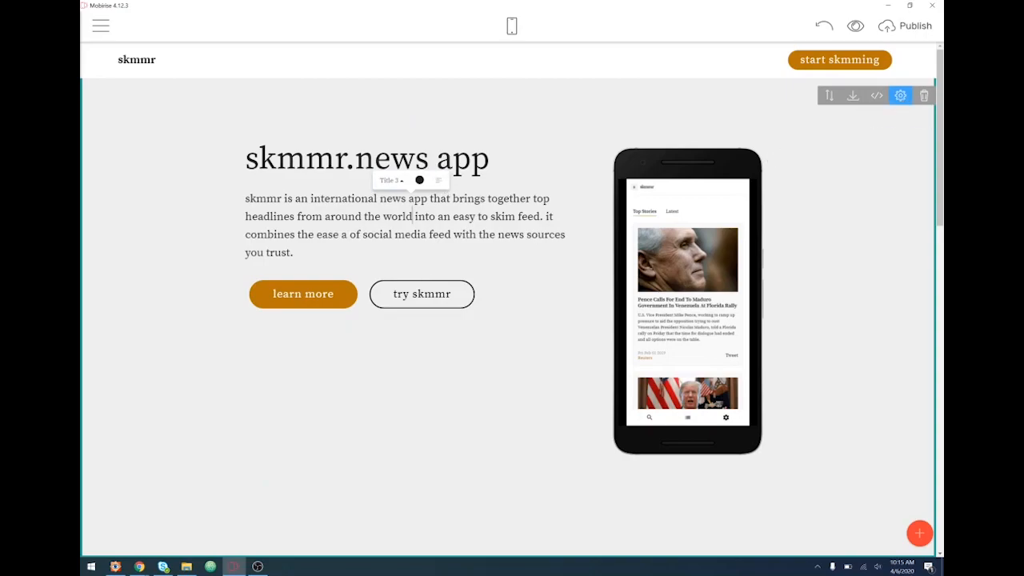
pyautogui.moveTo(392, 234); pyautogui.dragTo(246, 199)
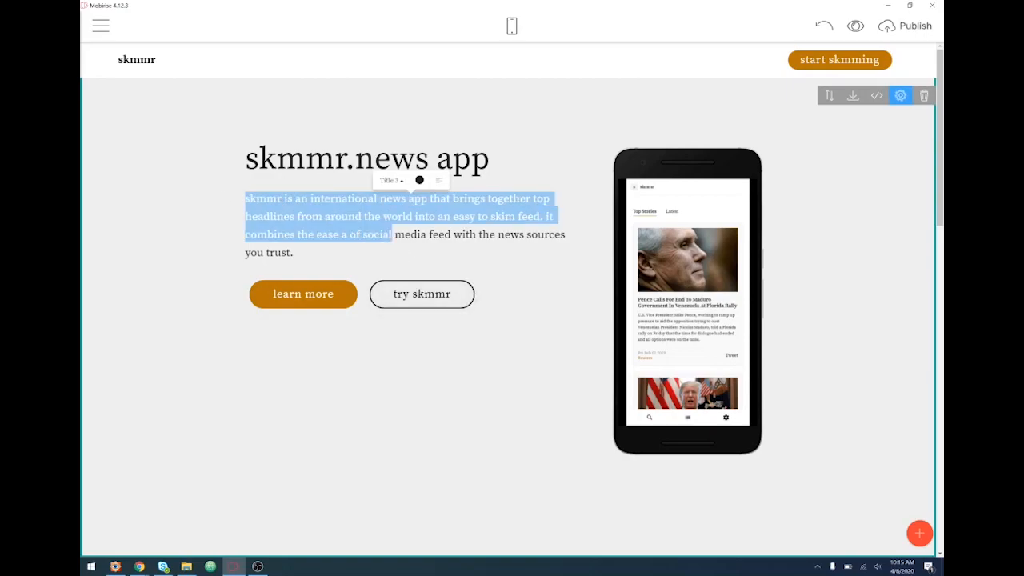
pyautogui.click(539, 271)
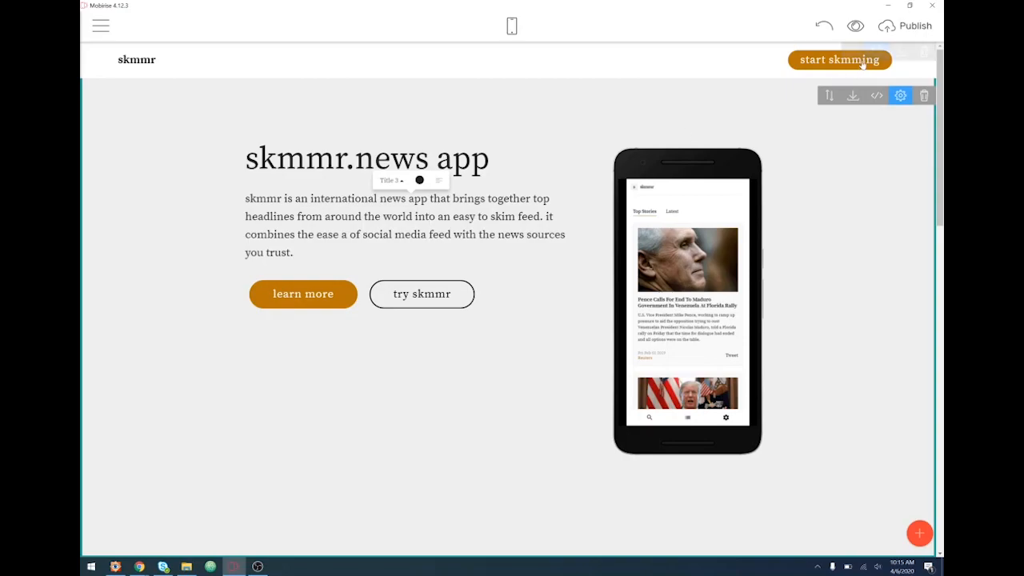
# - Preview the page in the browser, review every section down to the footer and return to the top
pyautogui.click(855, 25)
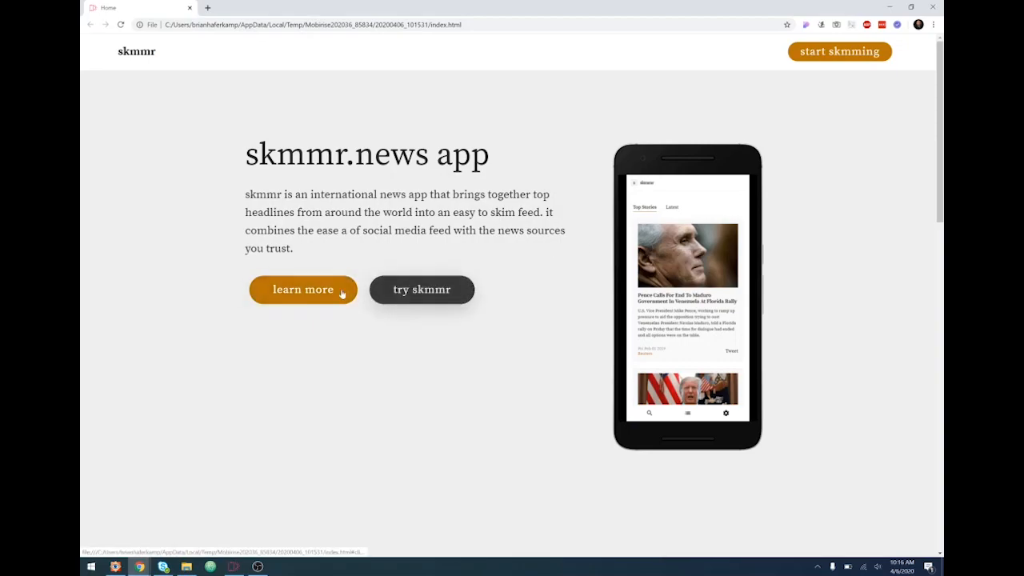
pyautogui.scroll(-8, 466, 384)
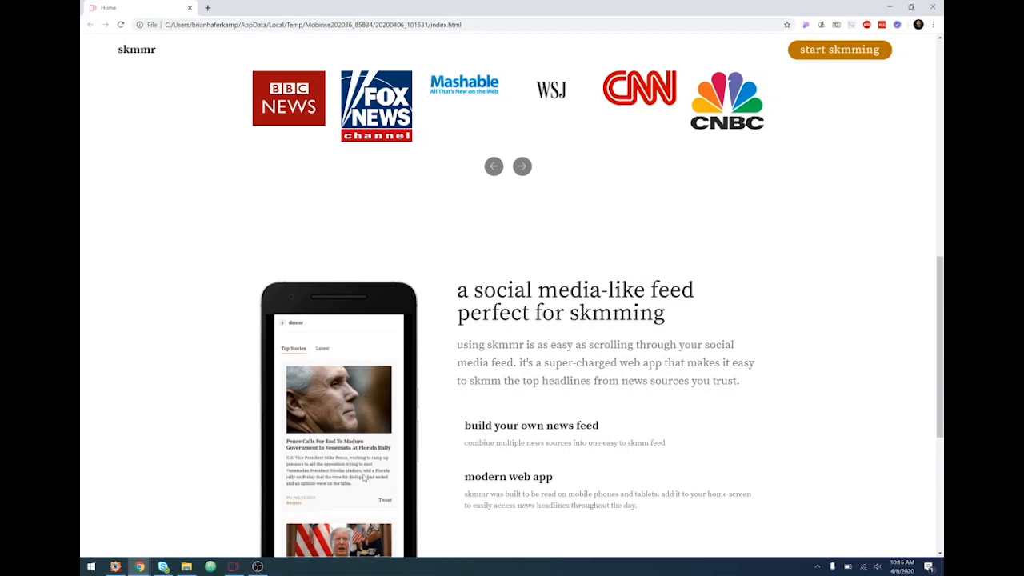
pyautogui.scroll(-5, 370, 477)
pyautogui.scroll(6, 391, 448)
pyautogui.scroll(-3, 408, 423)
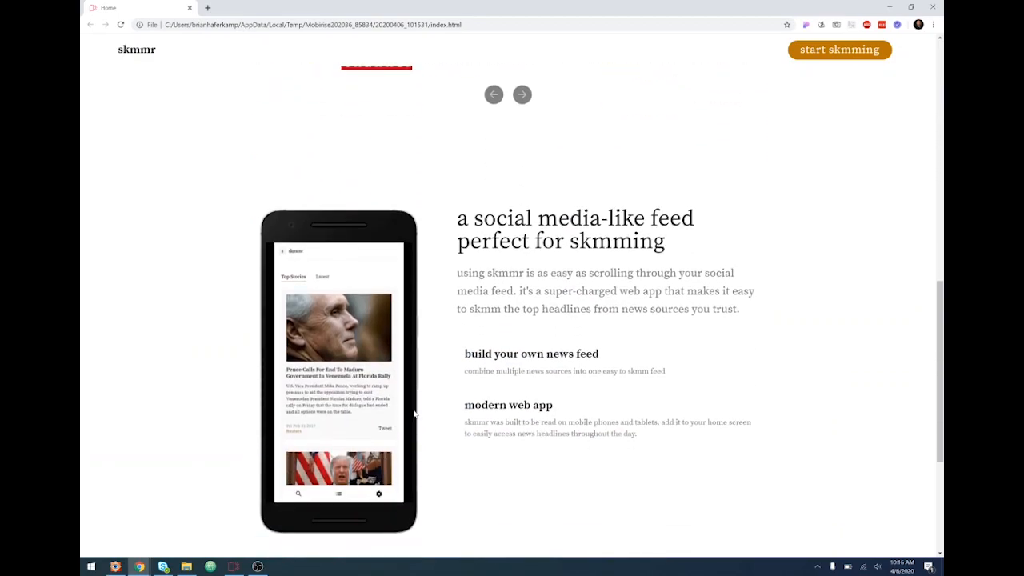
pyautogui.scroll(-1, 408, 422)
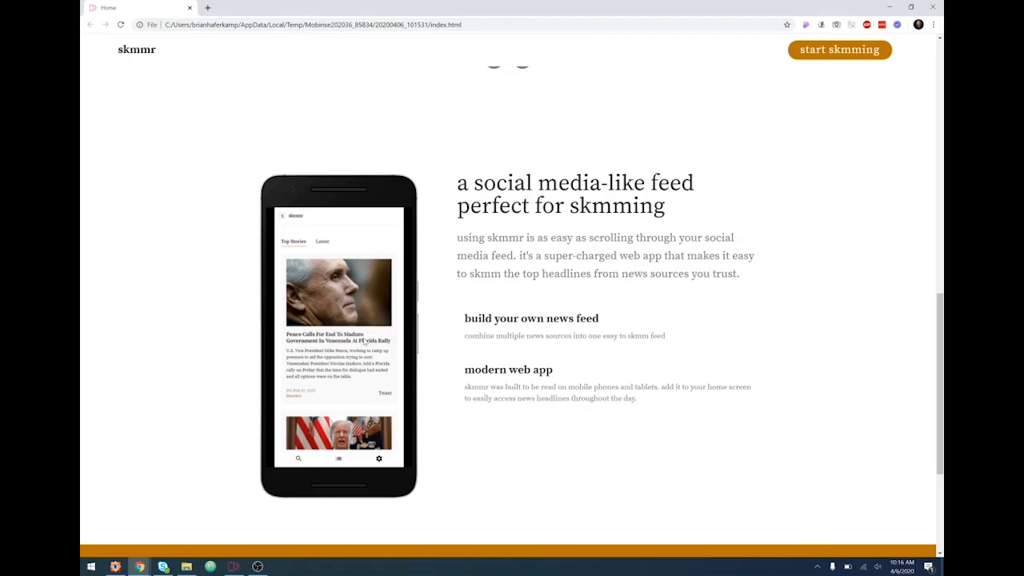
pyautogui.scroll(-3, 751, 334)
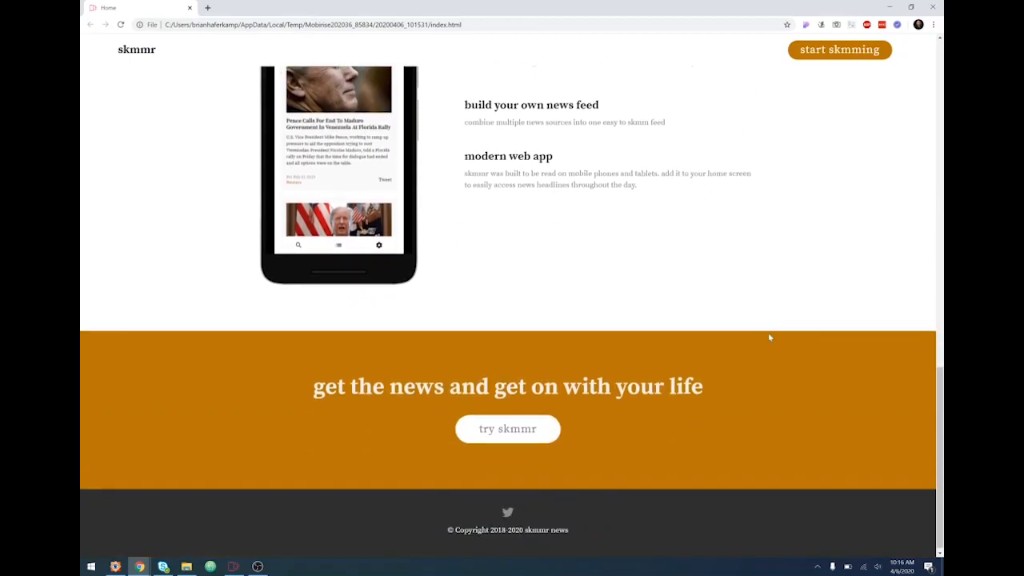
pyautogui.scroll(15, 770, 337)
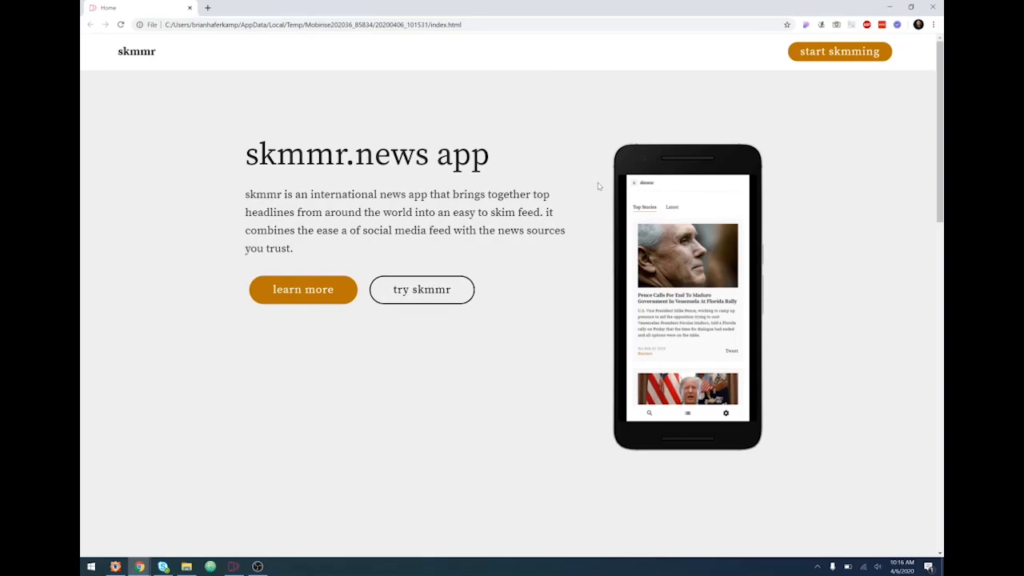
# - Show the preview in the developer tools' responsive device mode and reduce the viewport to the Mobile S 320px width
pyautogui.hotkey('ctrl', 'shift', 'i')
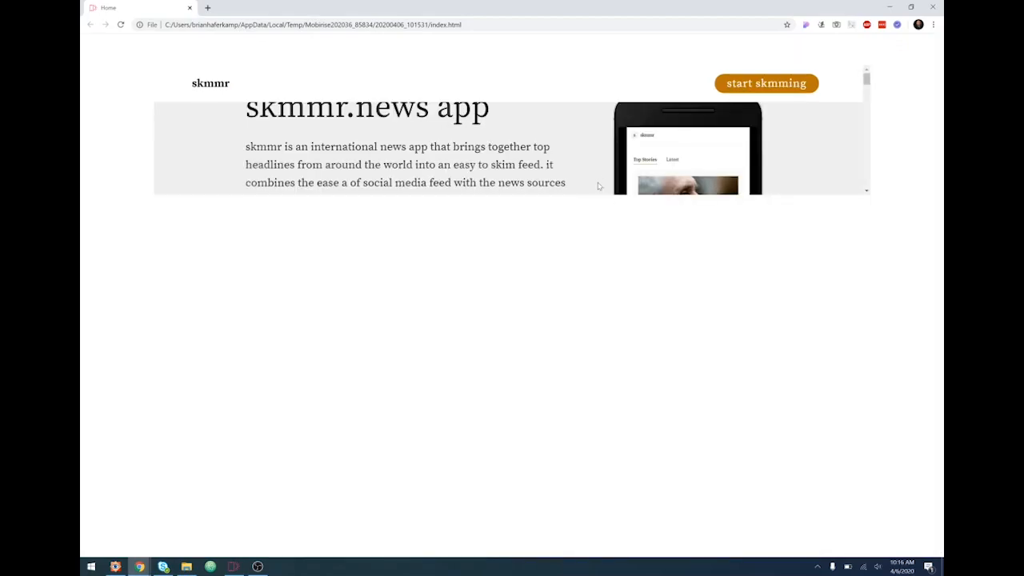
pyautogui.moveTo(665, 209); pyautogui.dragTo(384, 523)
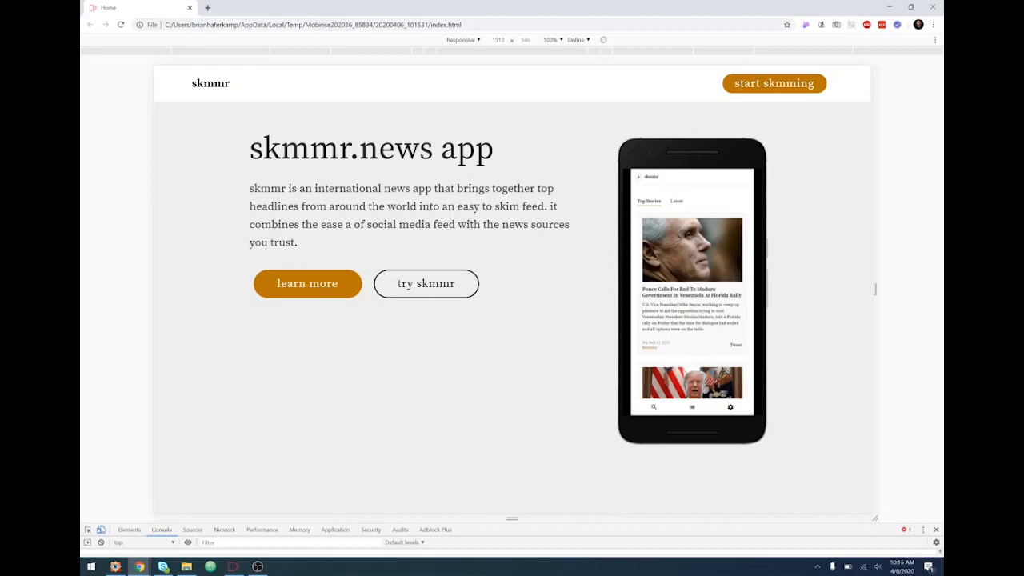
pyautogui.click(99, 529)
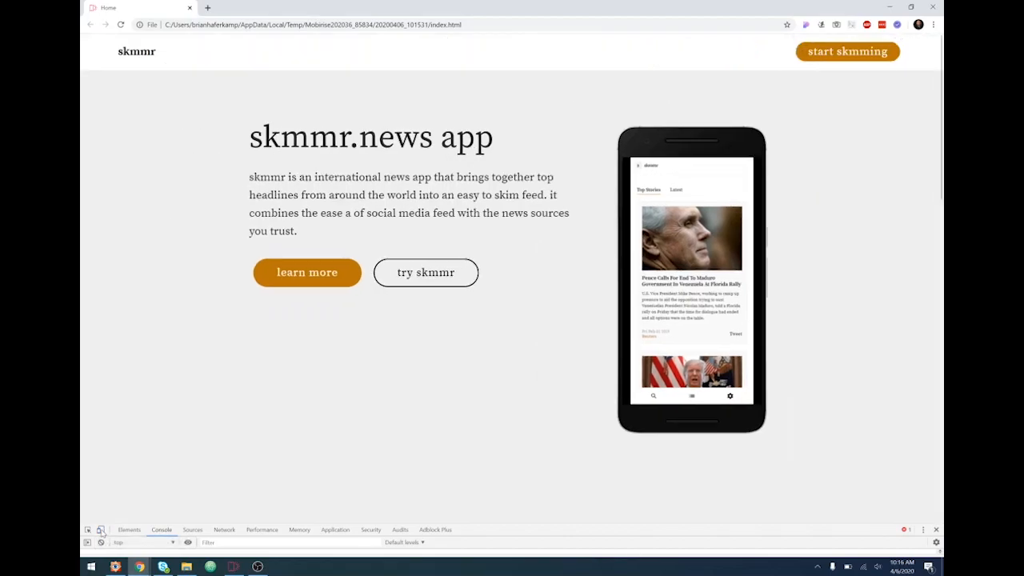
pyautogui.click(100, 529)
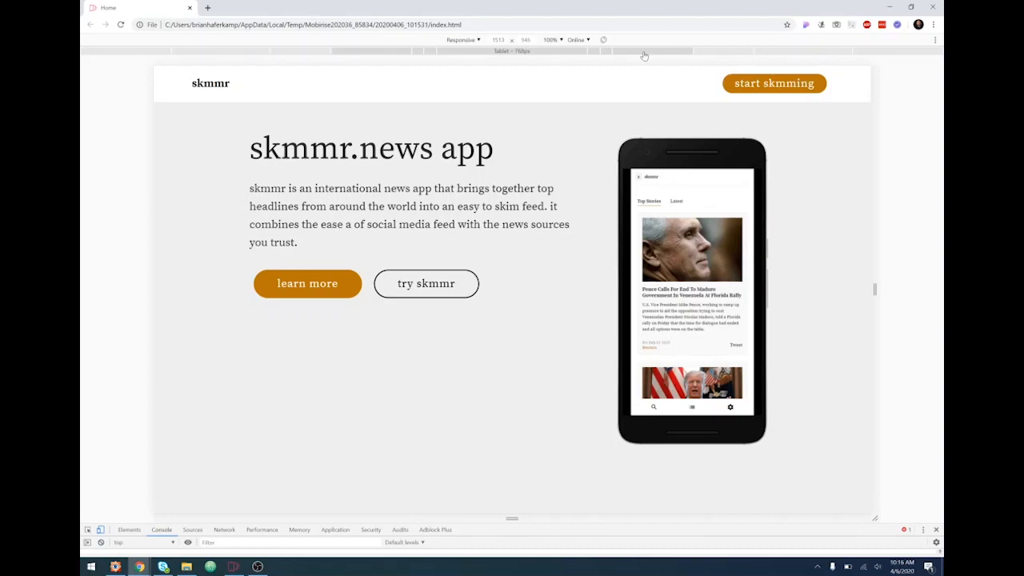
pyautogui.click(640, 51)
pyautogui.click(605, 53)
pyautogui.click(592, 52)
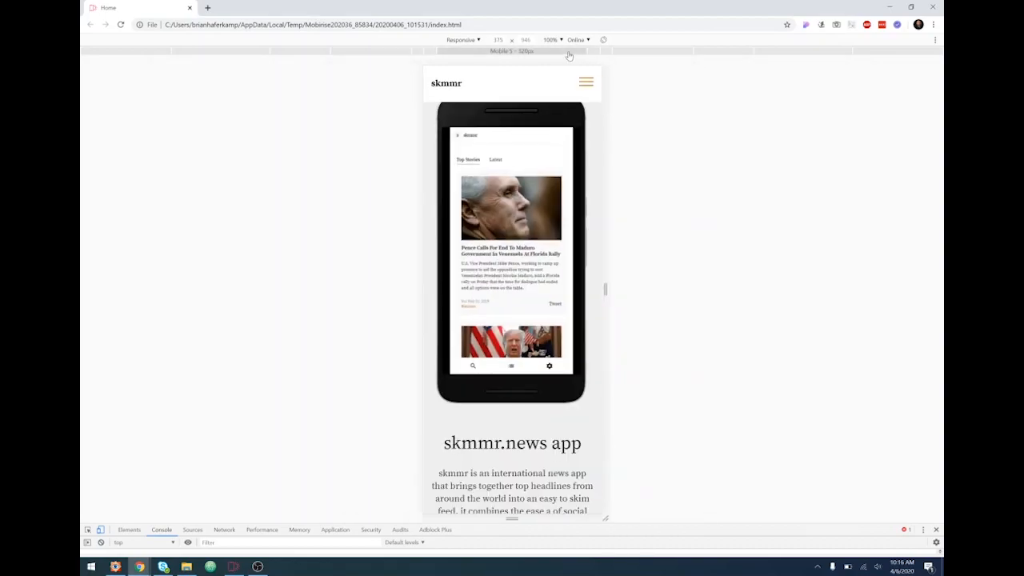
pyautogui.click(568, 53)
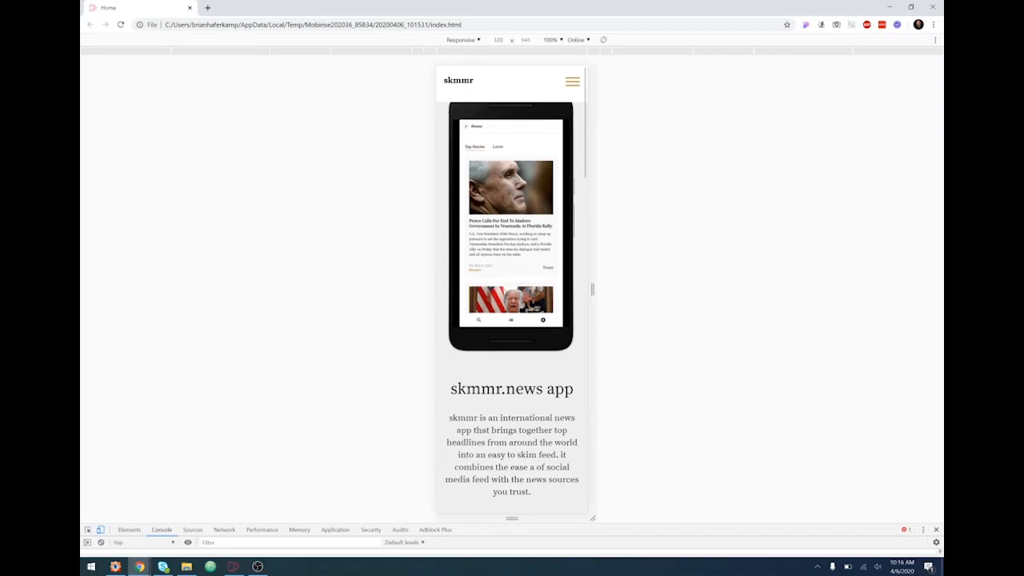
# - Test the collapsed navigation menu at mobile width by expanding and collapsing it
pyautogui.scroll(-1, 512, 294)
pyautogui.click(571, 79)
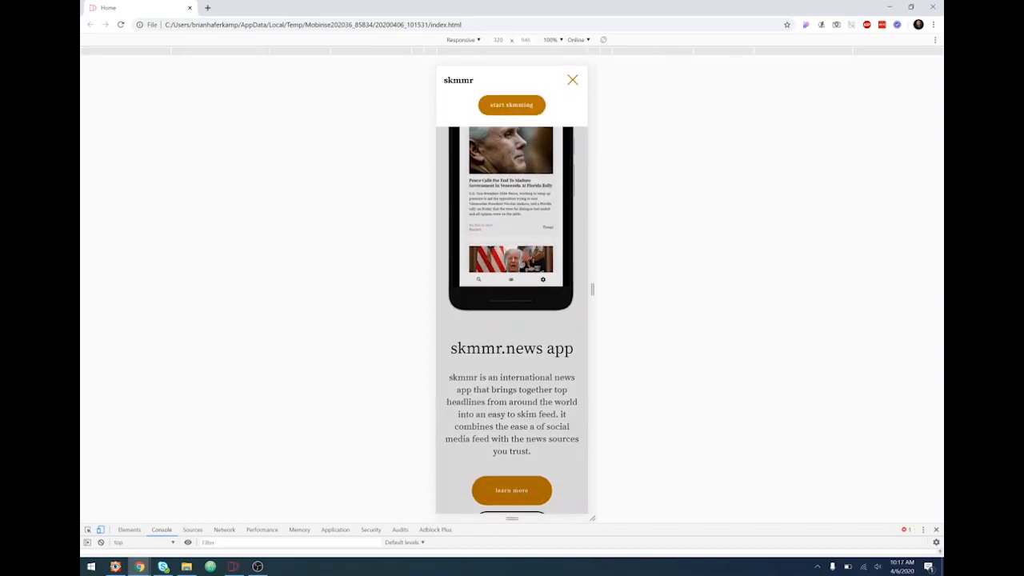
pyautogui.click(572, 79)
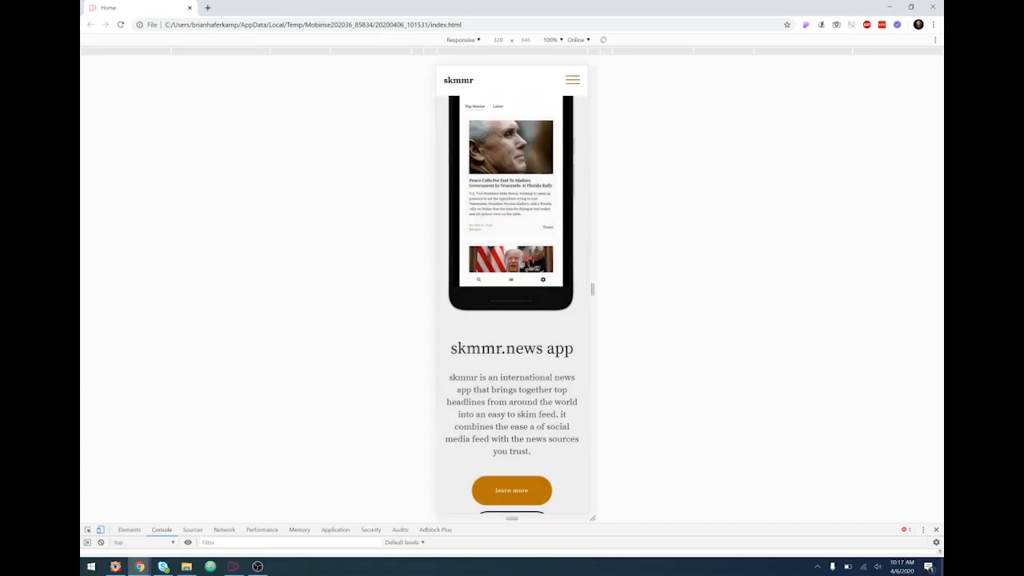
# - Review the mobile layout from the hero text through the news sources and feature sections to the footer and back up
pyautogui.scroll(-3, 512, 294)
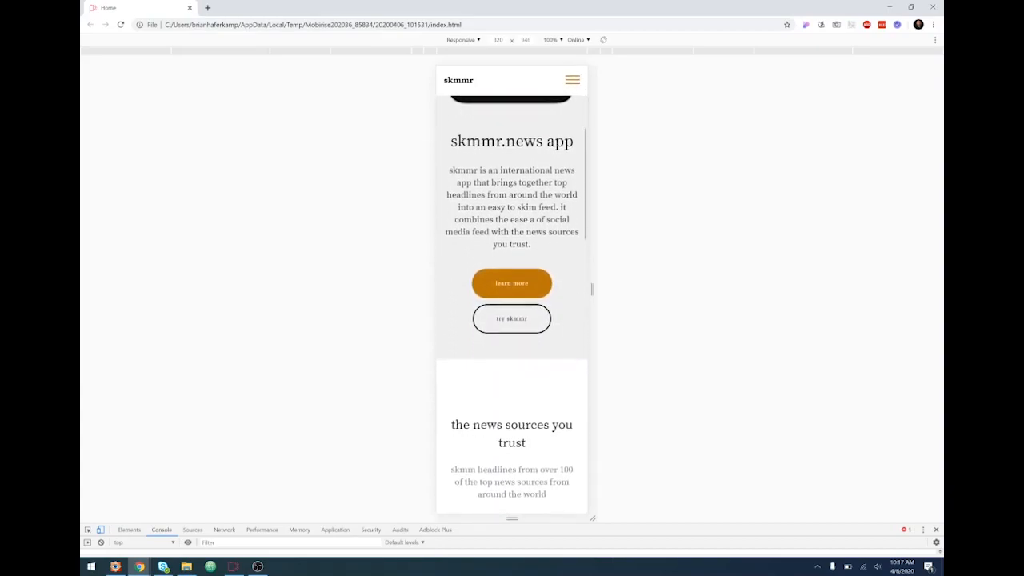
pyautogui.scroll(-4, 551, 225)
pyautogui.scroll(-8, 512, 304)
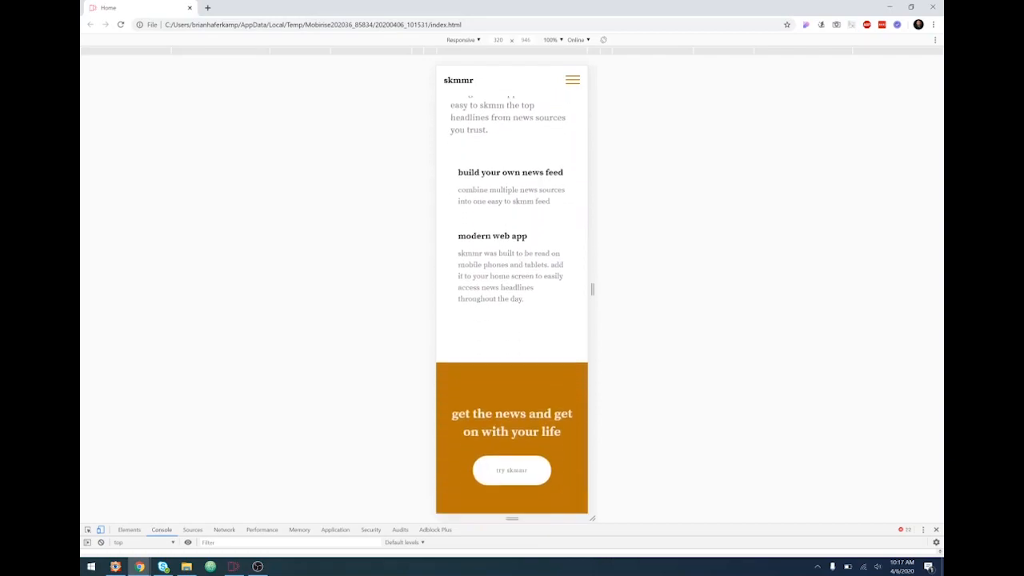
pyautogui.scroll(-1, 512, 288)
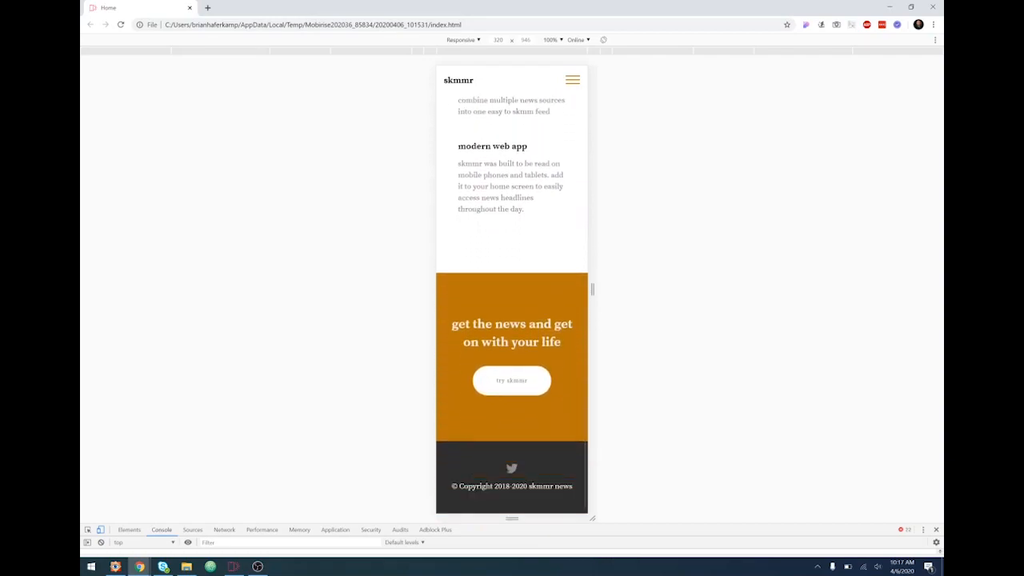
pyautogui.scroll(6, 552, 294)
pyautogui.scroll(-5, 512, 304)
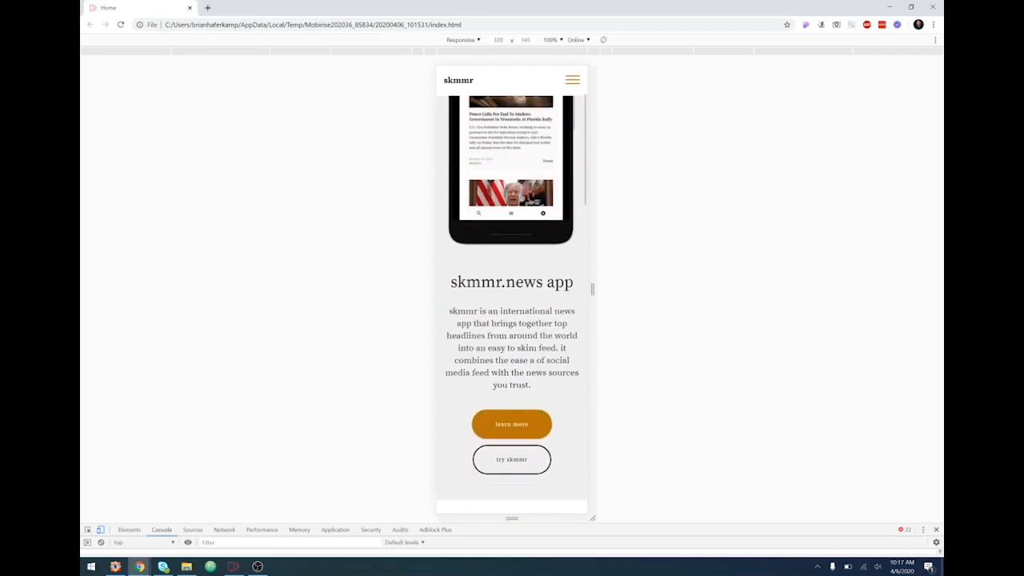
pyautogui.scroll(2, 511, 304)
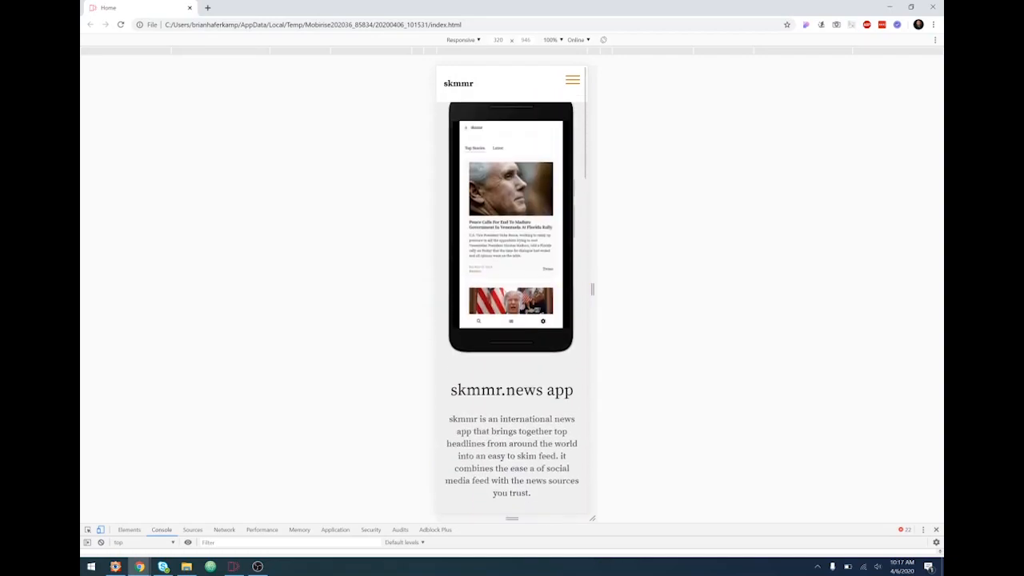
# - Close the browser preview and switch the Mobirise editor to the mobile view
pyautogui.click(191, 8)
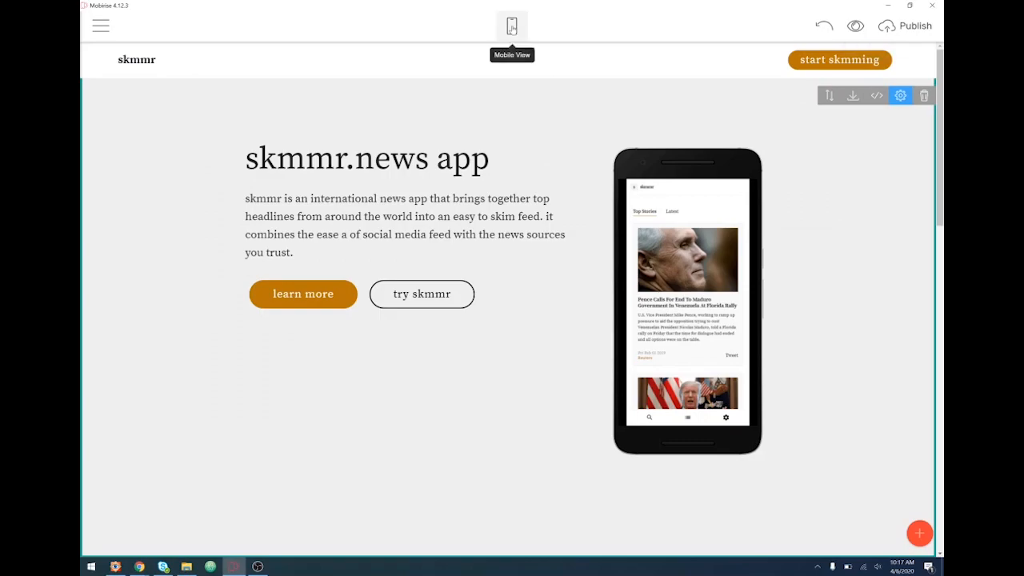
pyautogui.click(512, 27)
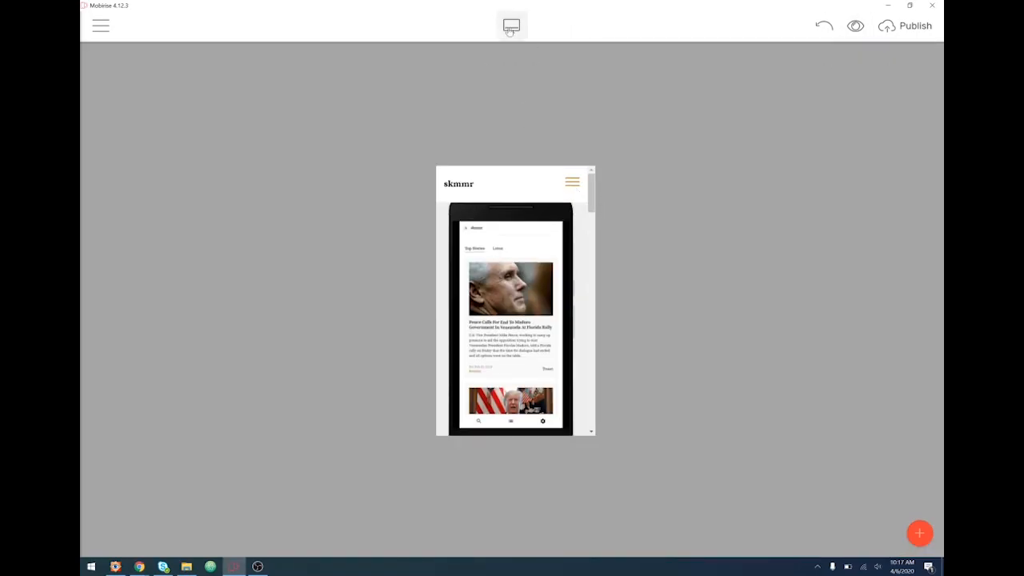
# - Check the navigation bar's block parameters in the desktop view, and return the editor to the mobile view
pyautogui.click(509, 28)
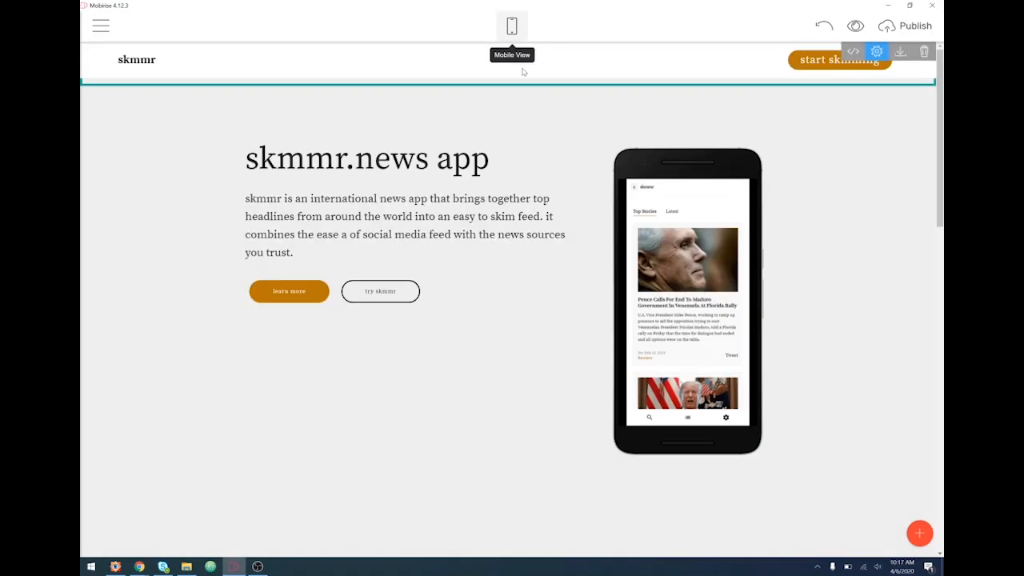
pyautogui.click(878, 54)
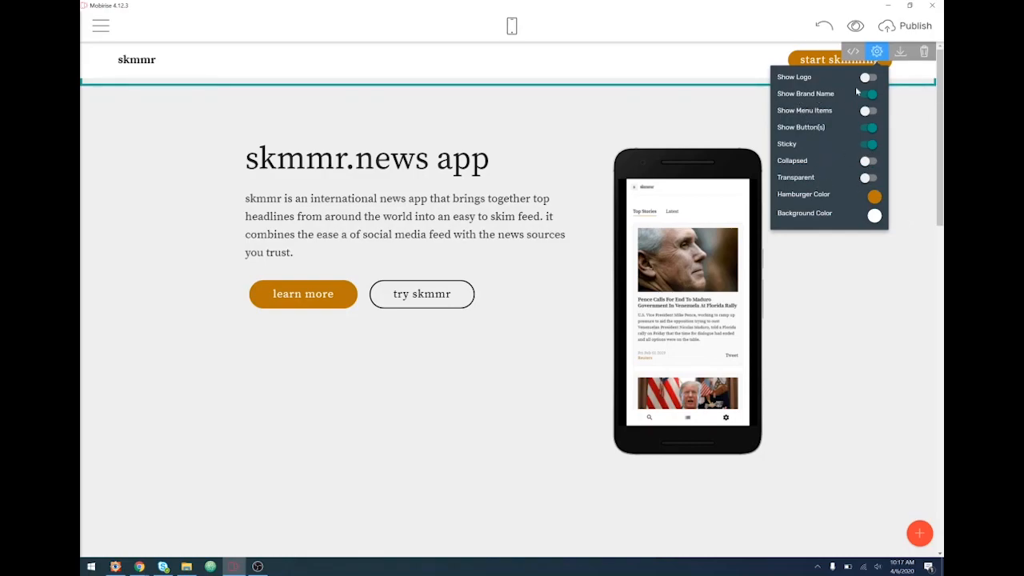
pyautogui.click(737, 69)
pyautogui.click(512, 25)
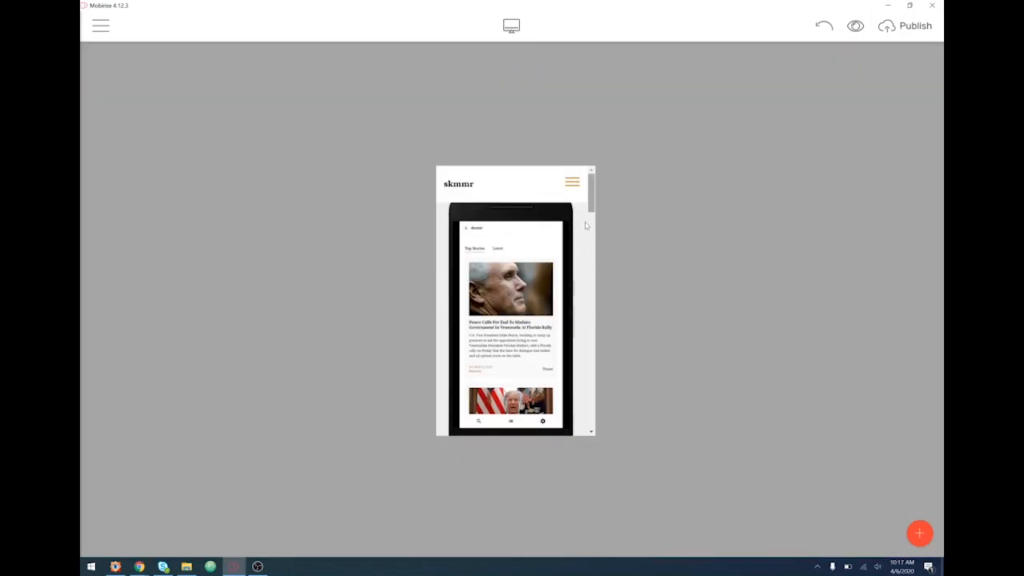
# - Test the hamburger menu in the editor's mobile view by expanding and collapsing it twice
pyautogui.click(575, 196)
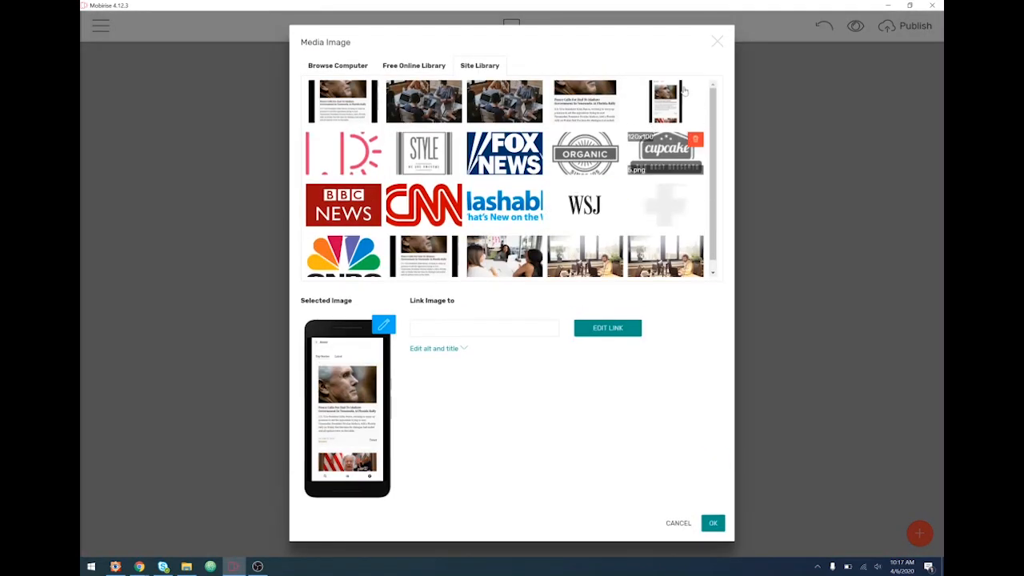
pyautogui.click(716, 41)
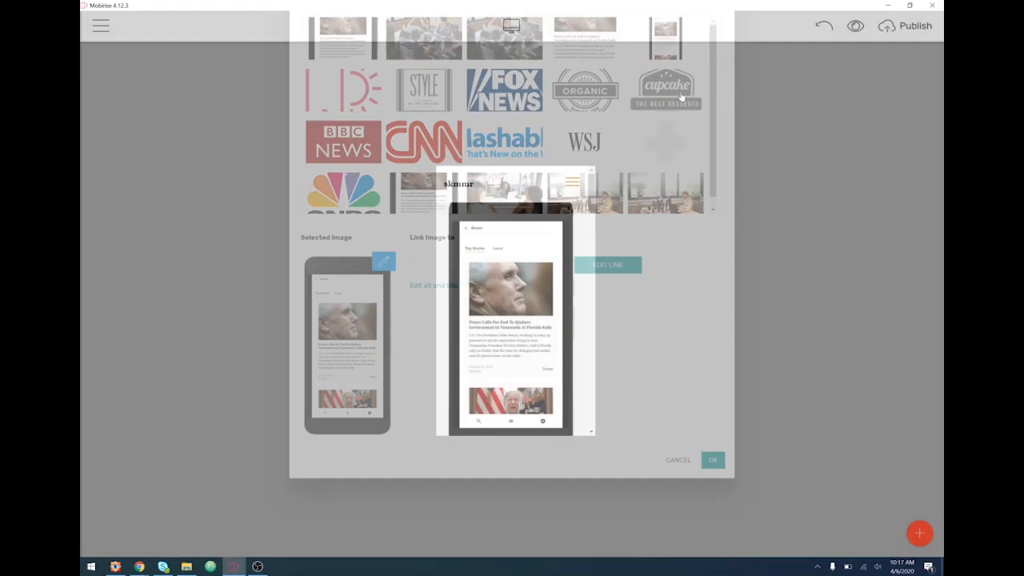
pyautogui.click(568, 186)
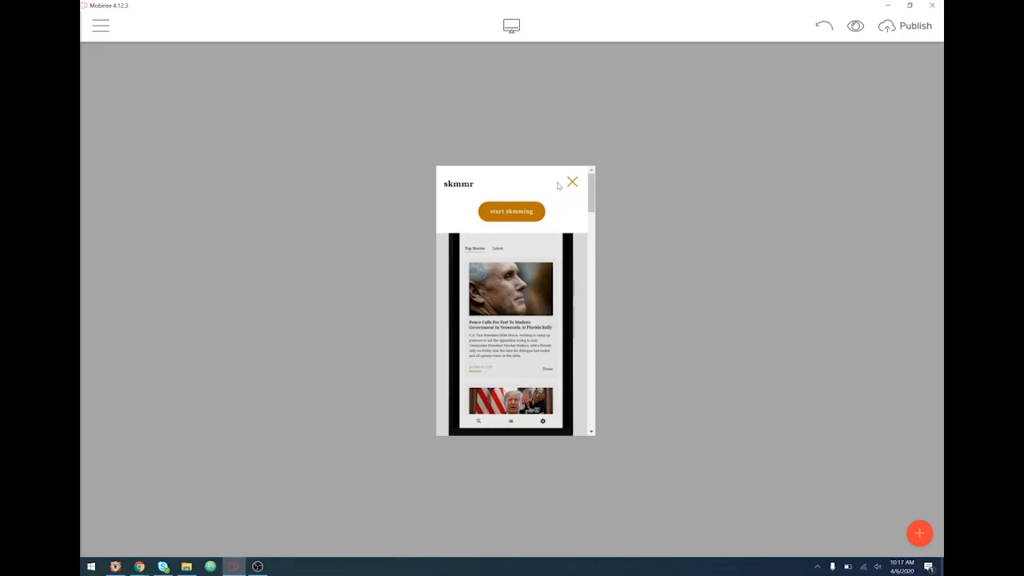
pyautogui.click(573, 183)
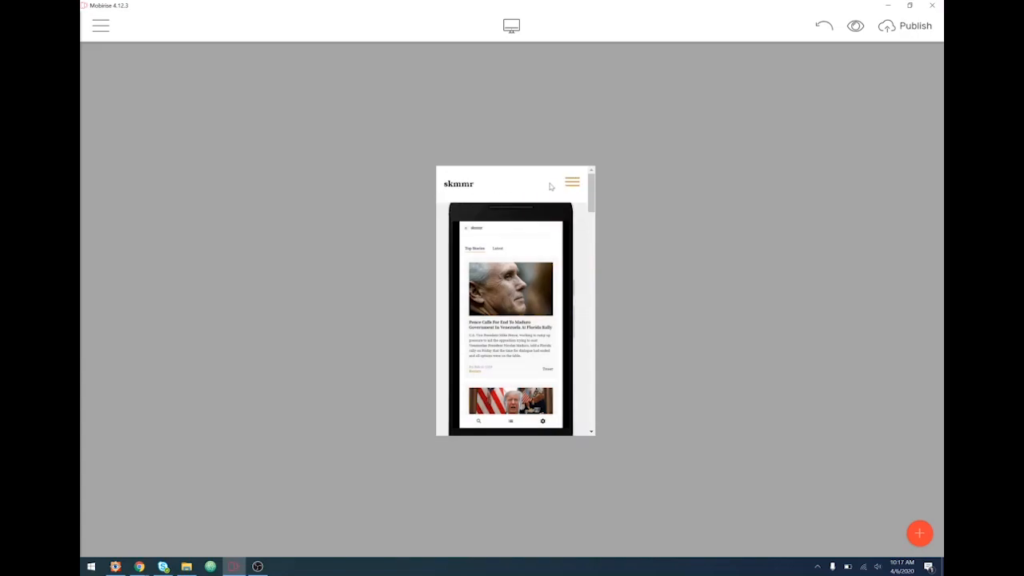
pyautogui.click(572, 188)
pyautogui.click(573, 184)
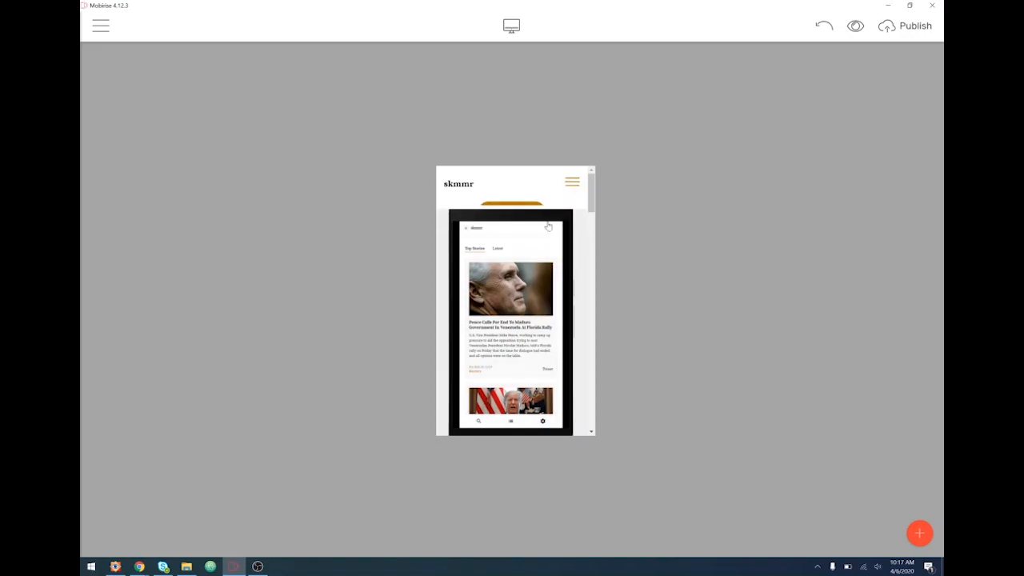
# - Review the mobile layout from the hero buttons through the feature texts to the orange call-to-action section and footer
pyautogui.scroll(-1, 583, 266)
pyautogui.scroll(-5, 582, 266)
pyautogui.scroll(2, 564, 280)
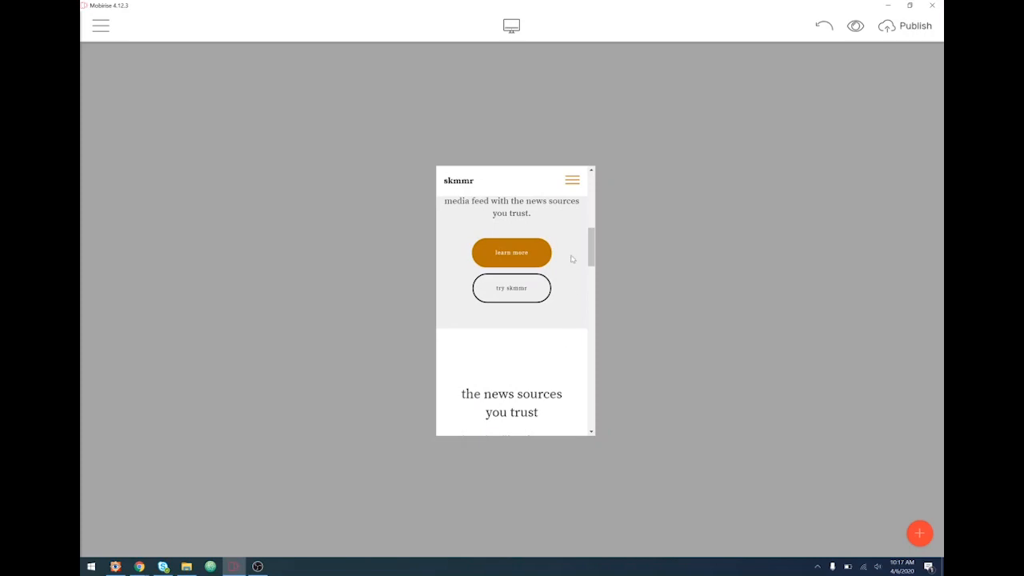
pyautogui.scroll(-5, 575, 254)
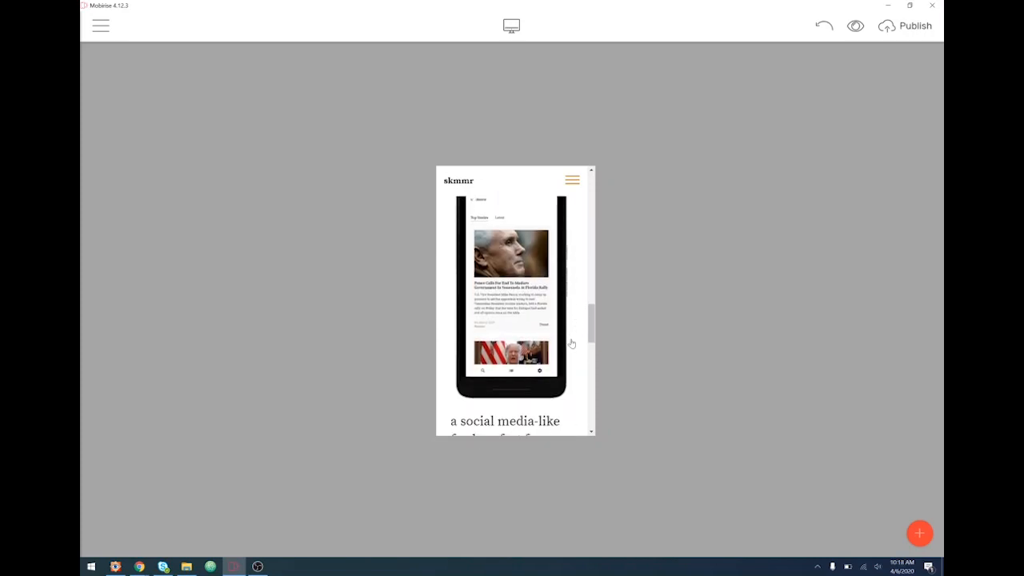
pyautogui.scroll(-3, 571, 344)
pyautogui.click(514, 253)
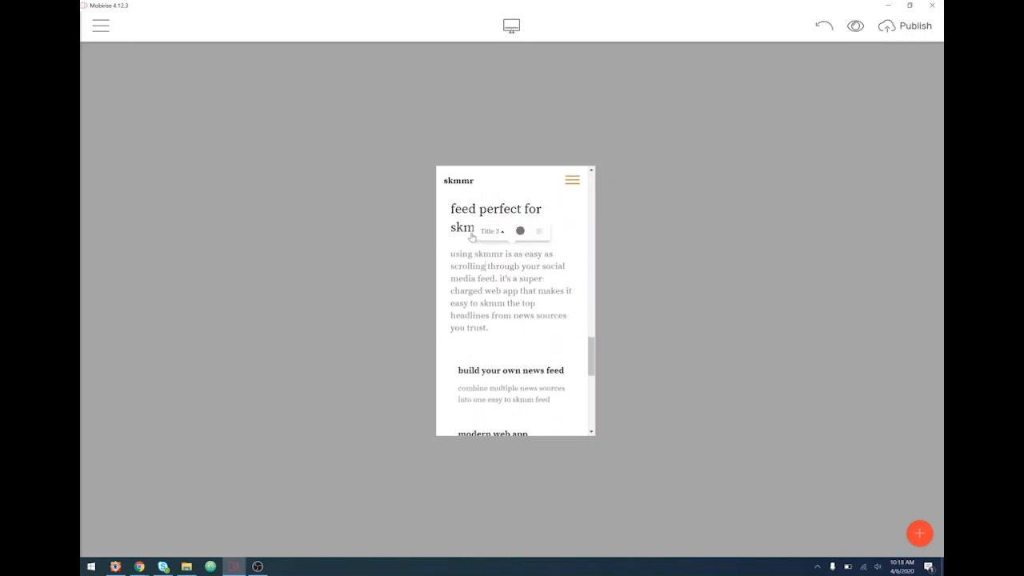
pyautogui.scroll(-3, 468, 304)
pyautogui.click(508, 322)
pyautogui.click(491, 295)
pyautogui.click(461, 248)
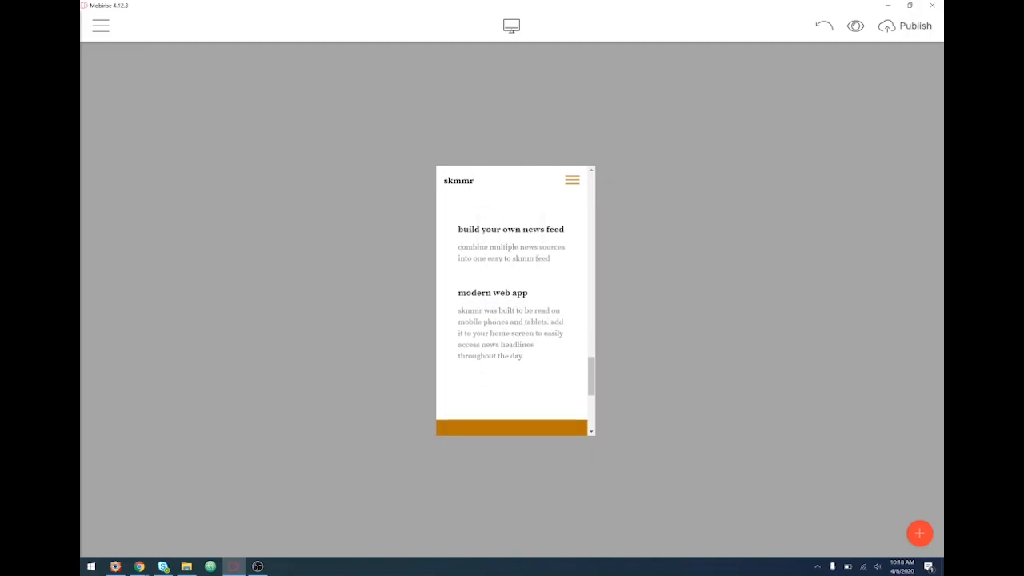
pyautogui.scroll(-5, 568, 345)
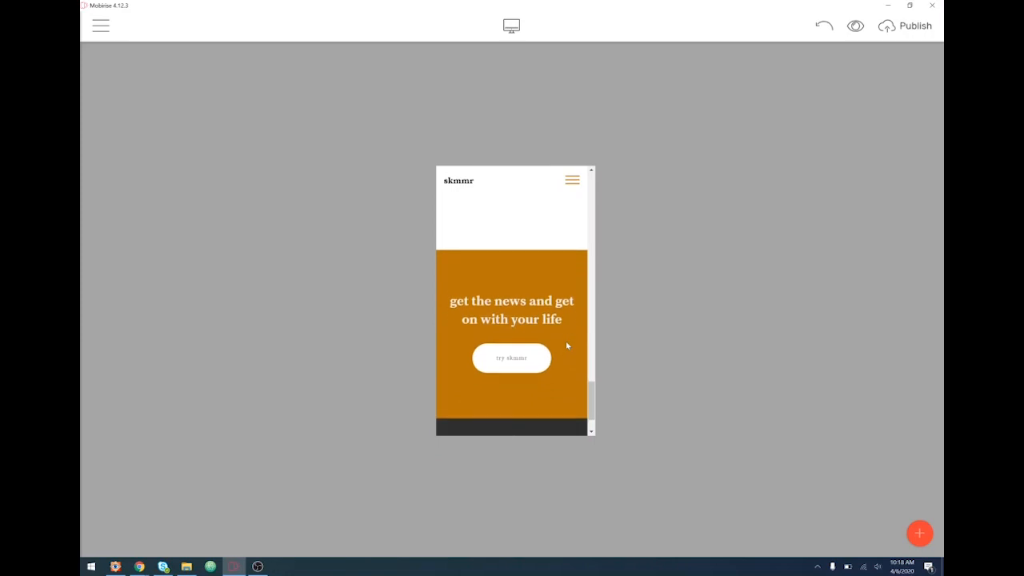
pyautogui.click(569, 367)
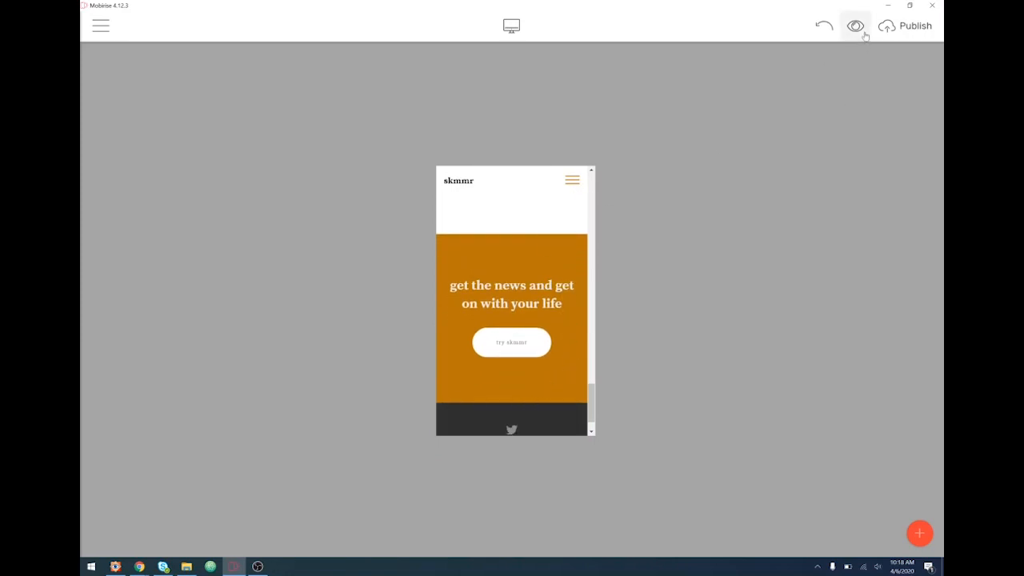
# - Return to the desktop view and examine the block parameters of the hero section and the navigation bar
pyautogui.click(511, 25)
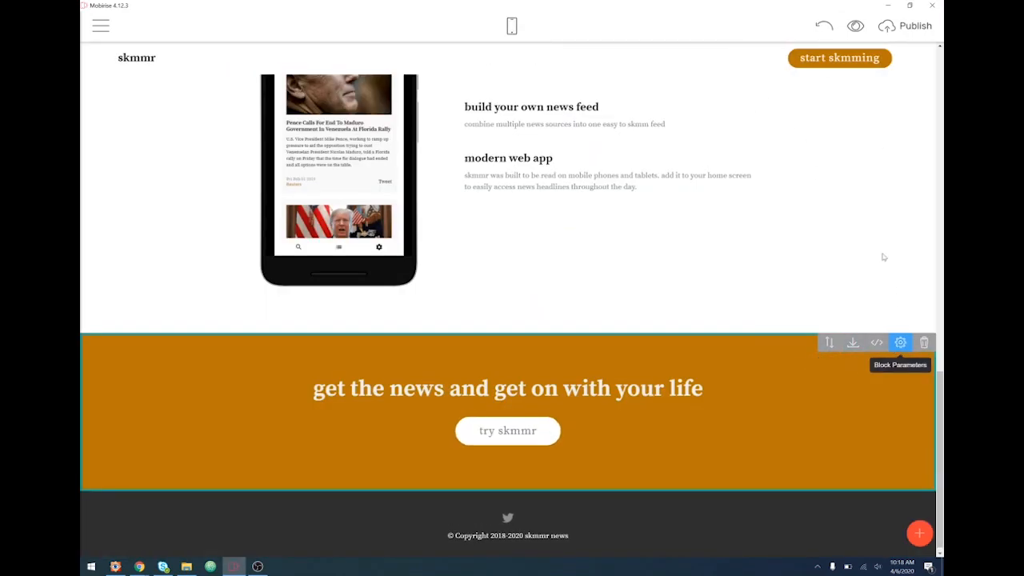
pyautogui.scroll(15, 888, 168)
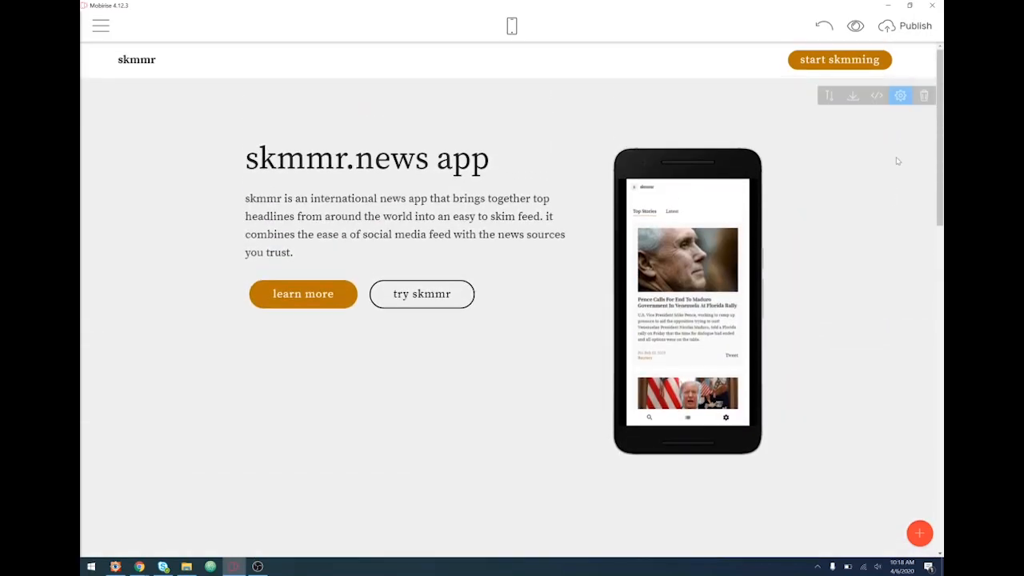
pyautogui.click(900, 95)
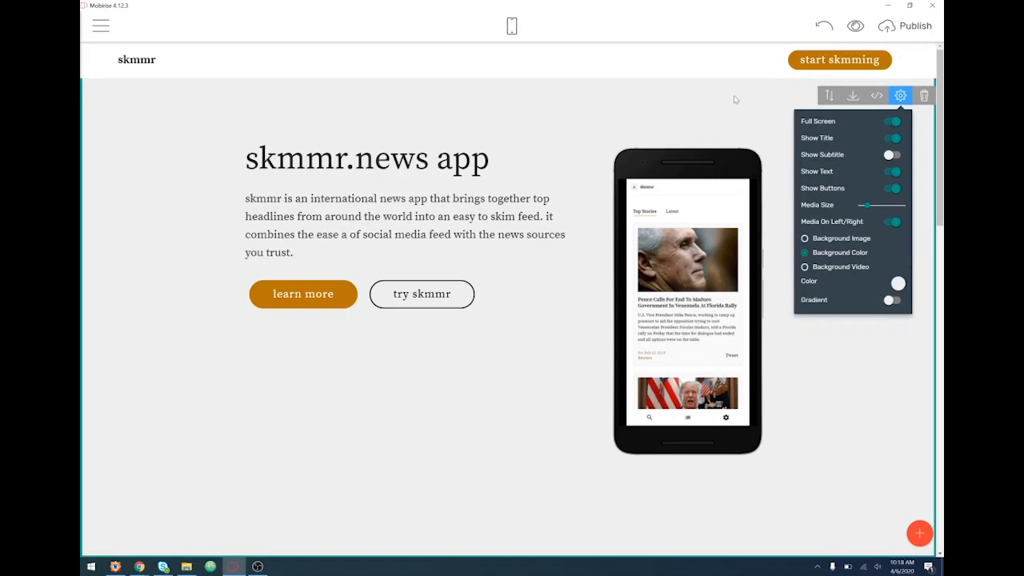
pyautogui.click(731, 67)
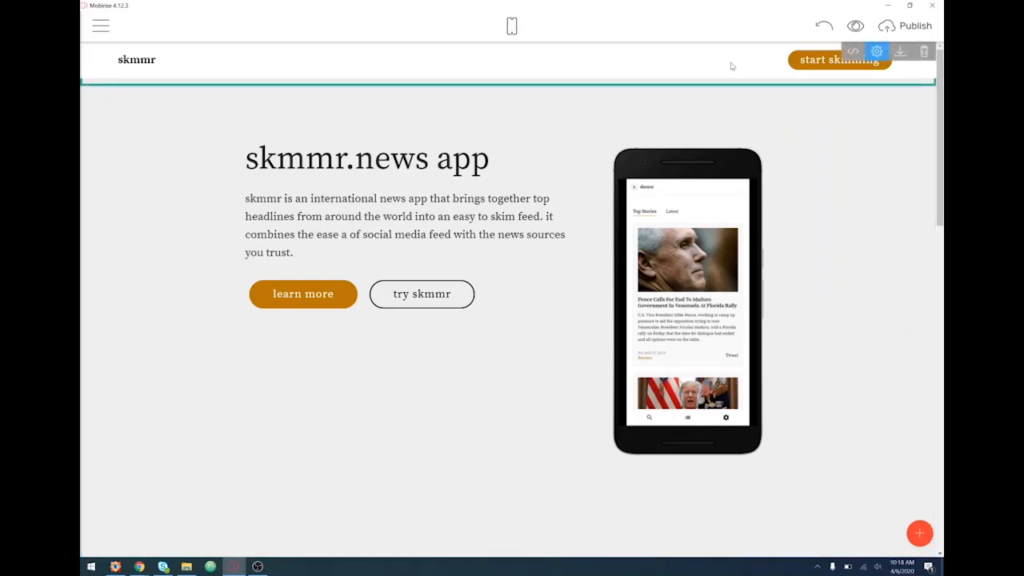
pyautogui.click(876, 52)
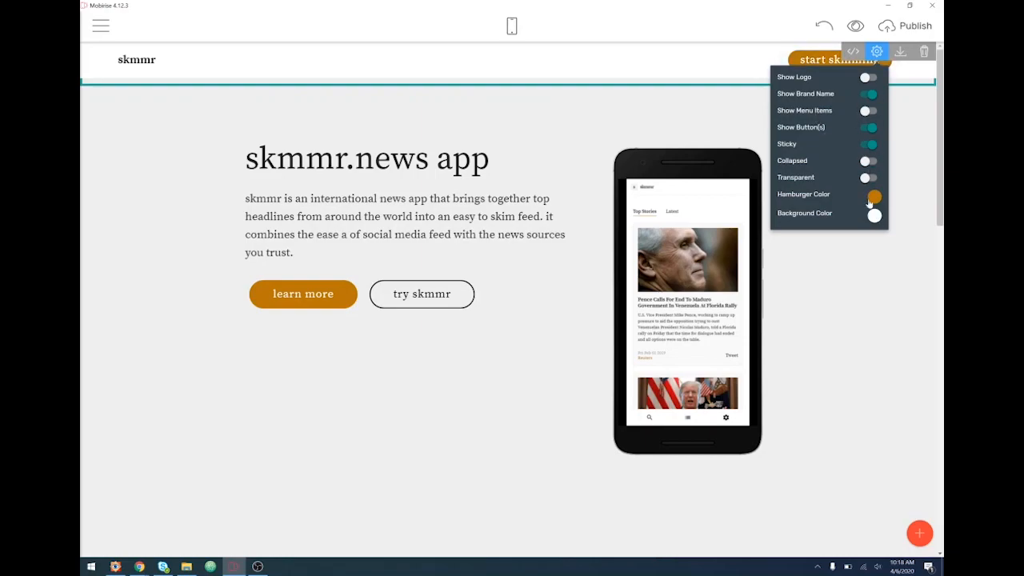
pyautogui.click(708, 84)
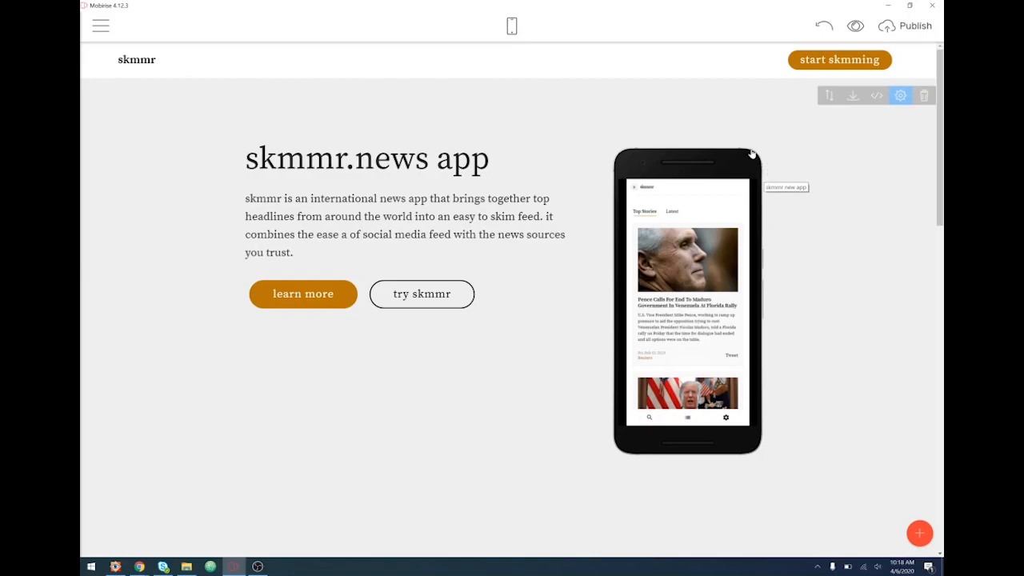
# - Check the hamburger menu's color and expanded state in the mobile view, and return to the desktop view
pyautogui.click(511, 25)
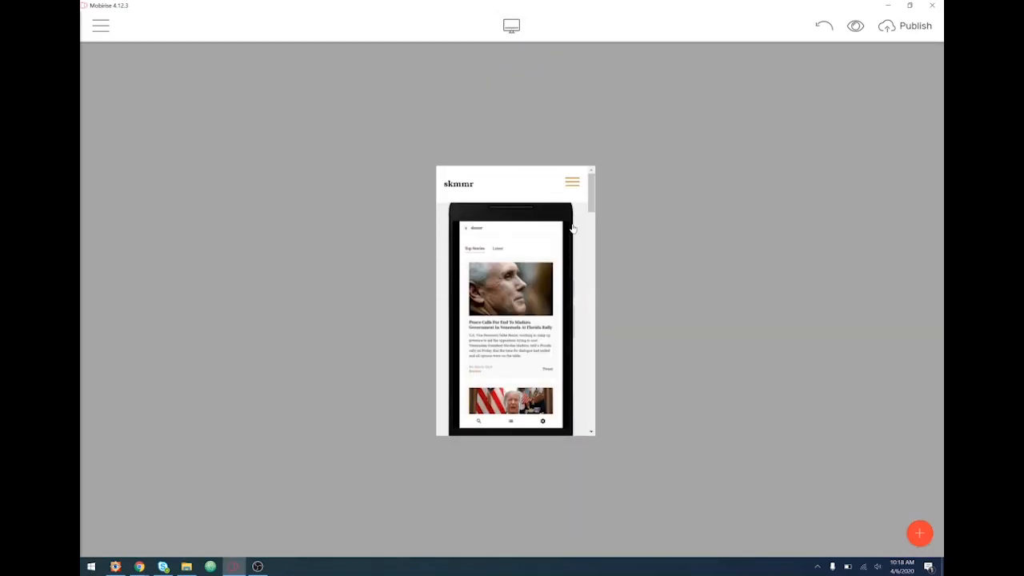
pyautogui.click(572, 182)
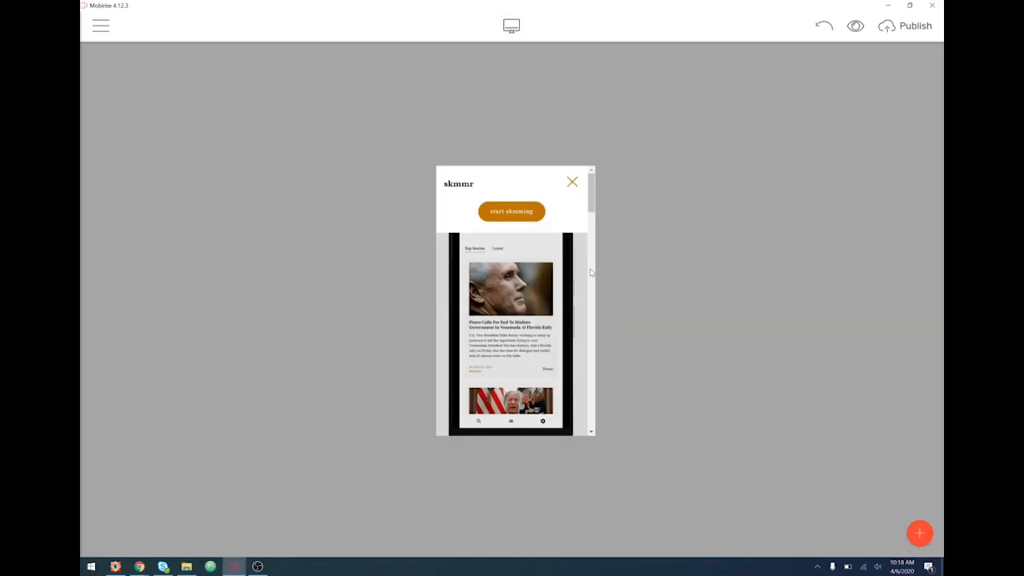
pyautogui.click(575, 184)
pyautogui.click(510, 32)
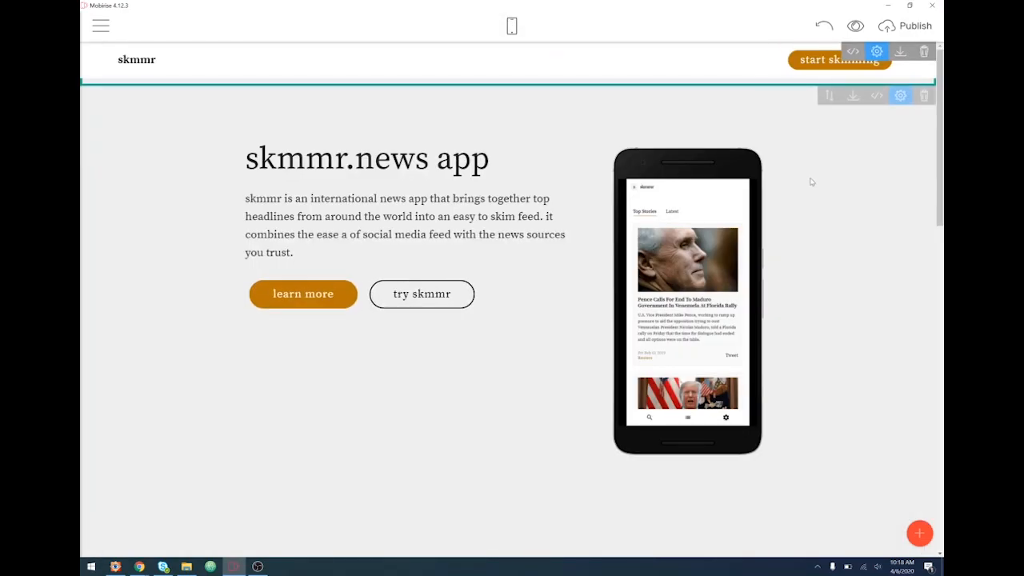
pyautogui.moveTo(139, 566)
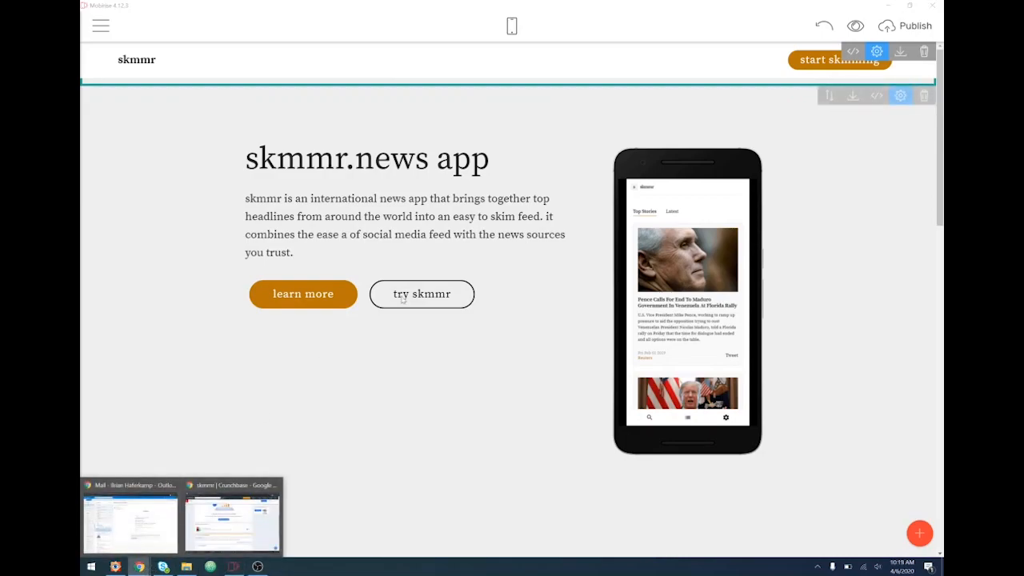
pyautogui.click(192, 515)
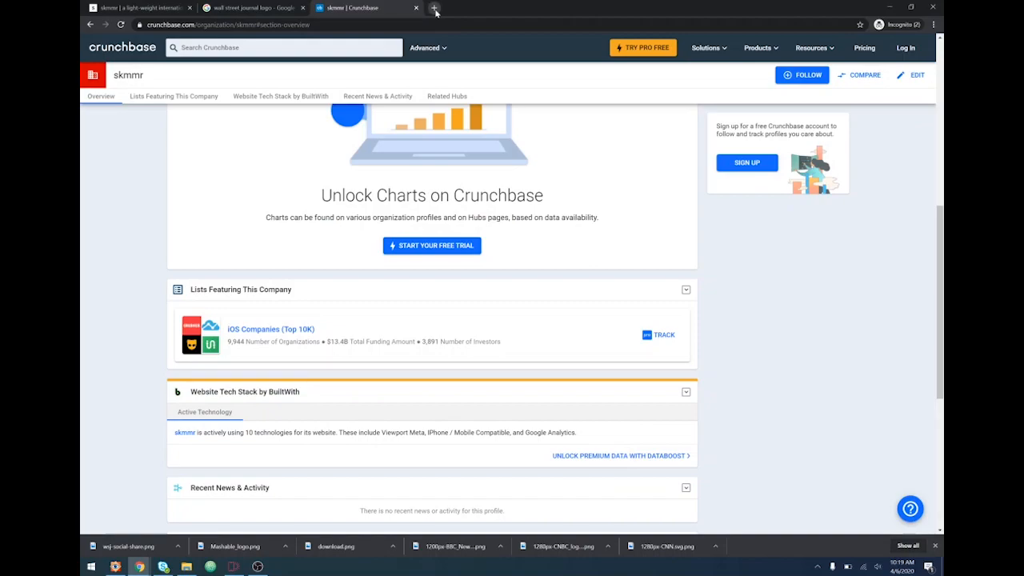
pyautogui.click(146, 570)
pyautogui.moveTo(135, 531)
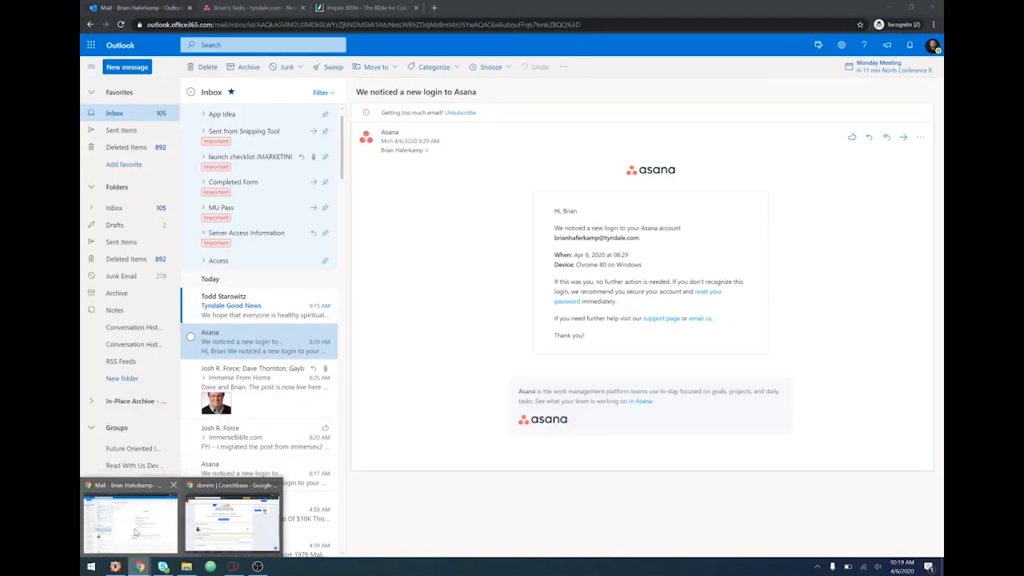
pyautogui.moveTo(212, 538)
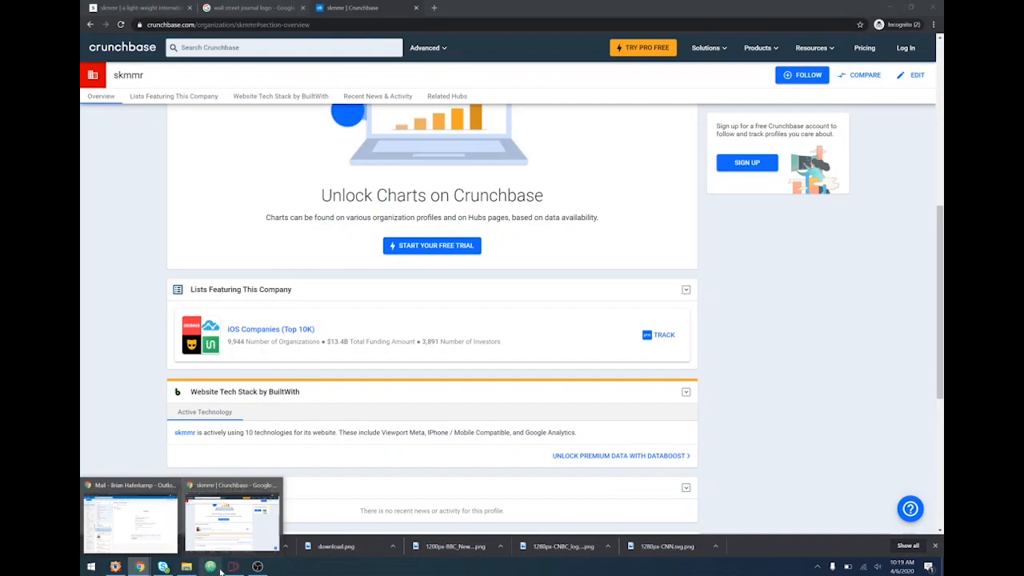
pyautogui.click(232, 566)
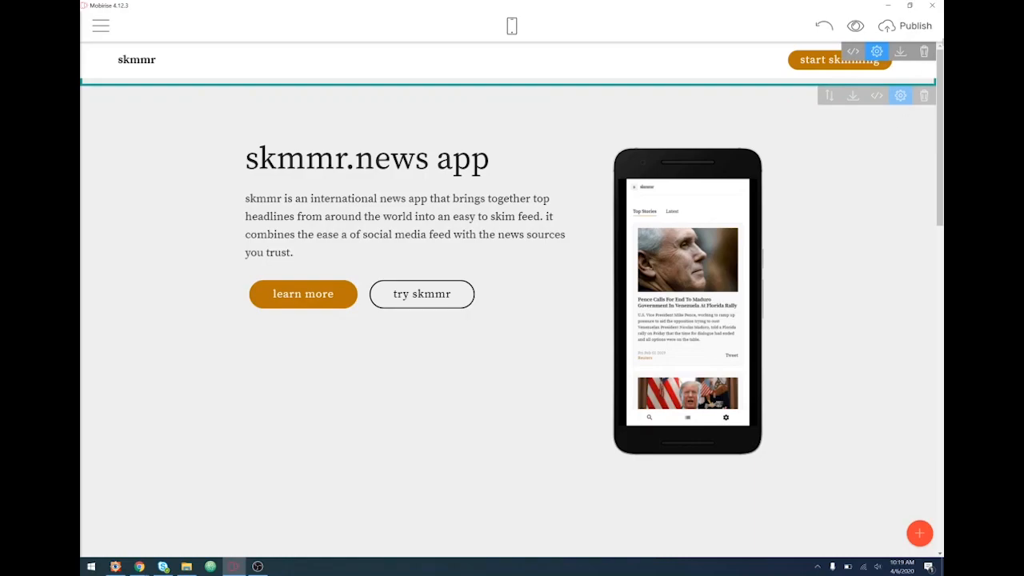
# - Open the site's publishing options and examine the FTP and GitHub Pages settings
pyautogui.click(912, 27)
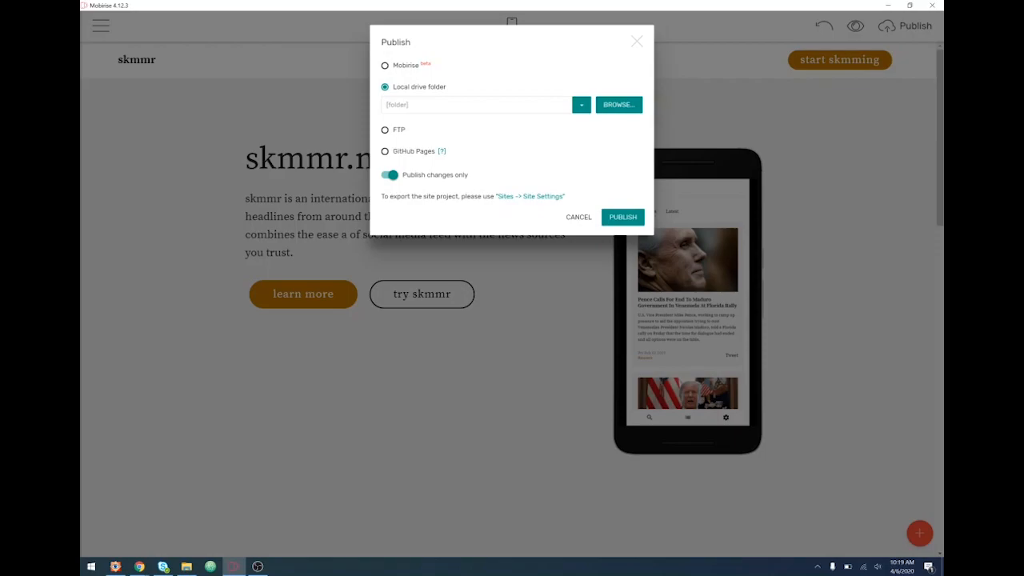
pyautogui.click(396, 131)
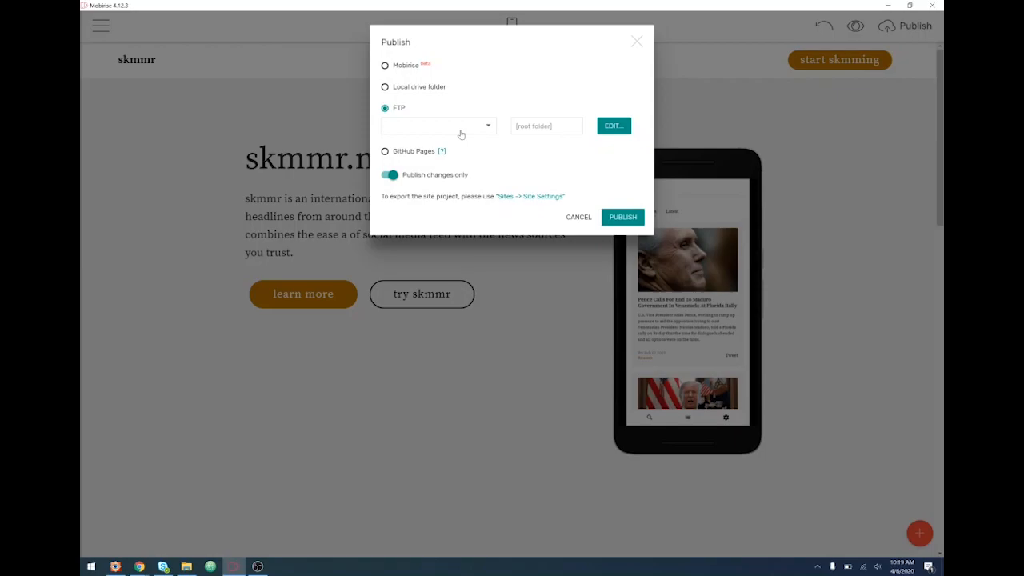
pyautogui.click(417, 152)
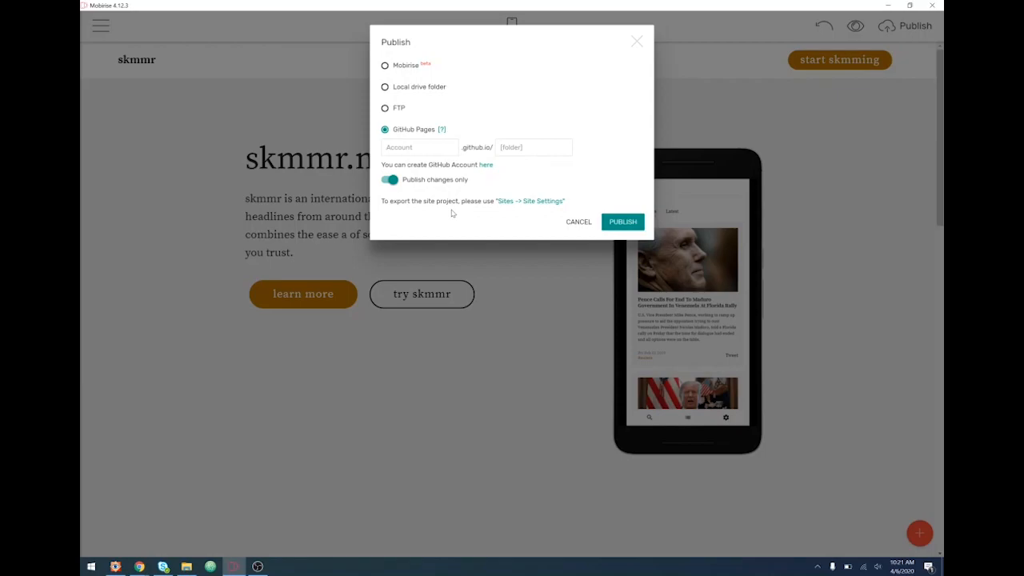
# - Rename the site "skmmr landing page" in the site settings, and open and cancel the folder selection for exporting the site
pyautogui.click(529, 202)
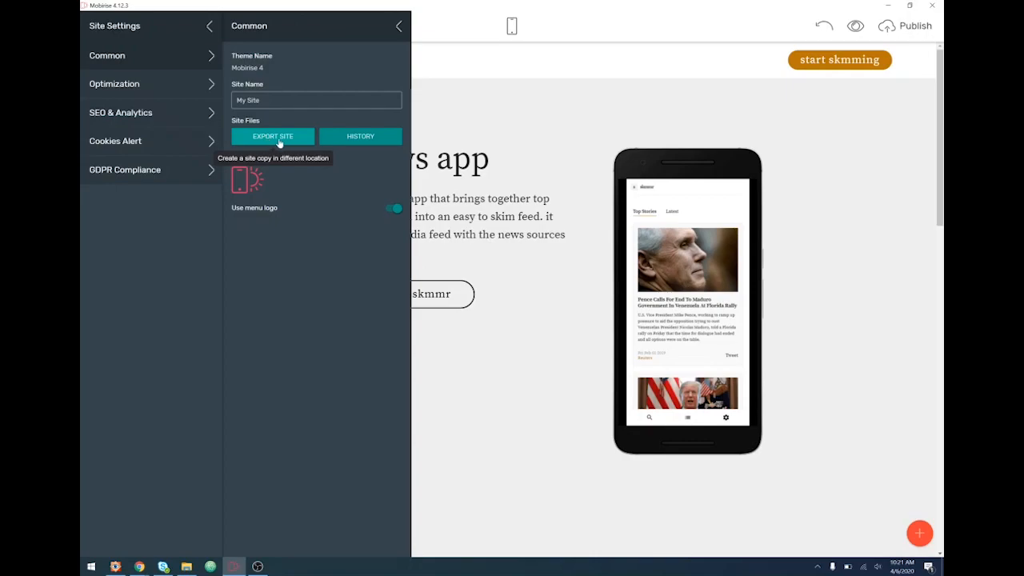
pyautogui.moveTo(260, 100); pyautogui.dragTo(226, 105)
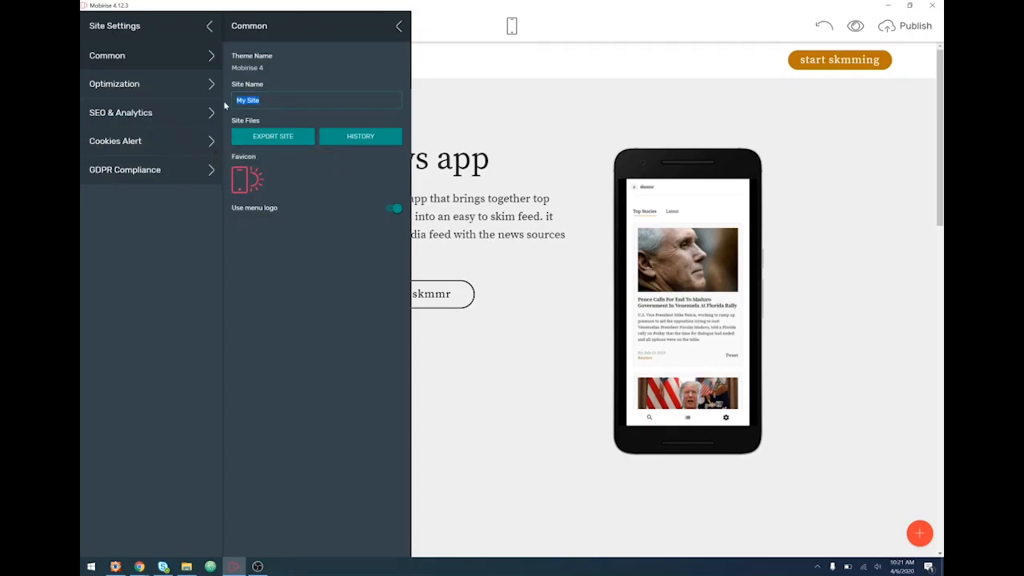
pyautogui.write('skmmr landing page')
pyautogui.click(289, 141)
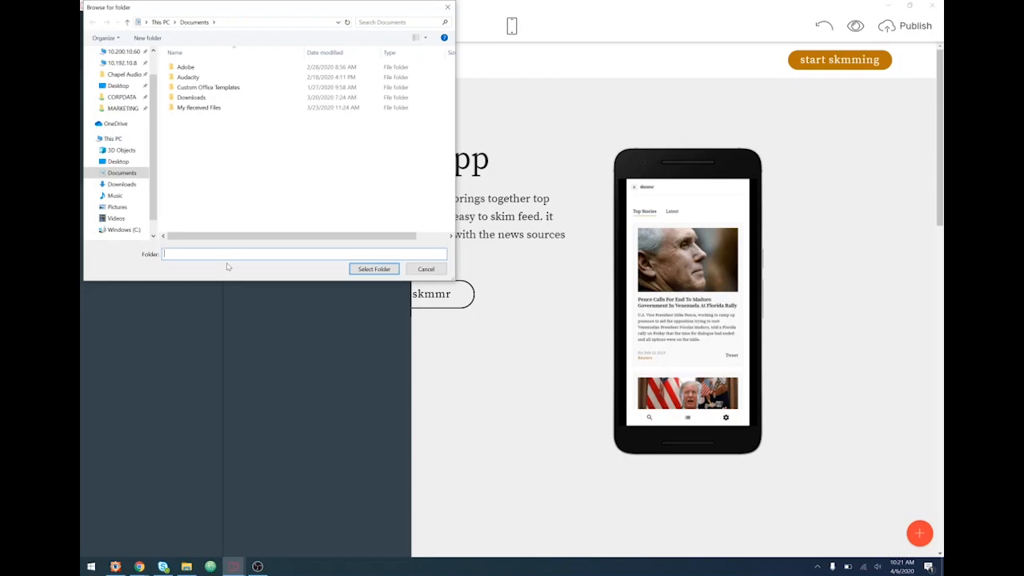
pyautogui.click(425, 271)
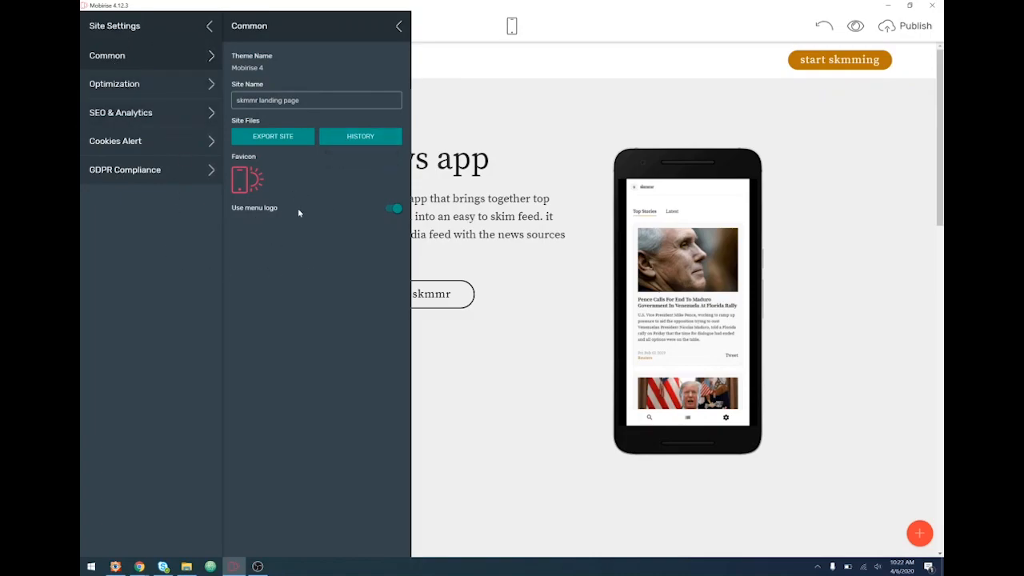
# - Examine the site's optimization, SEO and analytics, cookies alert and GDPR compliance settings, and close the site settings
pyautogui.click(396, 26)
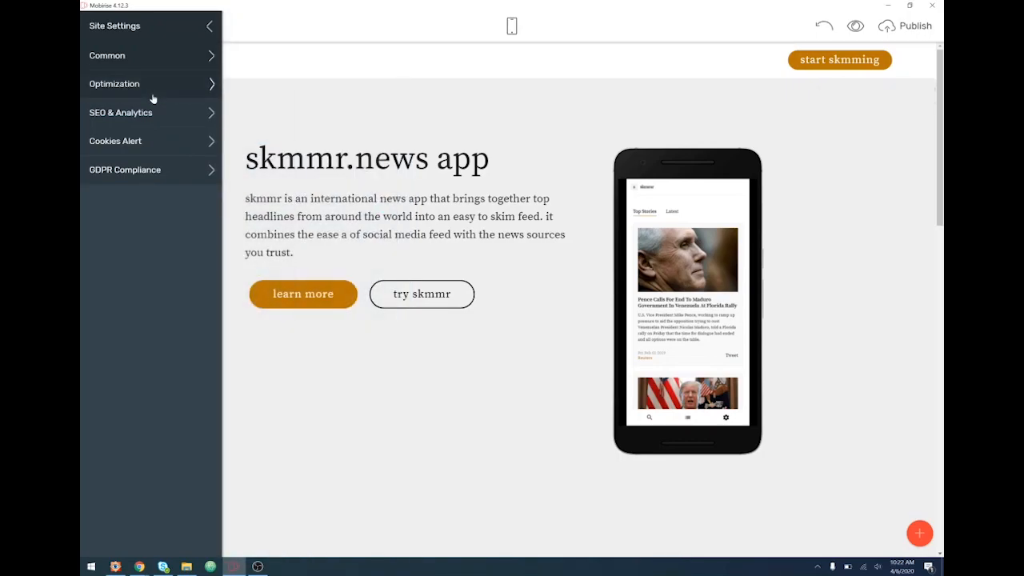
pyautogui.click(153, 92)
pyautogui.click(157, 120)
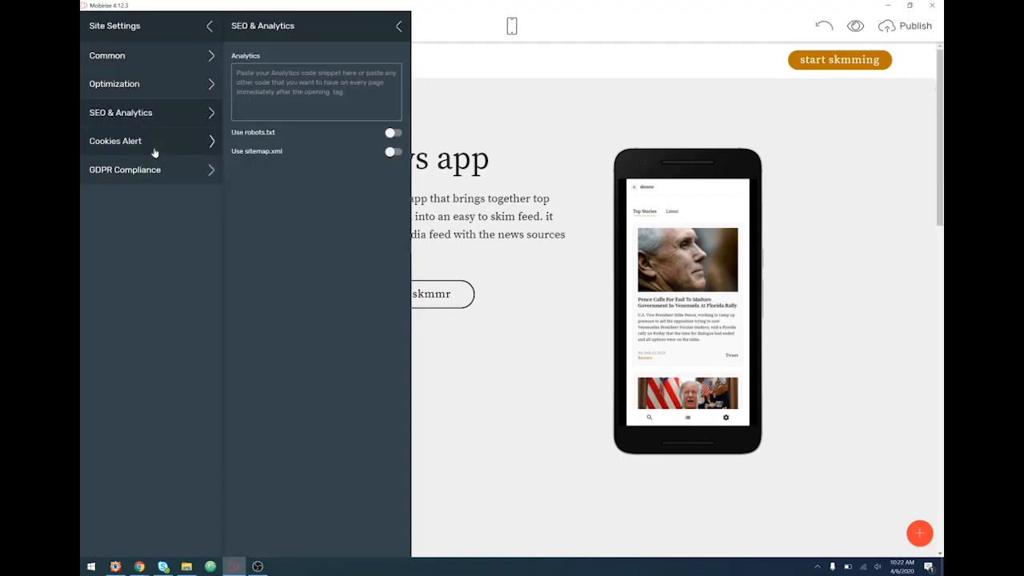
pyautogui.click(154, 144)
pyautogui.click(152, 171)
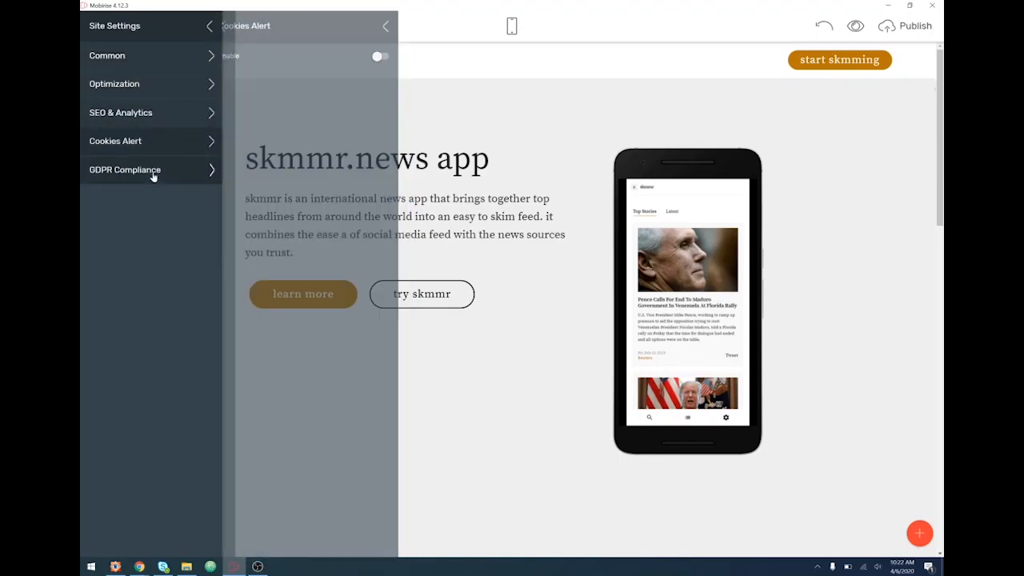
pyautogui.click(210, 26)
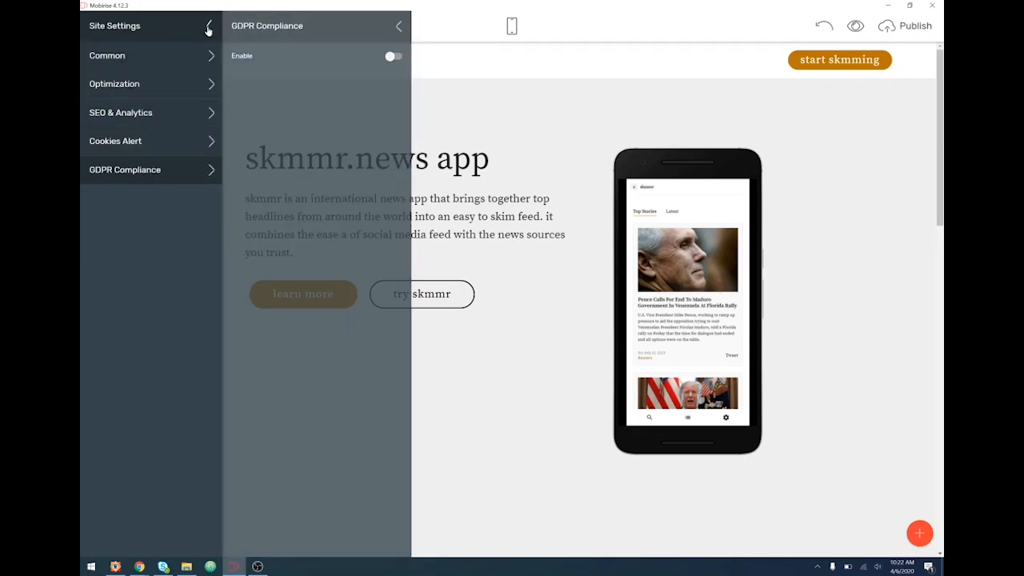
# - Open the file selection for importing a Mobirise site from the sites overview, and cancel it
pyautogui.click(101, 28)
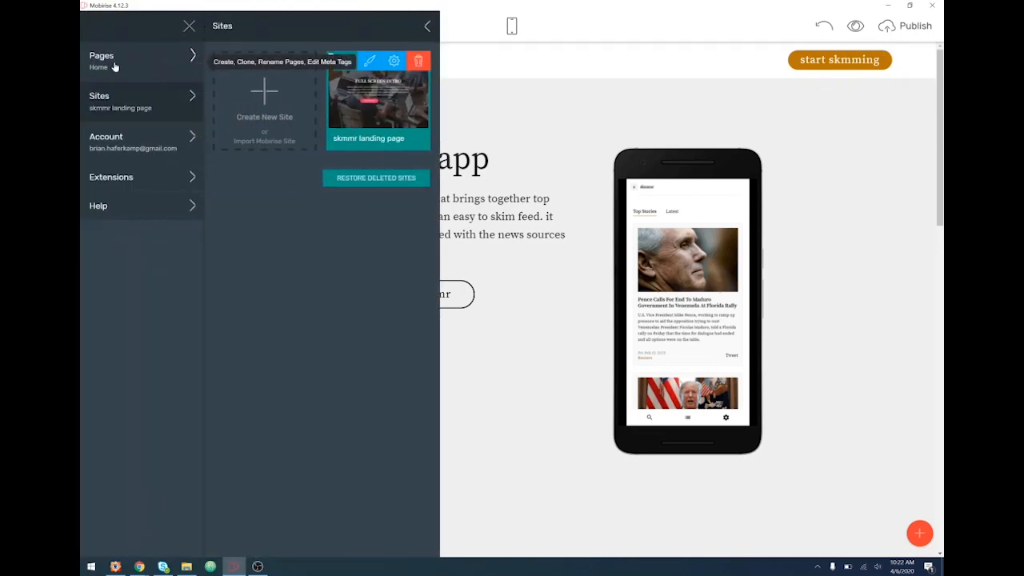
pyautogui.click(270, 143)
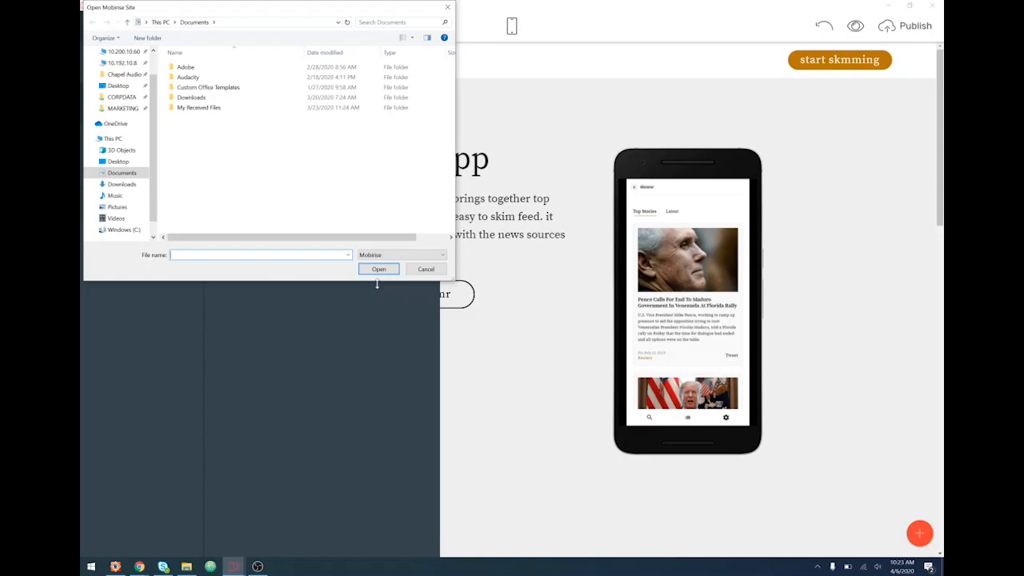
pyautogui.click(425, 269)
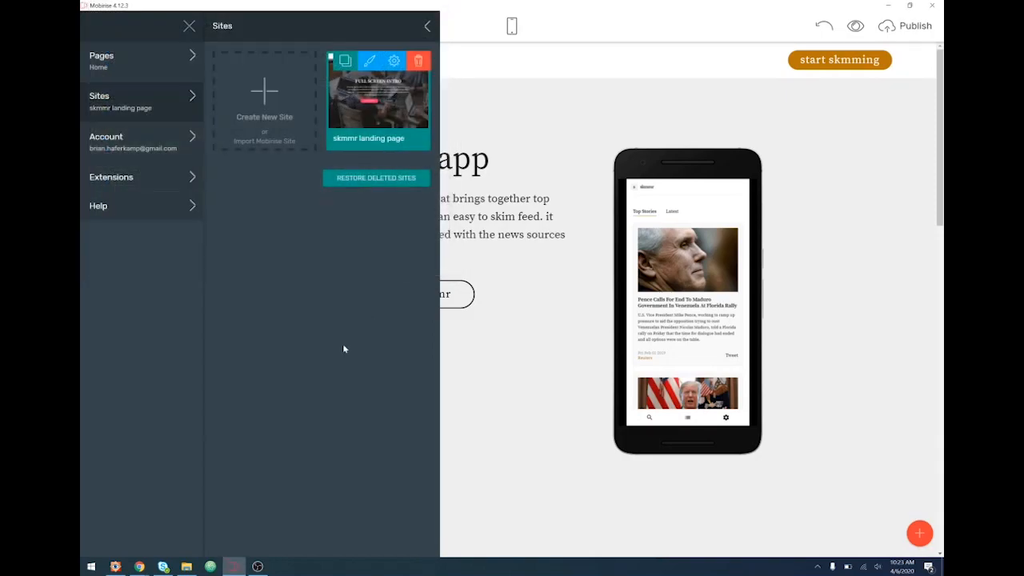